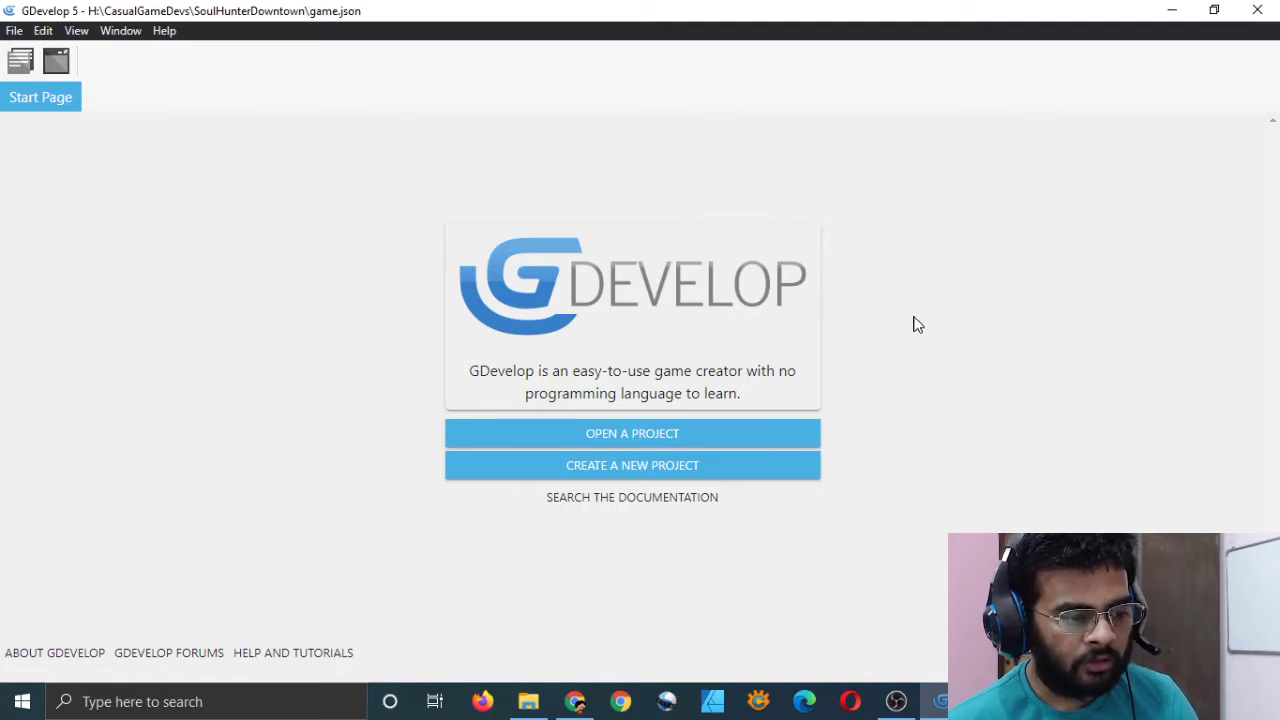
- Open the existing project file game.json from the SoulHunterDowntown folder
click(678, 443)
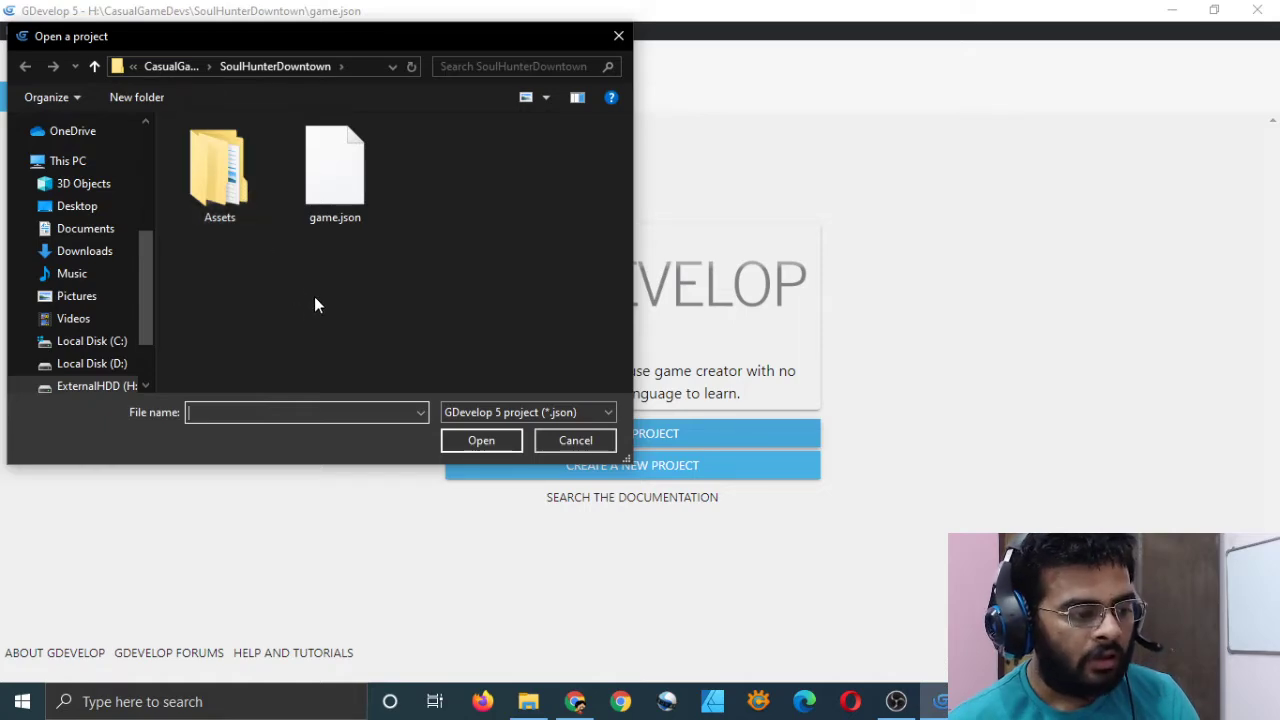
click(320, 180)
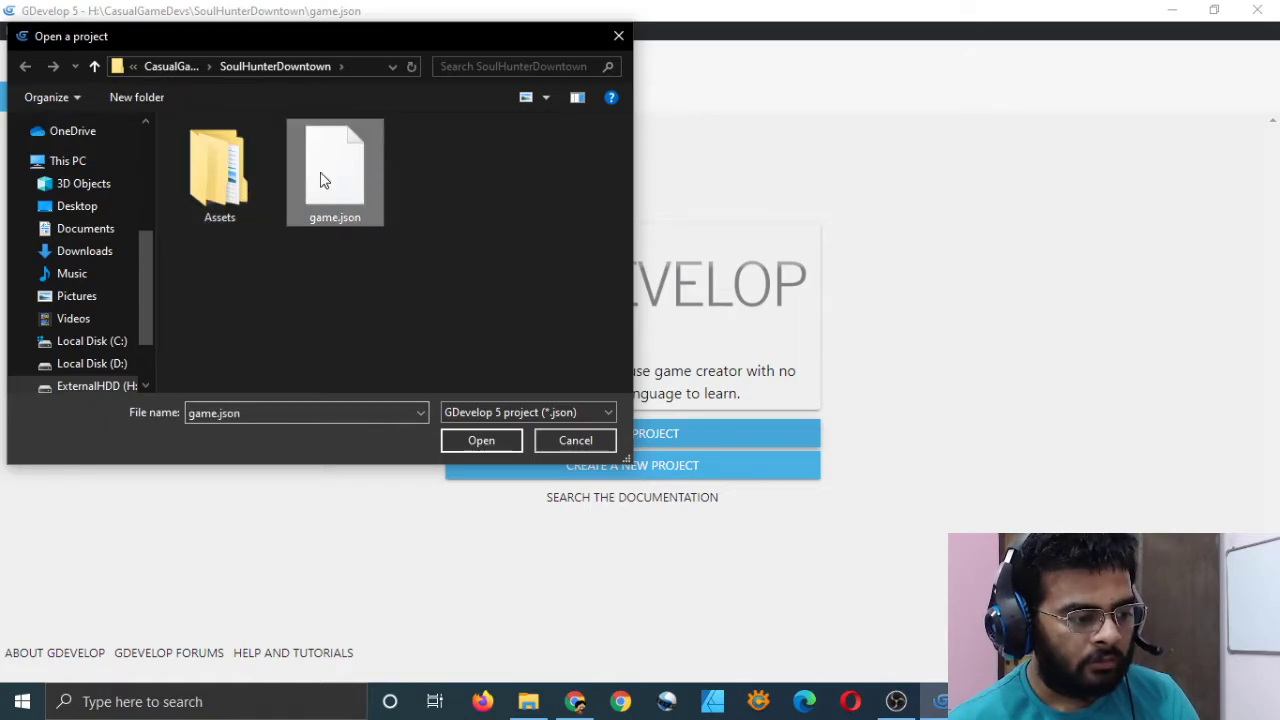
click(478, 440)
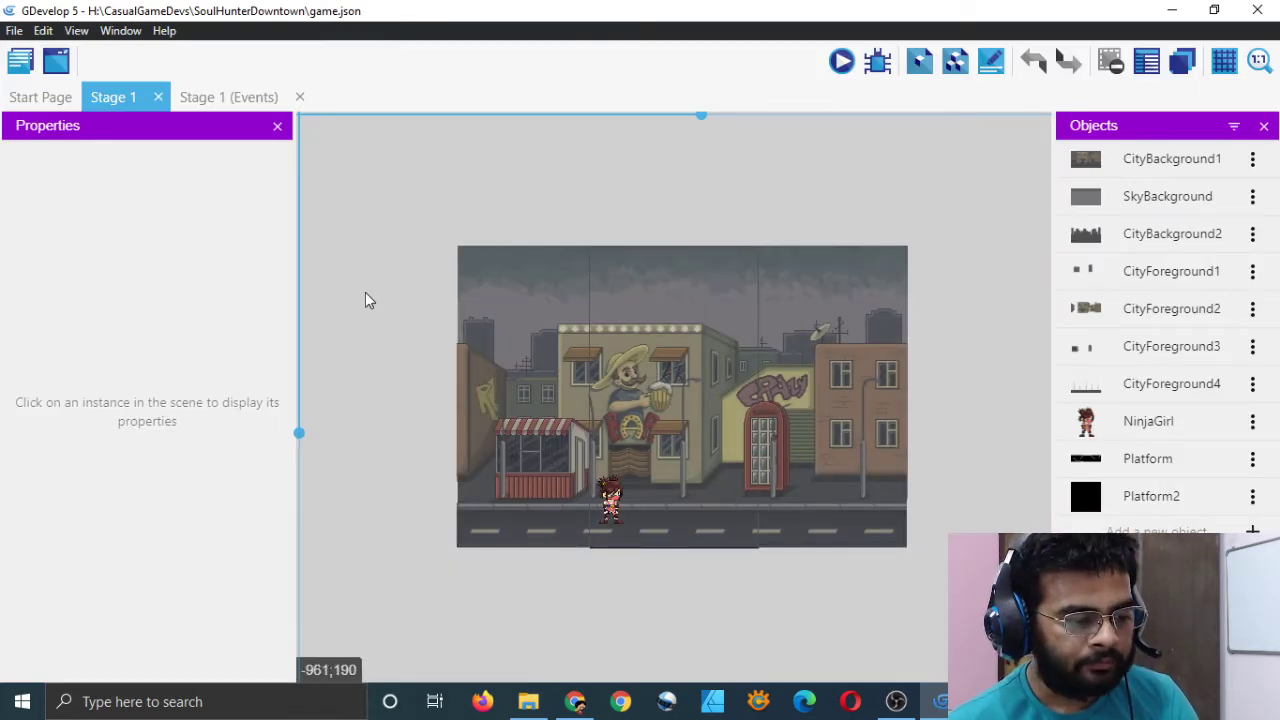
- Examine the Stage 1 scene, including the street background and the NinjaGirl character, at different zoom levels
ctrl+scroll(649, 478, up, 3)
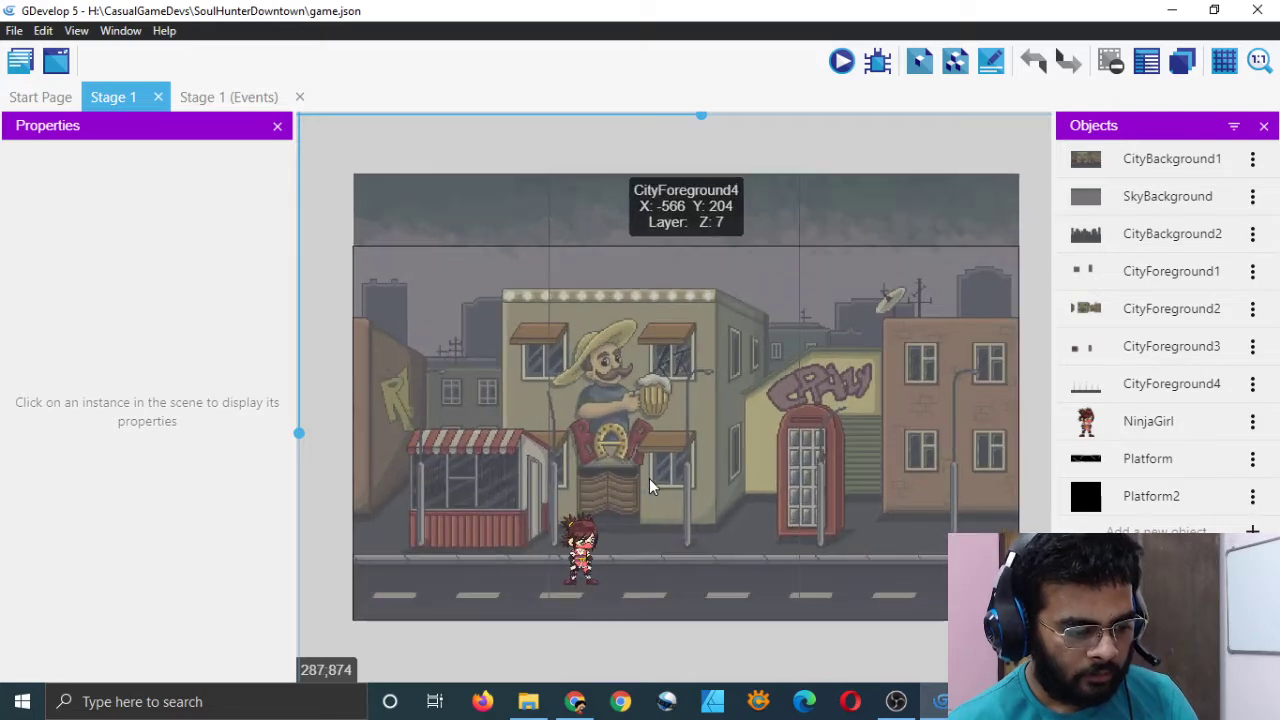
ctrl+scroll(690, 505, down, 2)
scroll(951, 440, down, 2)
scroll(958, 500, up, 2)
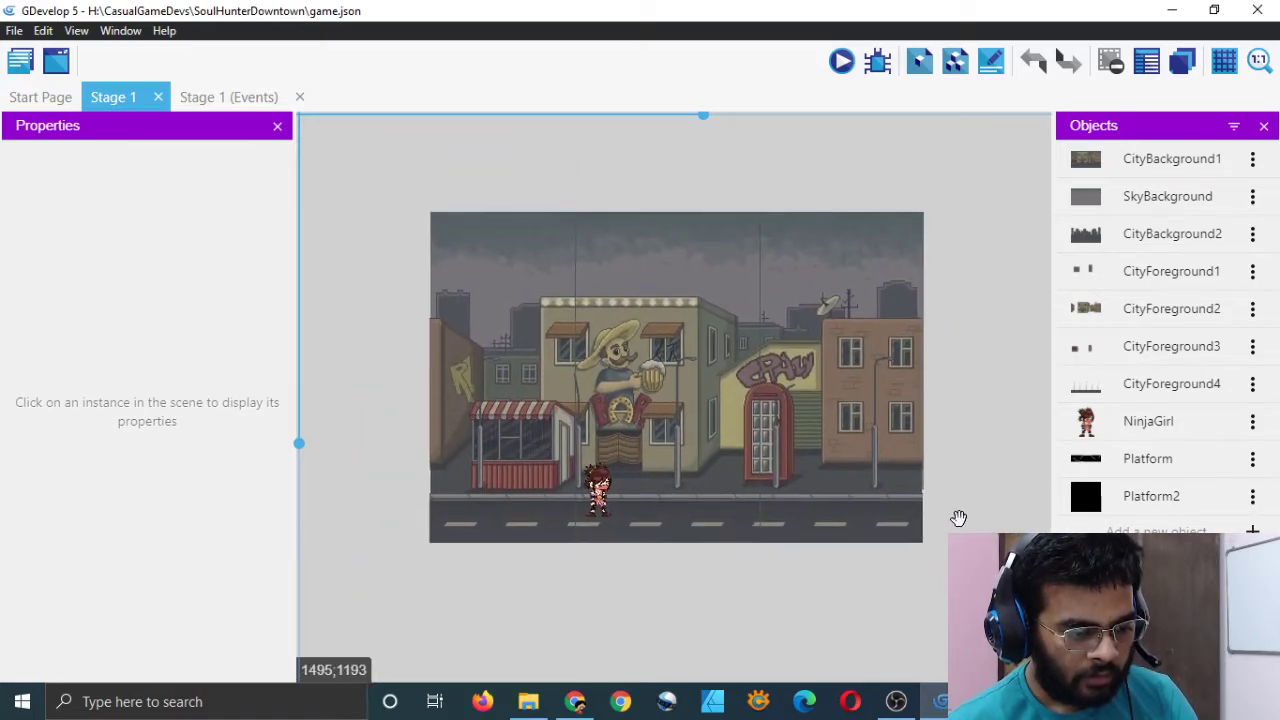
ctrl+scroll(661, 499, up, 1)
scroll(655, 470, down, 1)
ctrl+scroll(631, 463, up, 1)
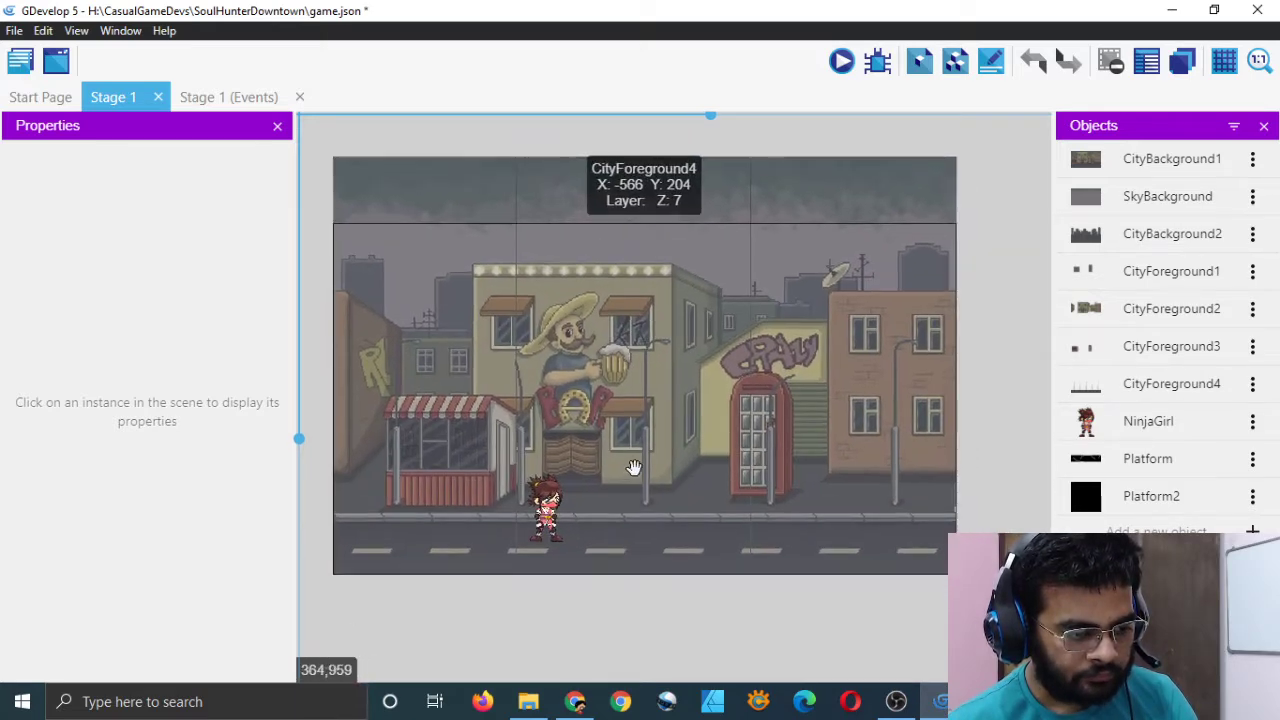
ctrl+scroll(640, 463, down, 2)
ctrl+scroll(980, 425, down, 2)
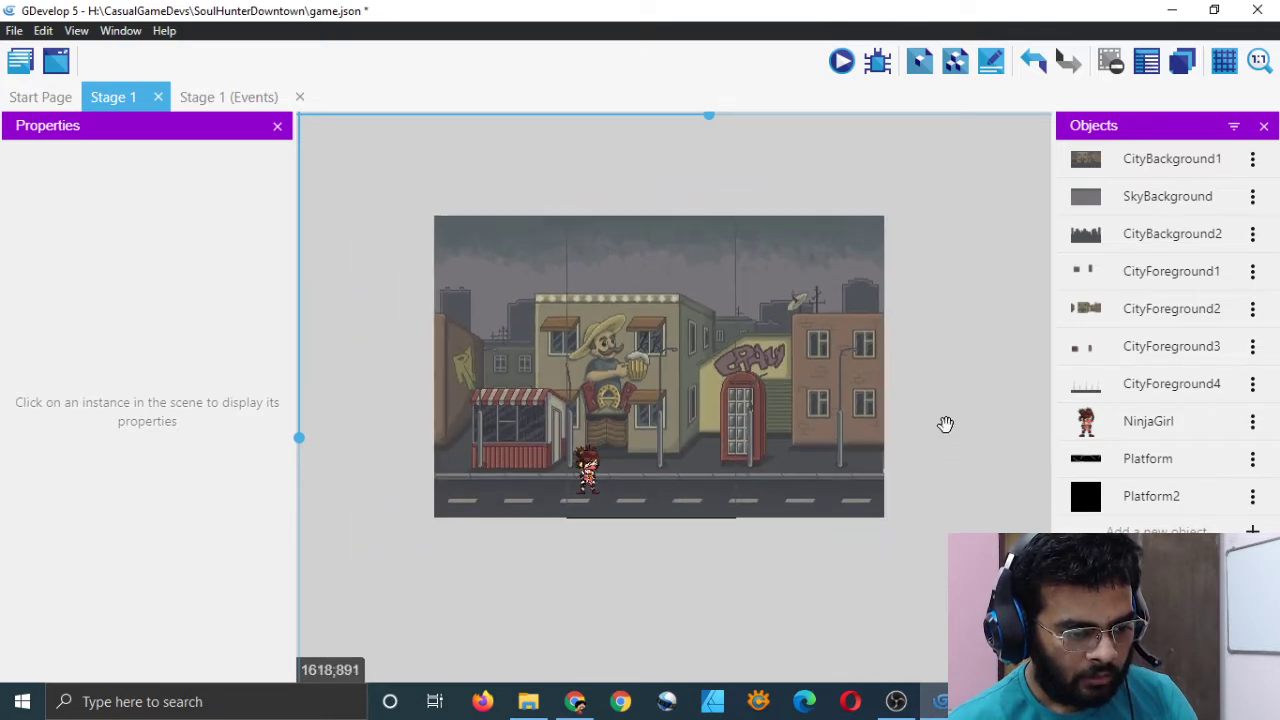
ctrl+scroll(946, 423, up, 2)
ctrl+scroll(767, 426, up, 1)
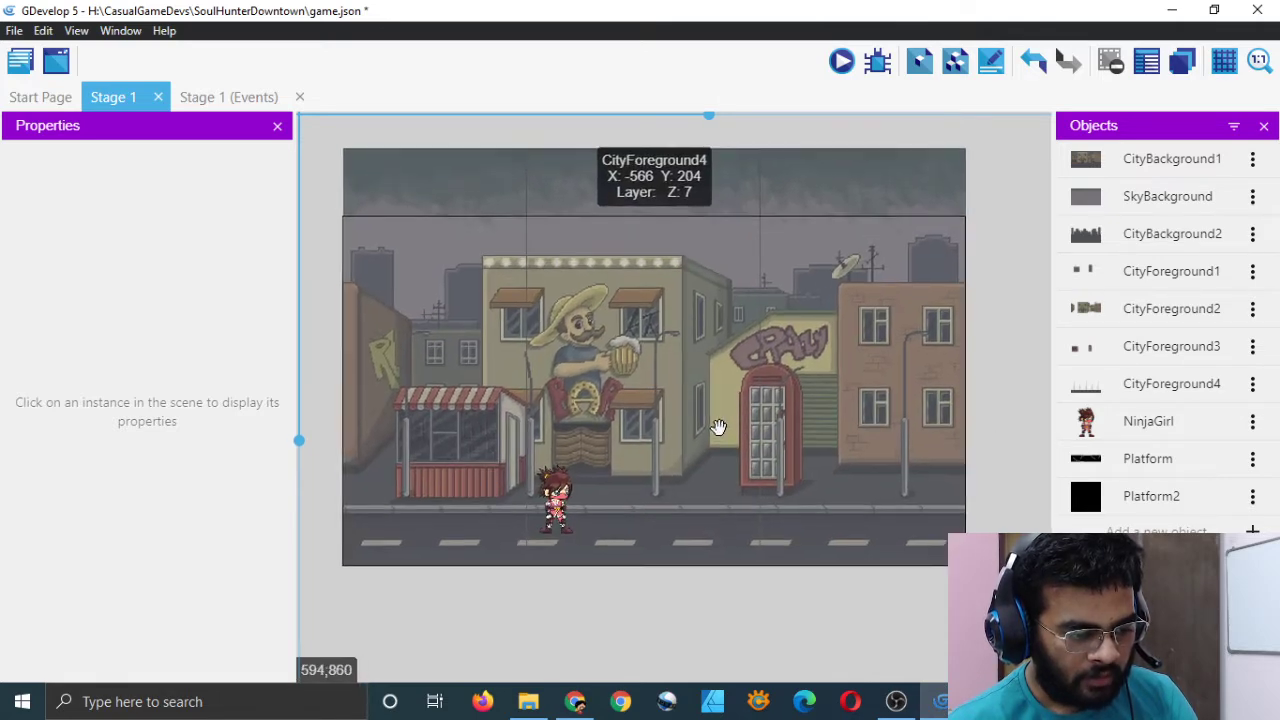
ctrl+scroll(717, 431, down, 1)
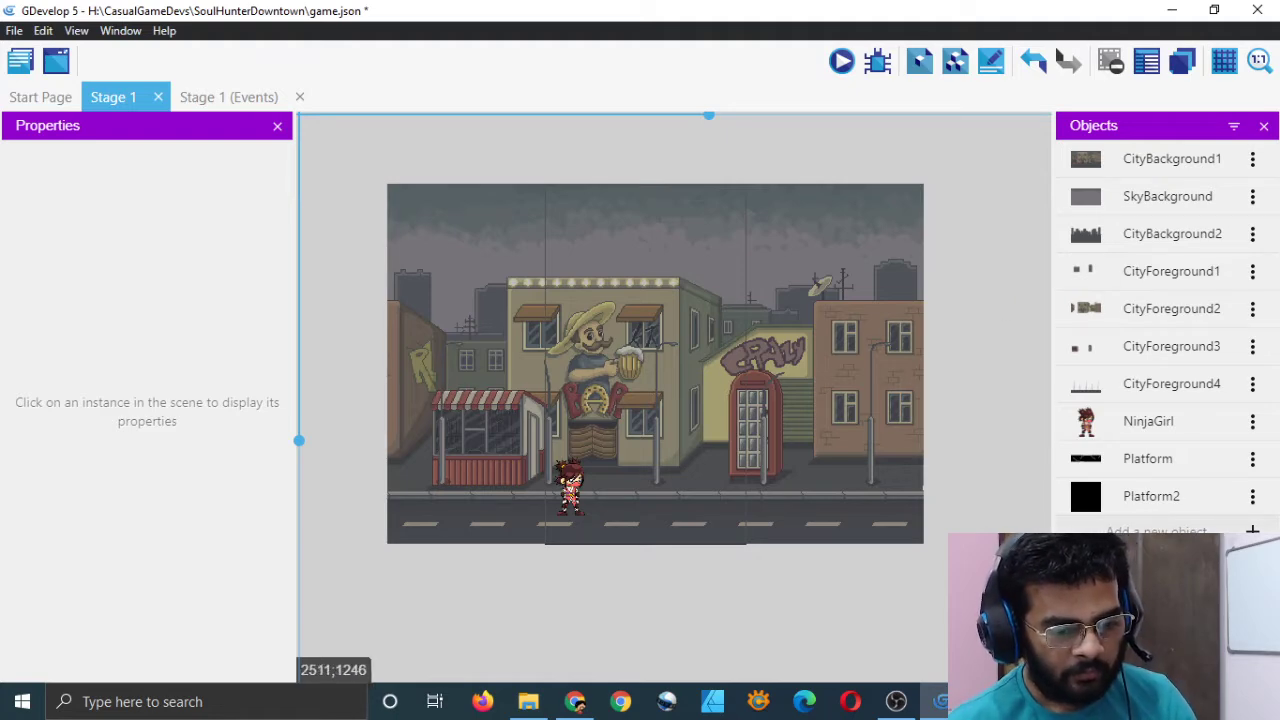
- Add a new Sprite object to the scene and name it Ghost_Orb_White
click(1205, 531)
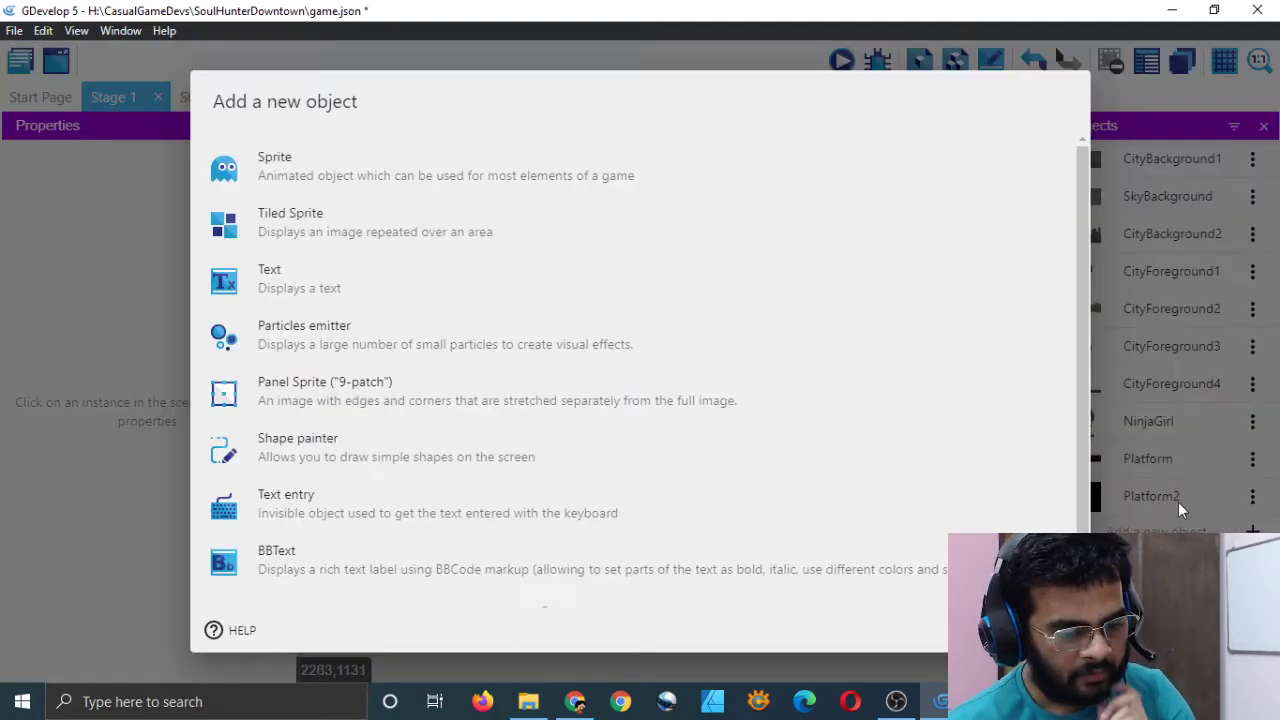
click(325, 176)
click(594, 317)
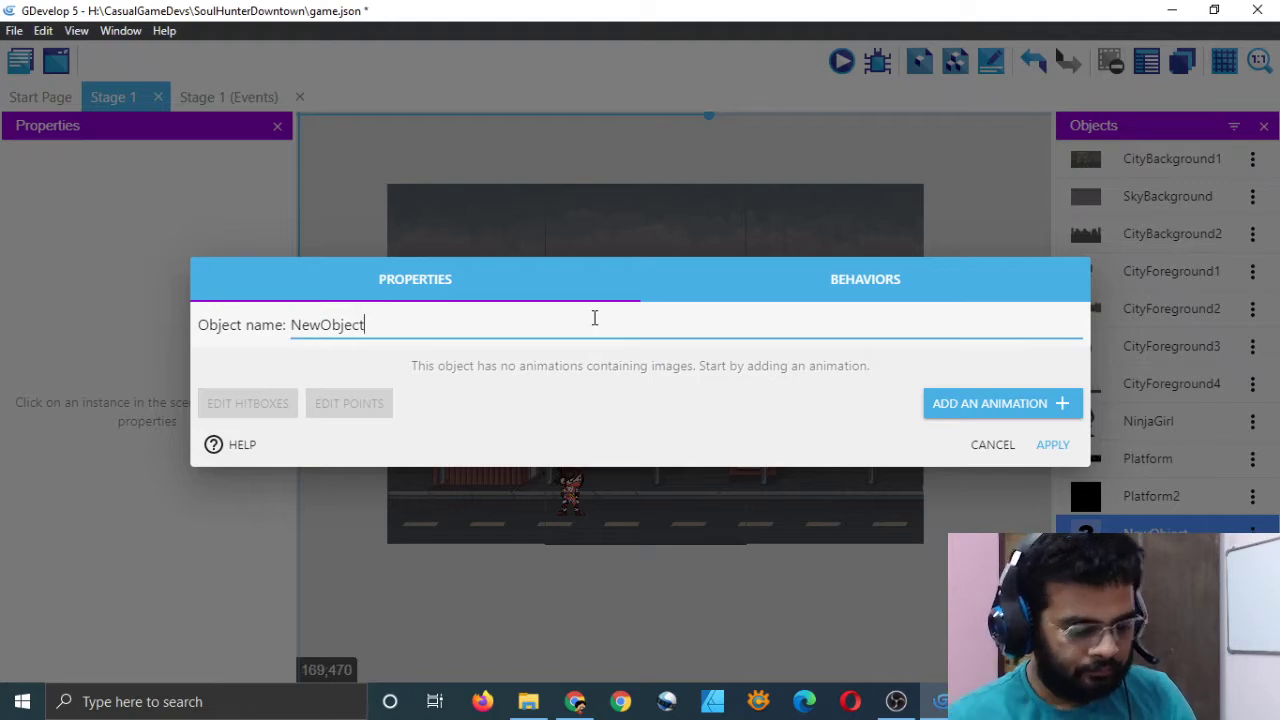
key(BackSpace)
key(BackSpace)
key(BackSpace)
key(BackSpace)
key(BackSpace)
key(BackSpace)
key(BackSpace)
key(BackSpace)
key(BackSpace)
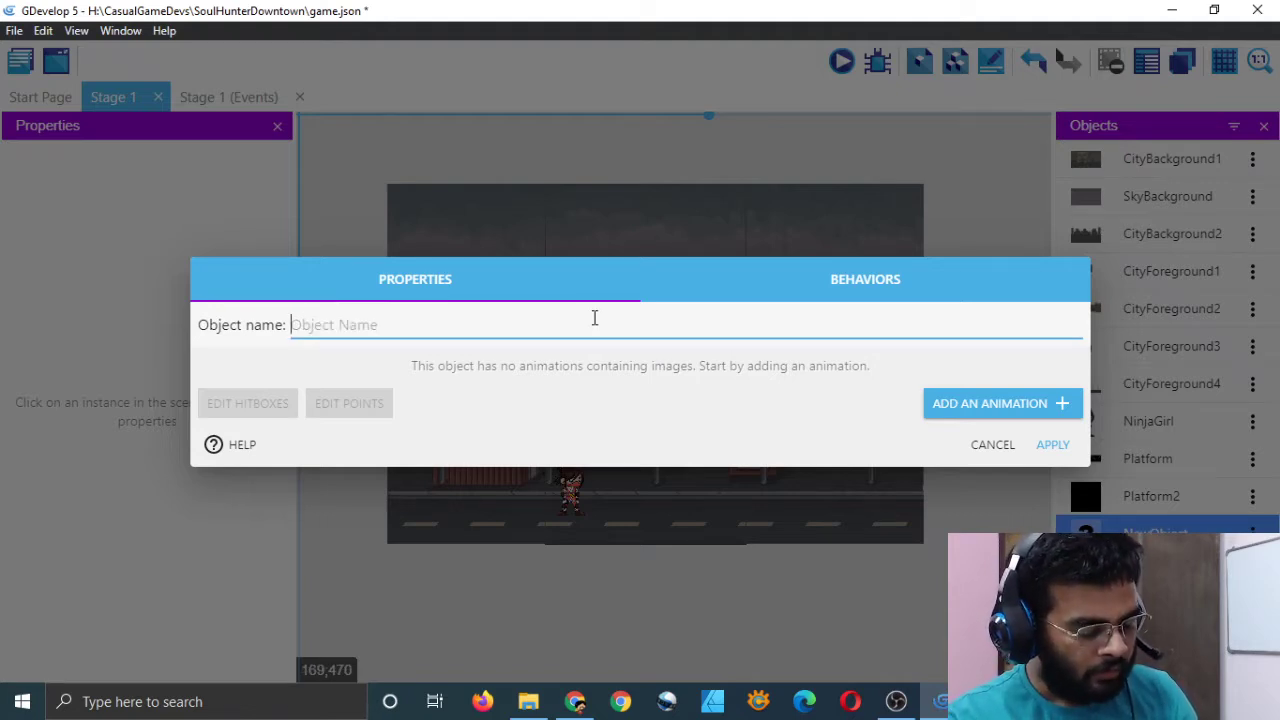
text(Ghost_Orb)
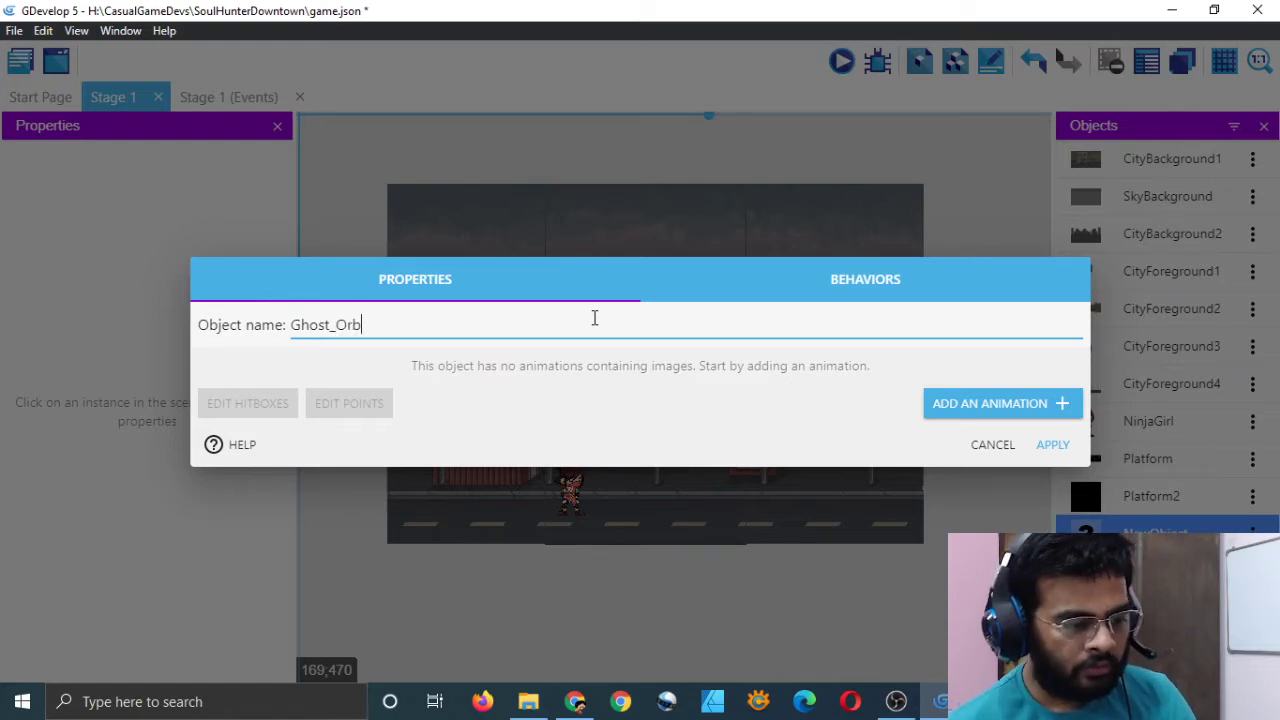
text(_)
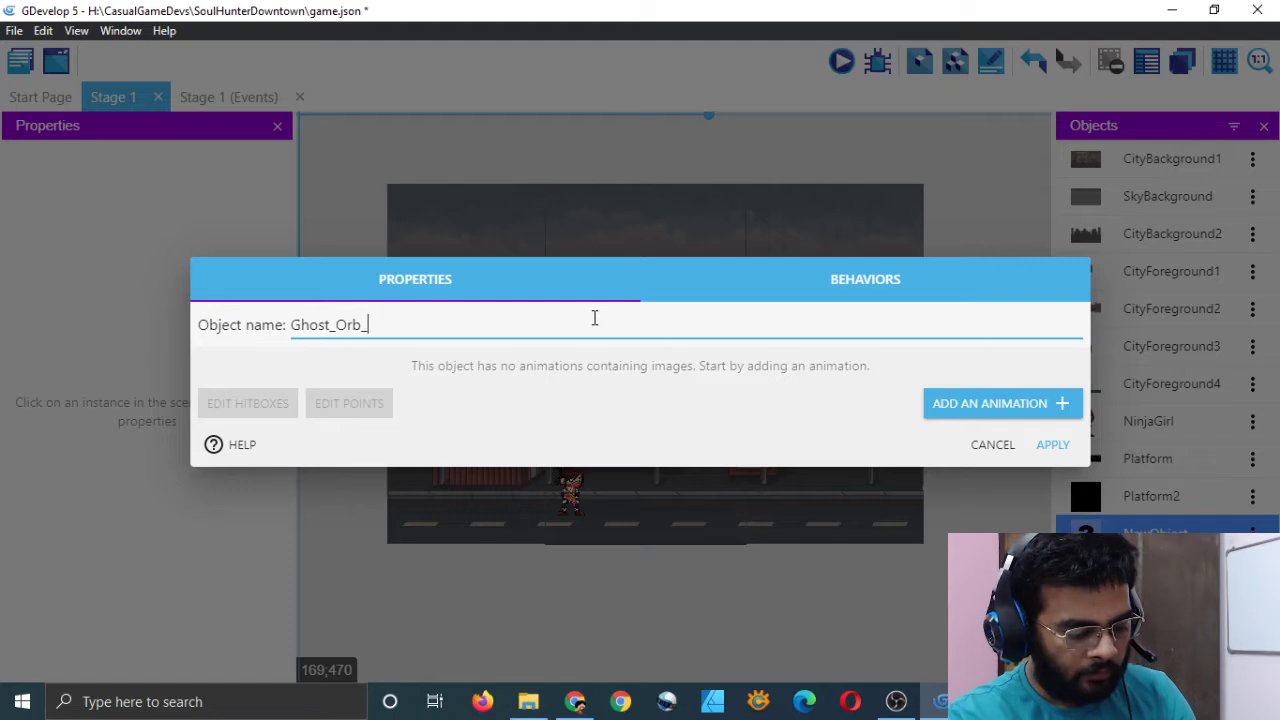
text(White)
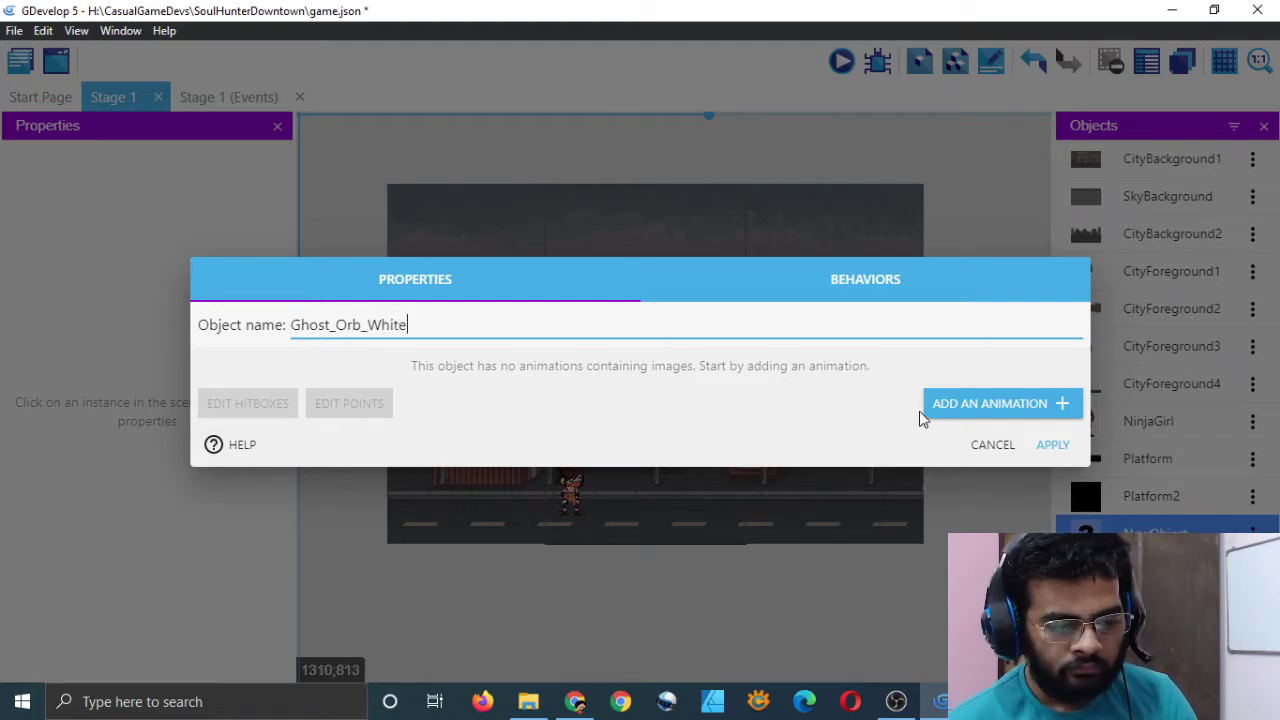
- Add an animation to the Ghost_Orb_White object and name it Idle
click(978, 410)
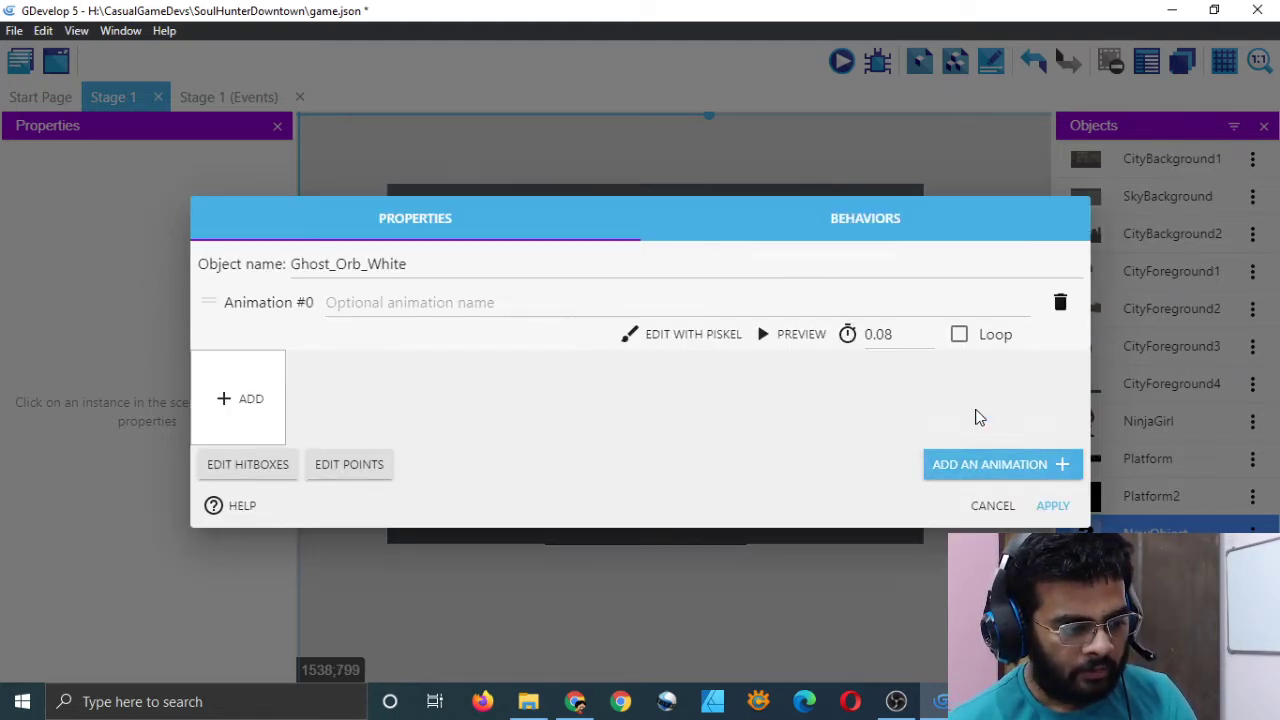
click(240, 405)
click(576, 441)
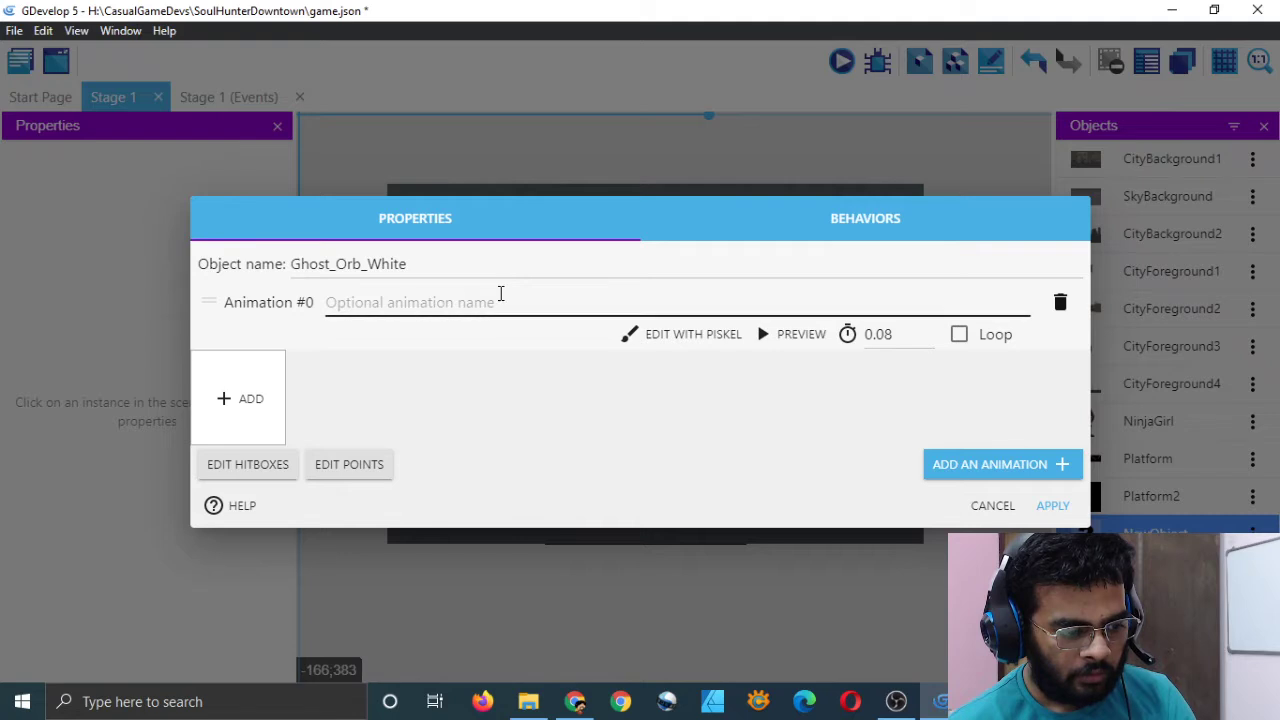
click(501, 294)
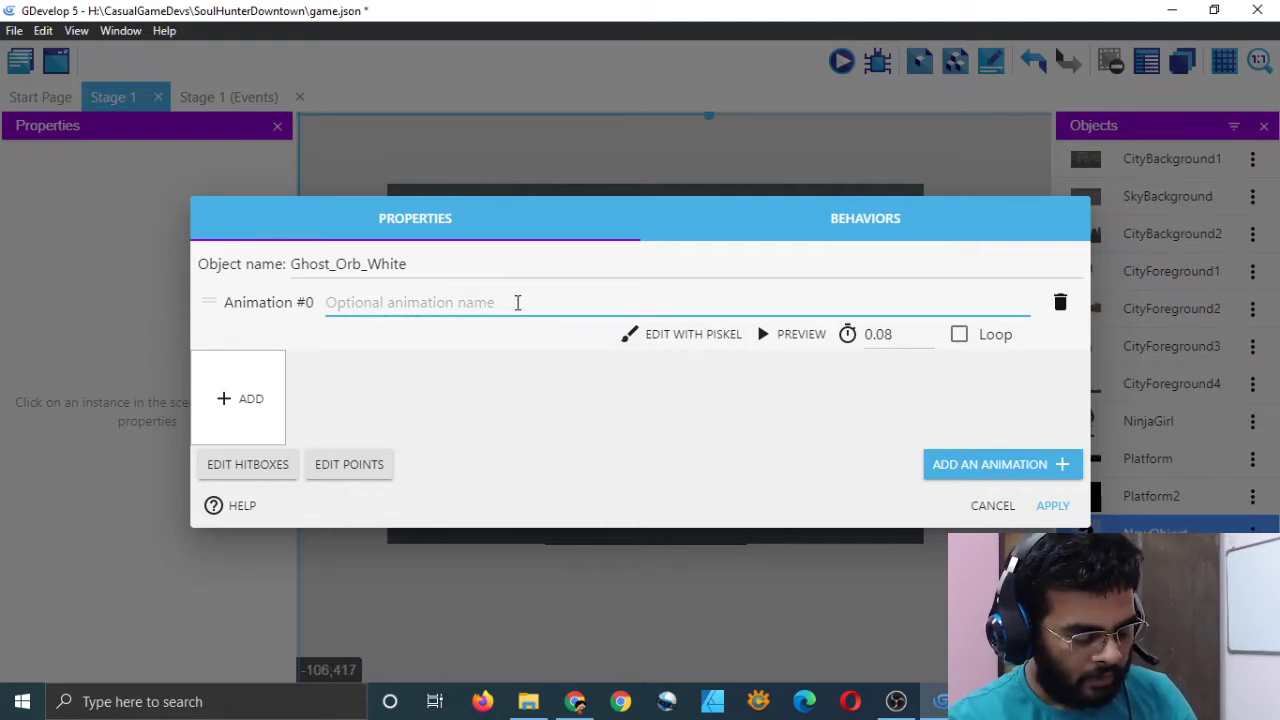
text(Idle)
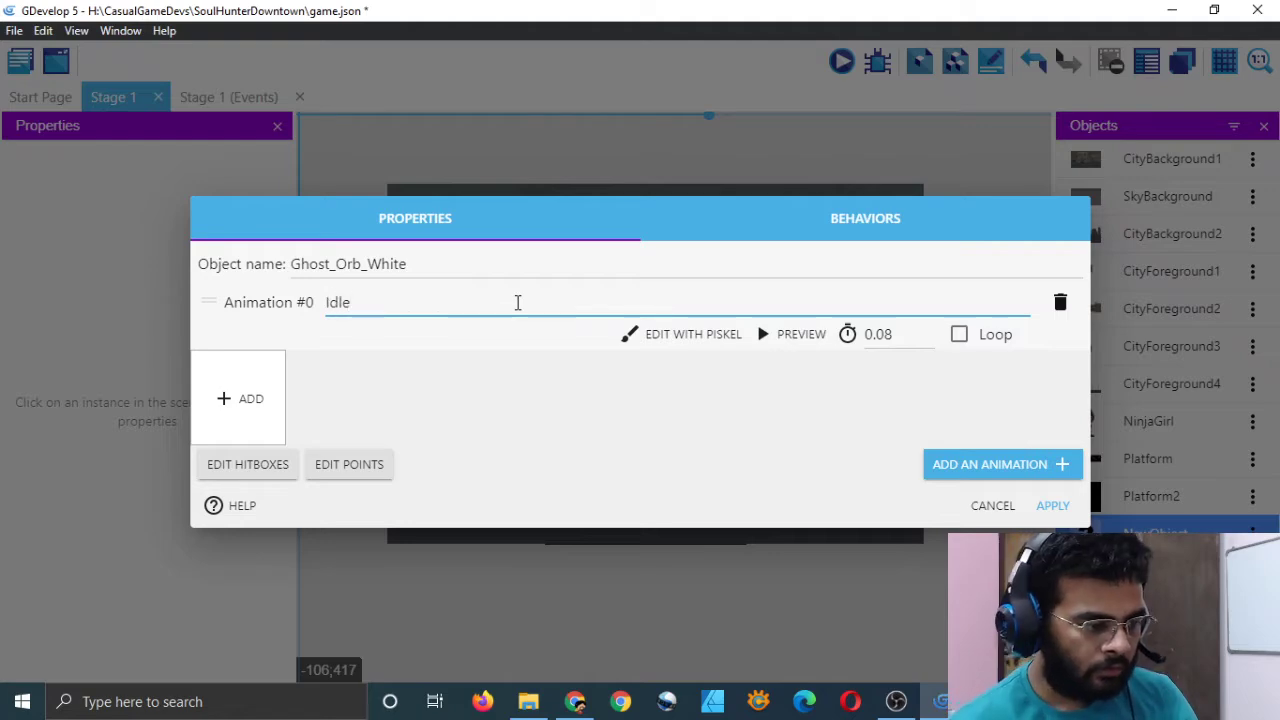
click(694, 337)
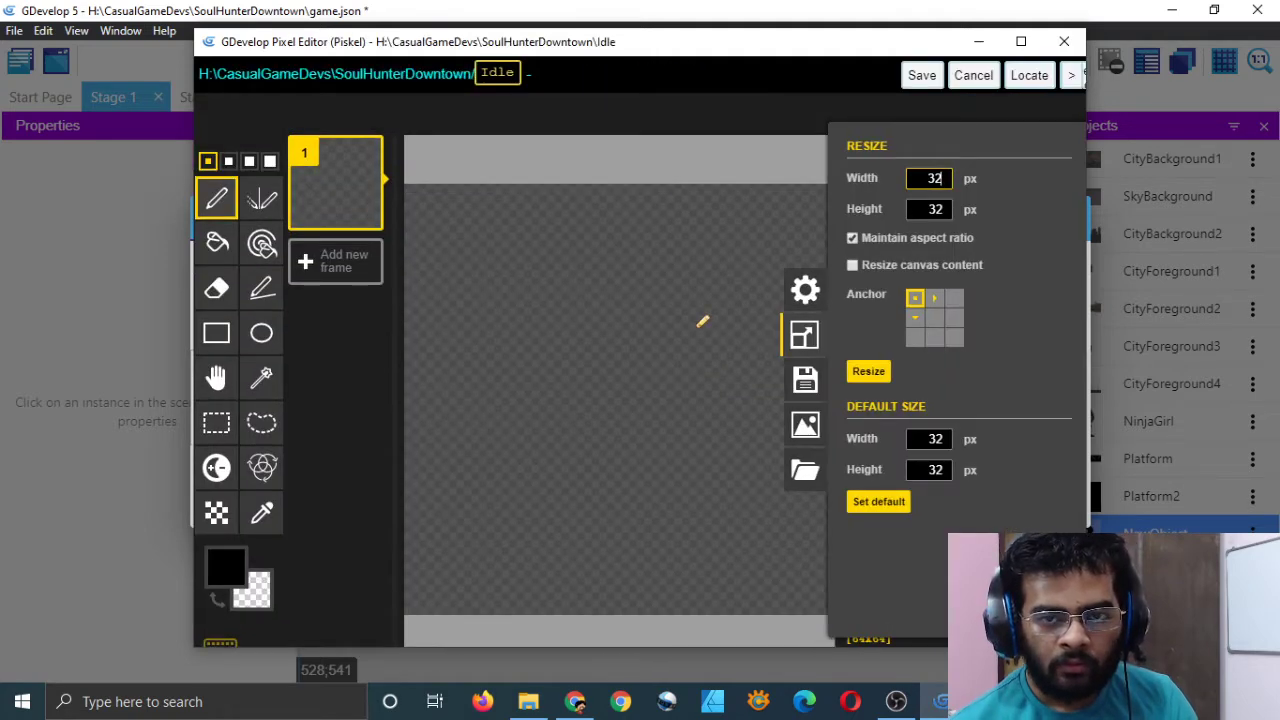
drag(823, 52, 843, 54)
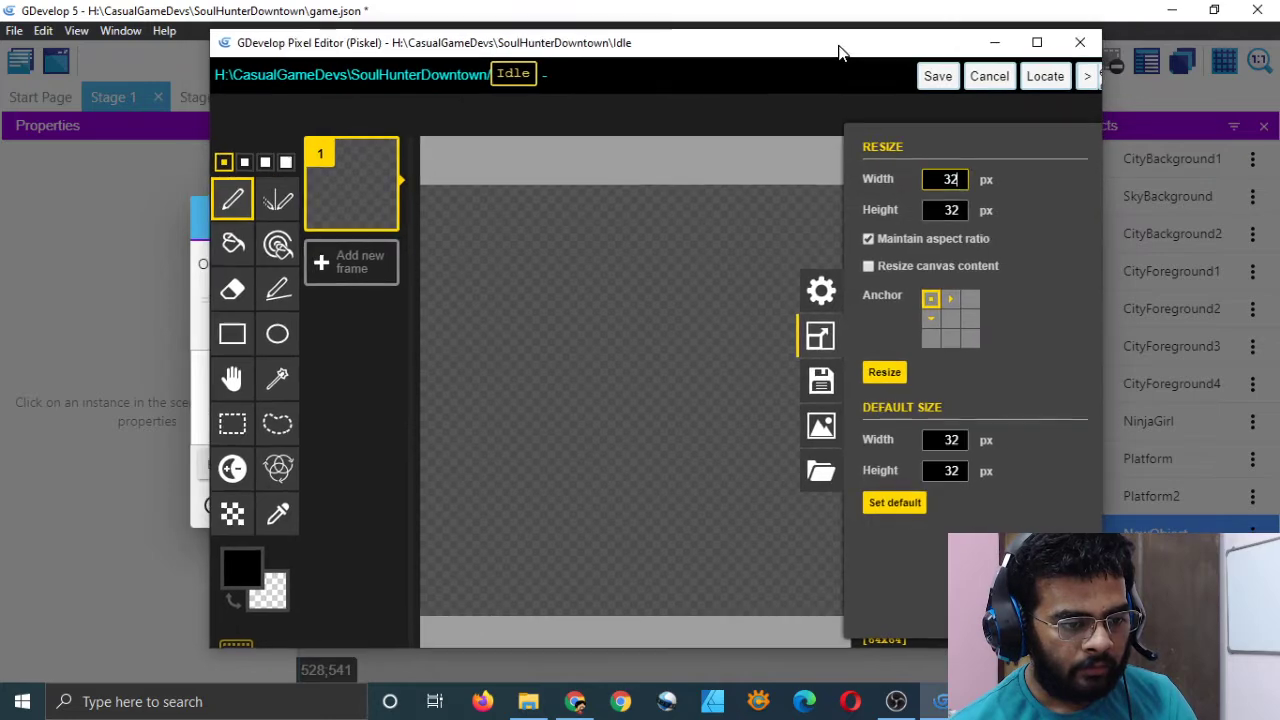
click(1041, 43)
scroll(679, 257, down, 3)
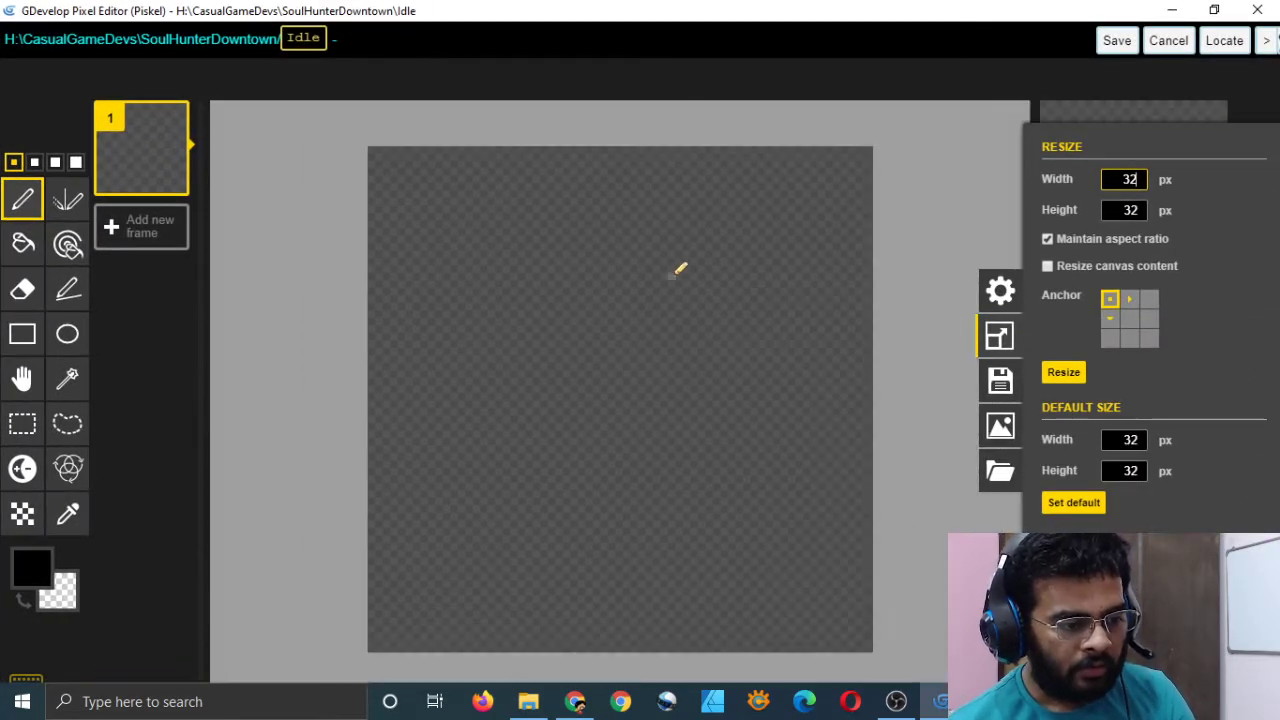
scroll(684, 285, up, 1)
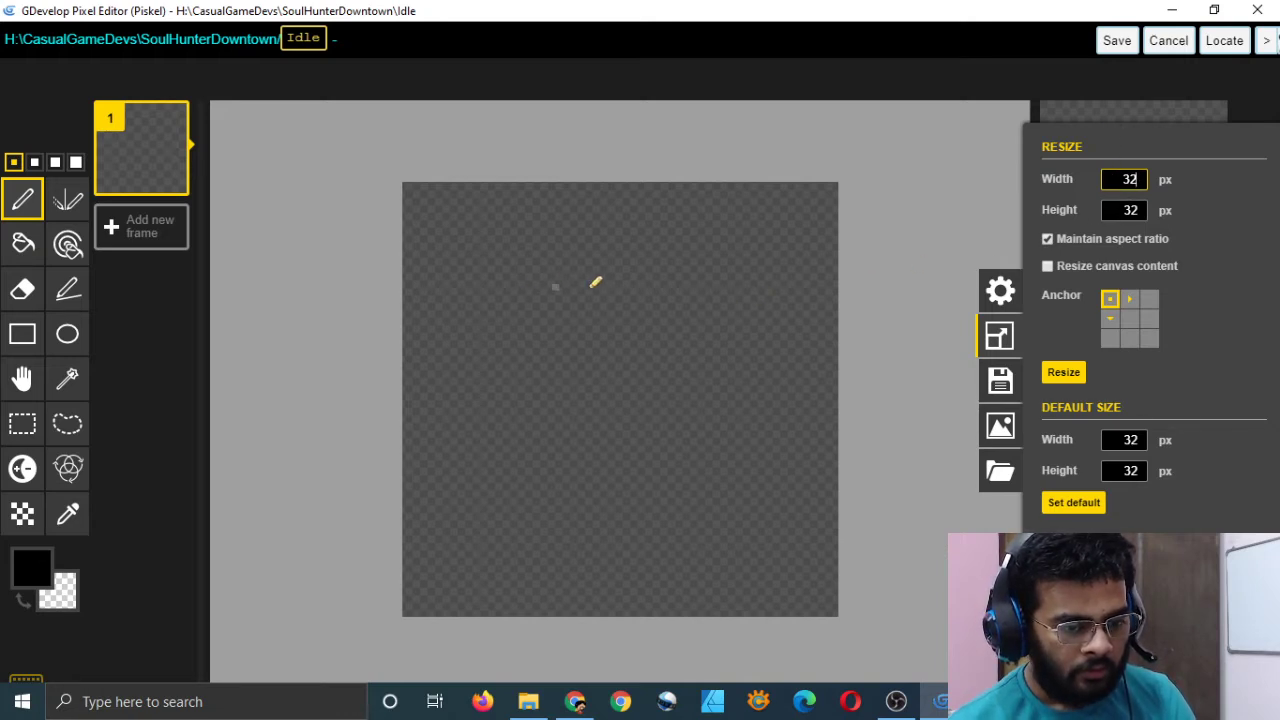
click(1064, 372)
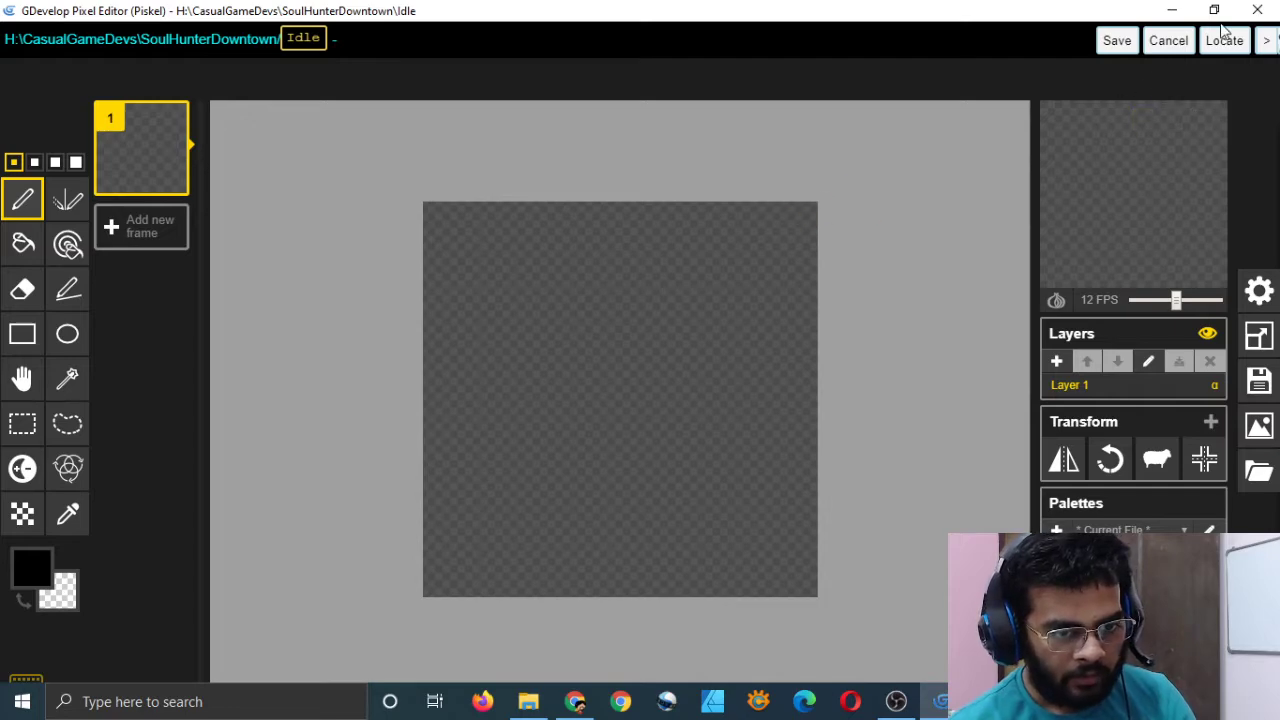
click(1257, 10)
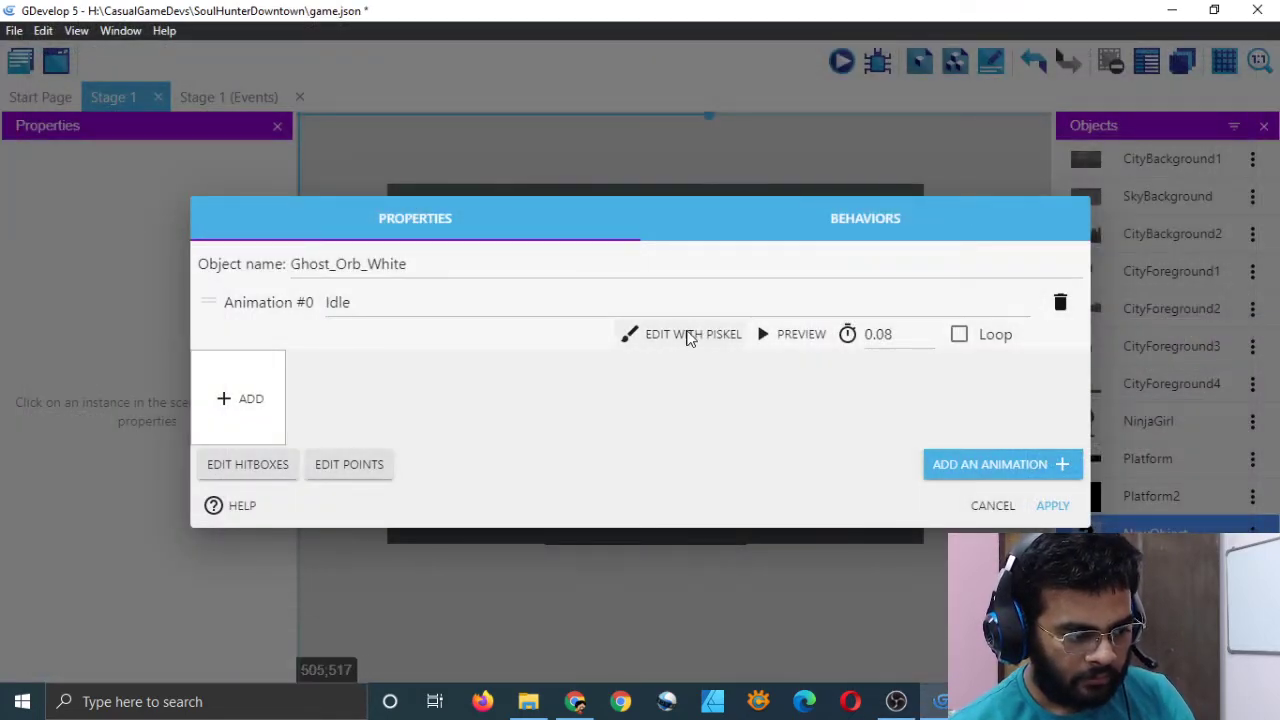
- Open the Idle animation in the Piskel pixel editor and resize its canvas to 32 × 32 px
click(690, 336)
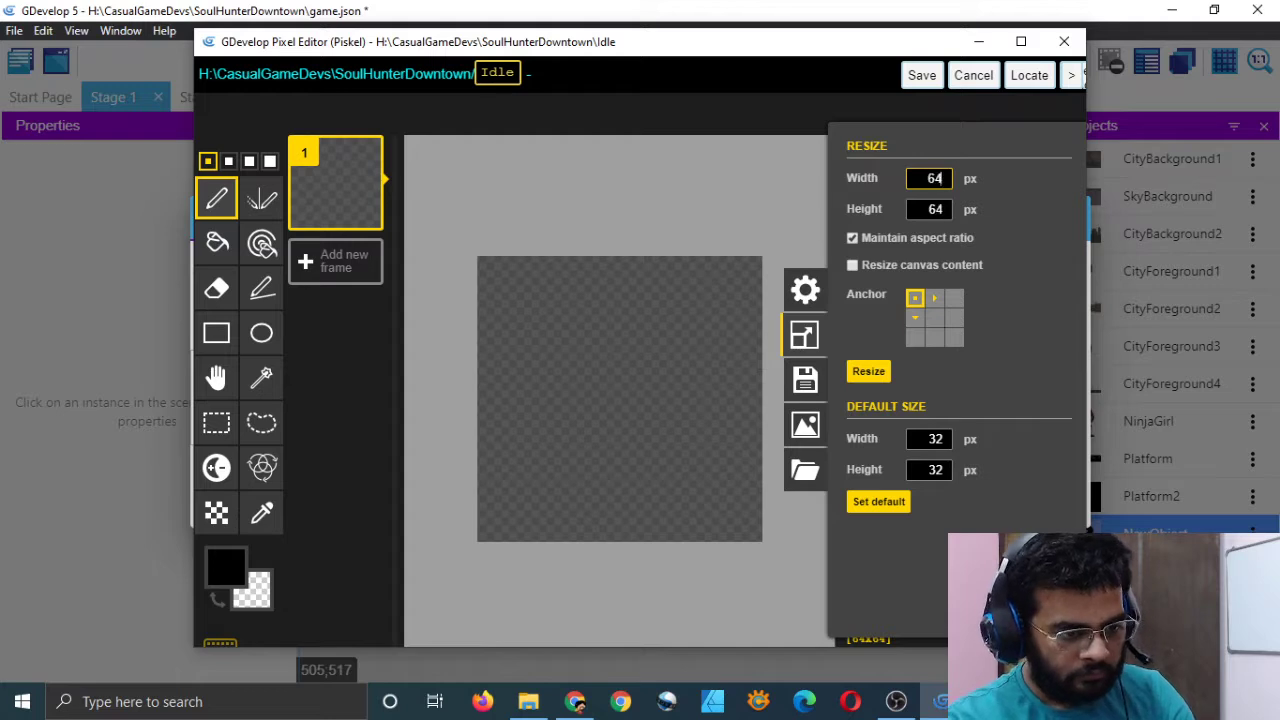
click(869, 371)
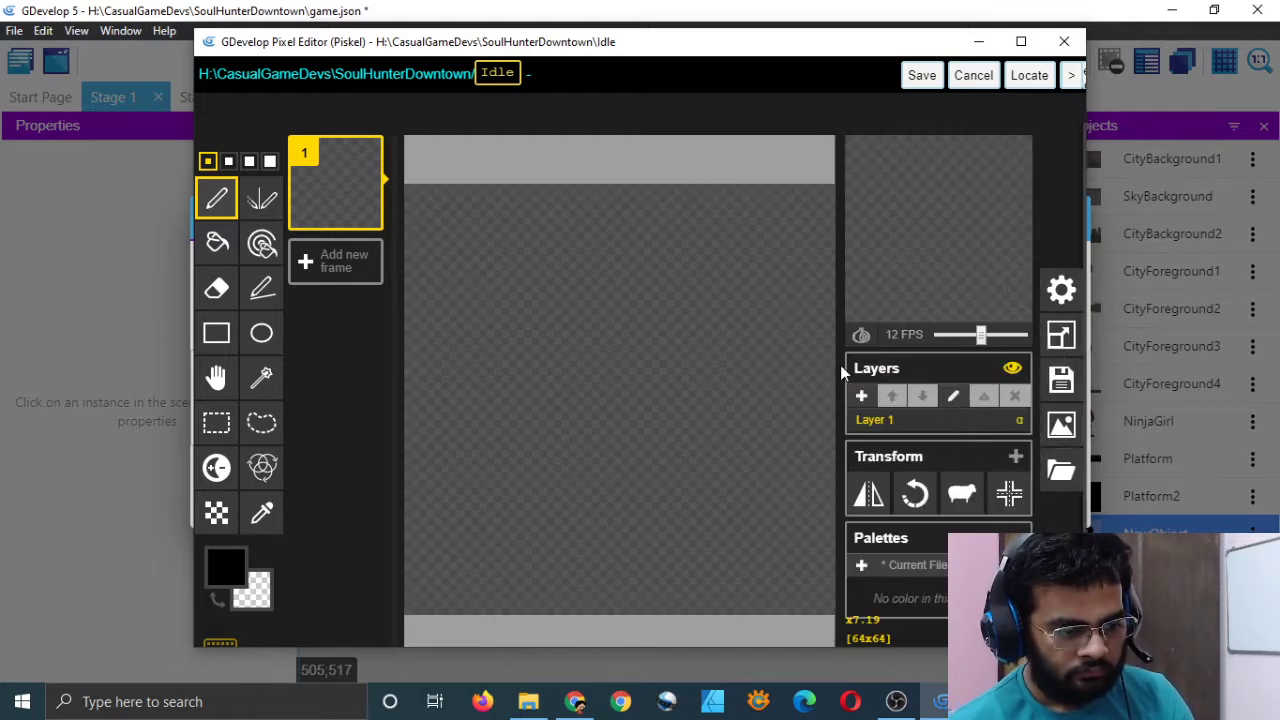
click(1064, 335)
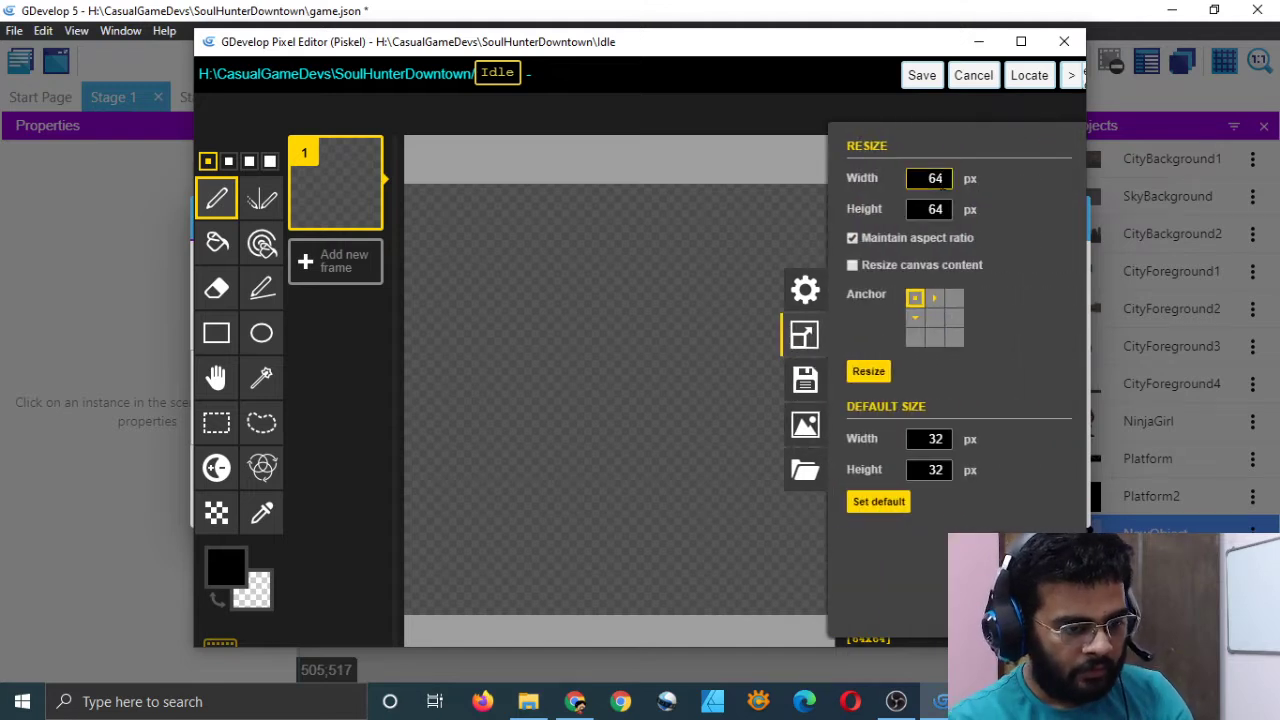
text(32)
key(Return)
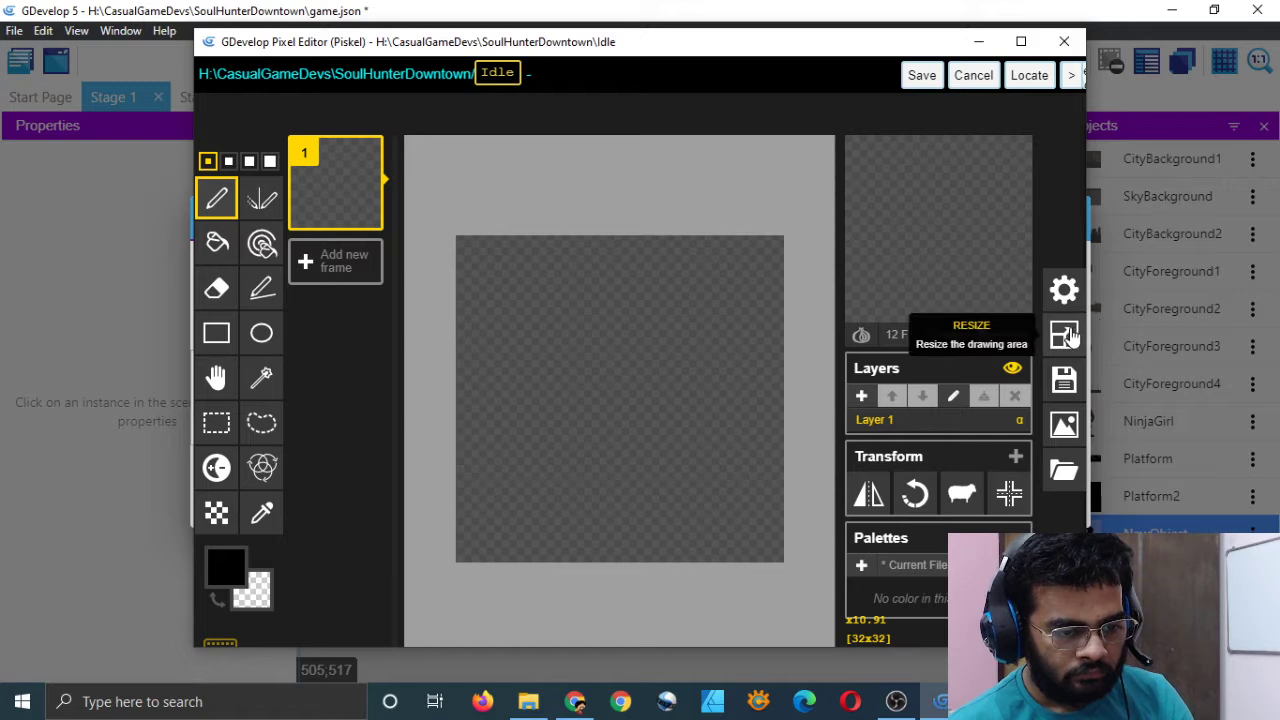
click(1064, 335)
click(869, 371)
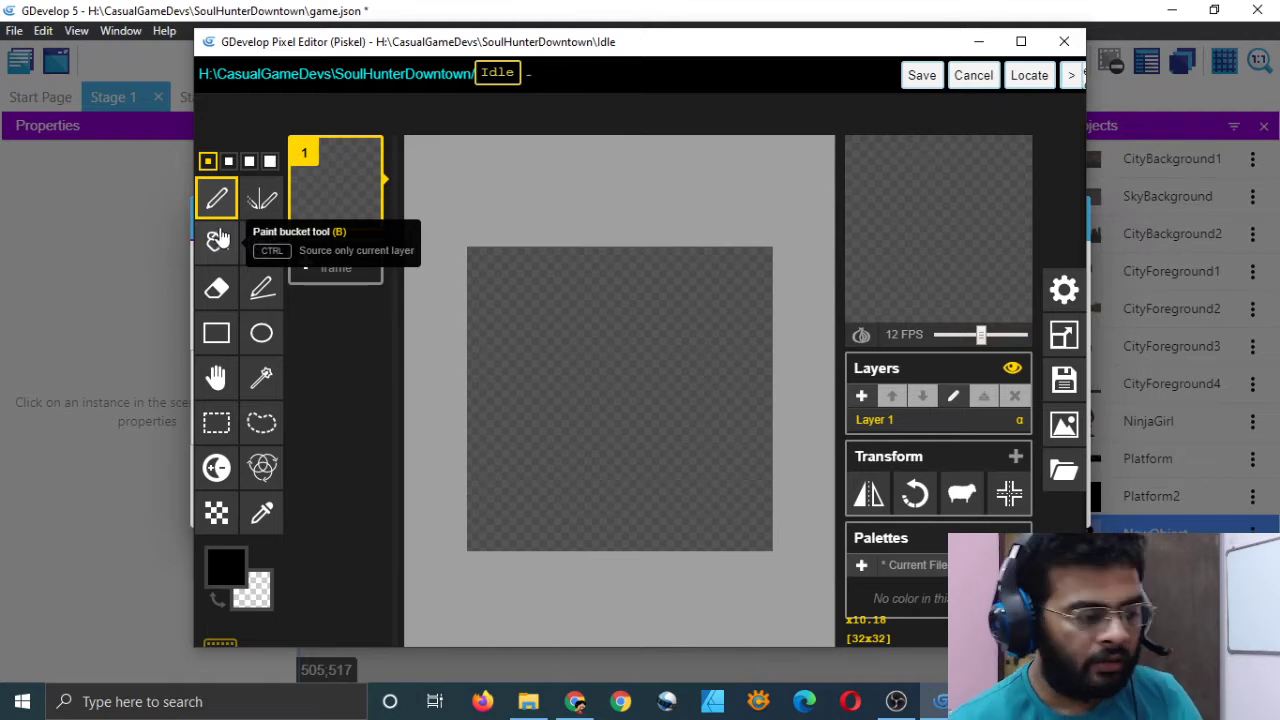
- Set the drawing colour to white (#ffffff) and draw a circle outline with the Circle tool spanning the whole canvas
click(230, 572)
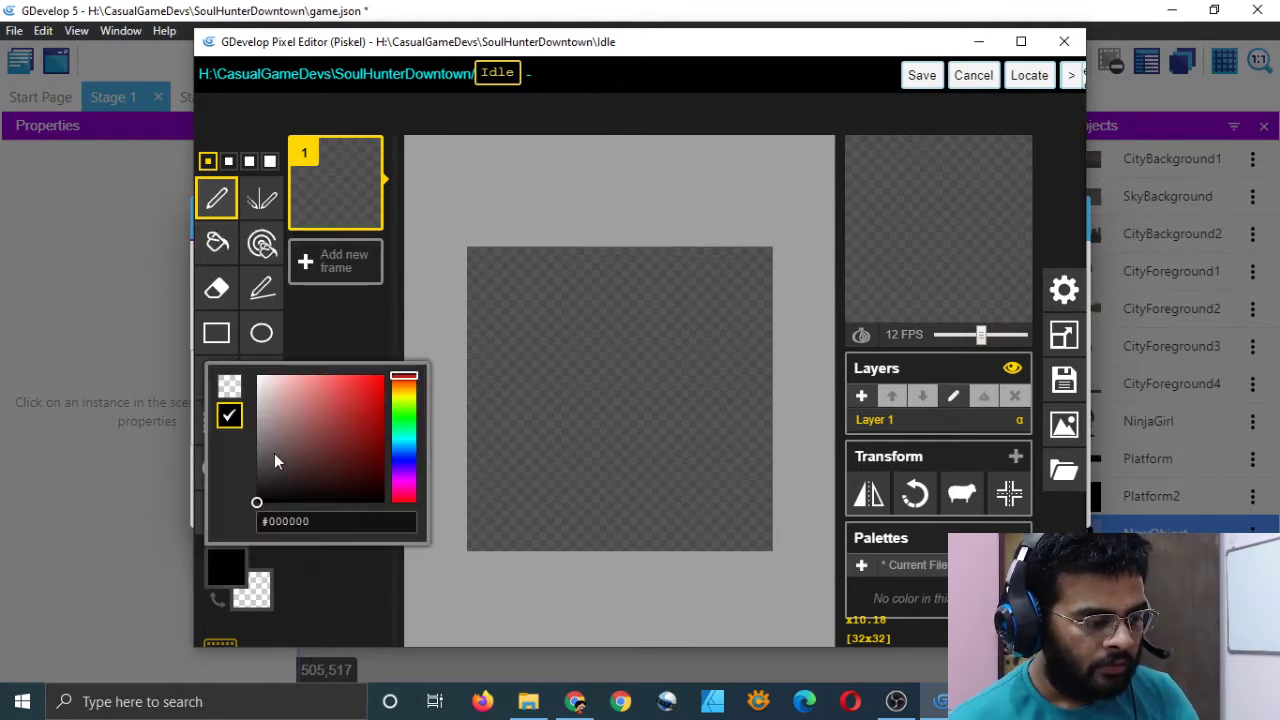
click(258, 377)
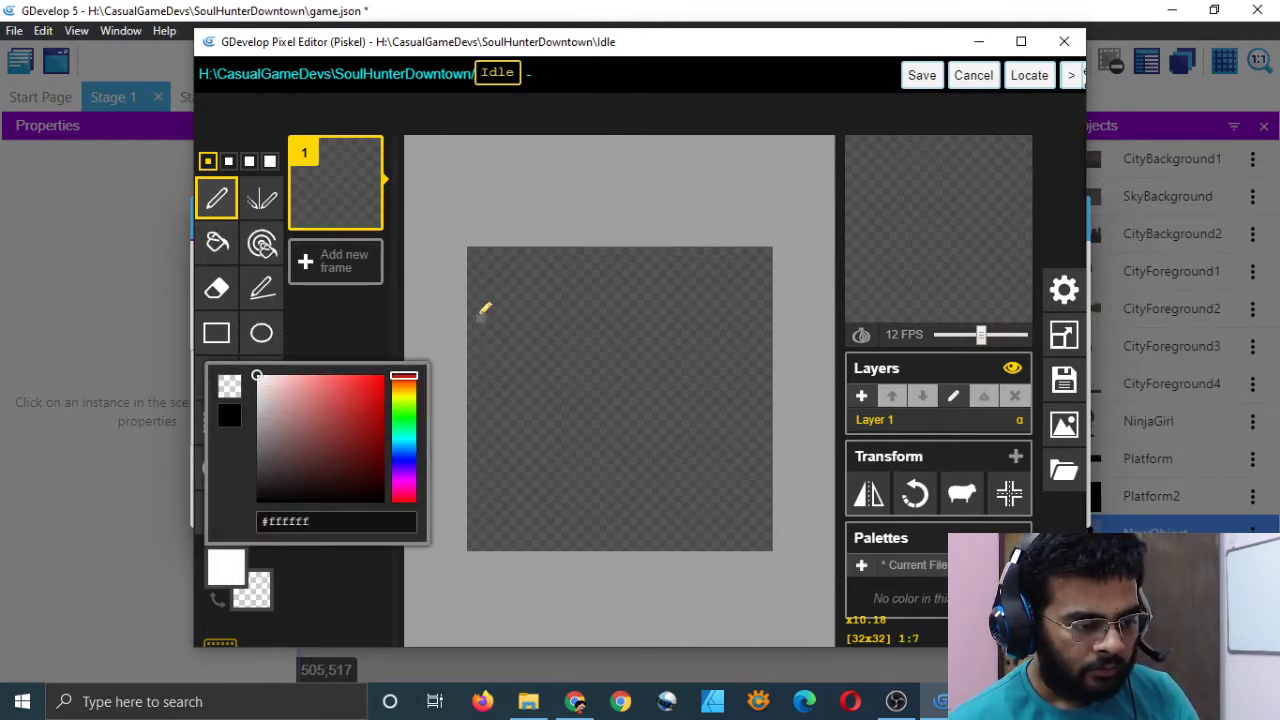
mouse_move(474, 302)
mouse_down()
mouse_move(506, 266)
mouse_move(578, 254)
mouse_up()
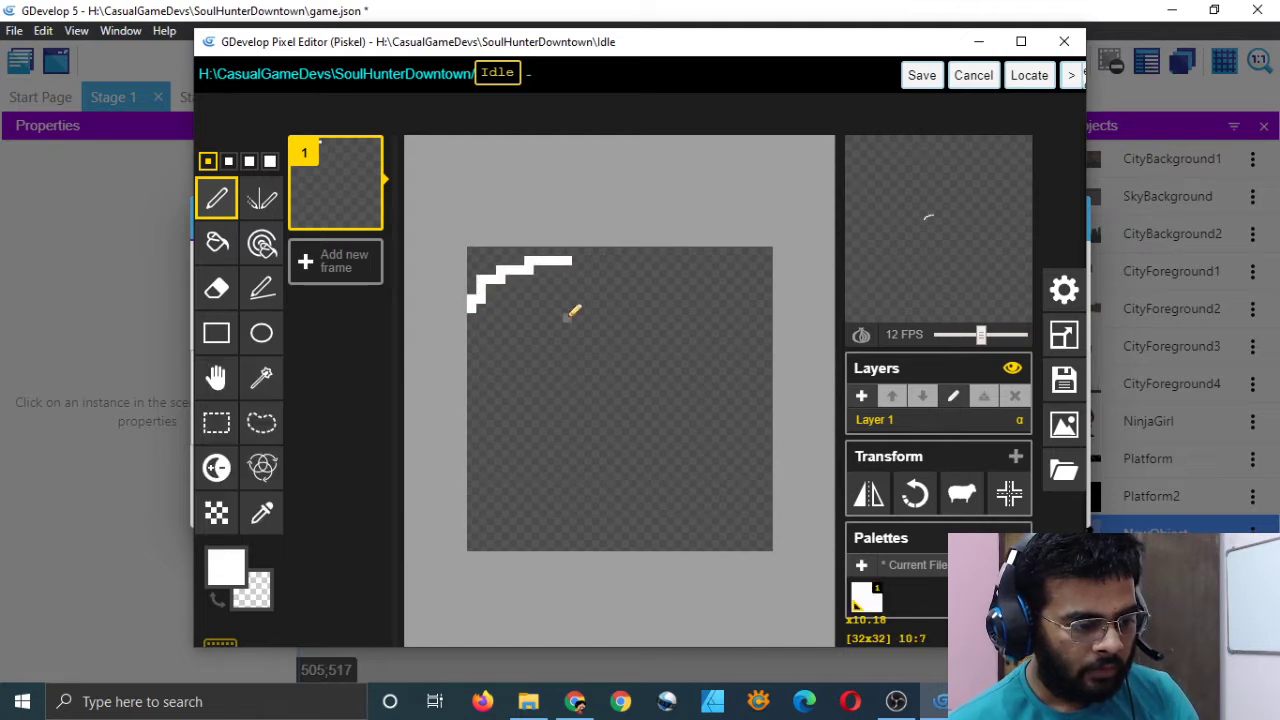
key(ctrl+z)
click(261, 333)
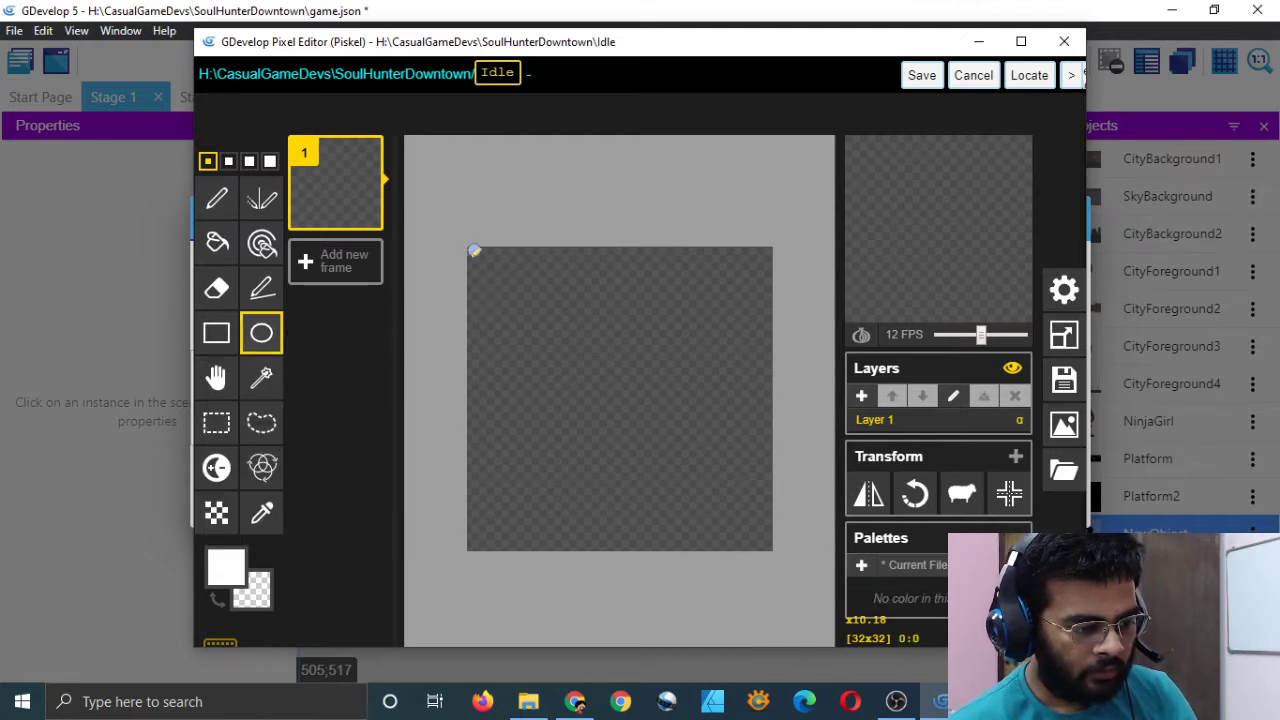
drag(474, 247, 766, 539)
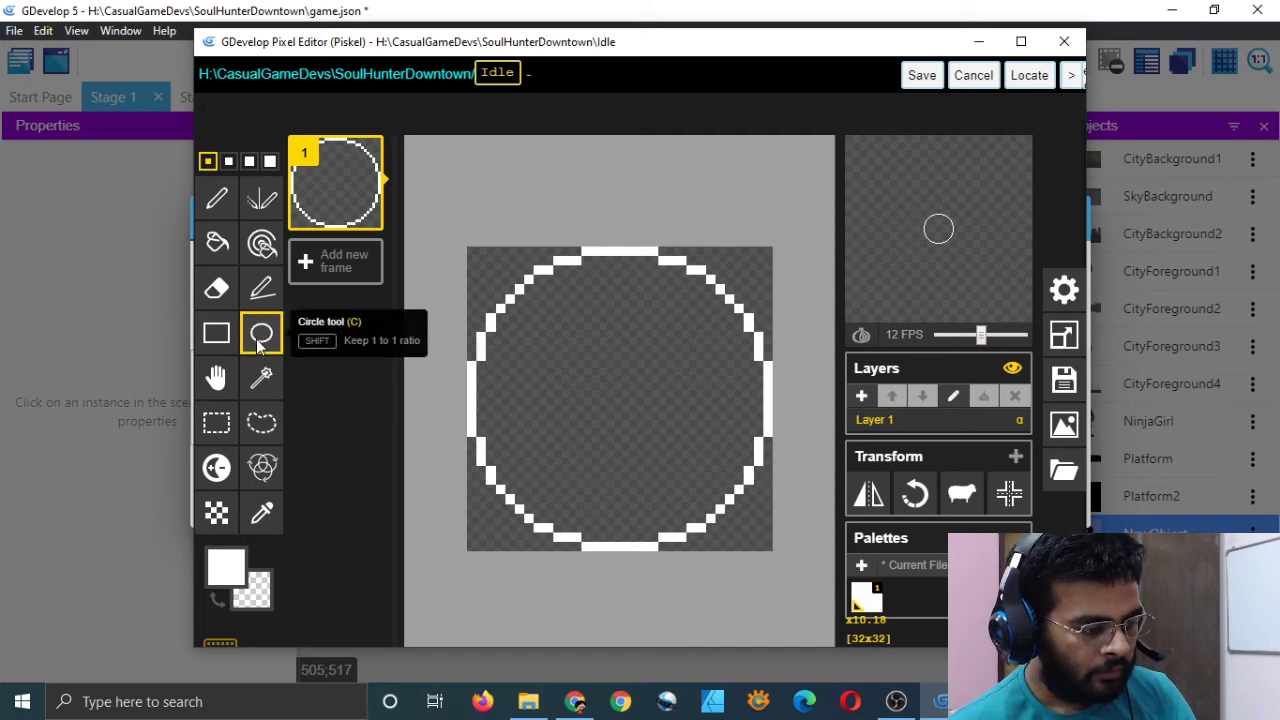
- Fill the circle with white, and draw two horizontal eye lines and a w-shaped mouth in black (#000000) with the Pen tool
click(217, 242)
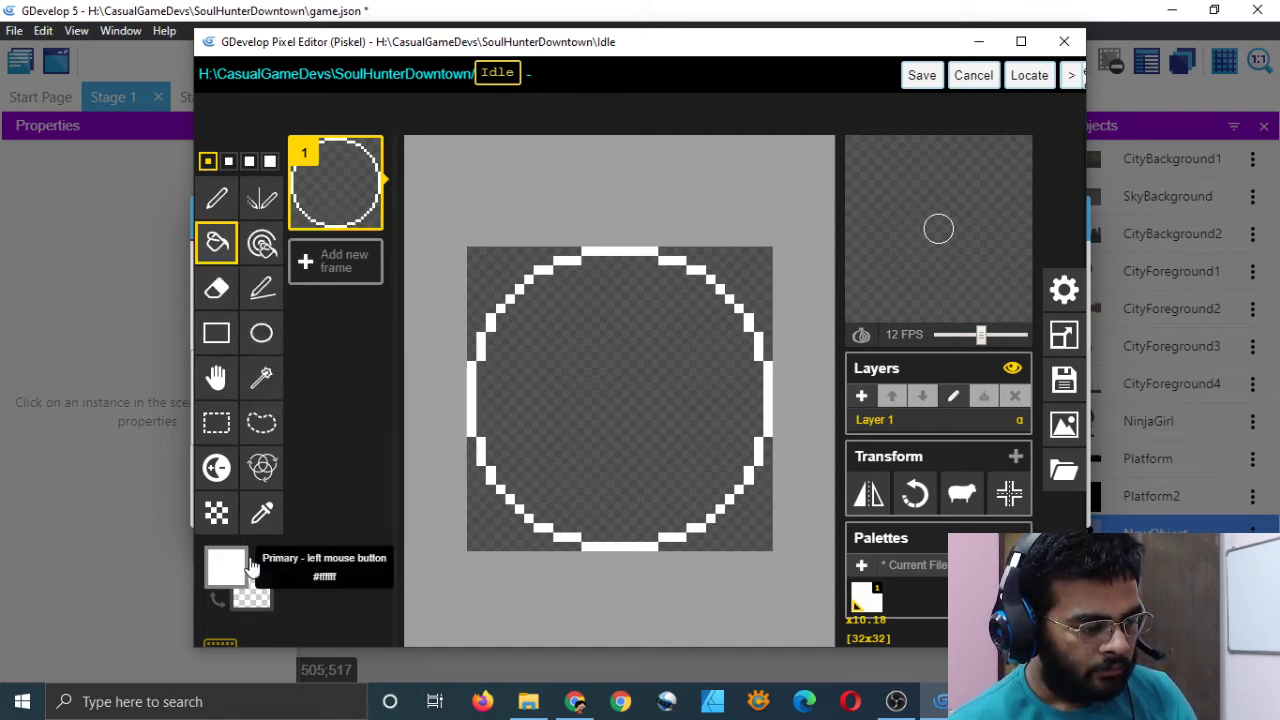
click(583, 437)
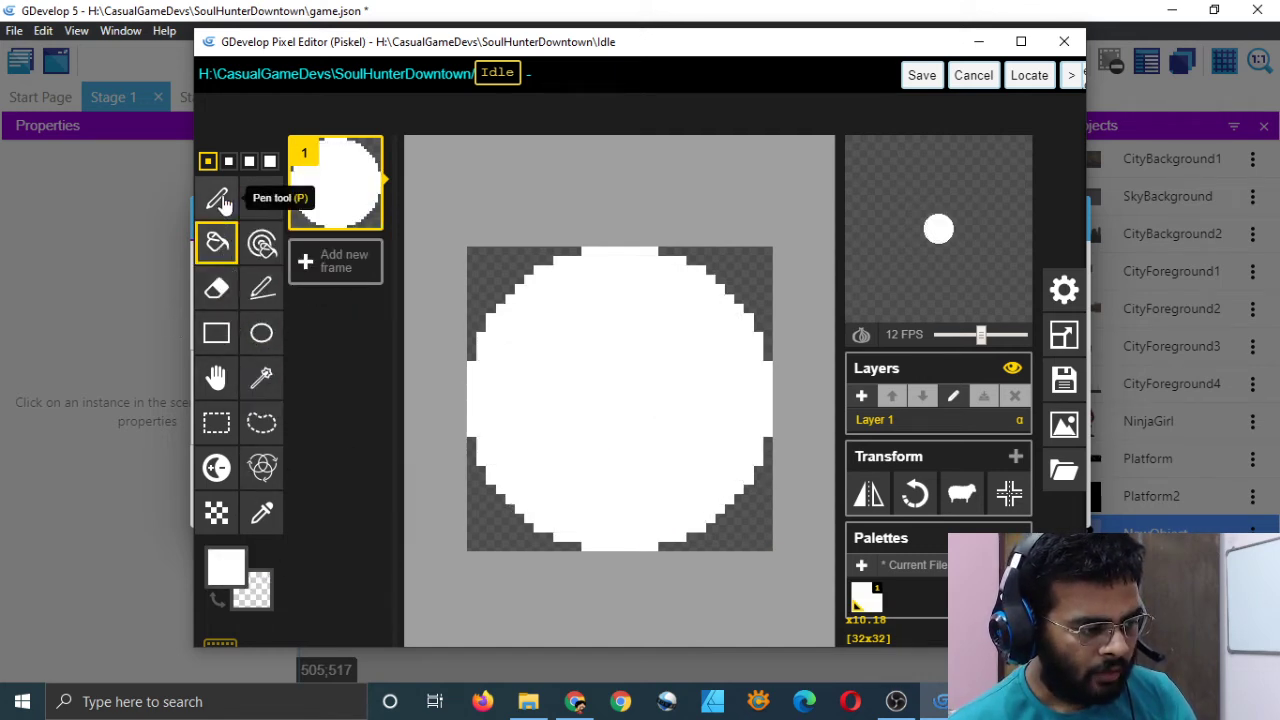
click(217, 198)
click(226, 567)
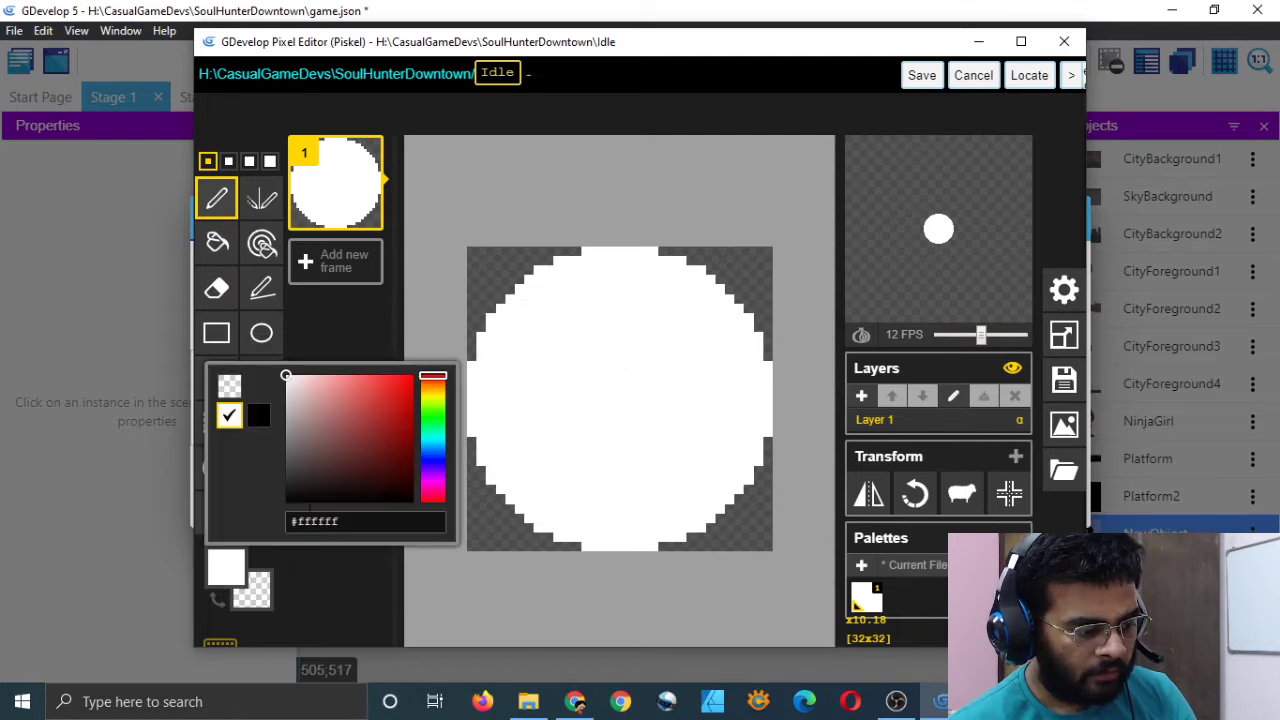
click(302, 502)
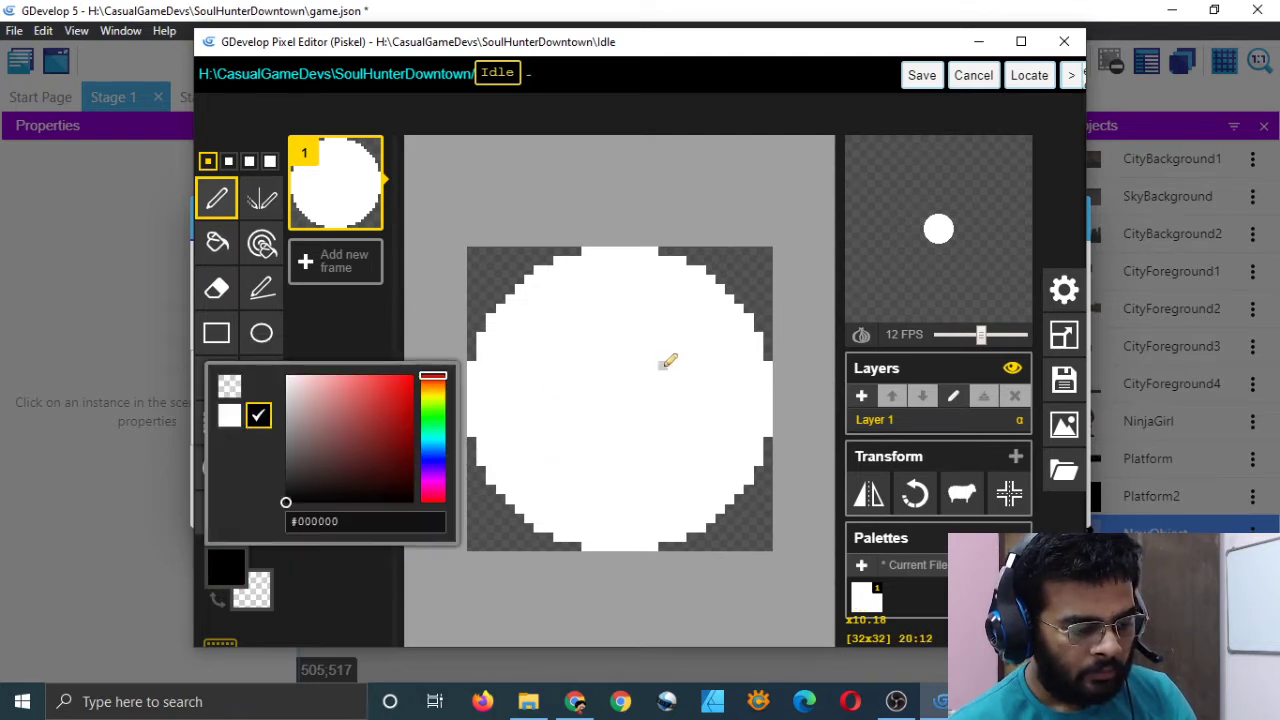
drag(614, 374, 695, 374)
drag(488, 374, 543, 375)
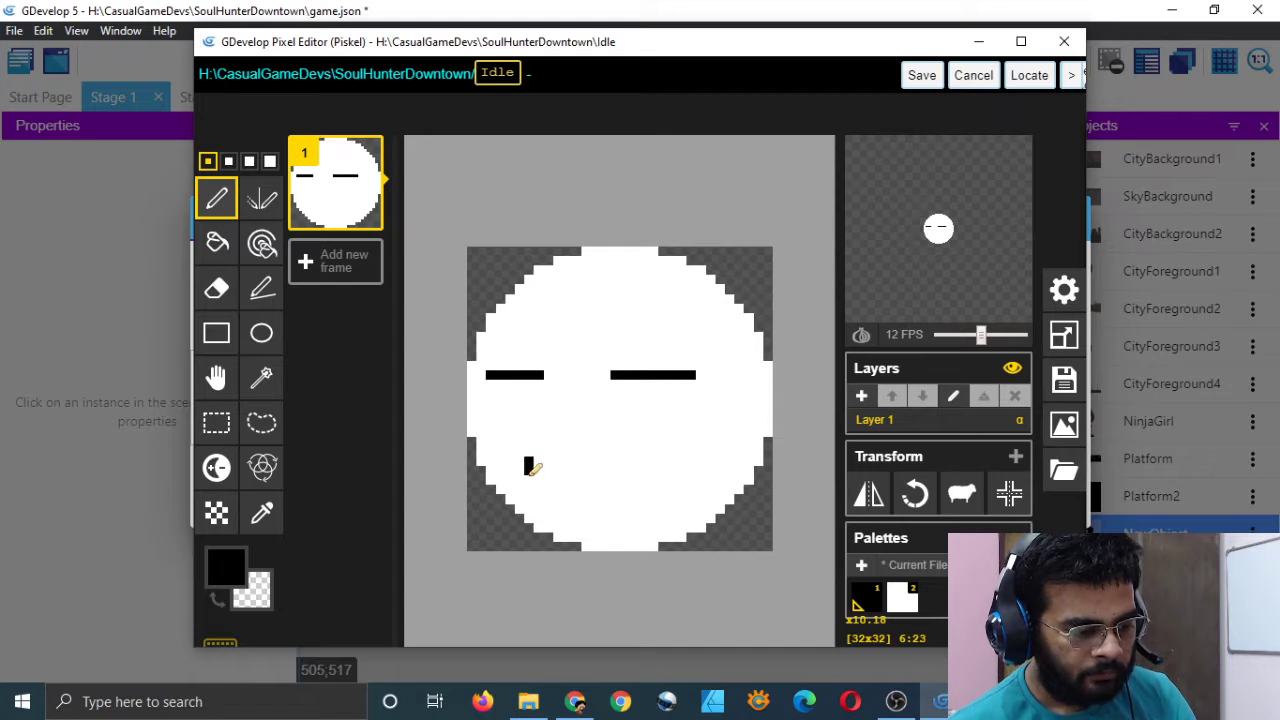
mouse_move(531, 472)
mouse_down()
mouse_move(563, 490)
mouse_move(579, 475)
mouse_move(619, 484)
mouse_up()
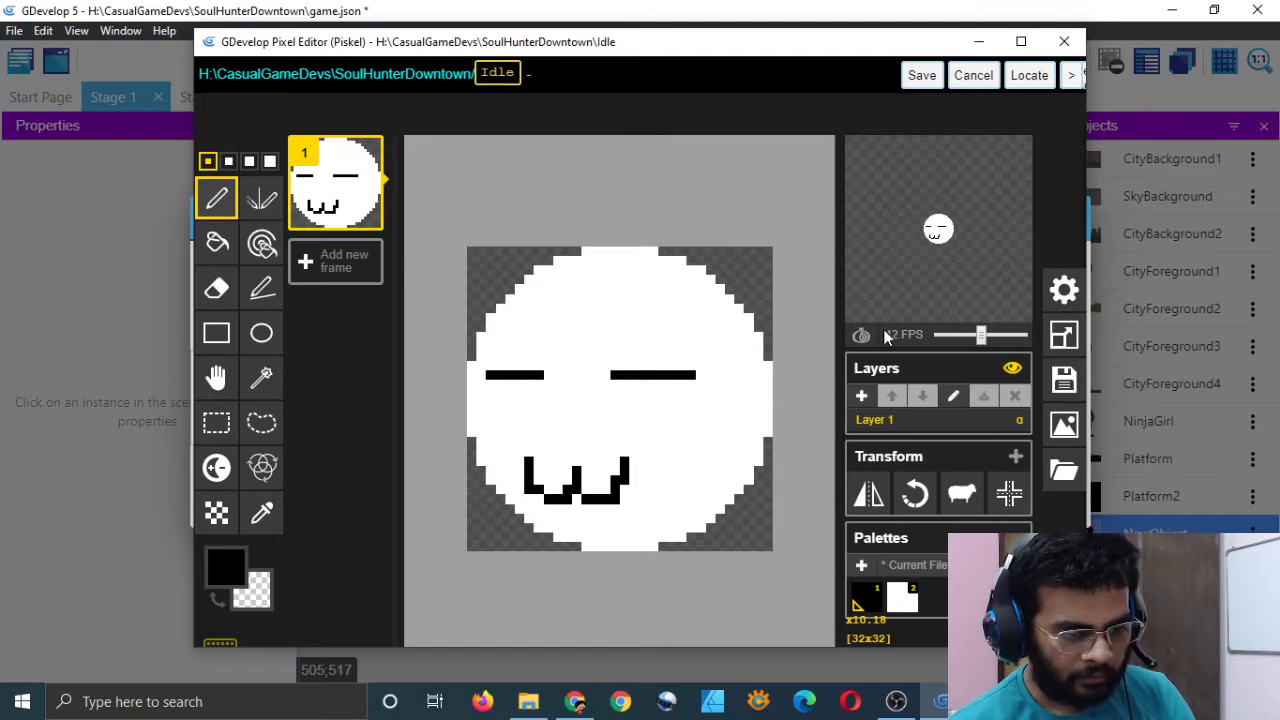
- Save the face drawing to the Idle animation and preview it enlarged
mouse_move(925, 172)
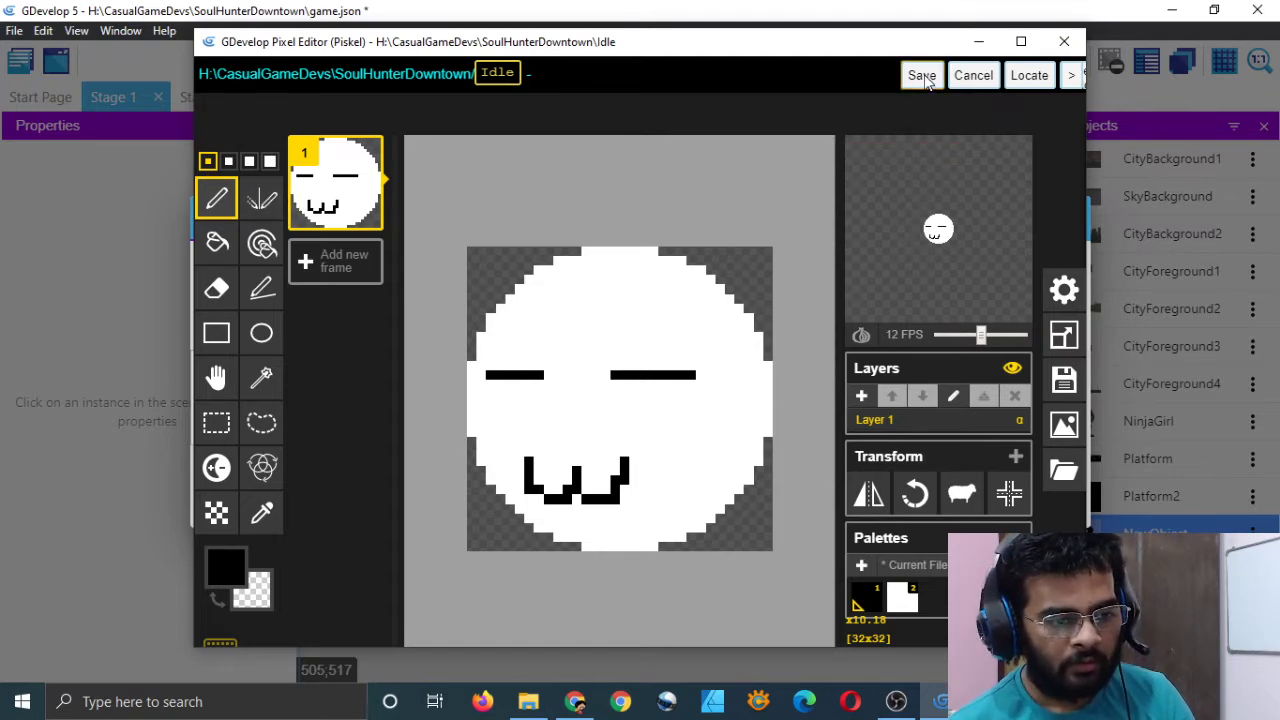
click(924, 78)
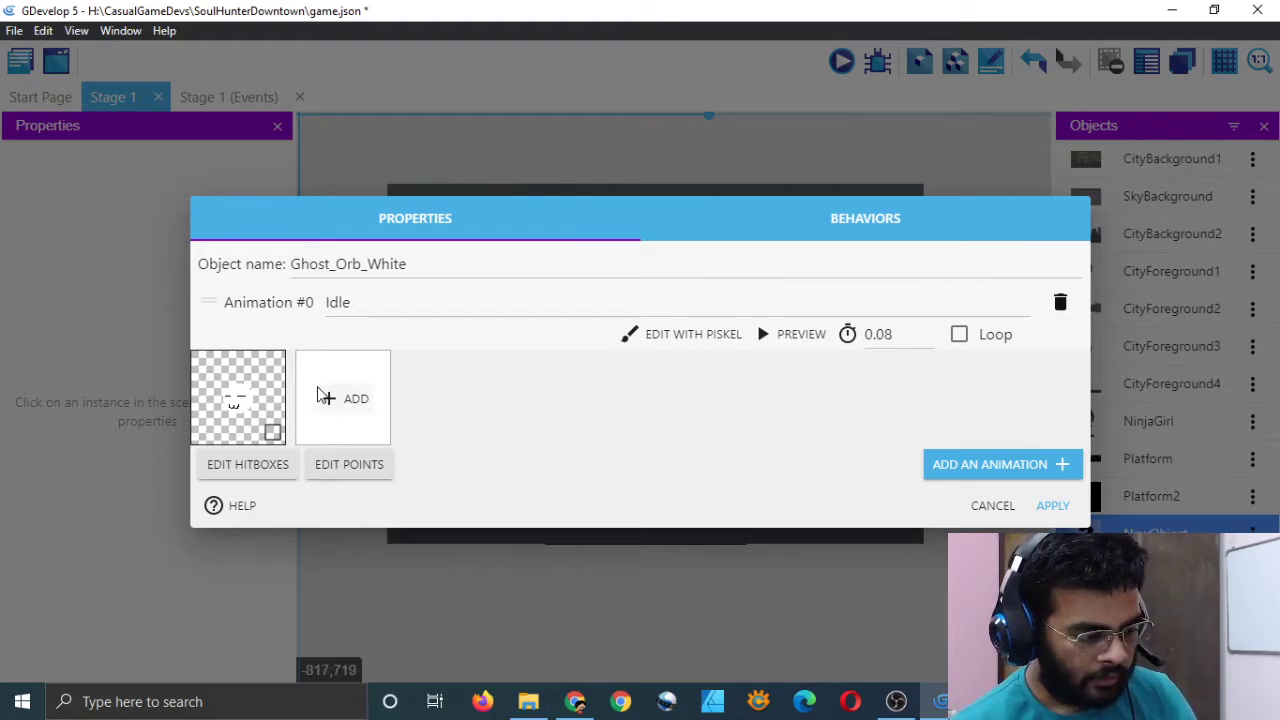
click(805, 335)
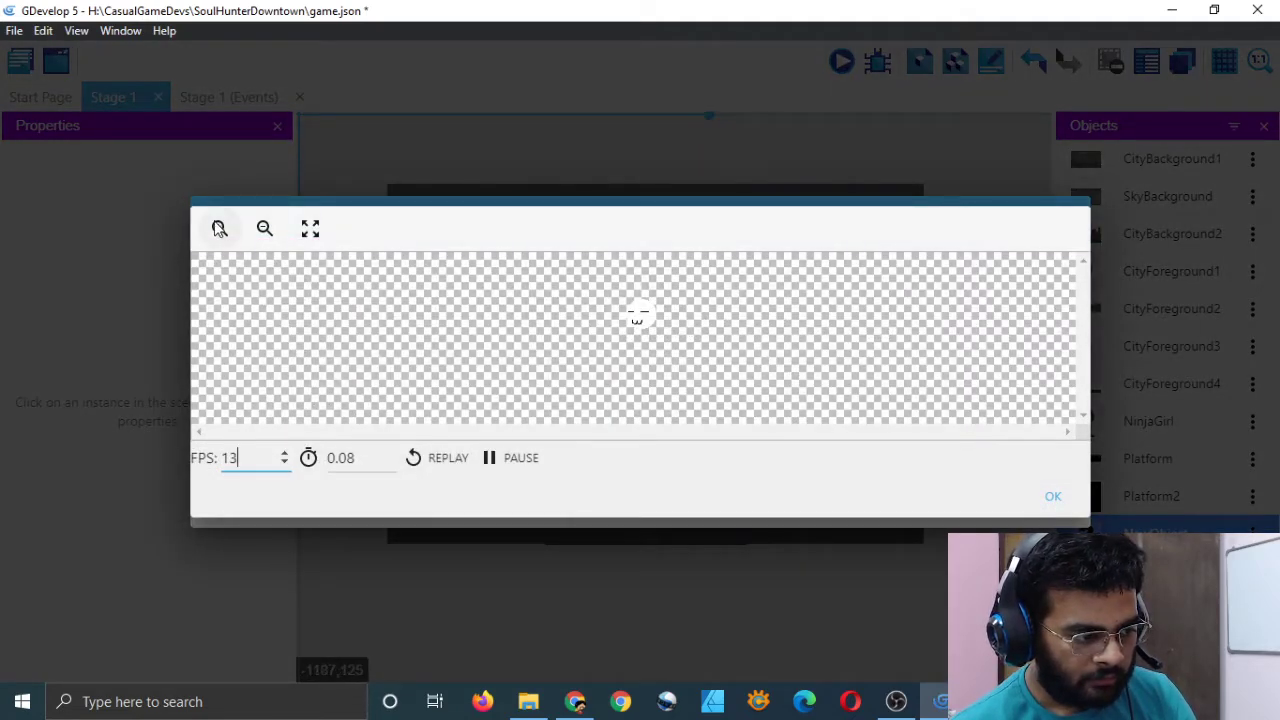
click(219, 228)
click(219, 228)
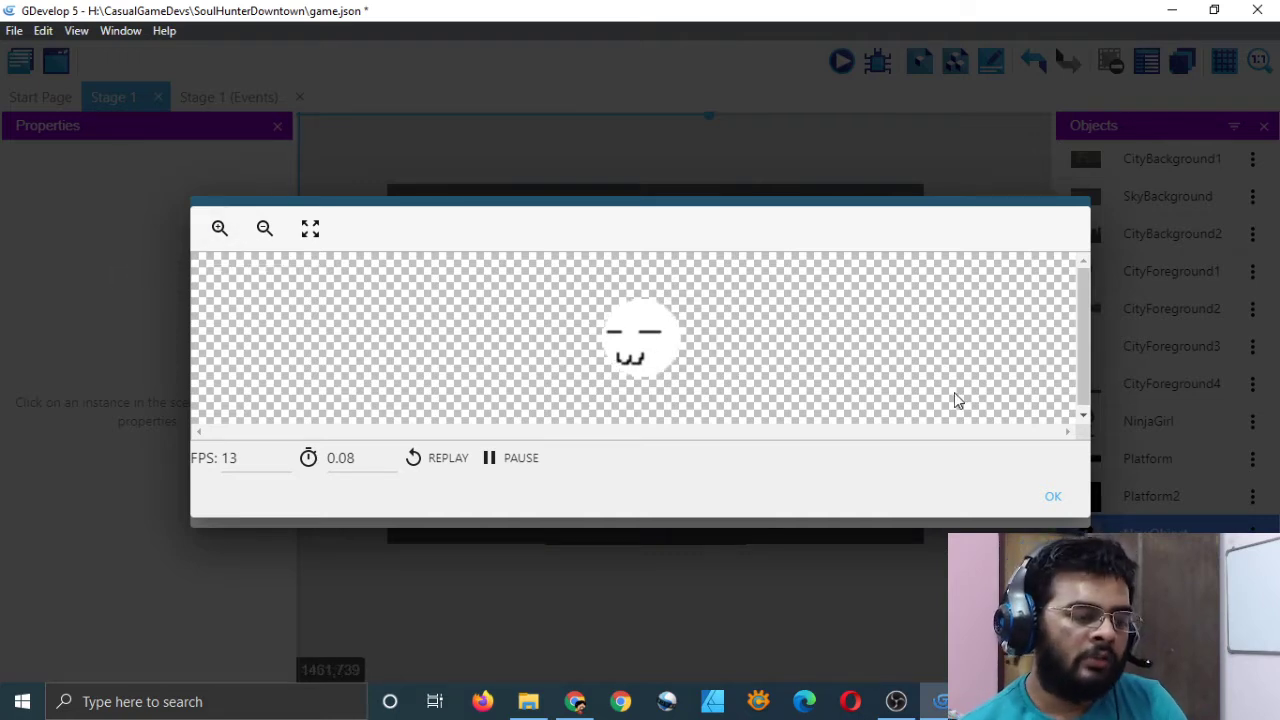
click(1052, 495)
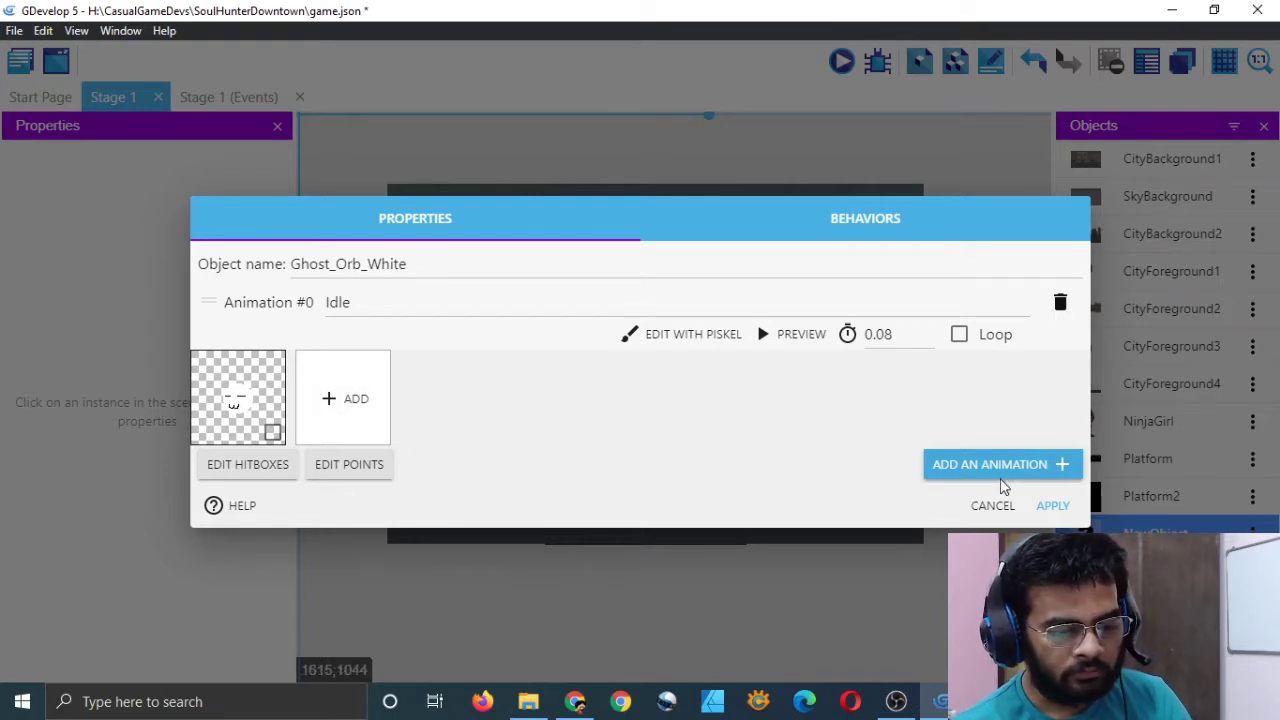
- Look through the installed behaviors available for the Ghost_Orb_White object
click(869, 217)
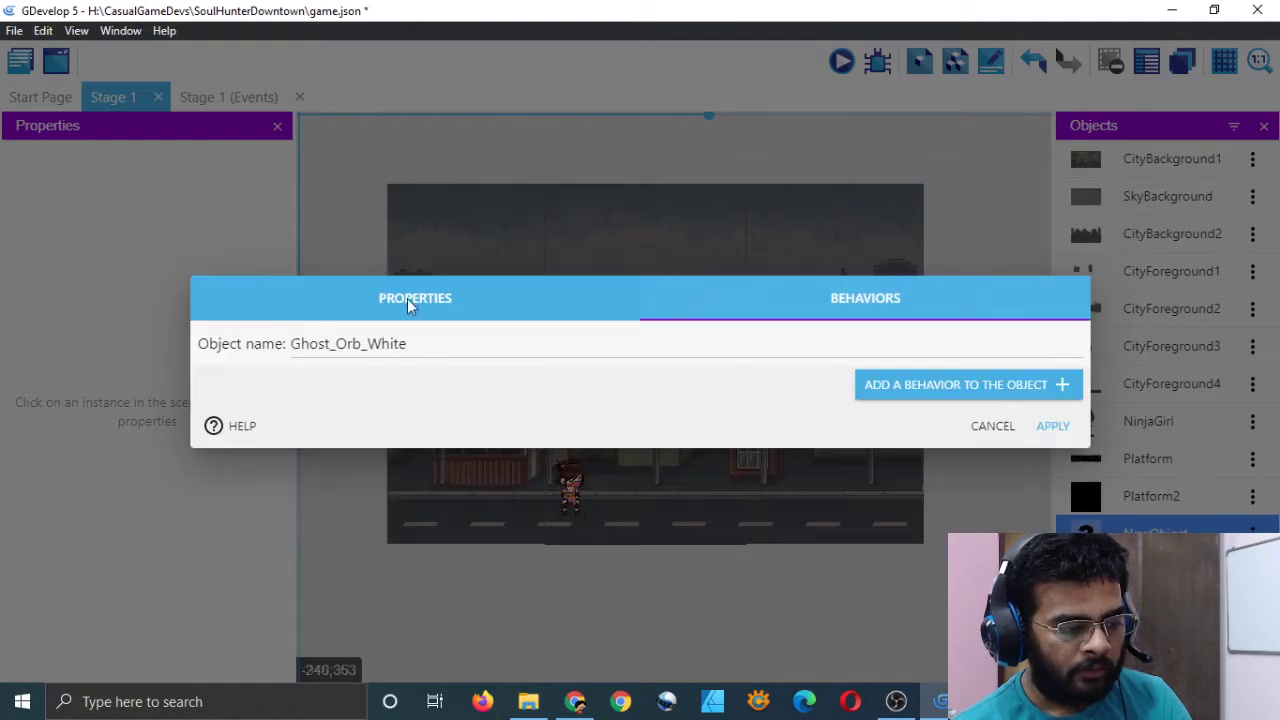
click(871, 389)
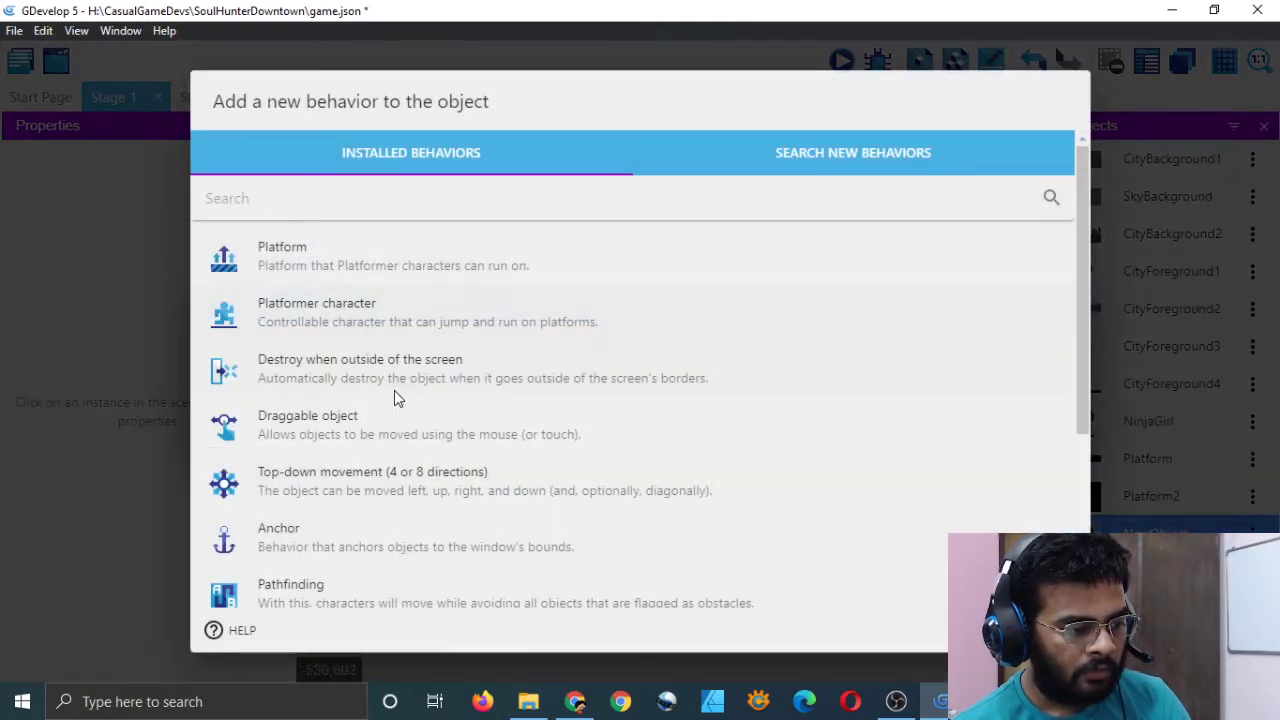
scroll(386, 518, down, 3)
scroll(386, 518, up, 3)
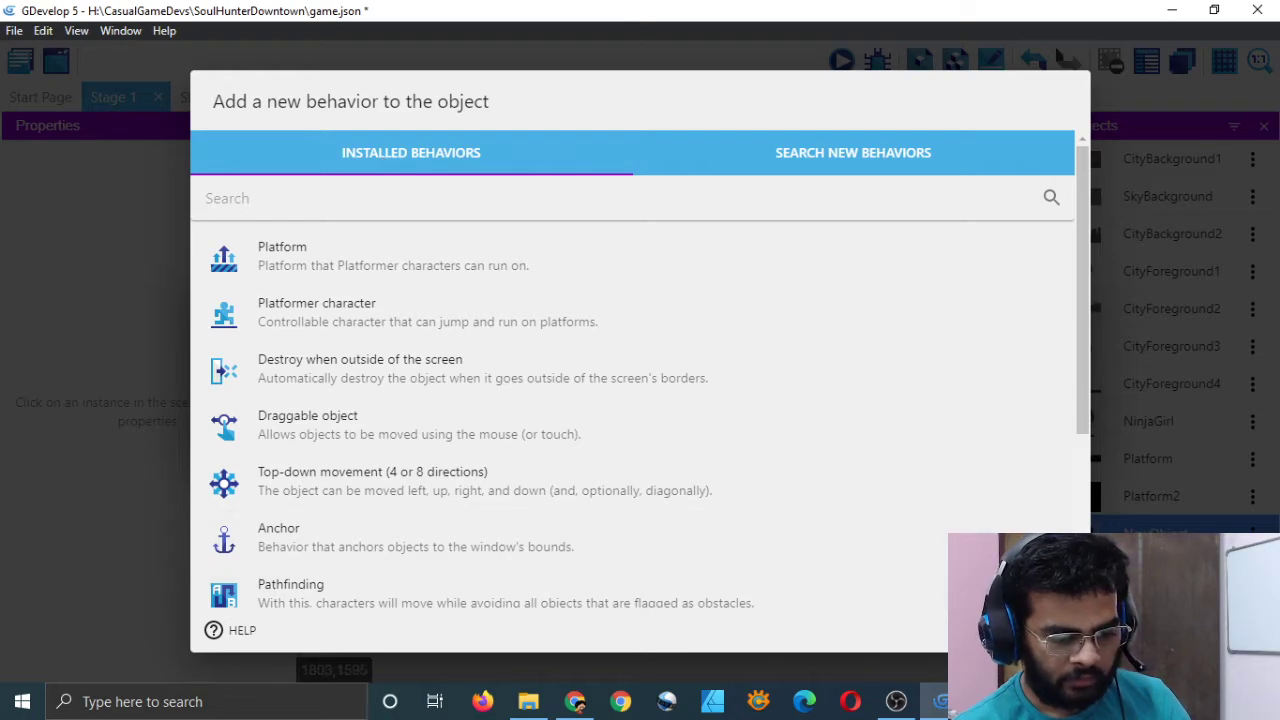
key(Escape)
click(417, 297)
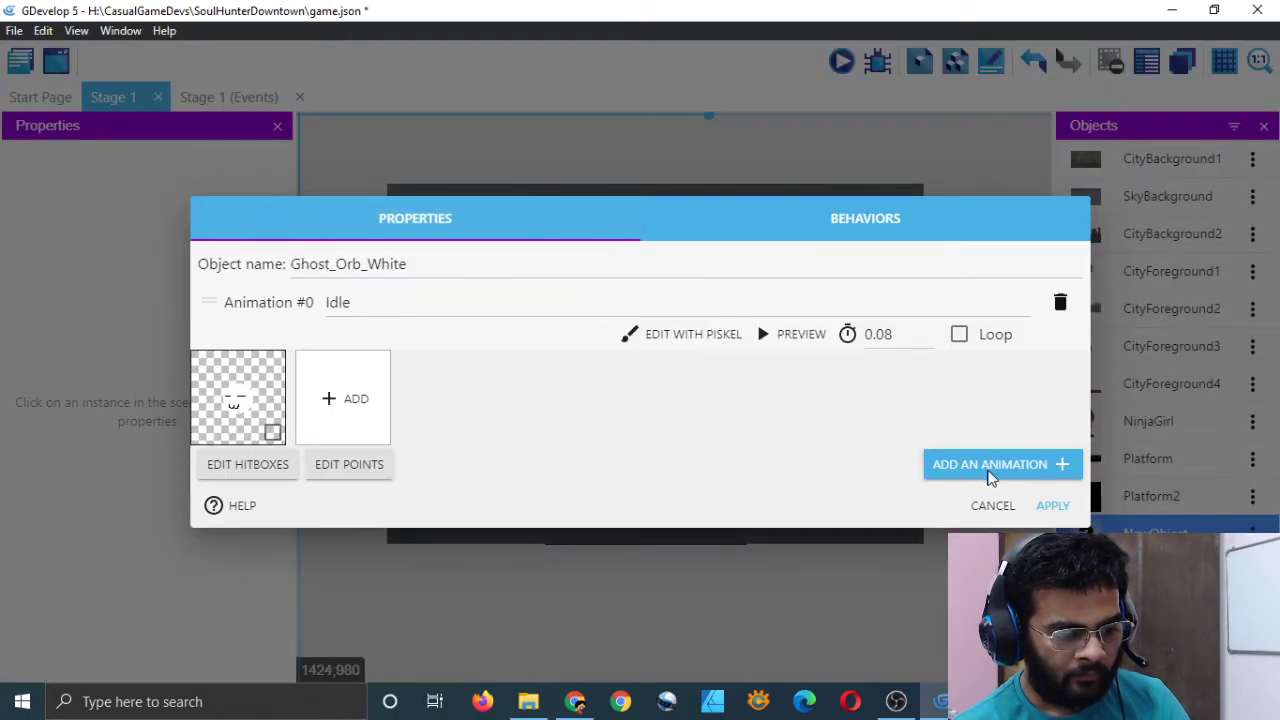
- Apply the Ghost_Orb_White object's settings, and add a new Sprite object named Bullet
click(1054, 508)
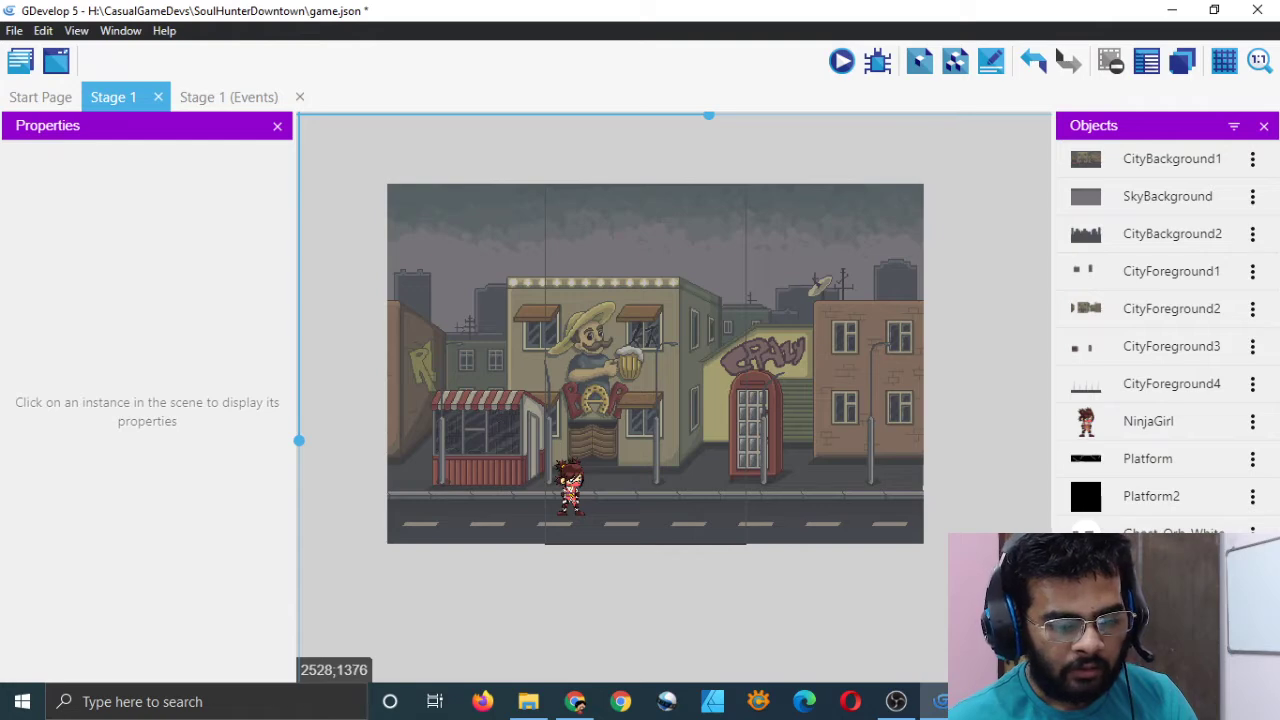
click(1160, 570)
click(302, 168)
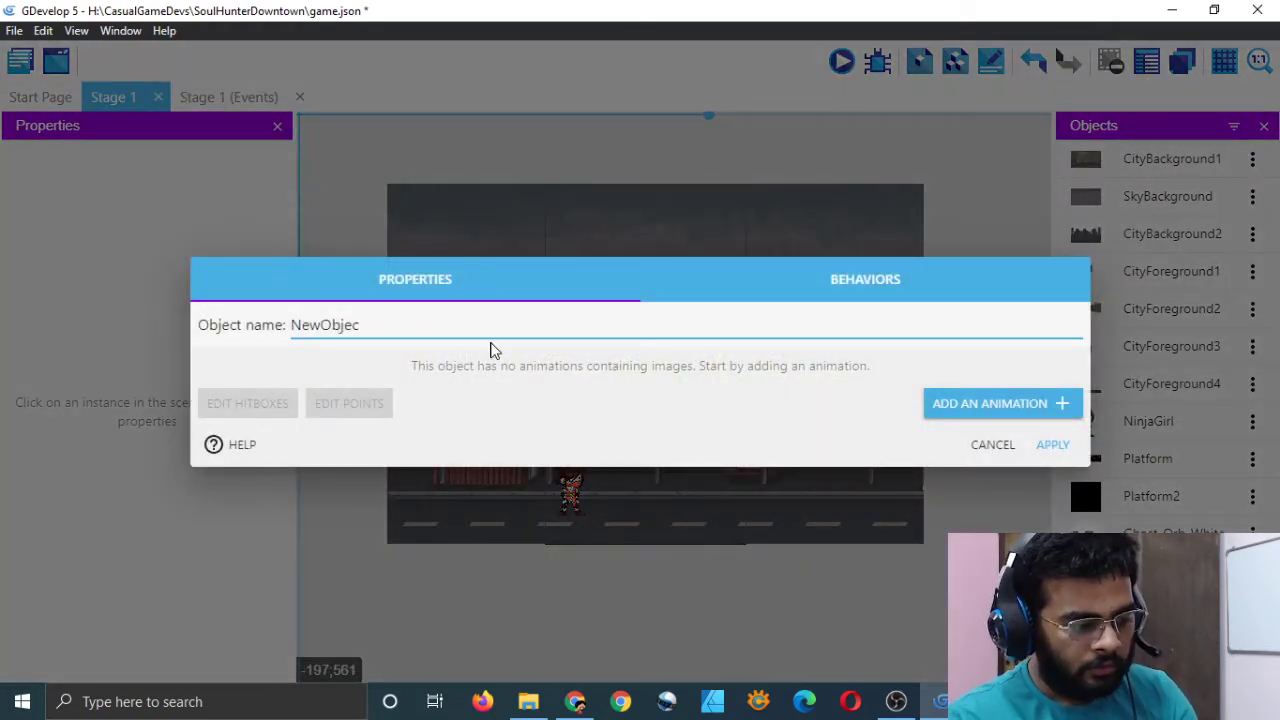
key(BackSpace)
key(BackSpace)
key(BackSpace)
key(BackSpace)
key(BackSpace)
key(BackSpace)
key(BackSpace)
key(BackSpace)
text(Bullet)
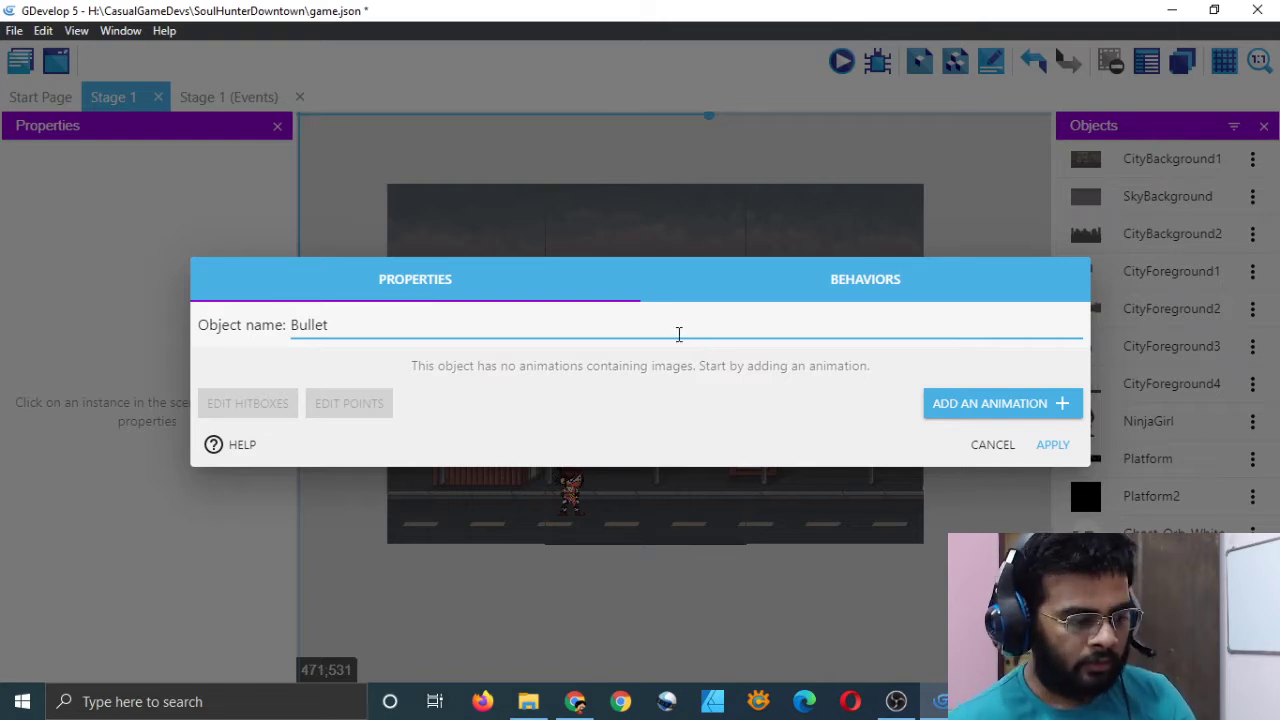
- Add an animation to the Bullet object and name it Default
click(956, 403)
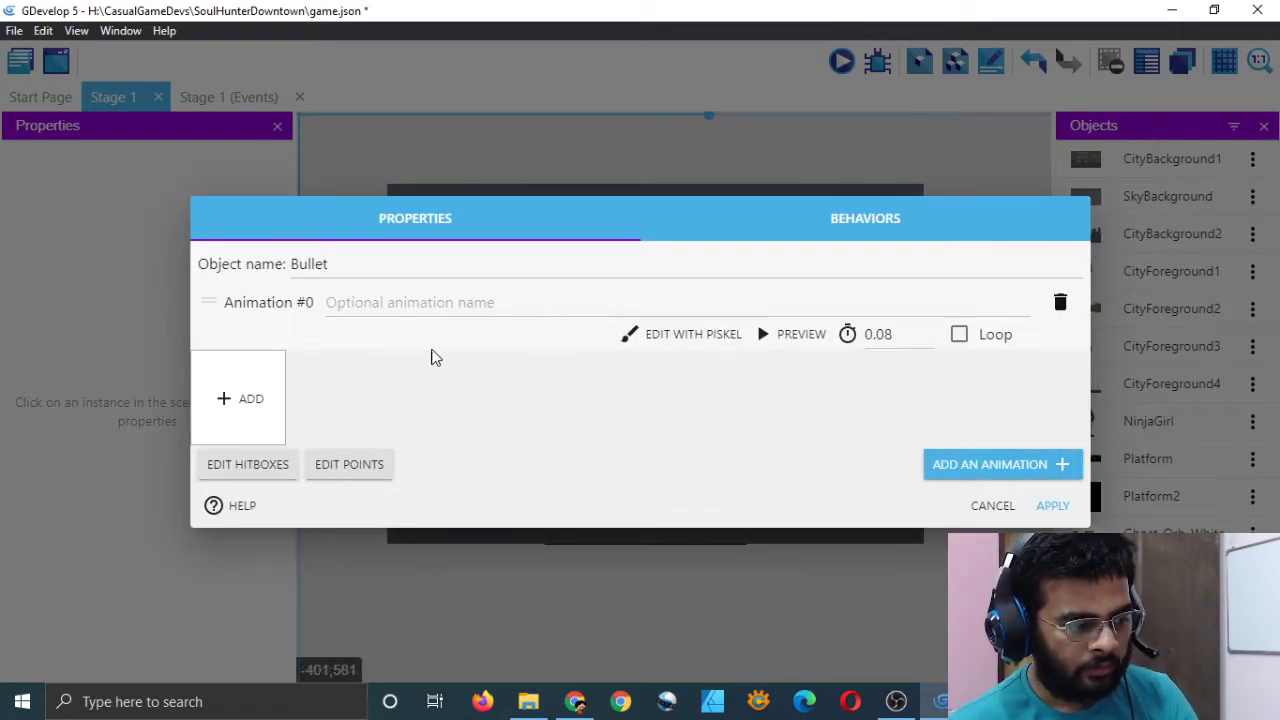
click(530, 307)
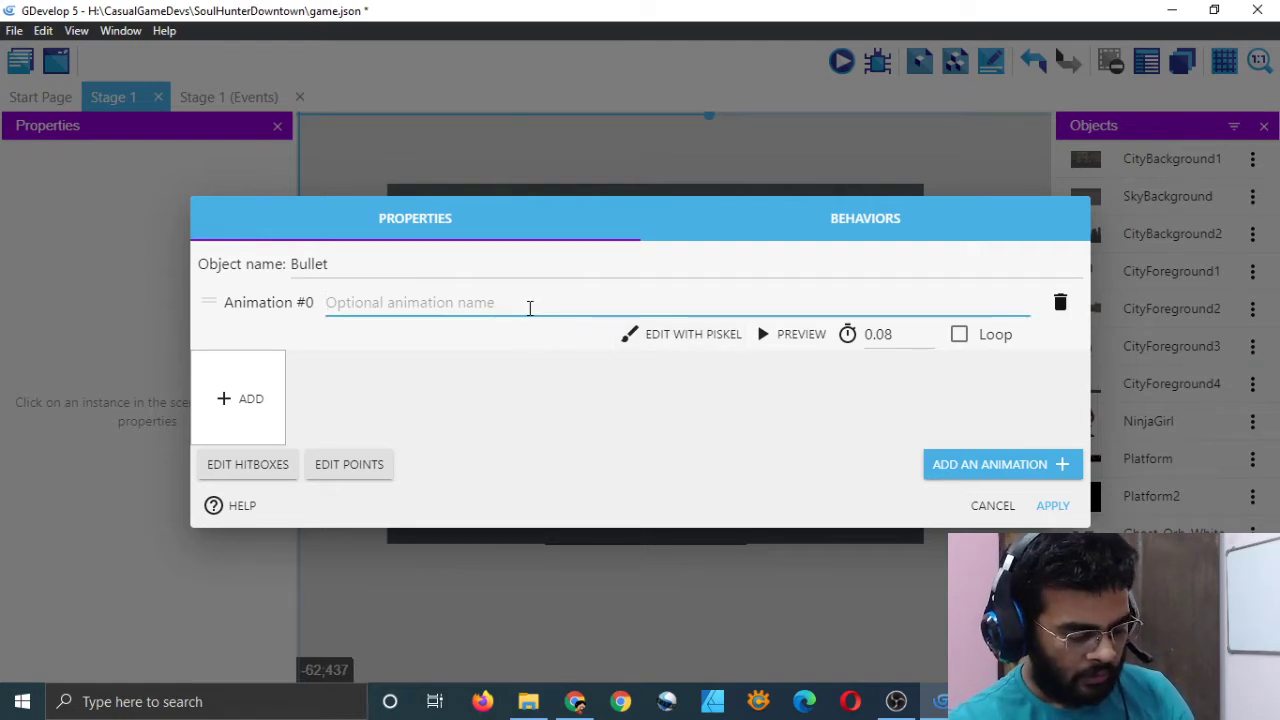
text(Static)
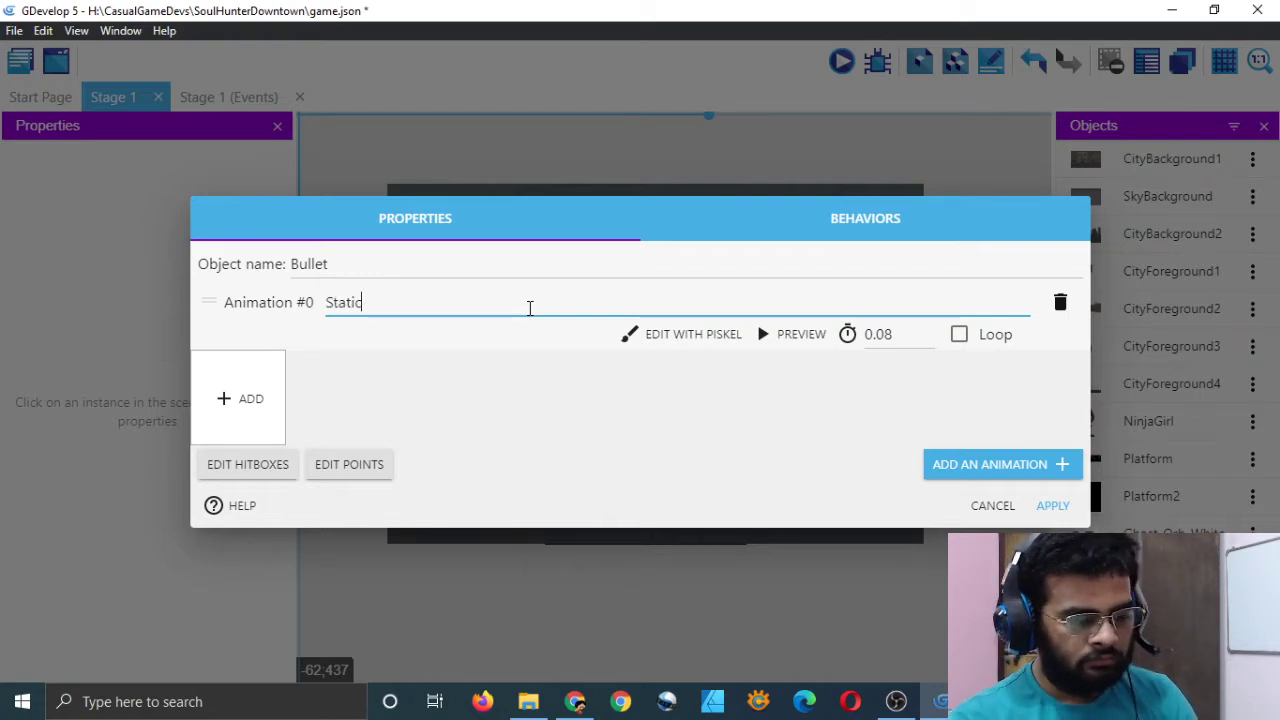
key(BackSpace)
key(BackSpace)
key(BackSpace)
text(D)
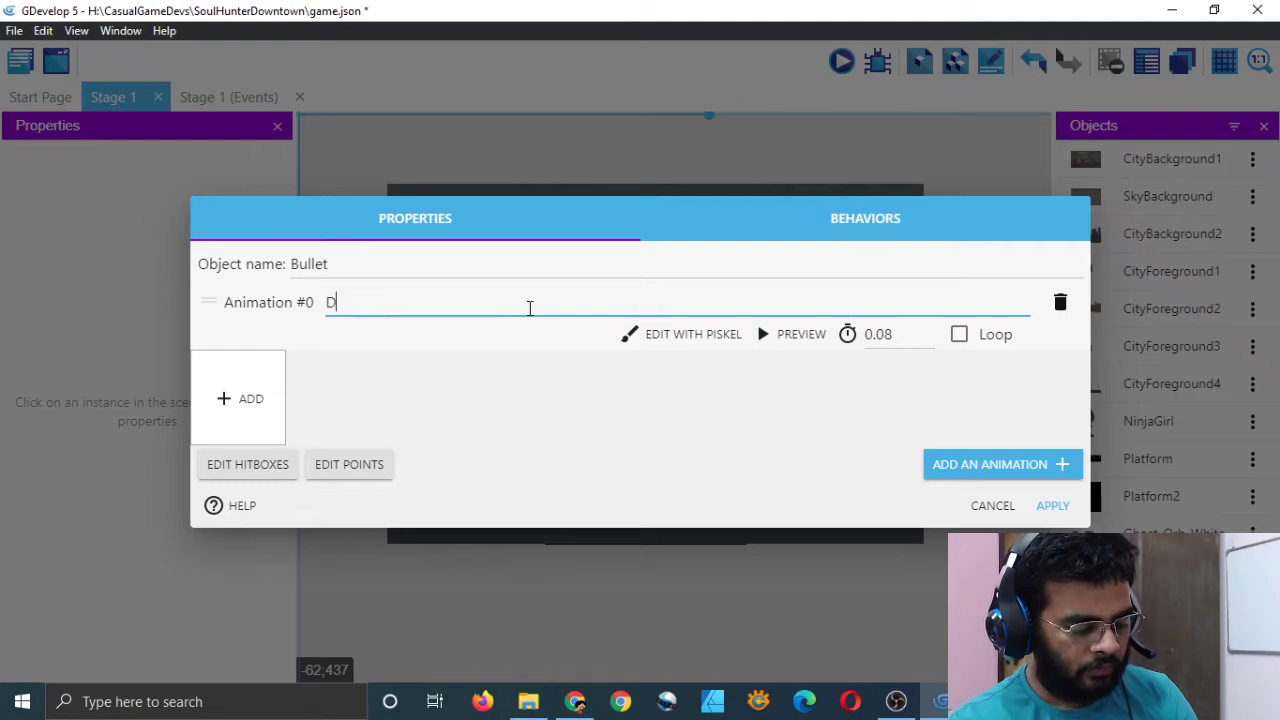
text(efault)
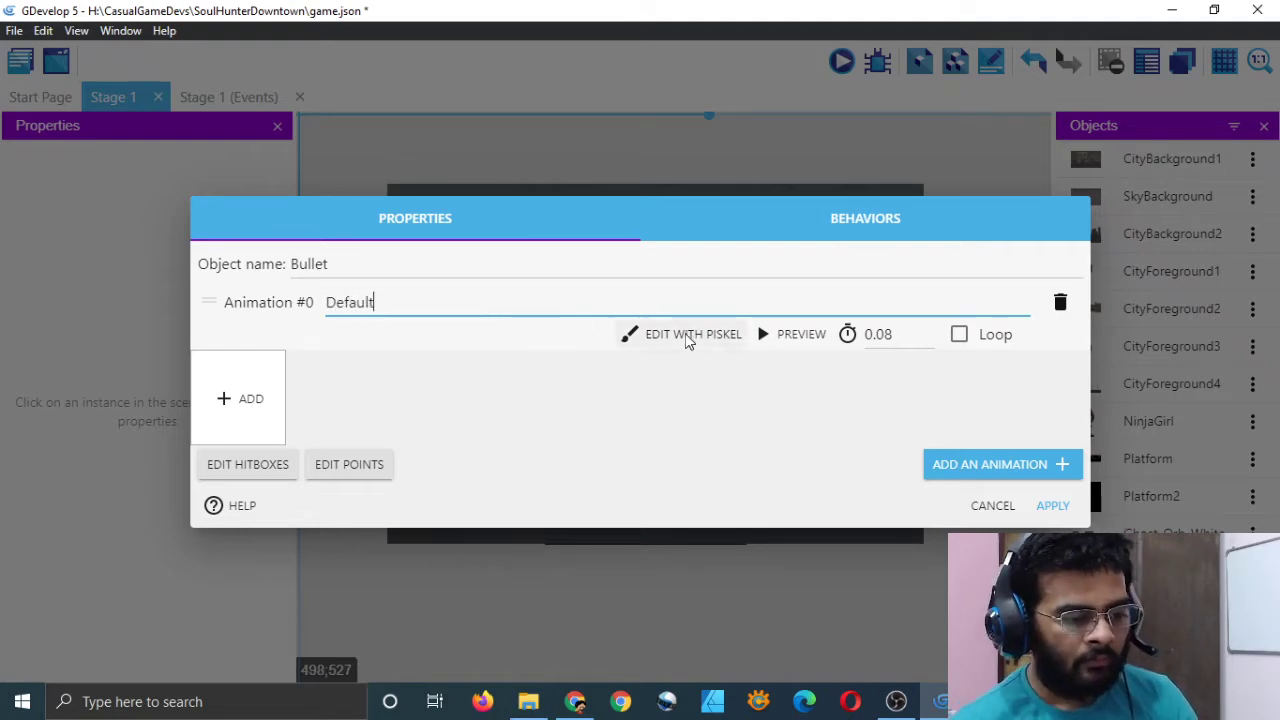
- Open the Default animation in the Piskel pixel editor and resize its canvas to 32 × 32 px
click(686, 334)
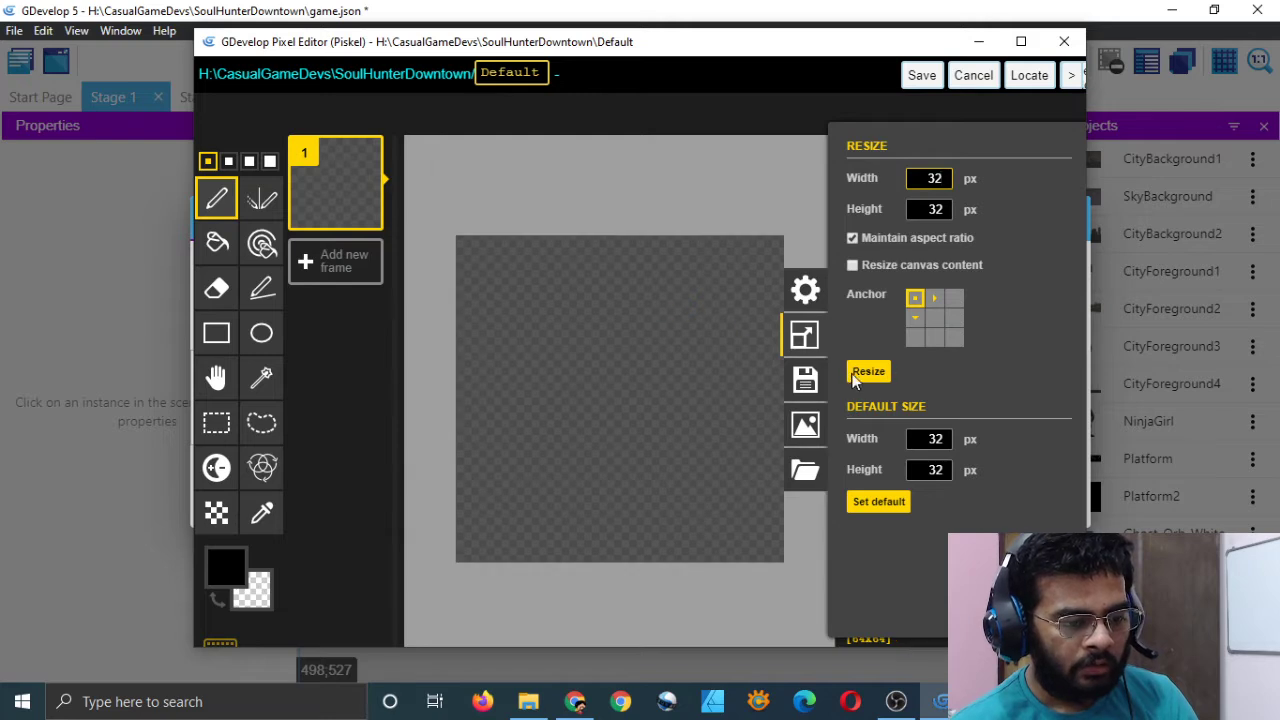
click(862, 372)
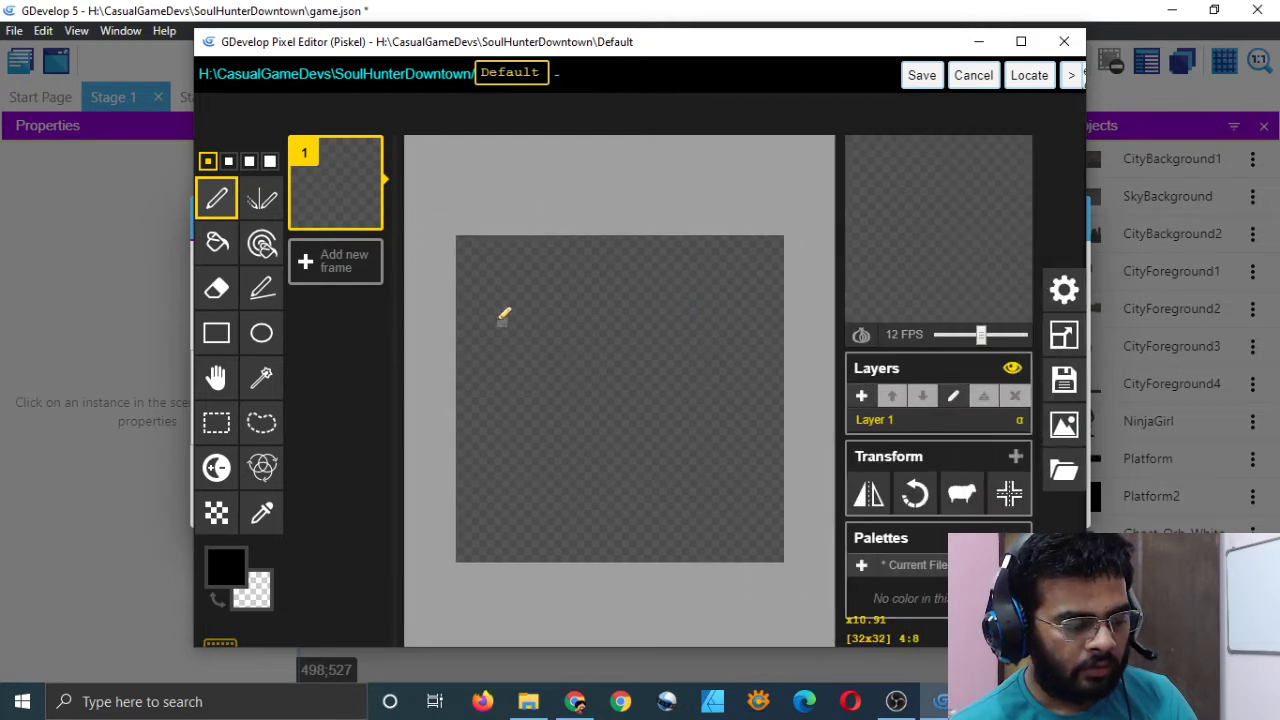
- Draw a circle outline spanning the whole canvas with the Circle tool in orange (#f2551c)
click(261, 333)
mouse_move(486, 258)
mouse_down()
mouse_move(579, 387)
mouse_move(743, 491)
mouse_move(761, 531)
mouse_up()
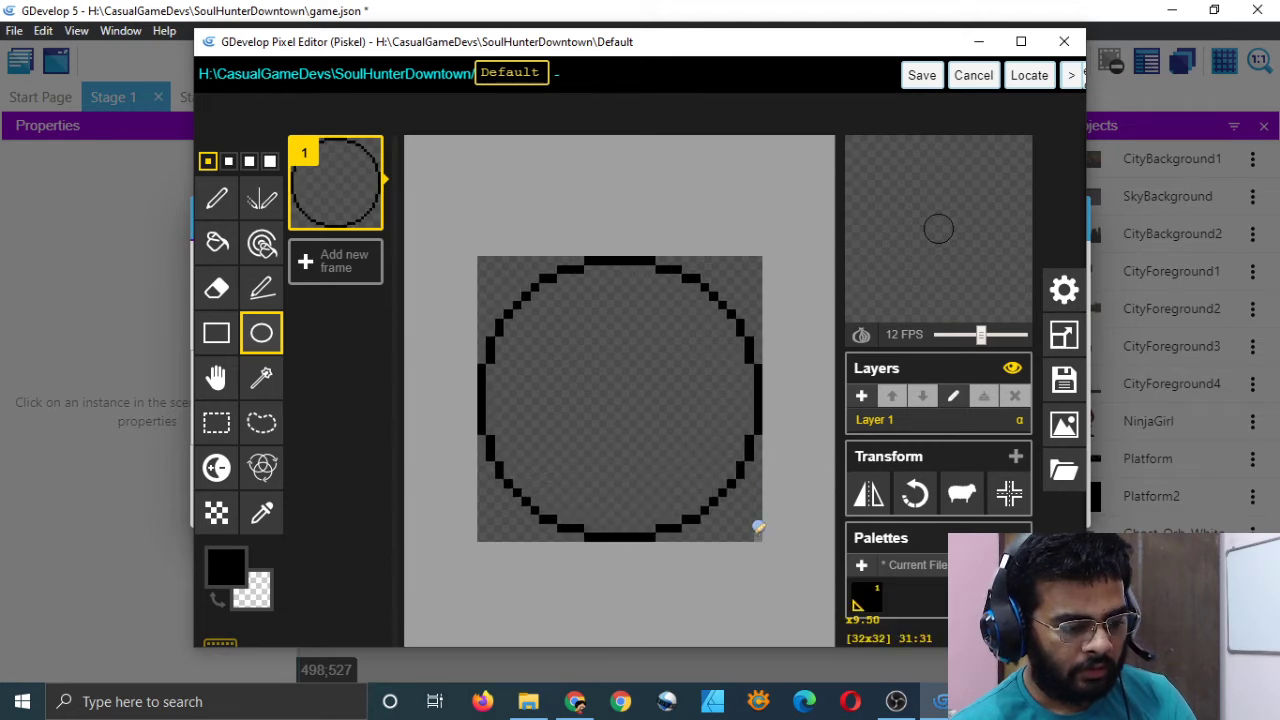
key(ctrl+z)
click(232, 582)
click(366, 480)
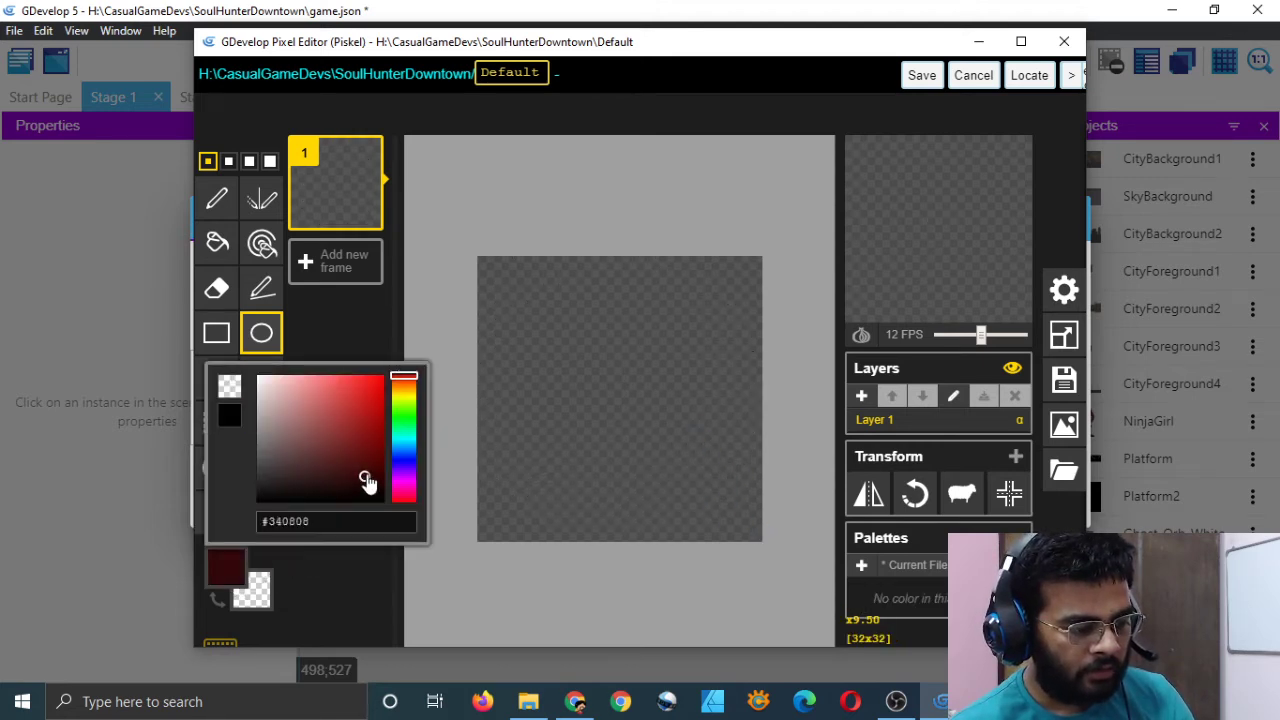
click(374, 457)
click(405, 395)
click(404, 379)
mouse_move(340, 436)
mouse_down()
mouse_move(375, 382)
mouse_move(370, 392)
mouse_up()
click(403, 396)
click(401, 390)
click(397, 390)
click(402, 381)
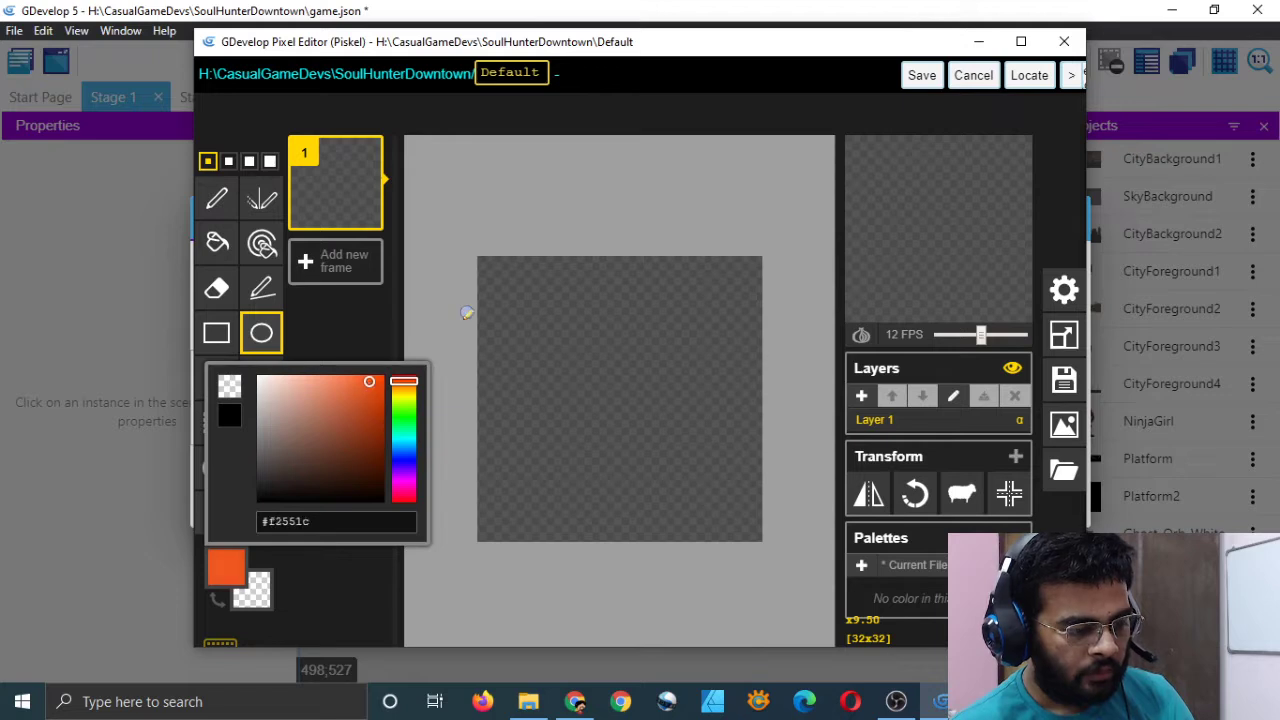
drag(483, 257, 757, 531)
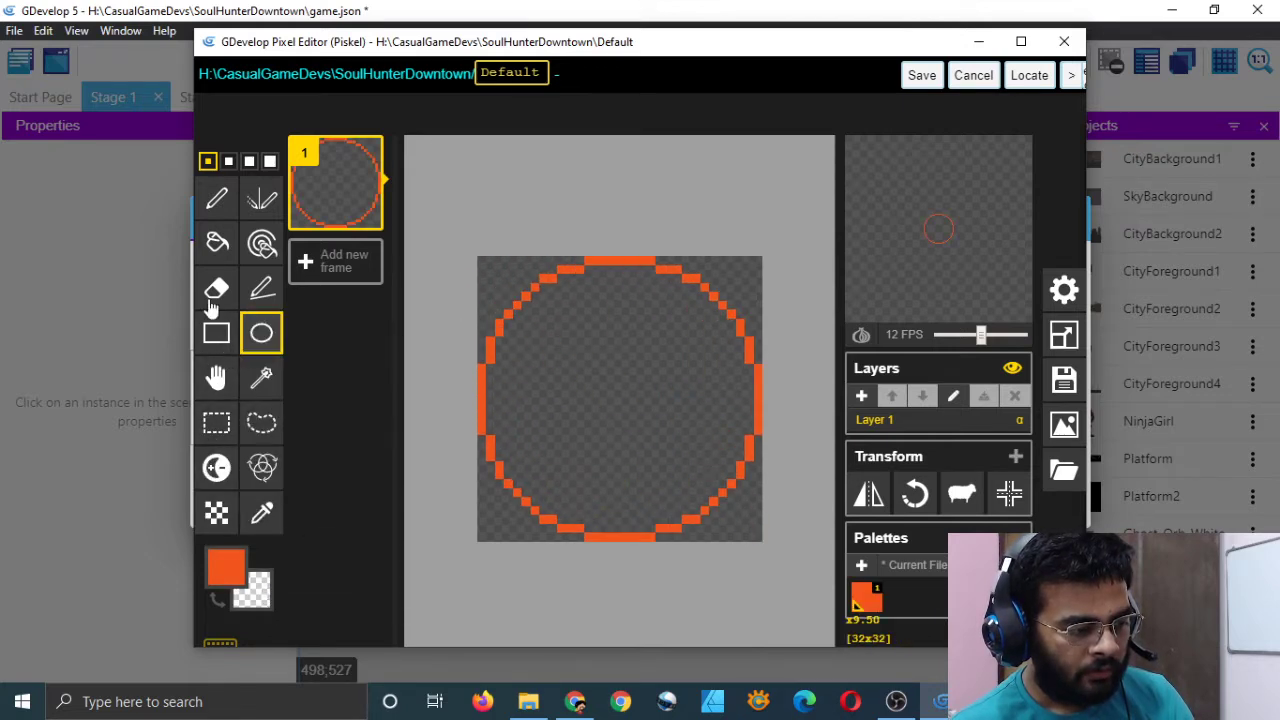
- Fill the inside of the orange circle outline with yellow using the Paint bucket tool
click(217, 243)
click(226, 563)
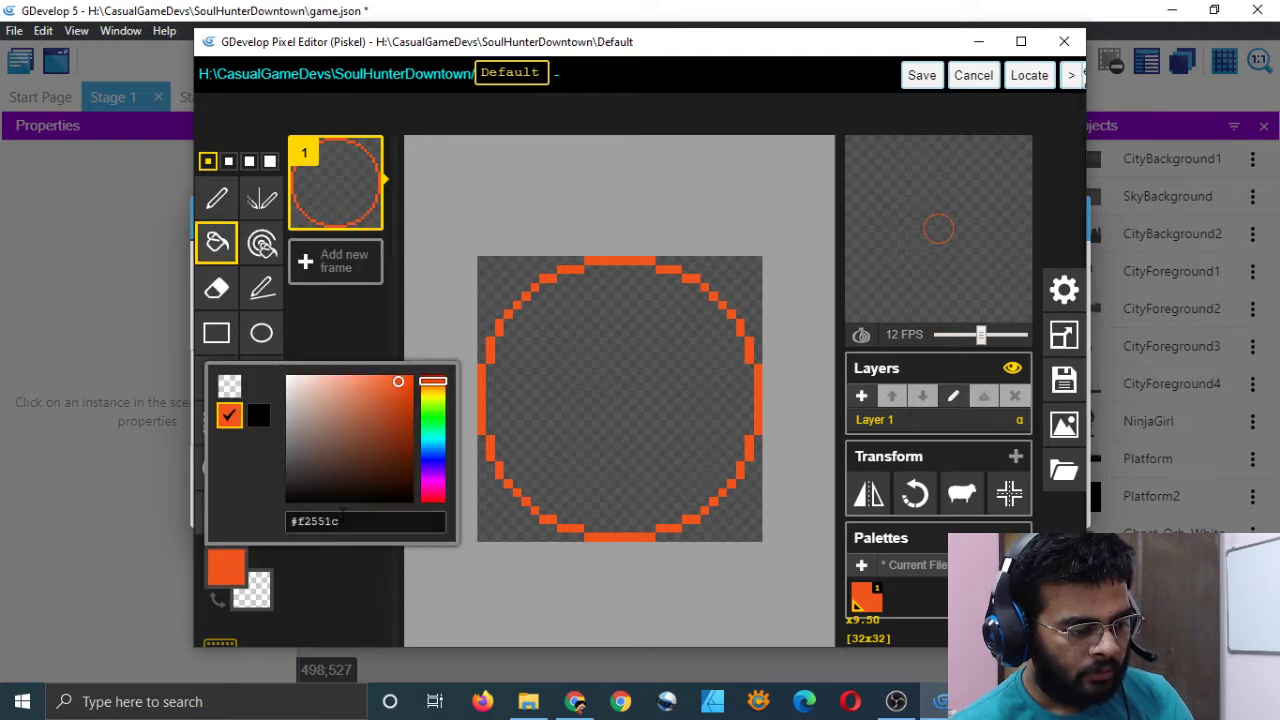
click(430, 402)
click(597, 363)
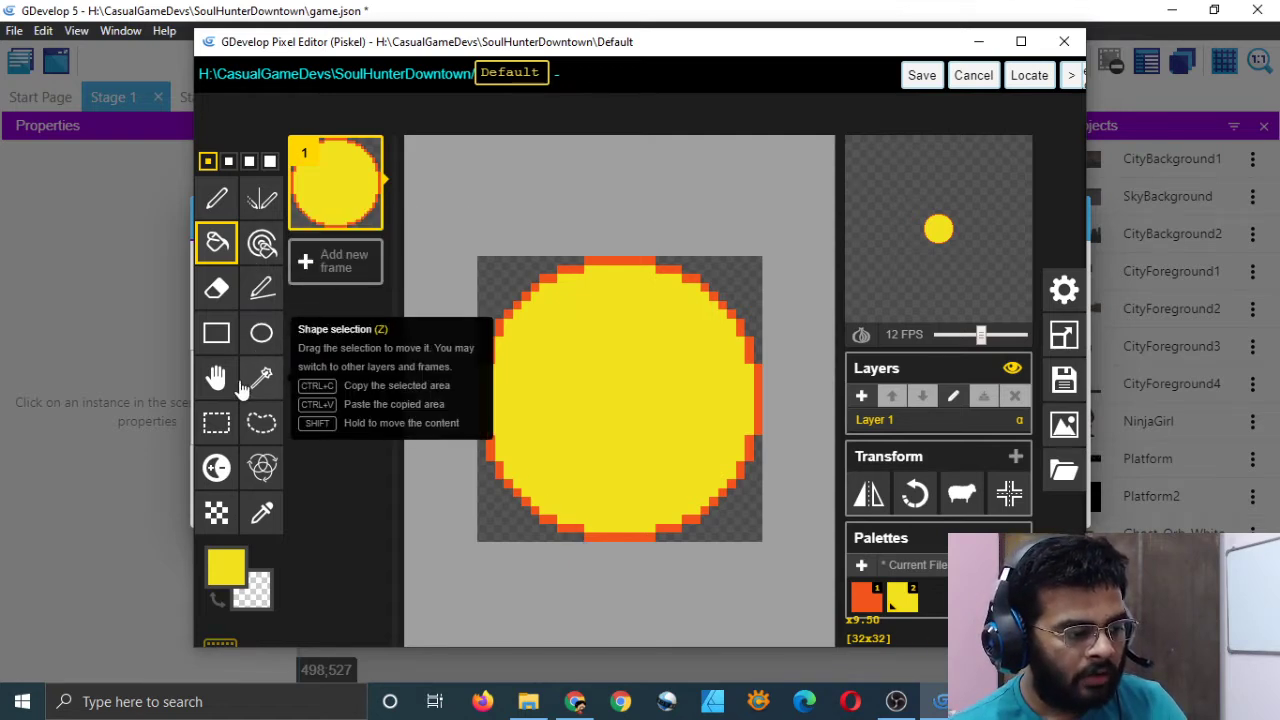
- Try to transform the yellow circle by capturing the whole drawing with the Rectangle selection tool, and clear the selection
click(216, 422)
drag(488, 232, 773, 571)
mouse_move(744, 520)
mouse_down()
mouse_move(709, 477)
mouse_move(740, 499)
mouse_up()
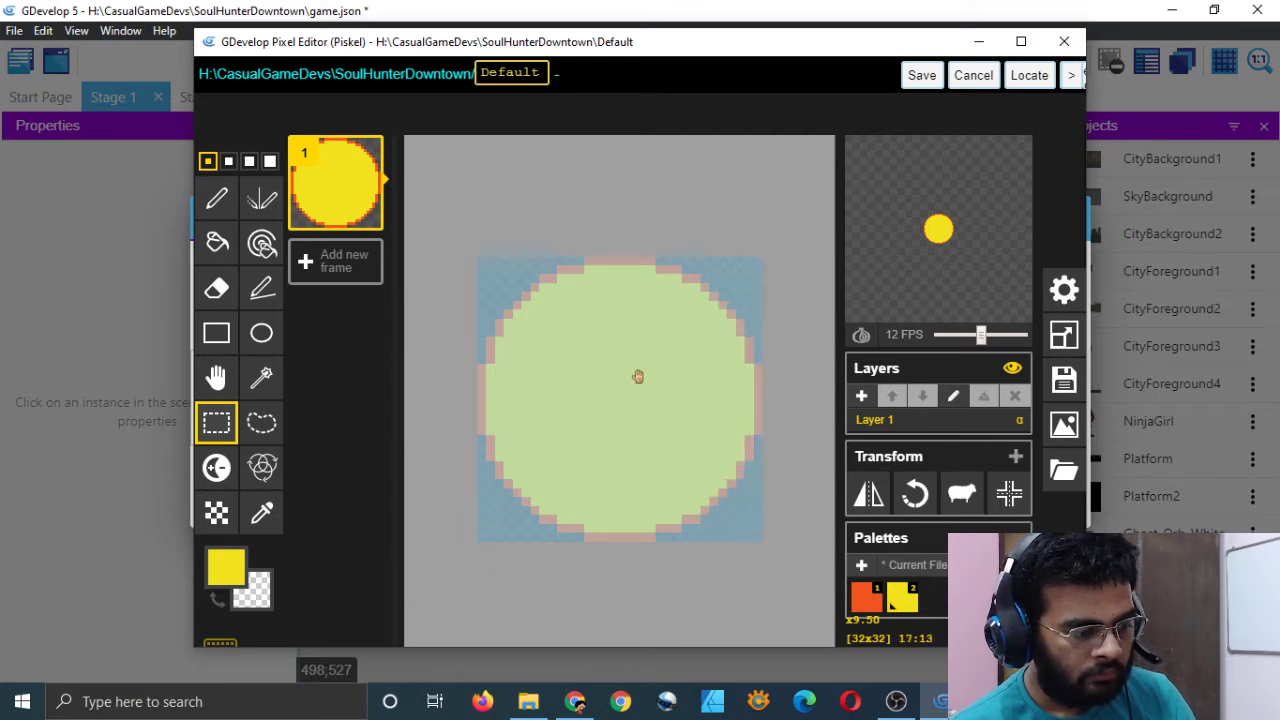
key(])
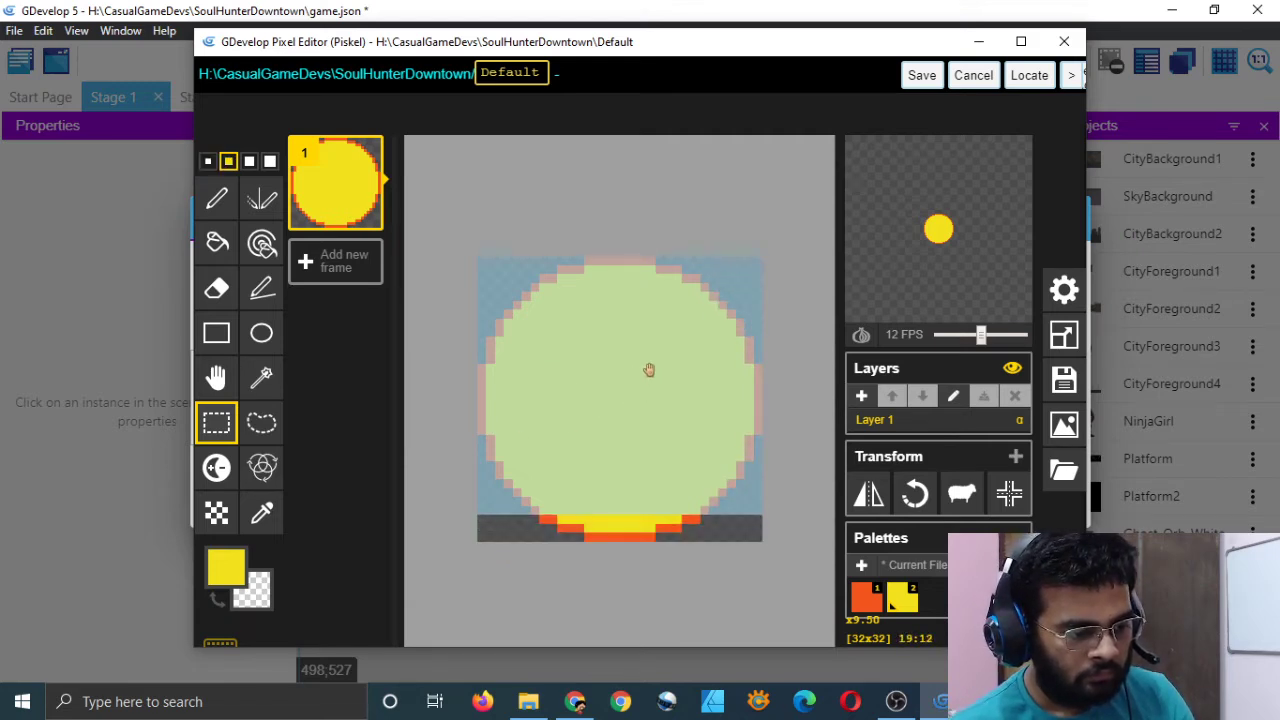
click(208, 162)
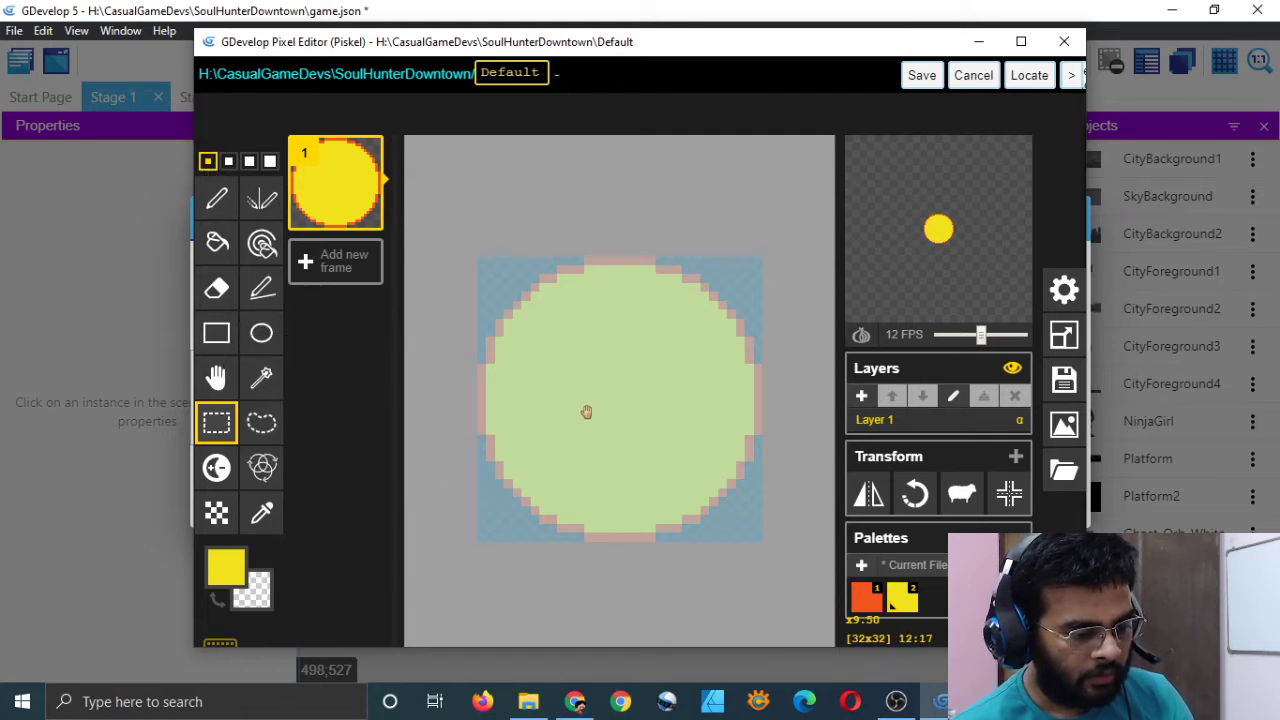
drag(586, 409, 634, 418)
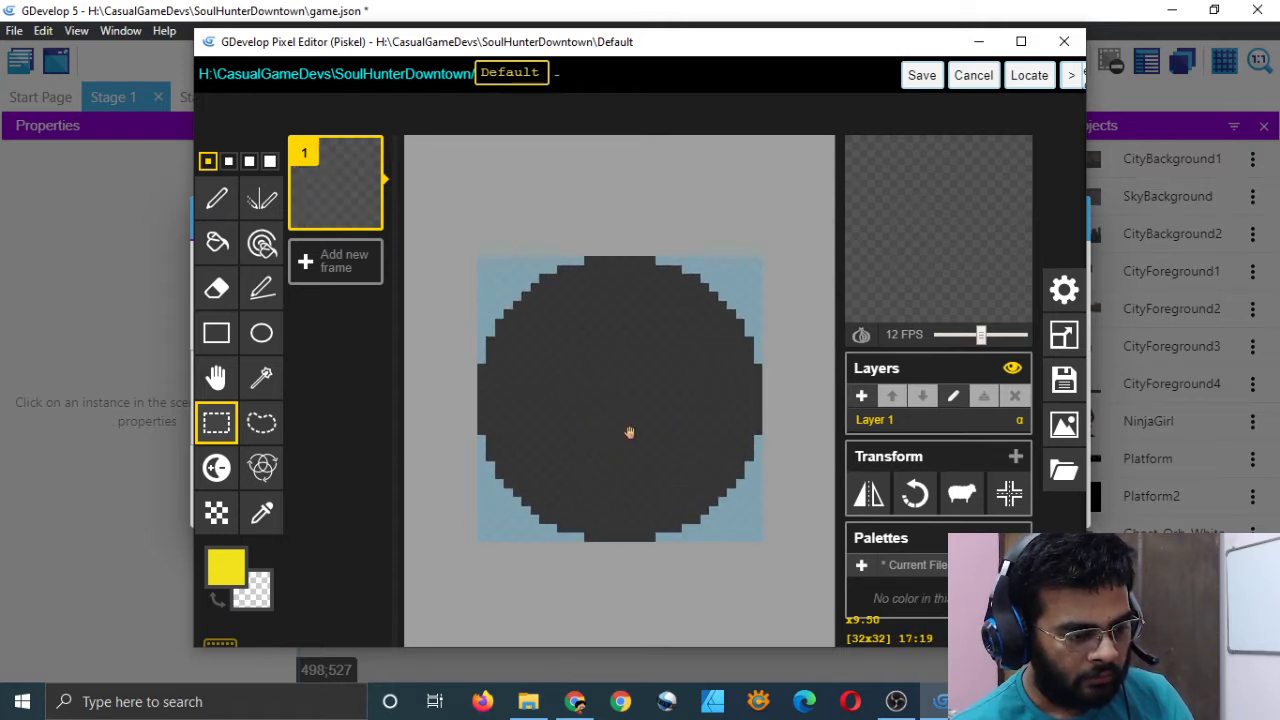
mouse_move(670, 432)
mouse_down()
mouse_move(614, 414)
mouse_move(669, 394)
mouse_move(677, 450)
mouse_up()
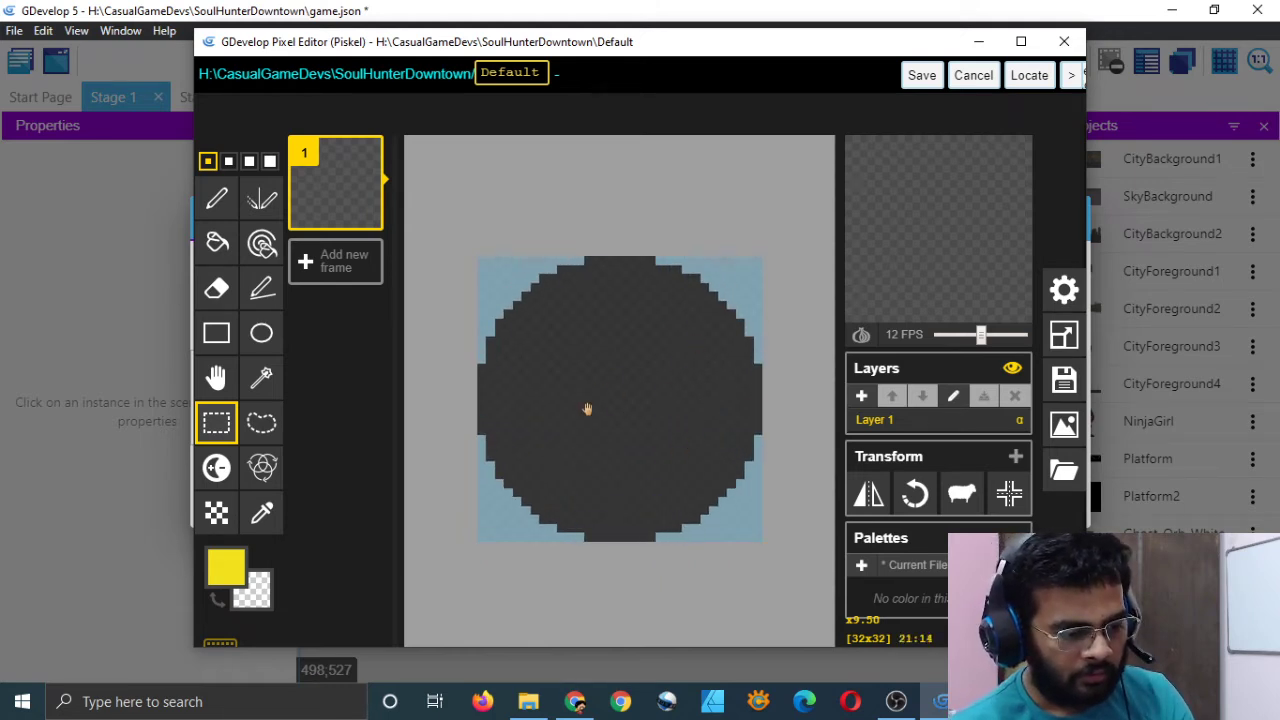
click(587, 409)
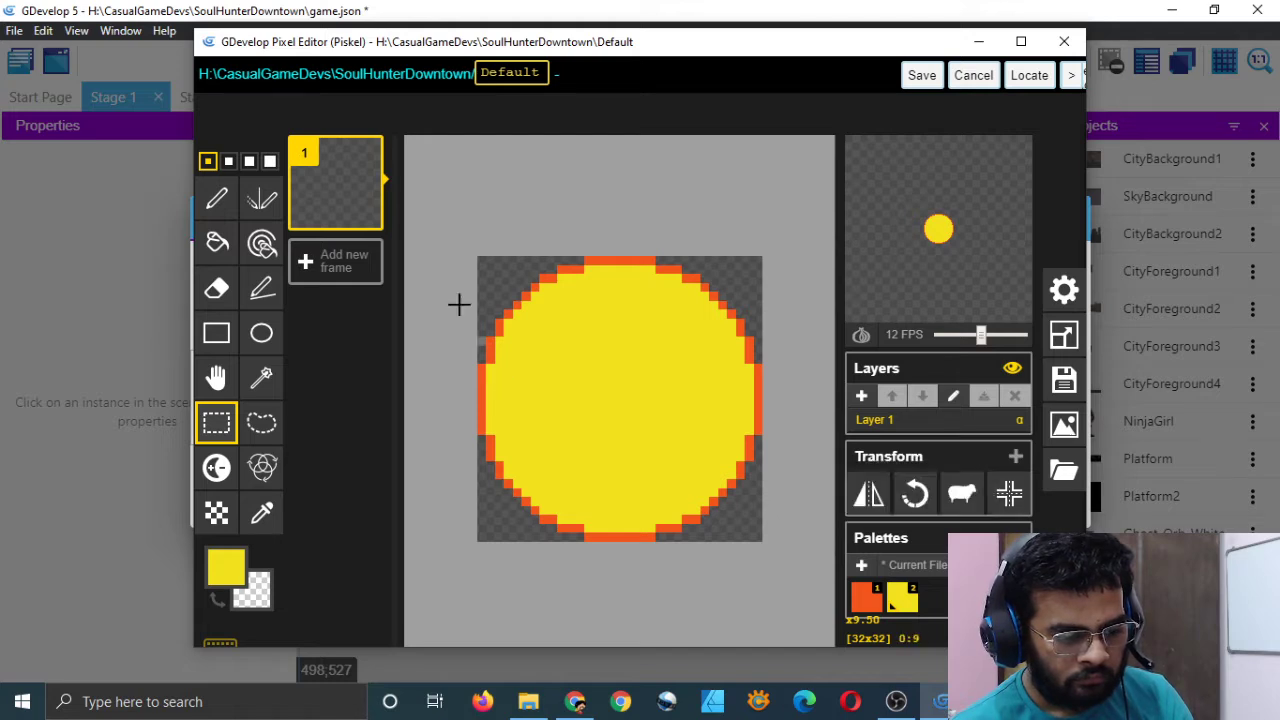
drag(409, 243, 724, 533)
key(ctrl+a)
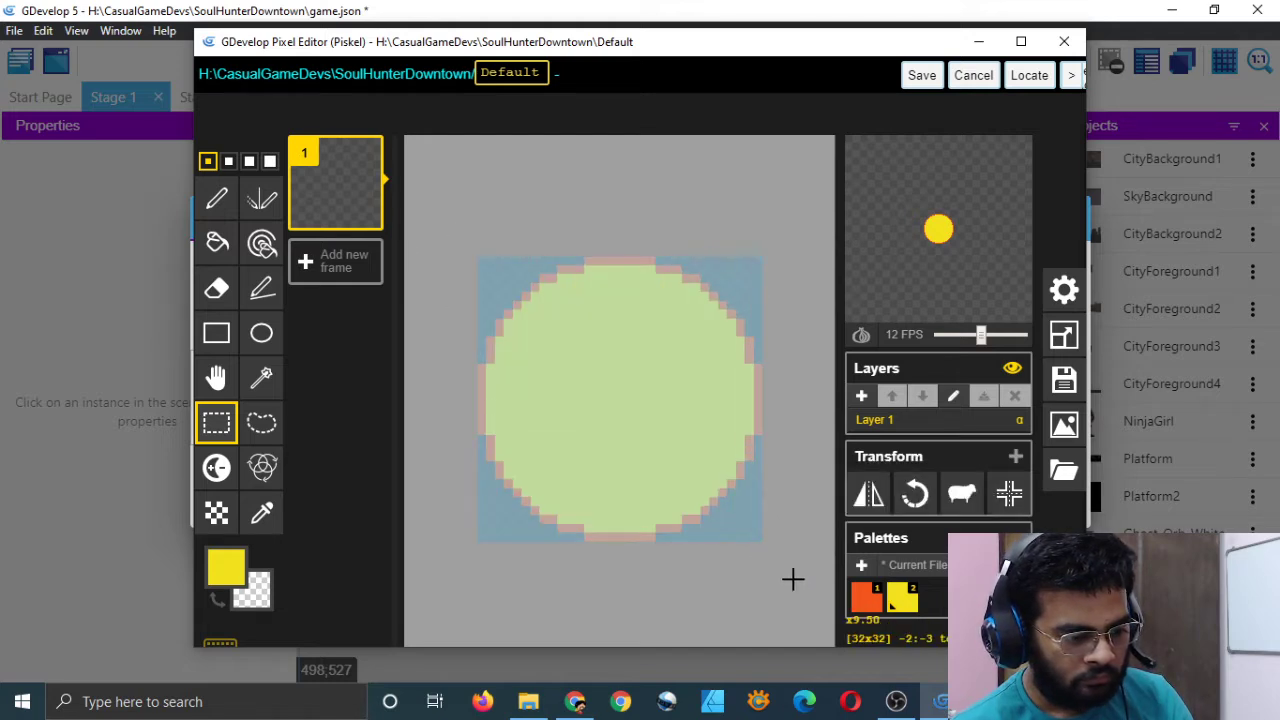
click(870, 497)
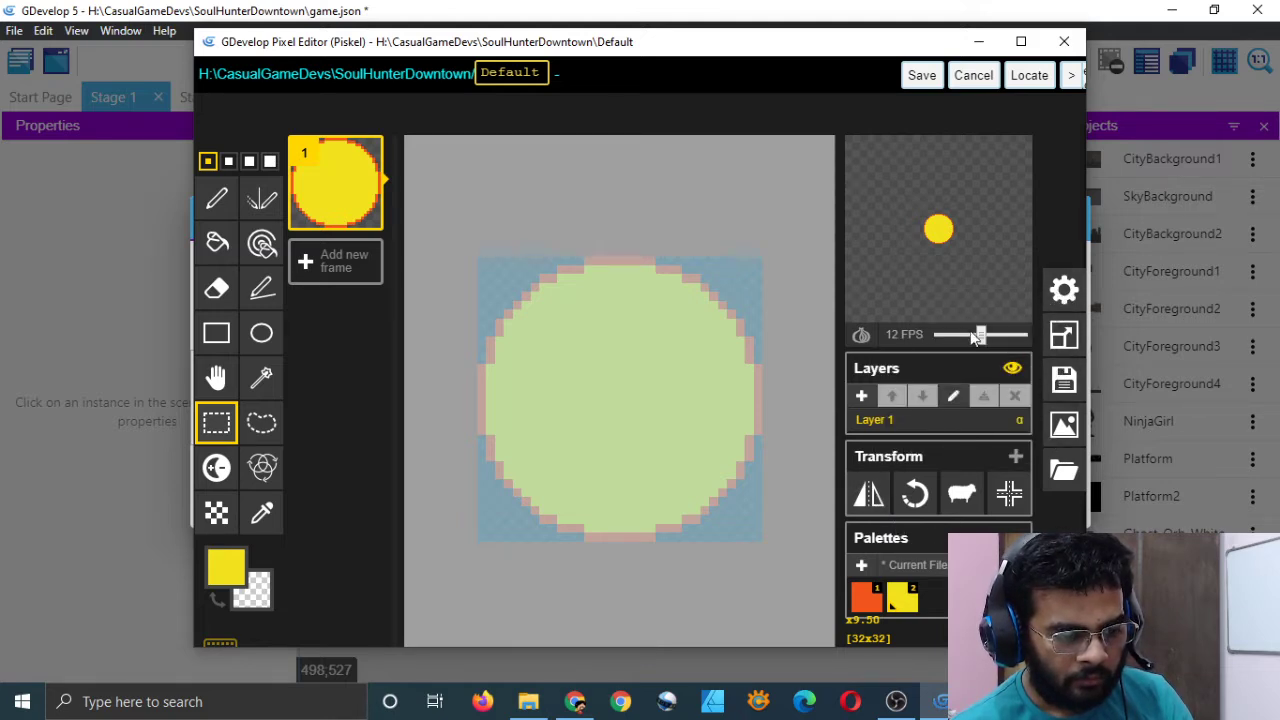
click(507, 330)
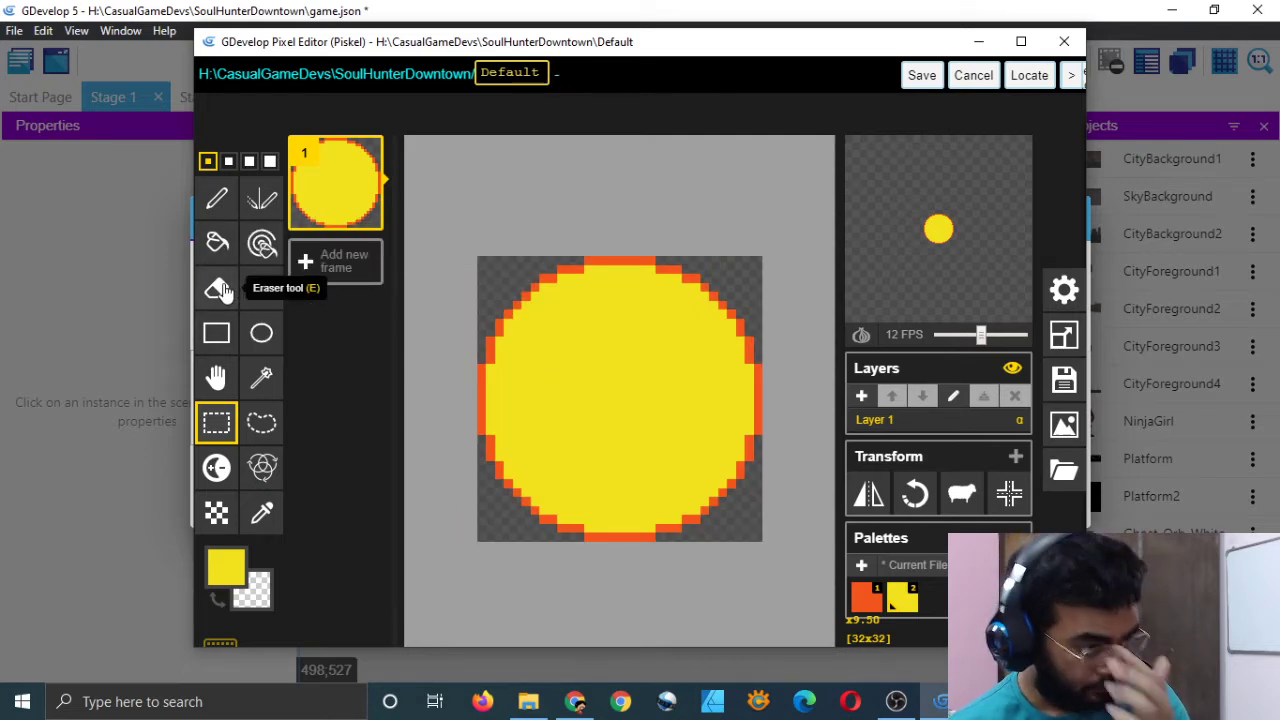
- Replace the circle's frame with a blank one and draw a smaller orange (#f25e1c) circle outline near the canvas centre with the Circle tool
click(335, 260)
click(366, 152)
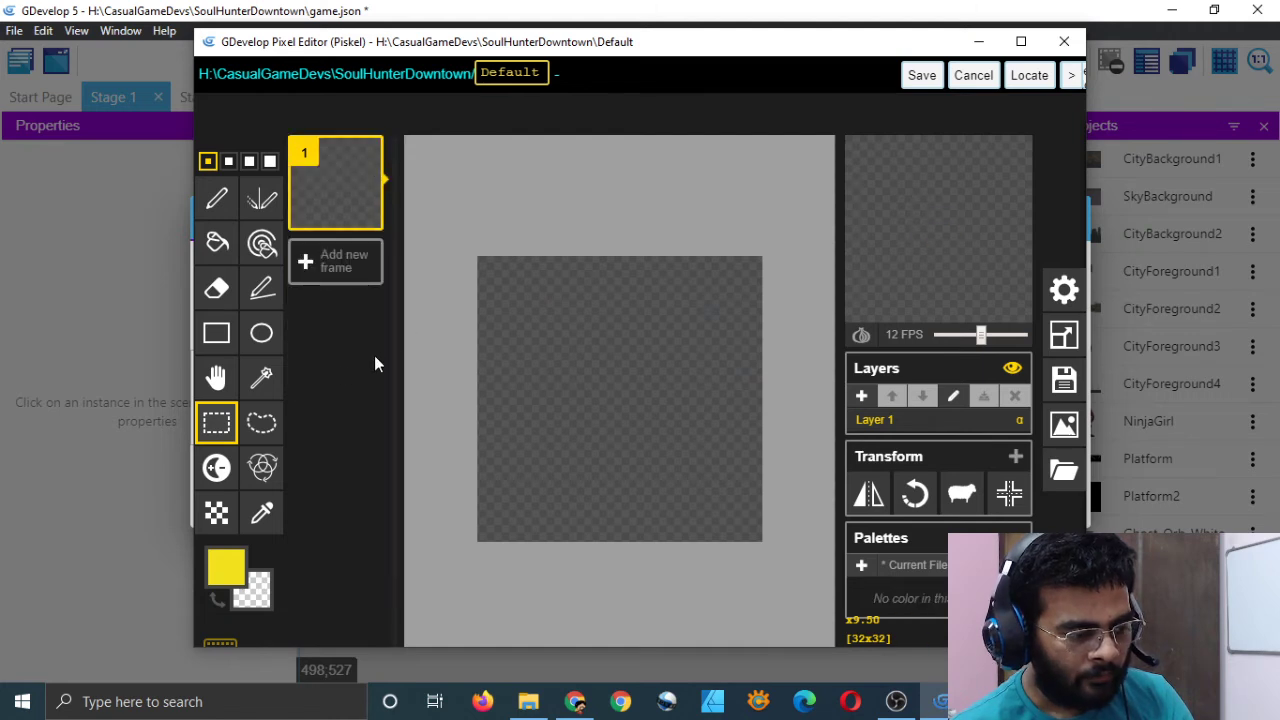
click(261, 333)
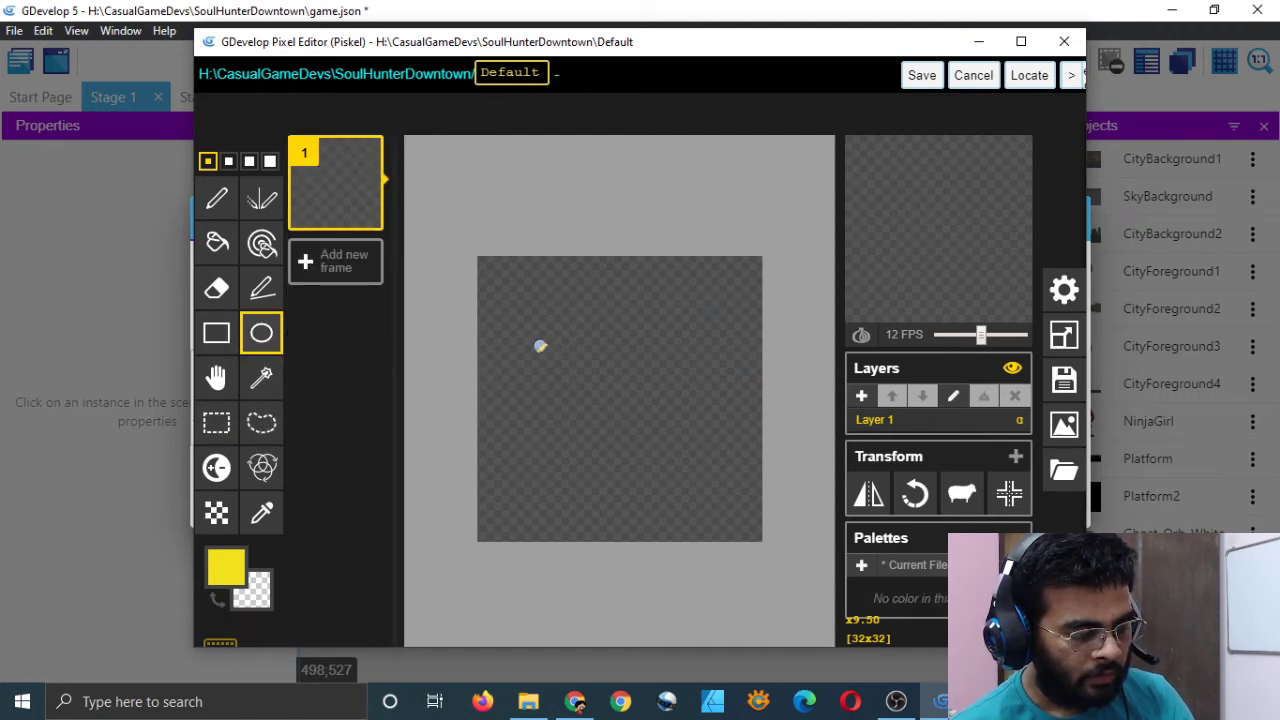
click(226, 567)
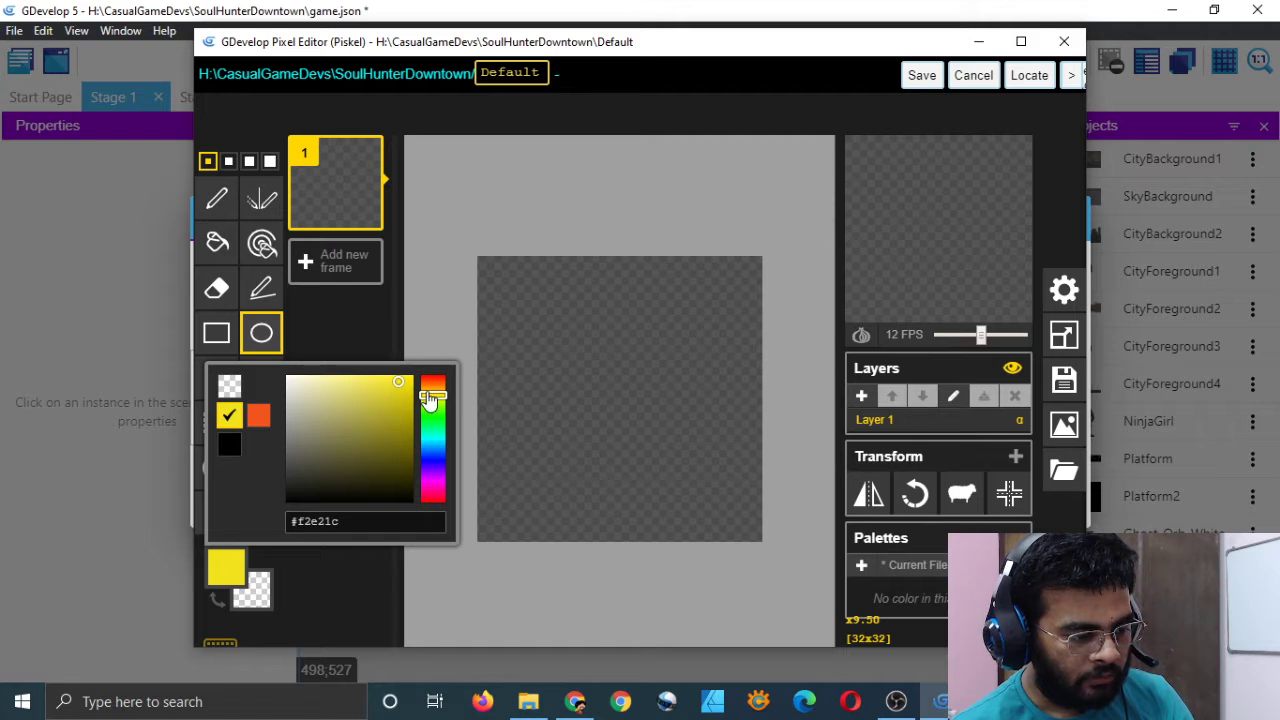
drag(429, 399, 432, 382)
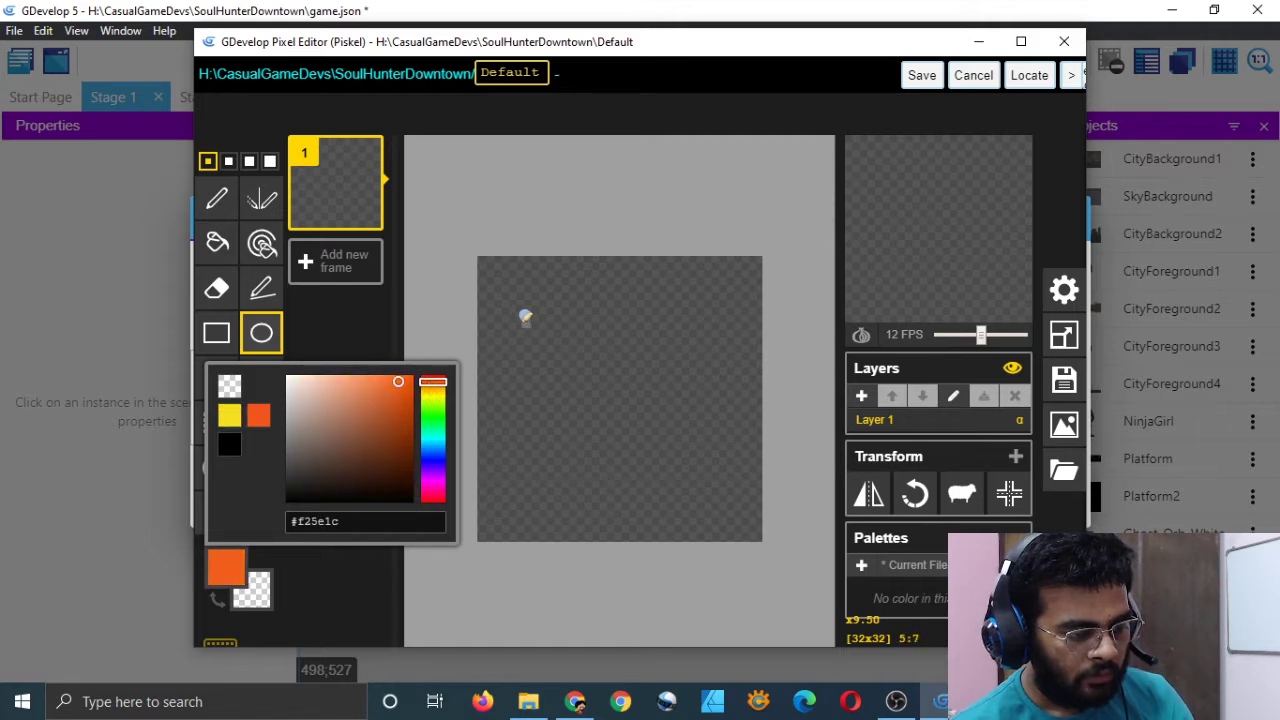
click(525, 318)
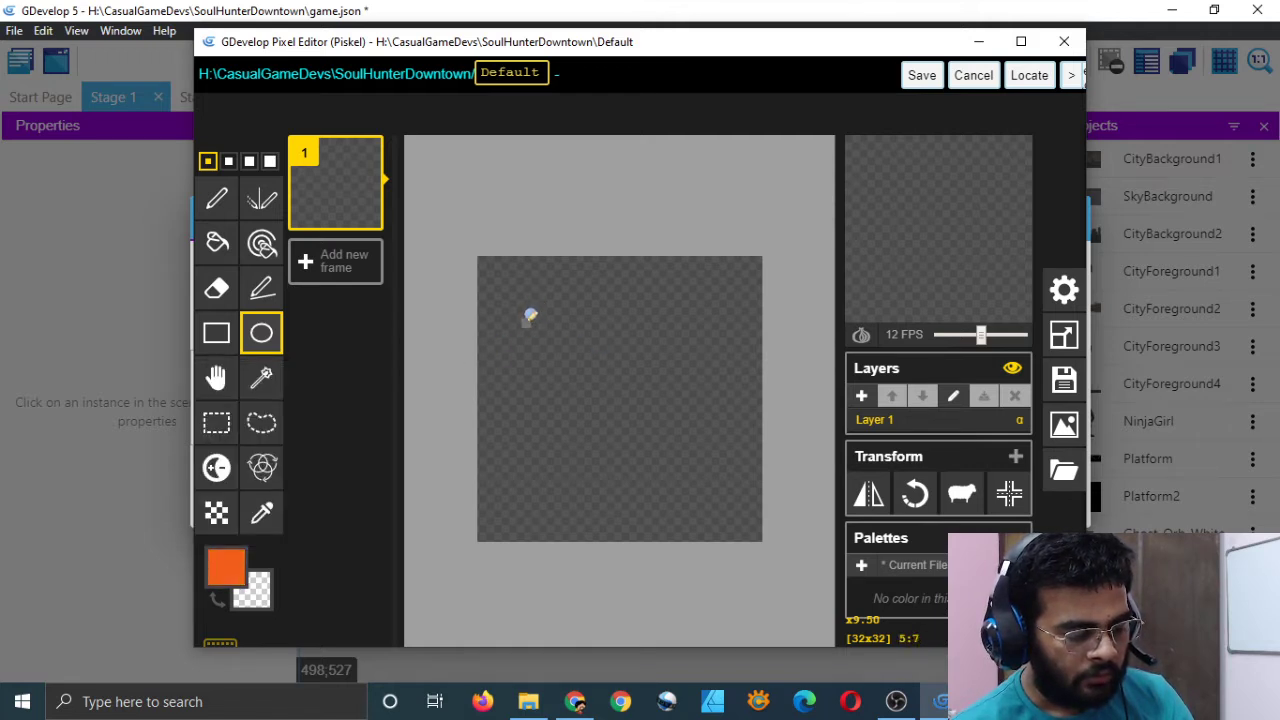
drag(538, 320, 698, 480)
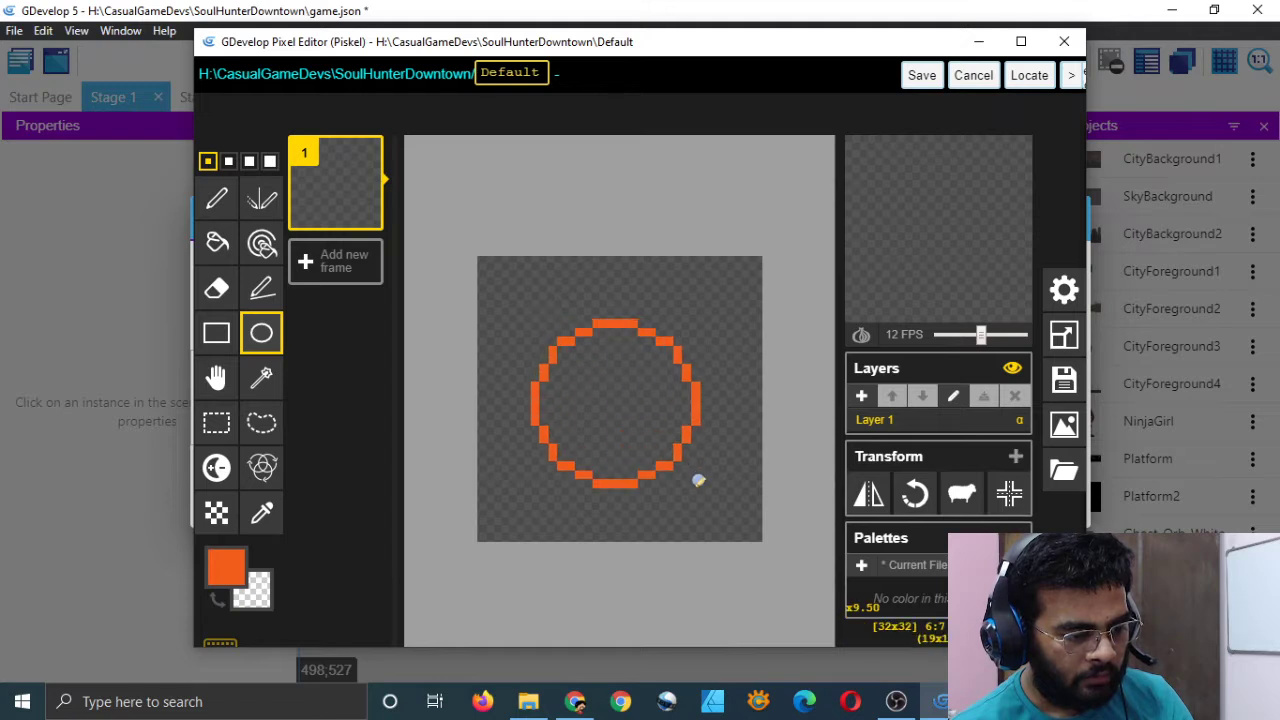
key(ctrl+z)
drag(527, 295, 714, 474)
- Fill the inside of the smaller orange circle with yellow (#f2e21c) using the Paint bucket tool
click(226, 572)
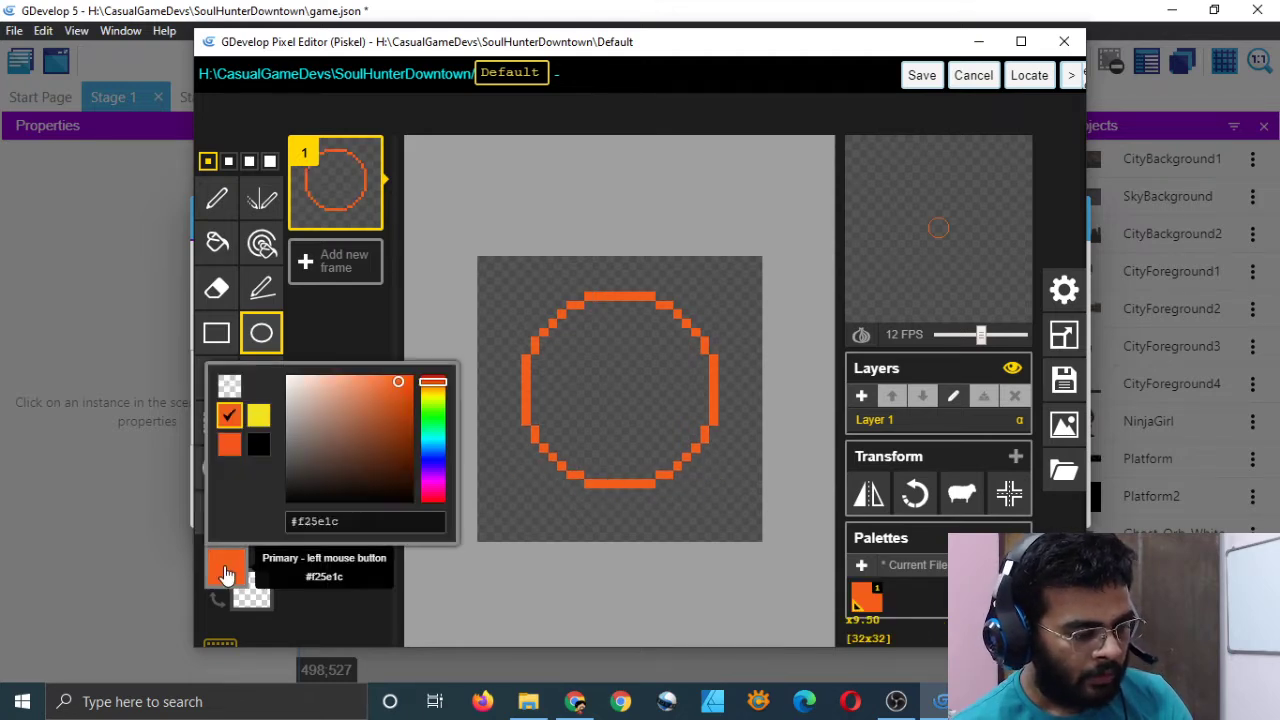
drag(431, 390, 432, 398)
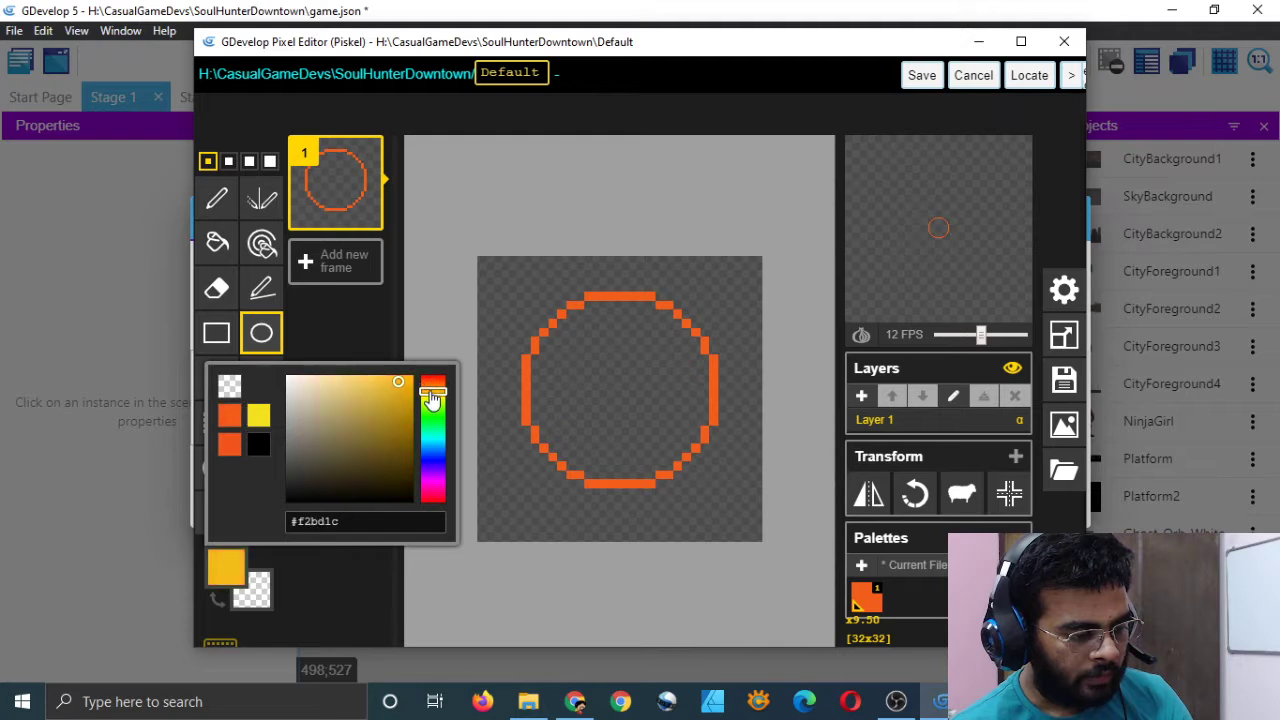
click(258, 415)
click(217, 242)
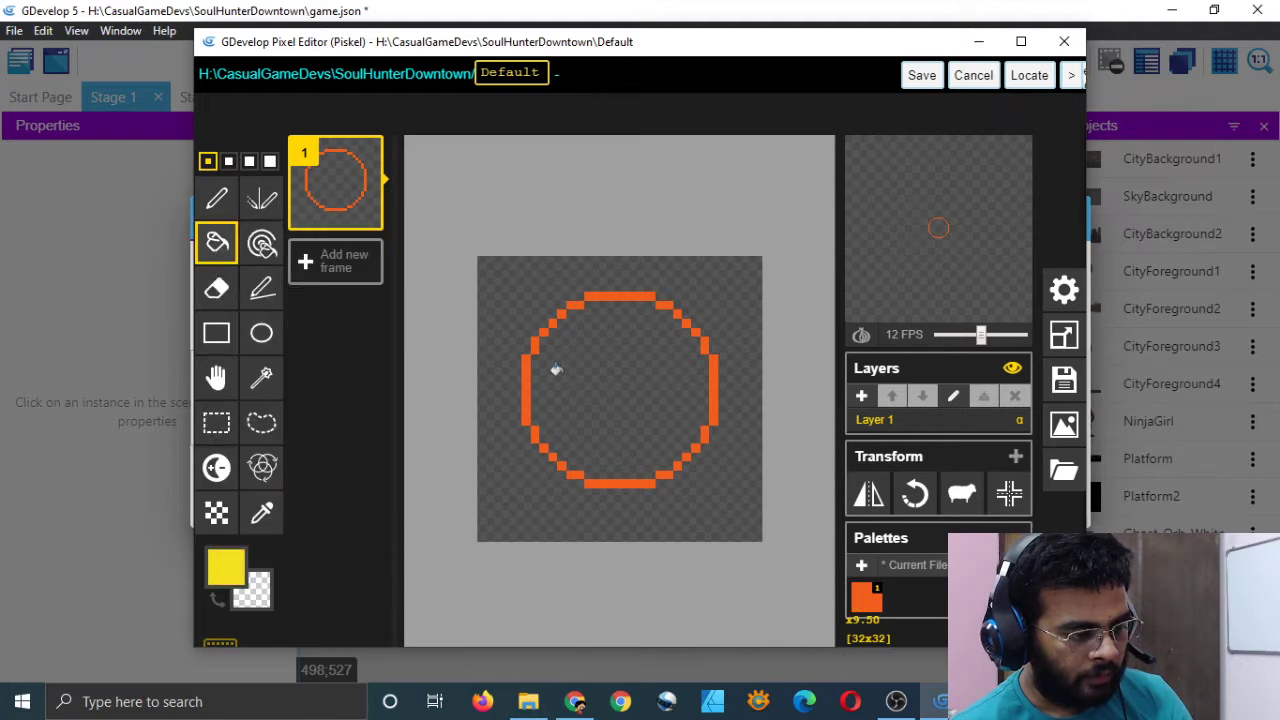
click(631, 397)
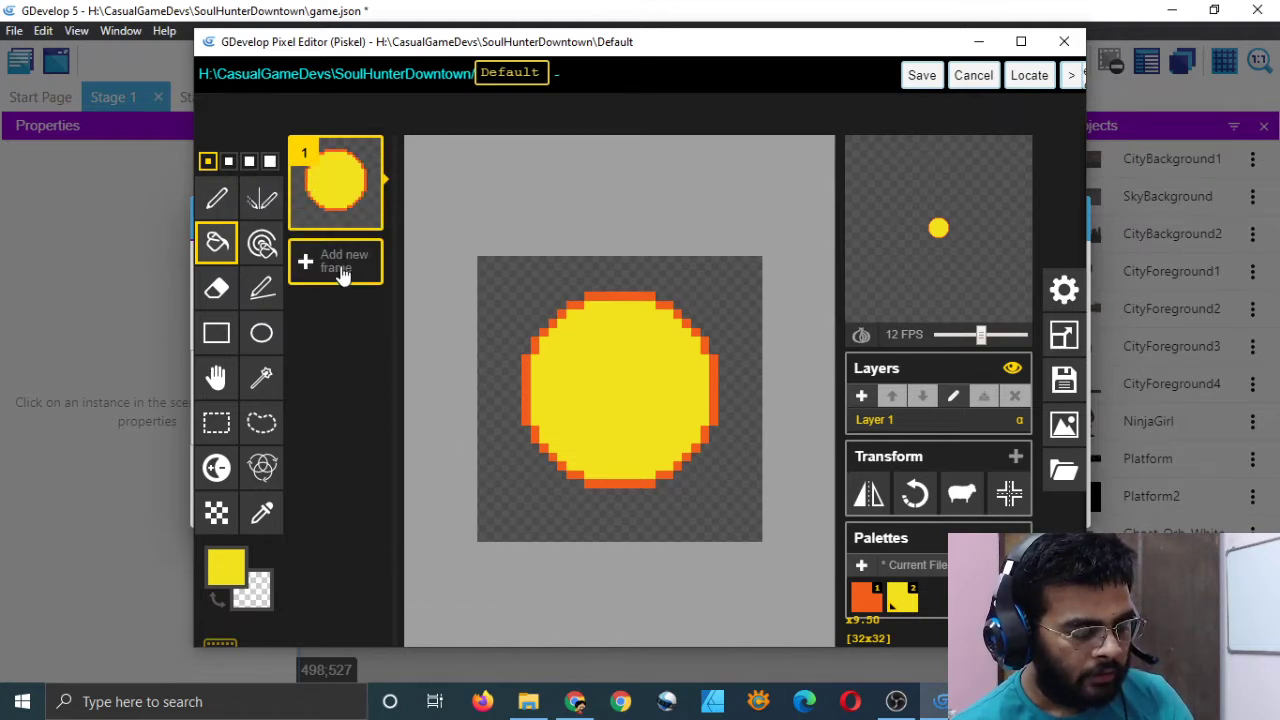
- Switch to the Pen tool and set the primary colour to red (#f2261c)
click(217, 199)
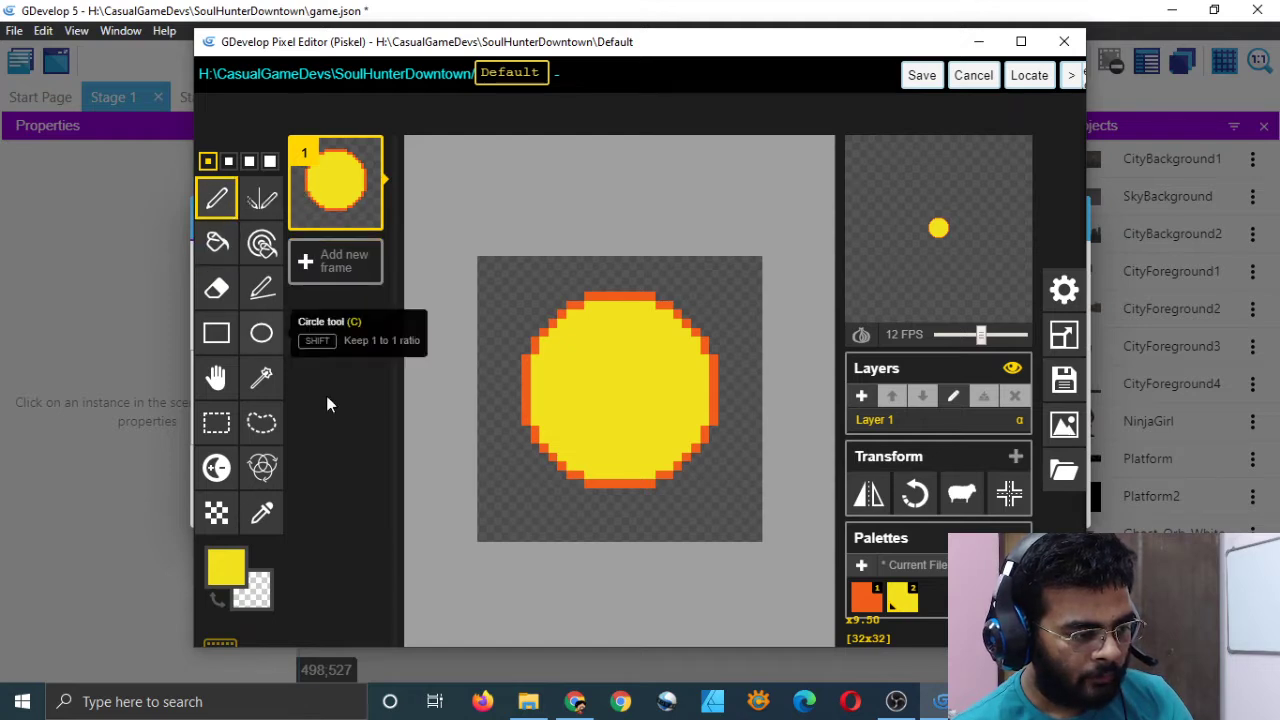
click(227, 567)
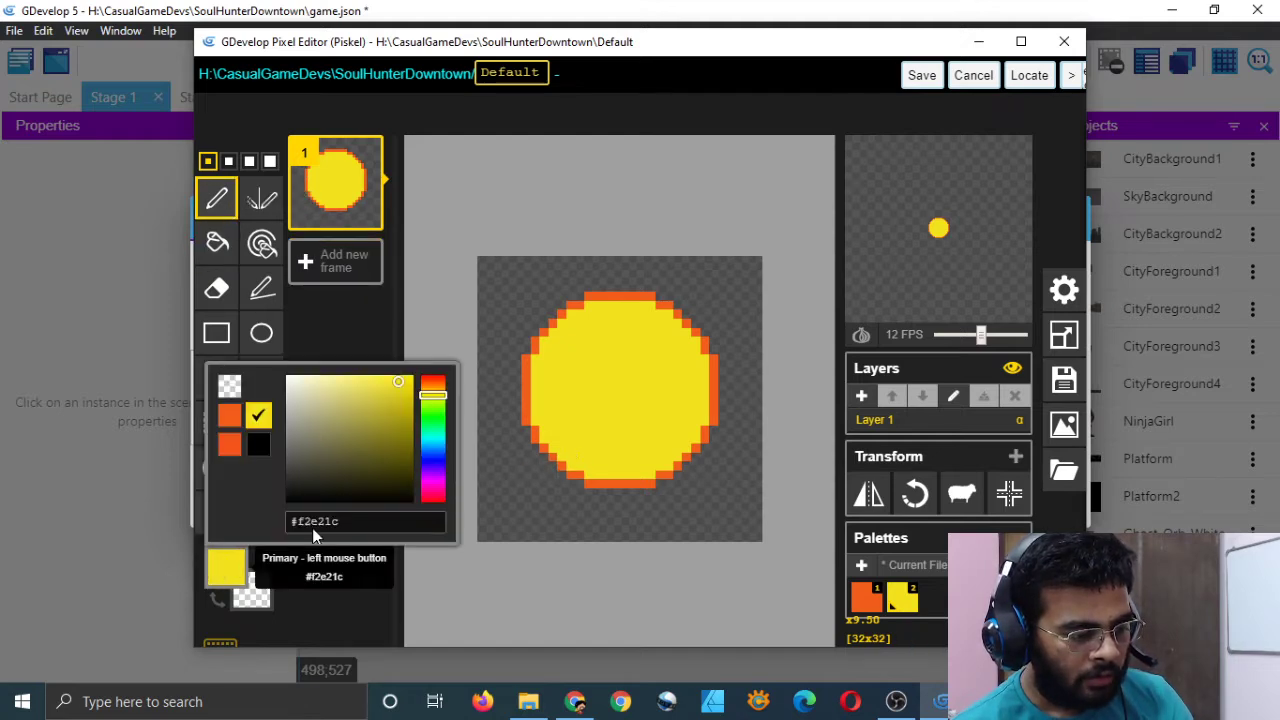
click(436, 388)
drag(436, 388, 436, 384)
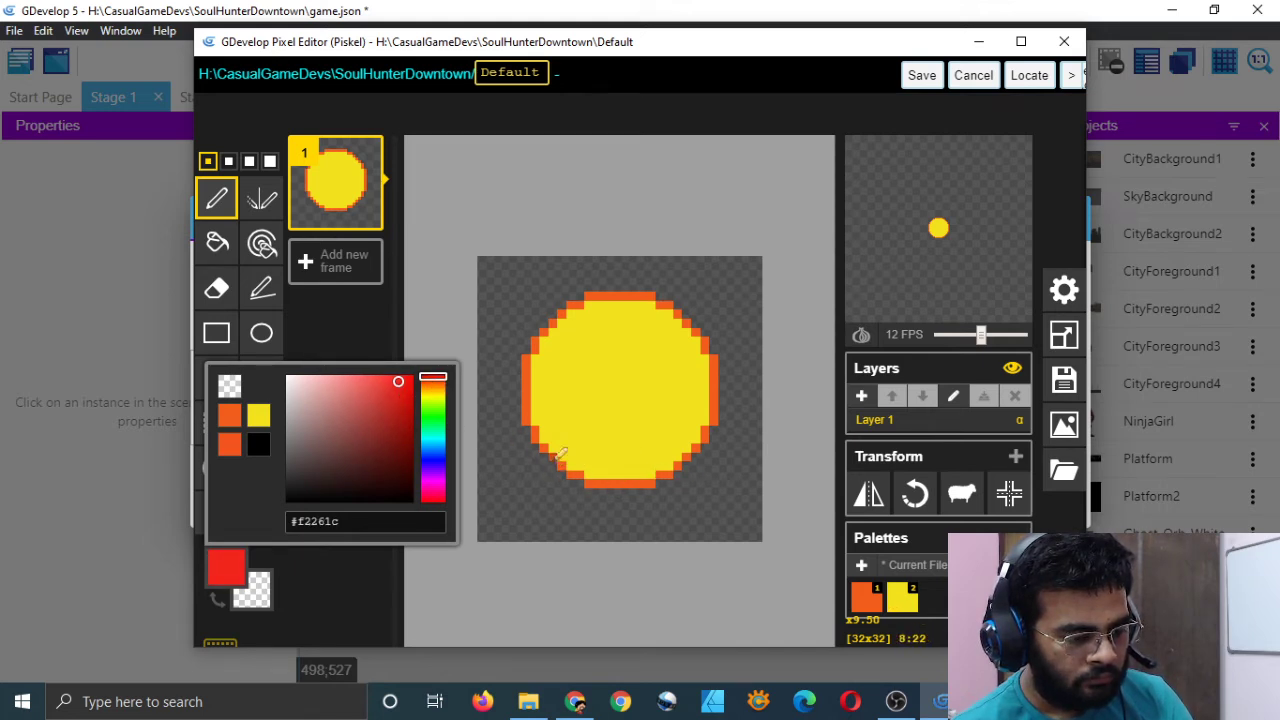
- Try a red pointed outline off the circle's lower-left edge and undo its strokes
click(535, 424)
drag(530, 434, 520, 446)
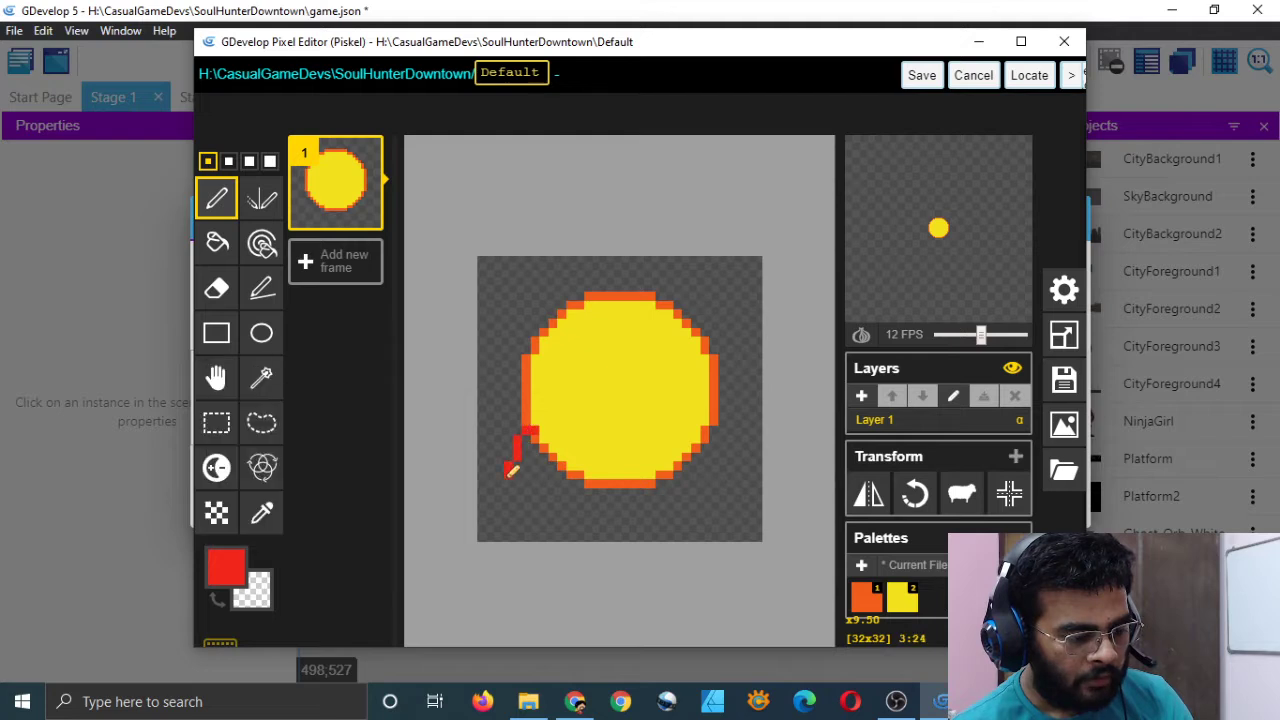
drag(553, 487, 576, 488)
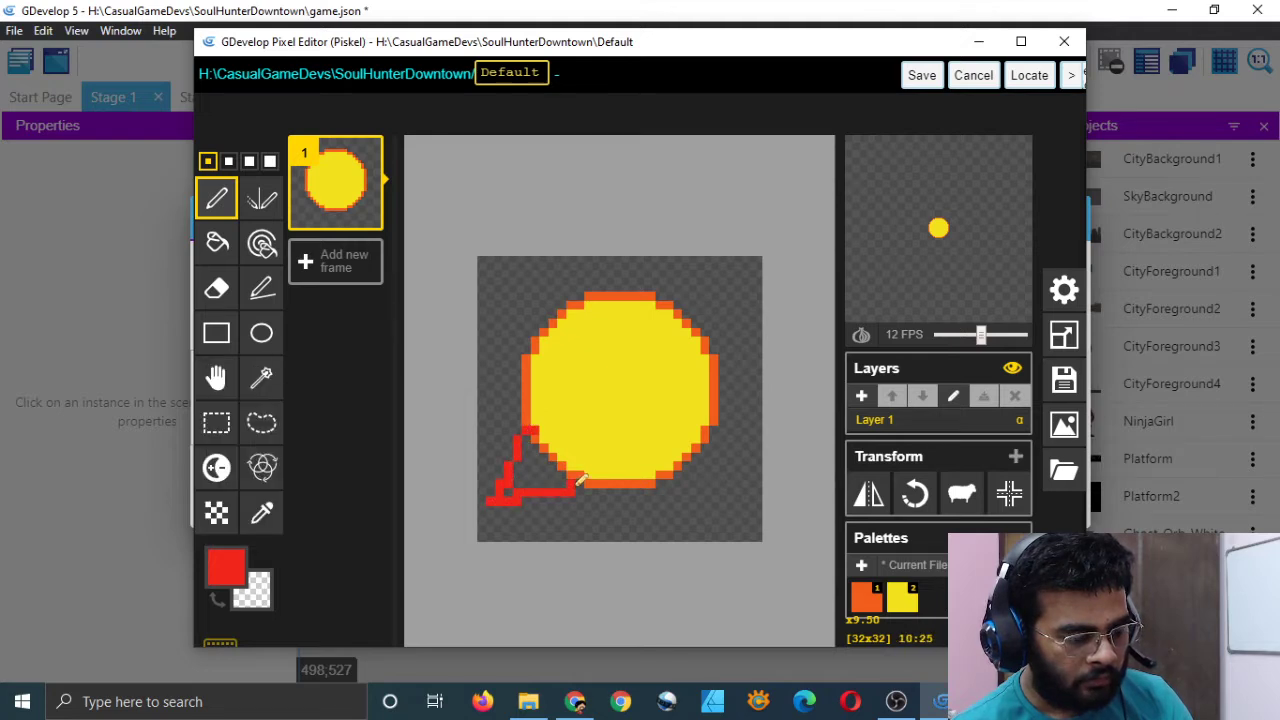
key(ctrl+z)
key(ctrl+z)
key(ctrl+z)
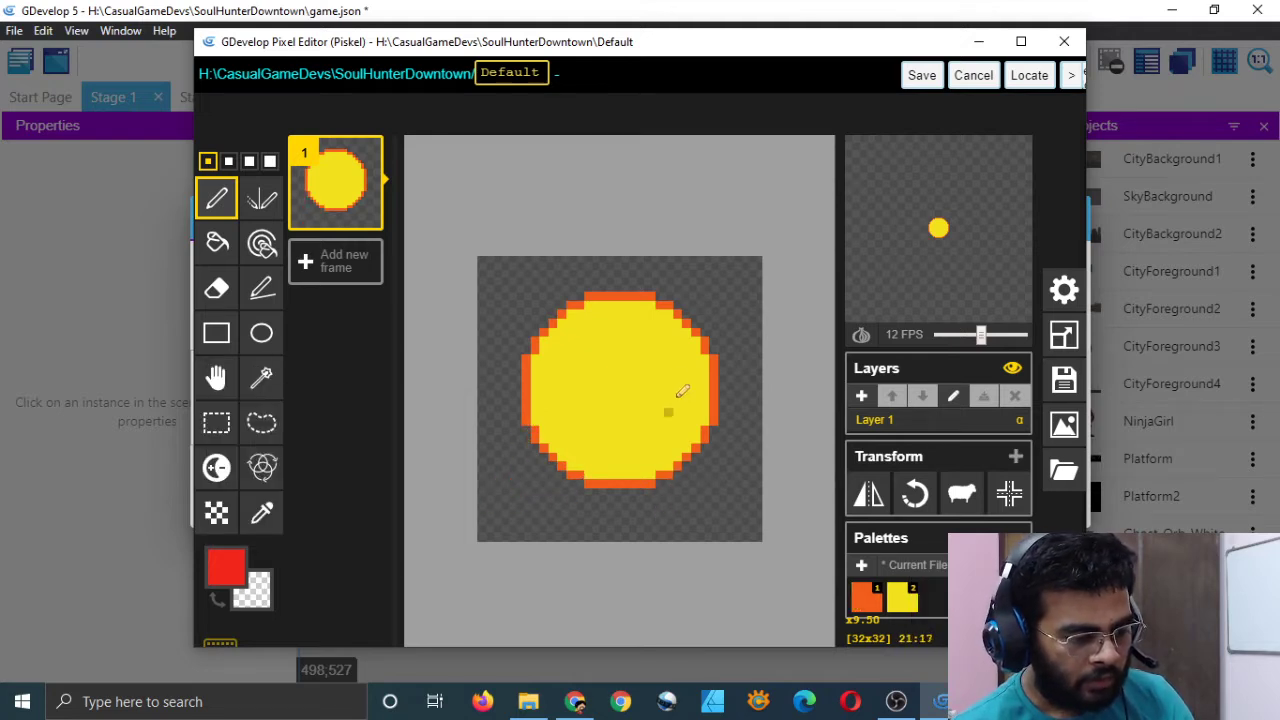
- Draw a red triangular tip outline extending from the circle's right edge to the canvas edge with the Pen tool
drag(711, 345, 741, 383)
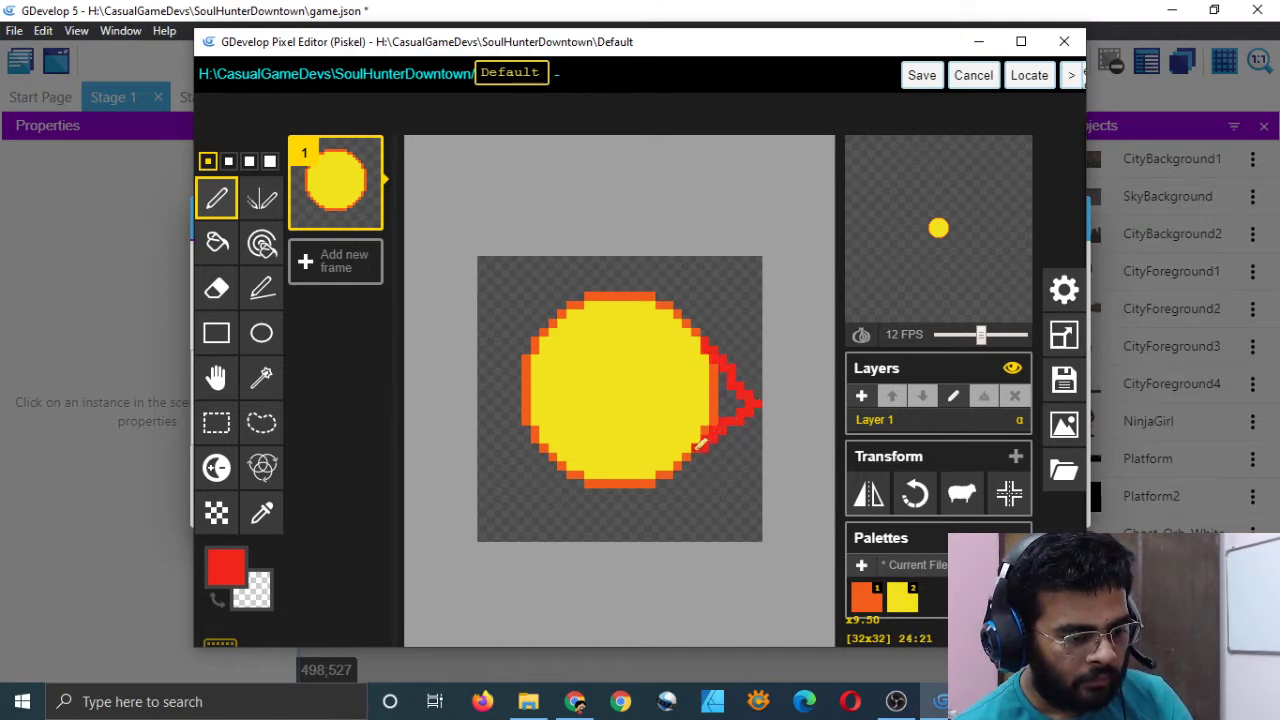
drag(697, 448, 695, 449)
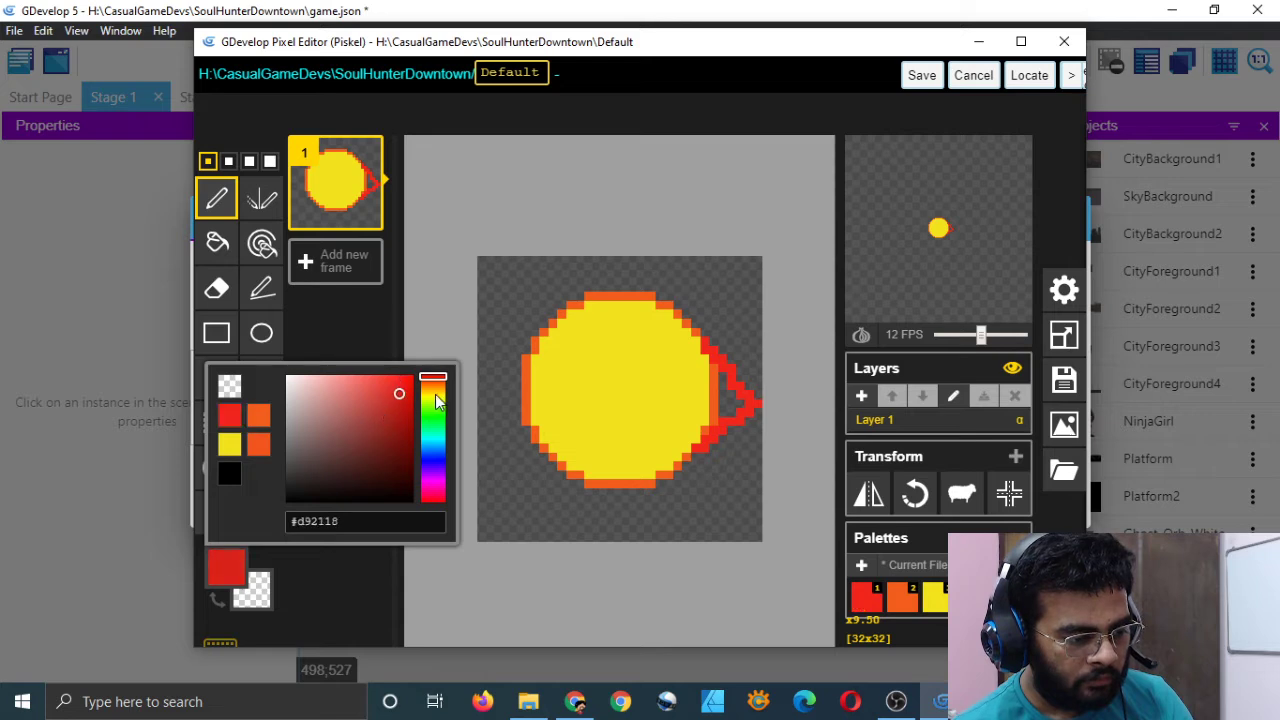
- Fill the inside of the triangular tip with yellow using the Paint bucket tool
click(229, 444)
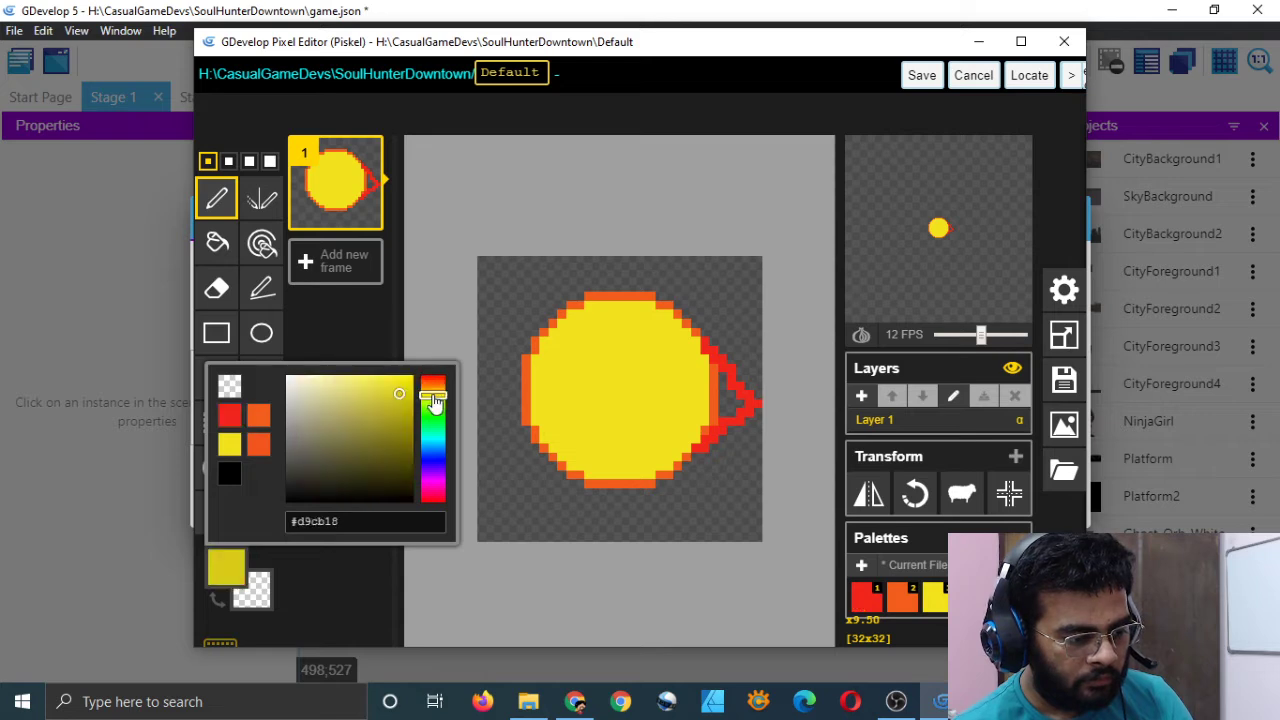
click(217, 242)
click(729, 402)
key(ctrl+z)
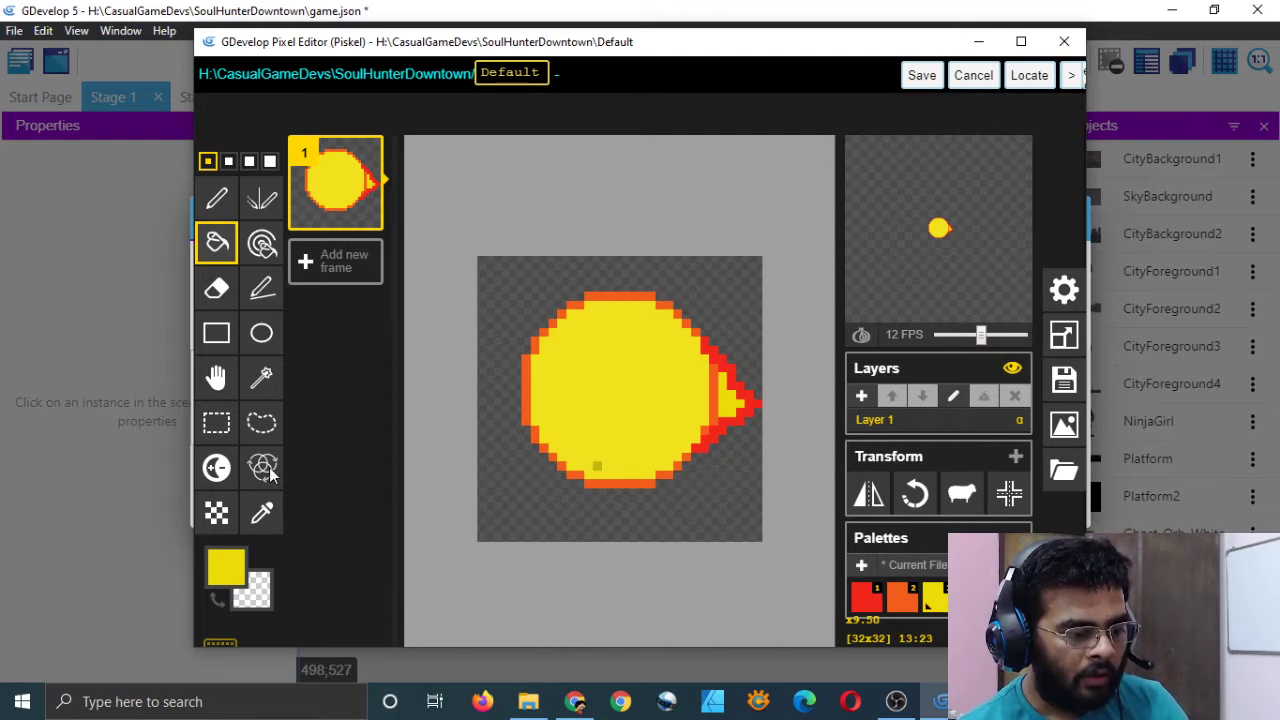
- Fill the inside of the triangular tip with the same red as its outline using the Paint bucket tool
click(227, 568)
click(258, 414)
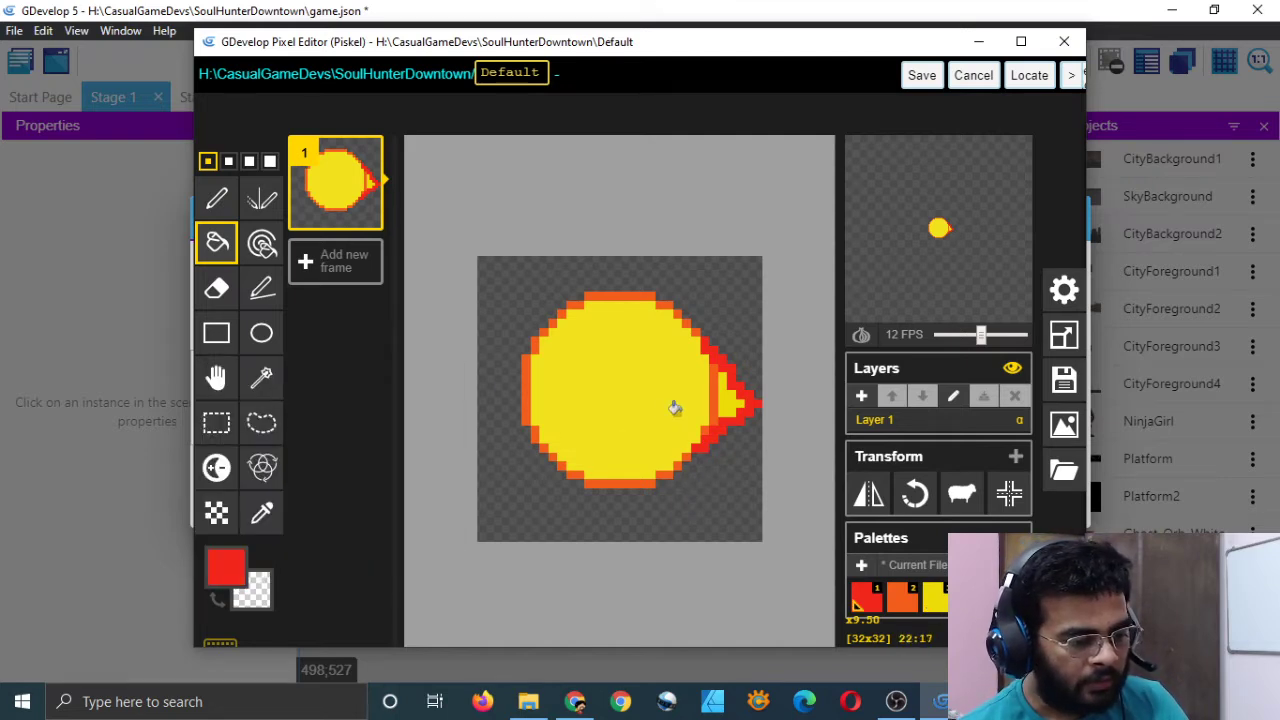
click(729, 400)
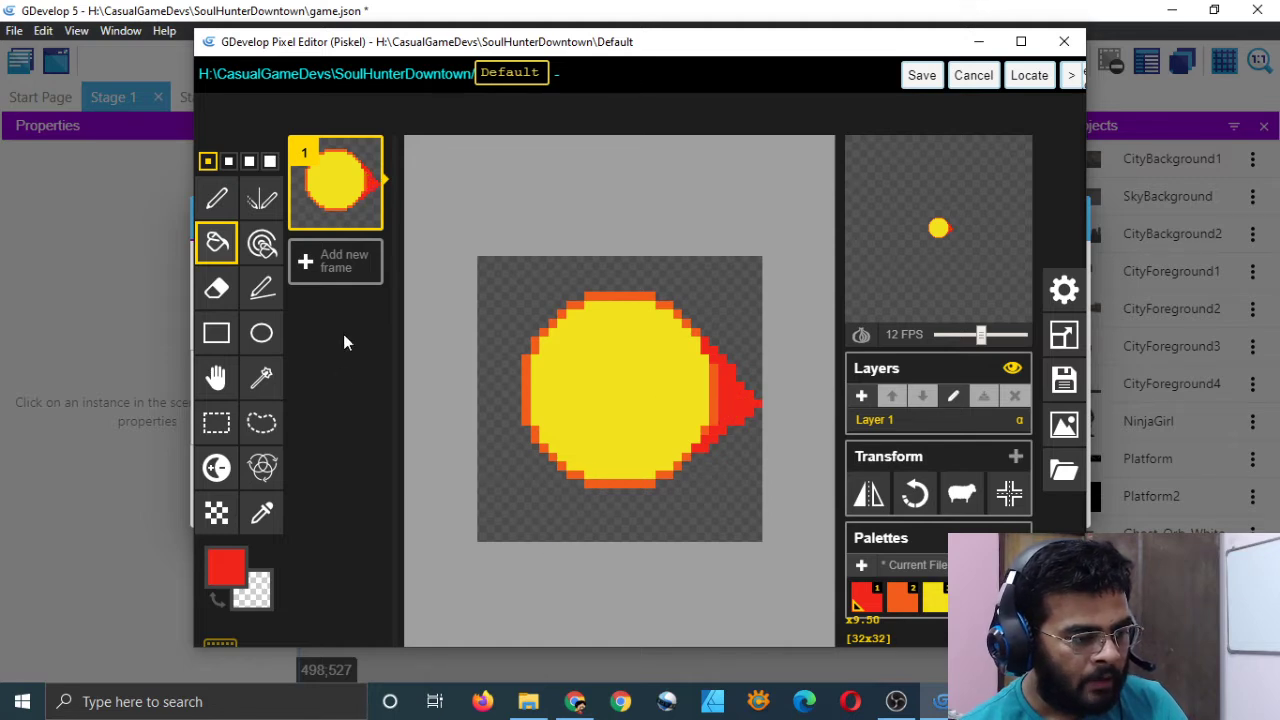
- Duplicate frame 1 to make the second animation frame, discarding the blank frame added by mistake
click(341, 265)
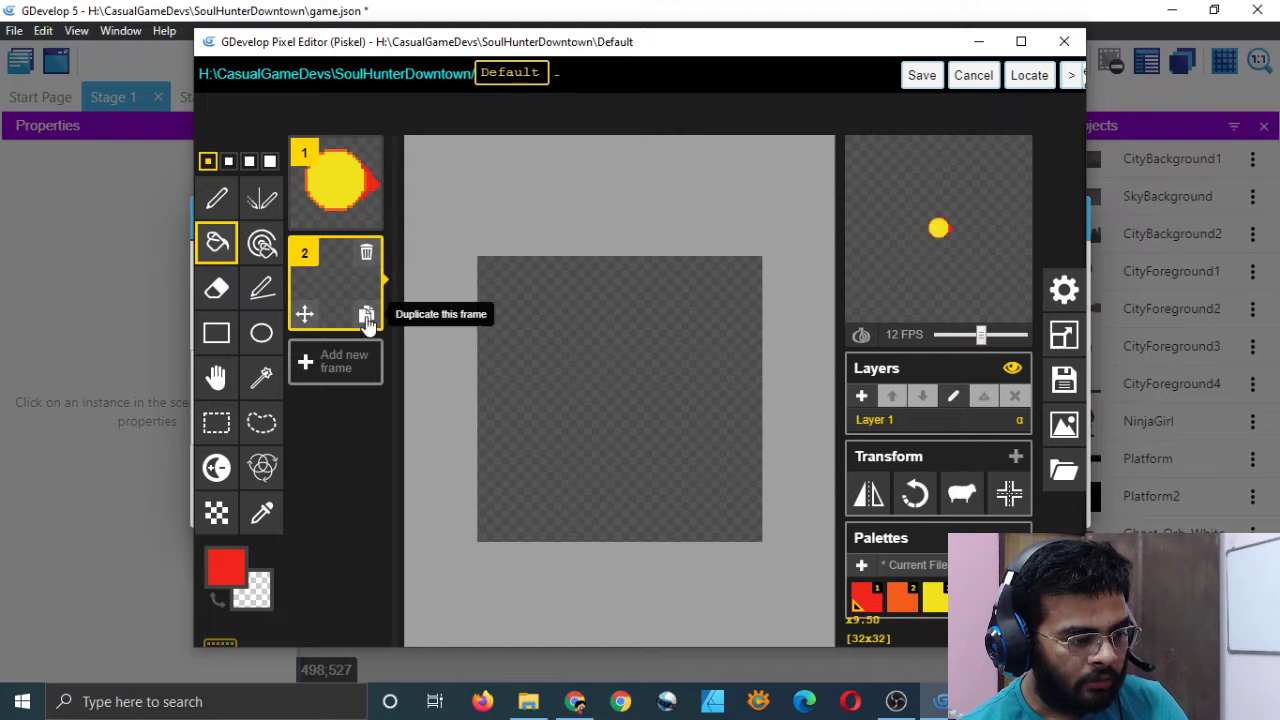
click(367, 256)
click(367, 217)
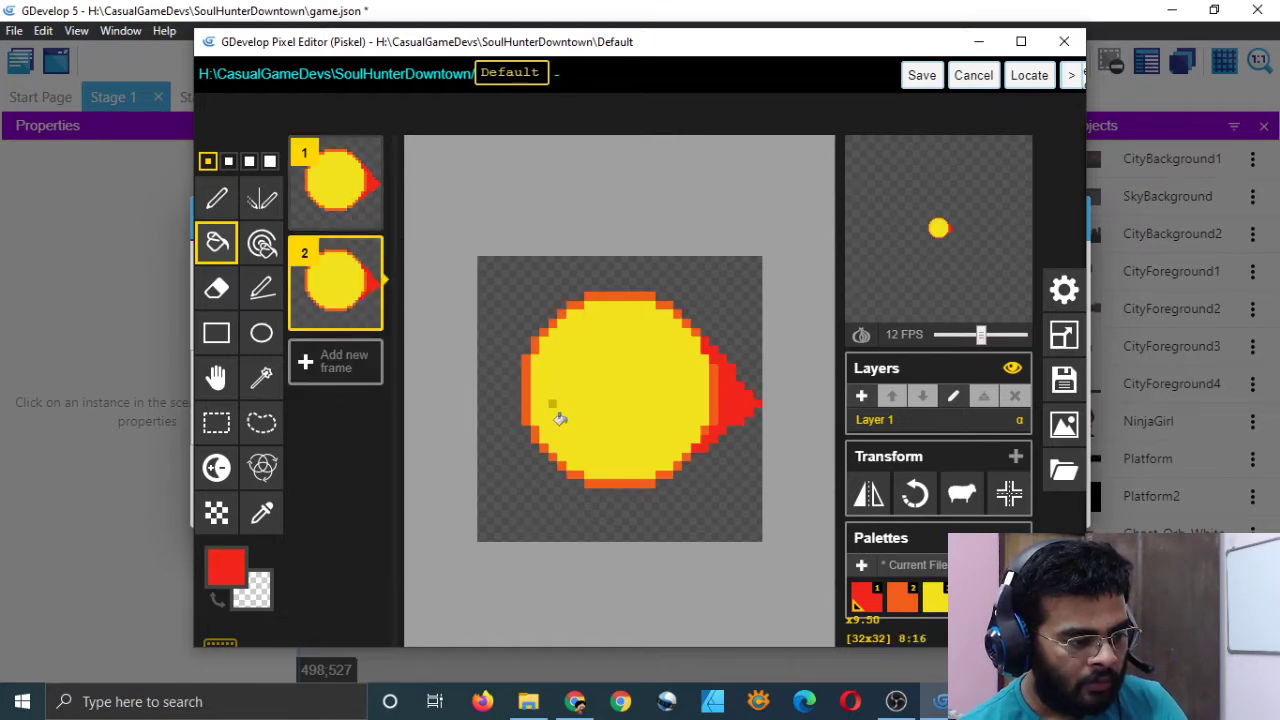
- Replace the red tip in frame 2 with an irregular, upward-pointing tail, outlined in red with the Pen tool and filled with red
click(217, 288)
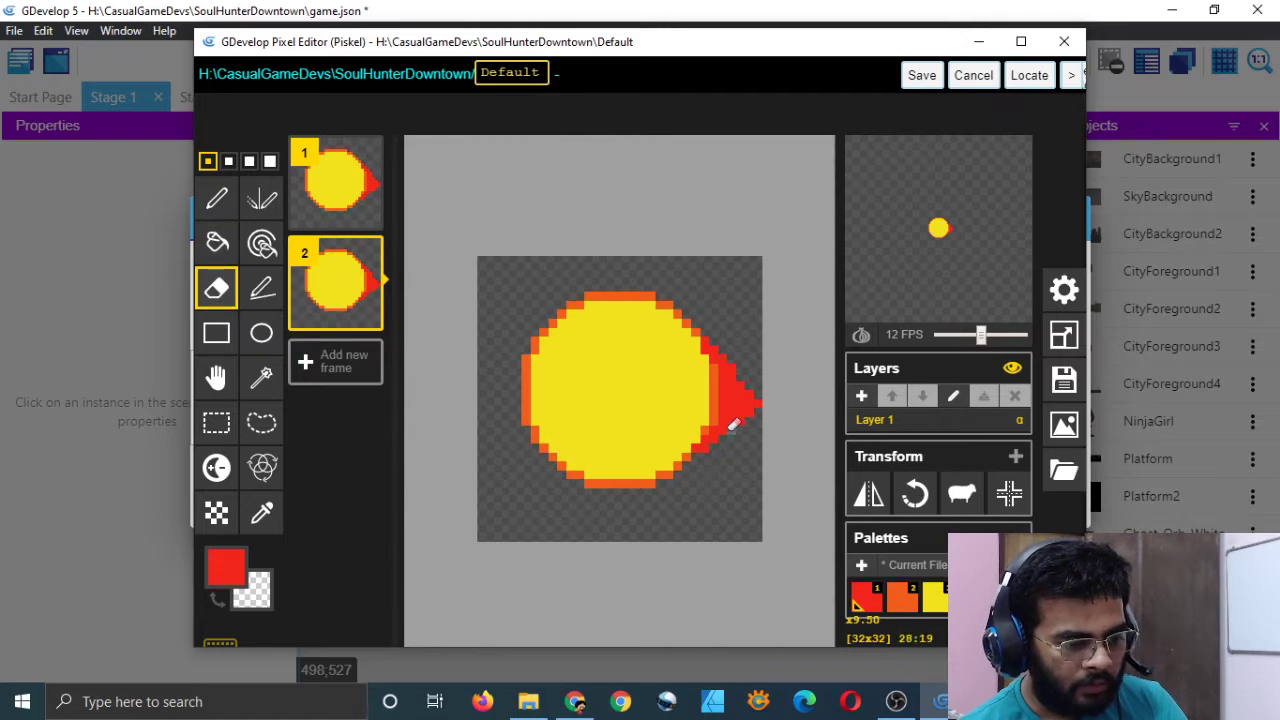
drag(732, 402, 745, 389)
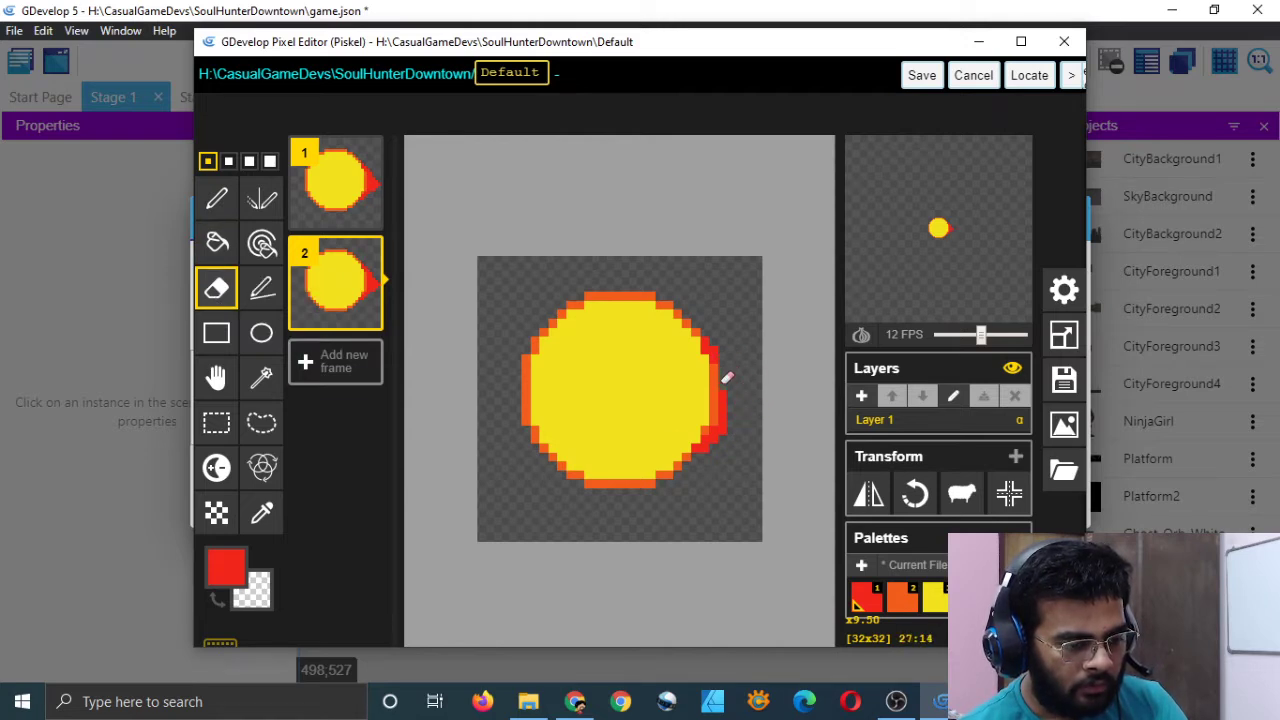
click(217, 197)
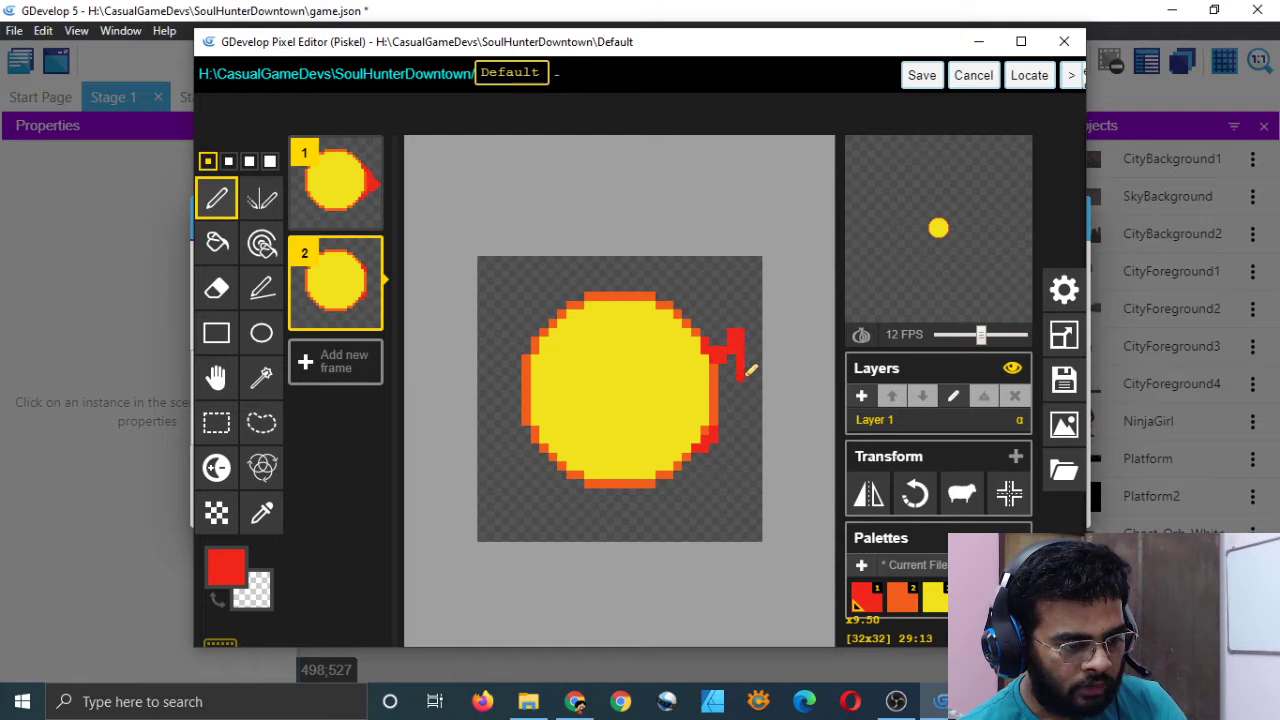
mouse_move(746, 375)
mouse_down()
mouse_move(747, 418)
mouse_move(721, 434)
mouse_up()
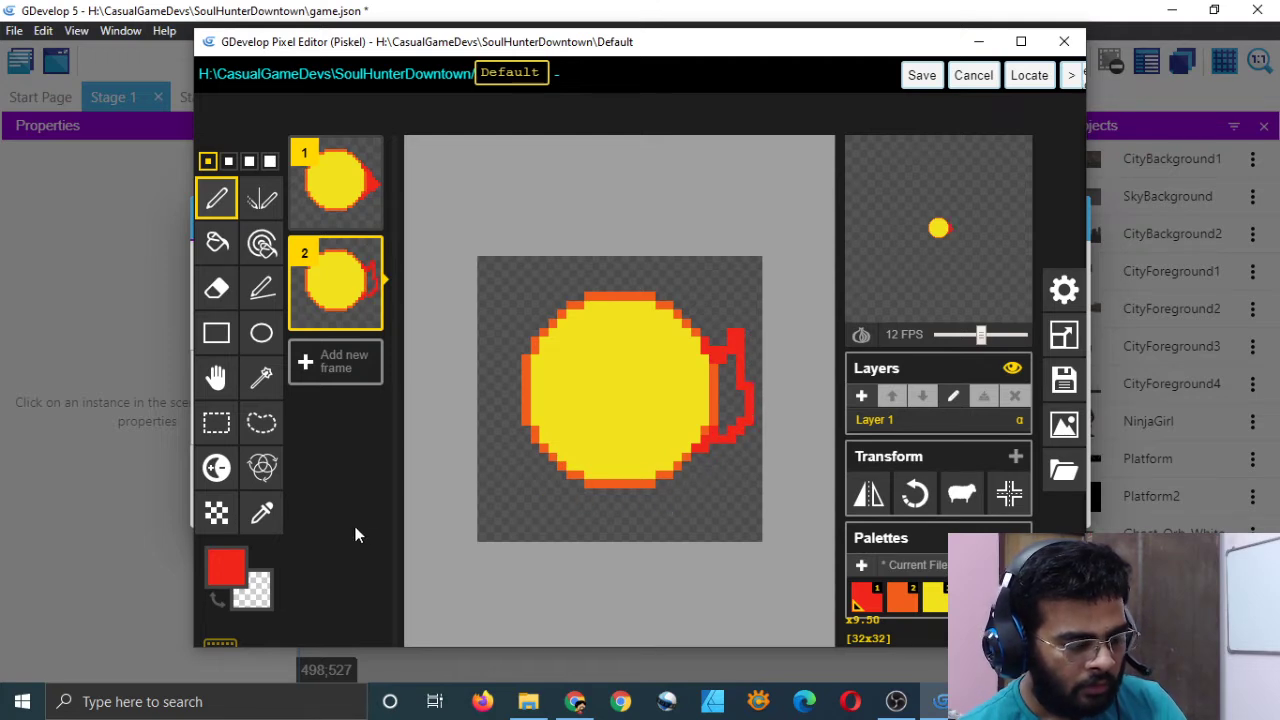
click(217, 242)
click(741, 397)
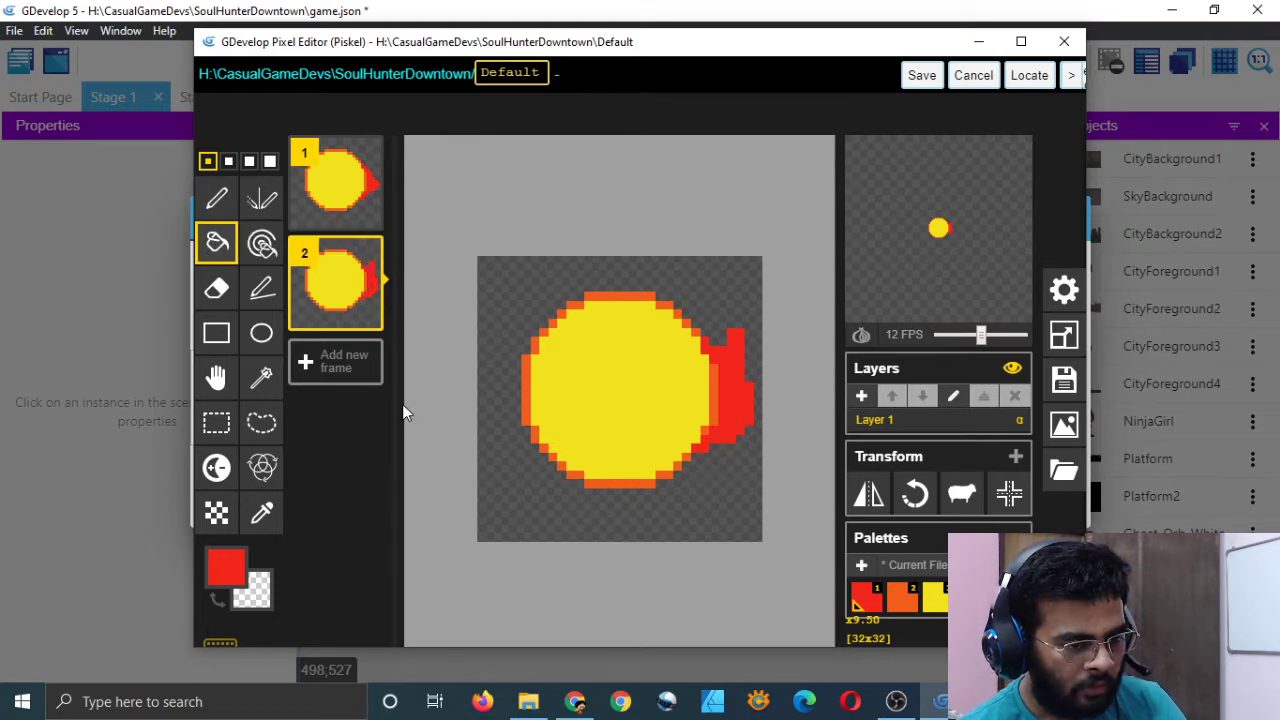
mouse_move(363, 318)
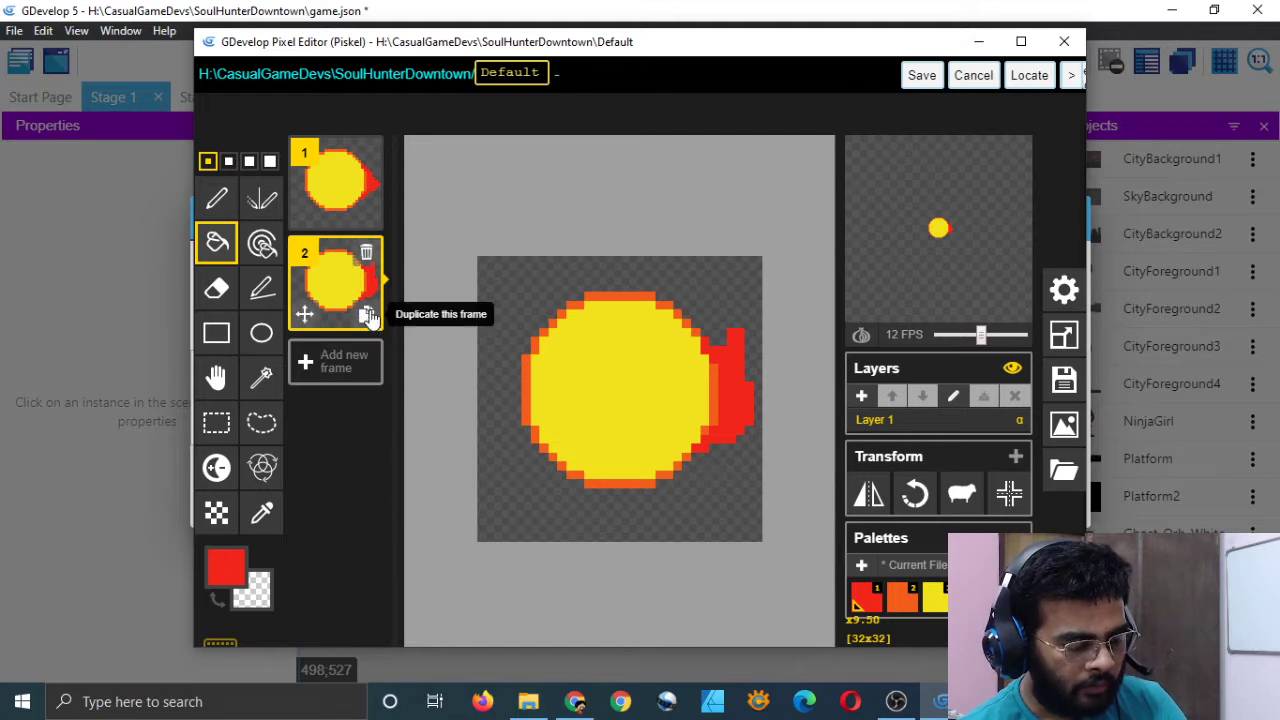
click(367, 316)
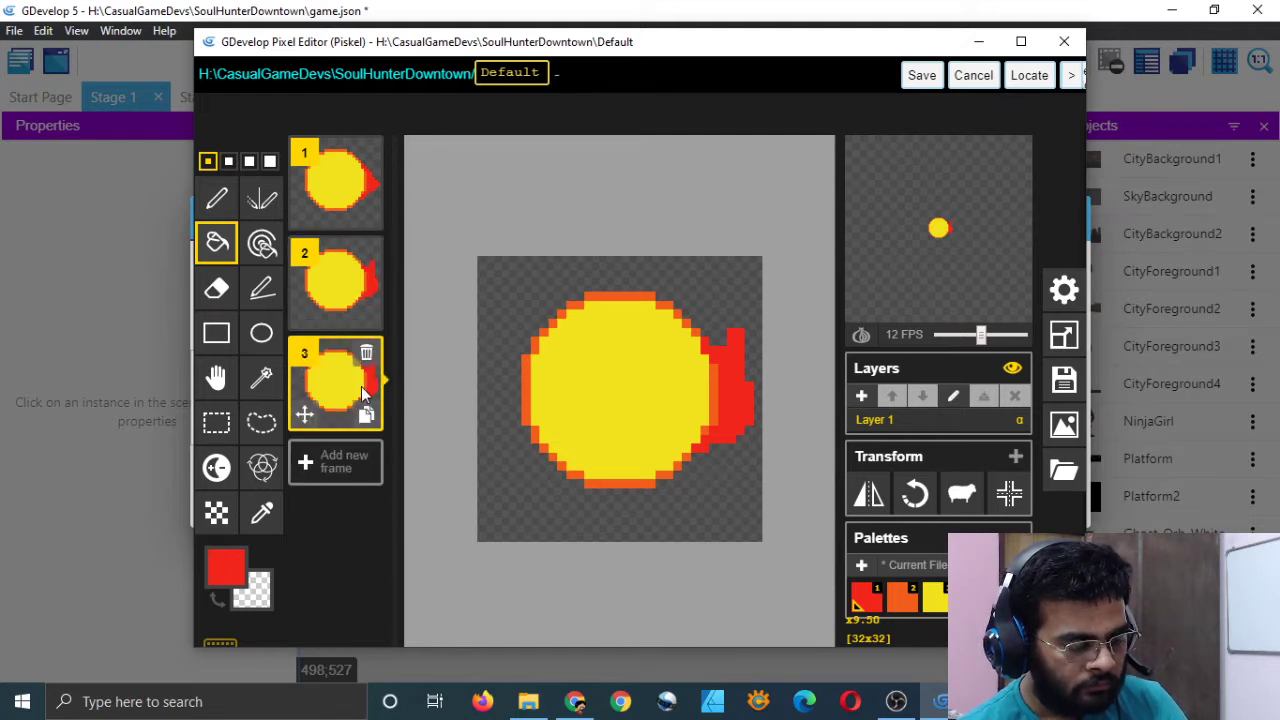
mouse_move(372, 425)
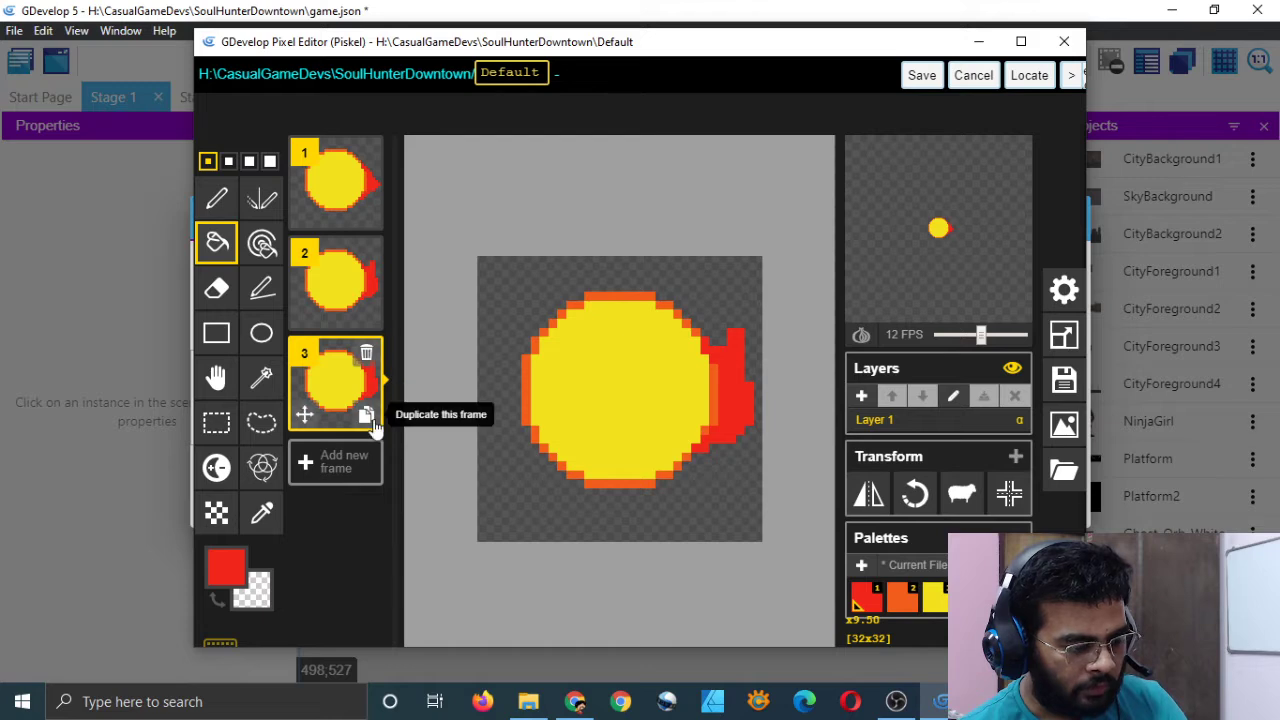
click(366, 352)
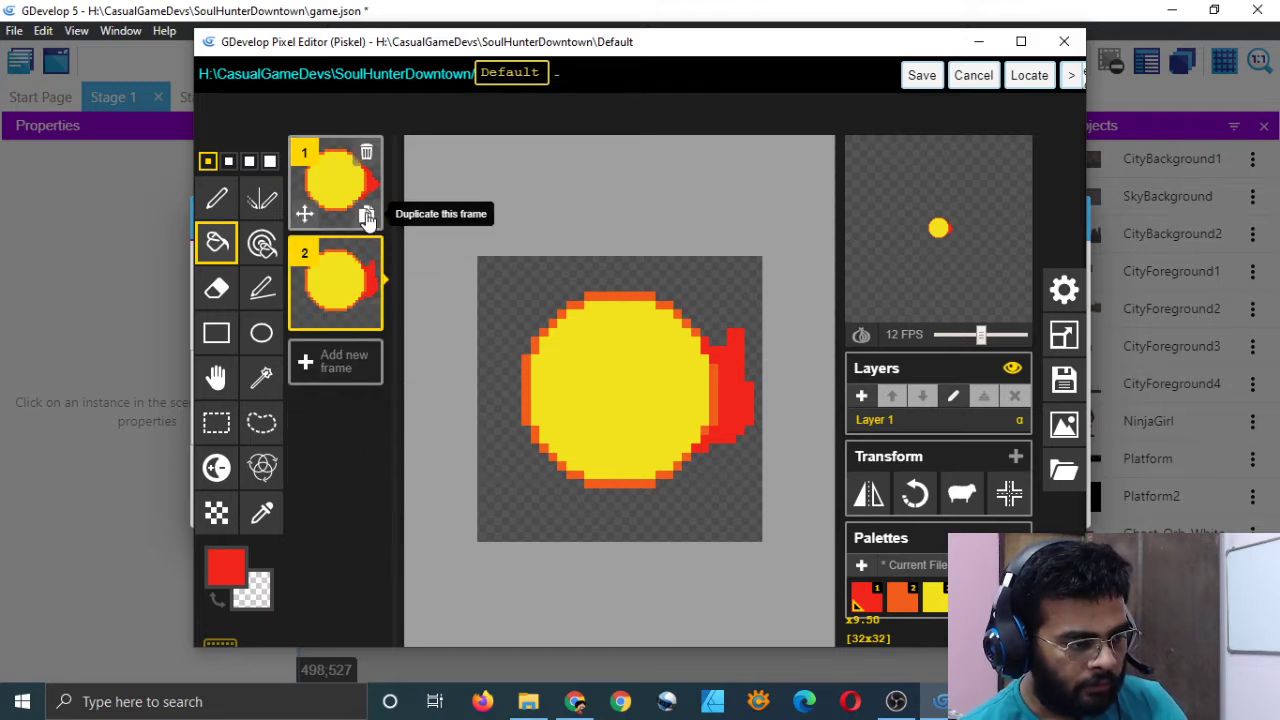
- Duplicate frame 1 and reorder the copy to be the third frame
click(367, 216)
mouse_move(350, 283)
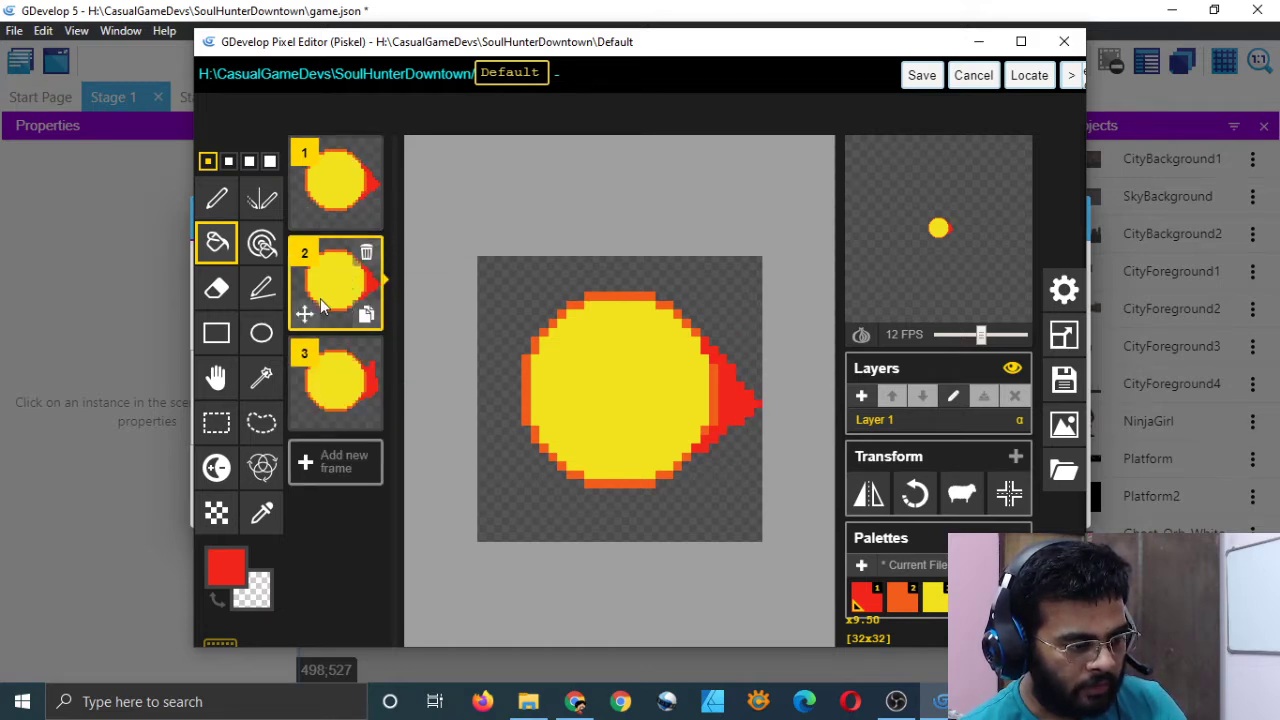
drag(305, 313, 305, 400)
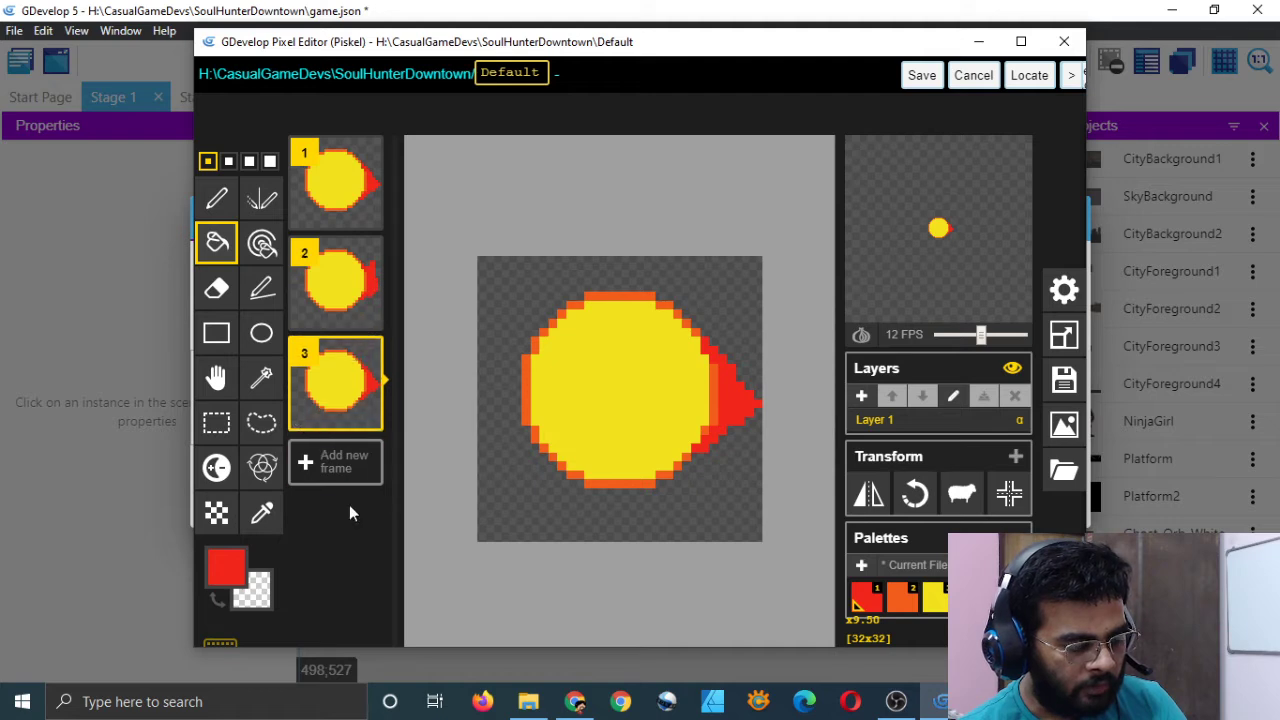
- Duplicate frame 3 as the fourth frame and erase the protruding red tip beside its circle
mouse_move(372, 276)
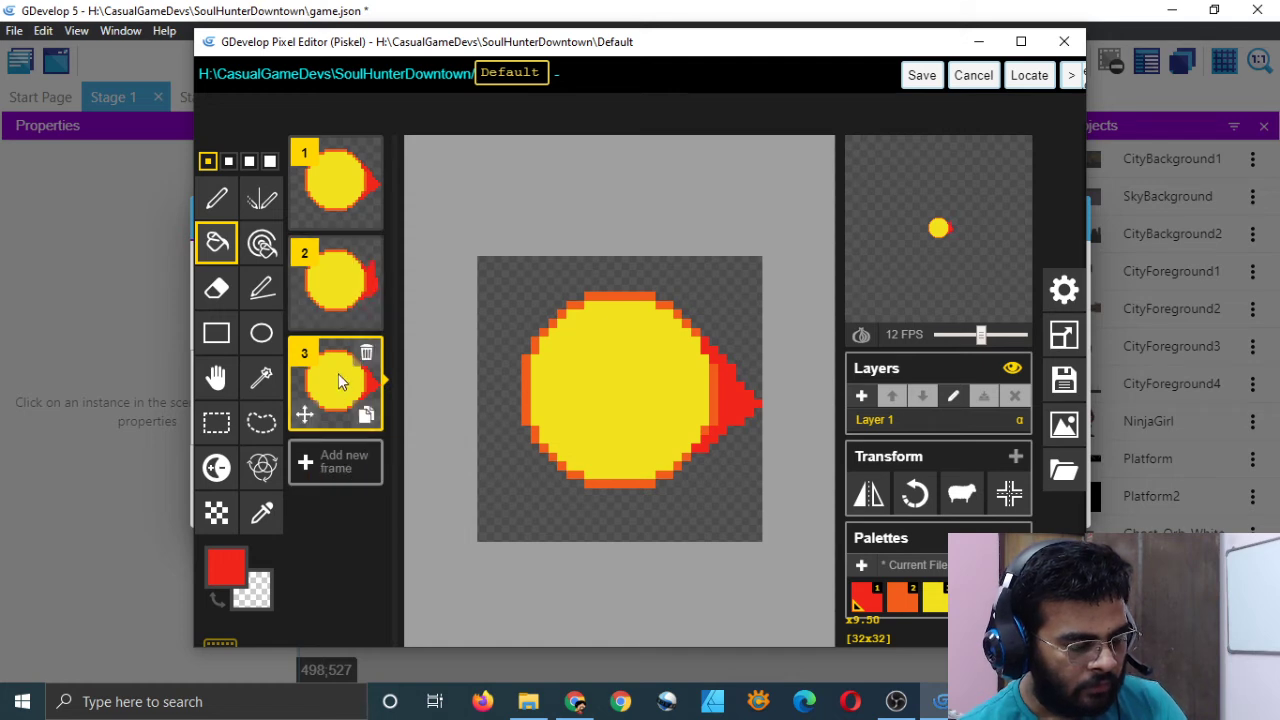
click(367, 418)
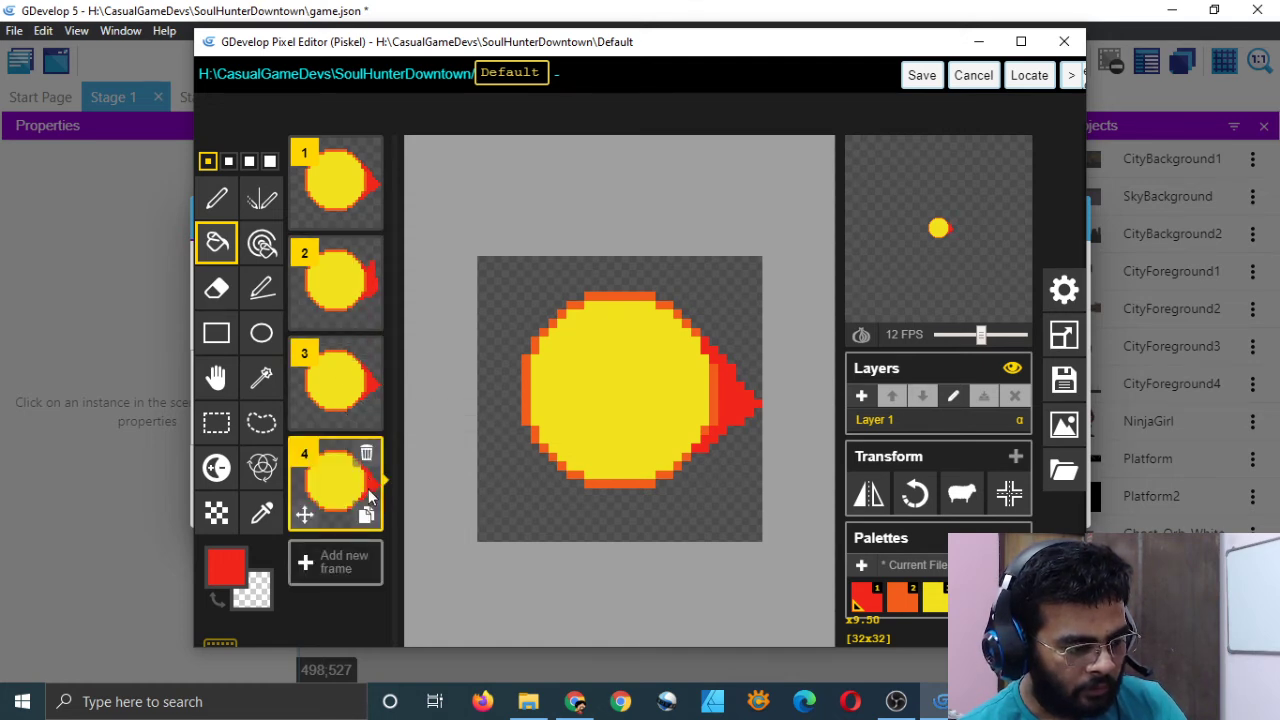
click(217, 288)
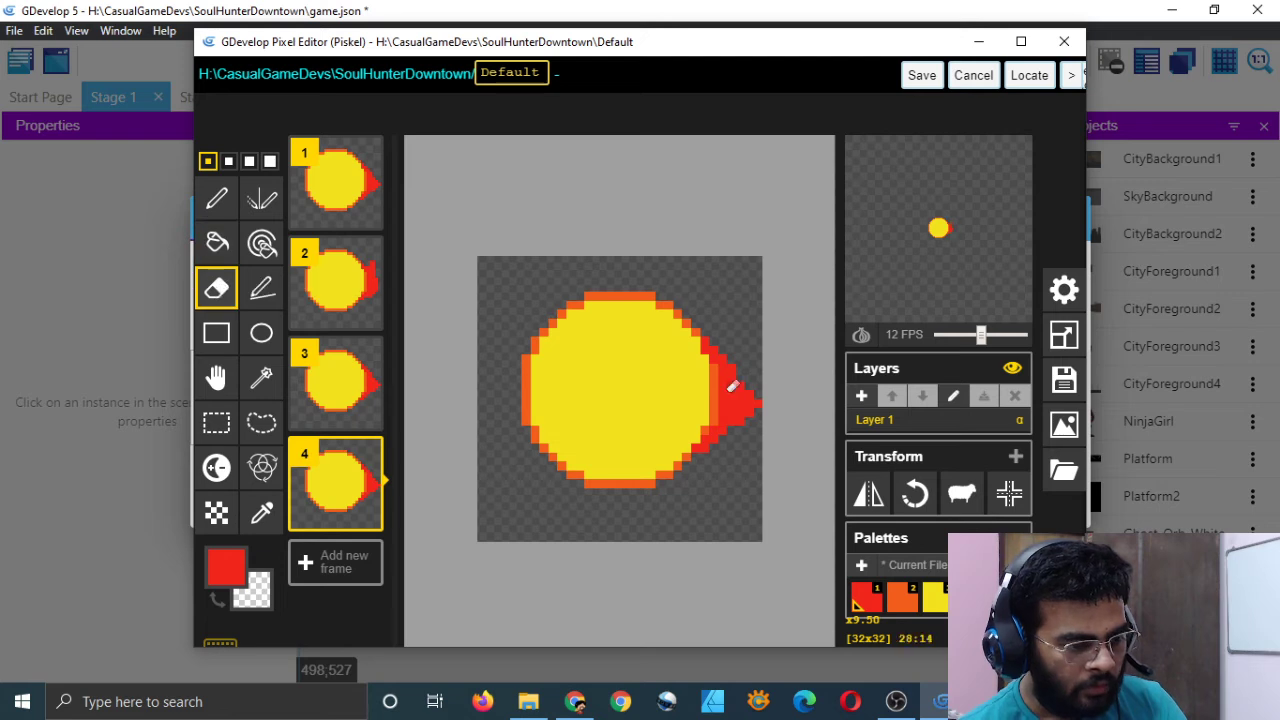
mouse_move(748, 410)
mouse_down()
mouse_move(754, 393)
mouse_move(730, 364)
mouse_up()
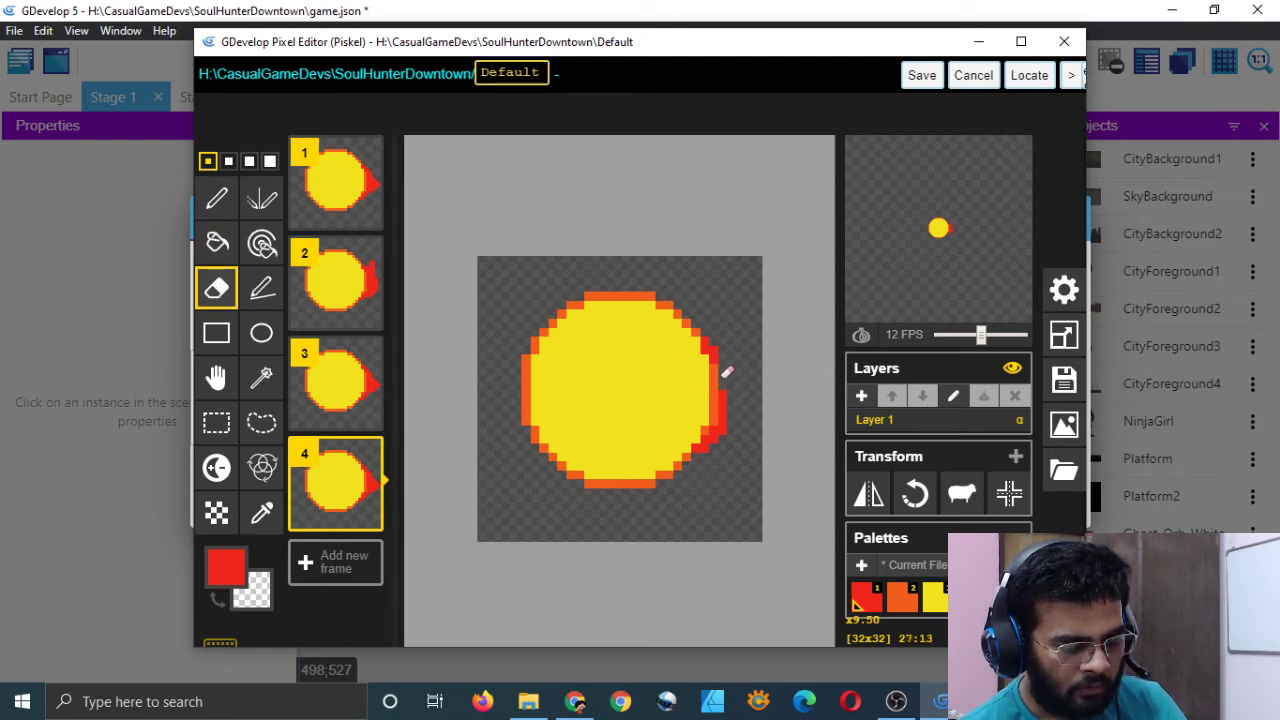
drag(730, 418, 724, 436)
click(217, 198)
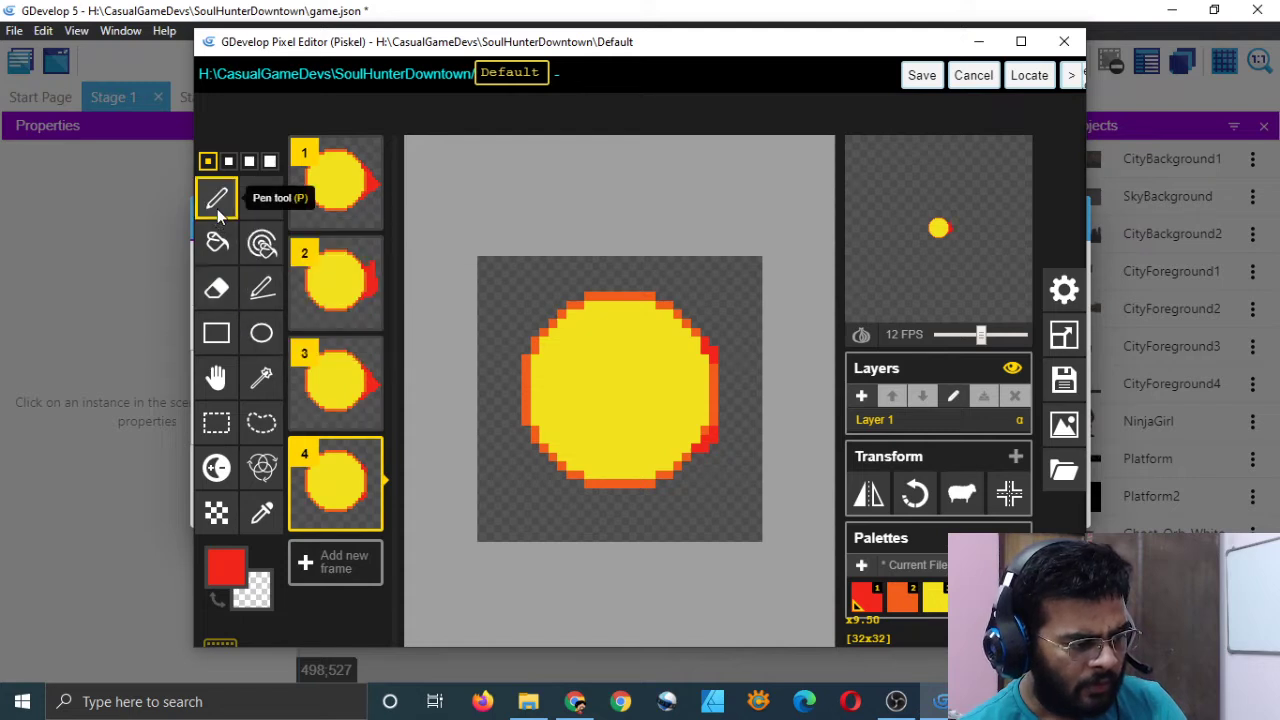
mouse_move(722, 352)
mouse_down()
mouse_move(758, 395)
mouse_move(752, 480)
mouse_move(712, 432)
mouse_up()
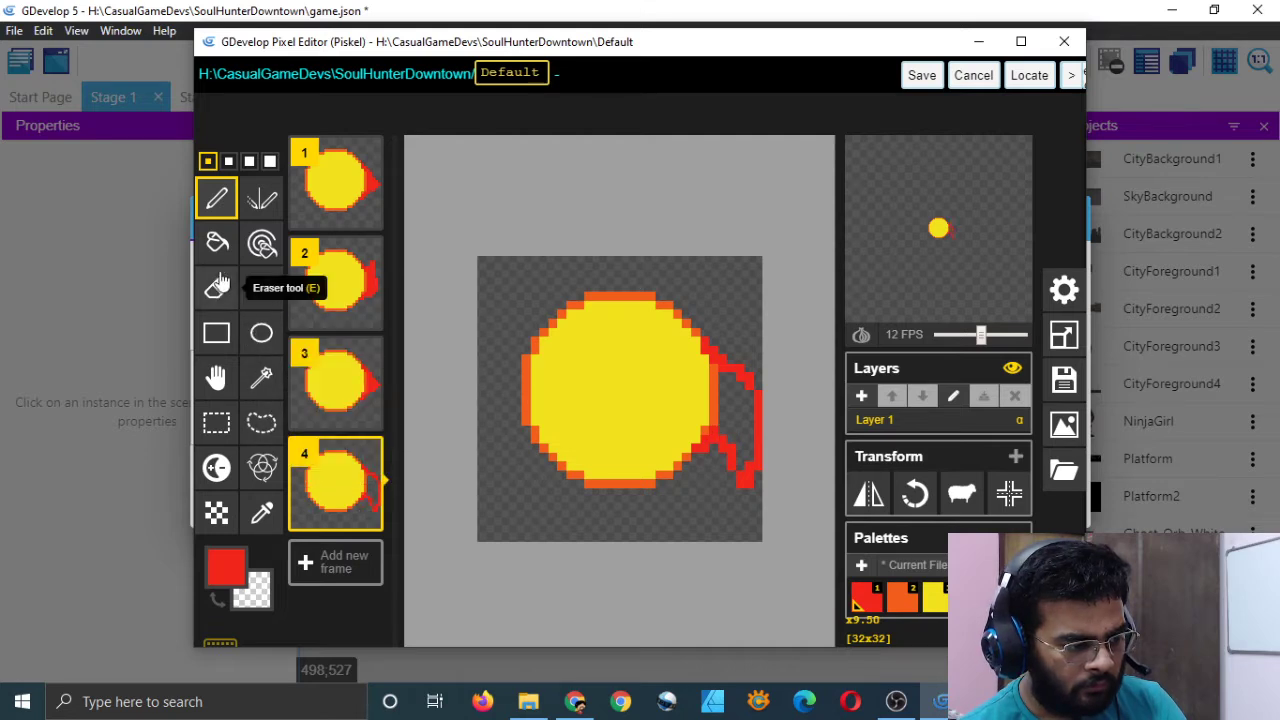
click(217, 242)
click(737, 408)
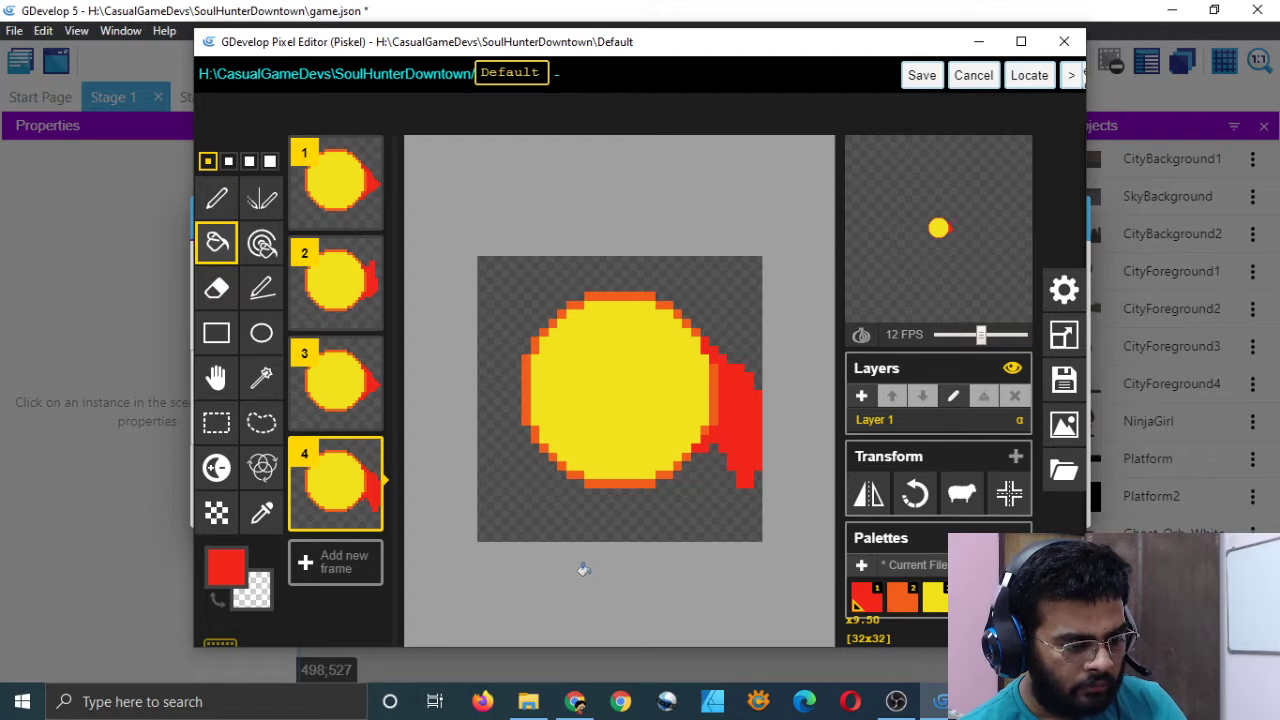
key(ctrl+z)
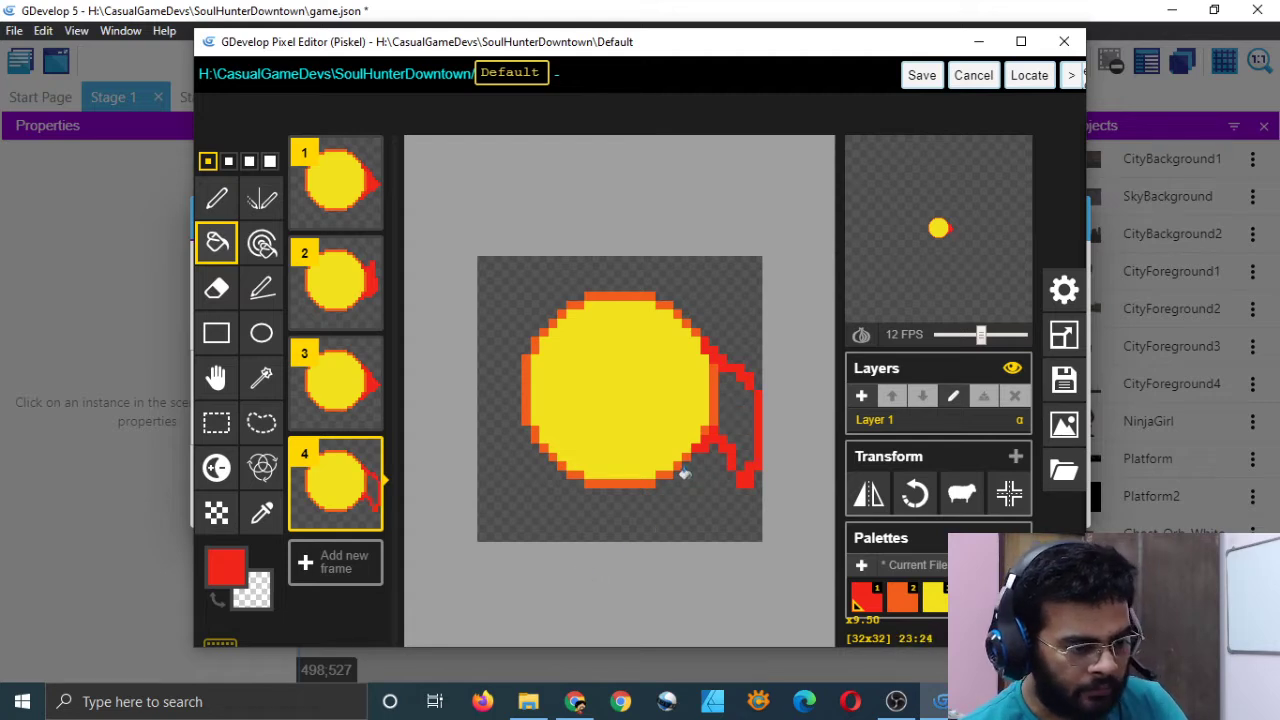
key(ctrl+z)
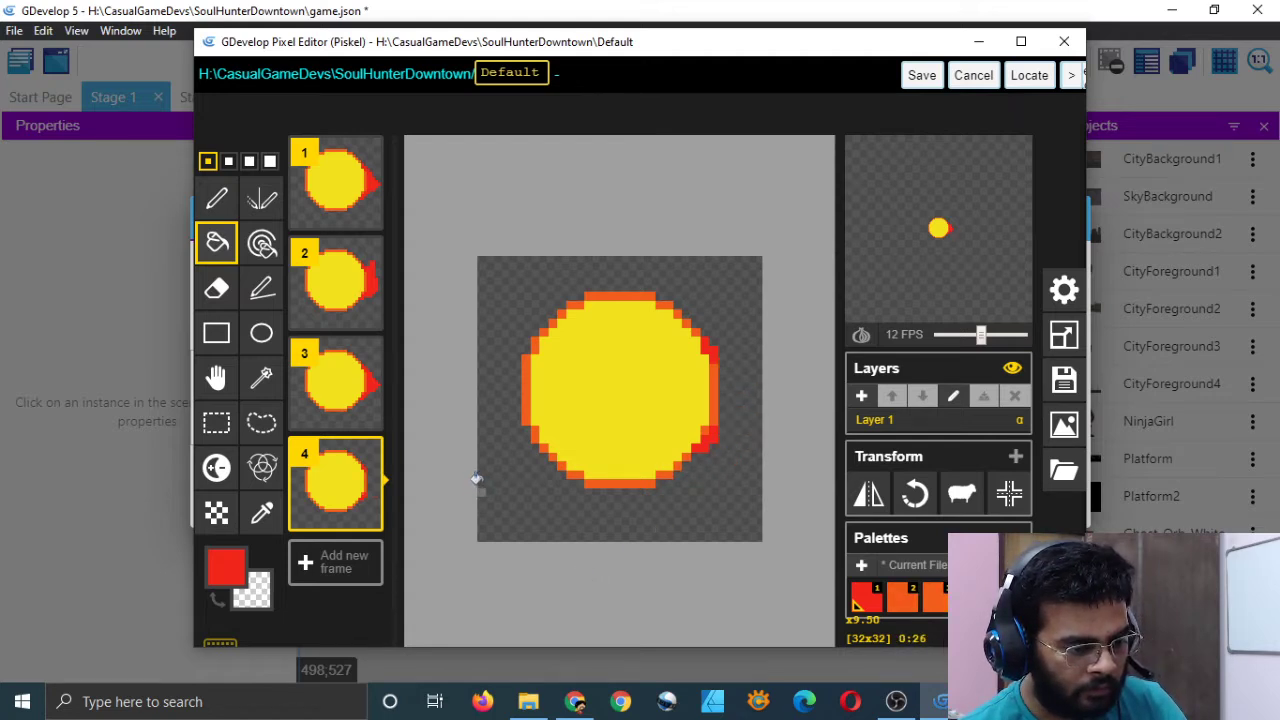
key(ctrl+y)
key(ctrl+y)
- Draw a downward-drooping red tail outline beside frame 4's circle with the Pen tool and fill it with red
click(218, 200)
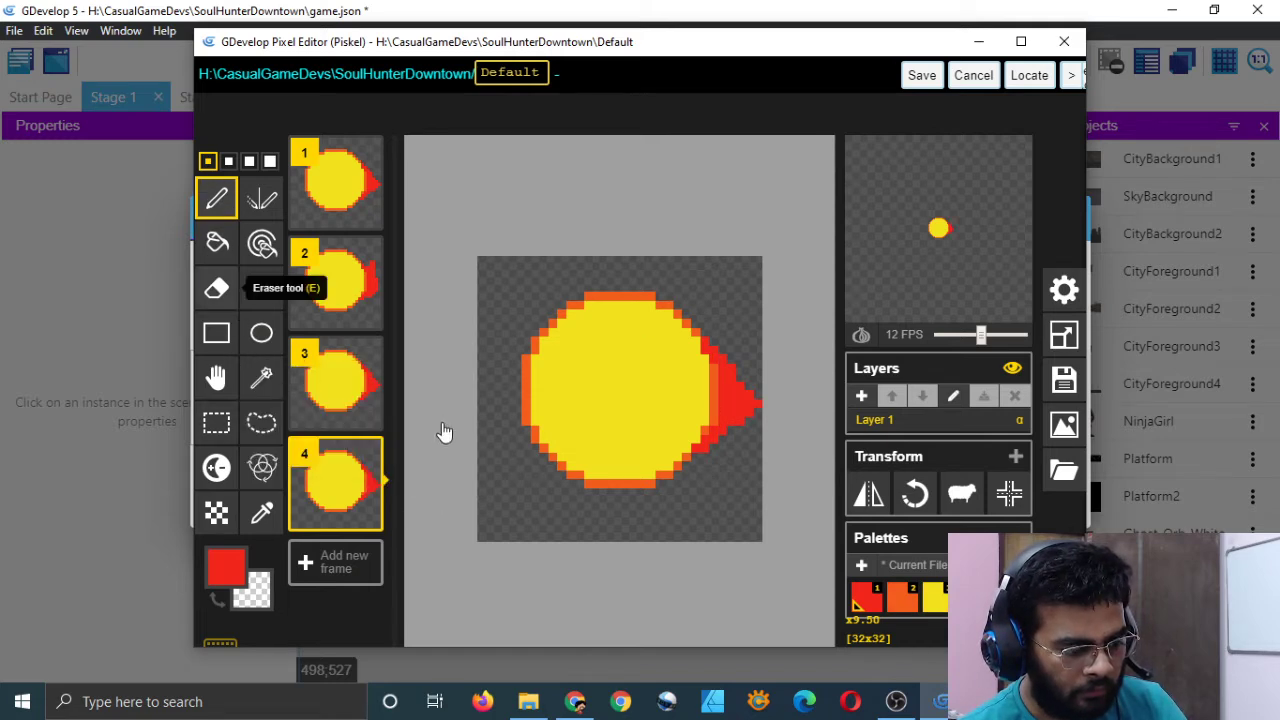
key(ctrl+z)
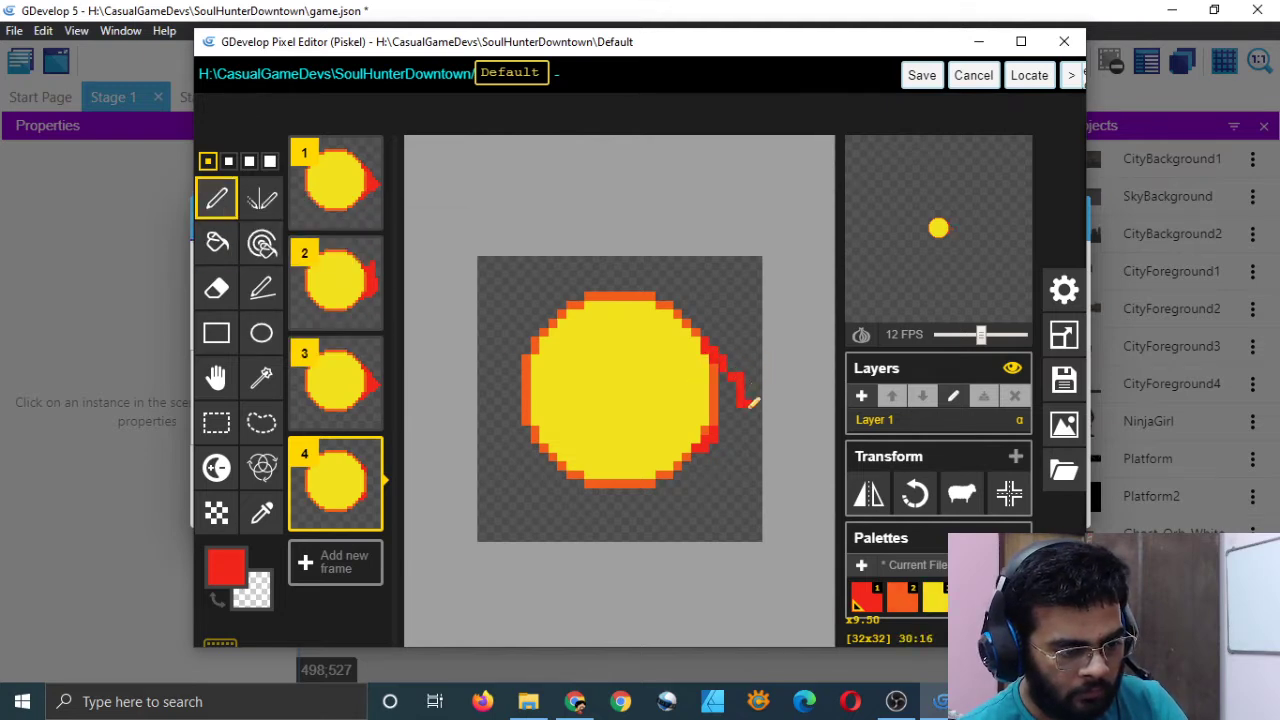
drag(752, 403, 747, 444)
drag(738, 490, 712, 434)
click(217, 243)
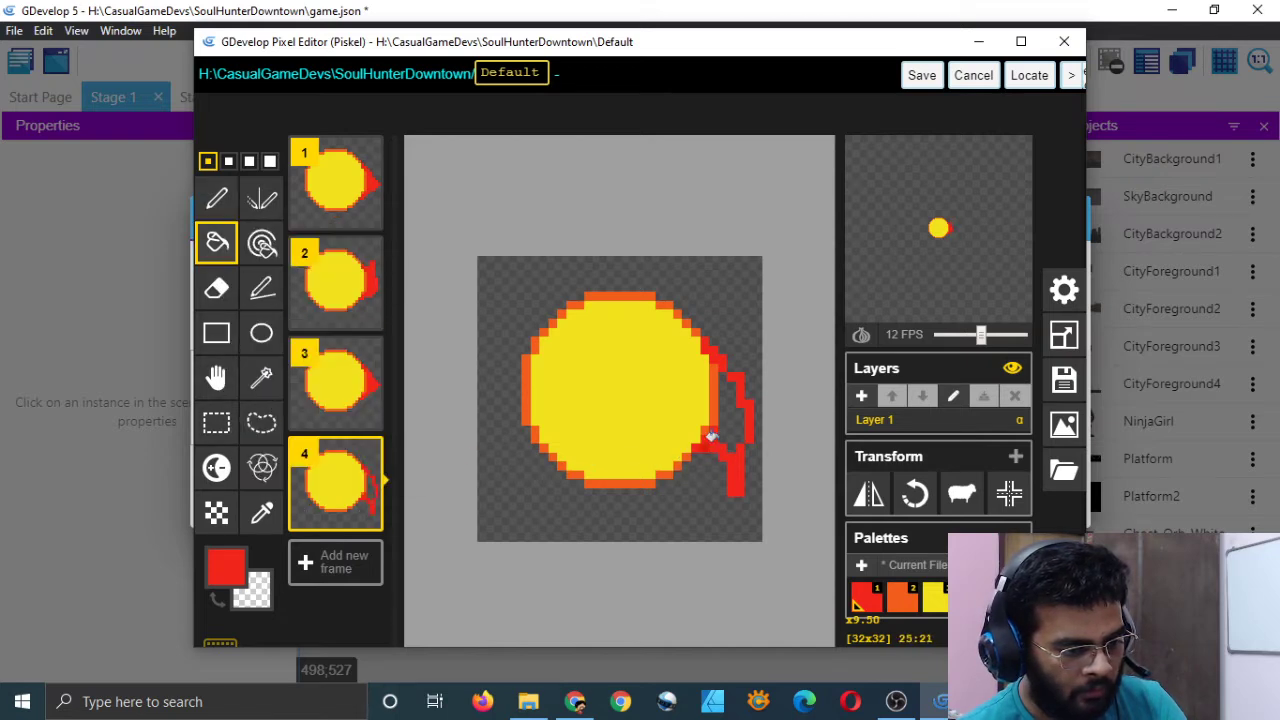
click(733, 425)
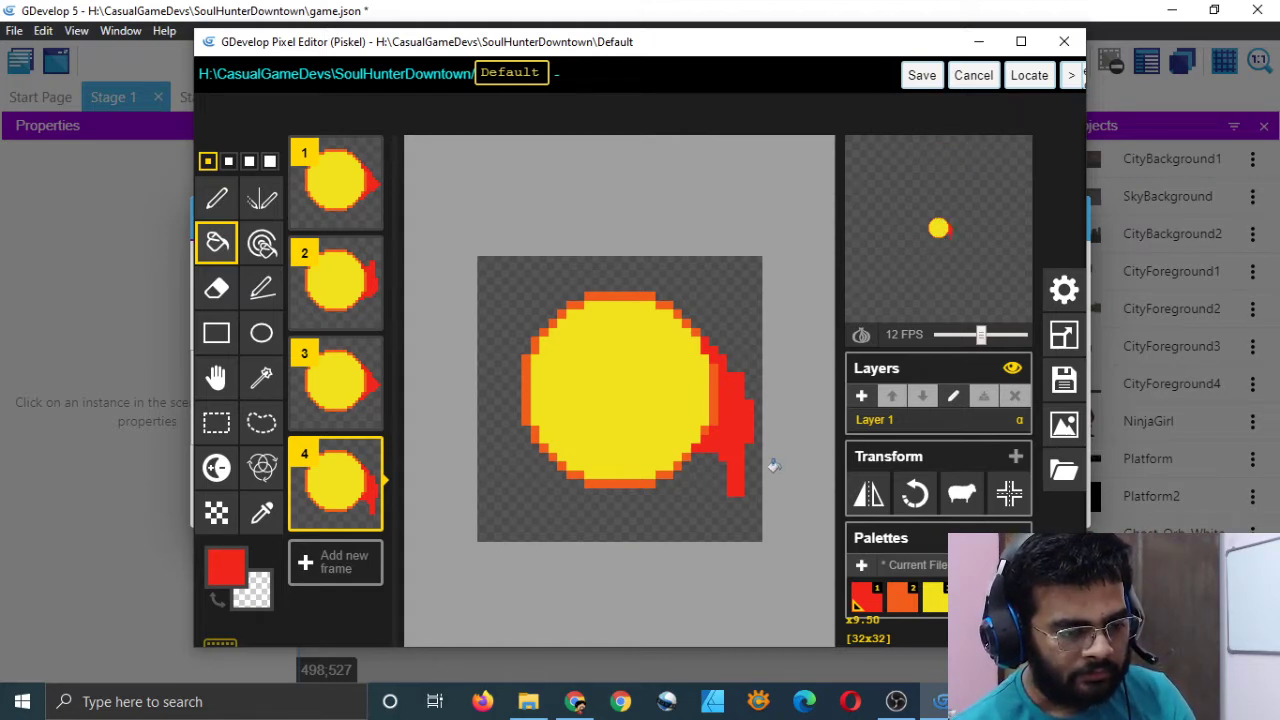
- Save the Piskel frames to the Bullet object's Default animation, preview it once and enable looping
click(921, 76)
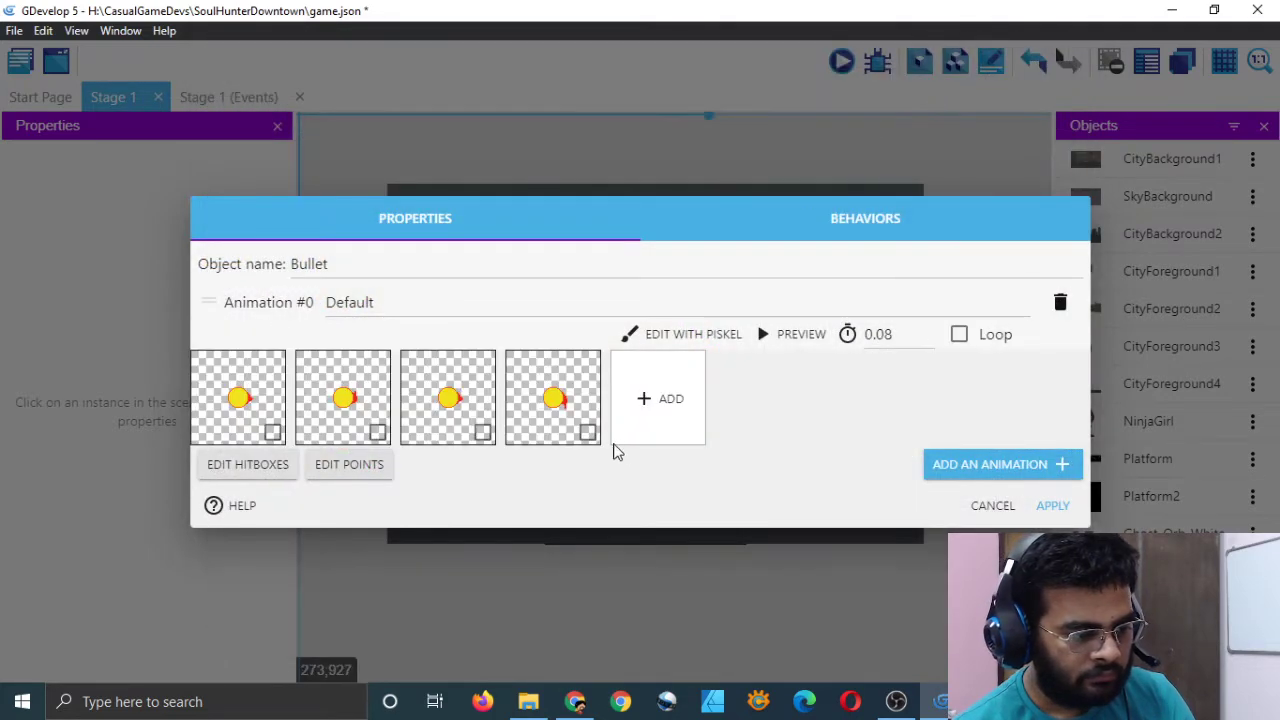
click(802, 334)
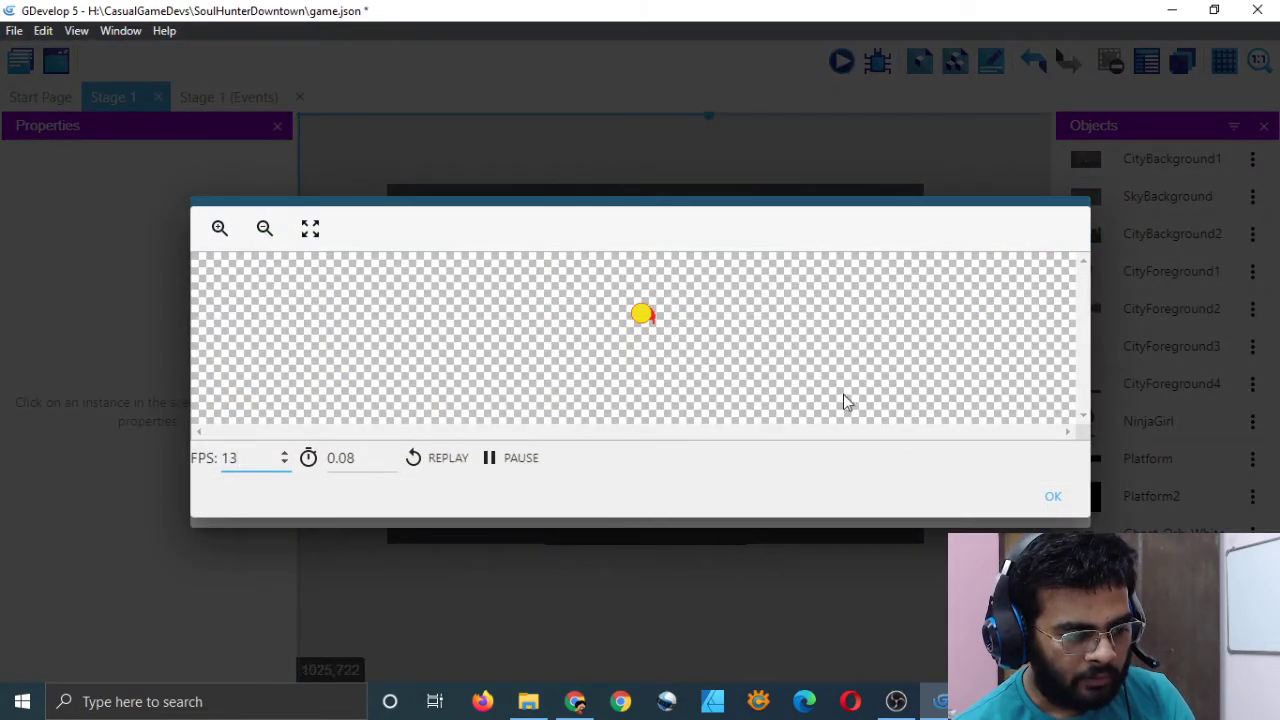
click(1057, 498)
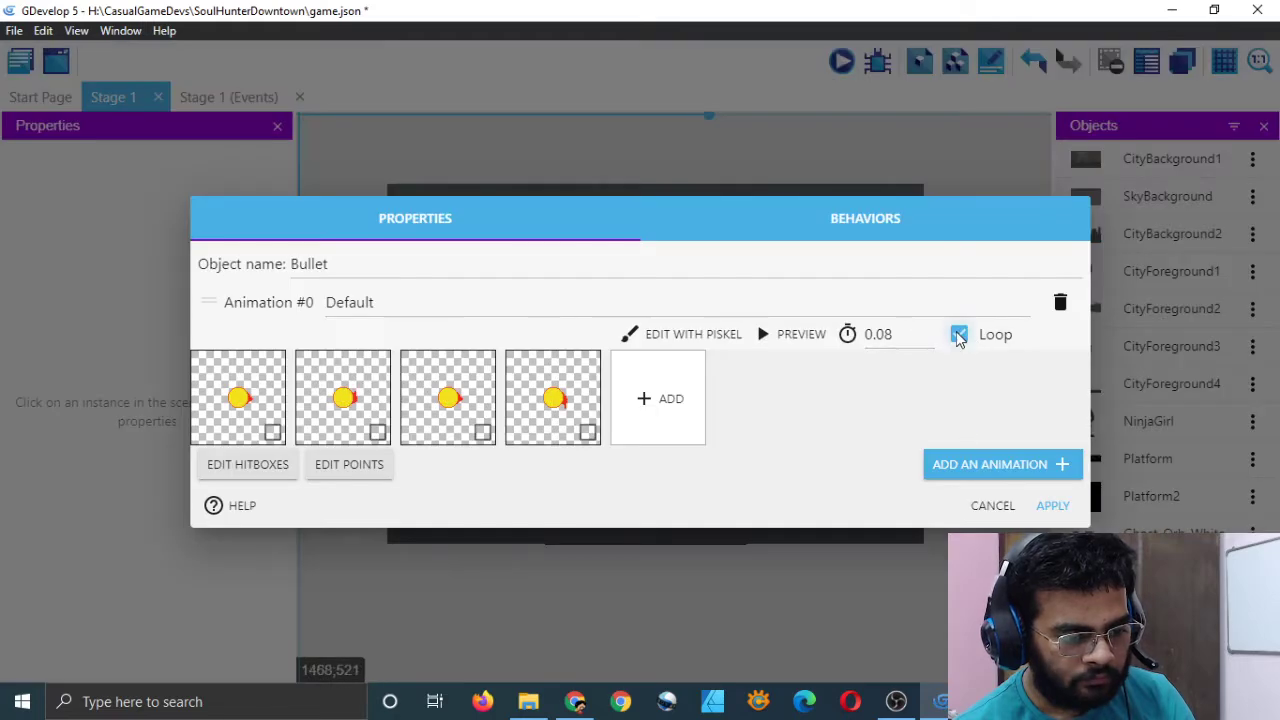
click(960, 336)
- Preview the looping Bullet animation at a larger zoom
click(788, 338)
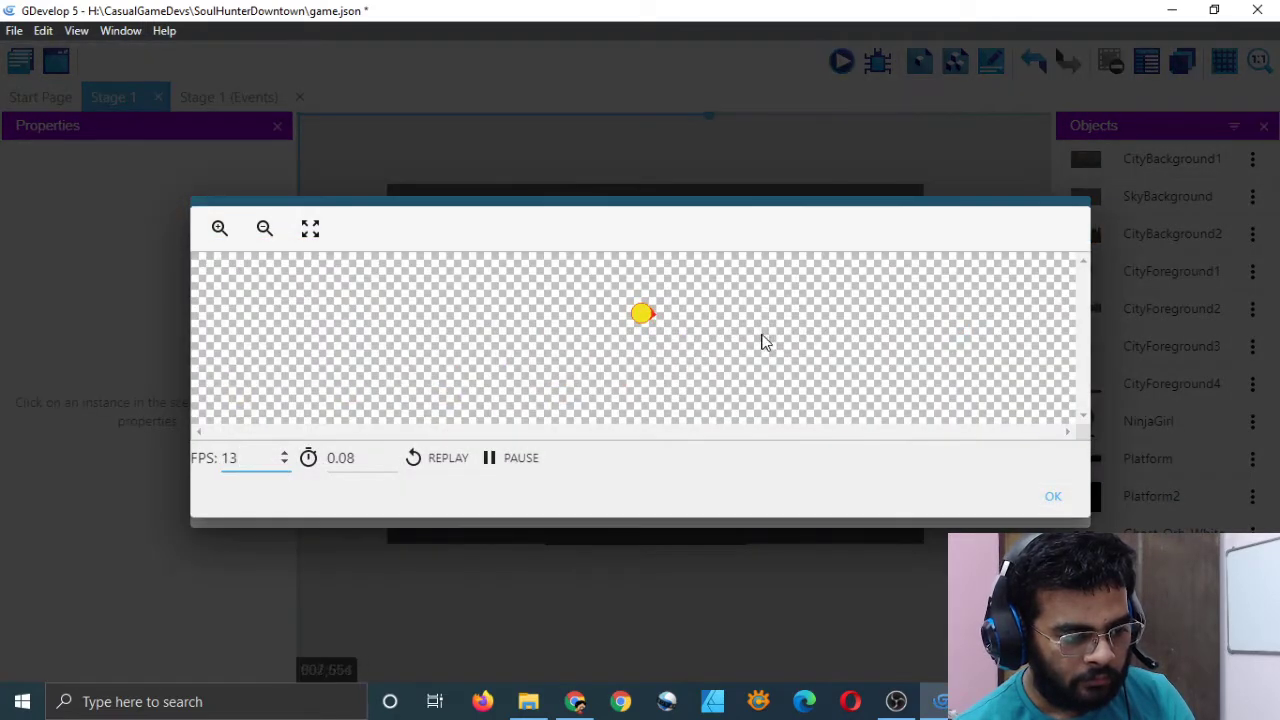
click(222, 230)
click(228, 233)
click(222, 230)
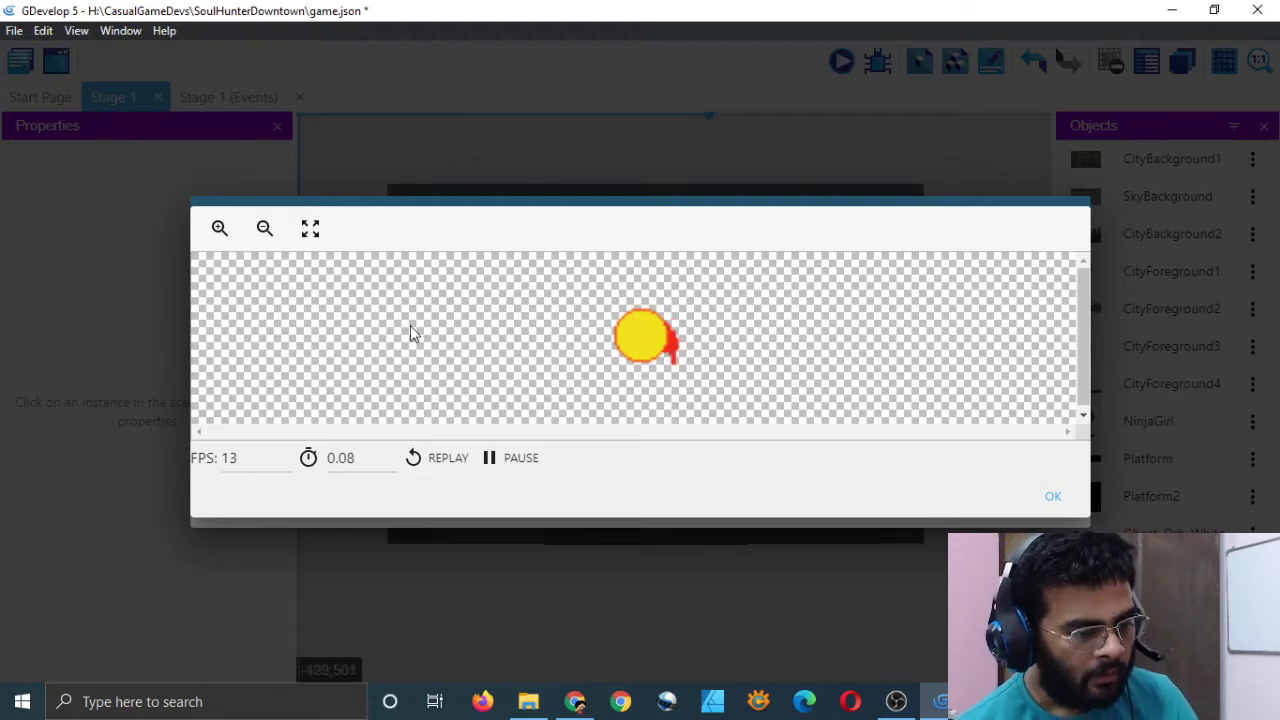
click(1051, 494)
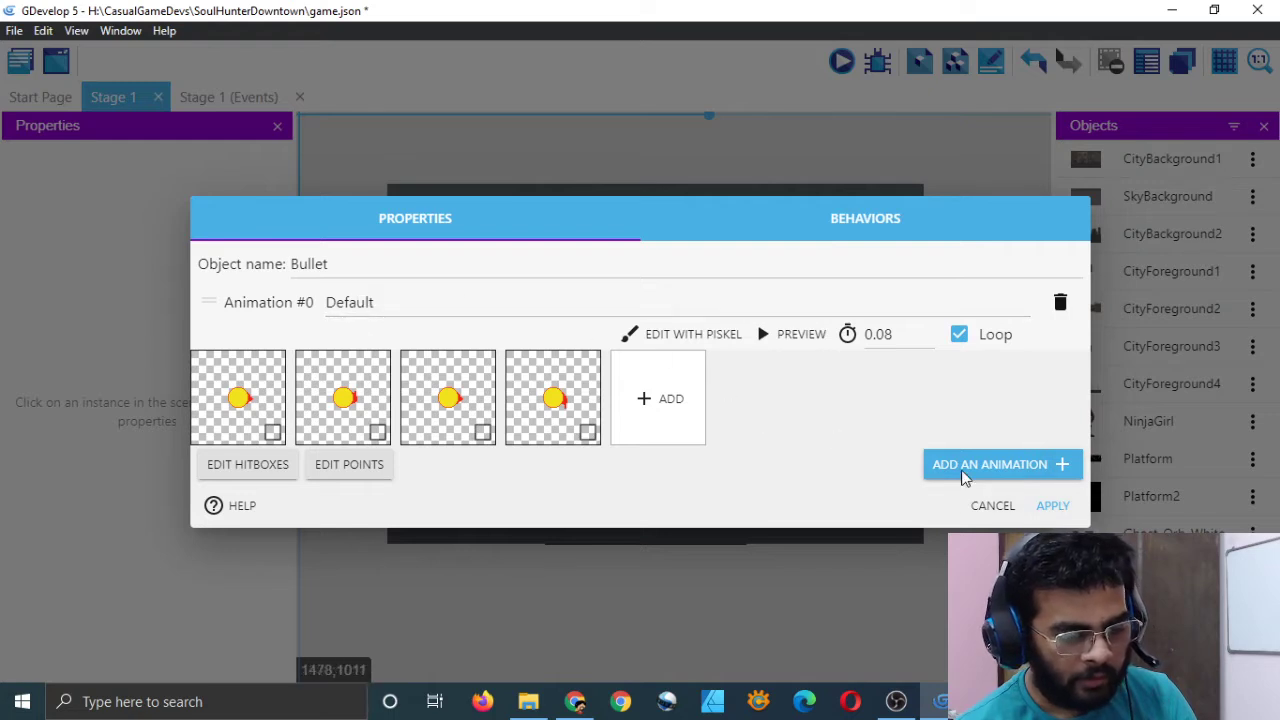
- Apply the Bullet object's settings and save the project
click(1053, 507)
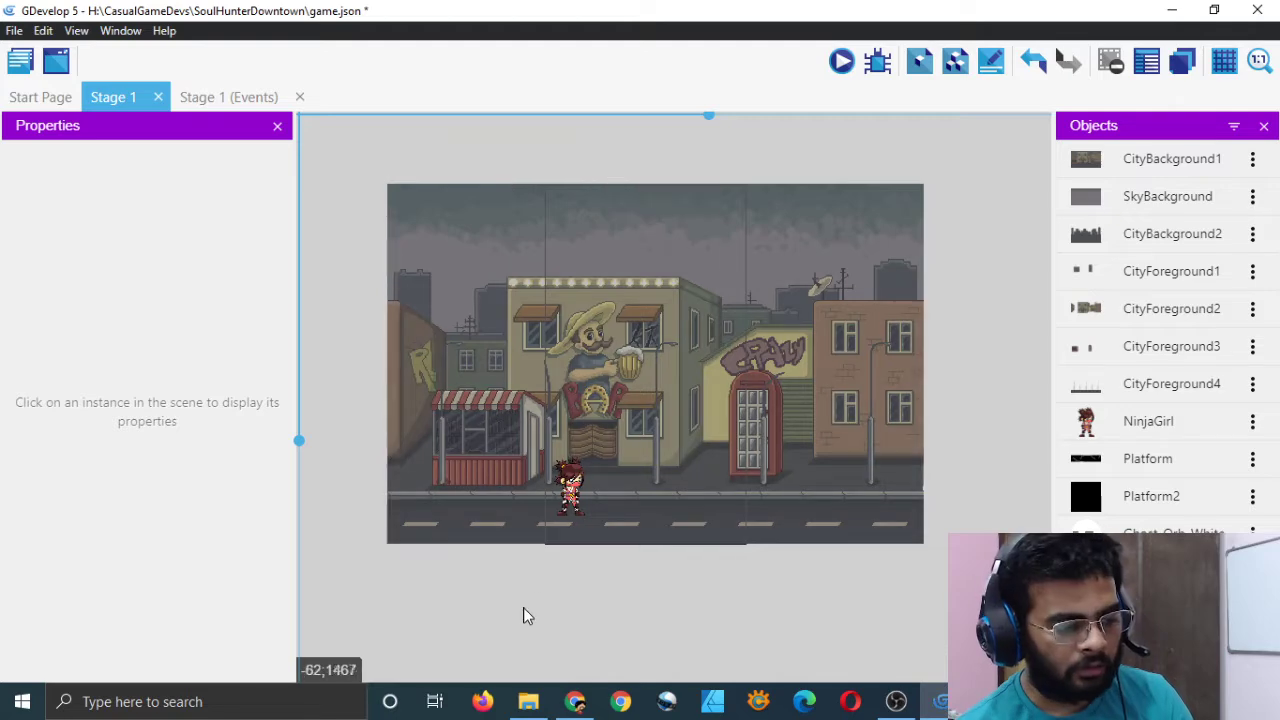
key(ctrl+s)
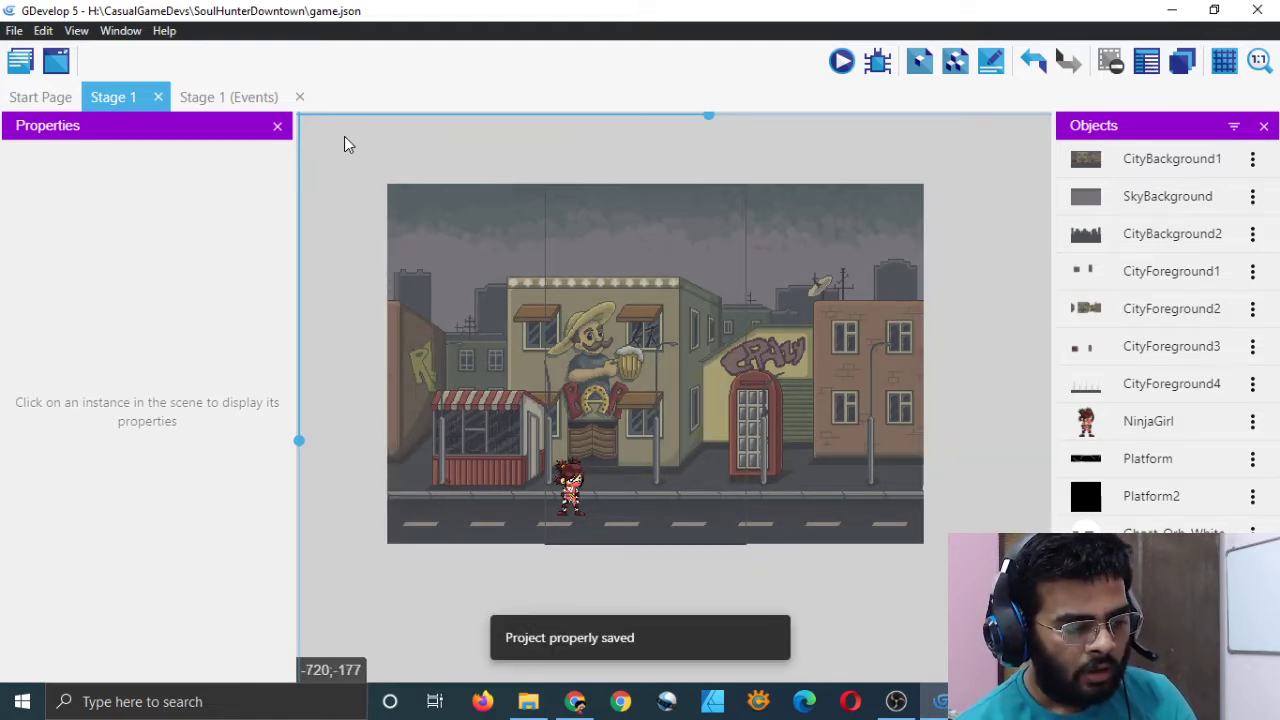
- Add an event to Stage 1's event sheet with the multitouch condition "A touch has ended"
click(225, 97)
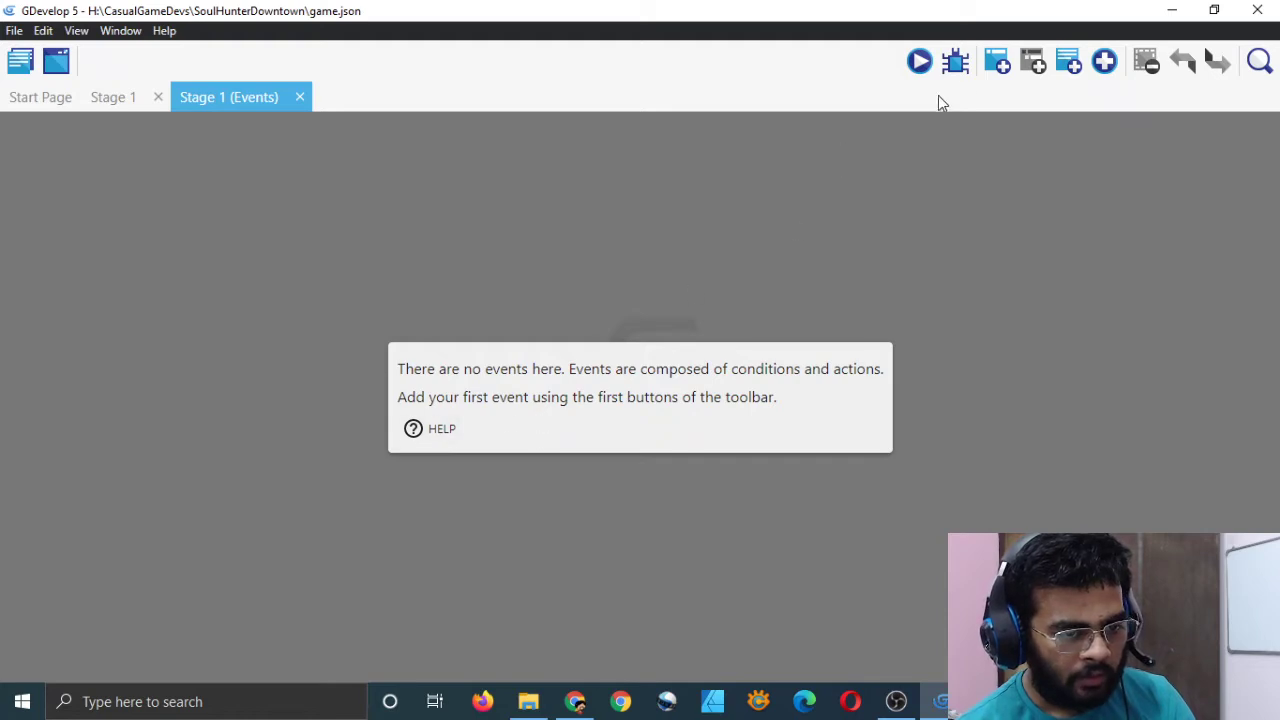
click(998, 63)
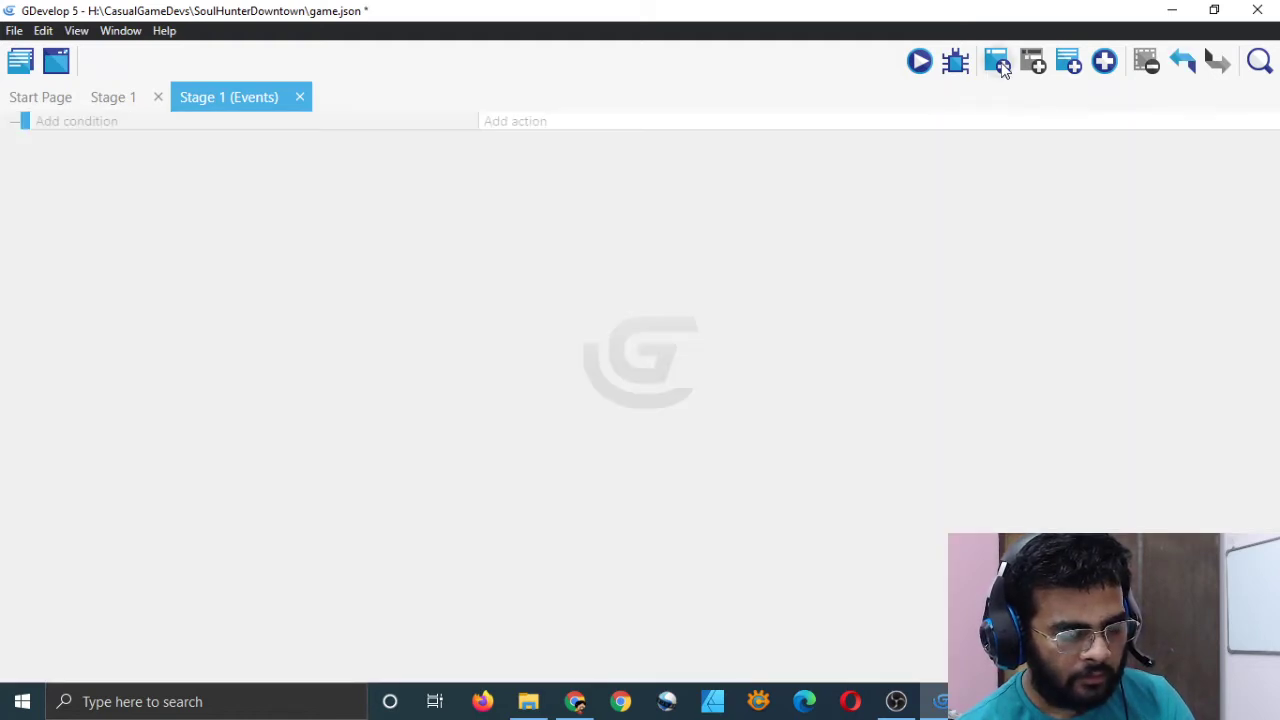
click(100, 133)
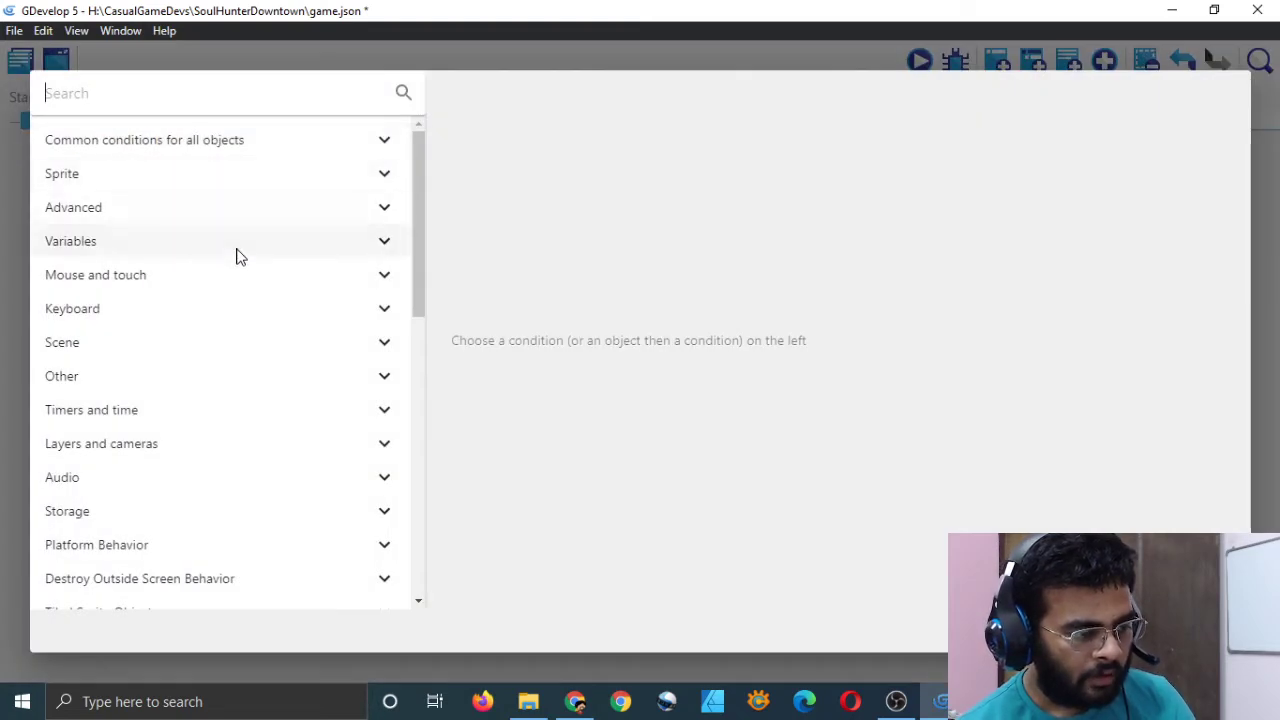
scroll(238, 262, down, 3)
scroll(237, 270, up, 3)
click(193, 285)
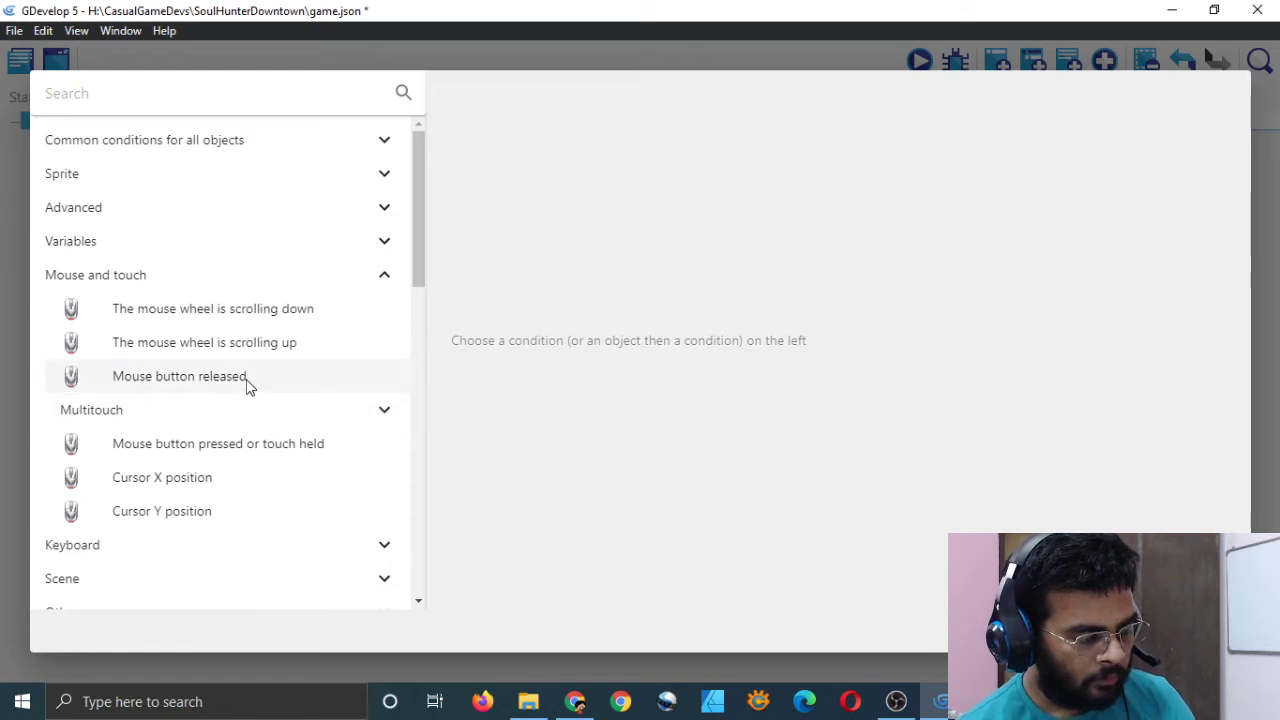
click(385, 413)
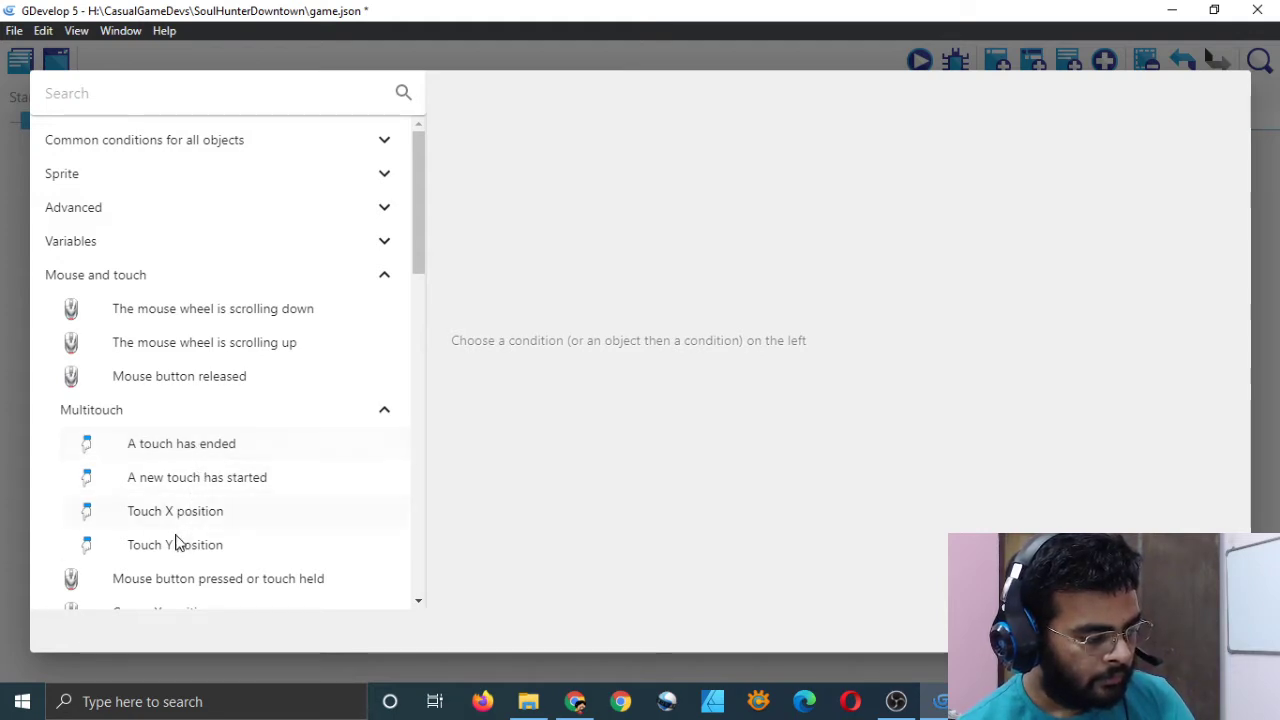
scroll(209, 560, down, 4)
scroll(190, 360, up, 1)
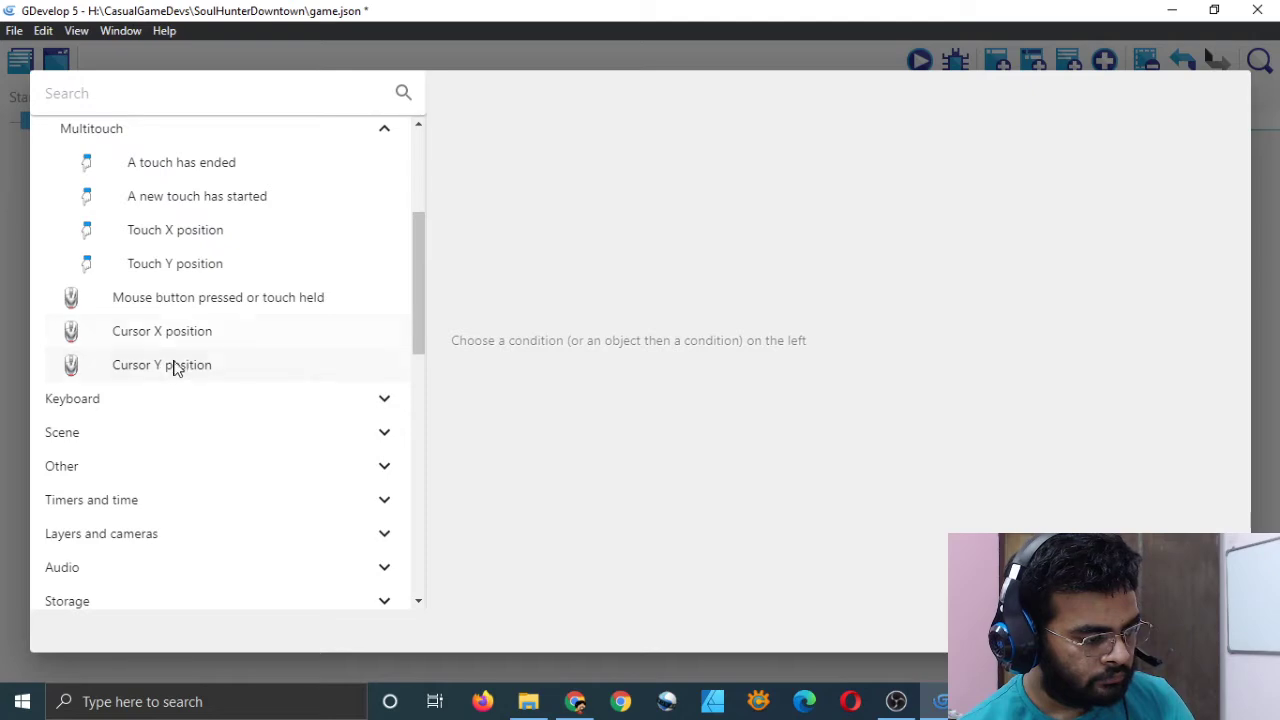
scroll(227, 507, down, 10)
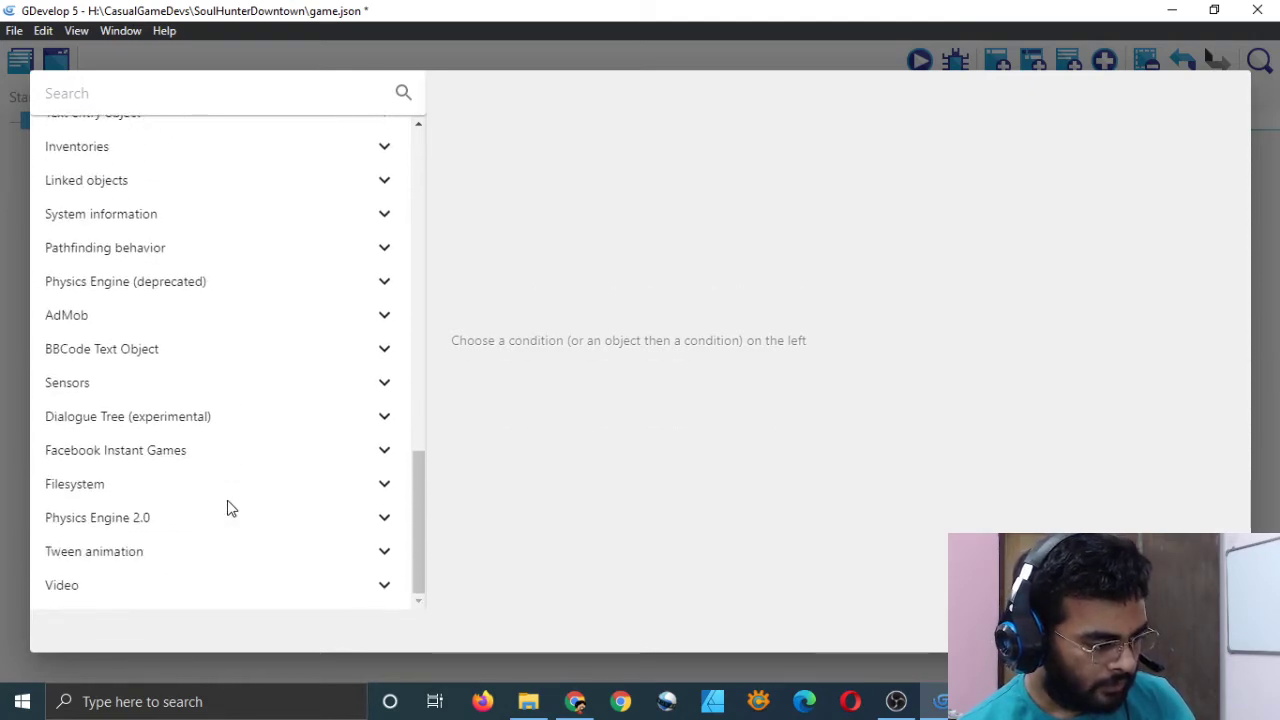
scroll(227, 507, up, 10)
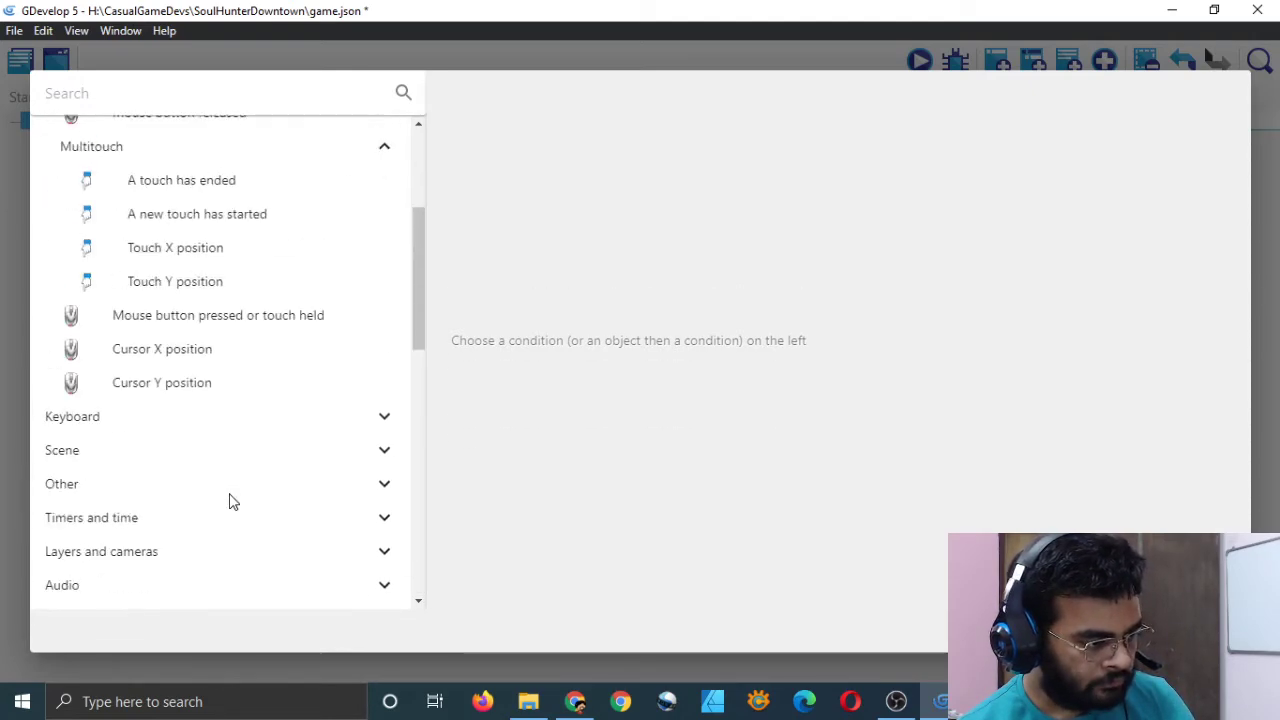
scroll(229, 500, down, 1)
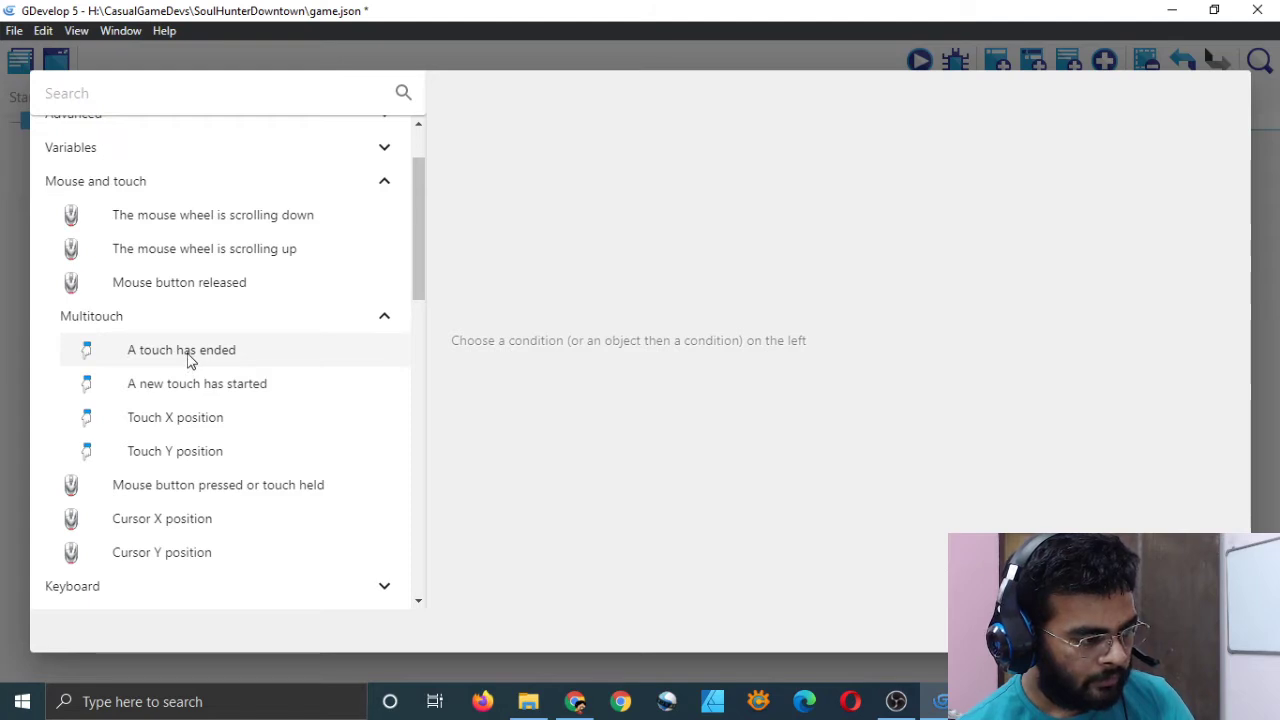
scroll(189, 357, up, 2)
scroll(178, 330, down, 2)
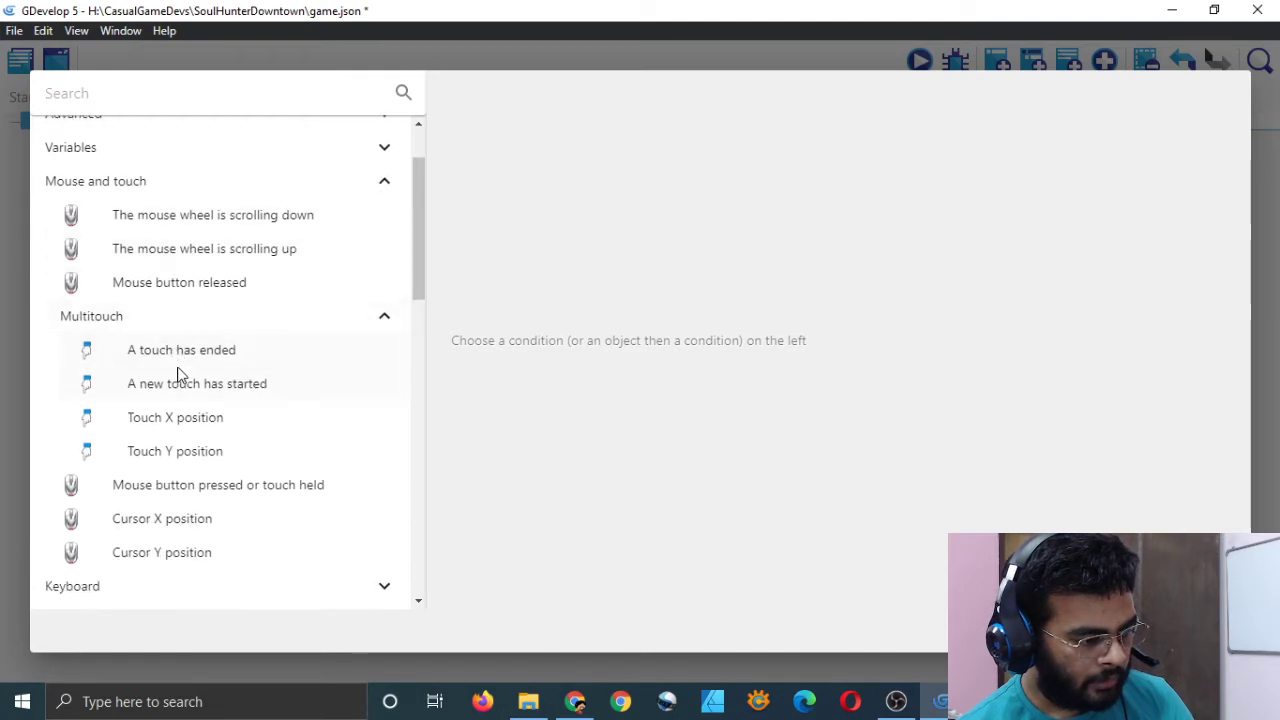
click(180, 363)
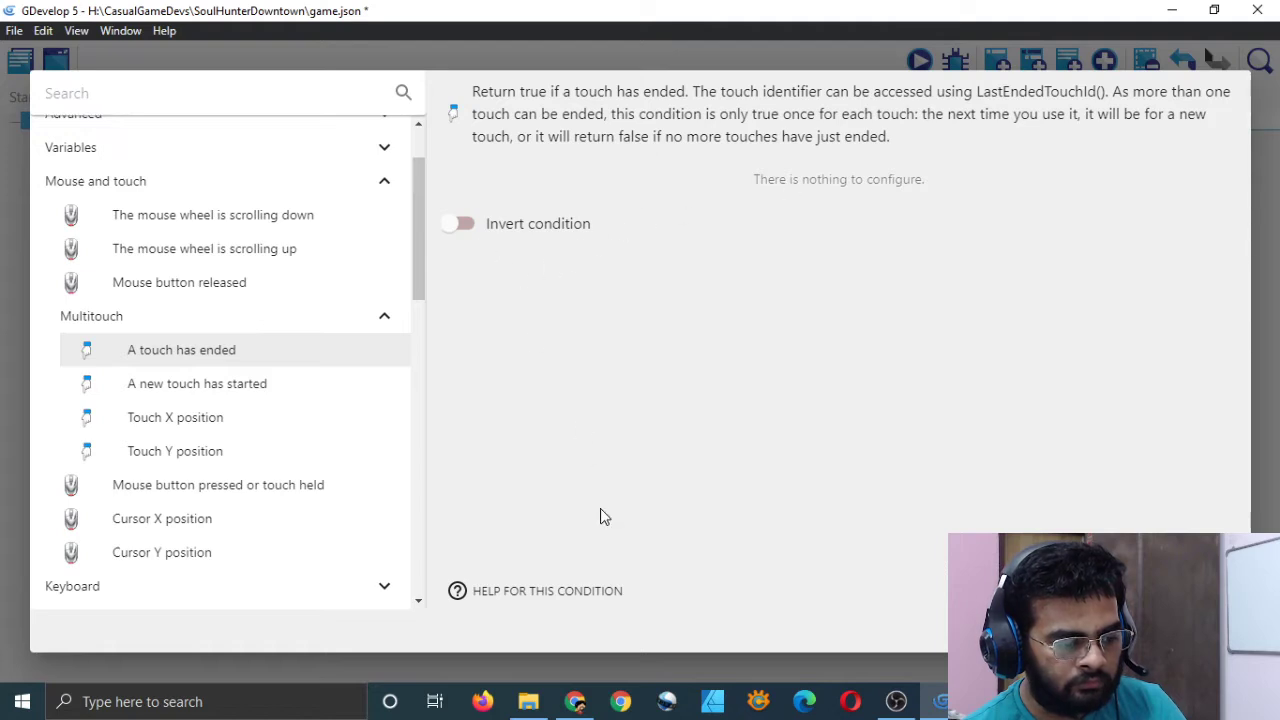
click(1205, 630)
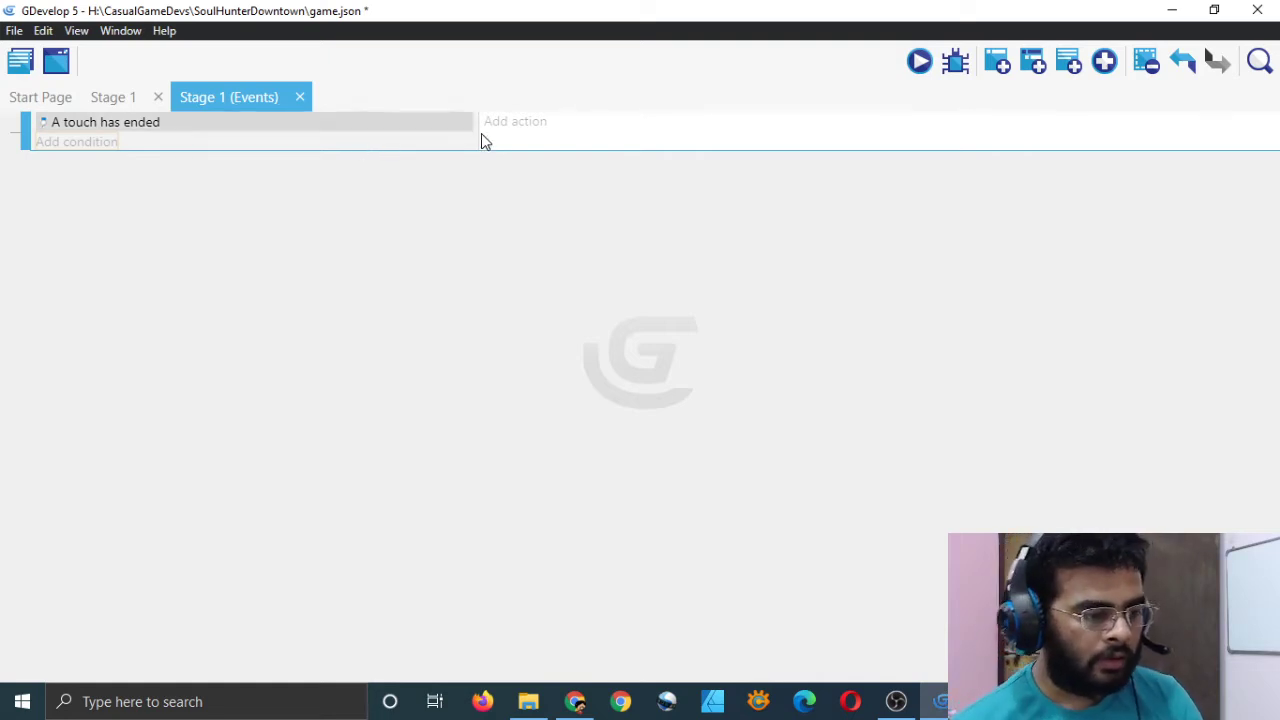
- Add the Platform Behavior action "Simulate jump key press" for NinjaGirl to the touch event
click(518, 125)
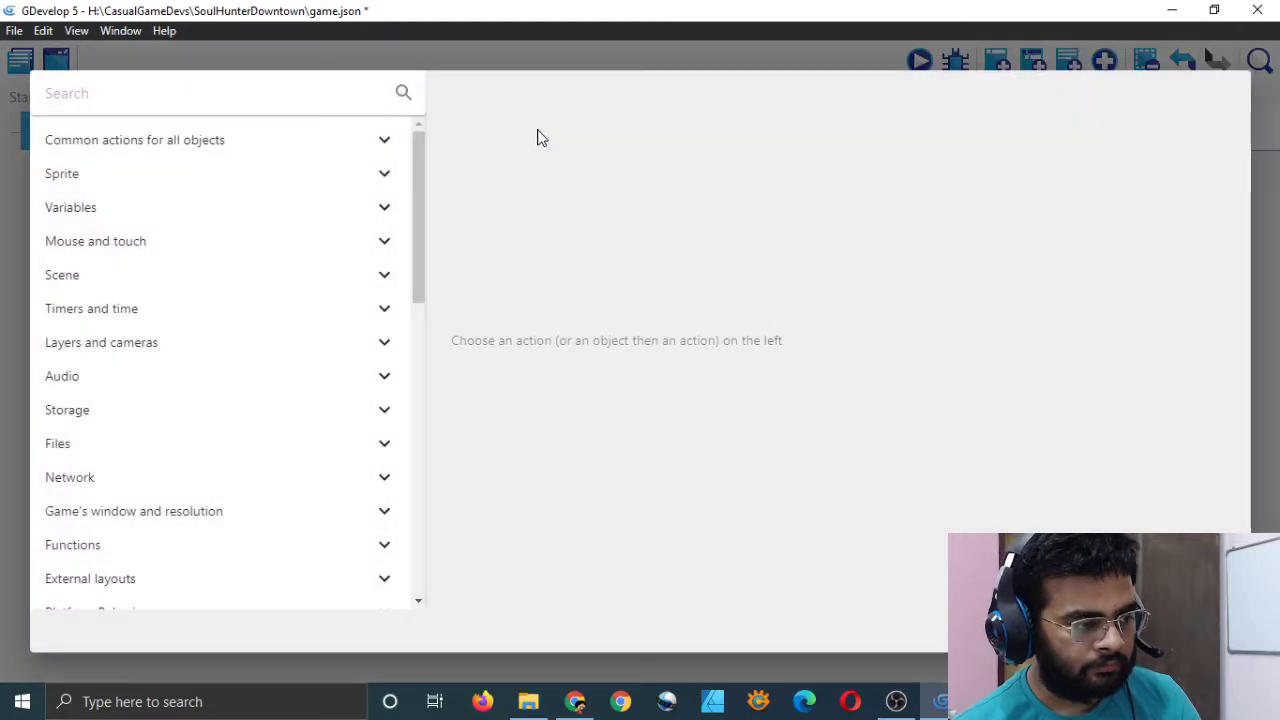
click(376, 189)
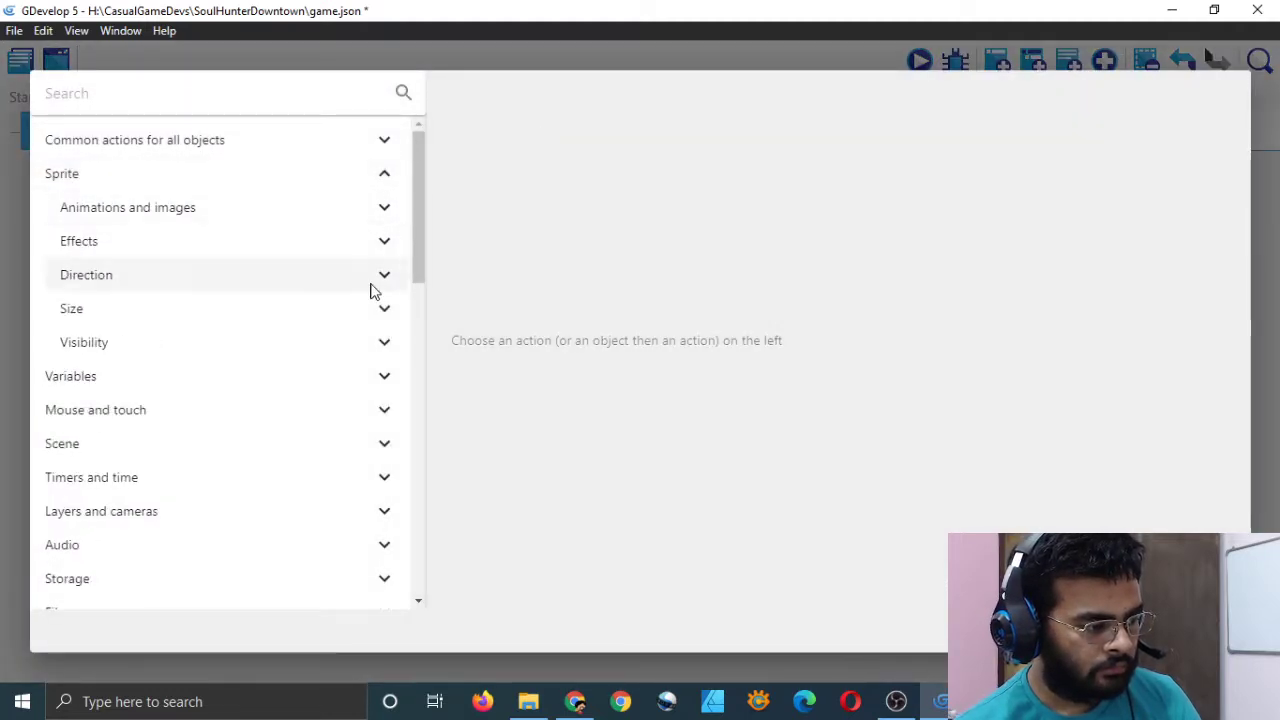
click(383, 175)
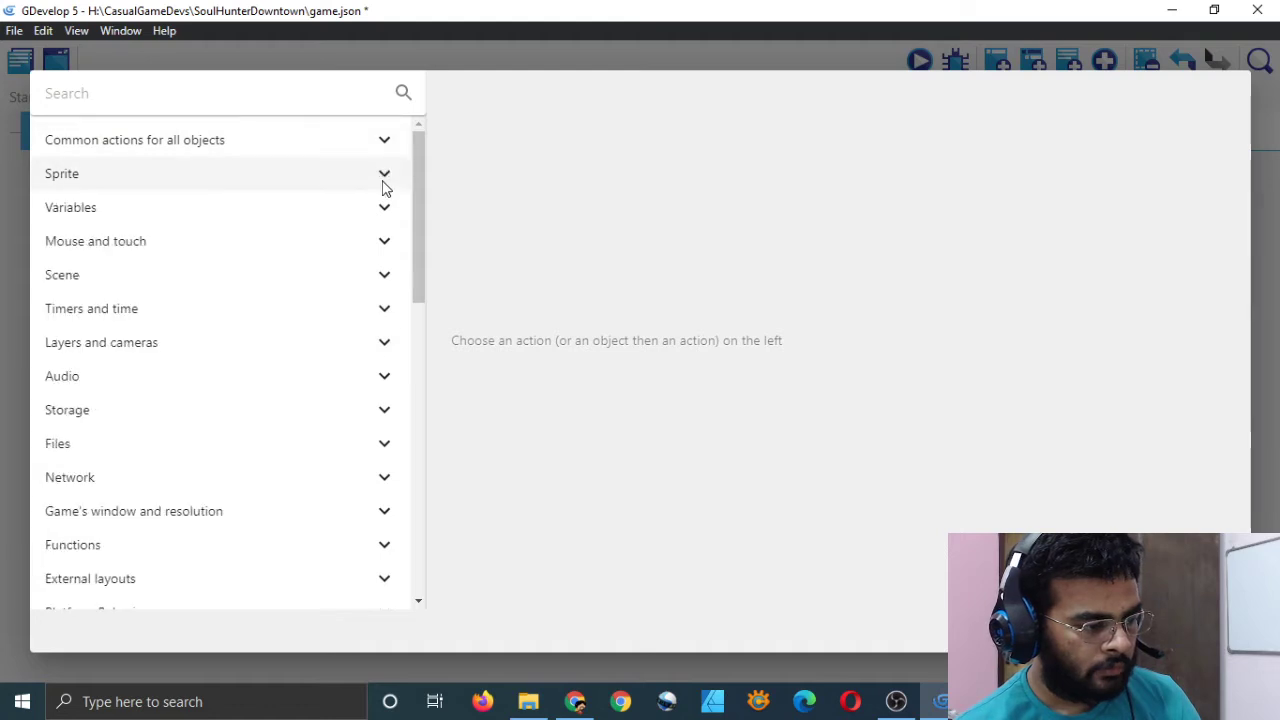
scroll(312, 370, down, 10)
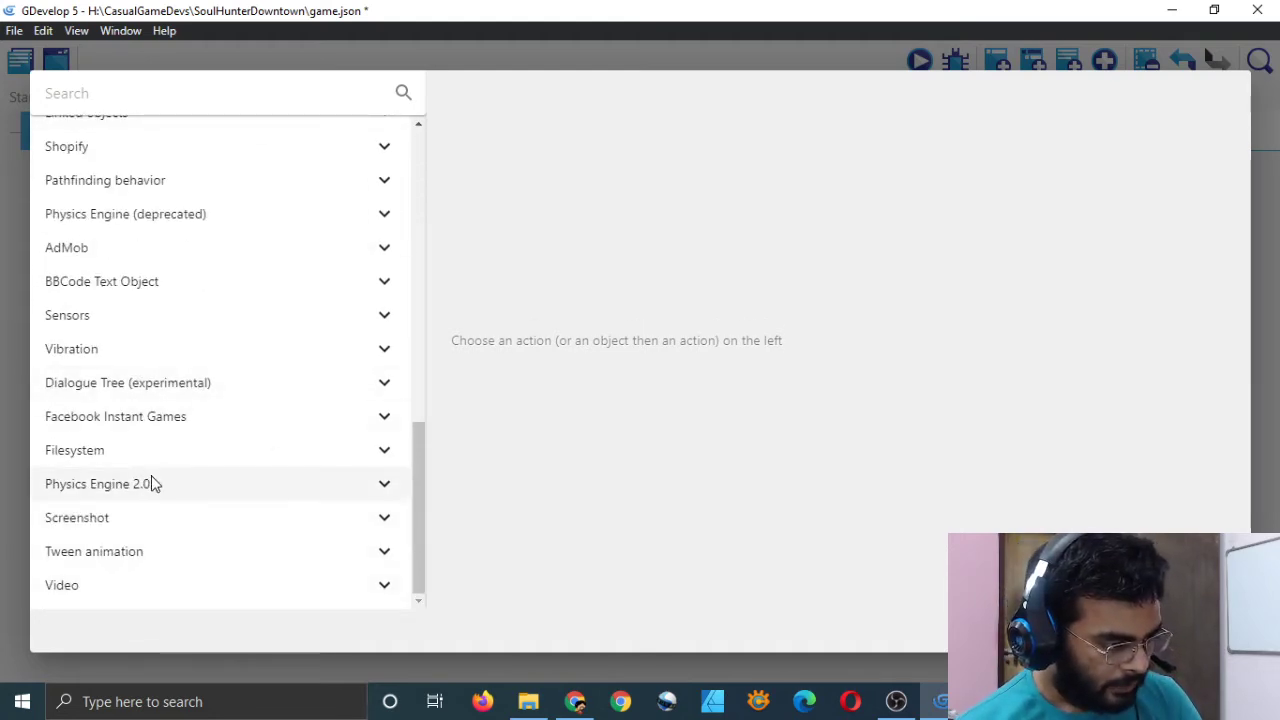
scroll(200, 266, up, 1)
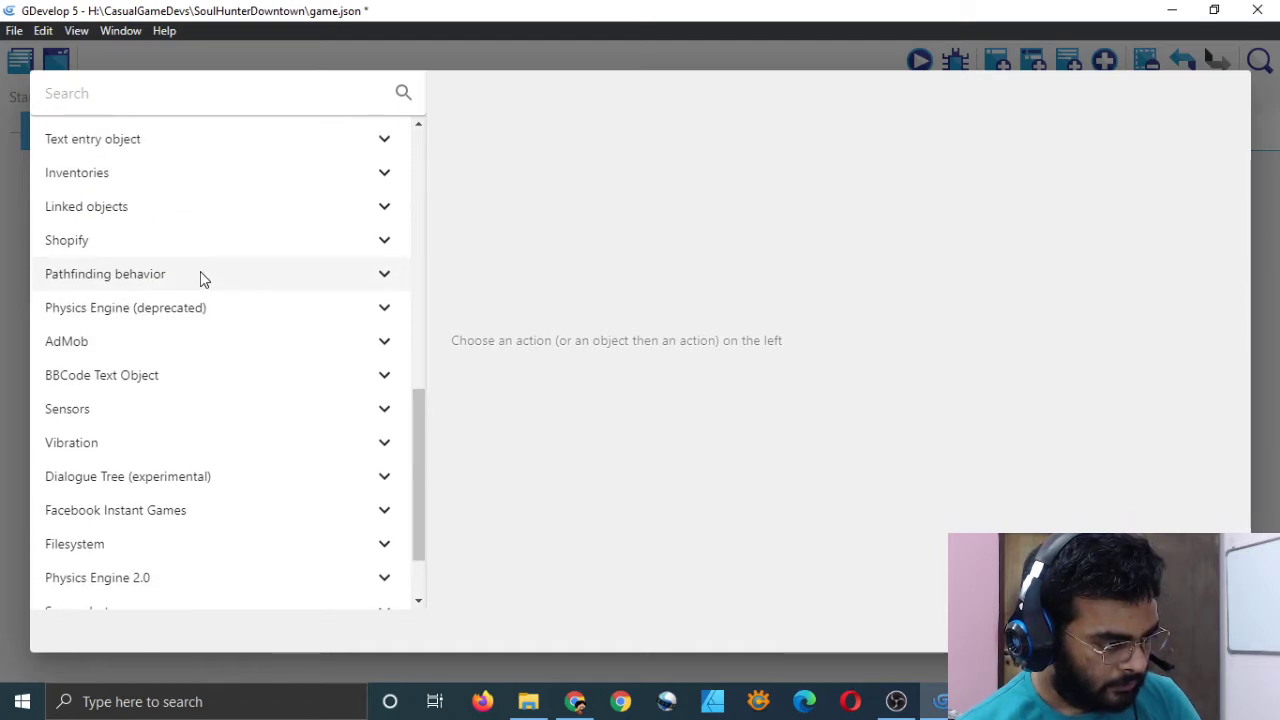
scroll(200, 278, up, 2)
scroll(200, 278, up, 2)
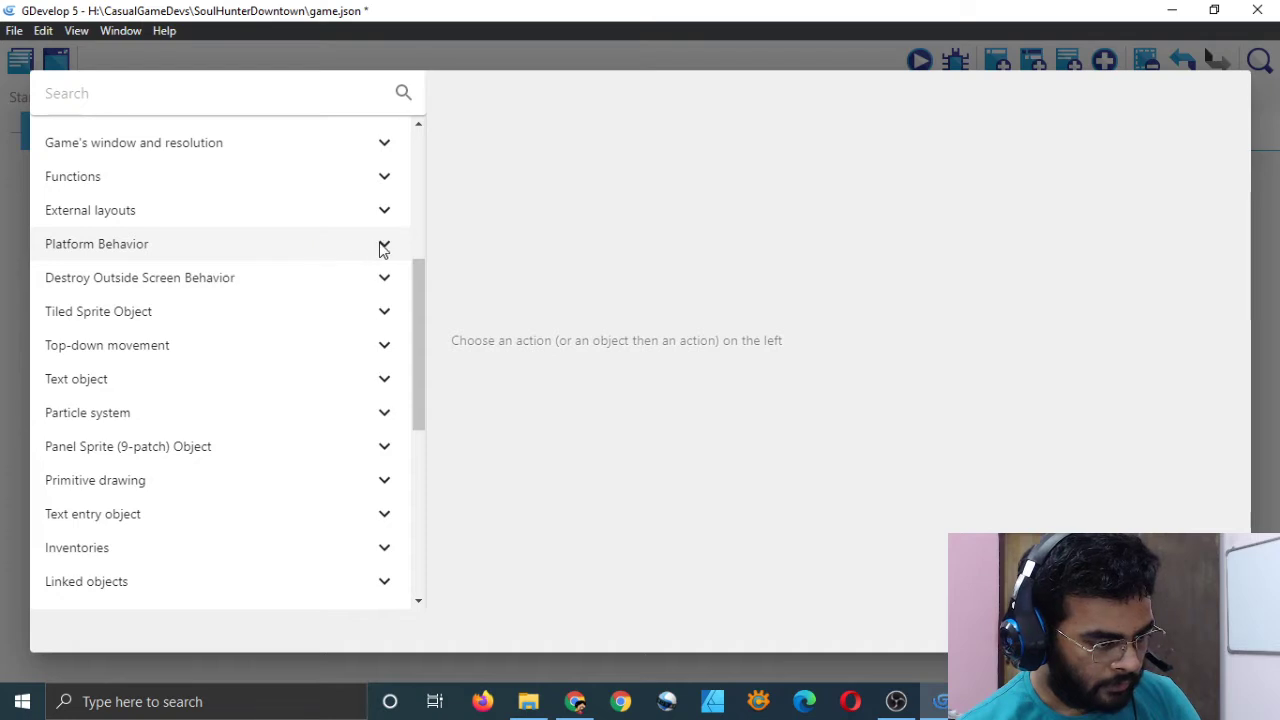
click(383, 246)
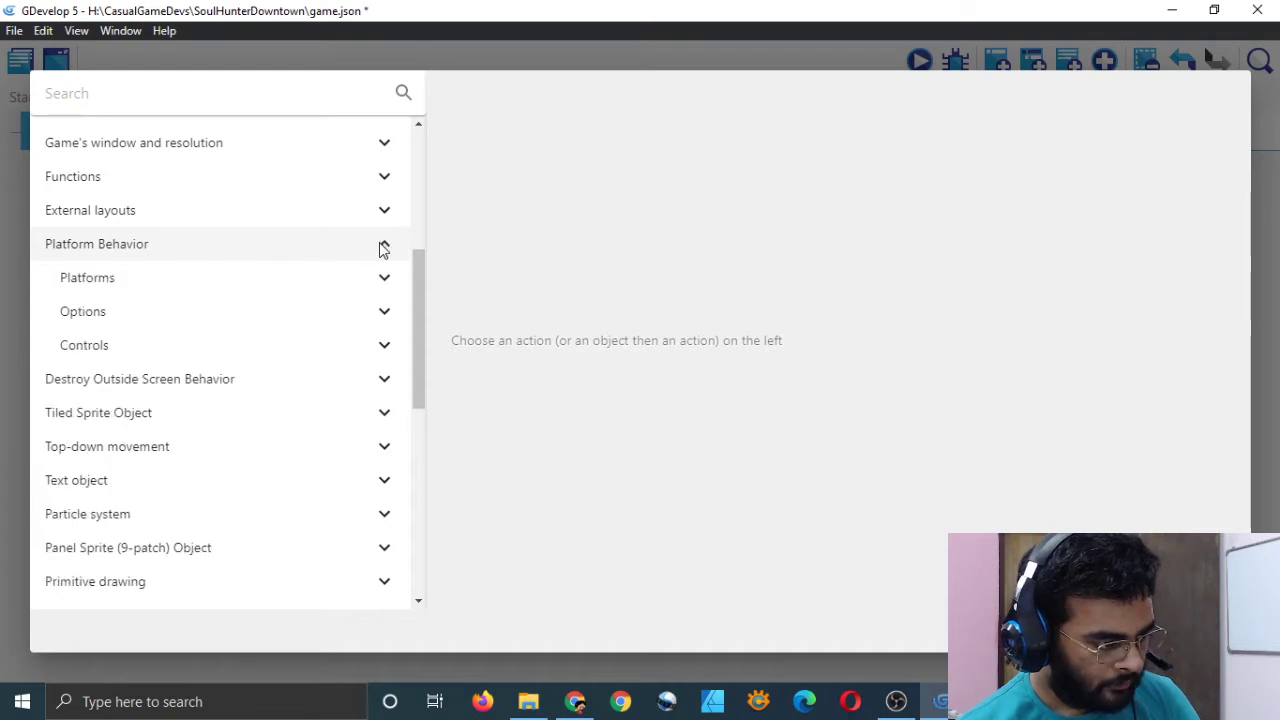
click(385, 345)
scroll(244, 412, down, 2)
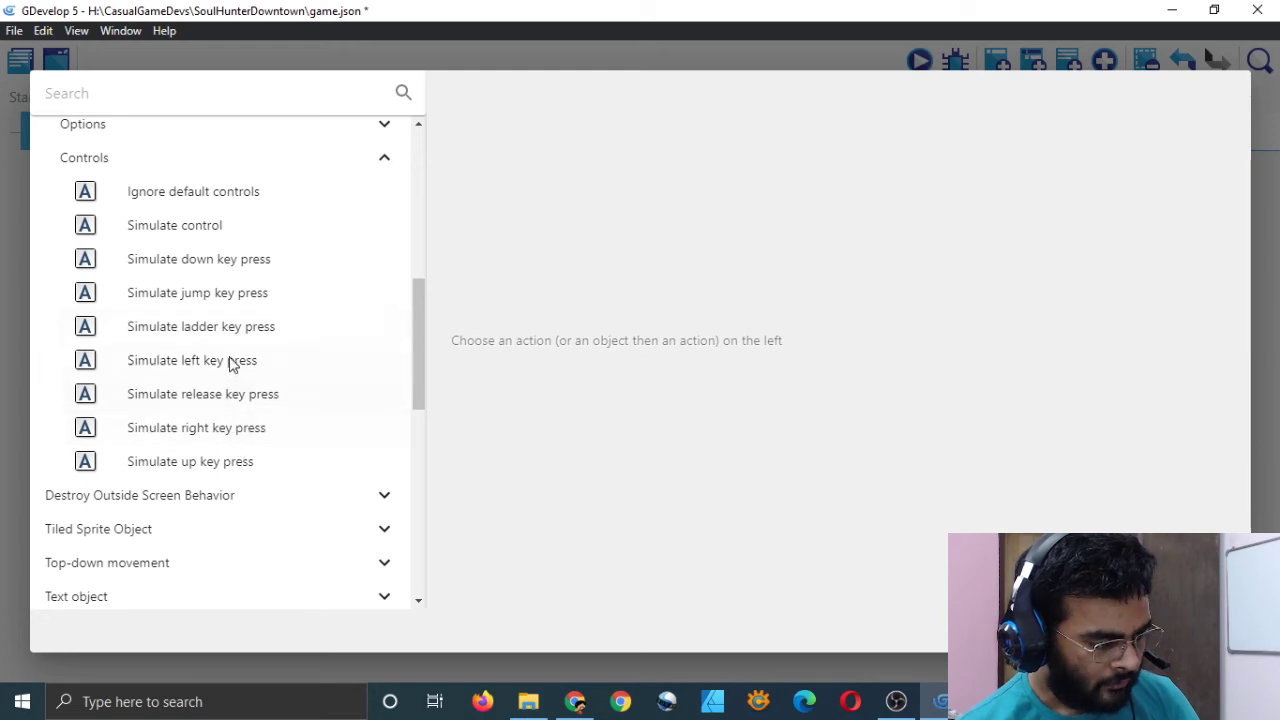
click(224, 296)
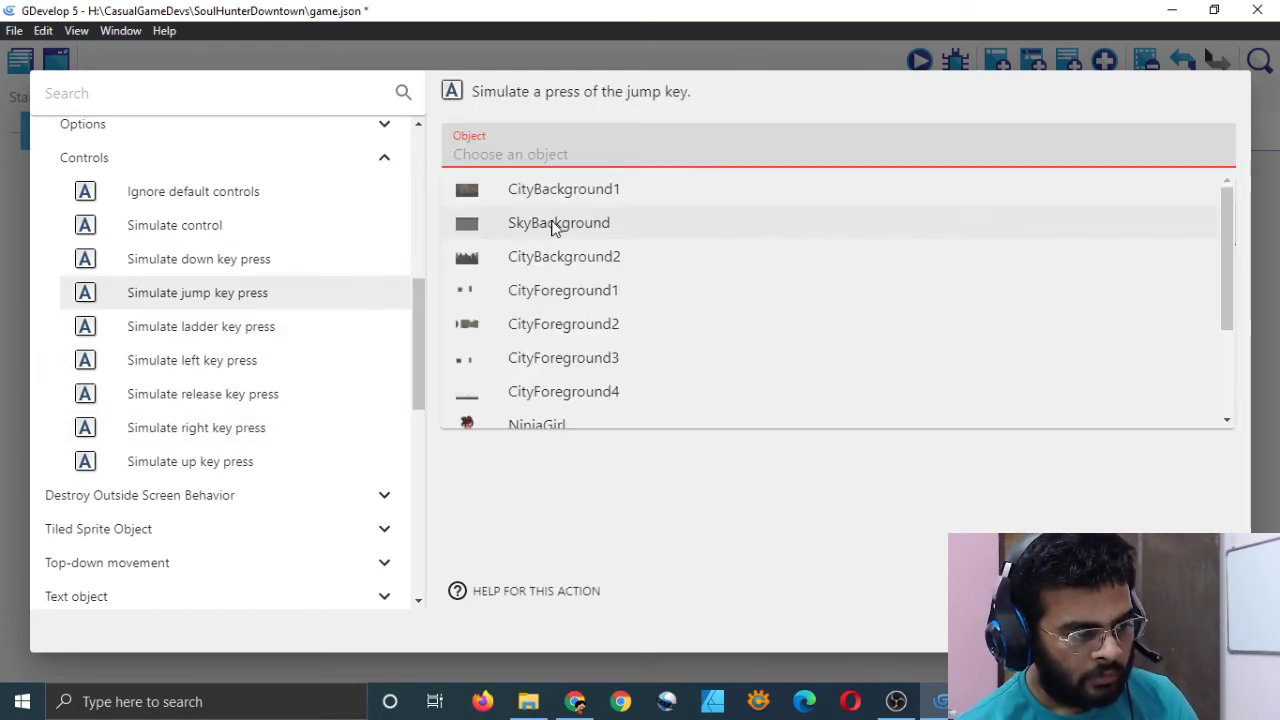
scroll(557, 257, down, 1)
click(538, 280)
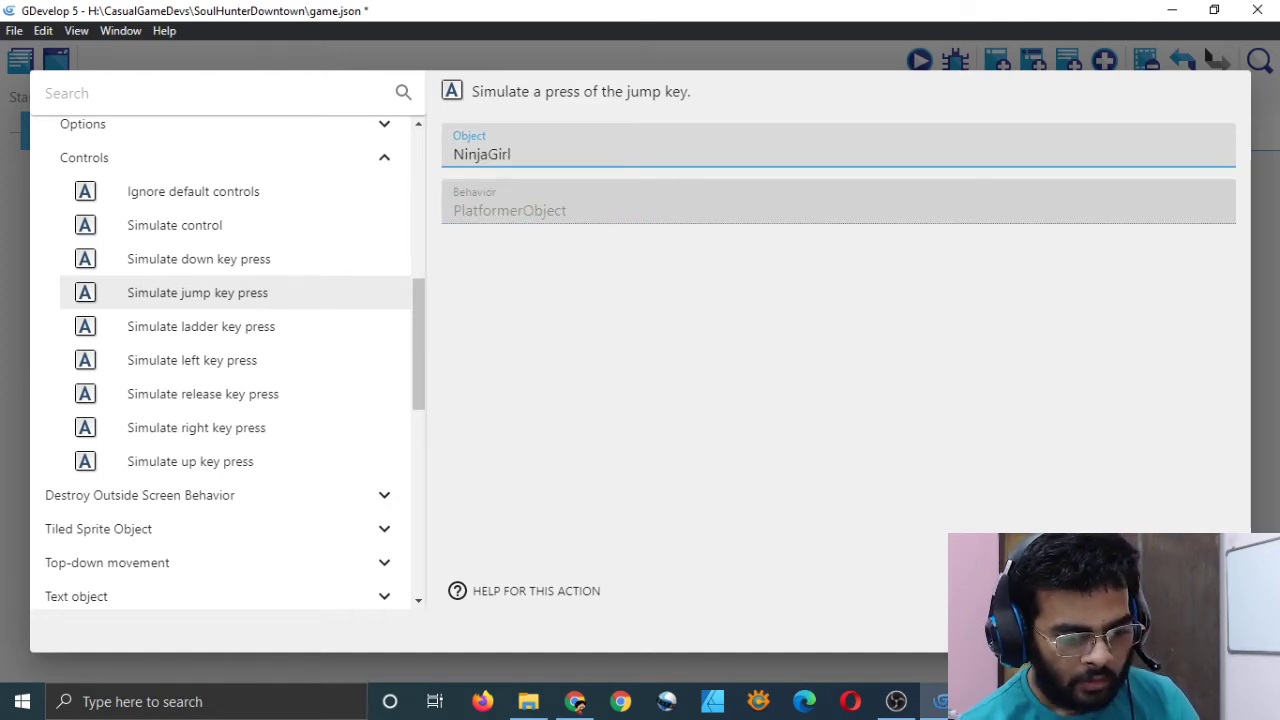
click(1200, 628)
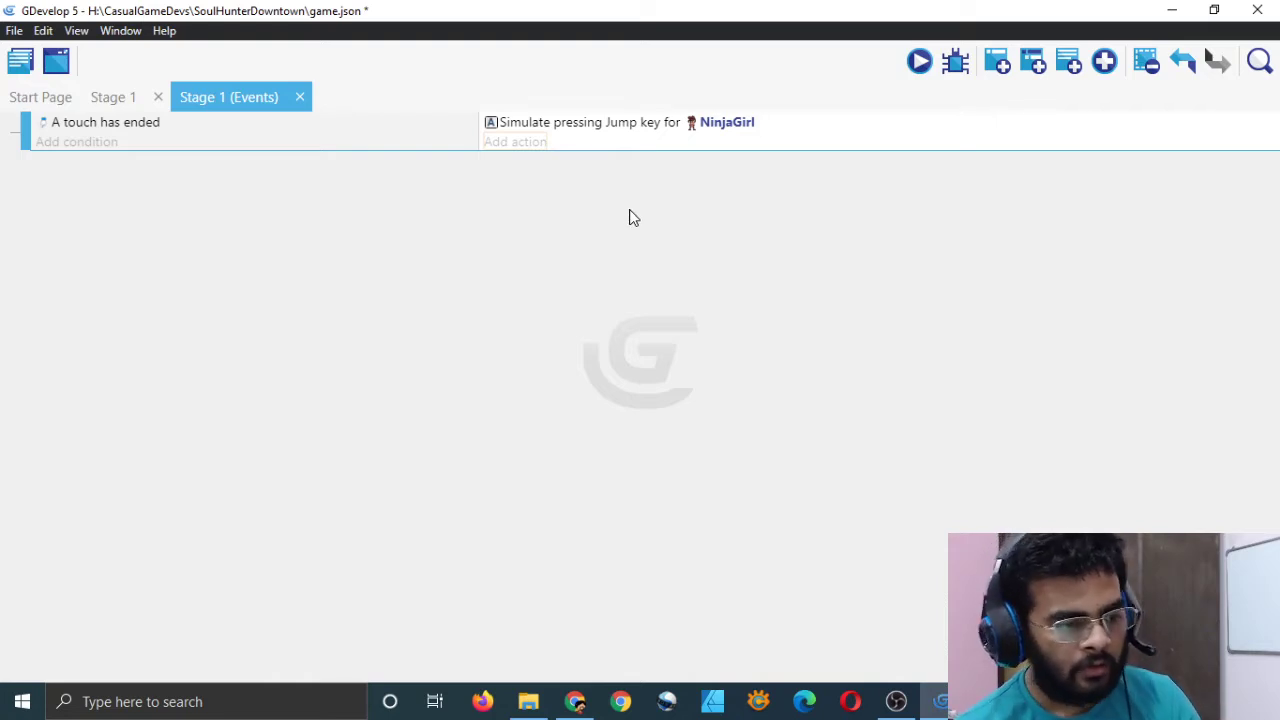
- Start a second action for the touch event and list the sprite actions for animations and images
click(528, 143)
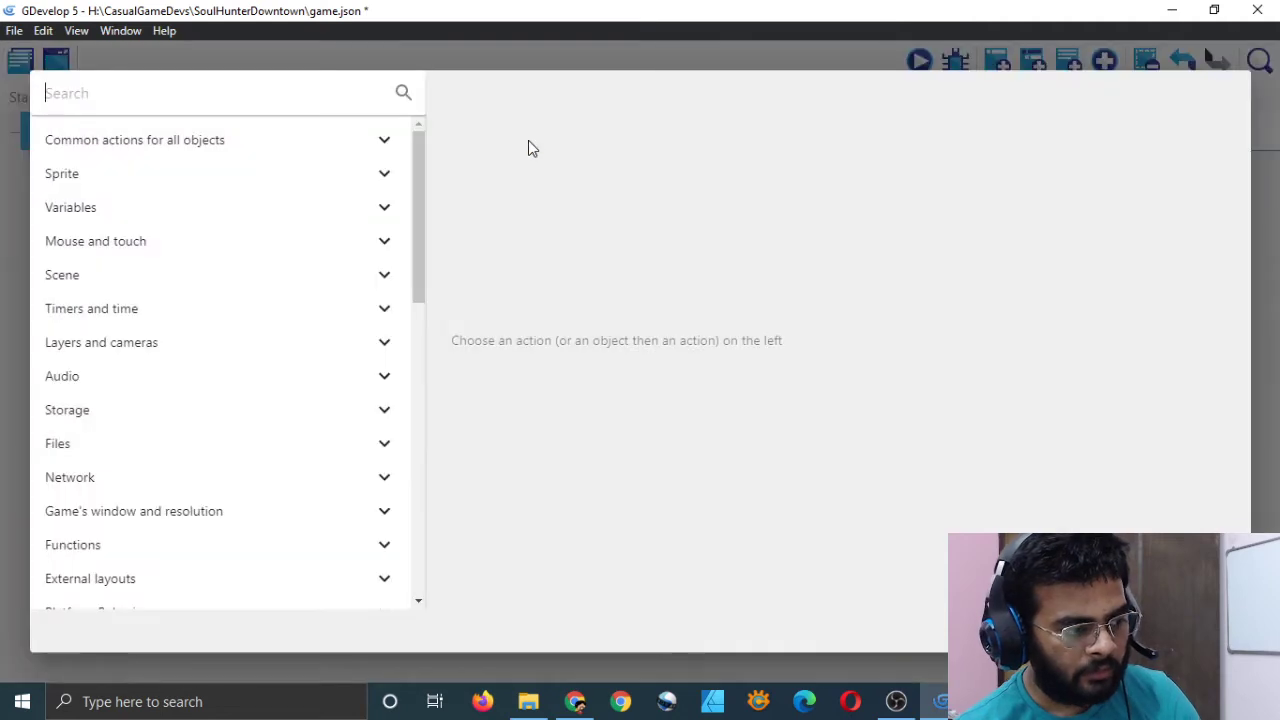
click(385, 176)
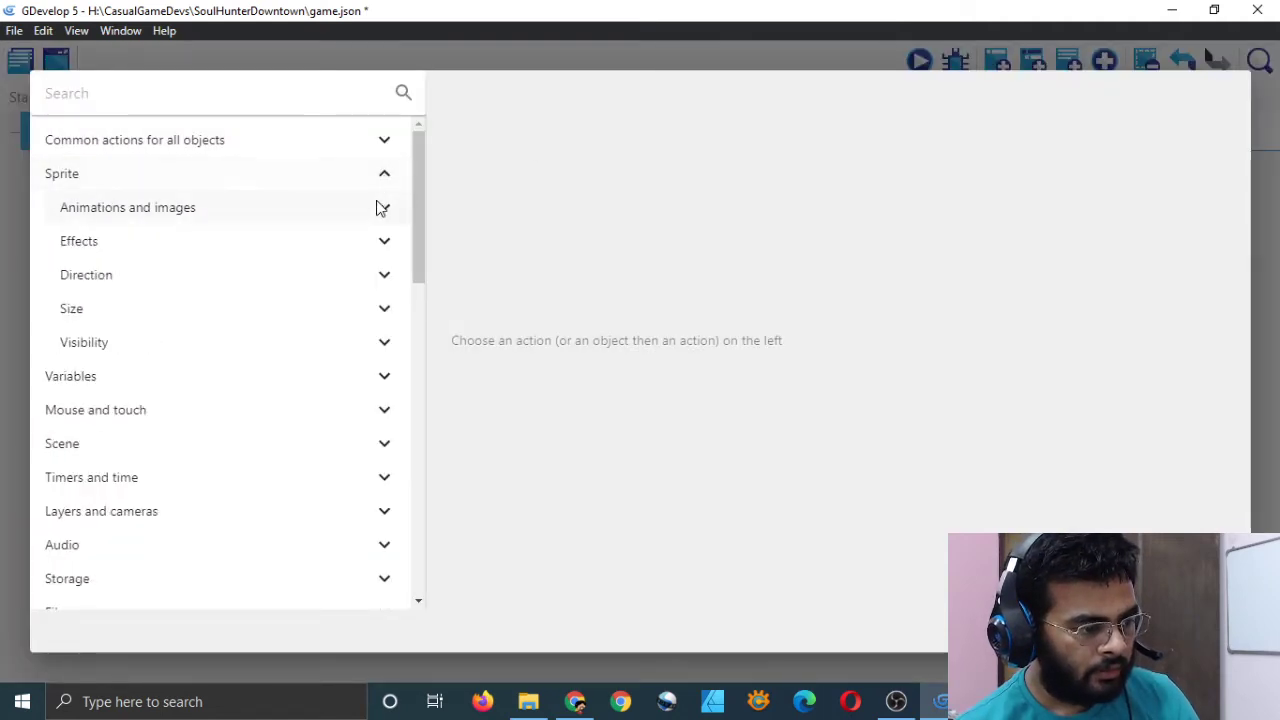
click(382, 207)
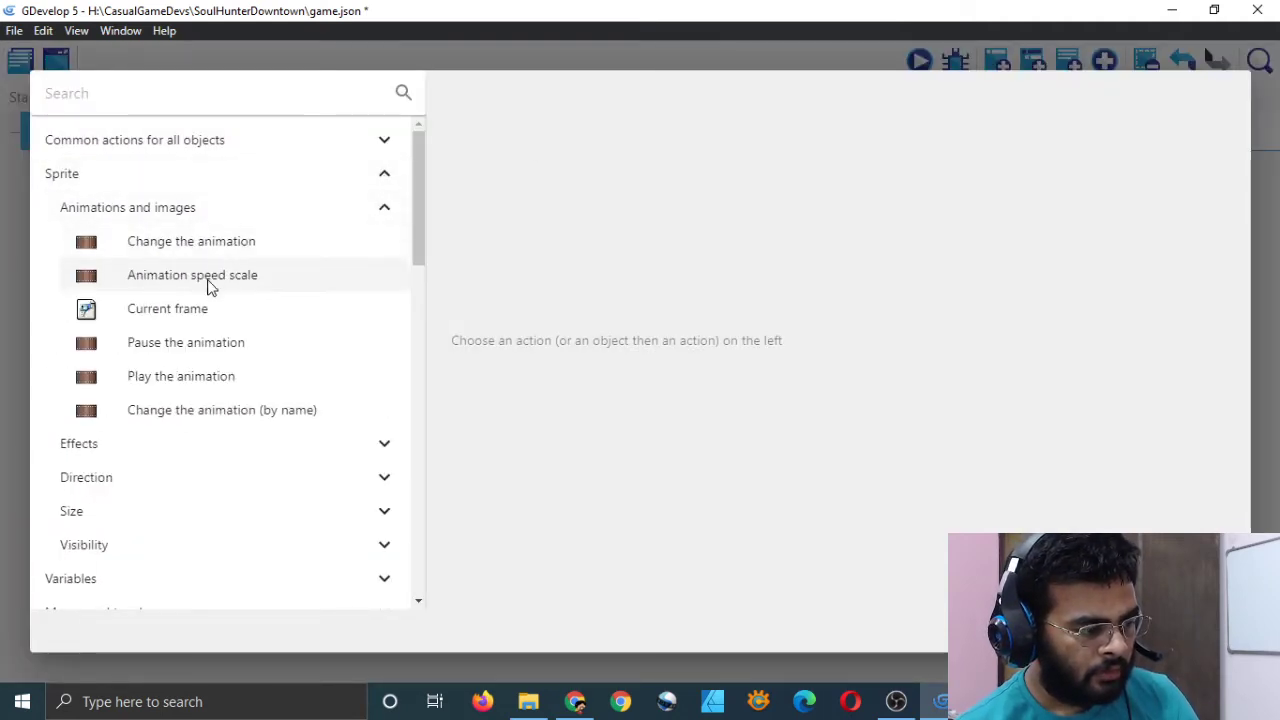
click(181, 380)
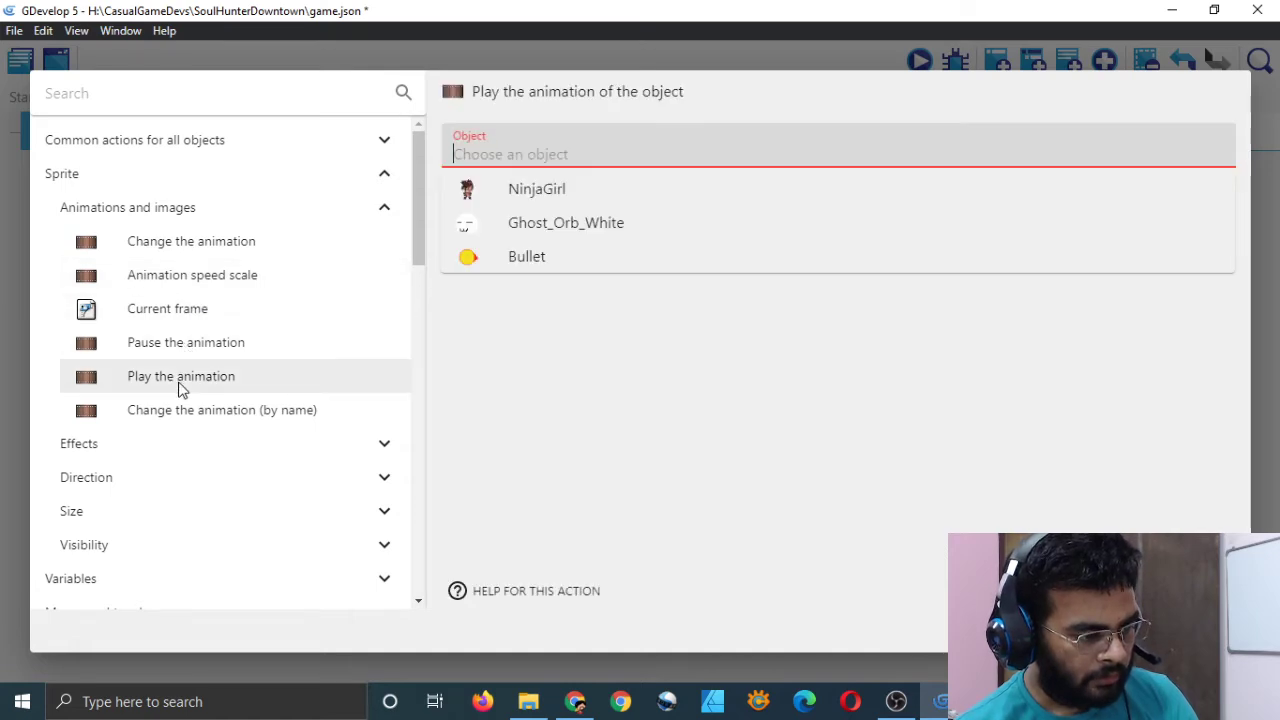
click(514, 192)
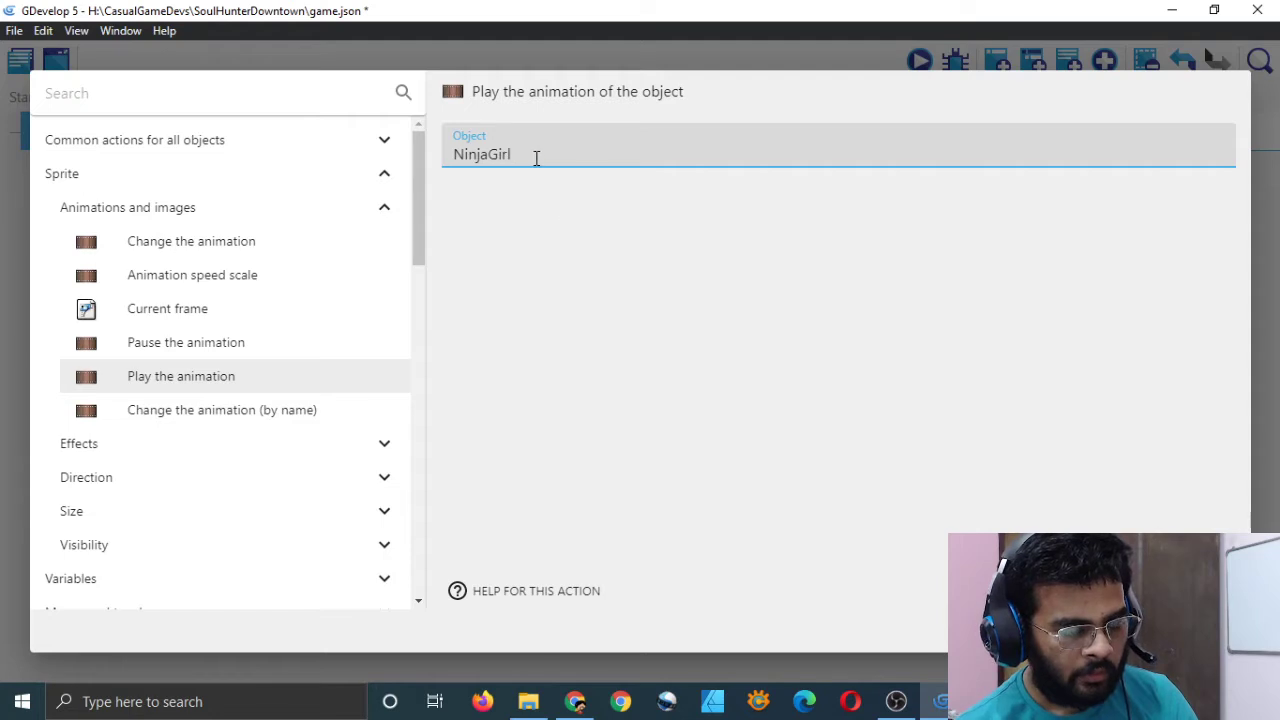
click(536, 158)
key(ctrl+a)
key(BackSpace)
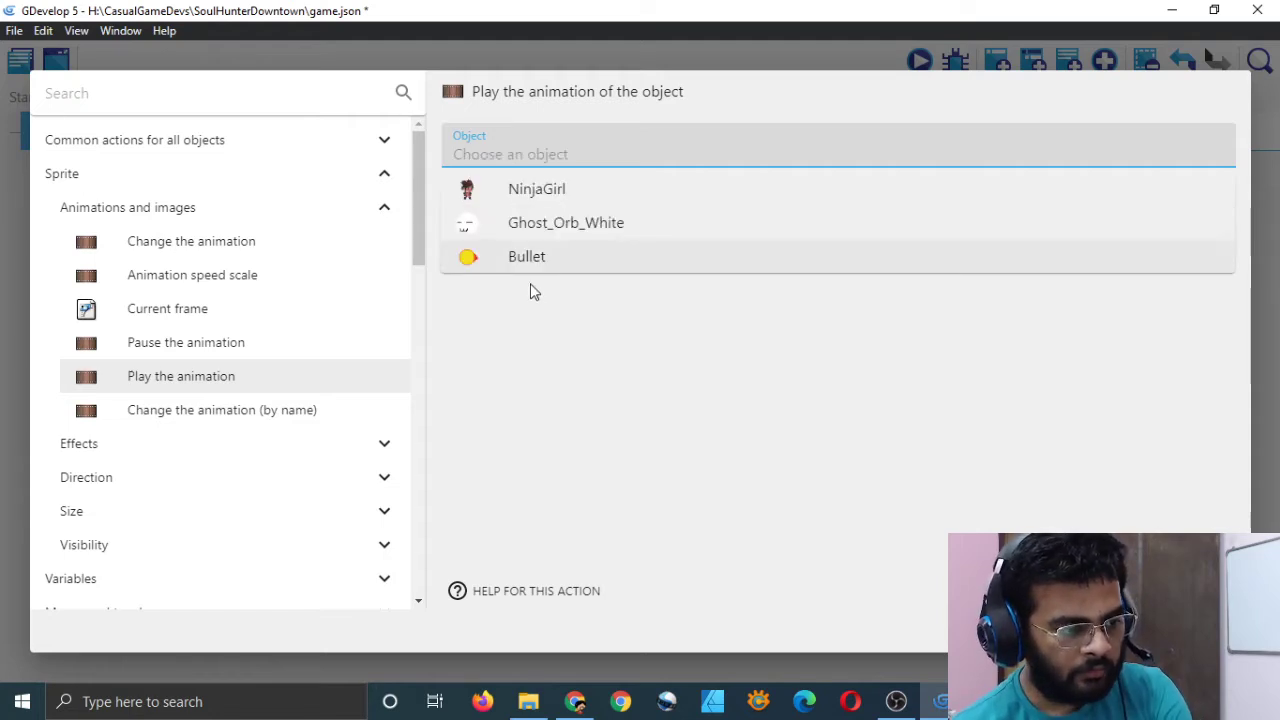
click(520, 366)
click(516, 150)
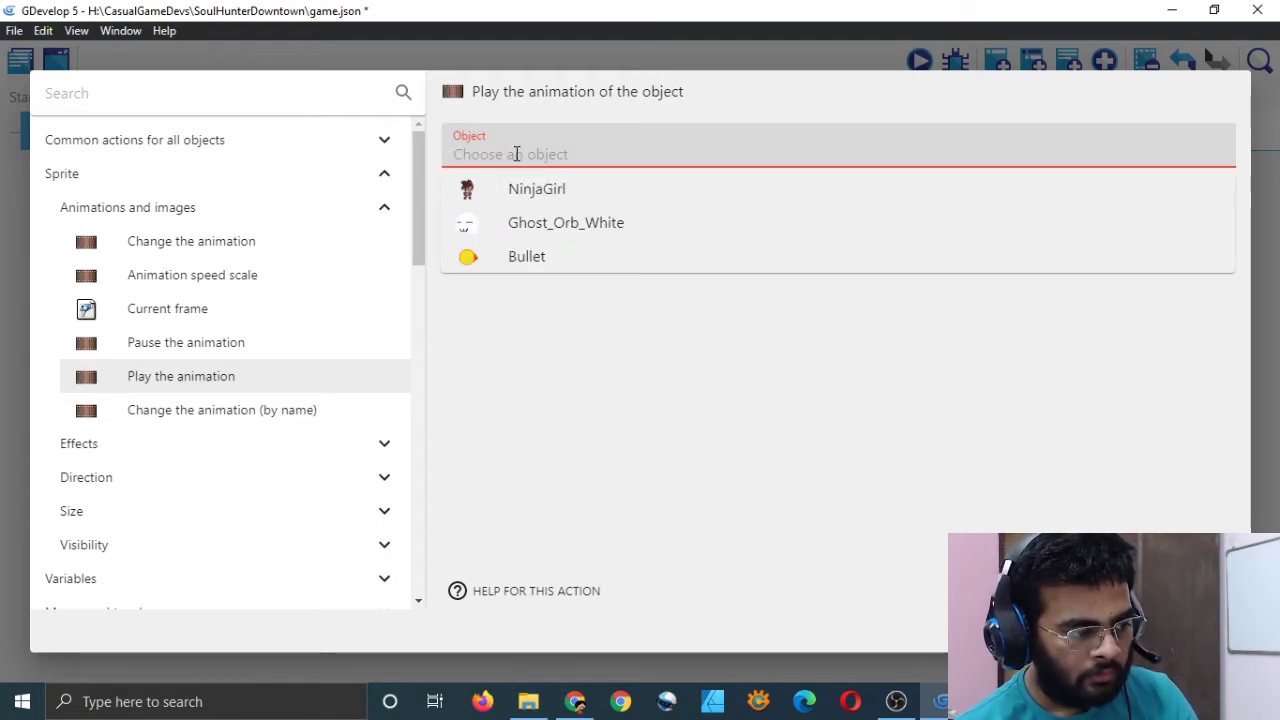
click(540, 196)
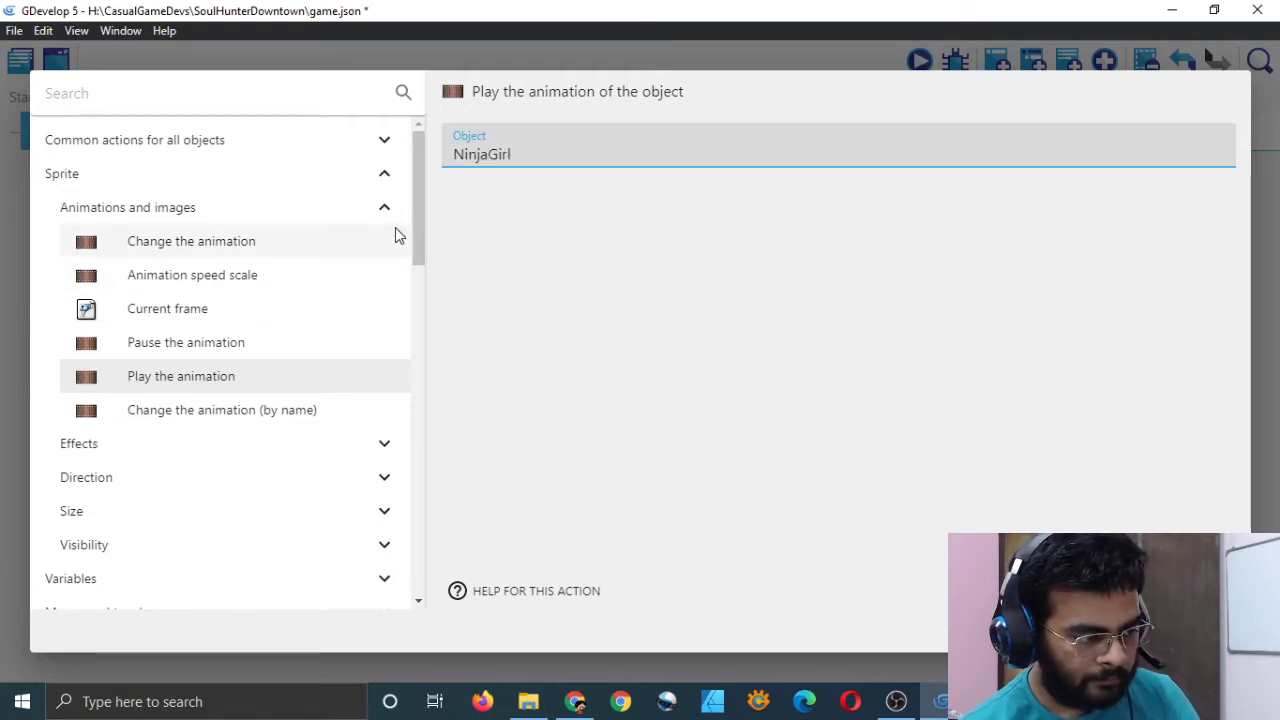
click(252, 256)
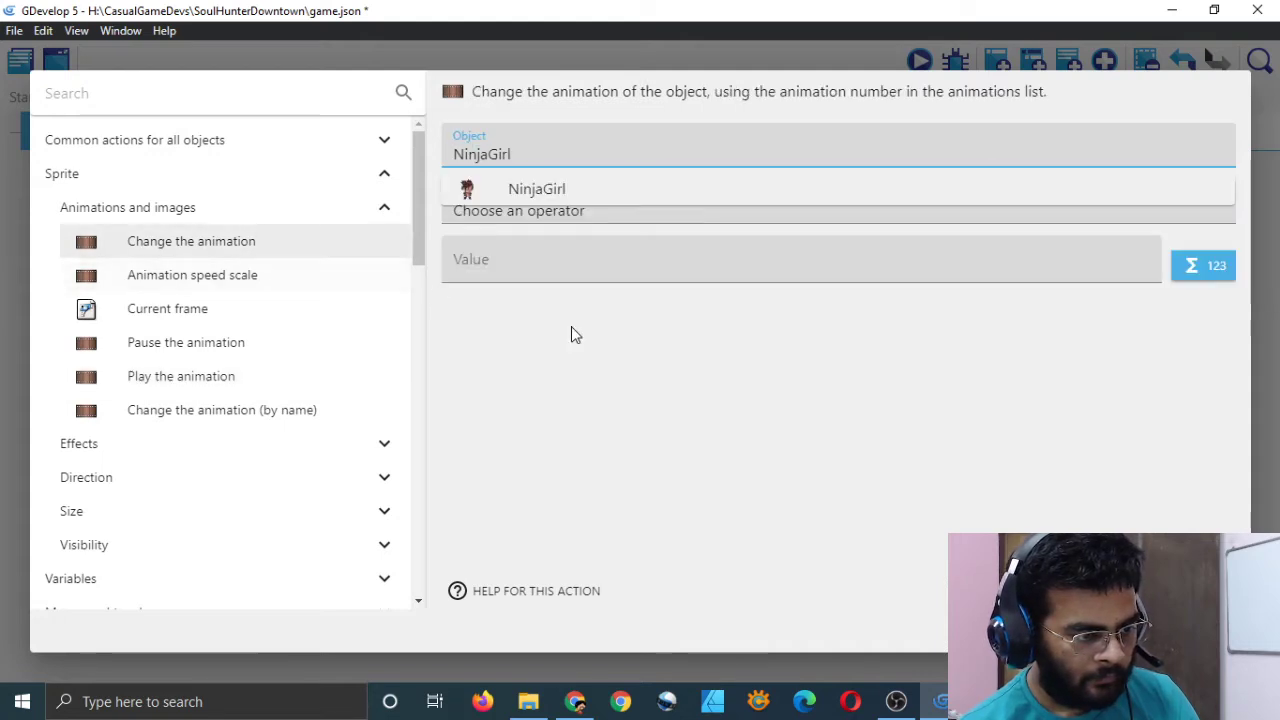
click(534, 151)
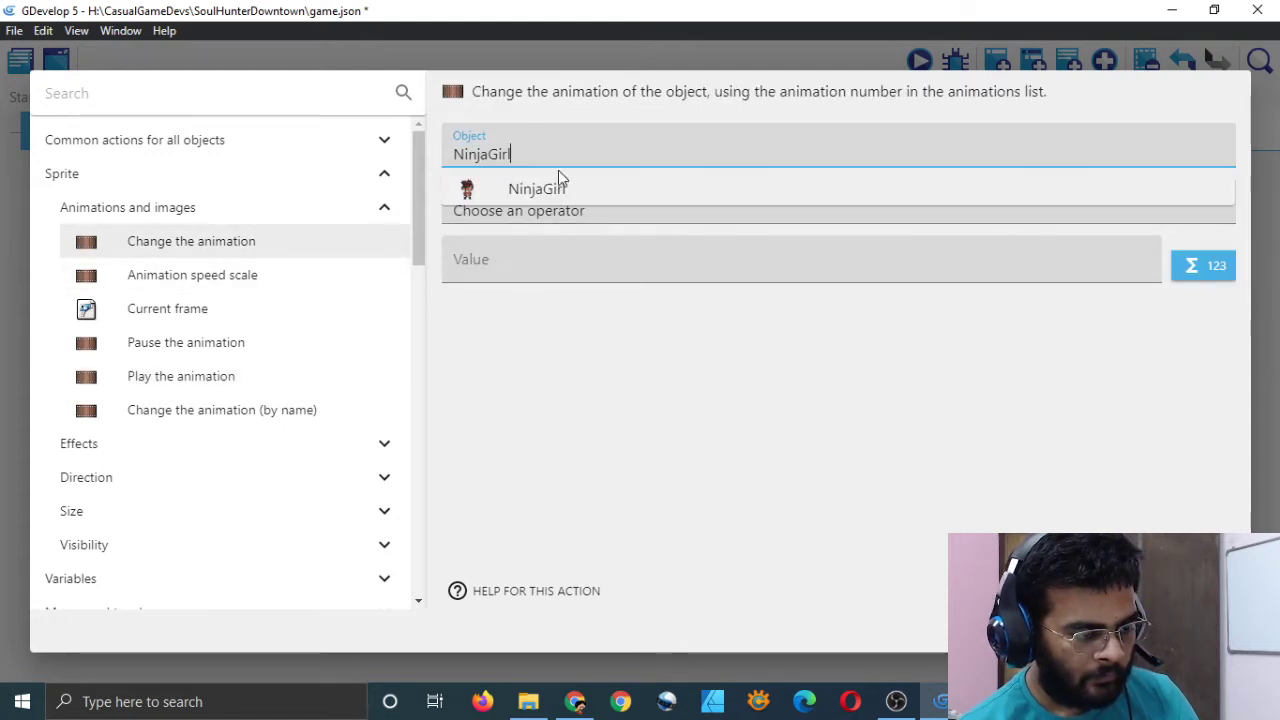
click(557, 186)
click(602, 218)
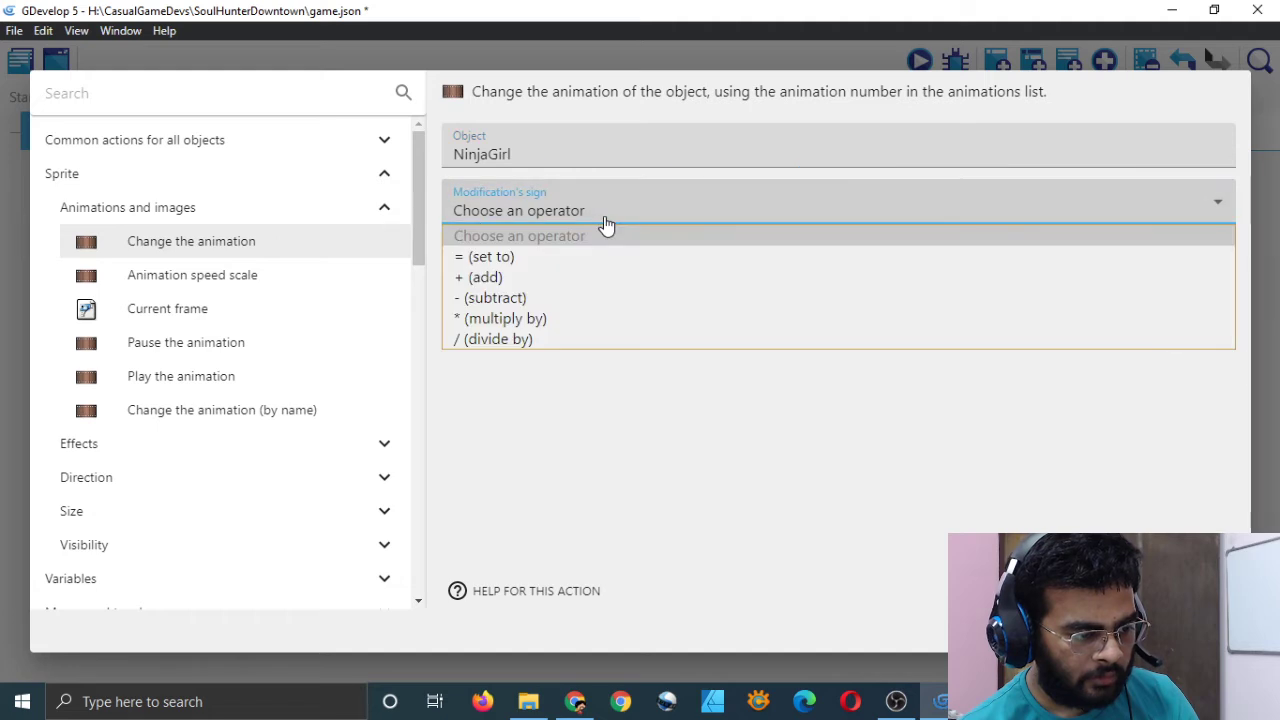
click(556, 258)
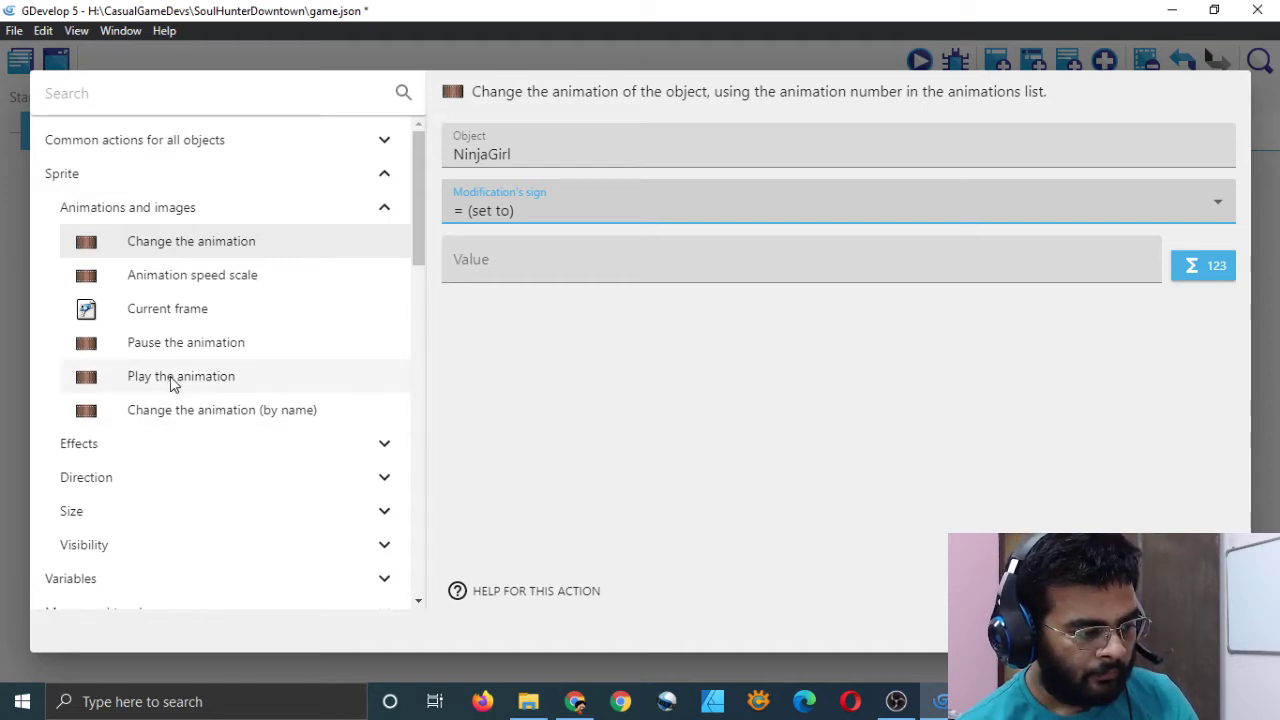
key(Escape)
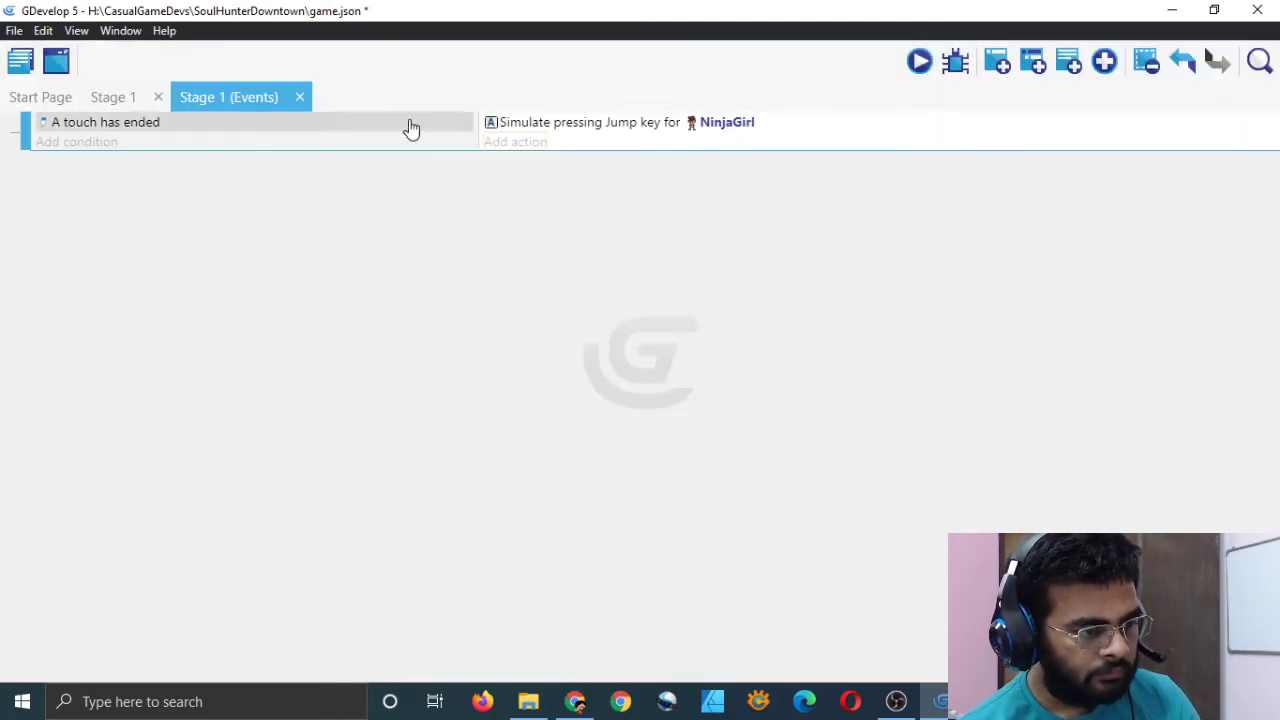
- Add the sprite action "Change the animation (by name)" to the touch event, setting NinjaGirl's animation to "Jump"
click(541, 146)
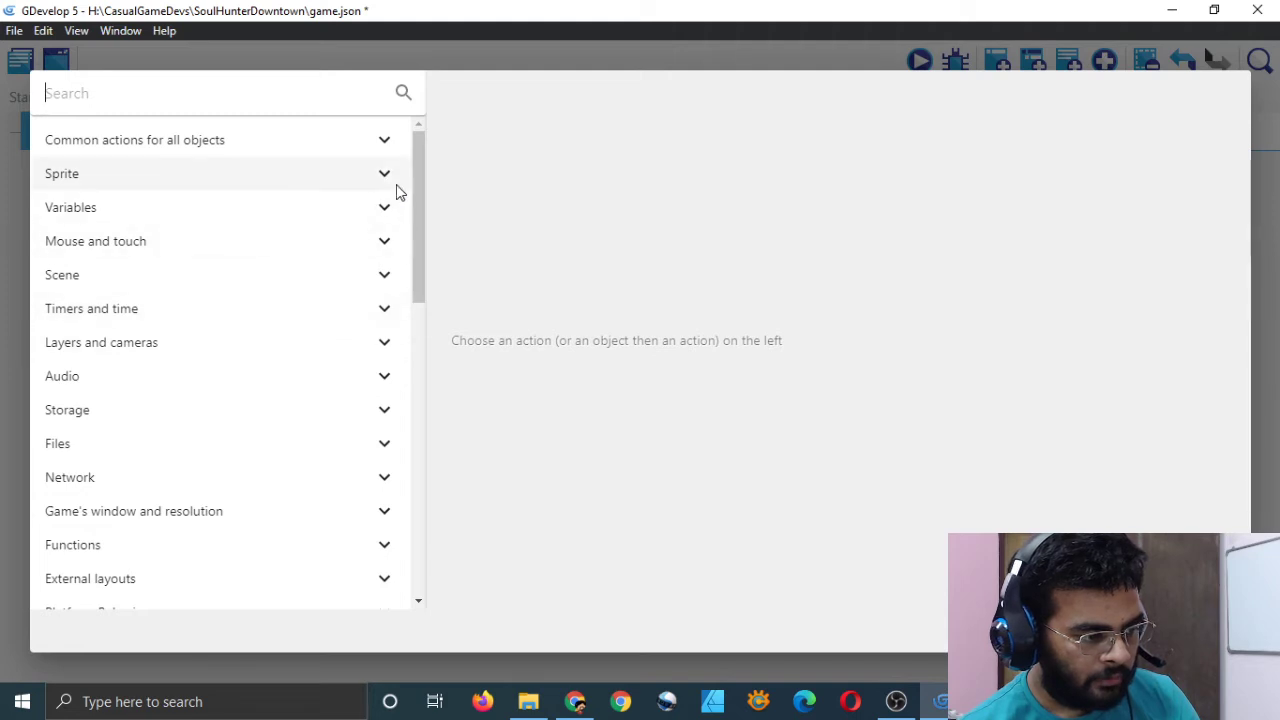
click(375, 178)
click(255, 210)
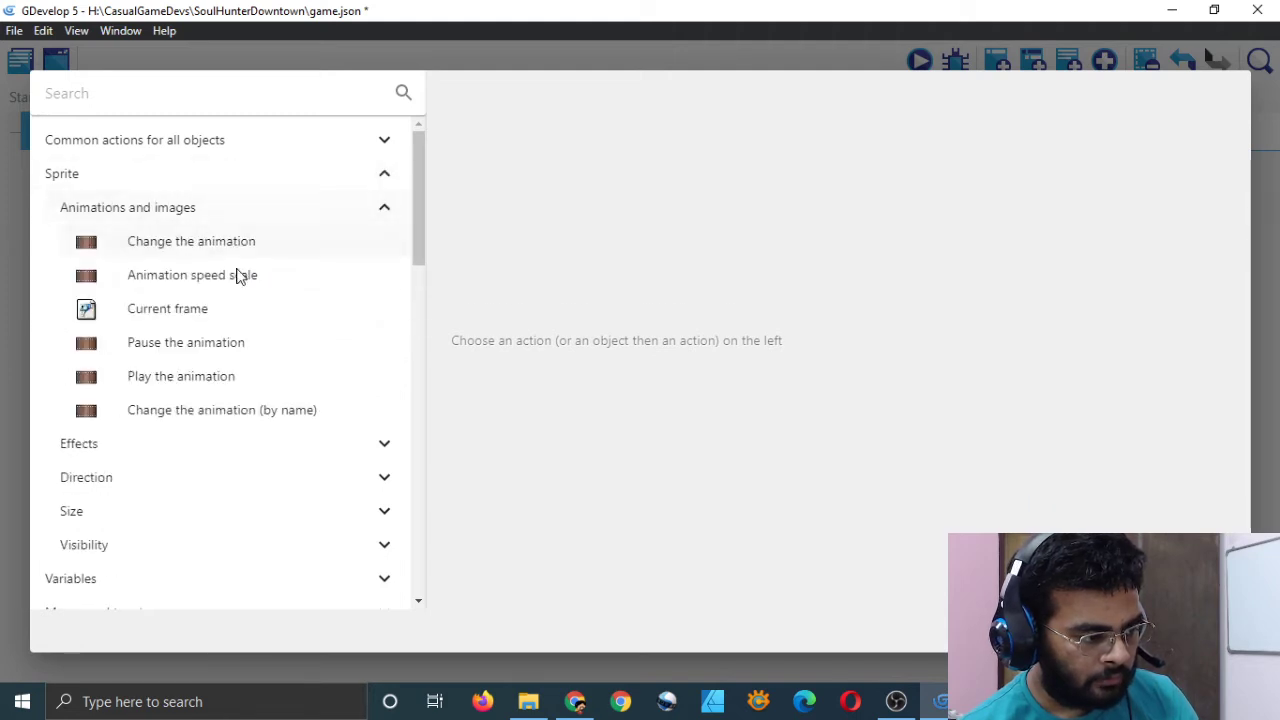
click(200, 418)
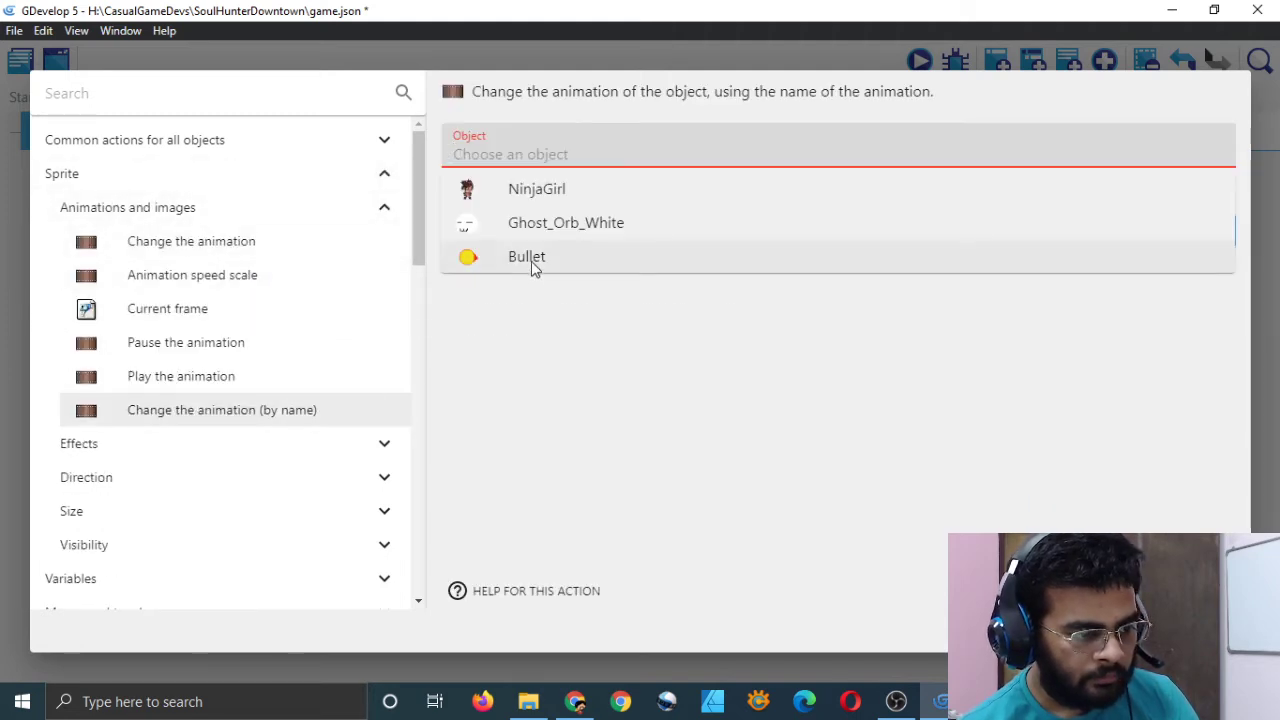
click(529, 186)
click(653, 212)
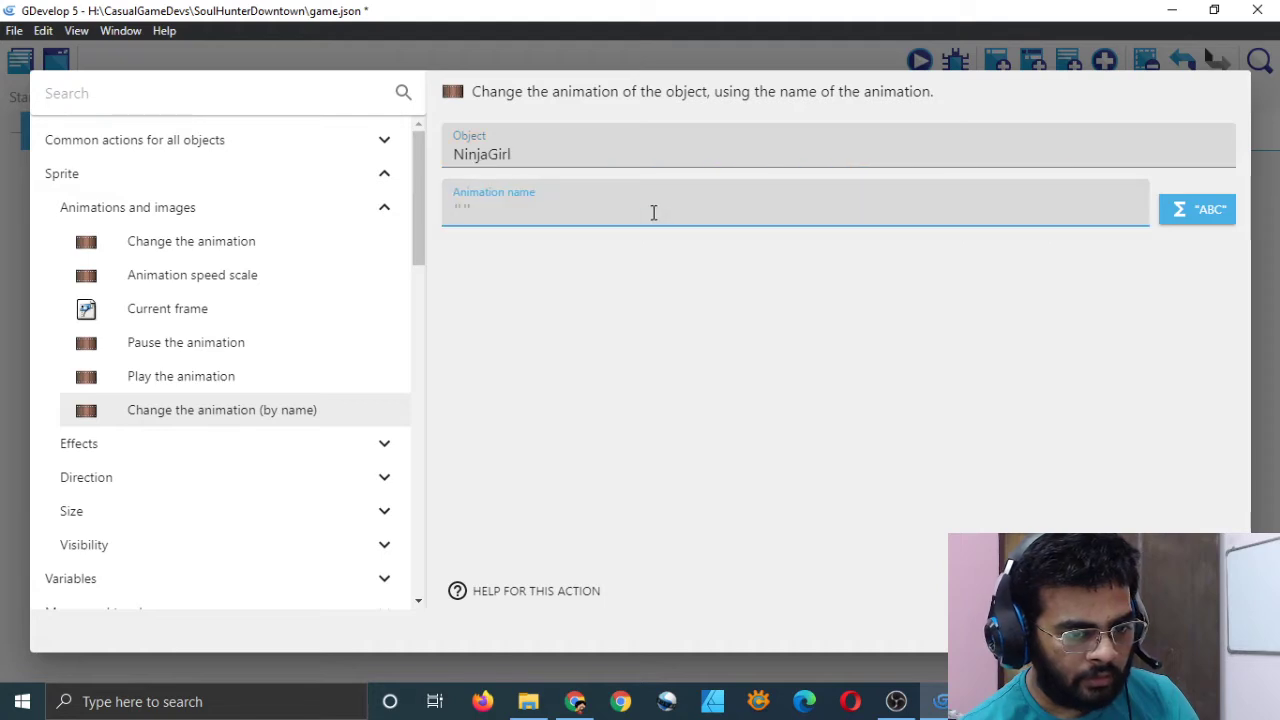
text(Jump)
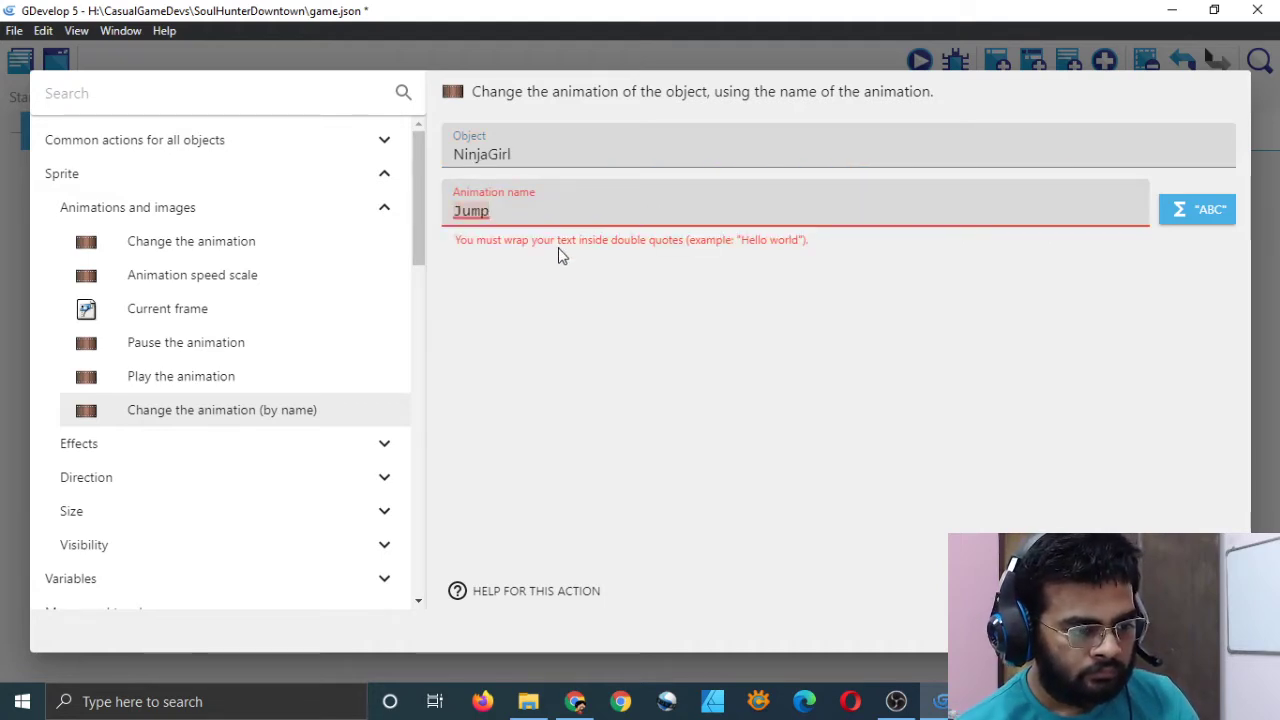
text(")
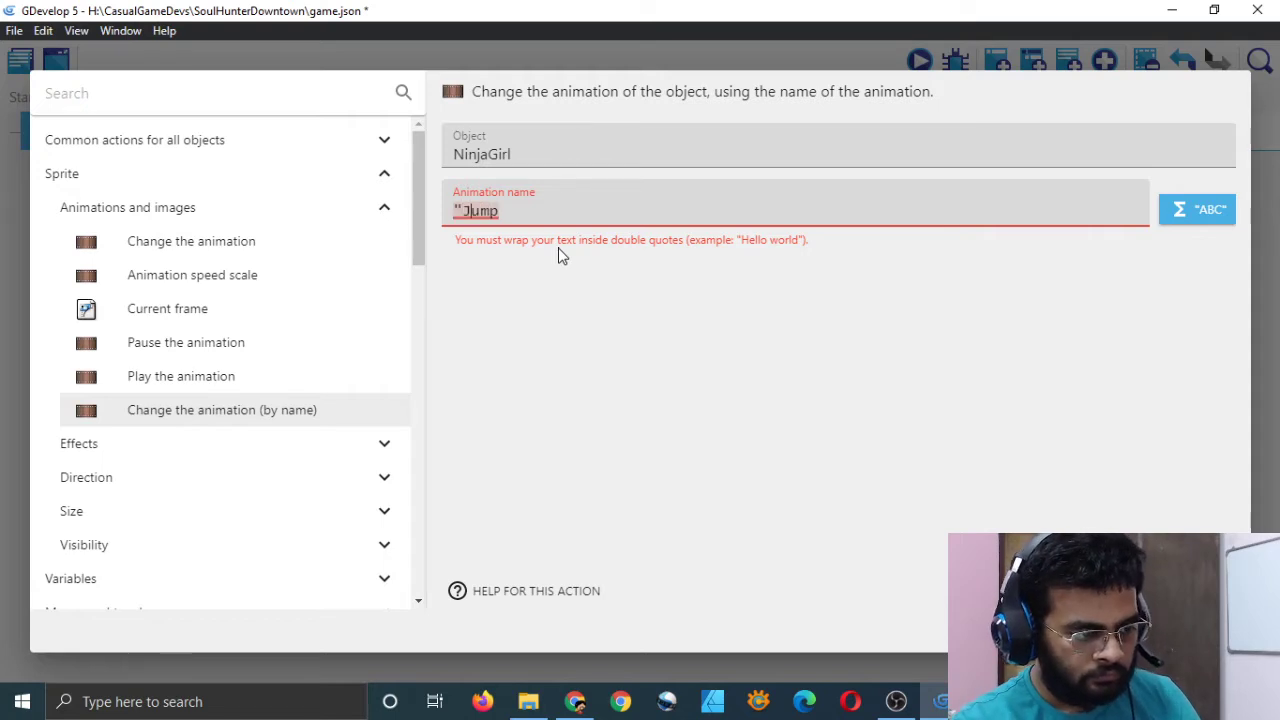
text(")
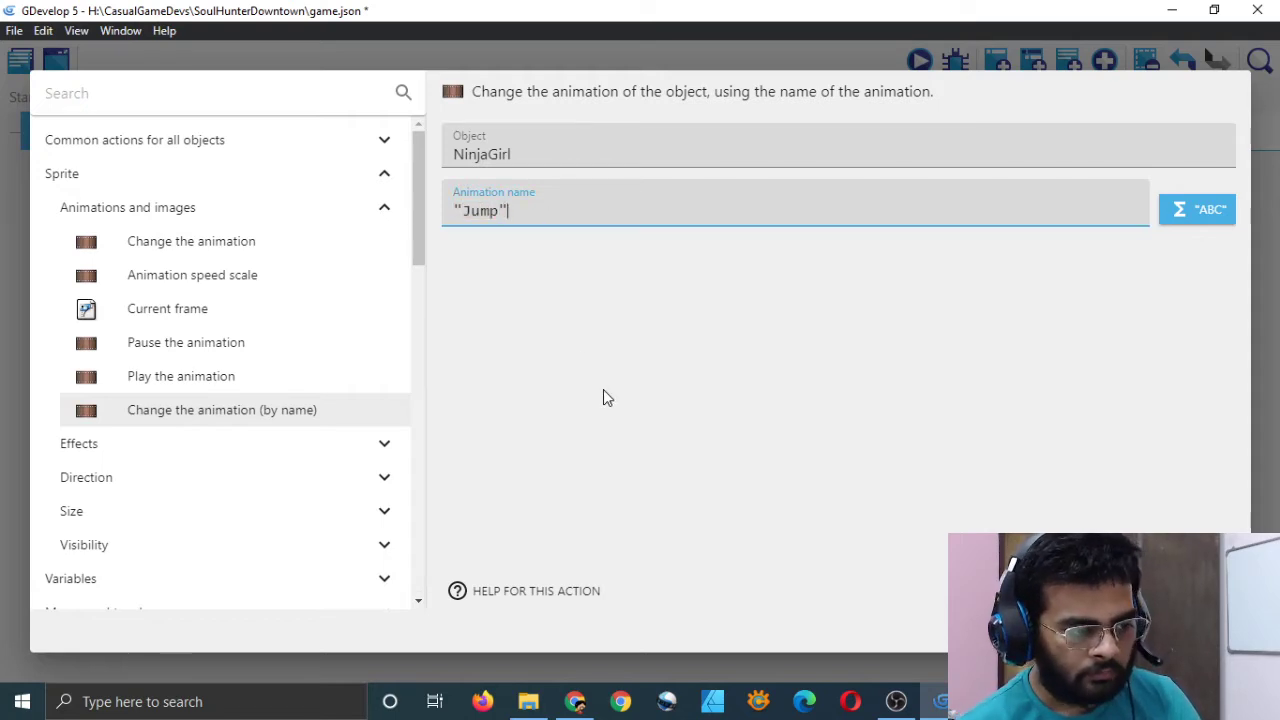
key(Return)
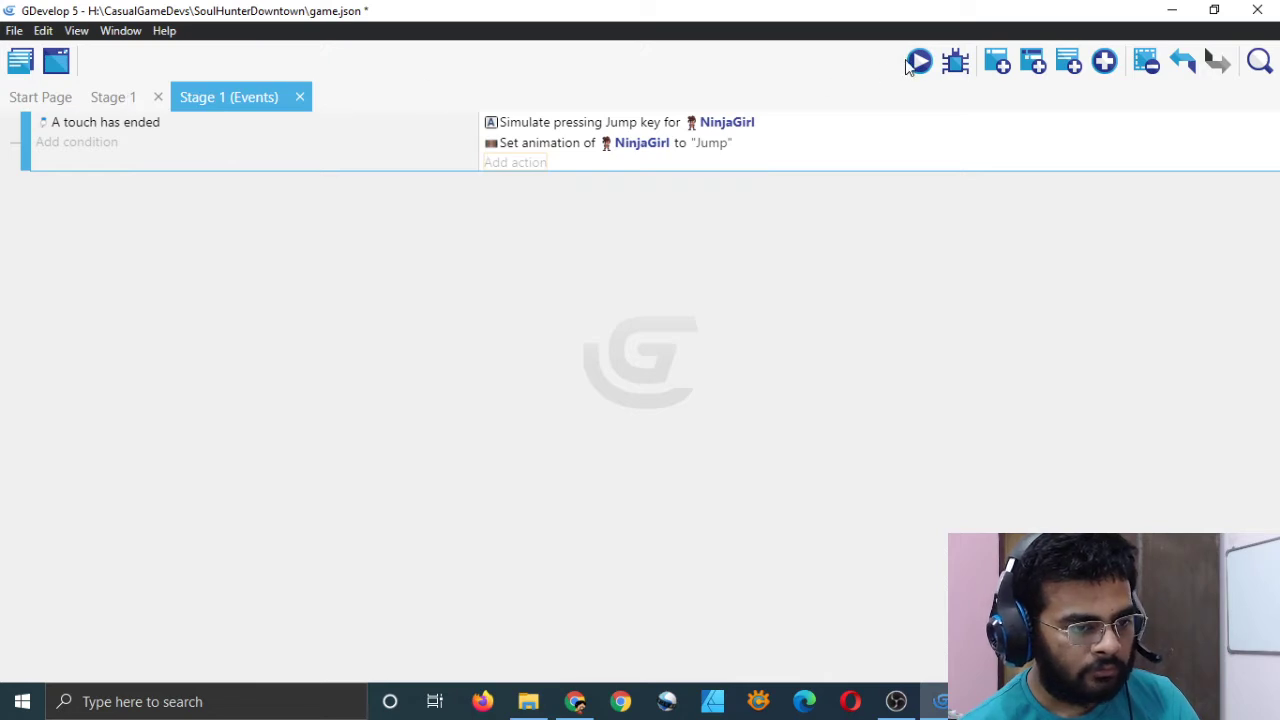
- Launch a preview of the game from Stage 1's events and maximize the preview window
click(116, 100)
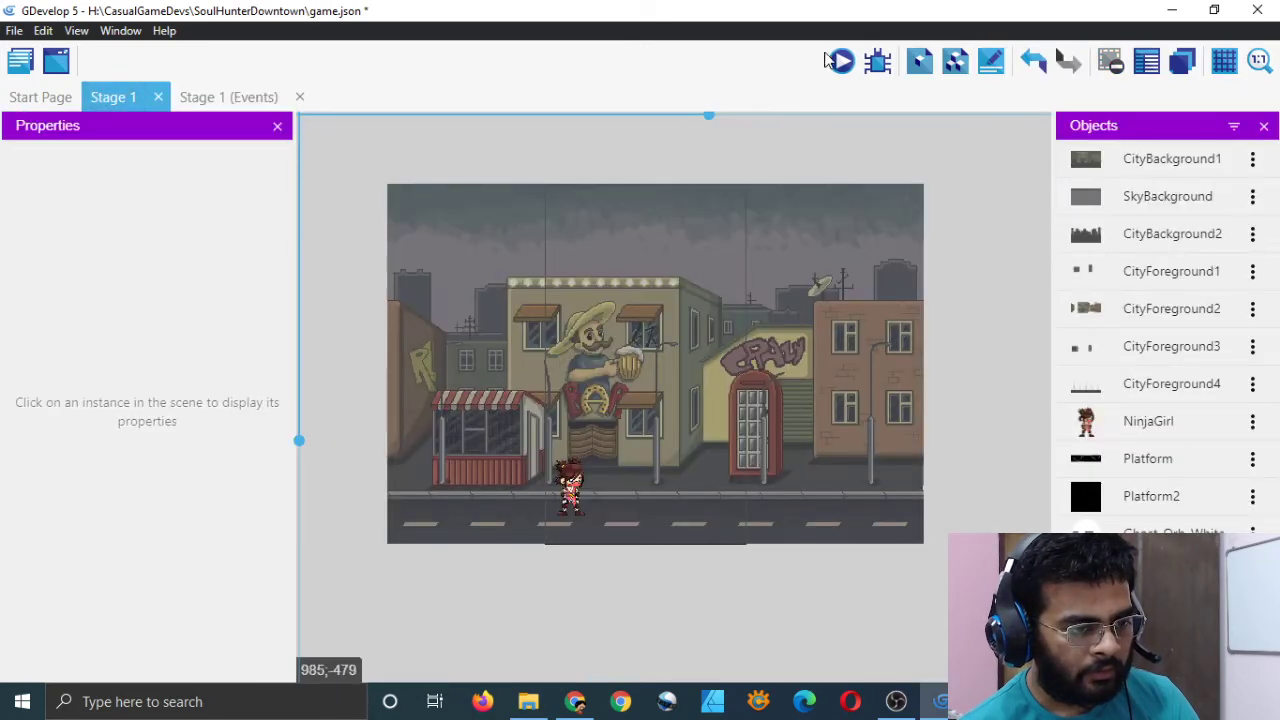
click(218, 100)
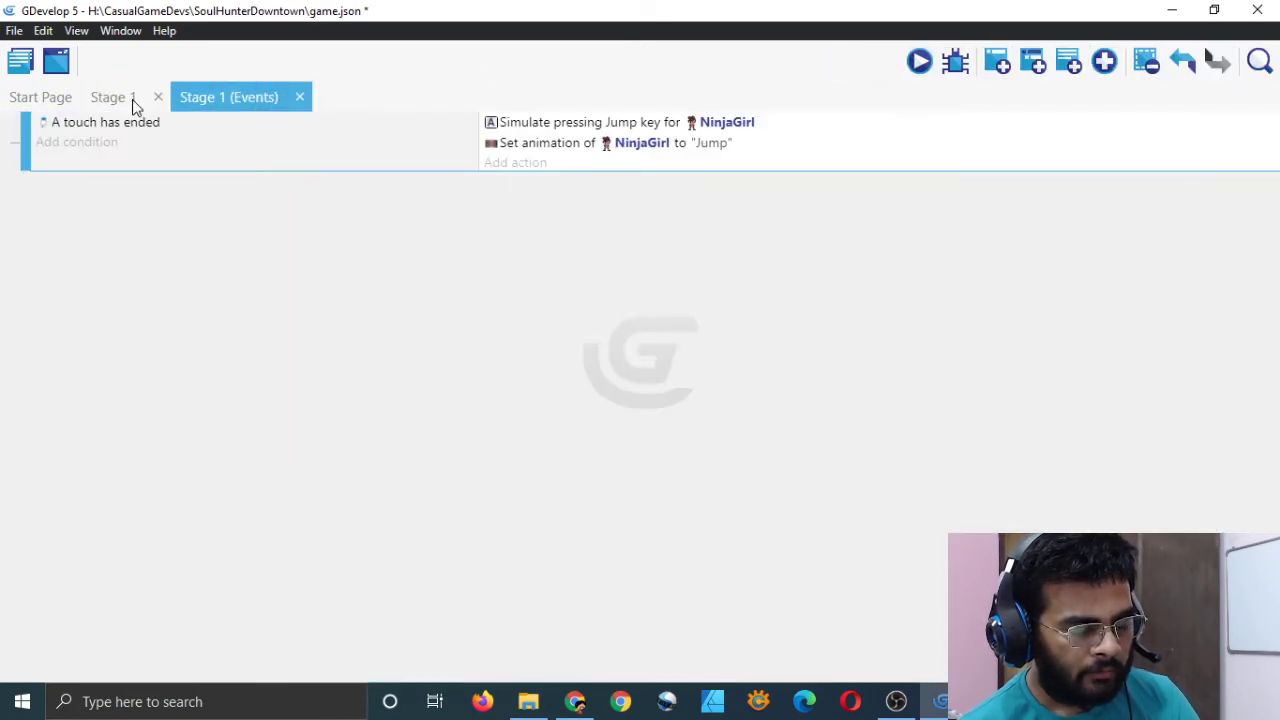
click(922, 62)
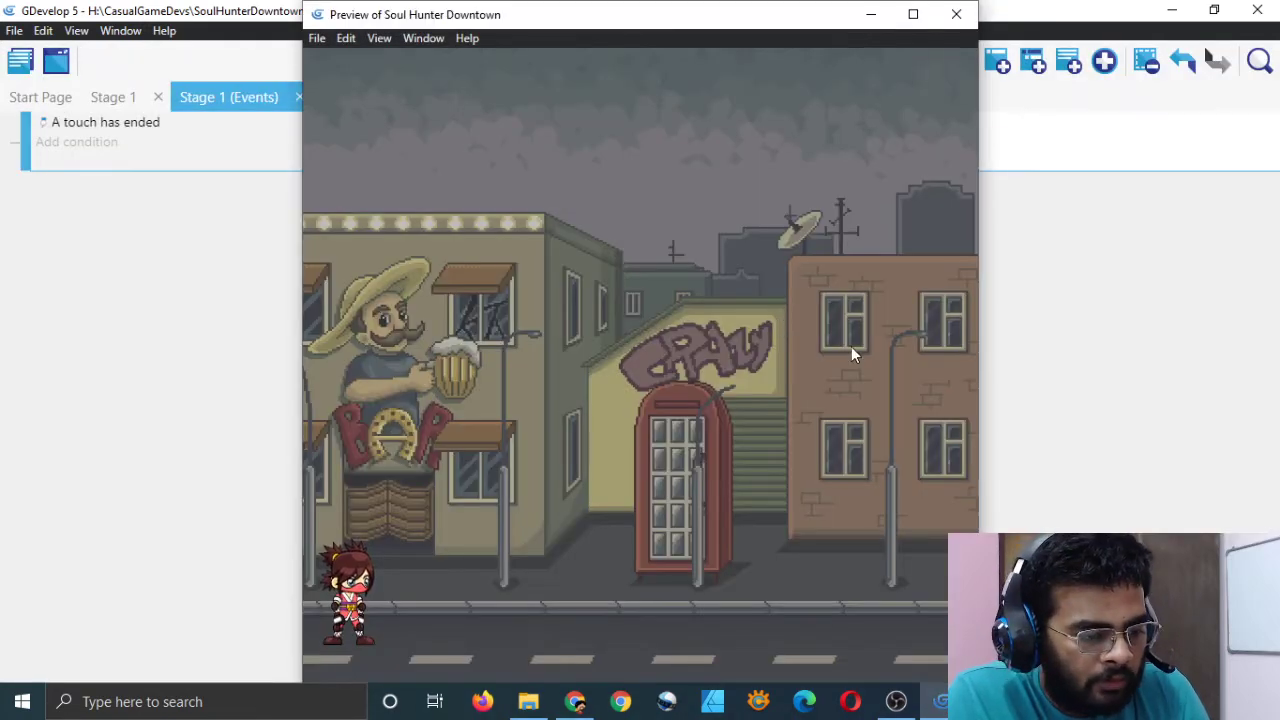
drag(978, 388, 771, 385)
click(706, 14)
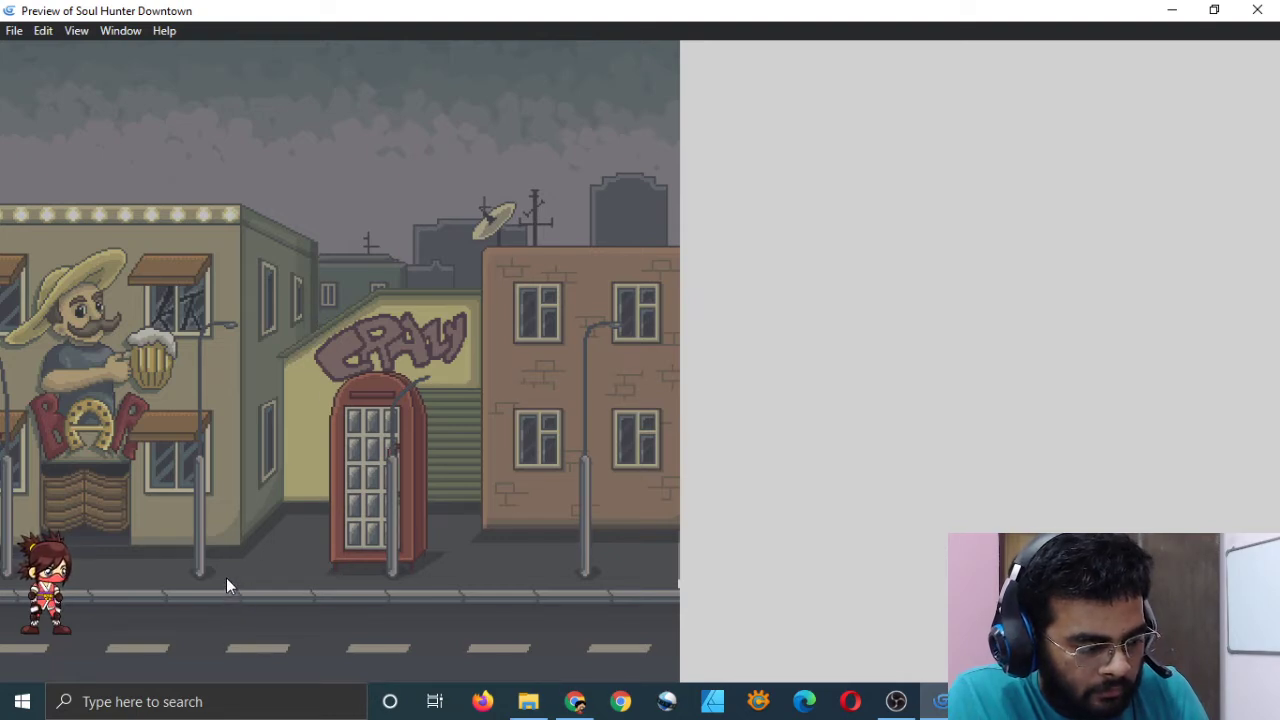
- Test NinjaGirl's walking in both directions and her jumping in the game preview, and close the preview
key(Up)
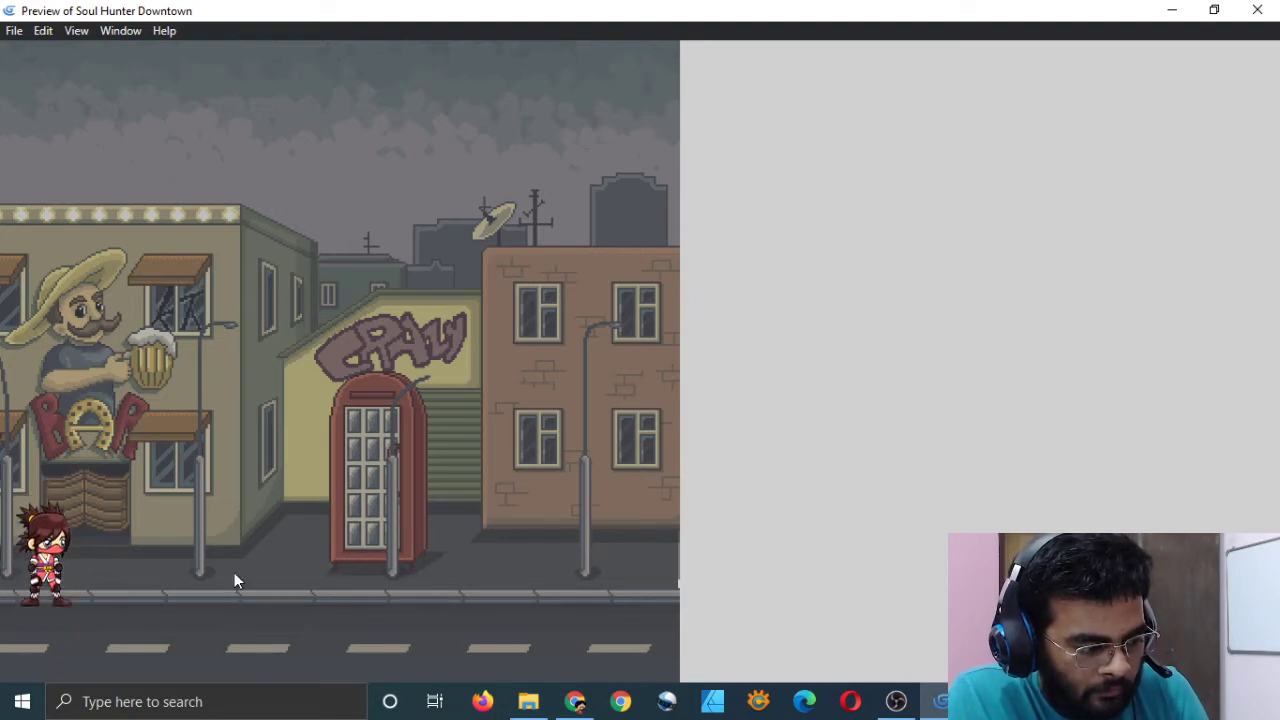
key(Down)
key(Right)
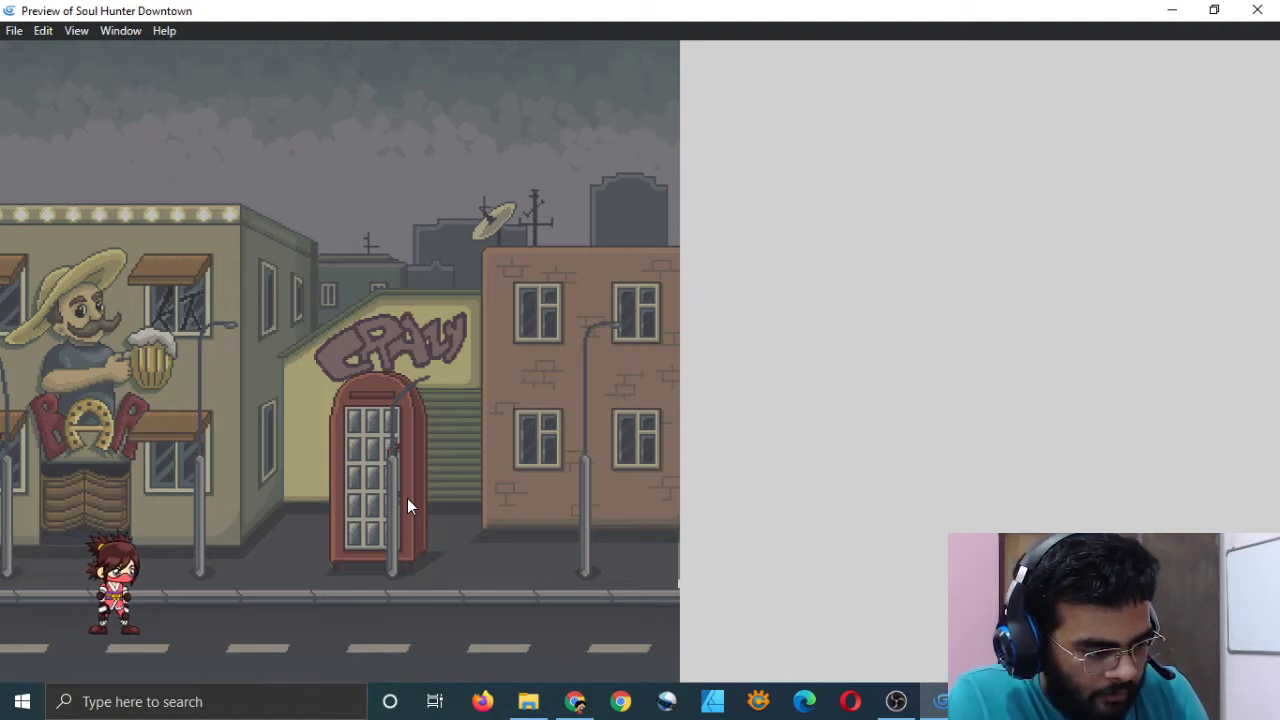
key(Left)
key(Up)
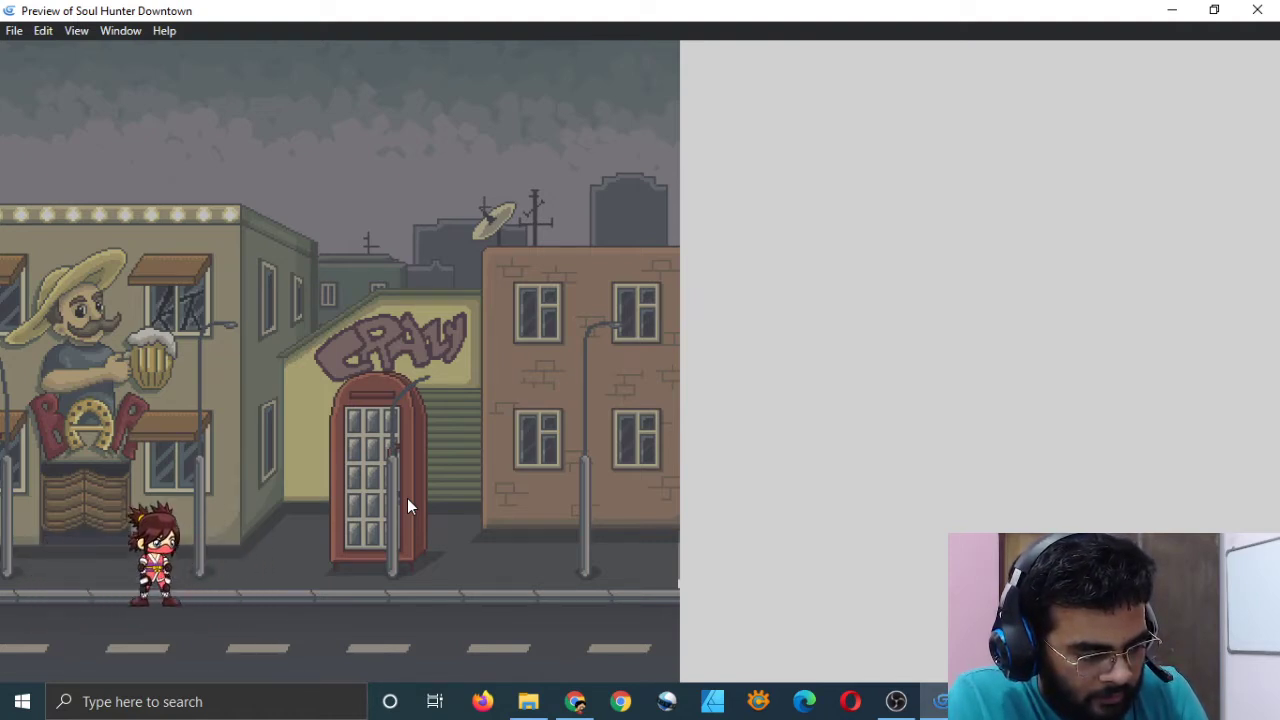
key(Left)
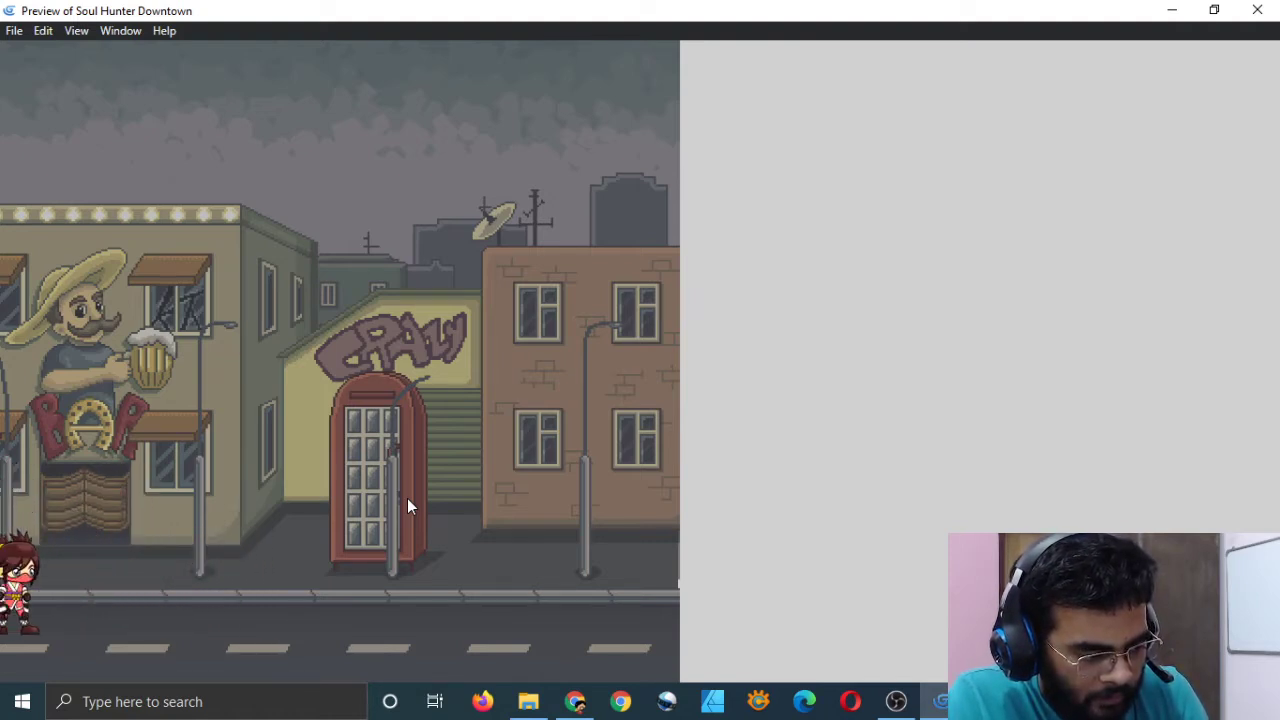
key(Right)
key(Up)
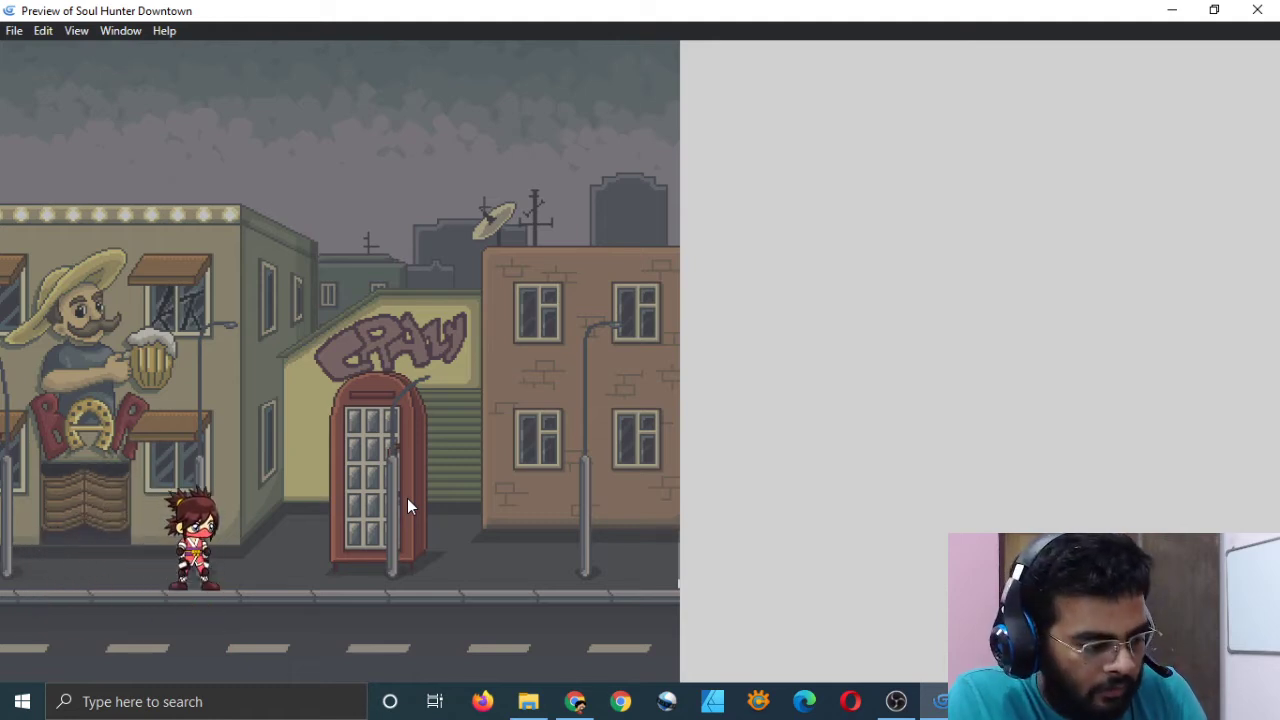
key(Left)
key(Up)
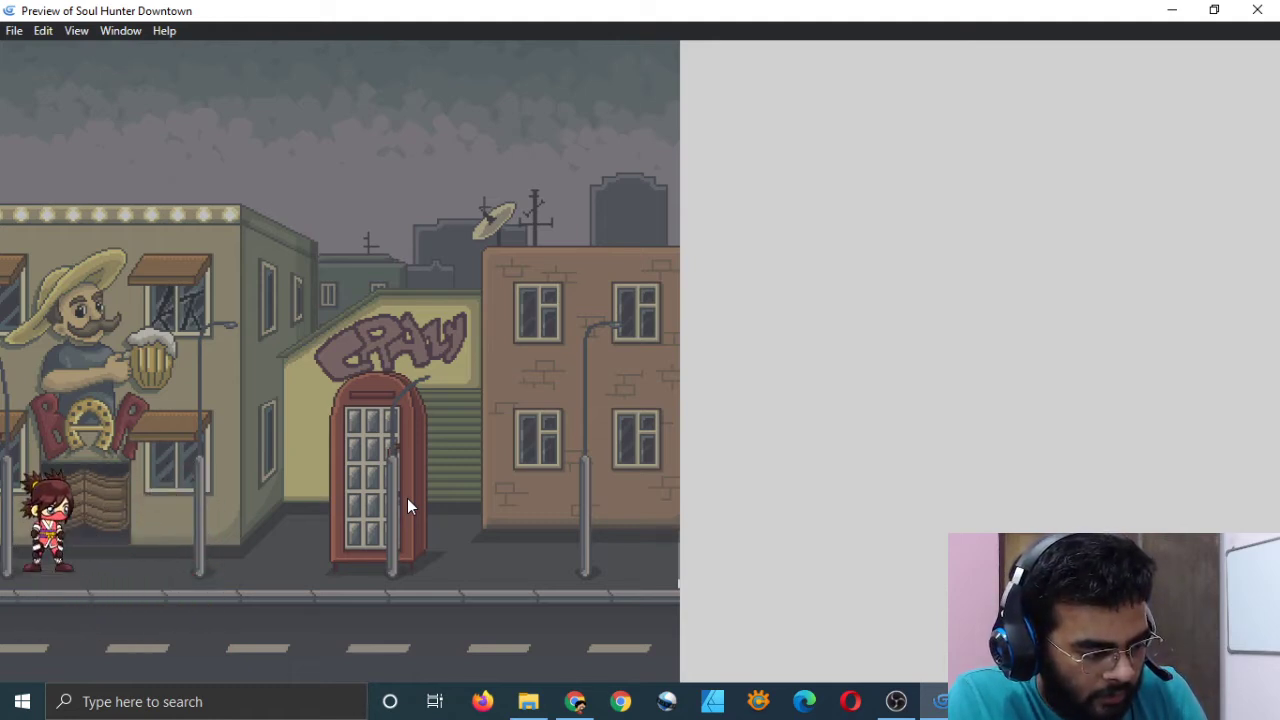
key(Left)
key(Up)
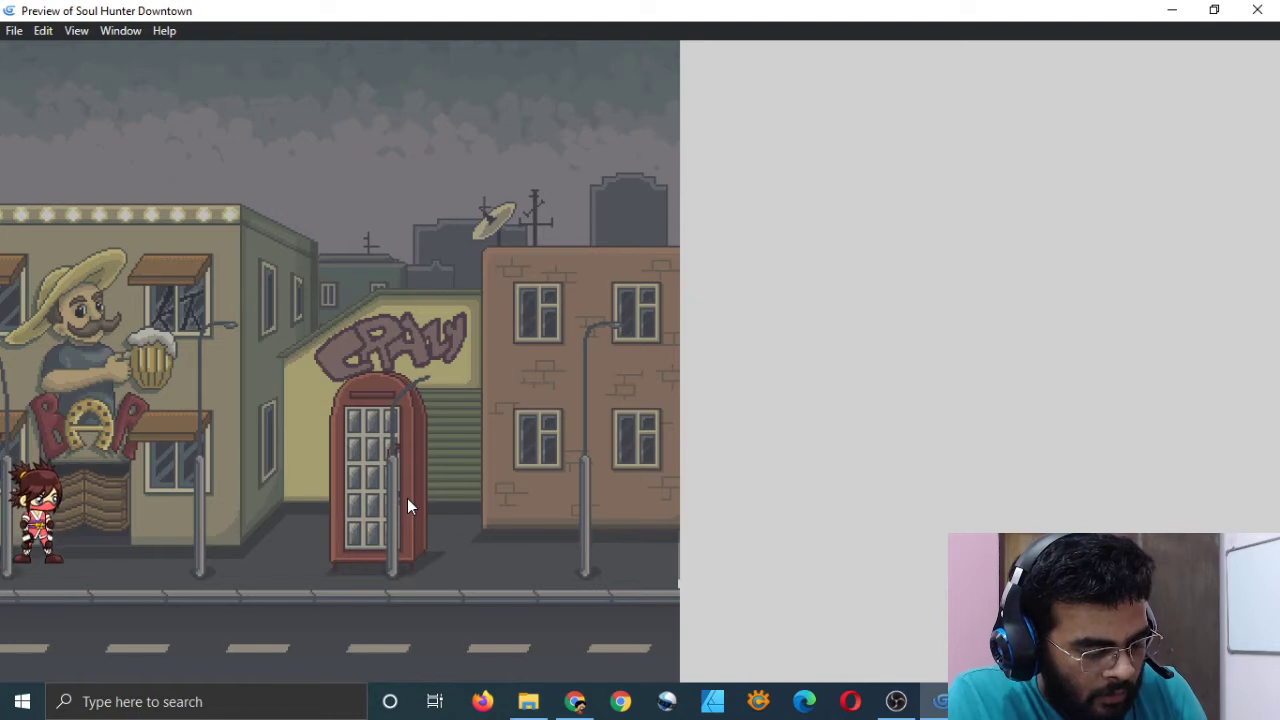
key(Down)
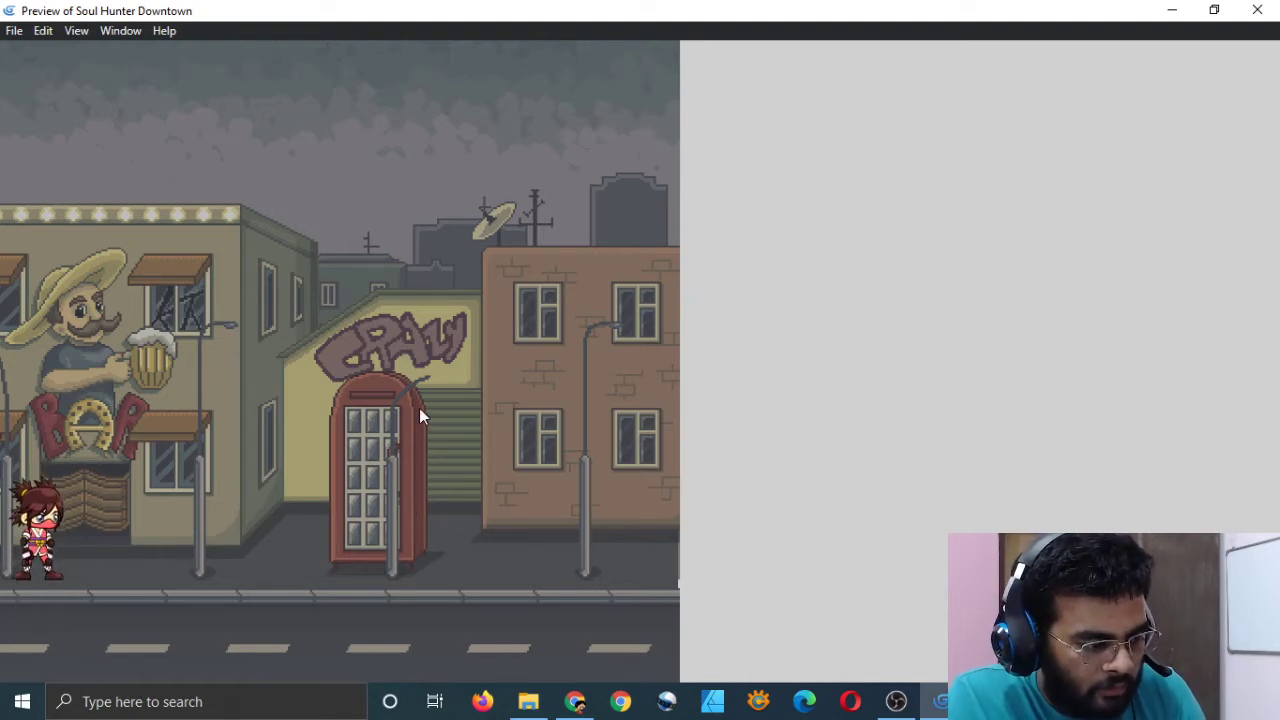
key(Down)
key(Up)
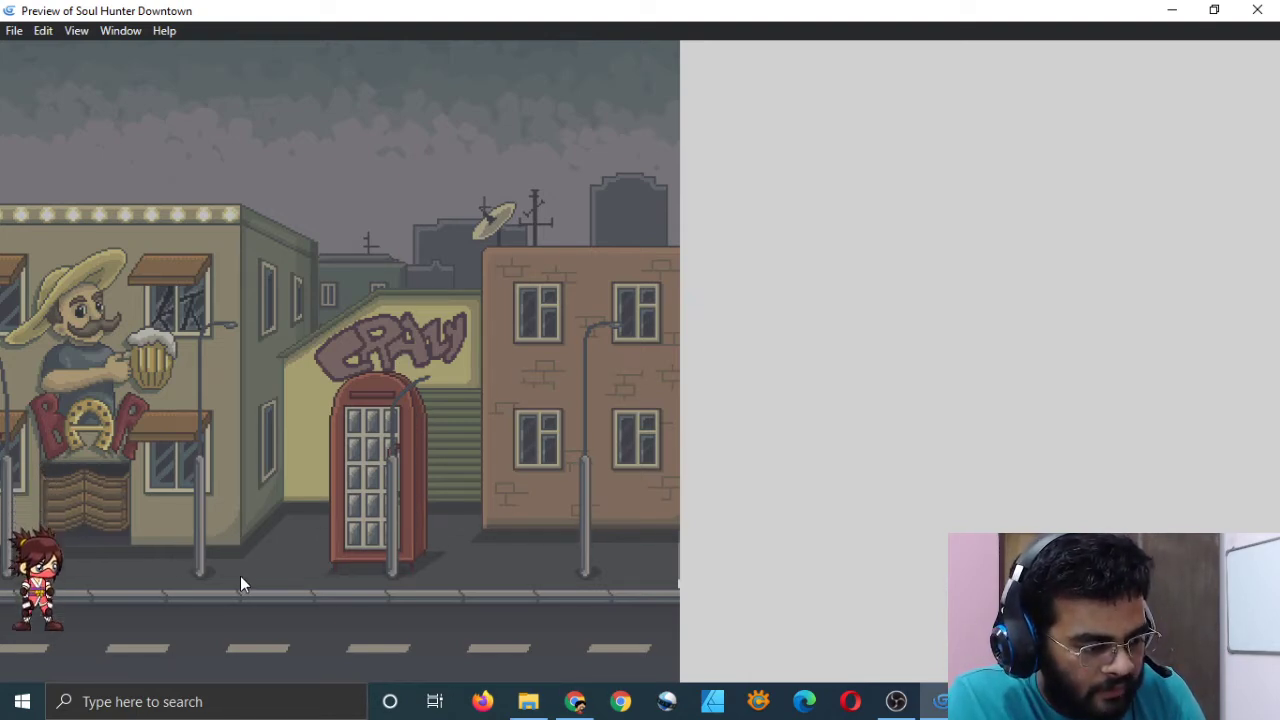
key(Up)
key(Up)
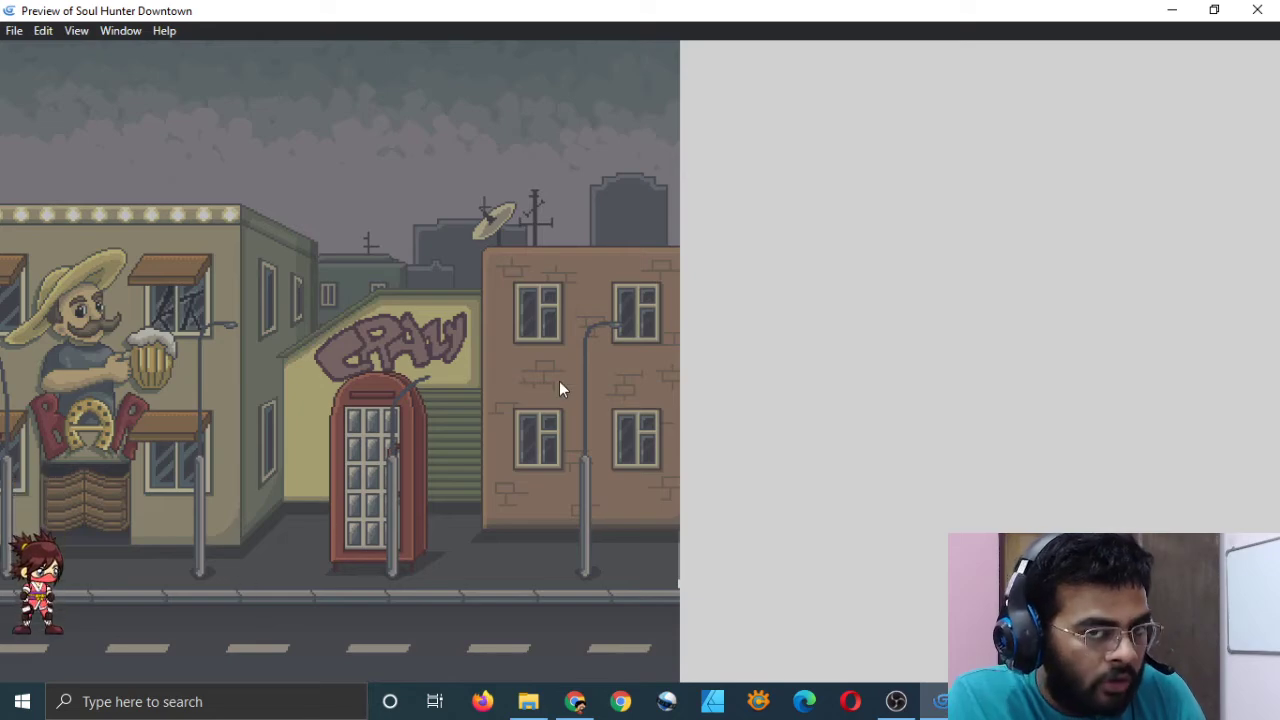
click(1257, 10)
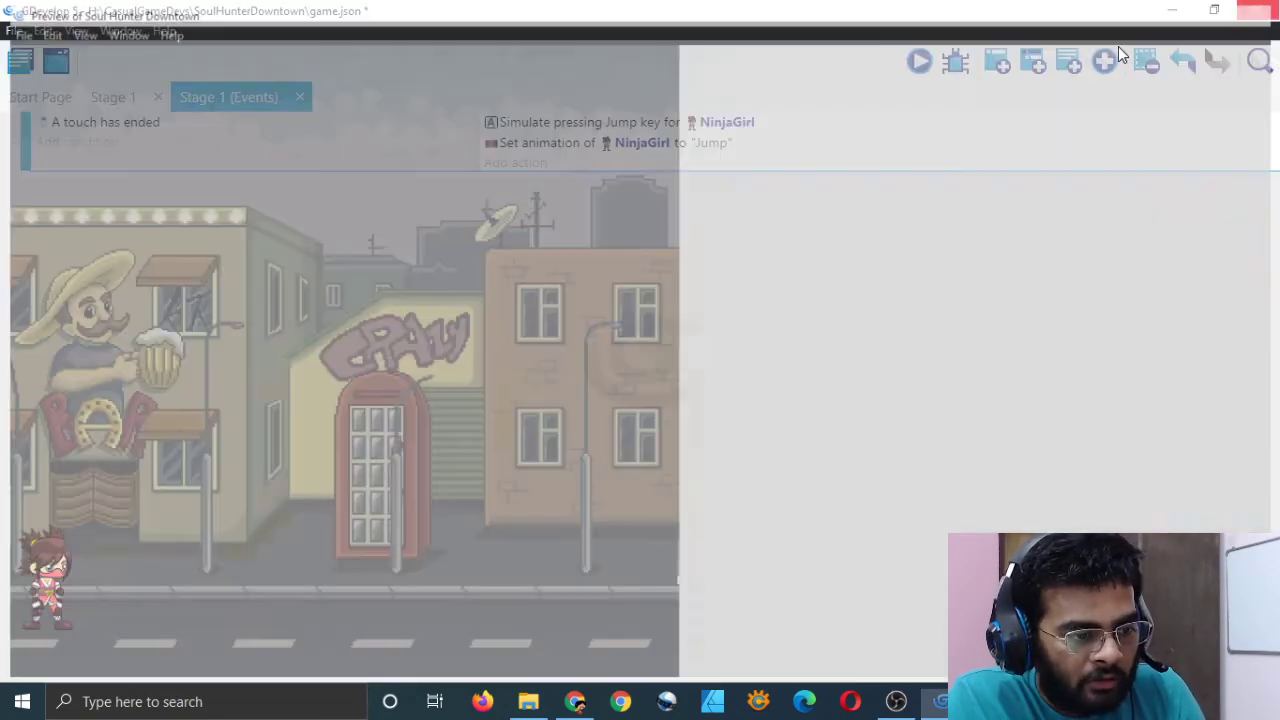
- Add a new event below the touch event with the condition "Mouse button released" for the Left (primary) button
click(100, 150)
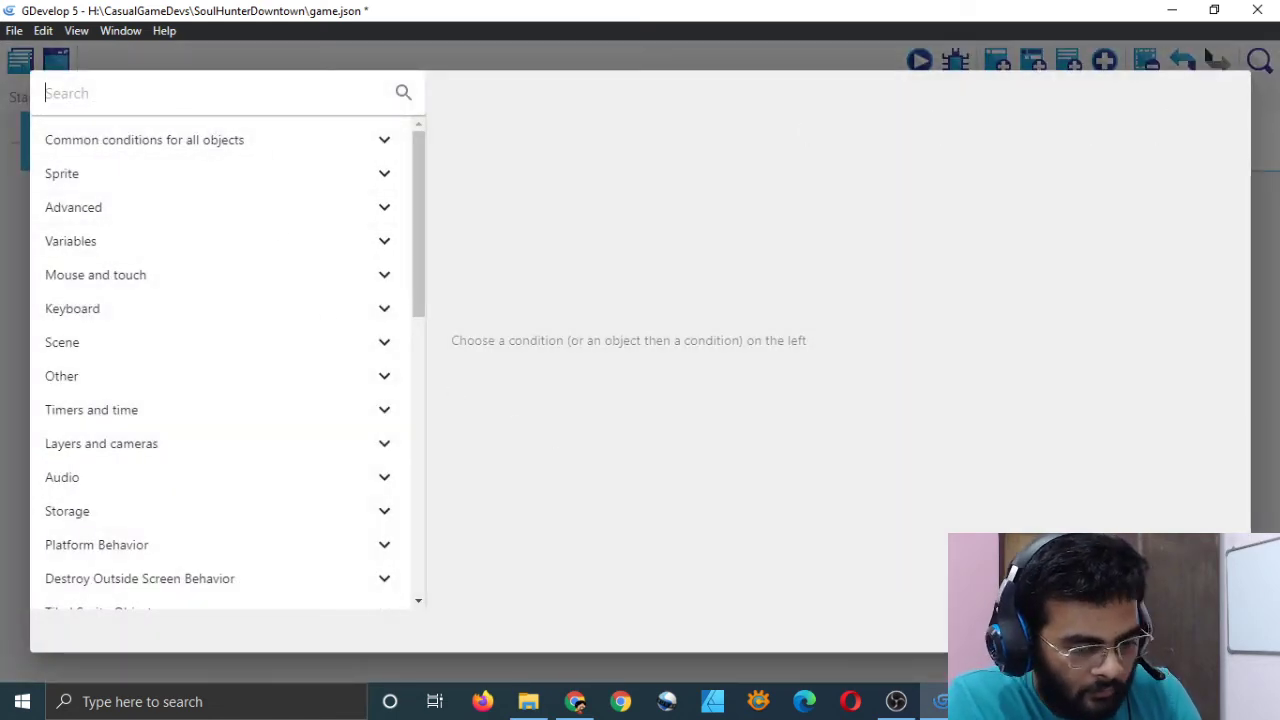
key(Escape)
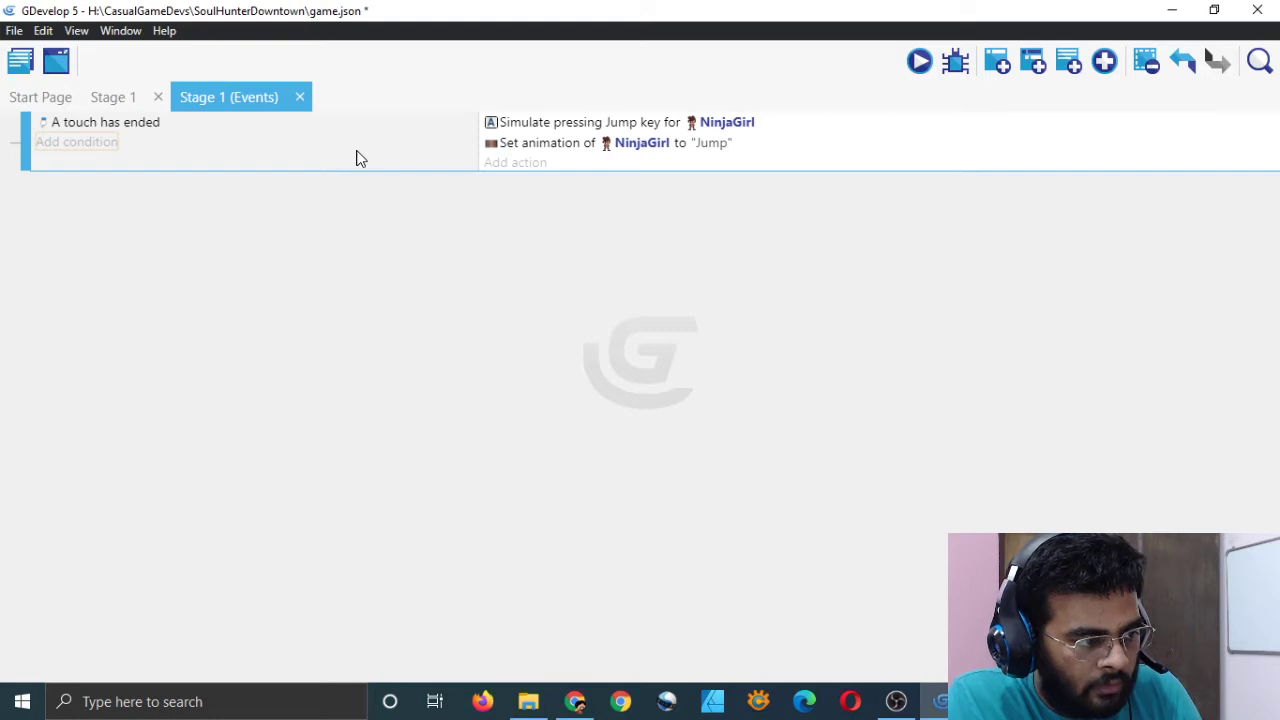
click(997, 63)
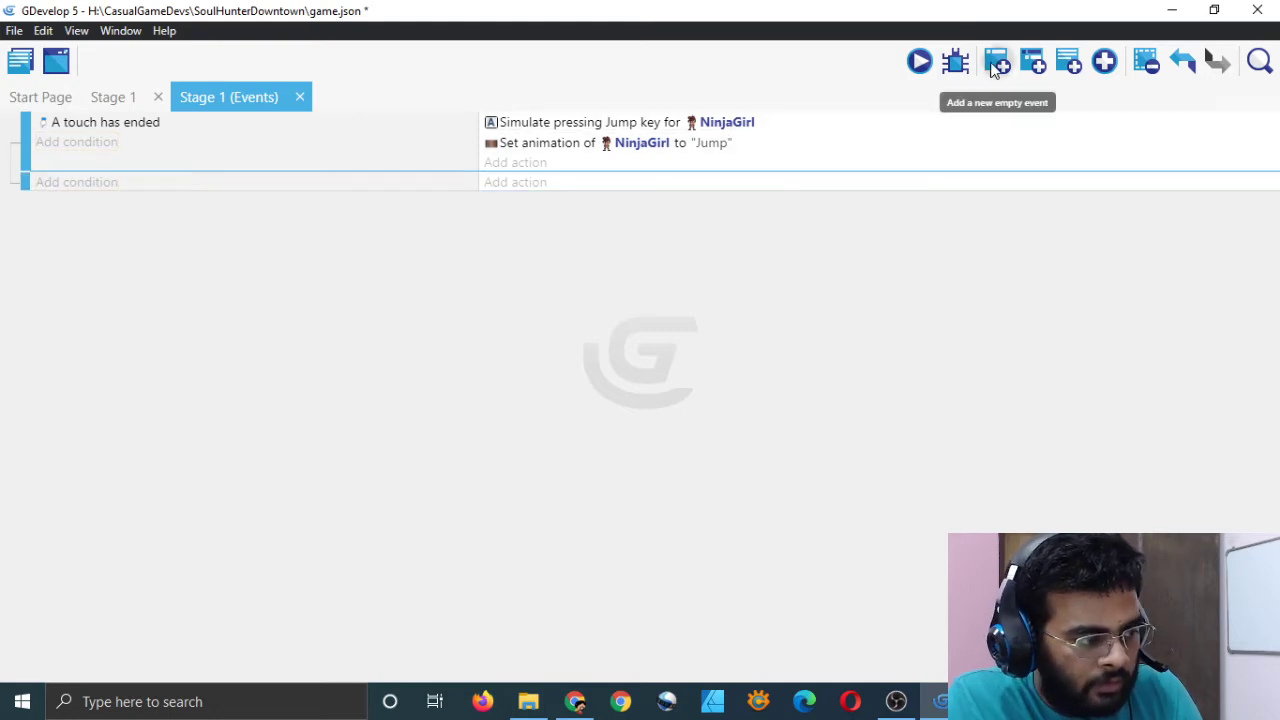
click(89, 180)
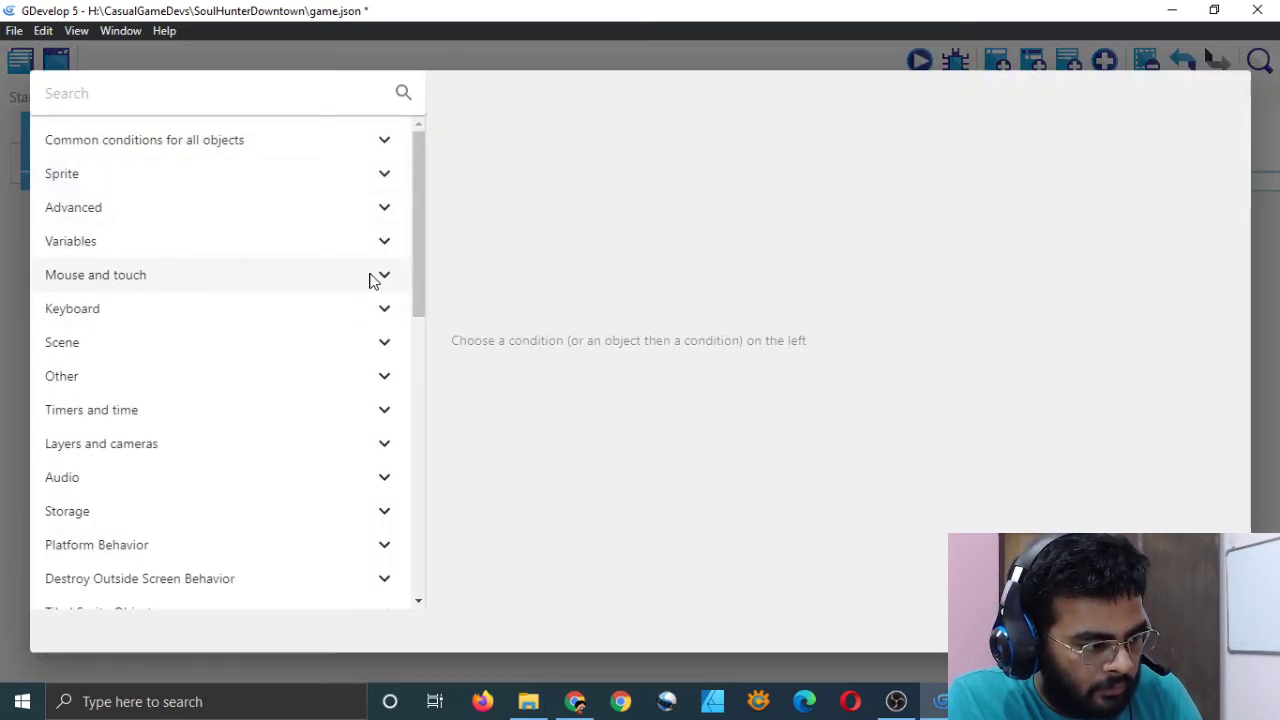
click(370, 278)
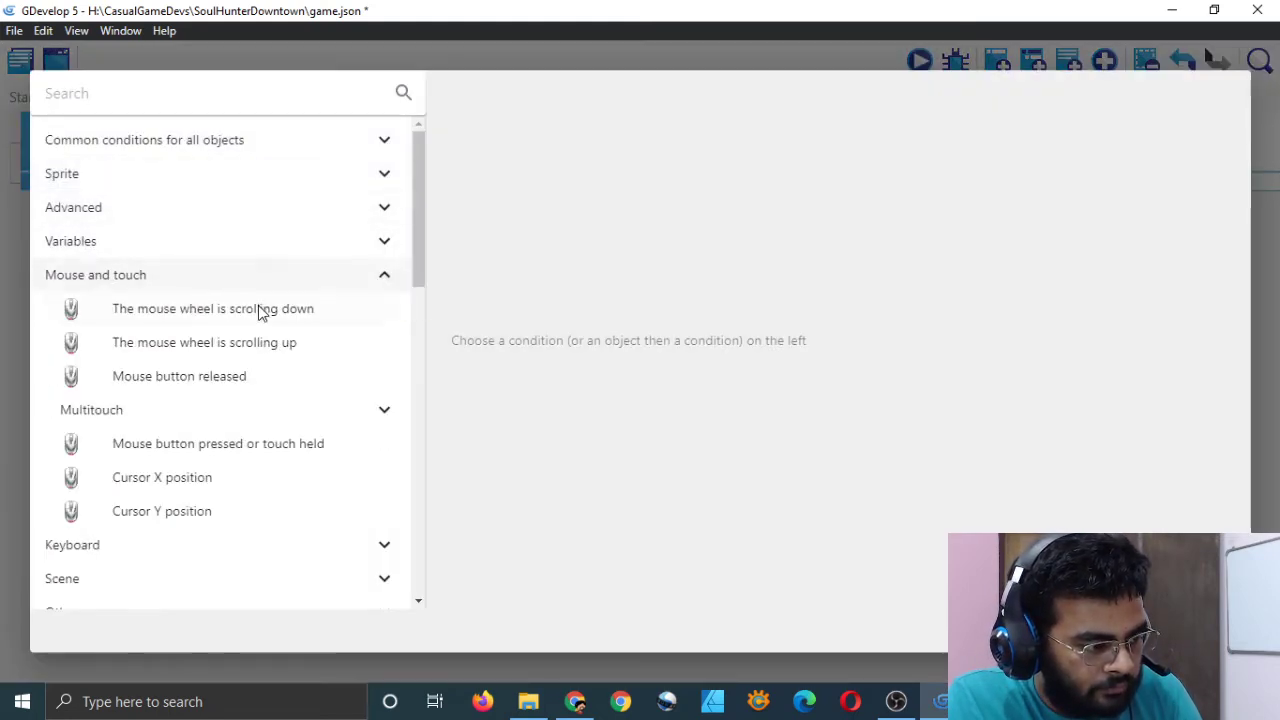
click(196, 380)
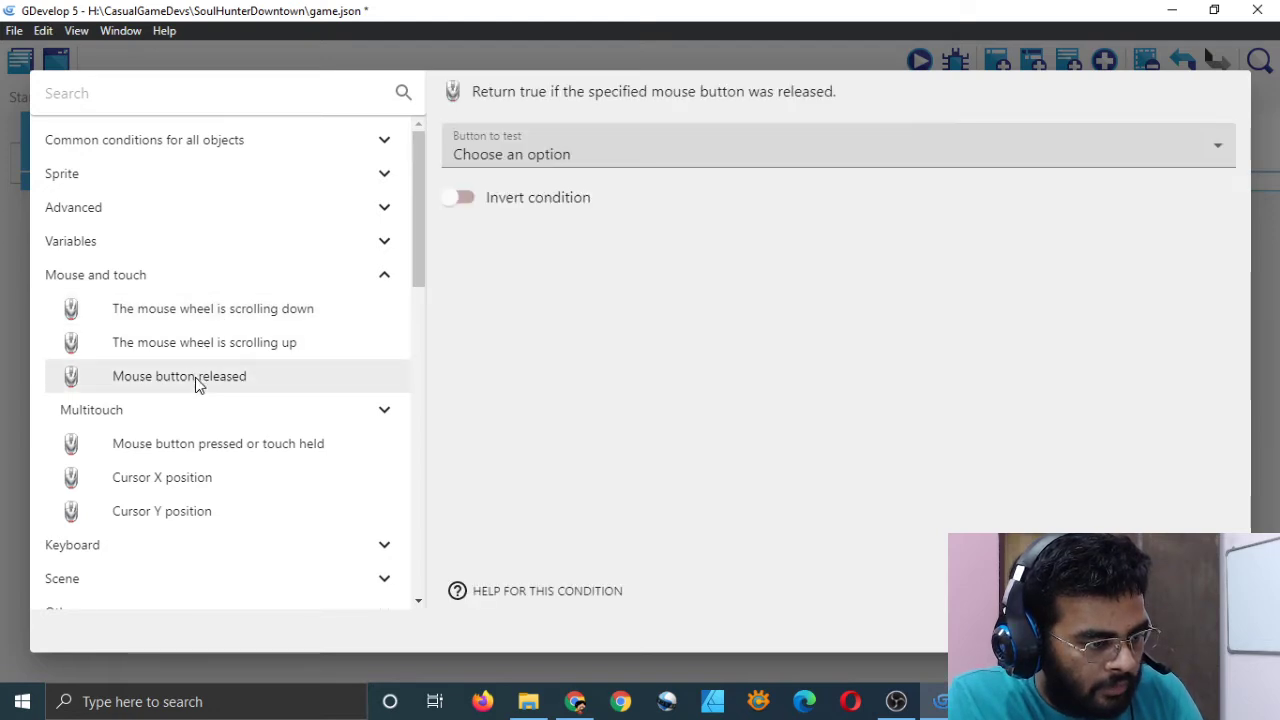
click(589, 160)
click(520, 200)
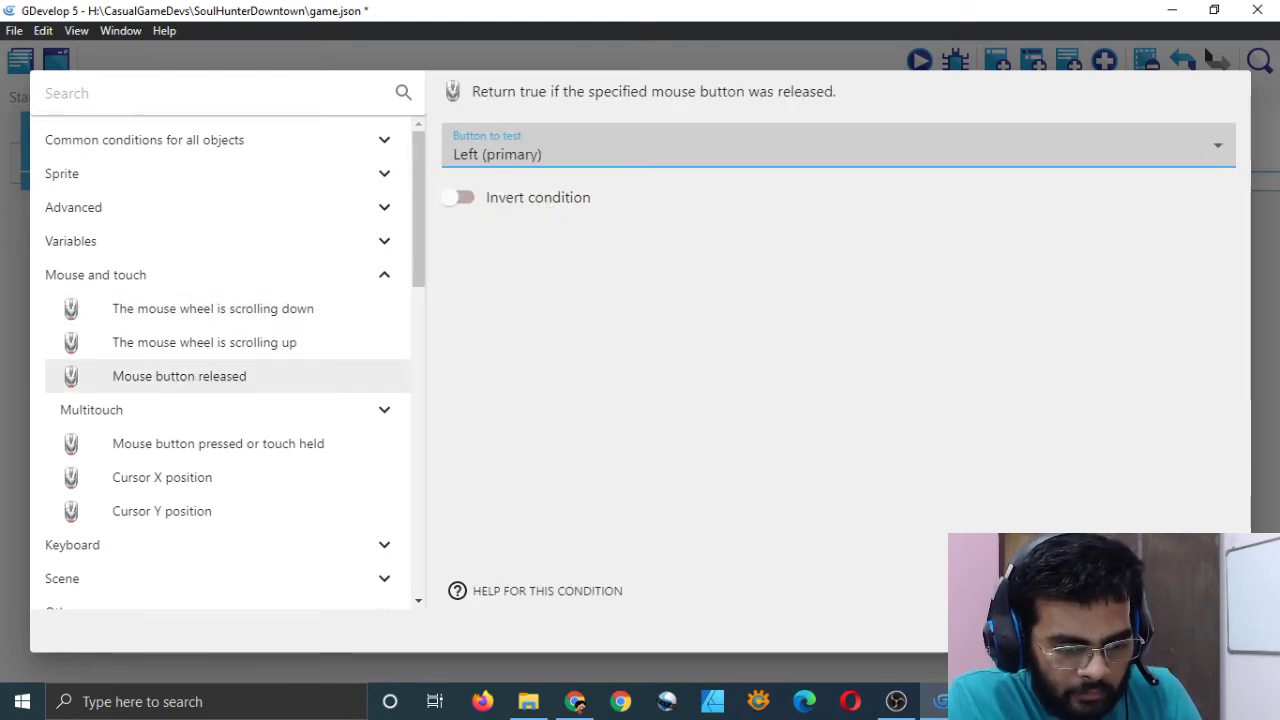
click(1195, 628)
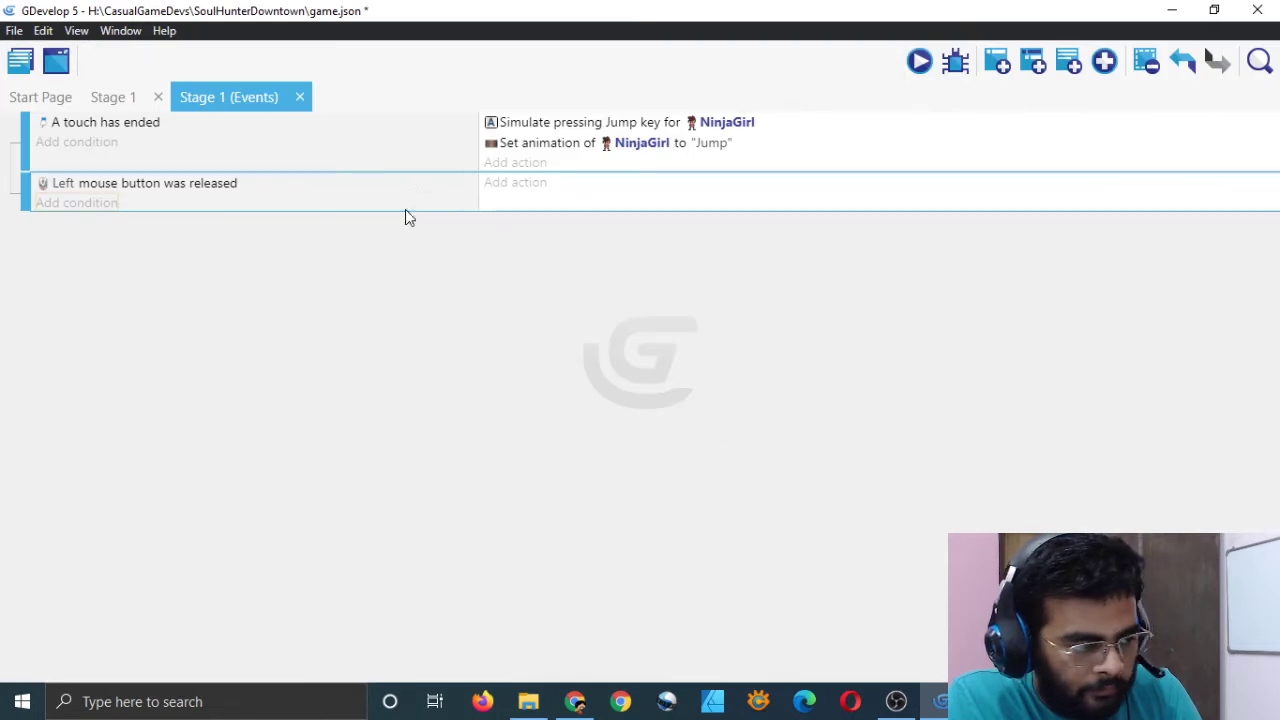
- Copy the touch event's jump and animation actions for NinjaGirl into the mouse release event and save the project
click(538, 126)
click(543, 142)
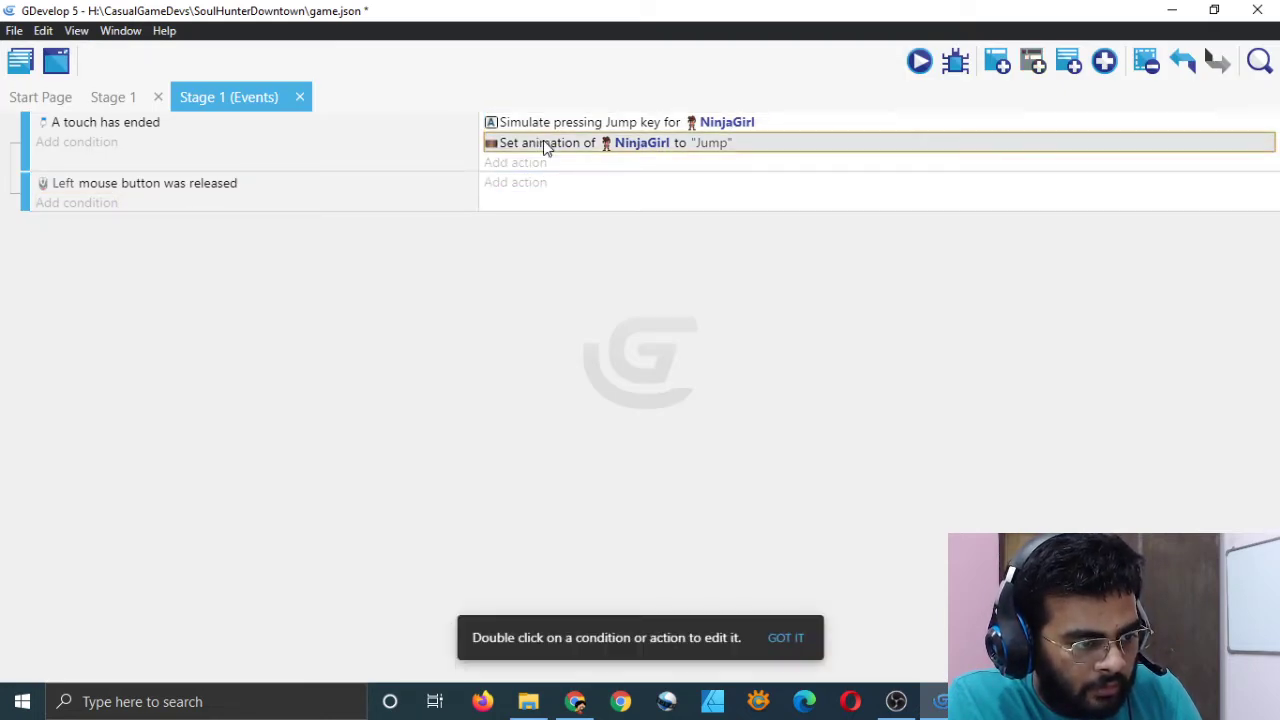
click(543, 125)
ctrl+click(541, 143)
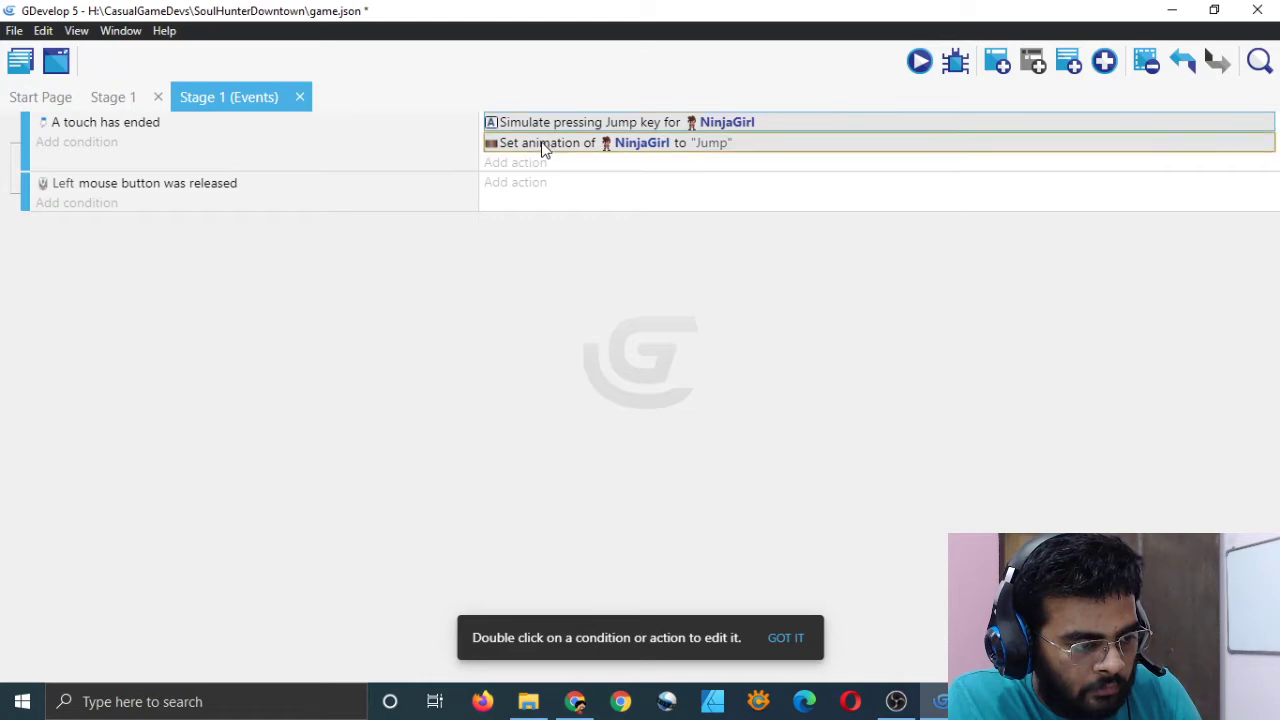
right_click(541, 141)
click(551, 157)
click(526, 183)
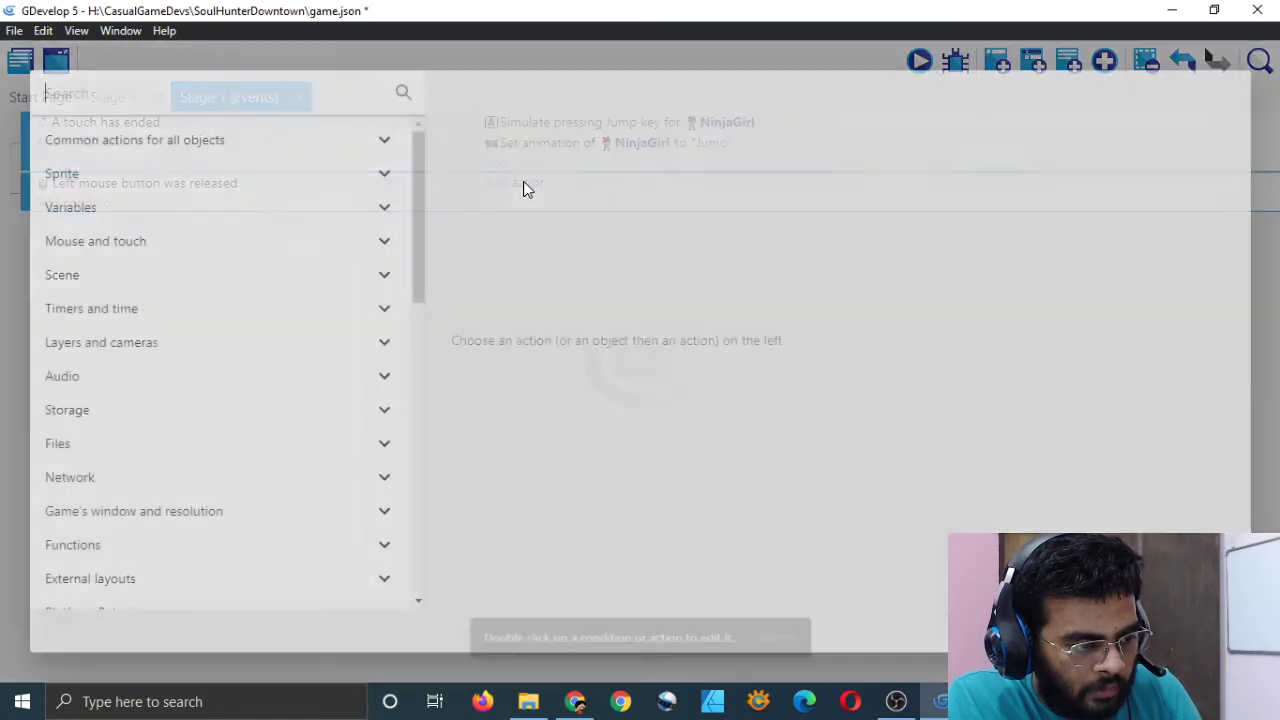
key(Escape)
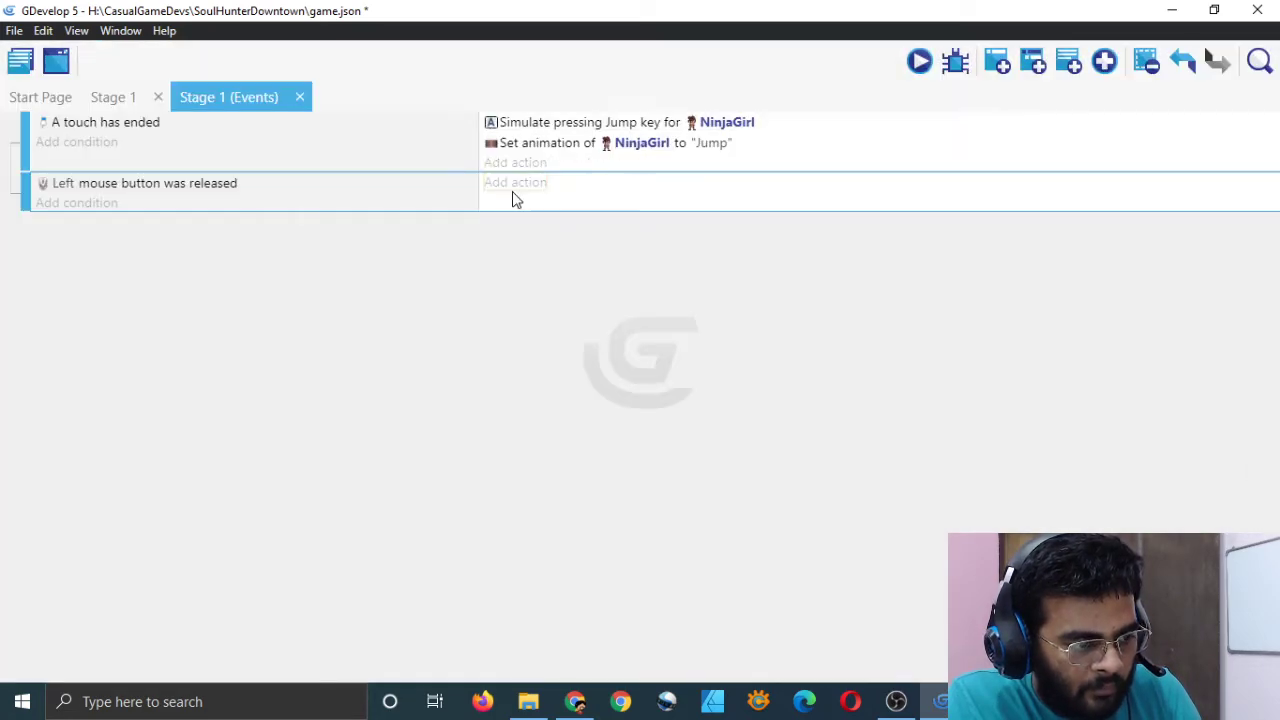
click(597, 183)
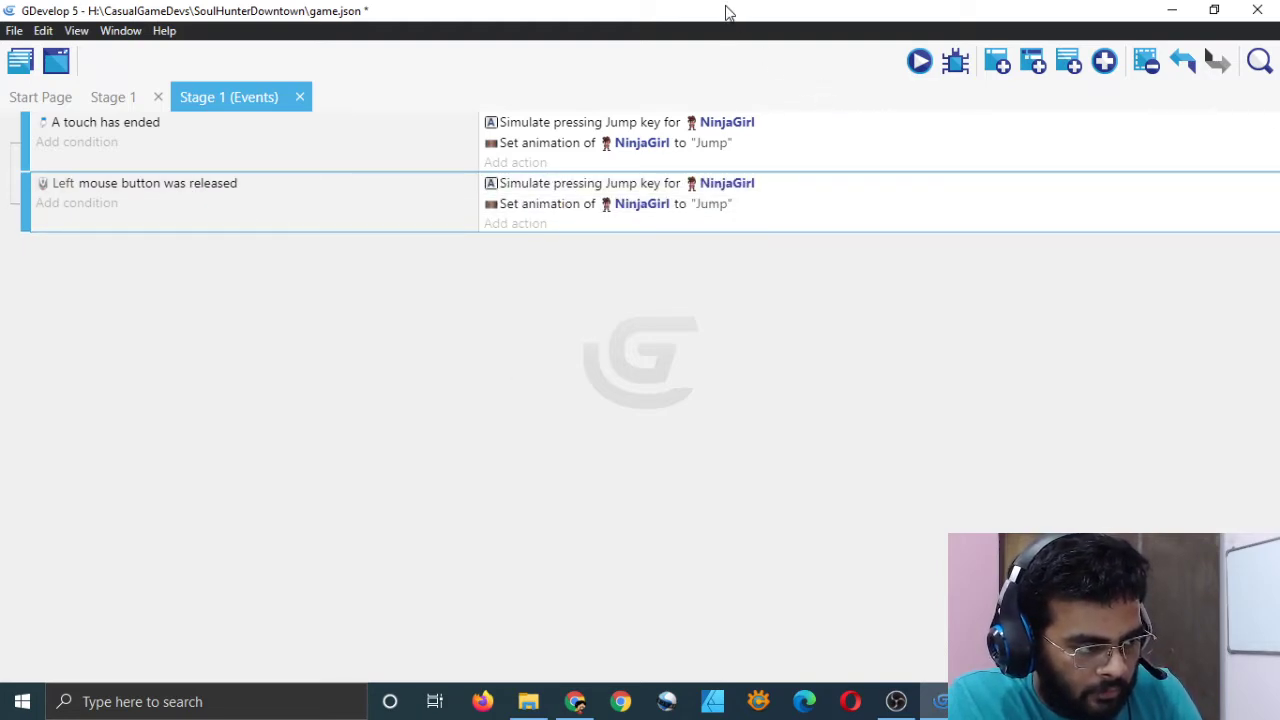
key(ctrl+s)
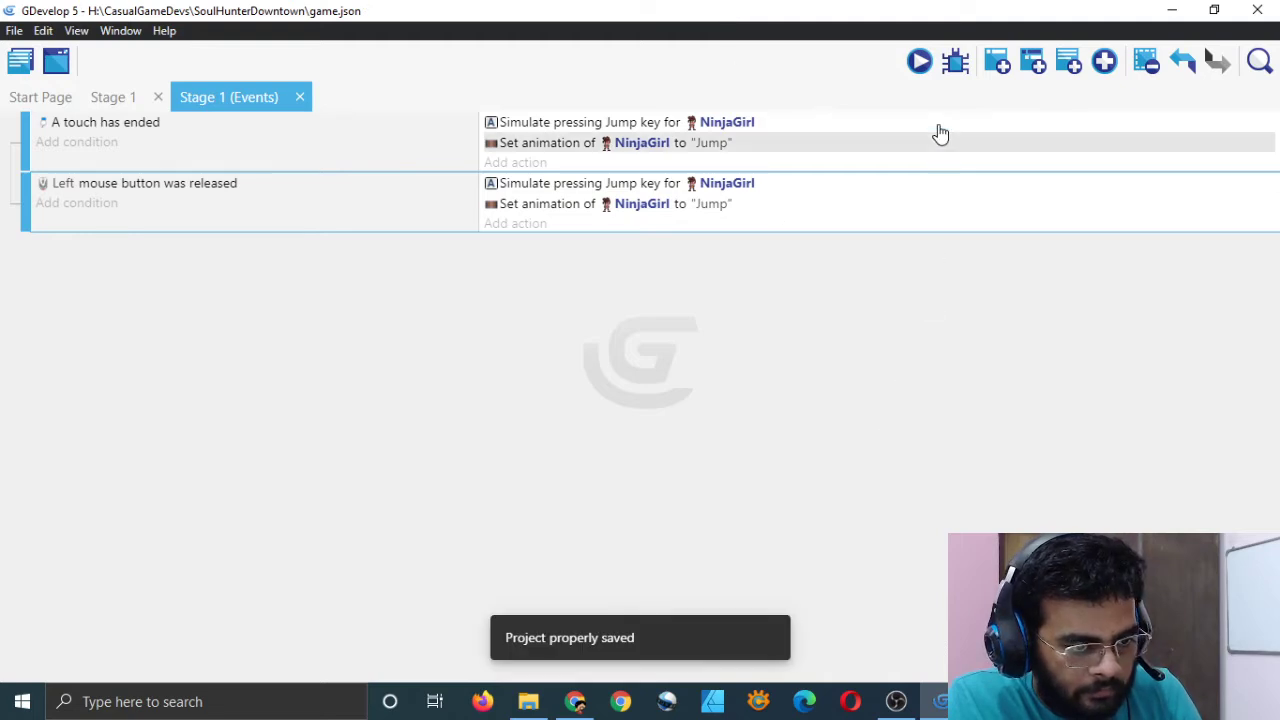
- Launch a preview, test NinjaGirl's response to repeated left mouse releases in the scene, and close the preview
click(919, 62)
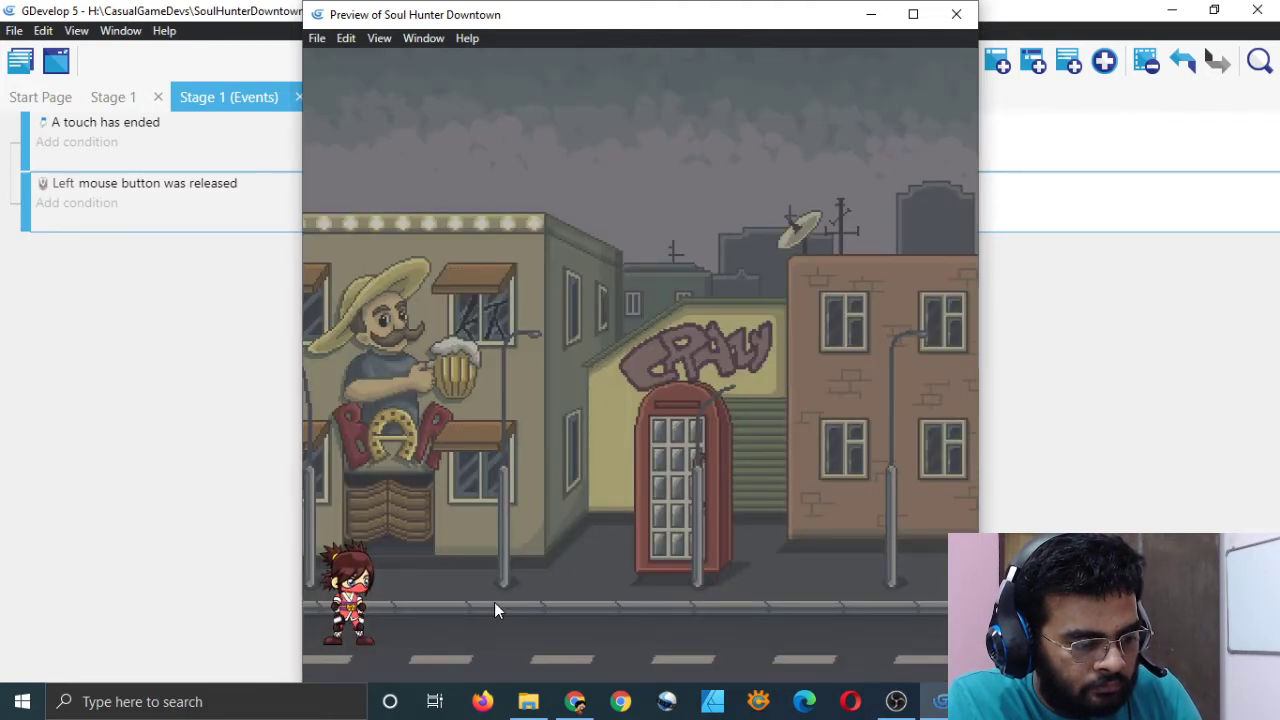
click(587, 573)
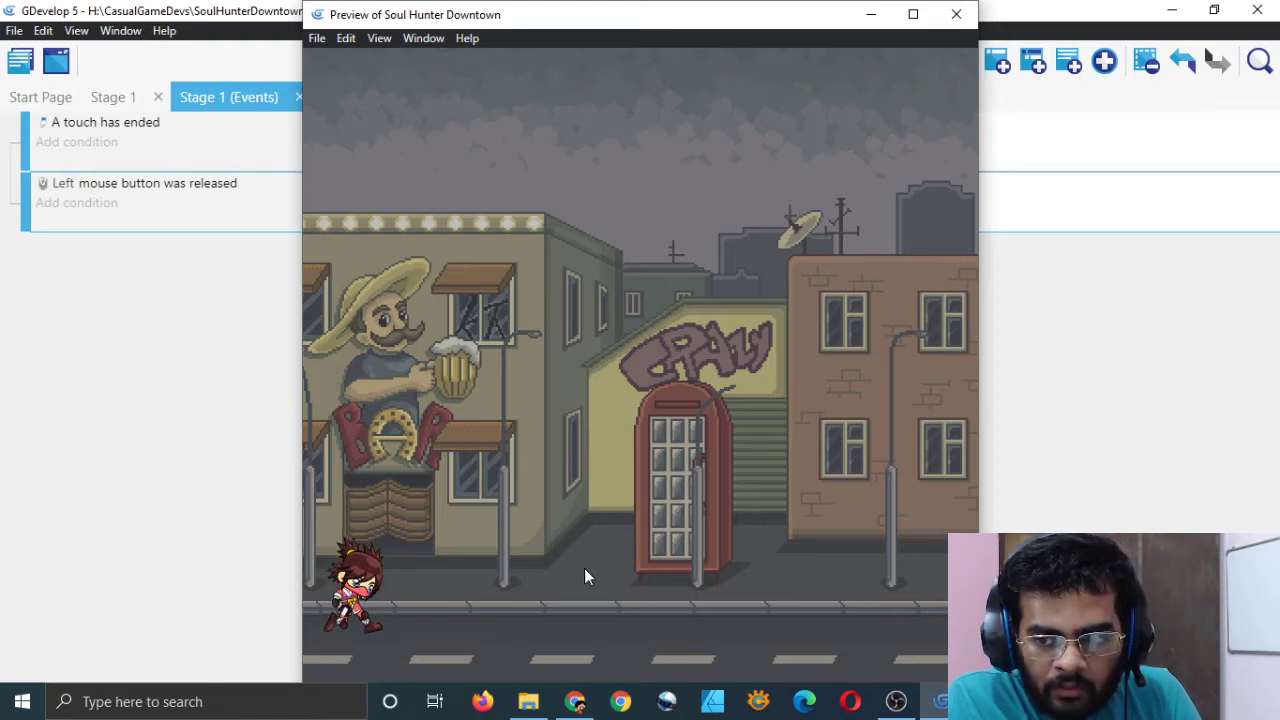
click(584, 568)
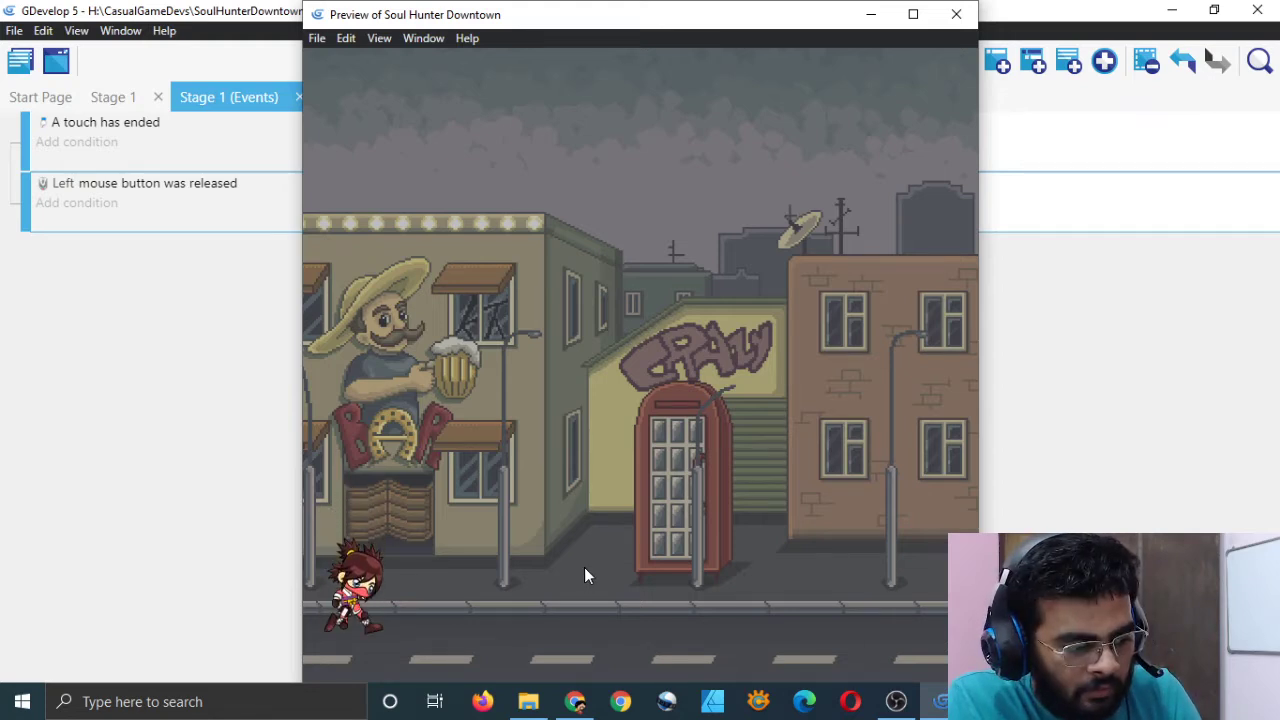
click(584, 575)
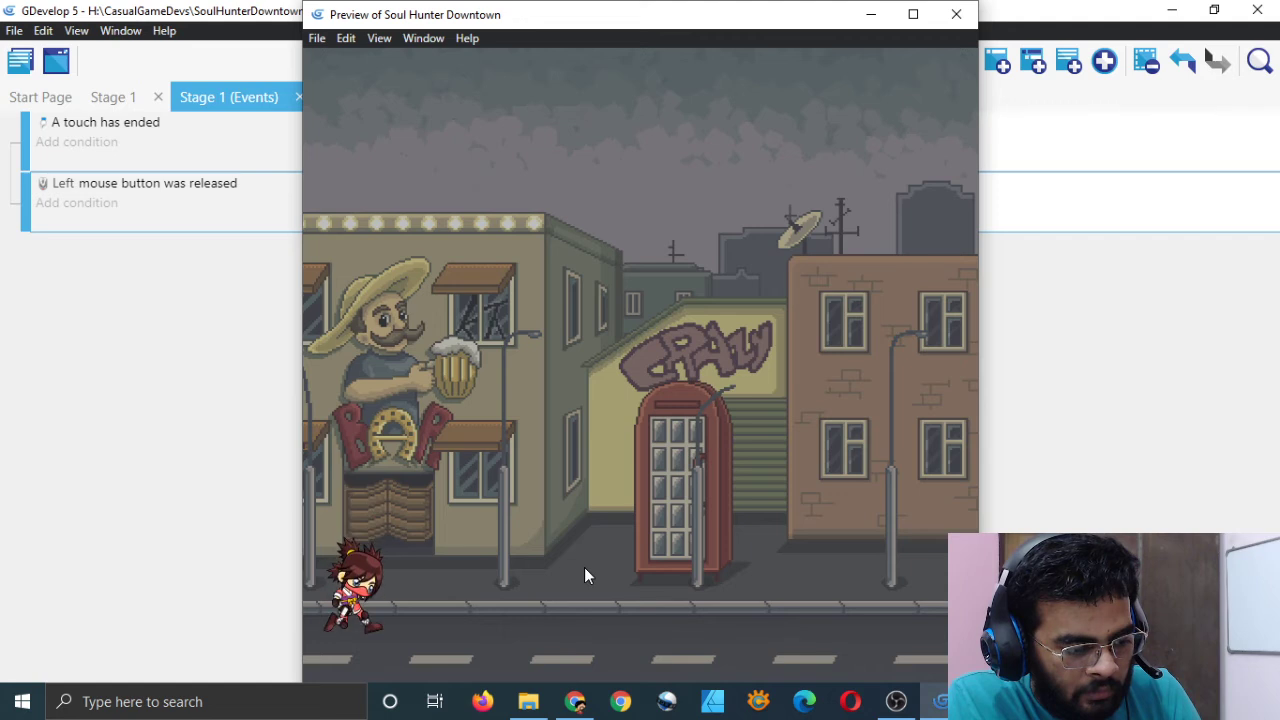
click(585, 575)
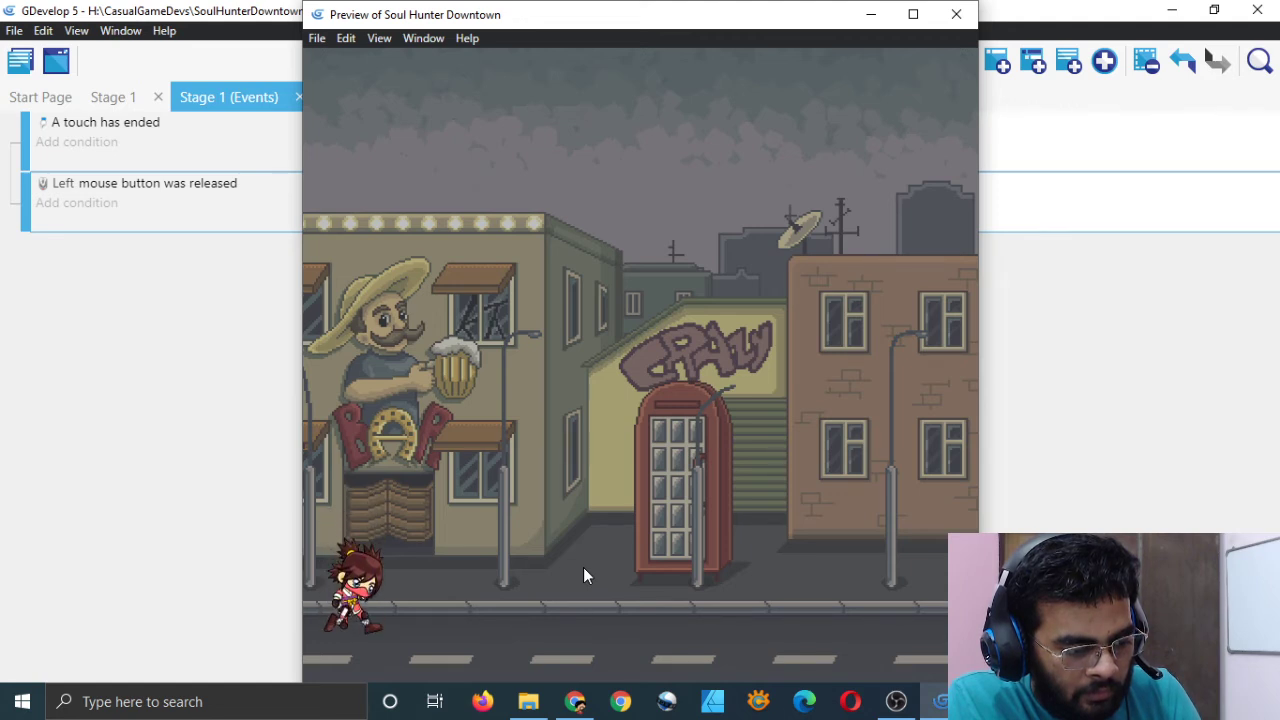
click(584, 575)
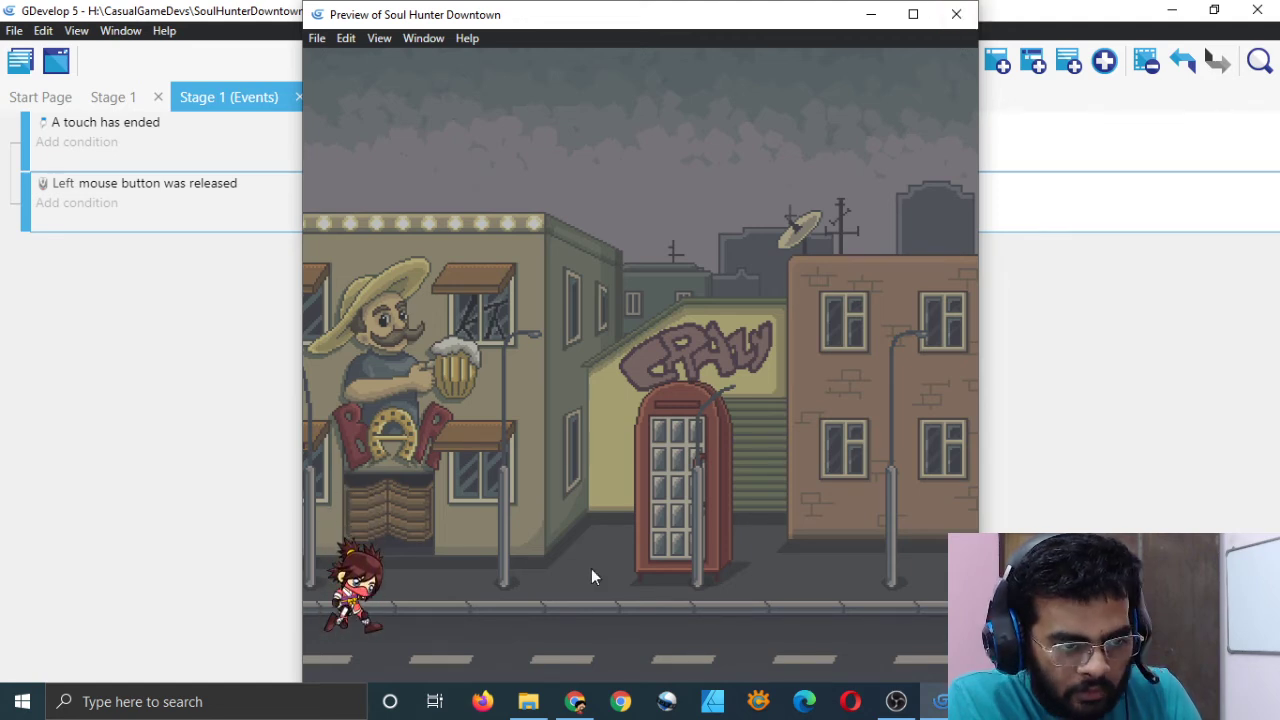
click(545, 620)
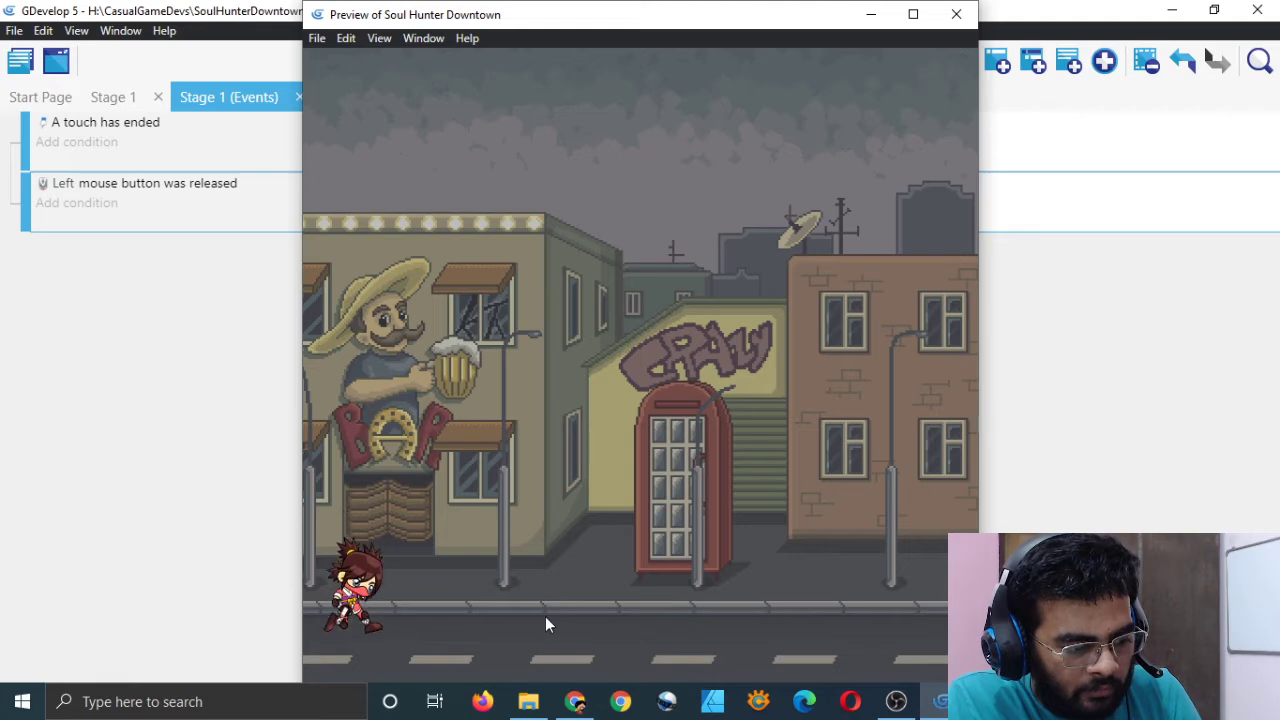
click(956, 14)
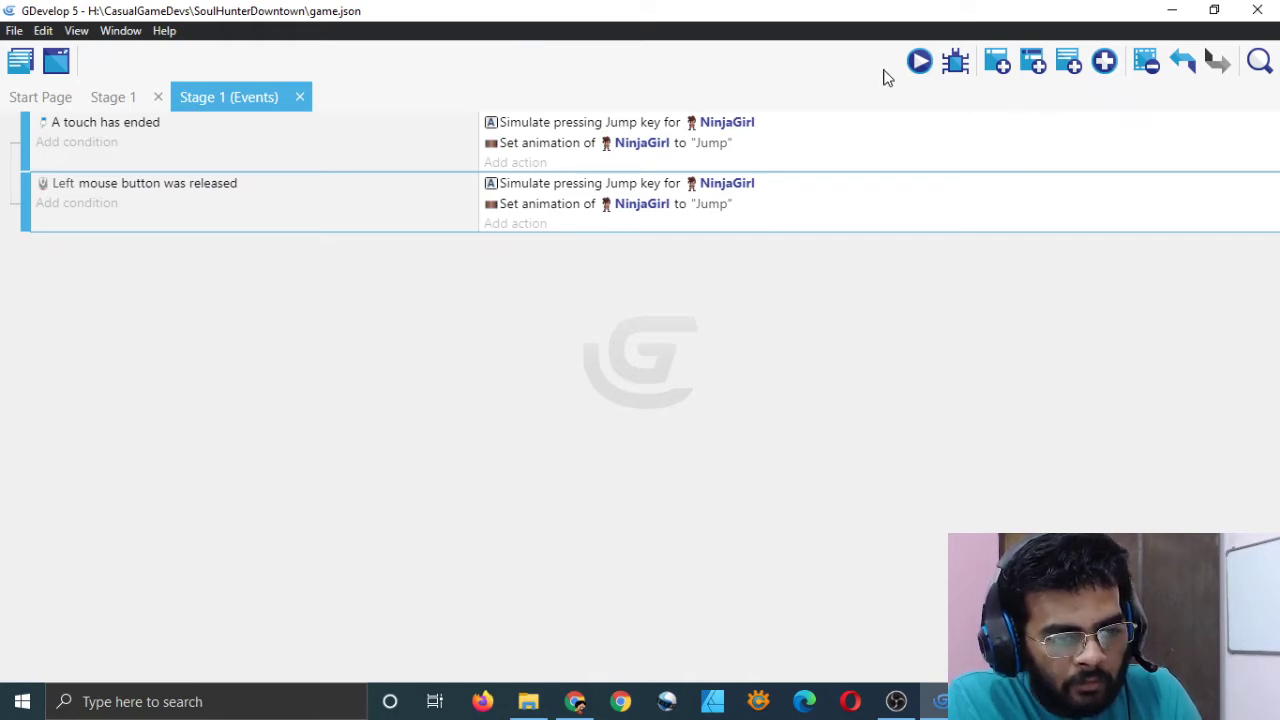
- Add a new empty event below the left mouse release event
click(998, 62)
- Try to set up the Platform Behavior condition "Is on floor" for Platform2 in the empty event
click(96, 243)
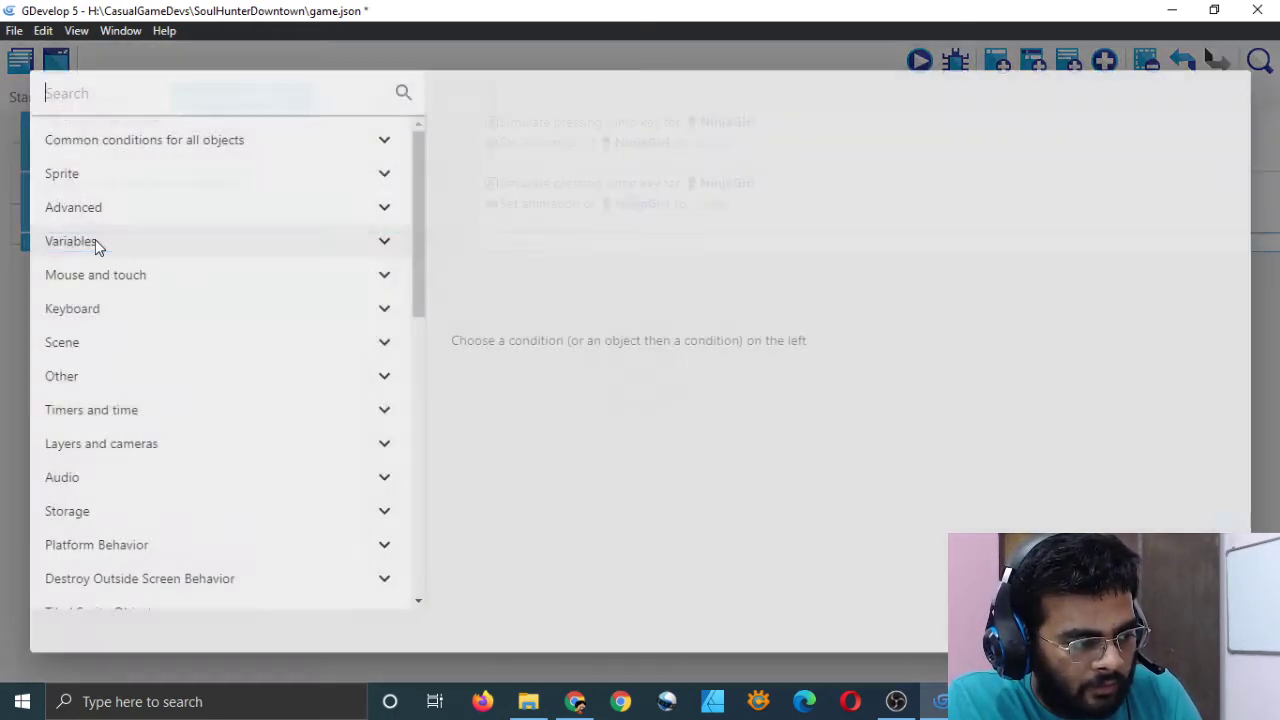
scroll(312, 335, down, 5)
scroll(326, 361, up, 2)
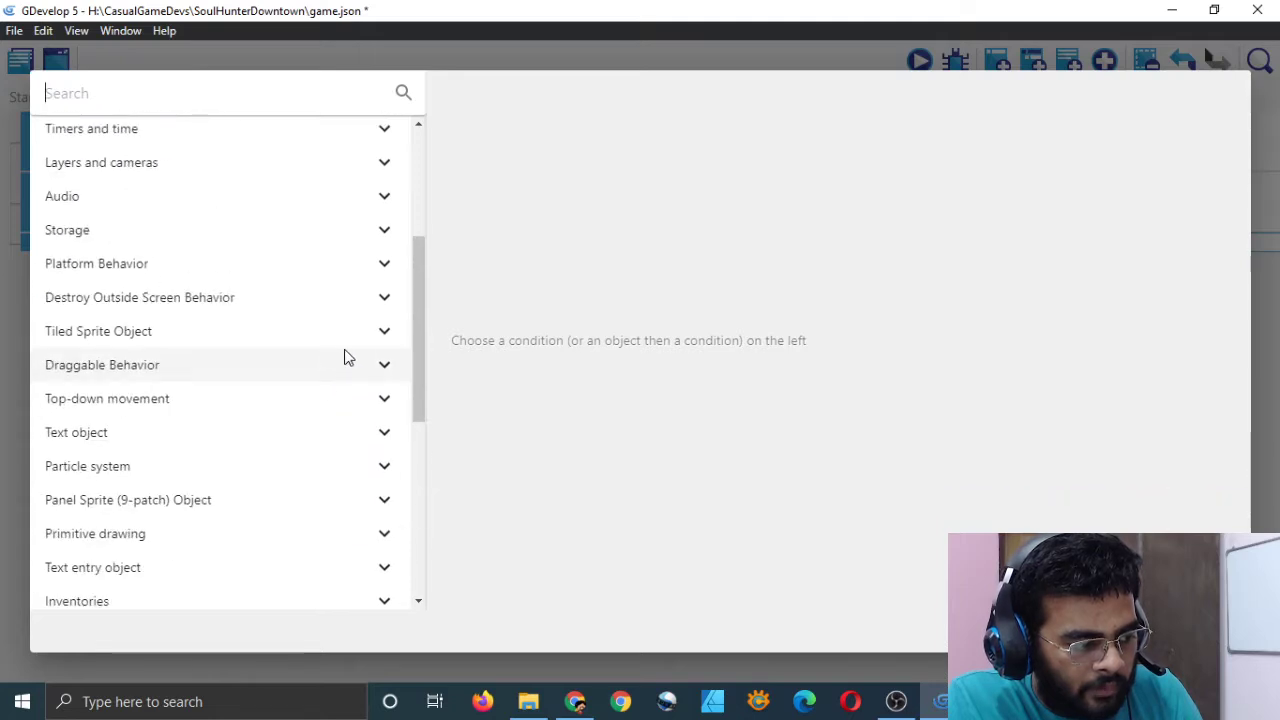
click(386, 264)
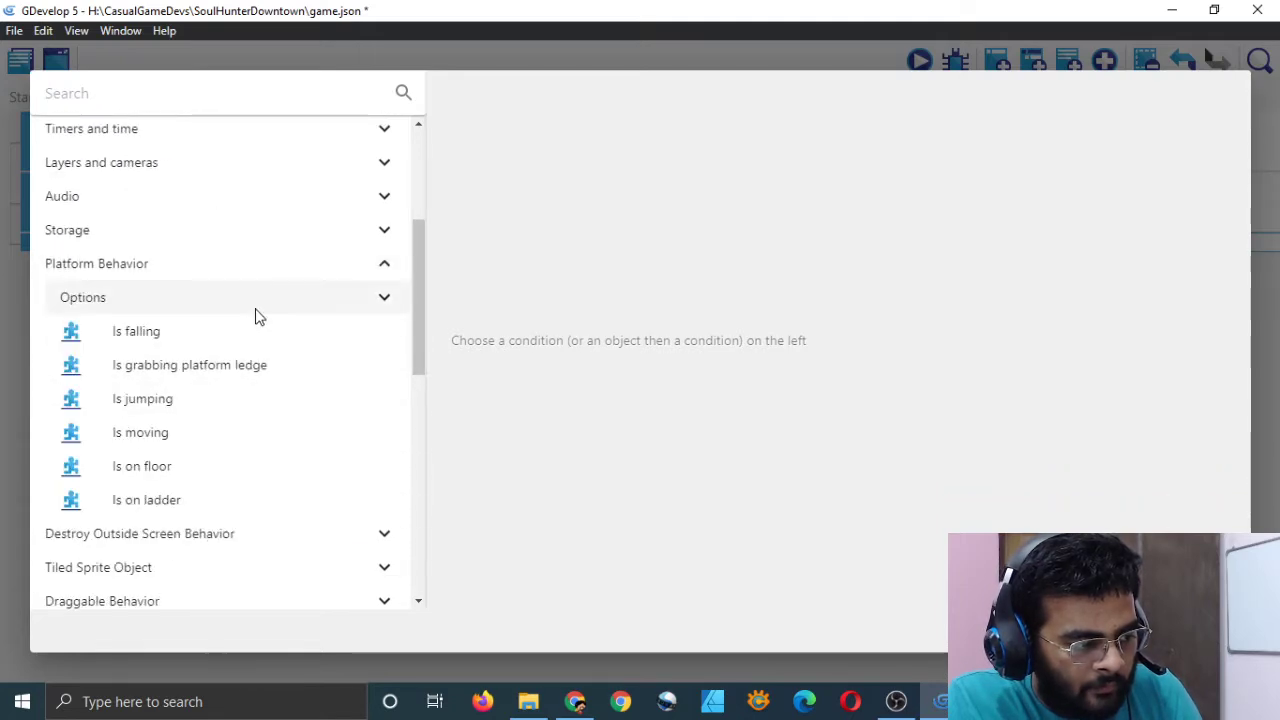
click(135, 468)
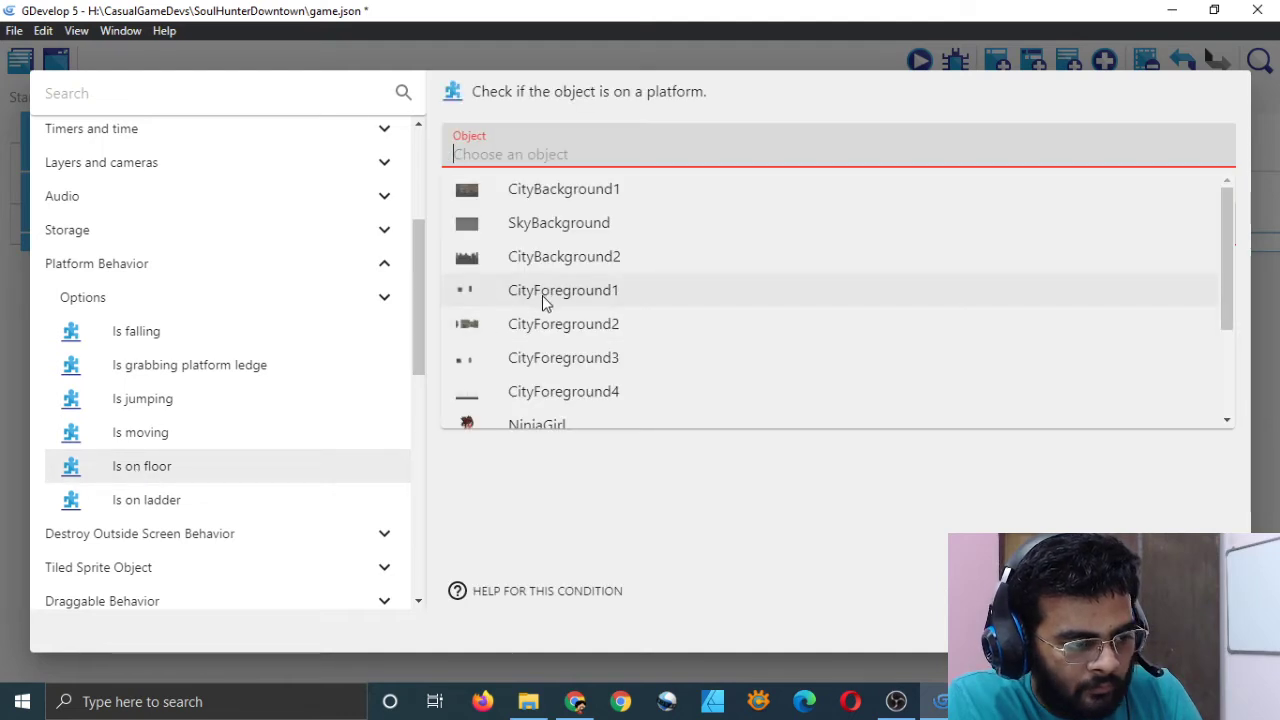
scroll(542, 310, down, 2)
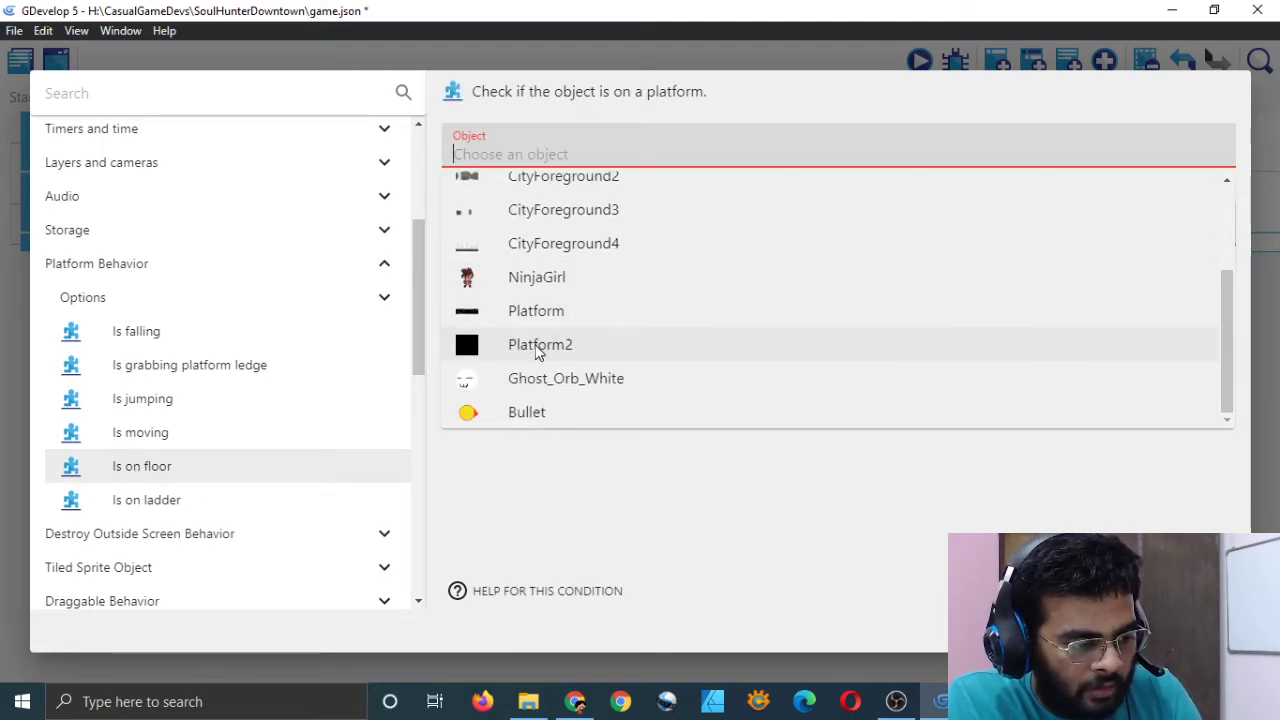
click(538, 346)
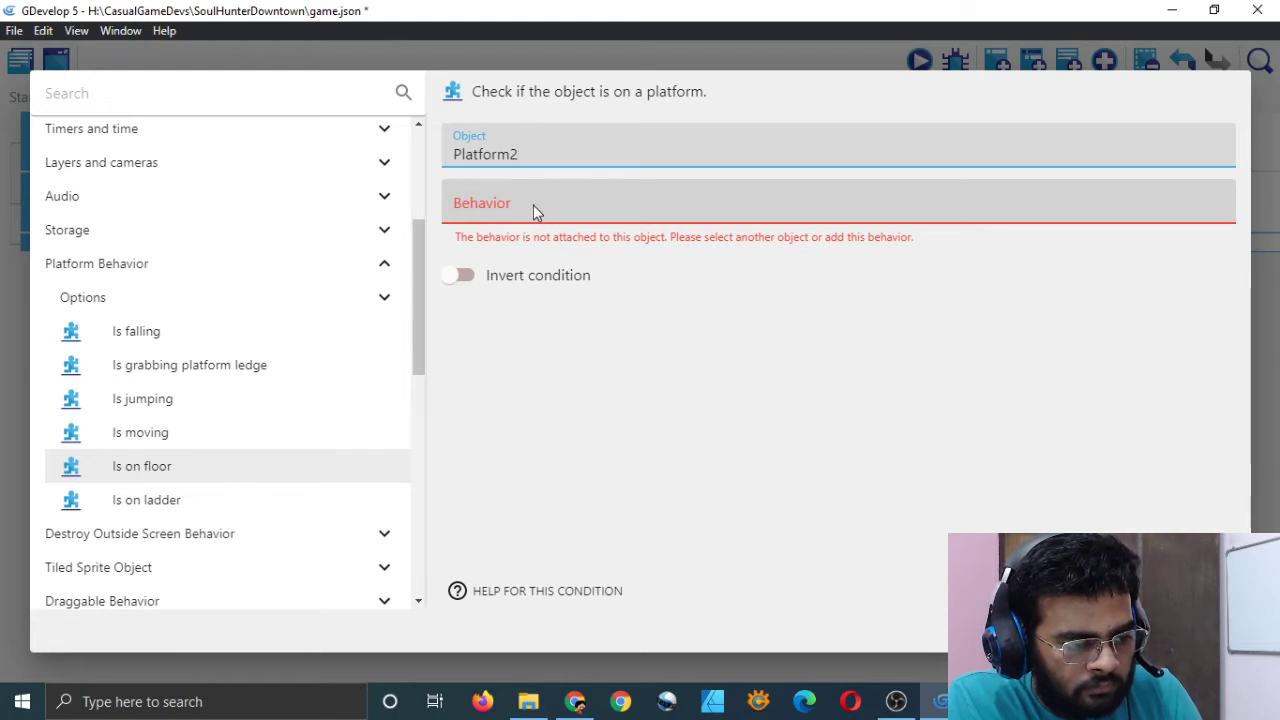
key(Tab)
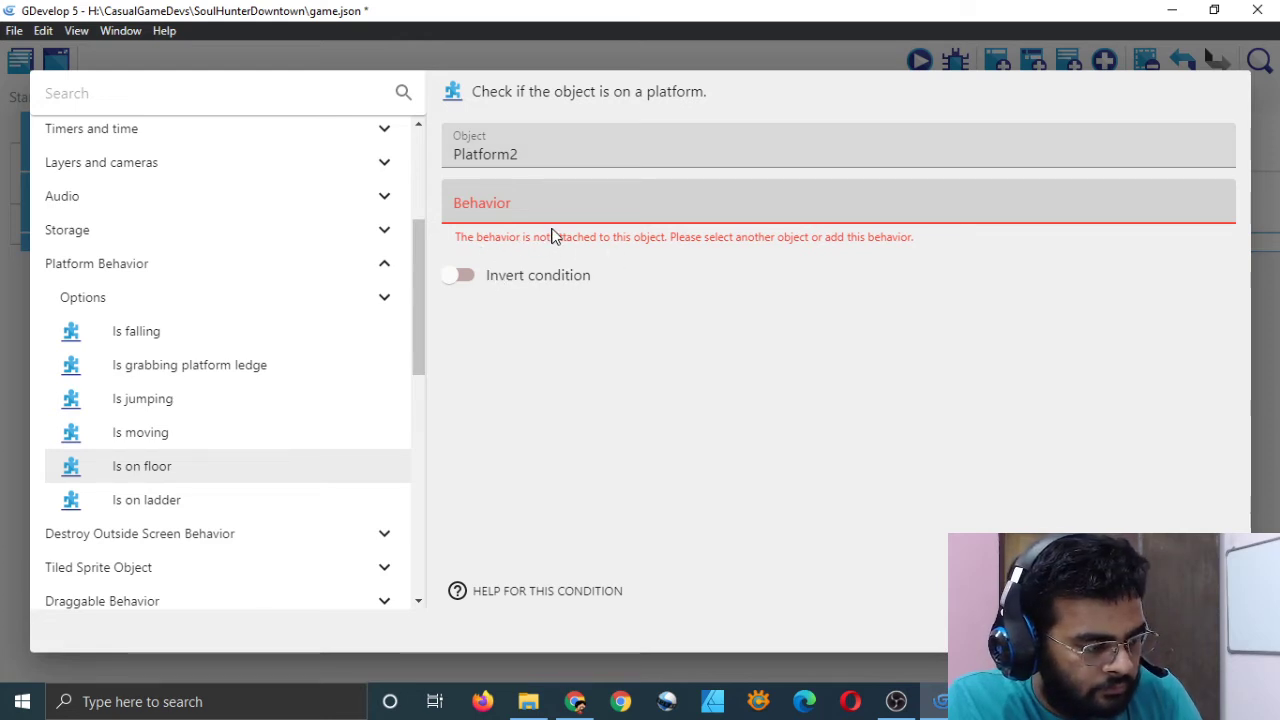
- Look through the other Platform Behavior conditions, including "Is falling", for Platform2 and discard the condition
click(385, 299)
click(385, 300)
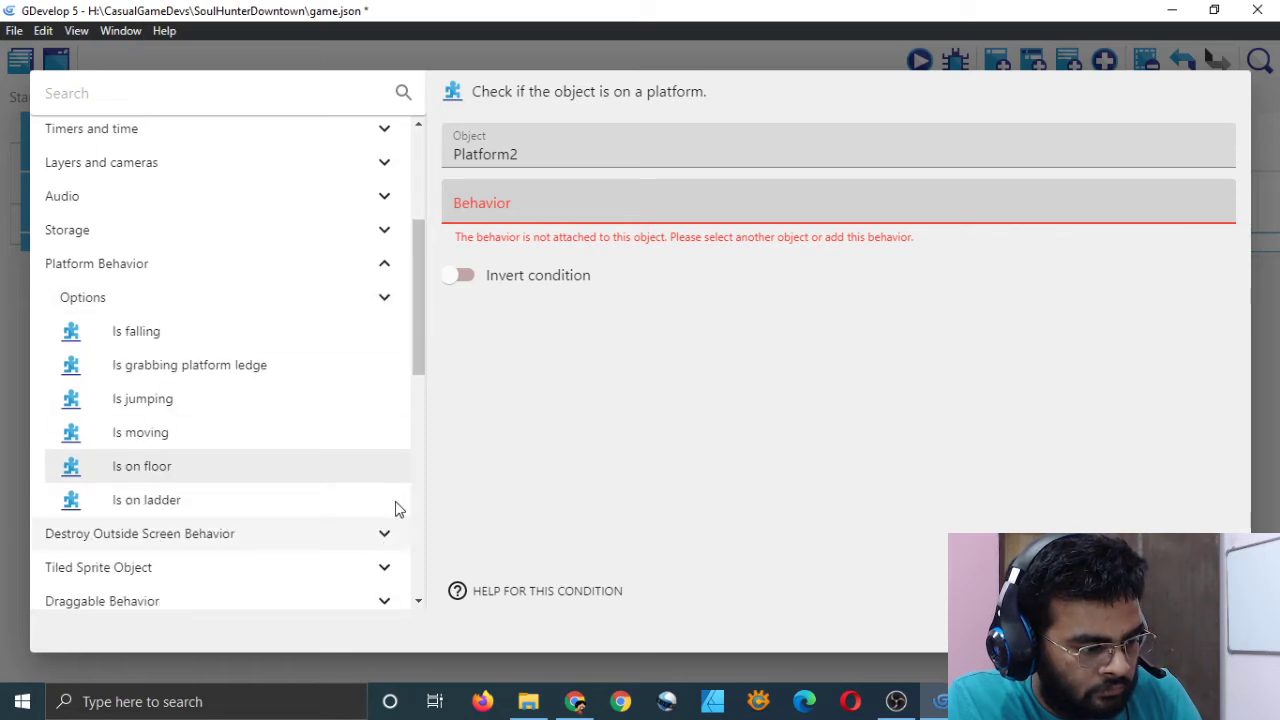
click(387, 302)
click(386, 300)
scroll(343, 391, down, 3)
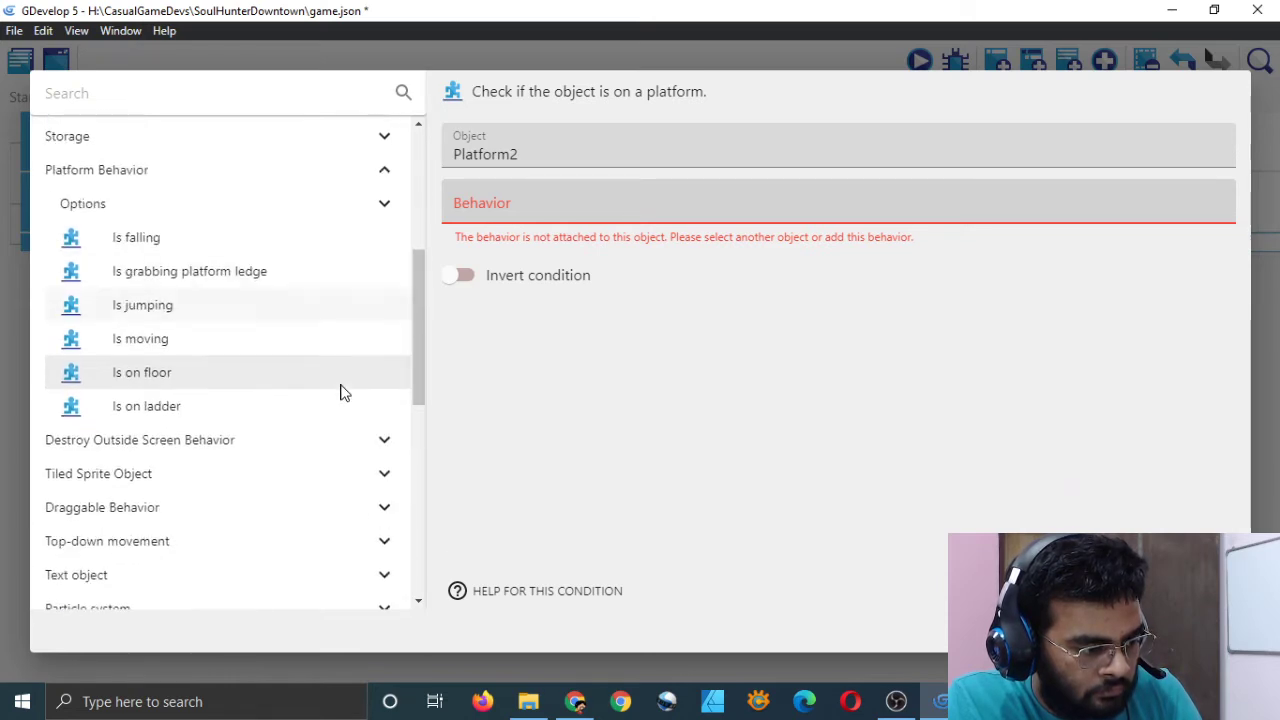
scroll(337, 397, up, 3)
click(529, 150)
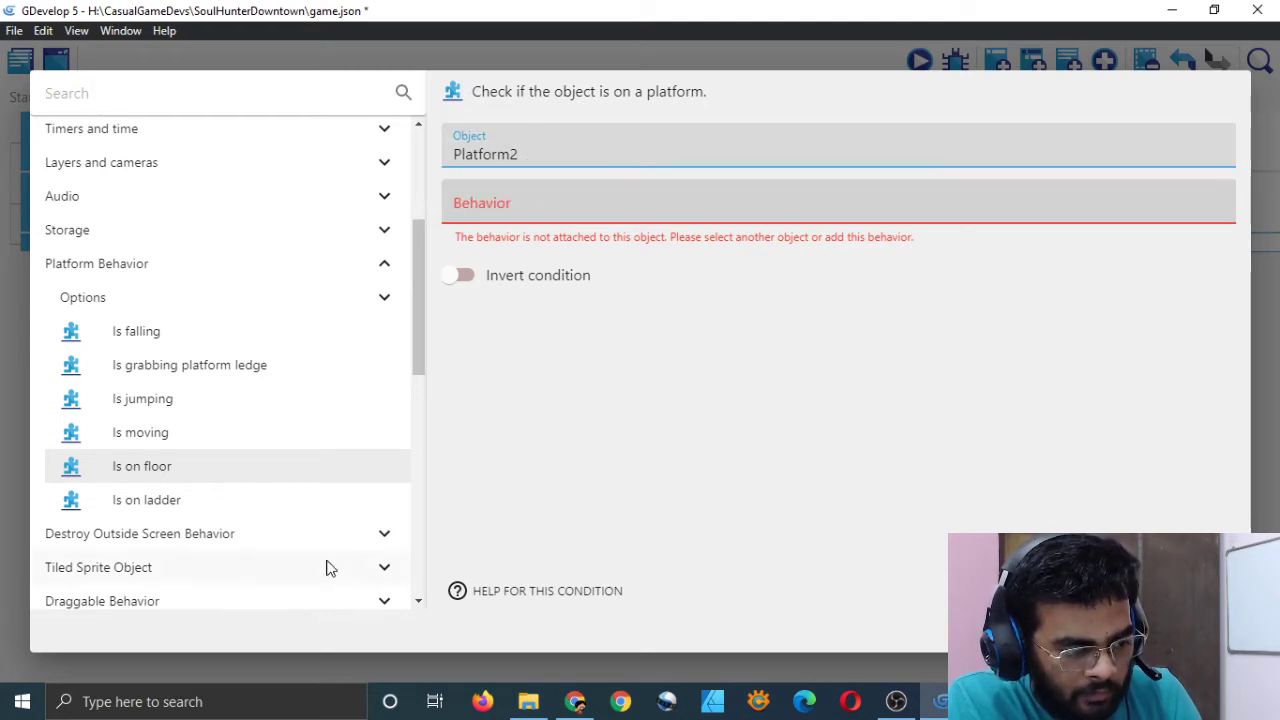
click(185, 365)
click(155, 334)
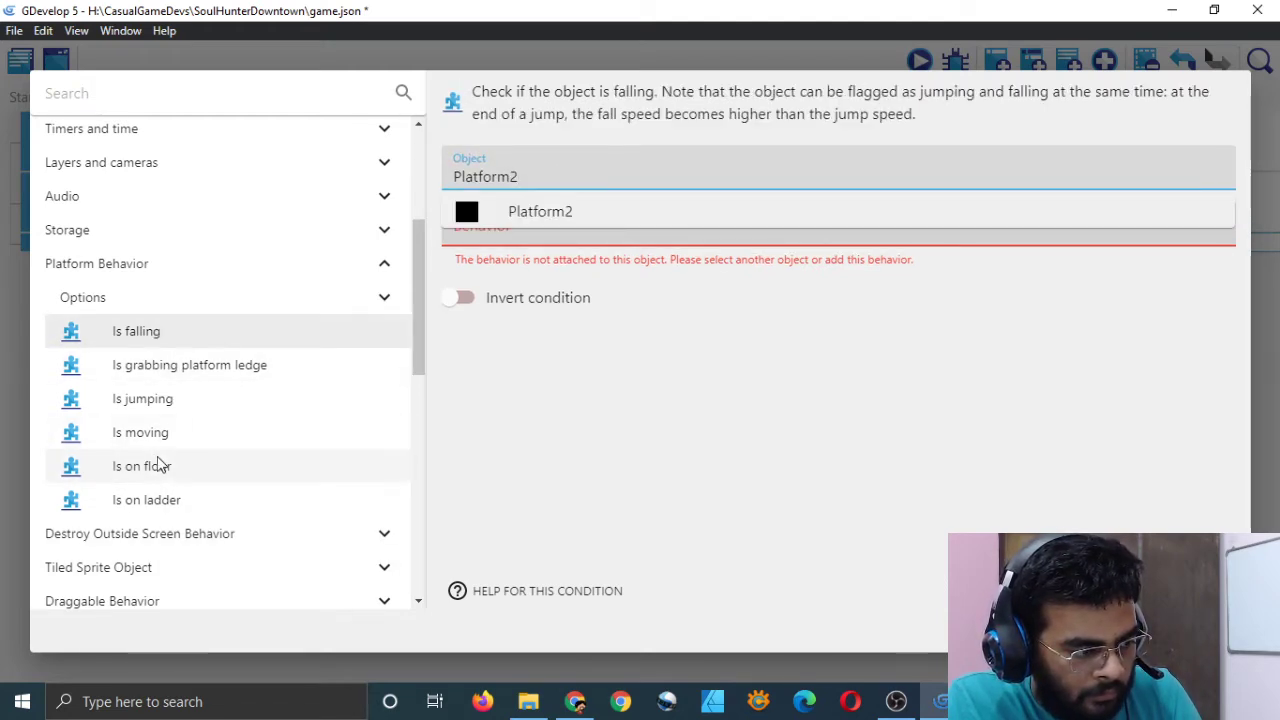
click(158, 465)
key(Escape)
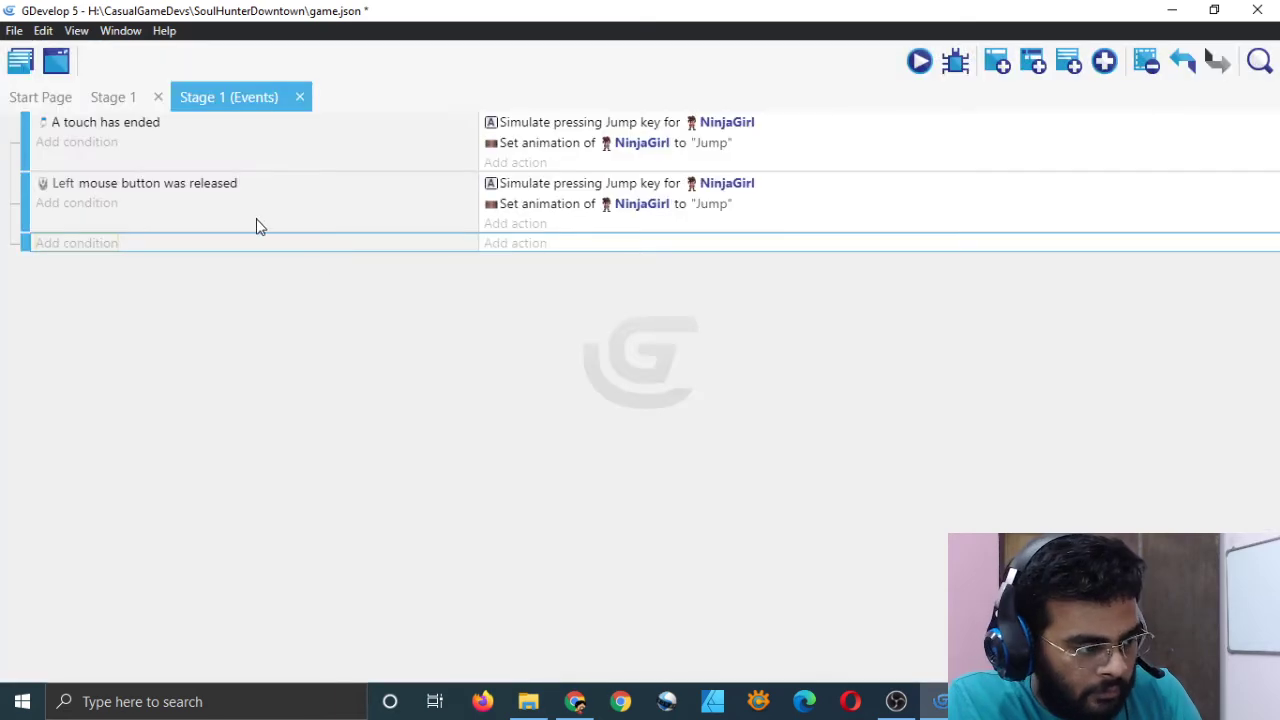
- Add the Platform Behavior condition "Is on floor" for NinjaGirl to the empty event below the left mouse release event
click(89, 246)
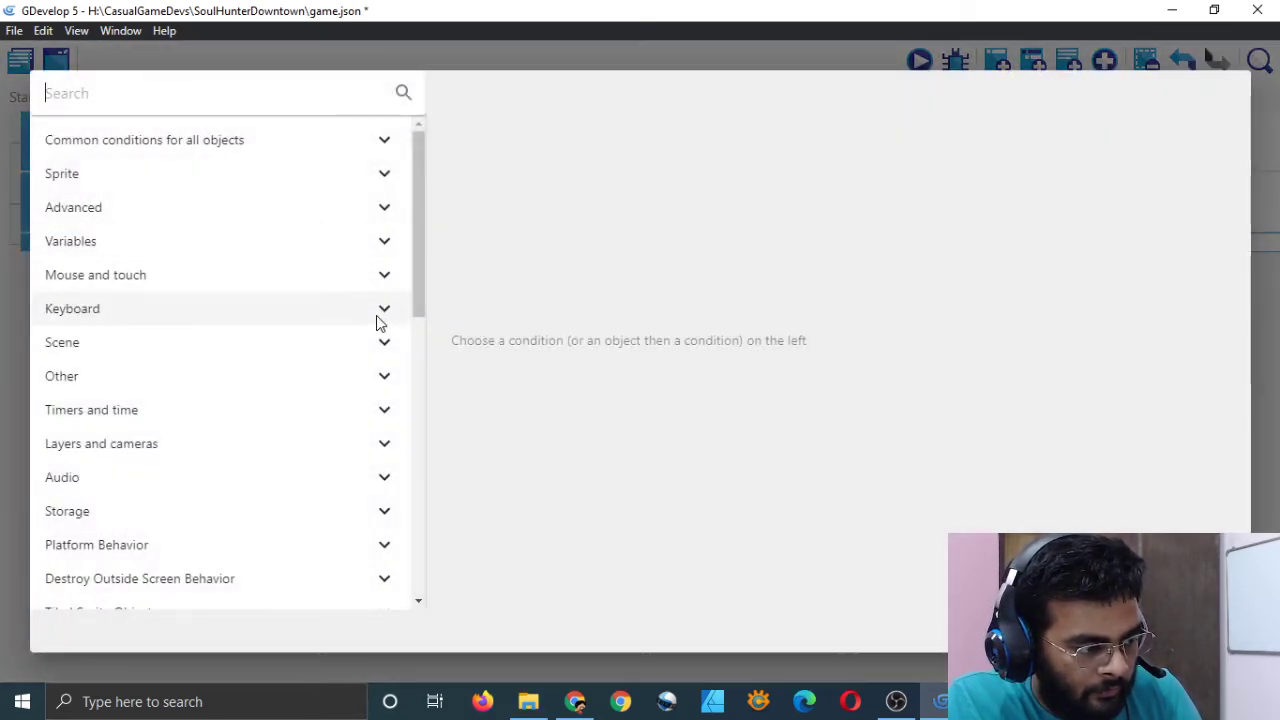
click(354, 535)
scroll(237, 426, down, 3)
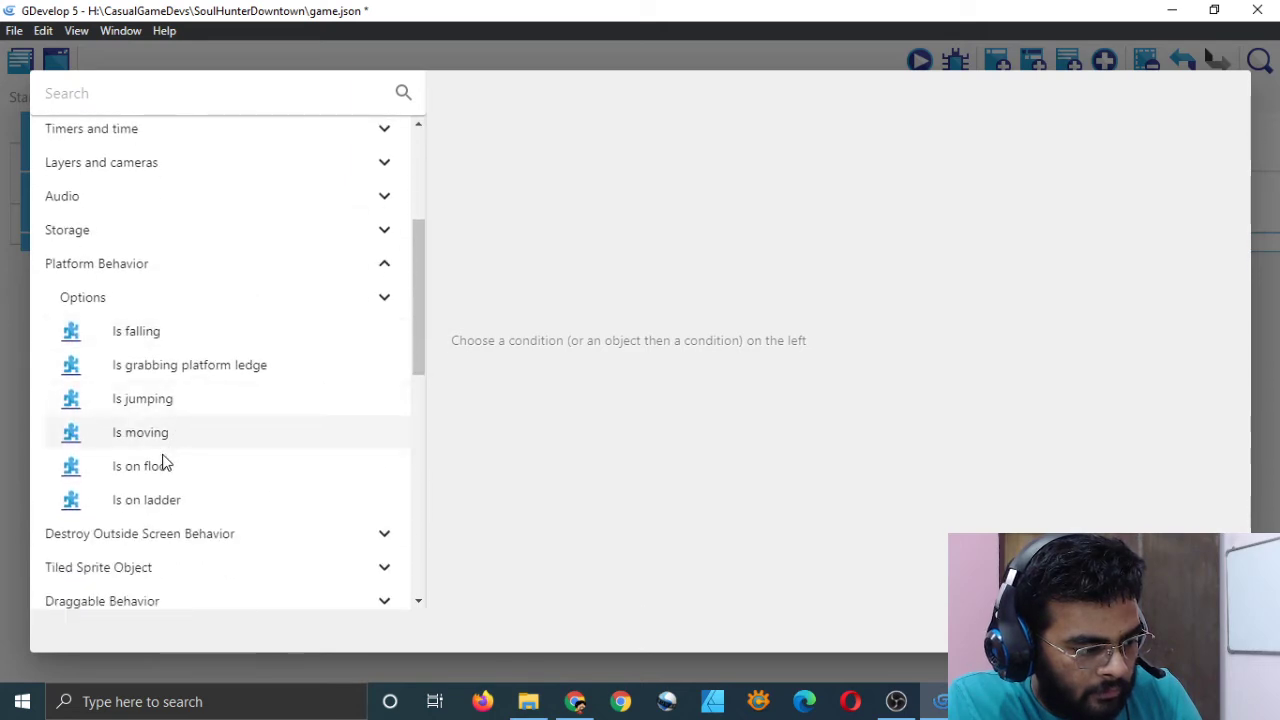
click(150, 466)
scroll(565, 300, down, 3)
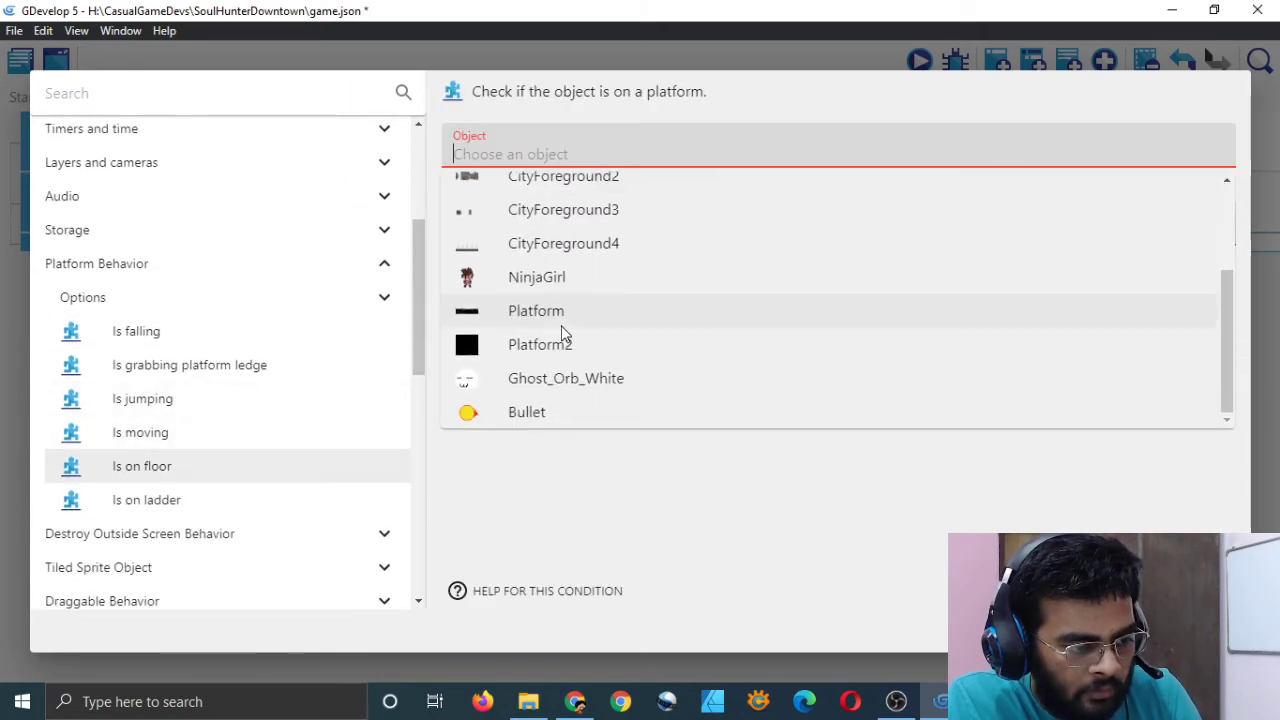
click(543, 277)
key(Return)
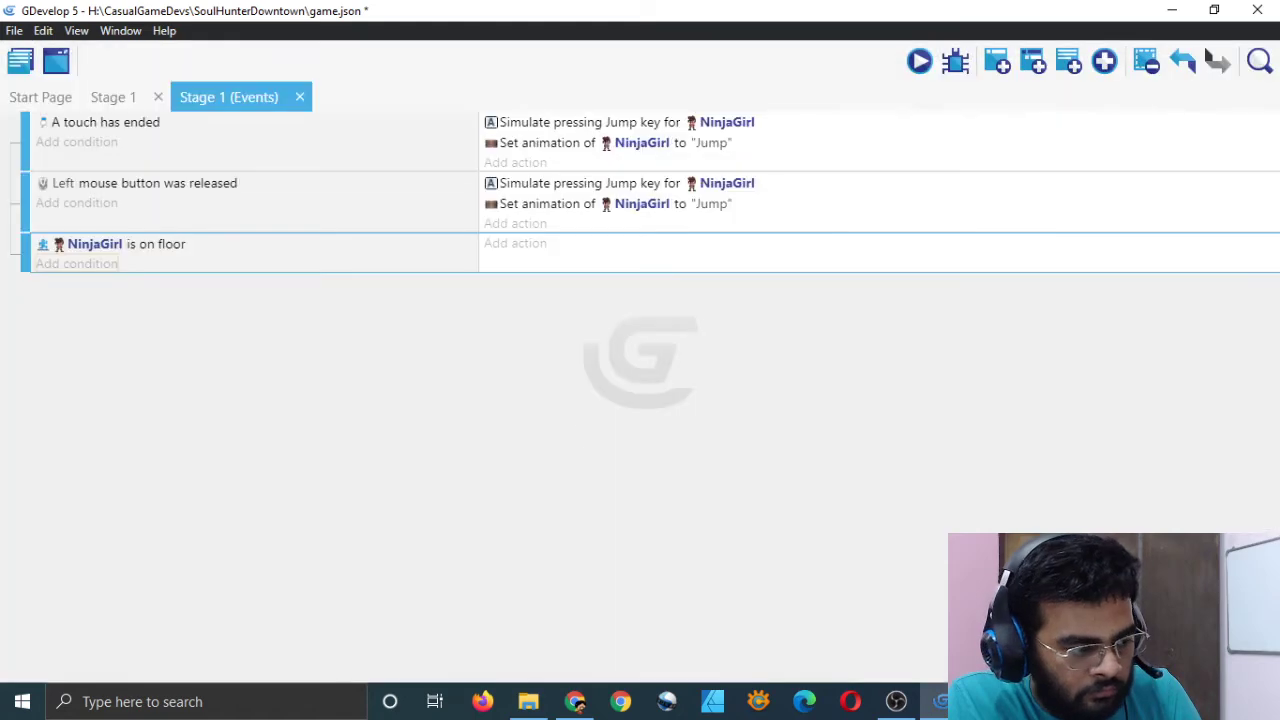
- Start a "Change the animation (by name)" action for NinjaGirl in the on-floor event
click(523, 253)
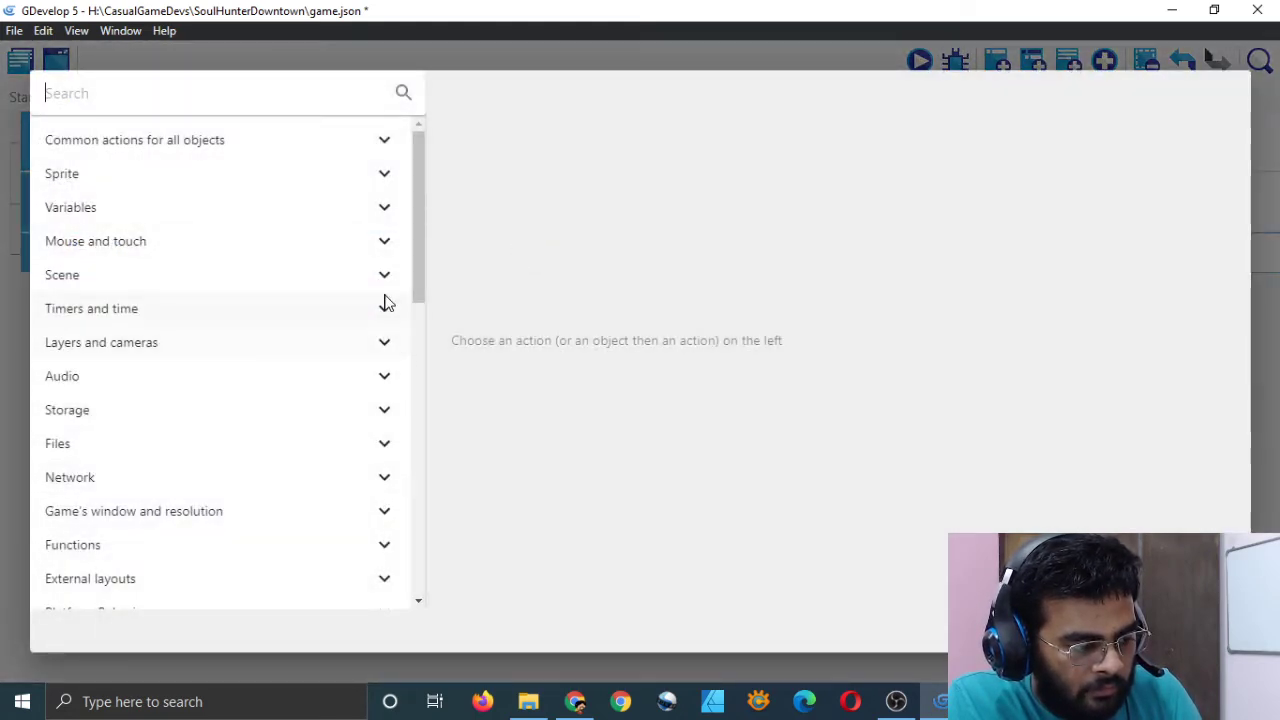
drag(419, 277, 414, 321)
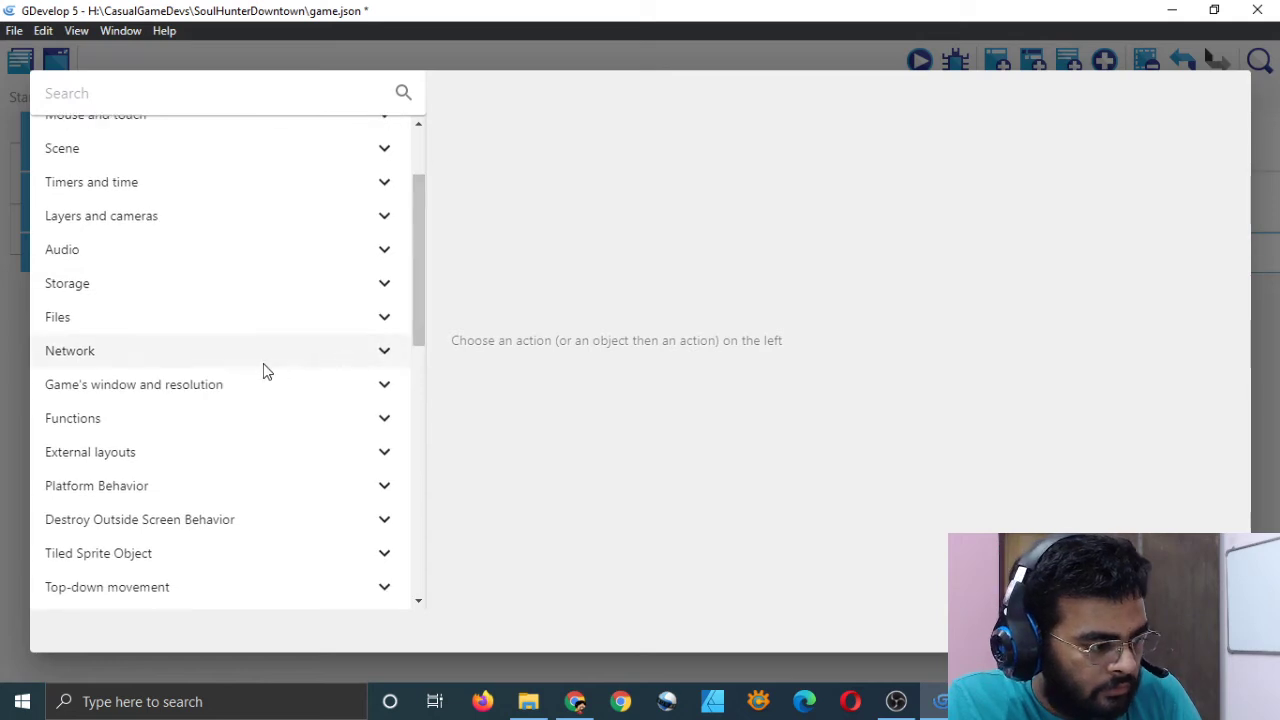
scroll(350, 290, up, 3)
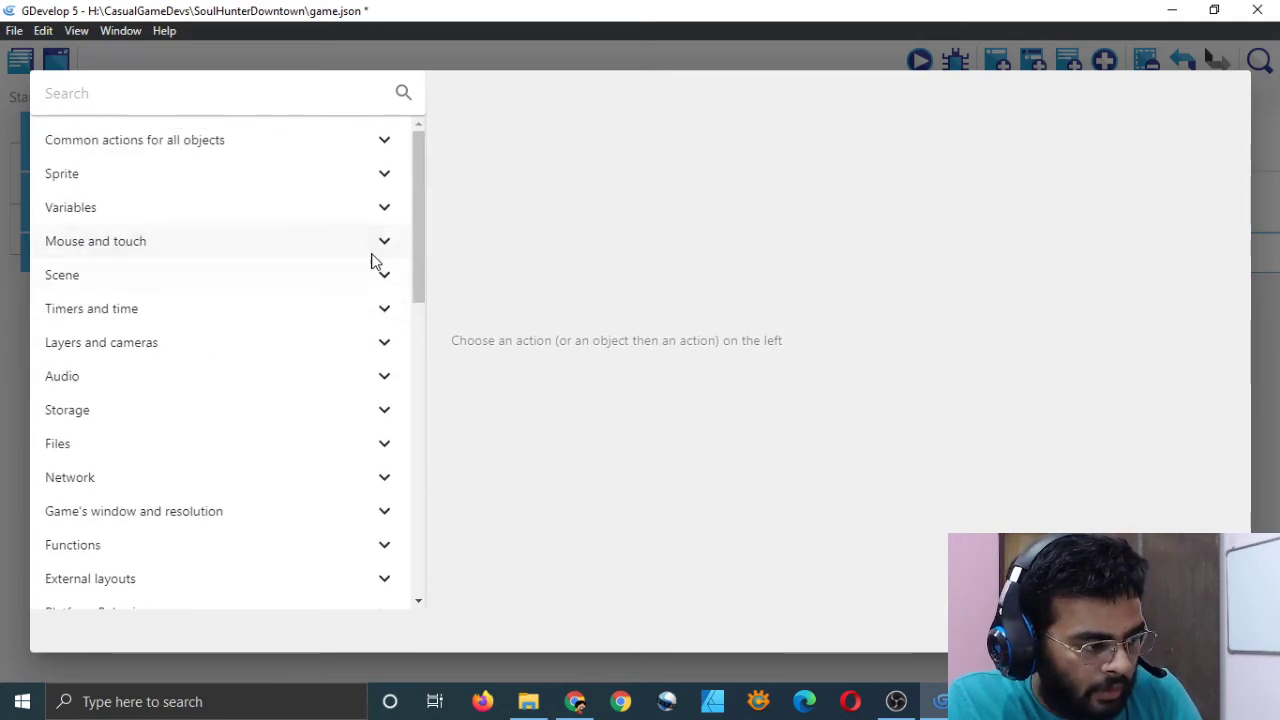
scroll(373, 320, down, 4)
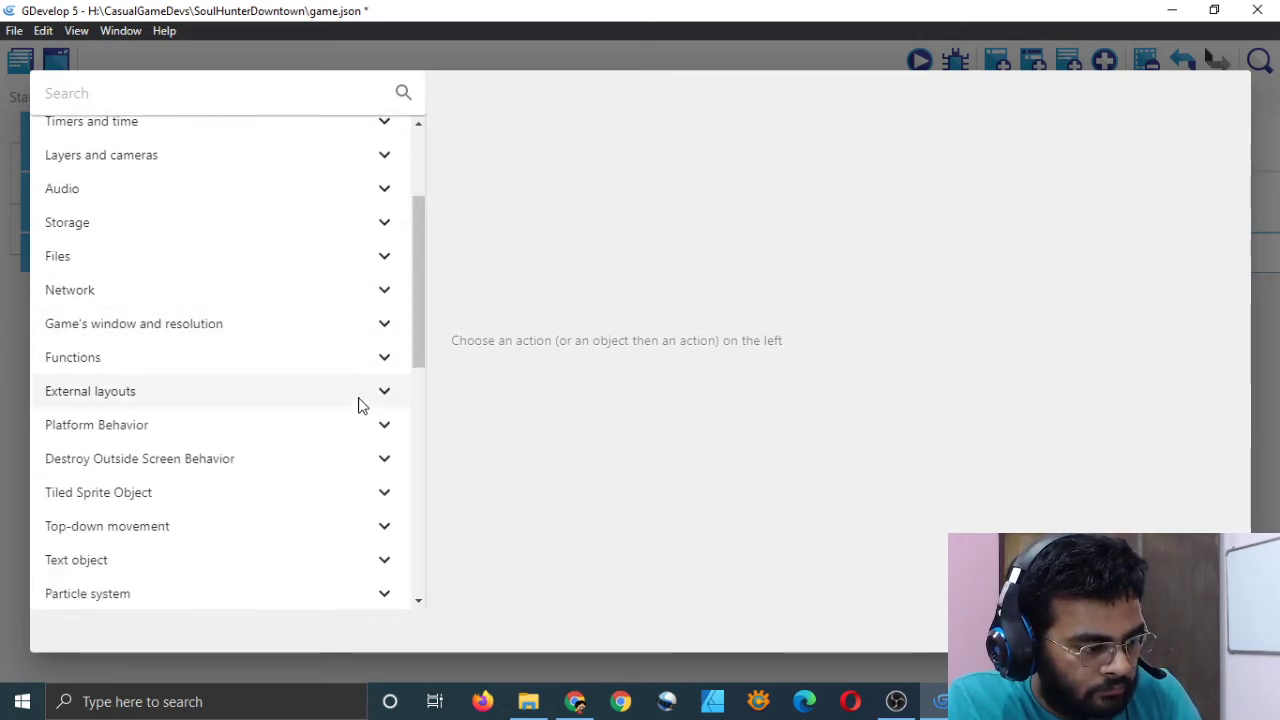
scroll(364, 358, up, 4)
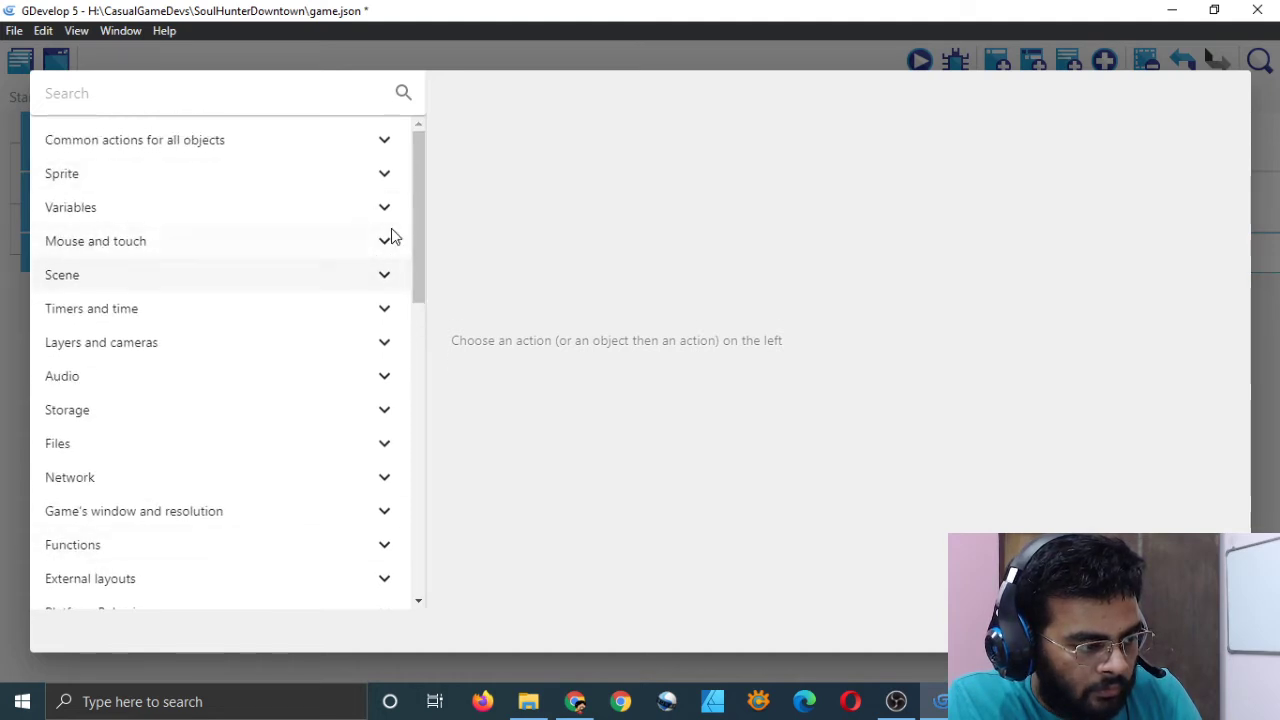
click(389, 178)
click(385, 216)
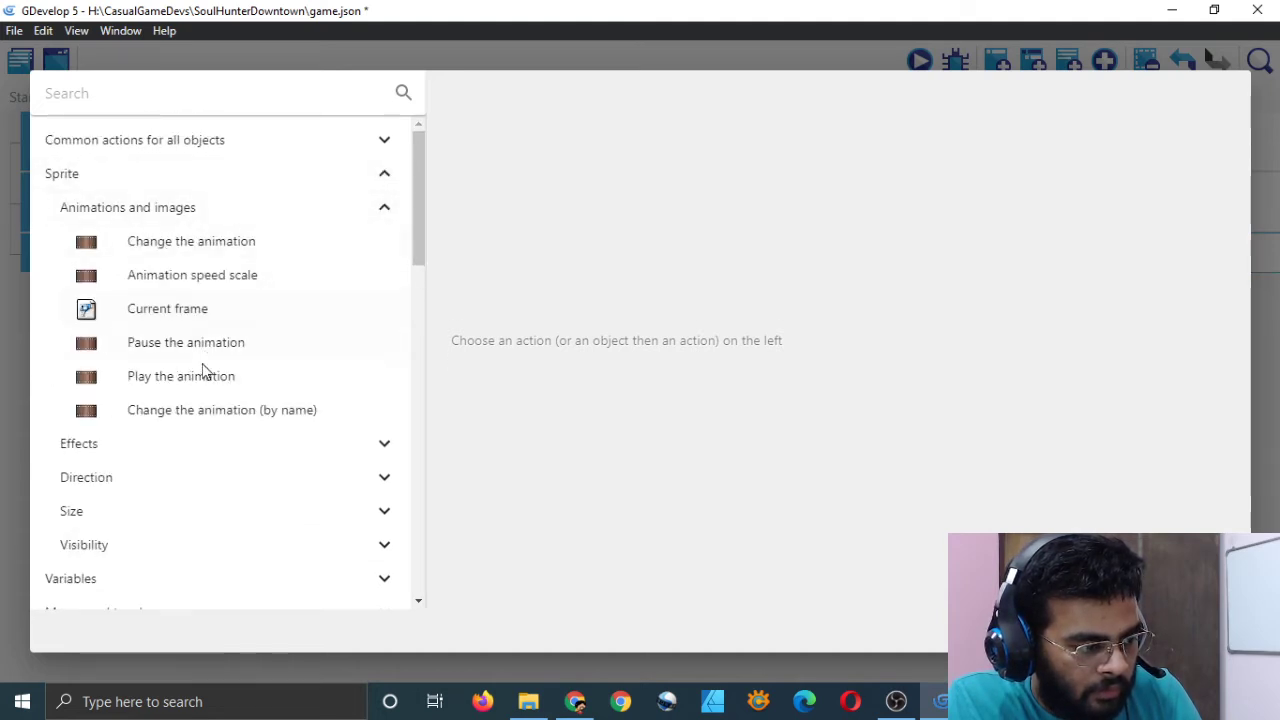
click(222, 416)
click(537, 190)
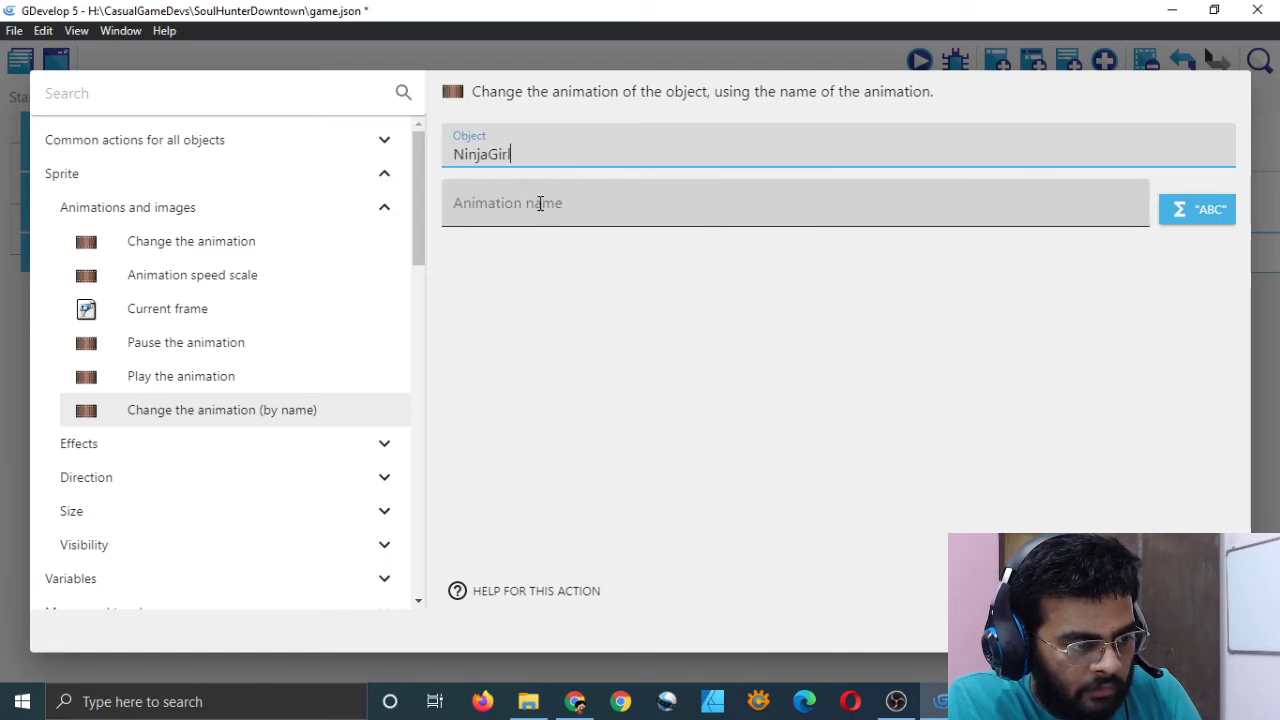
- Set the action's animation name to "Idle", confirm it, and save the project
text(I)
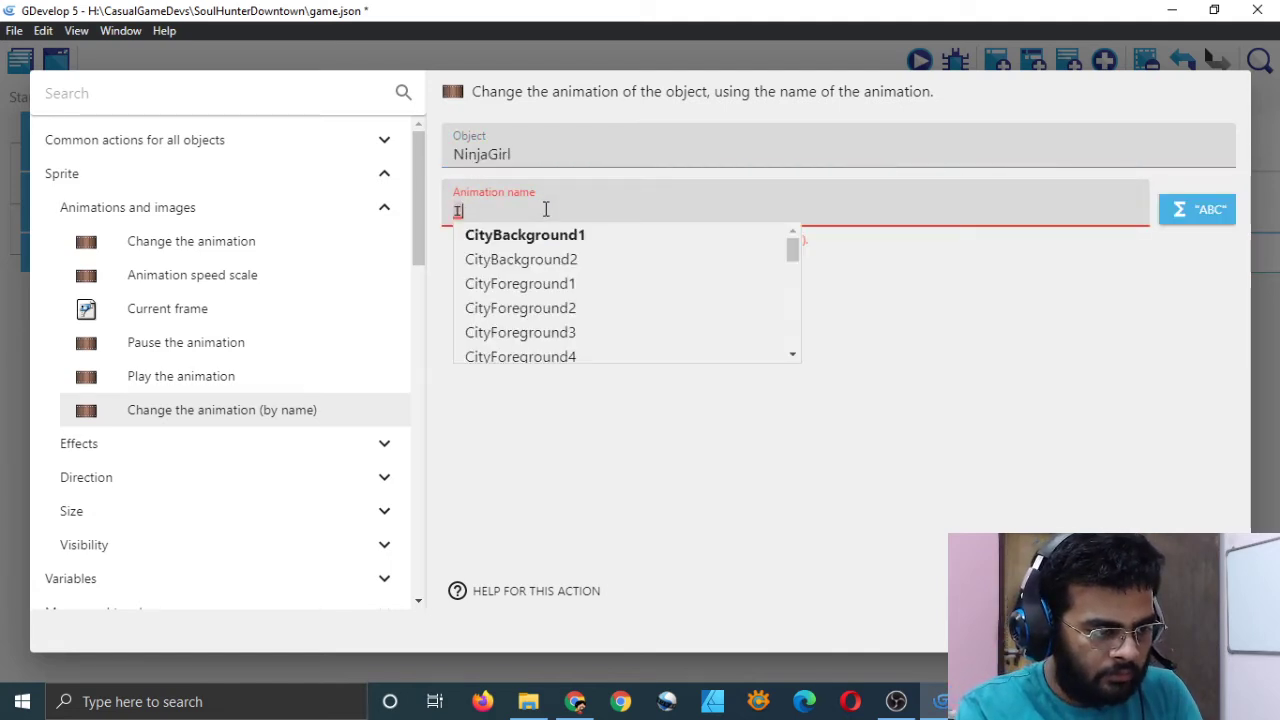
text(dle"Idle)
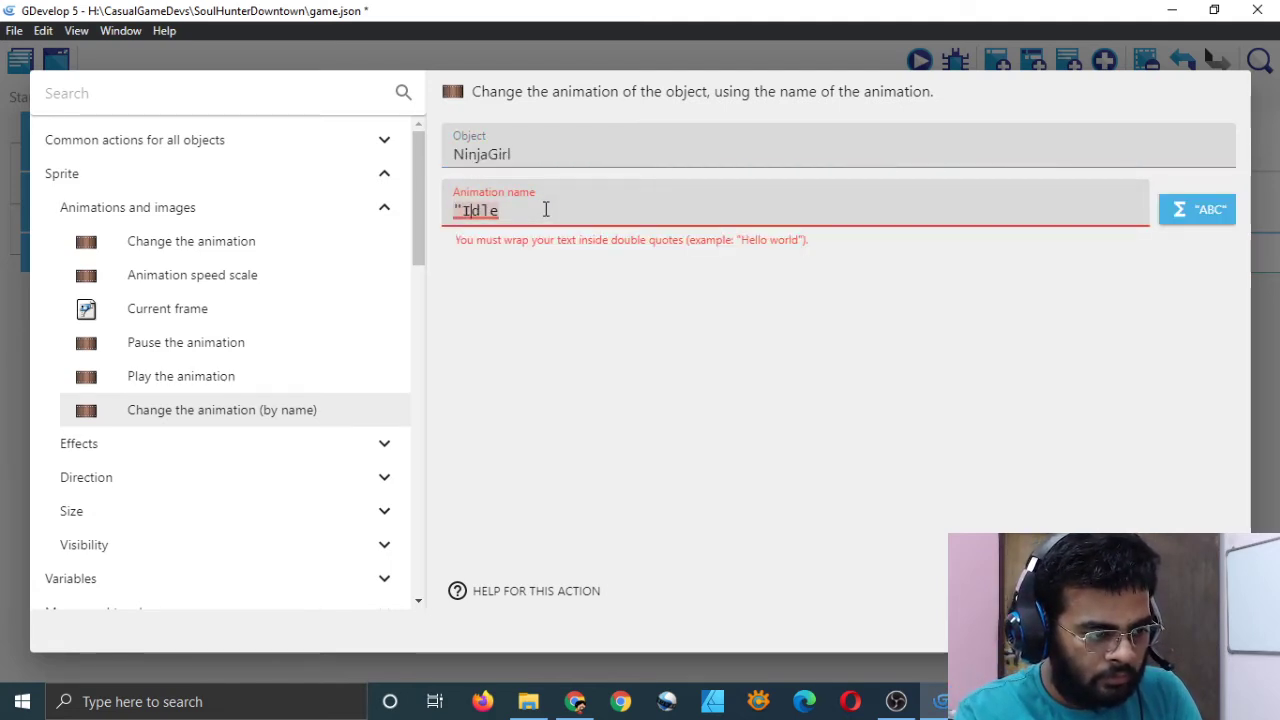
text(")
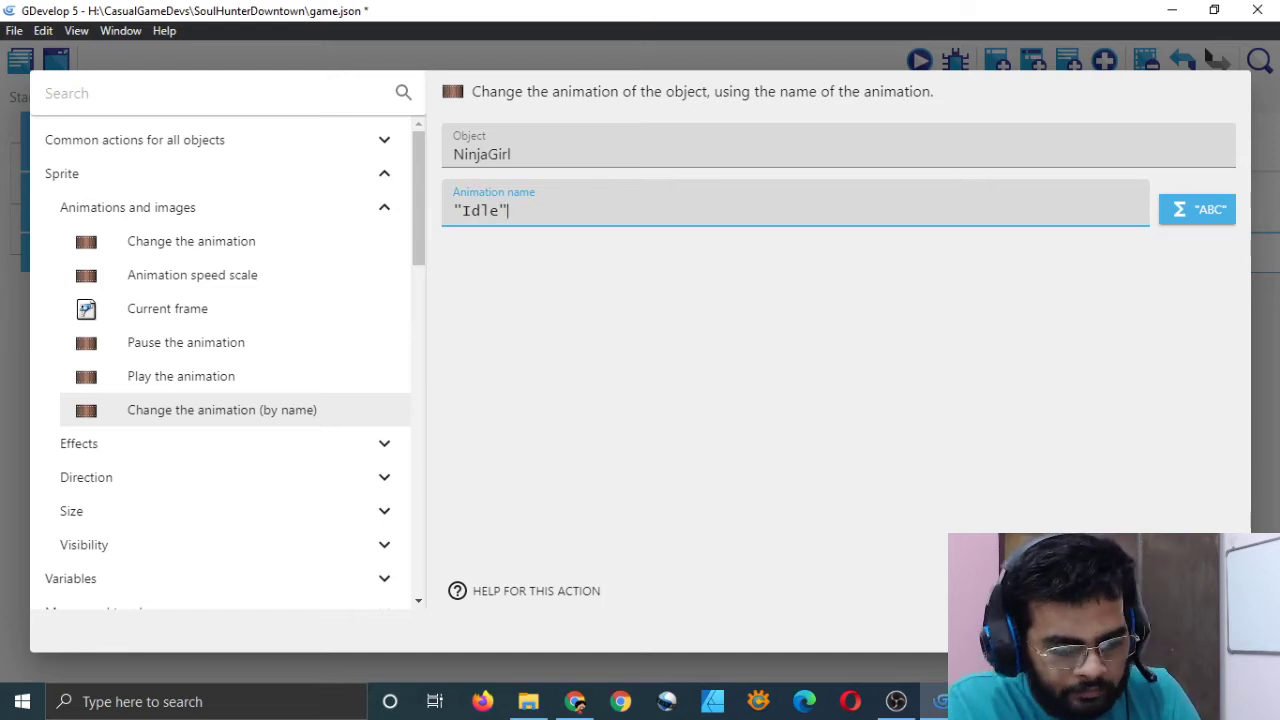
key(Return)
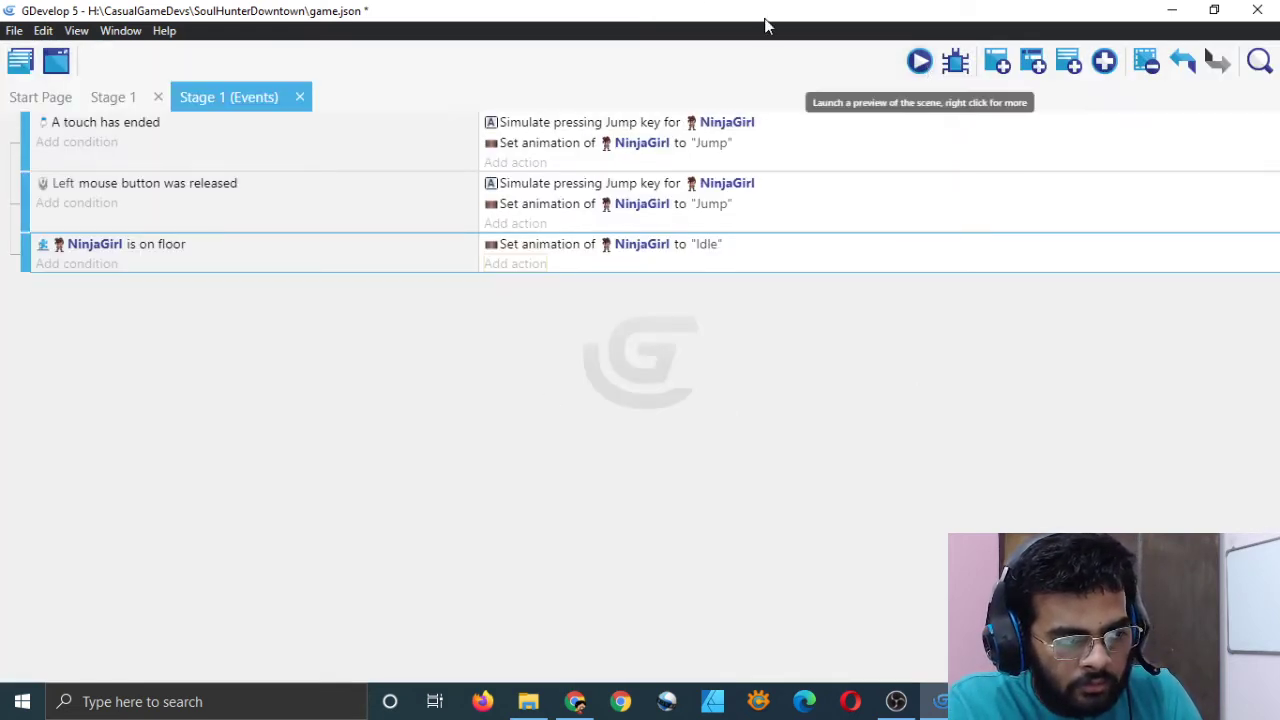
key(ctrl+s)
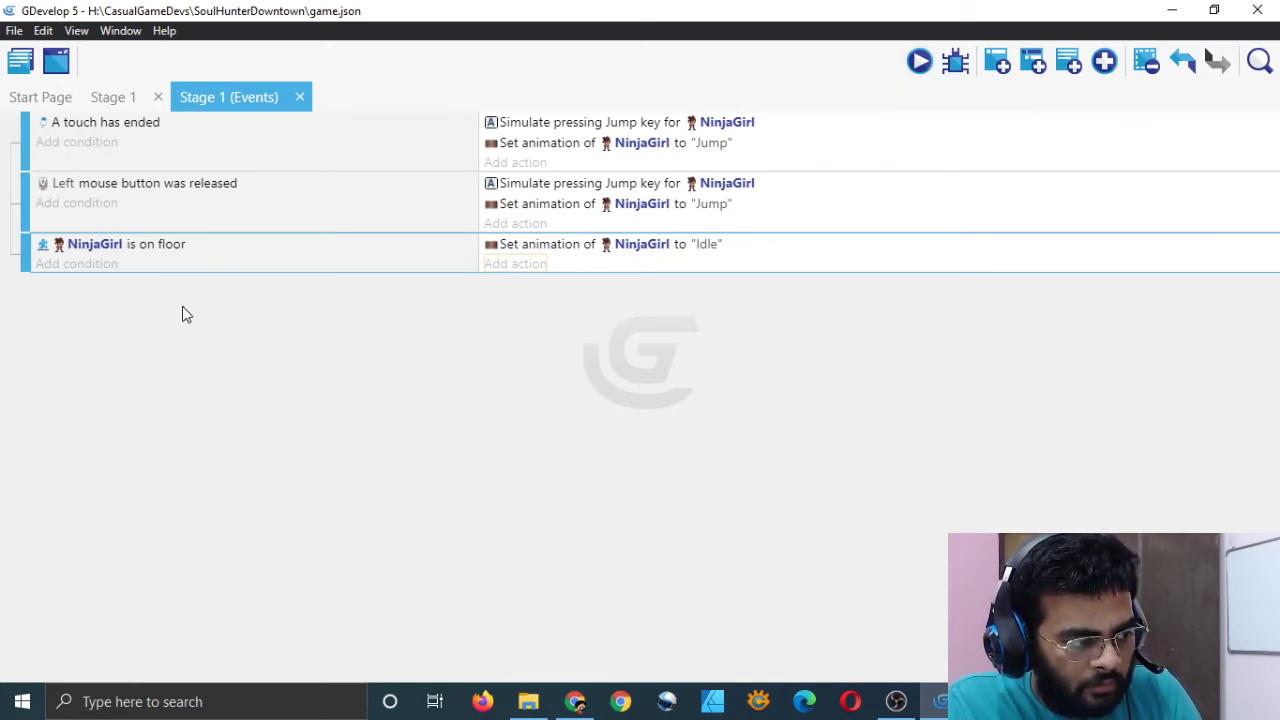
- Add a new empty event and move it above the touch event as the first event
click(997, 62)
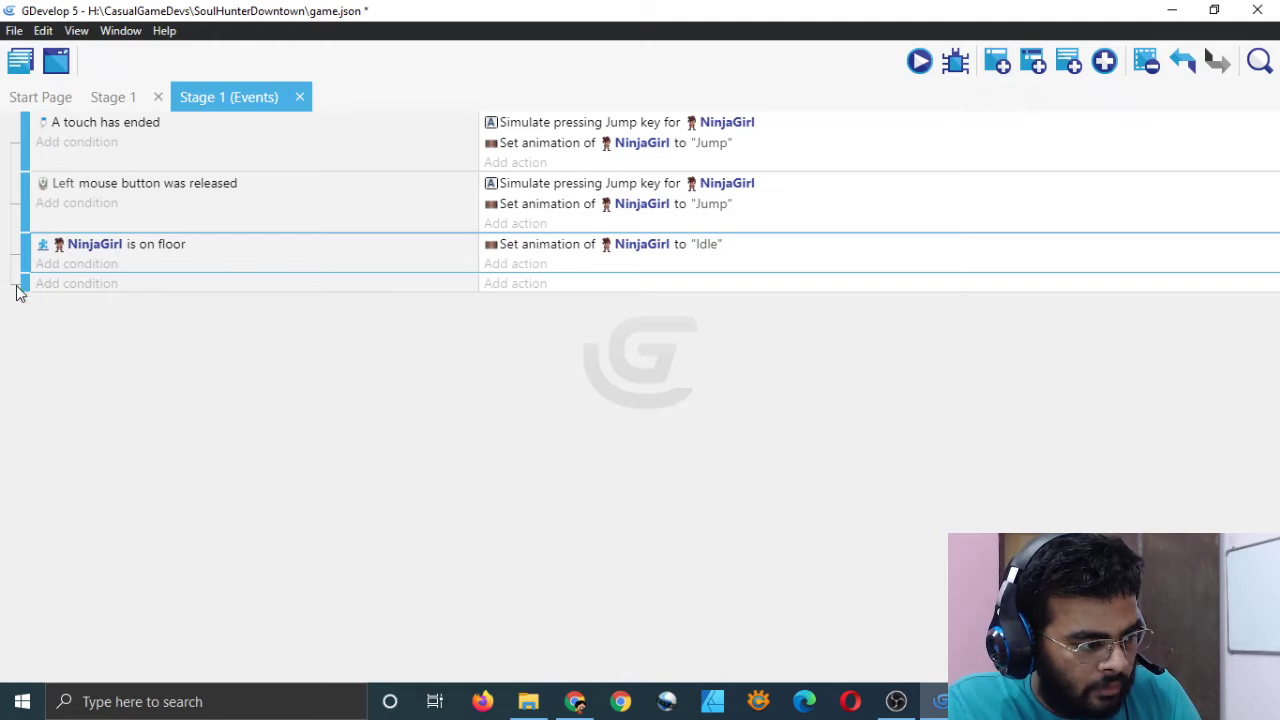
drag(22, 285, 31, 148)
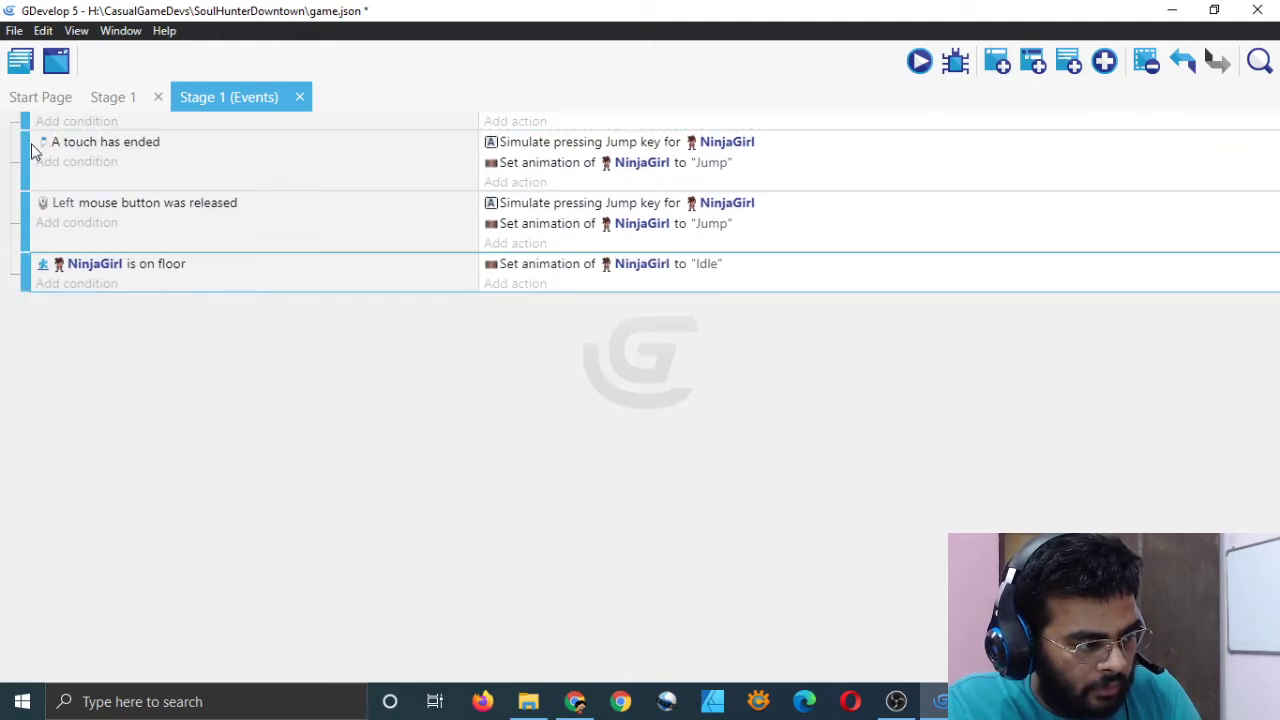
click(82, 121)
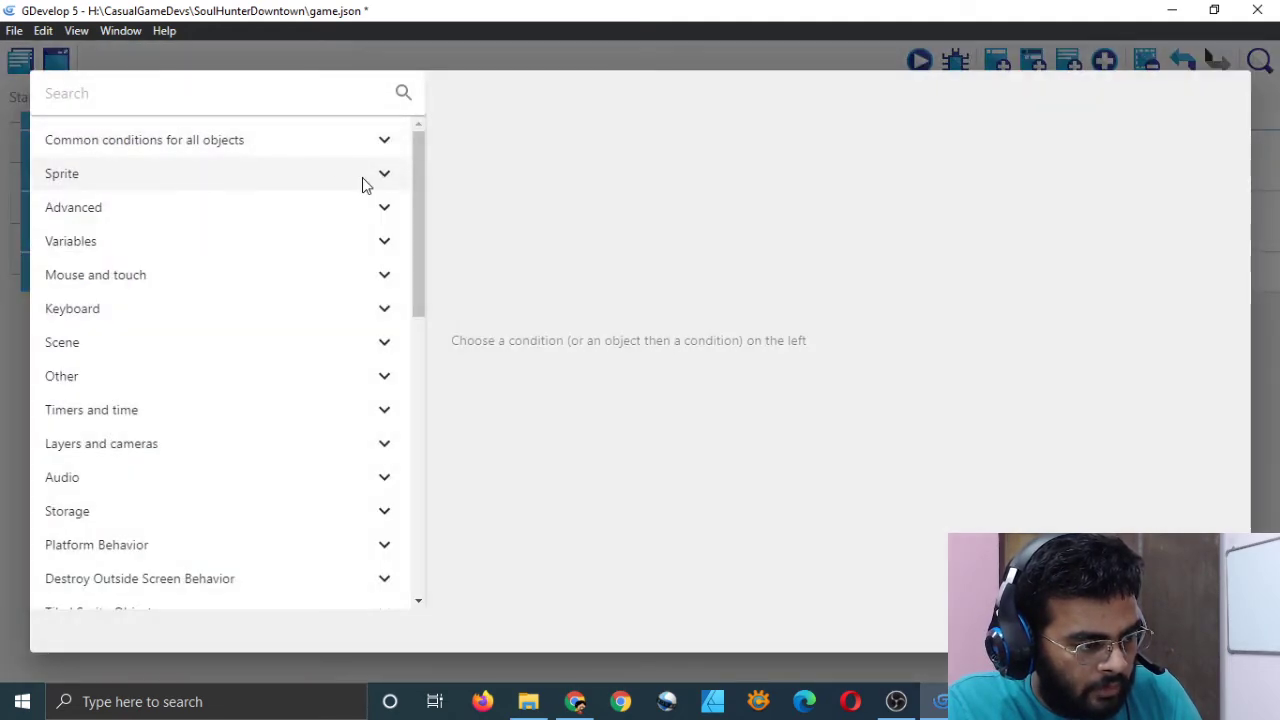
scroll(365, 310, down, 4)
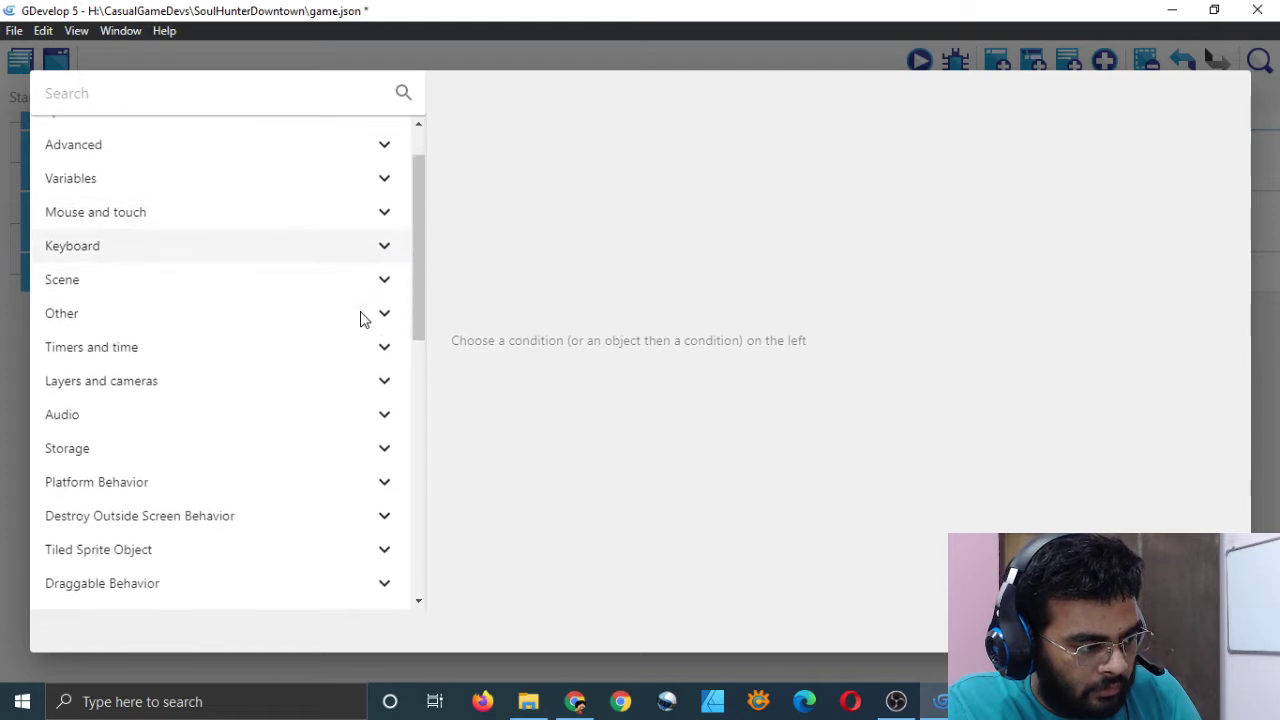
click(378, 362)
scroll(240, 405, down, 2)
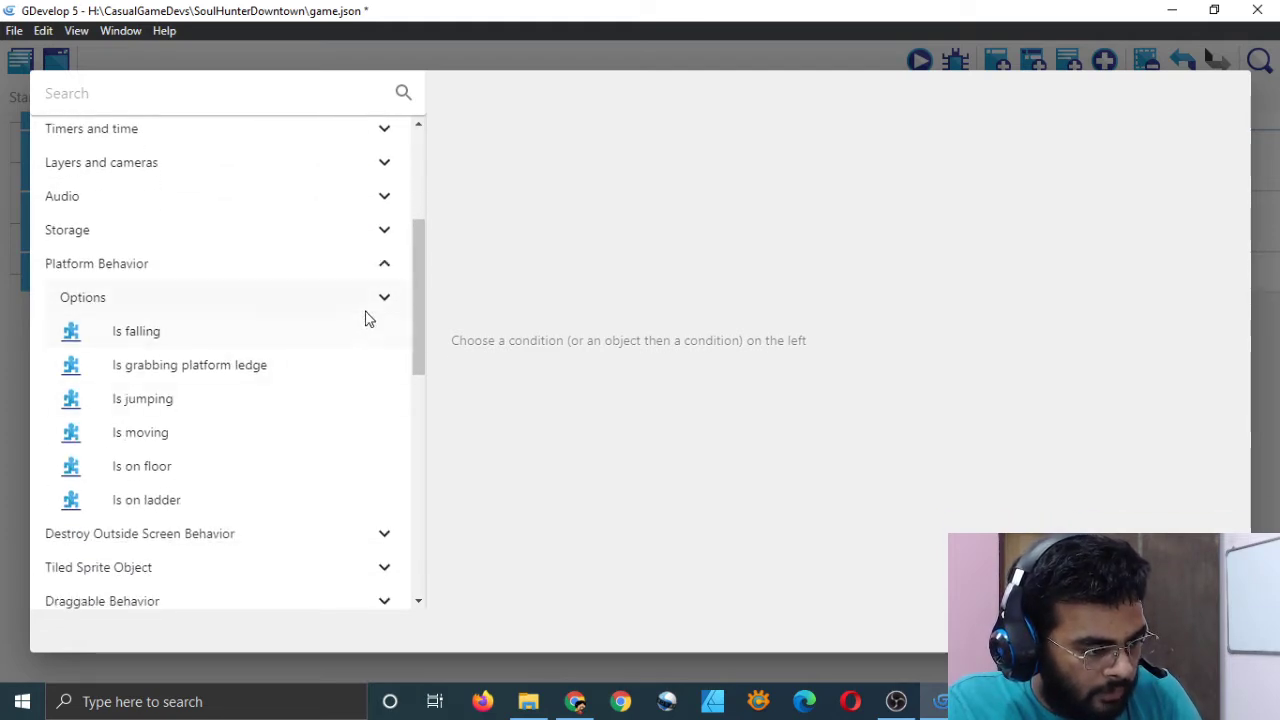
scroll(336, 372, down, 2)
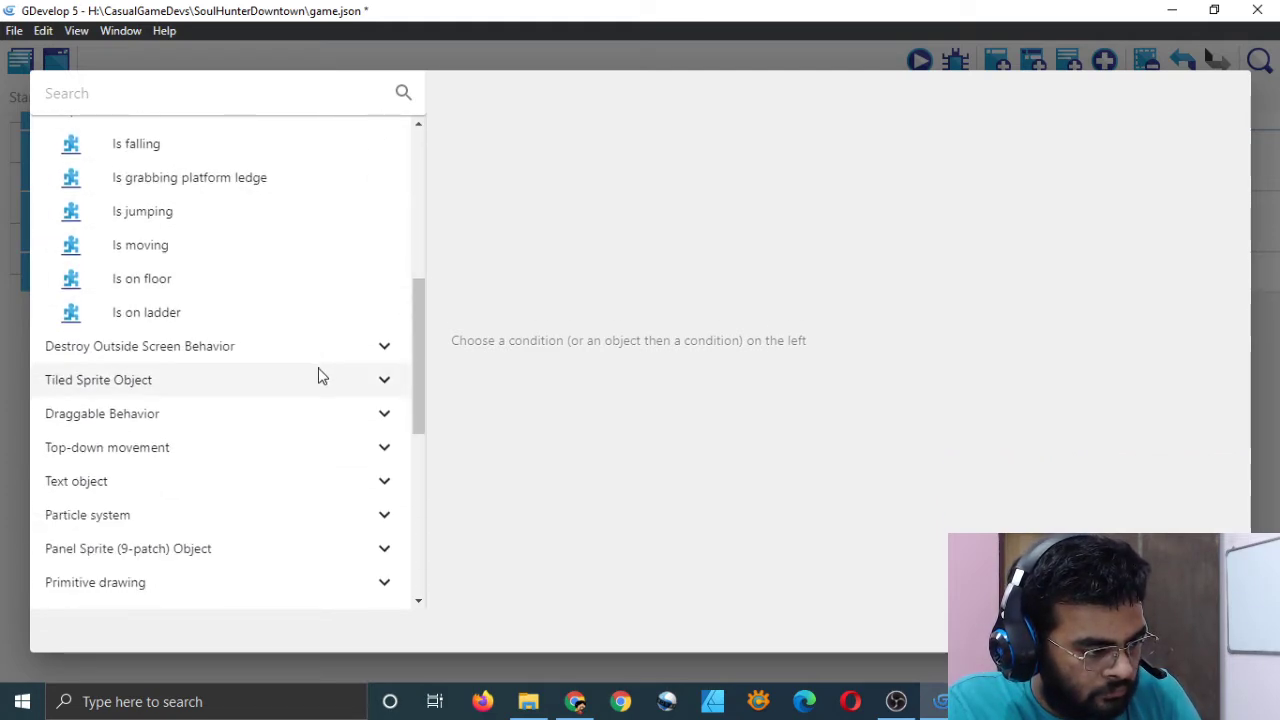
scroll(318, 375, up, 2)
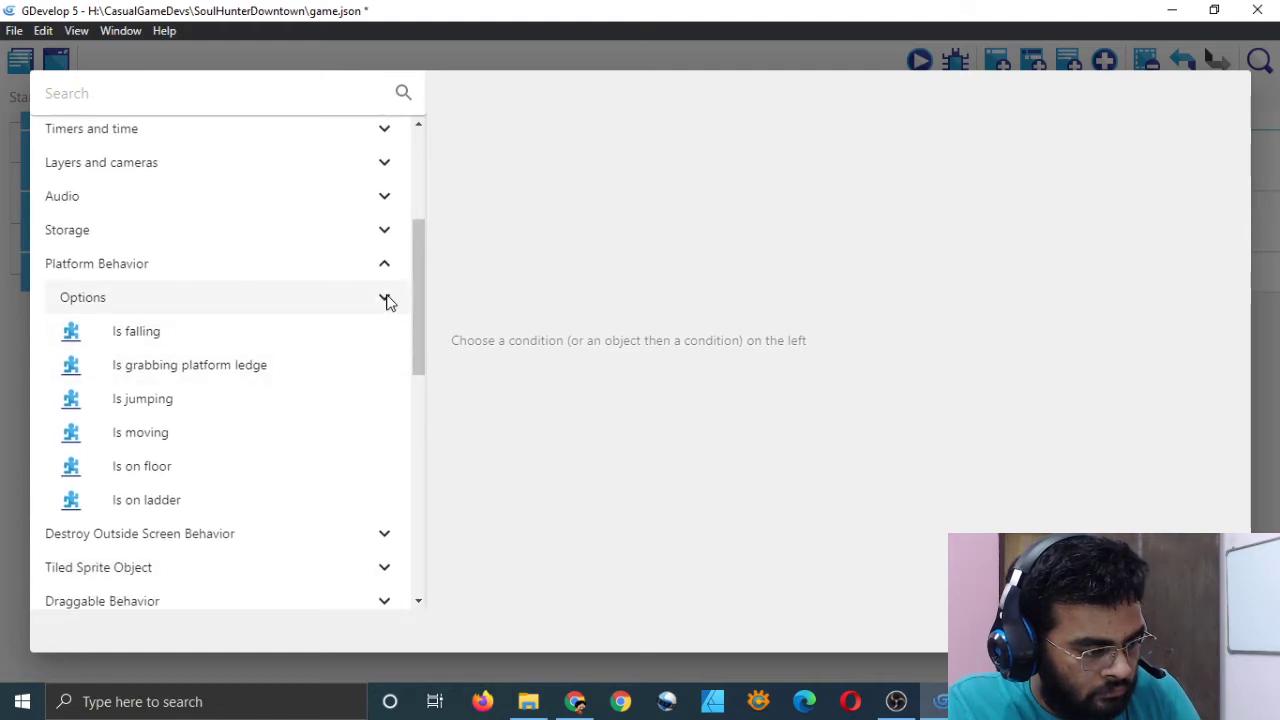
click(386, 299)
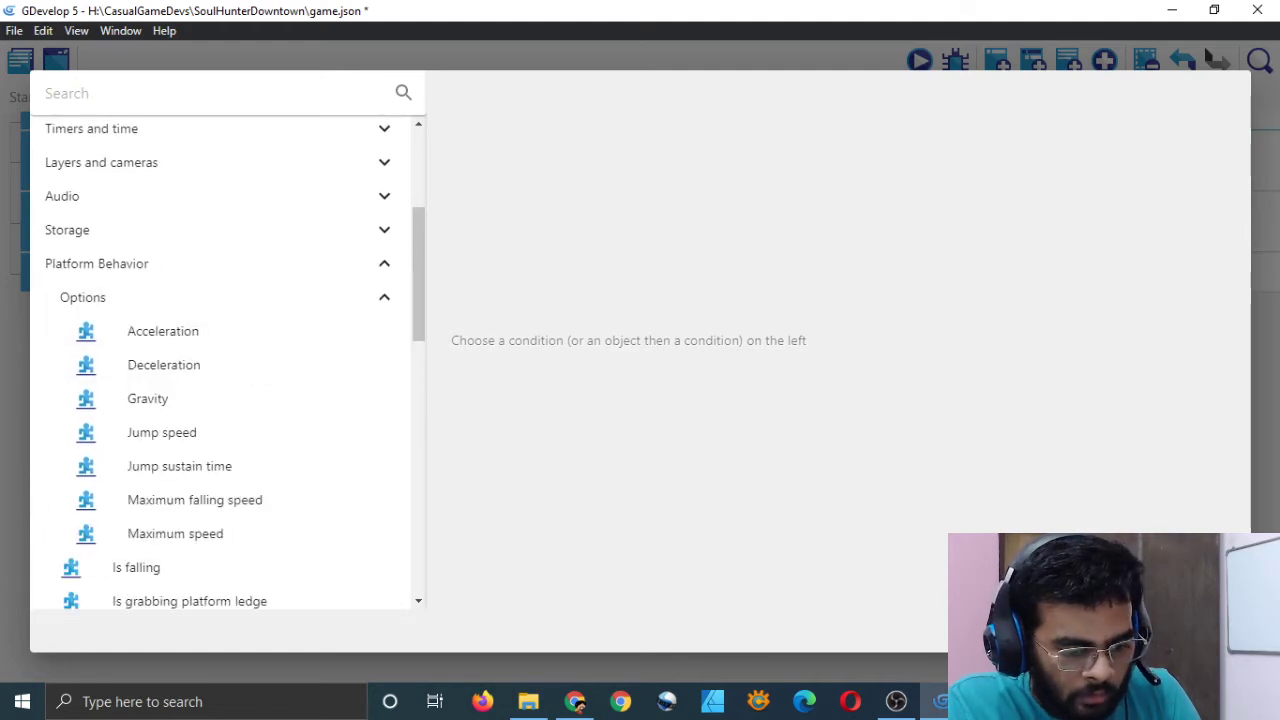
key(Escape)
- Add the Platform Behavior action "Ignore default controls" for NinjaGirl, set to yes, to the empty first event, and save the project
click(525, 124)
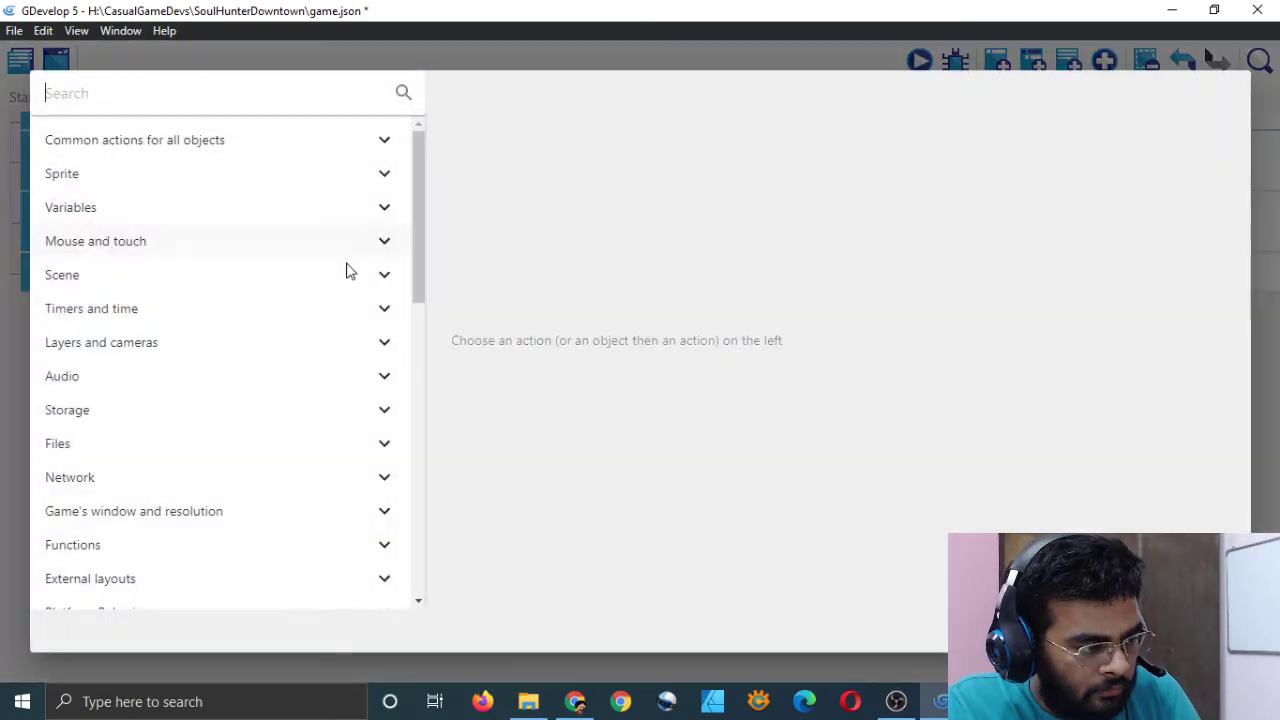
scroll(366, 374, down, 1)
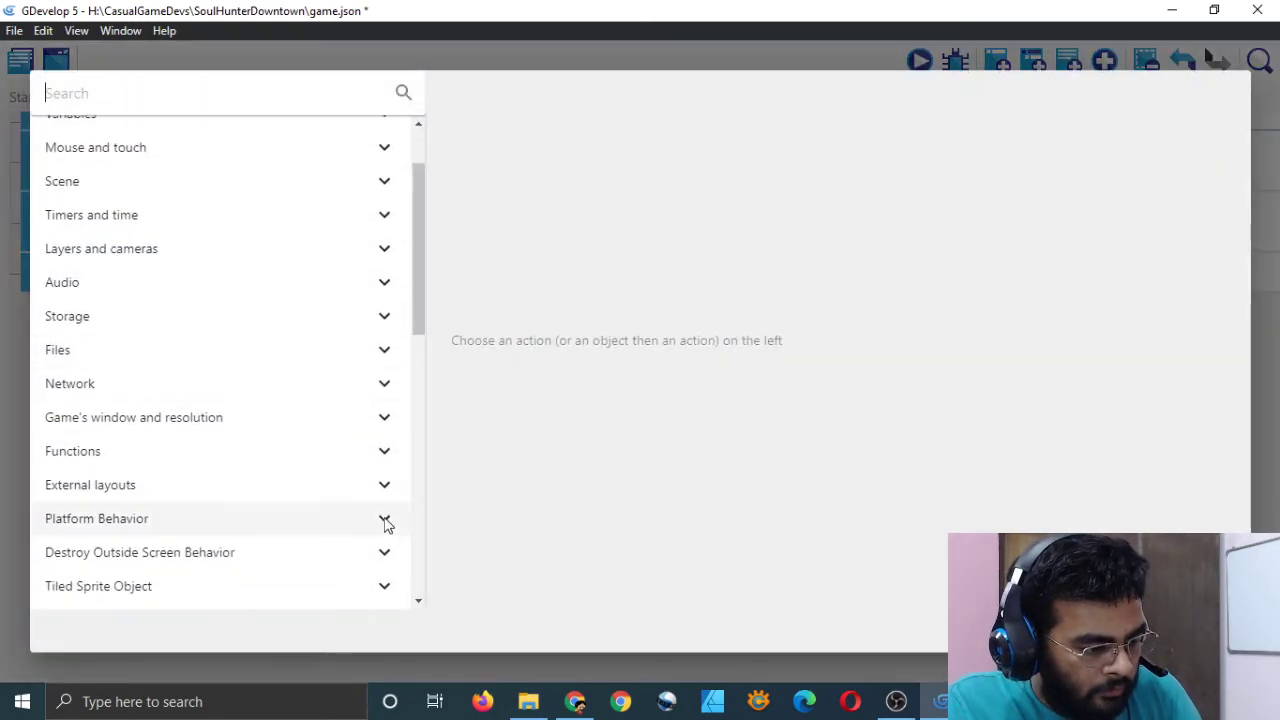
click(386, 518)
scroll(366, 466, down, 2)
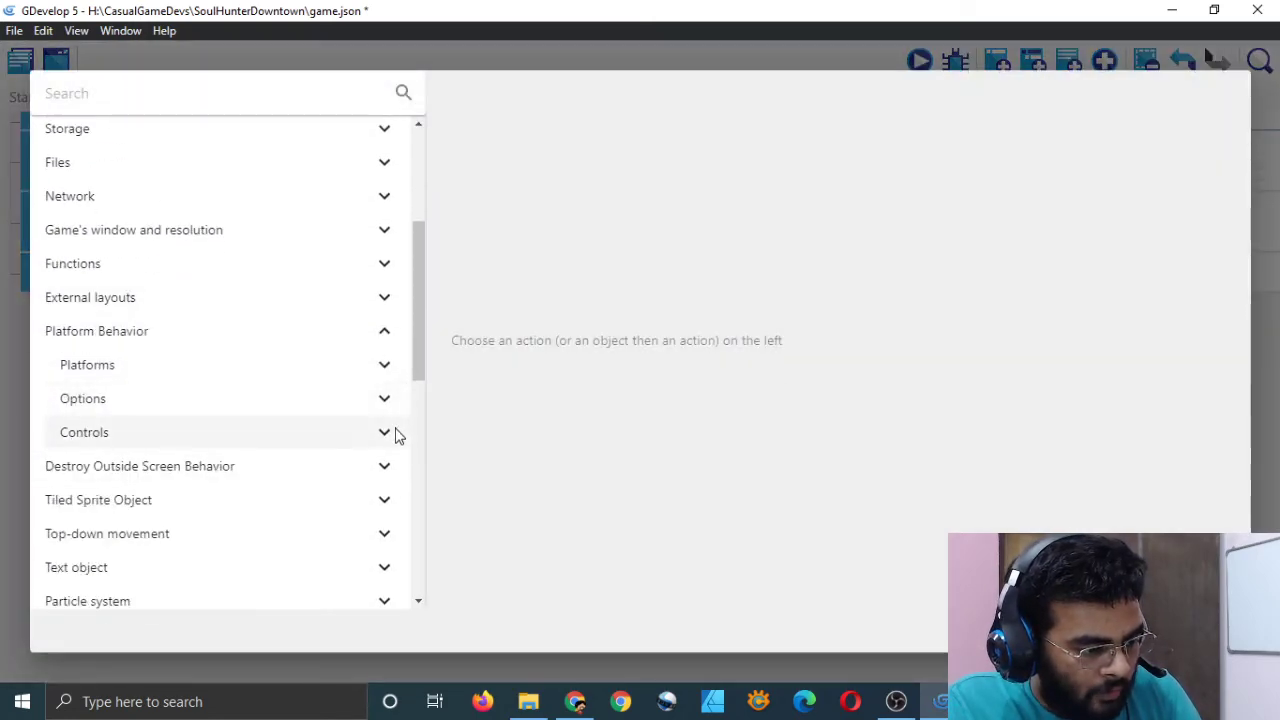
click(385, 433)
scroll(317, 434, down, 2)
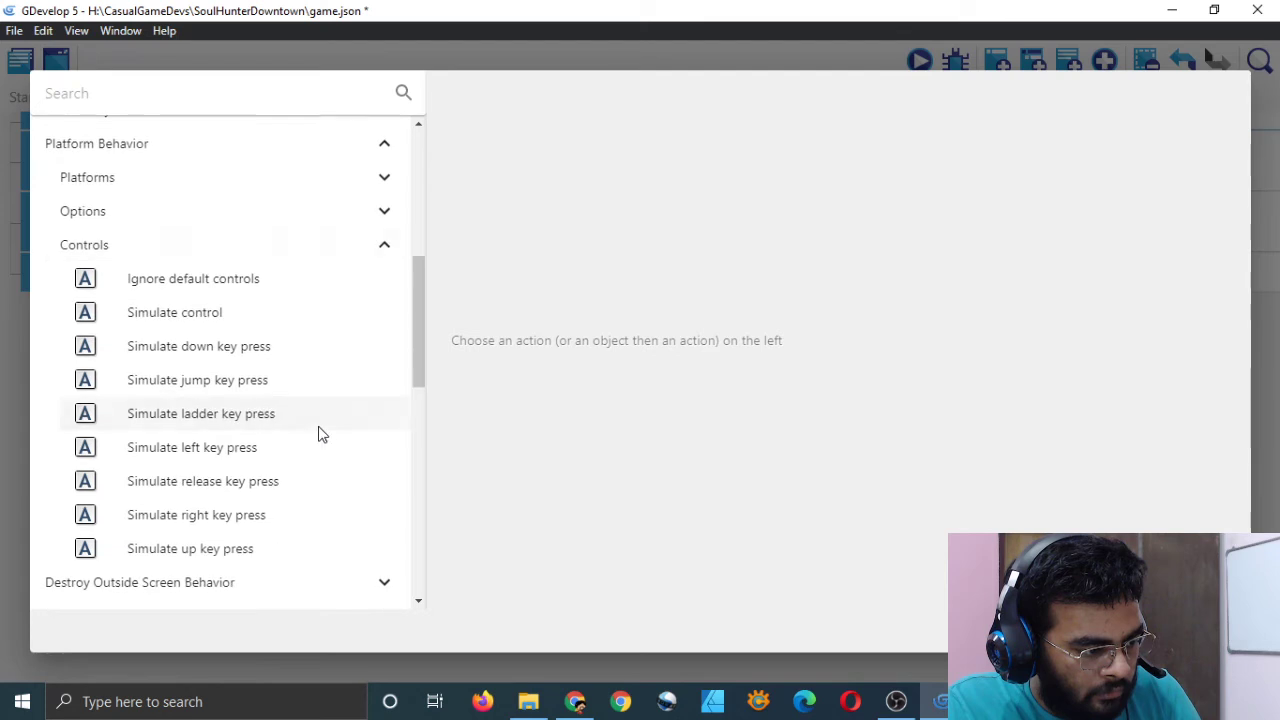
click(224, 285)
scroll(546, 323, down, 3)
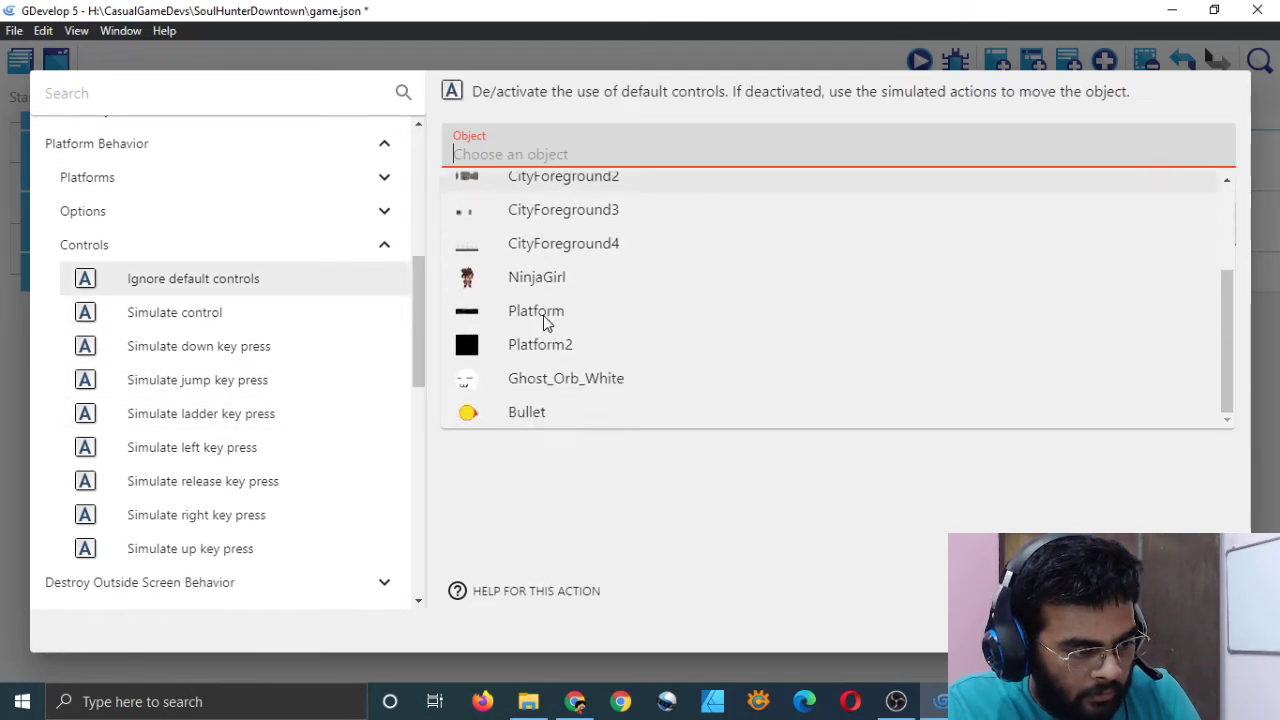
click(531, 277)
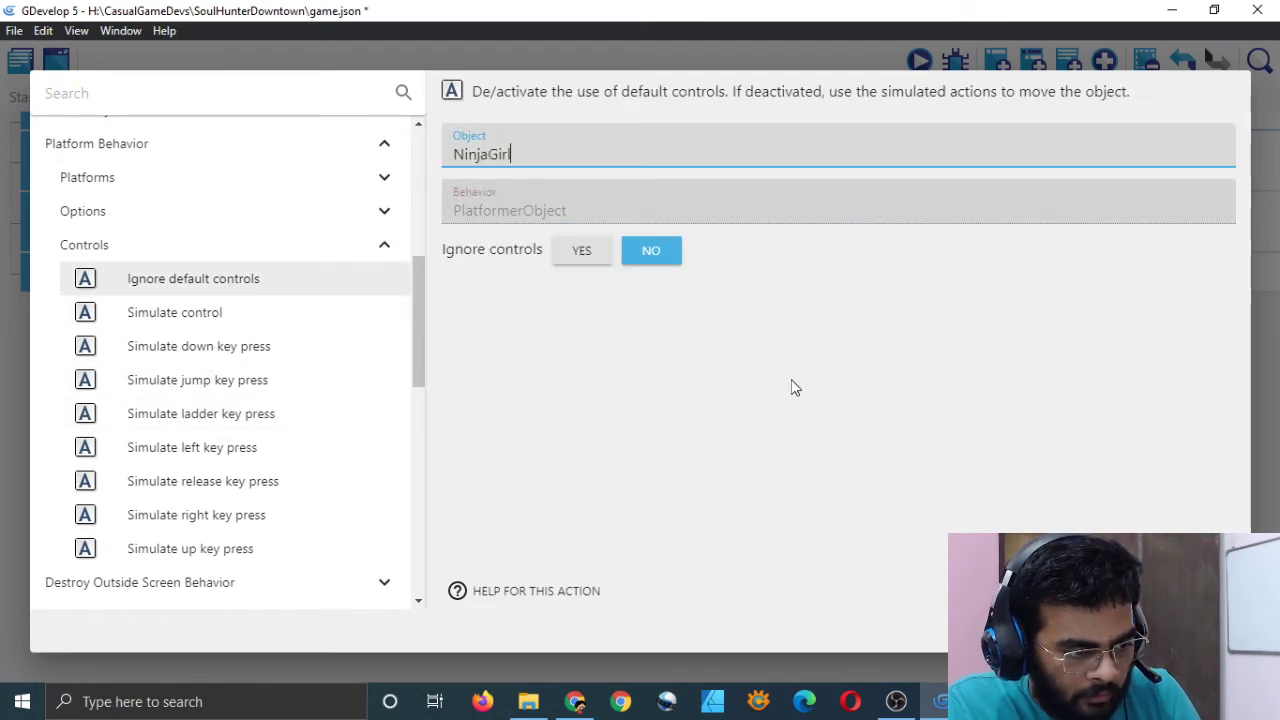
click(572, 253)
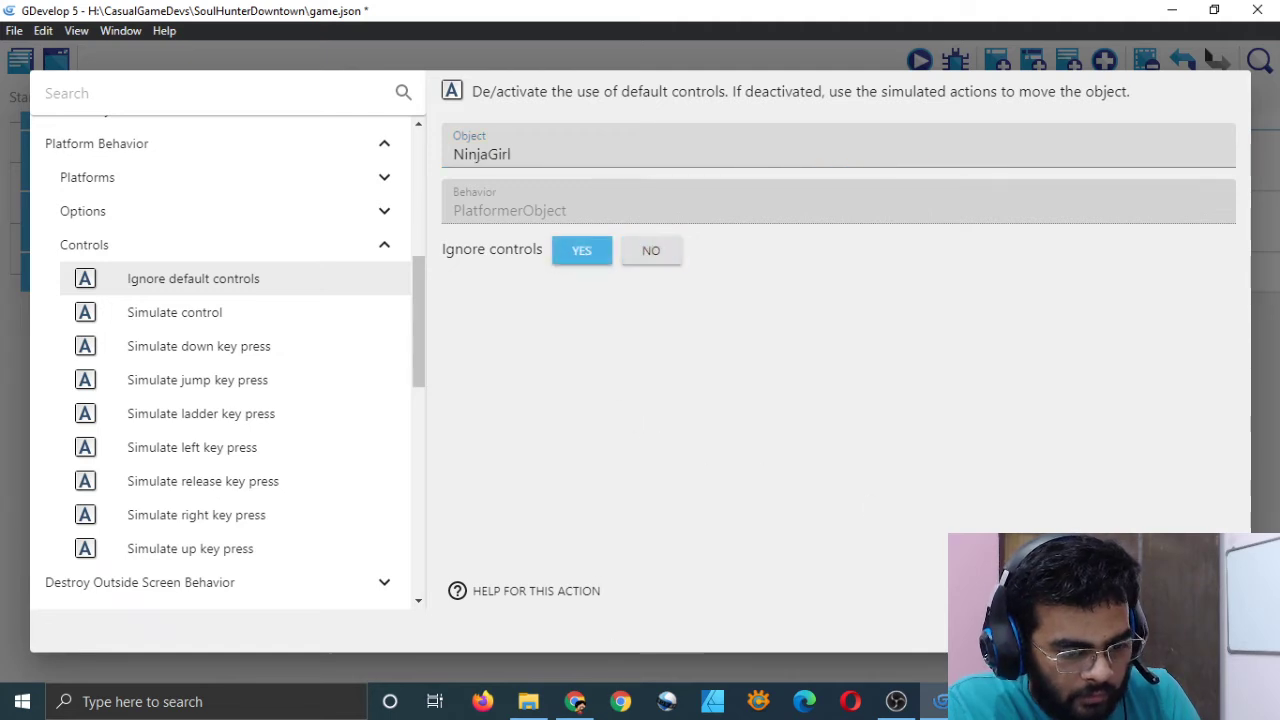
key(Return)
key(ctrl+s)
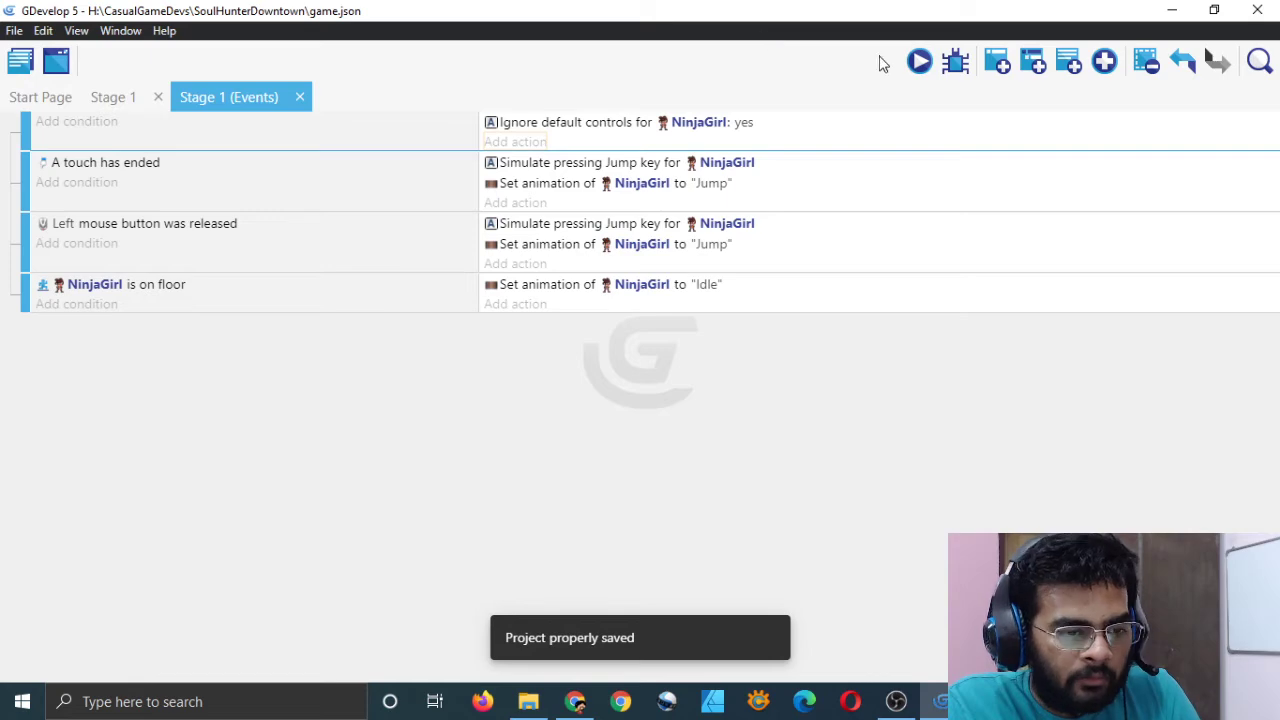
- Launch a preview of the scene, check NinjaGirl's controls and animations, and close the preview
click(918, 62)
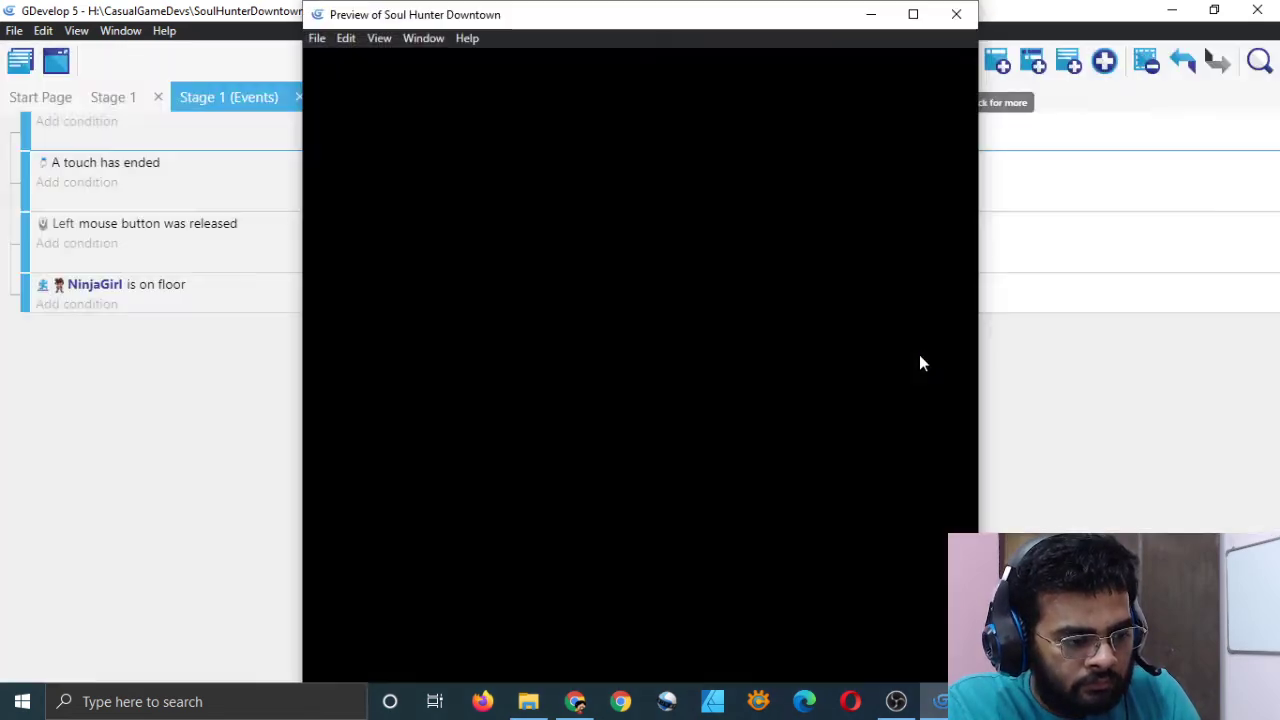
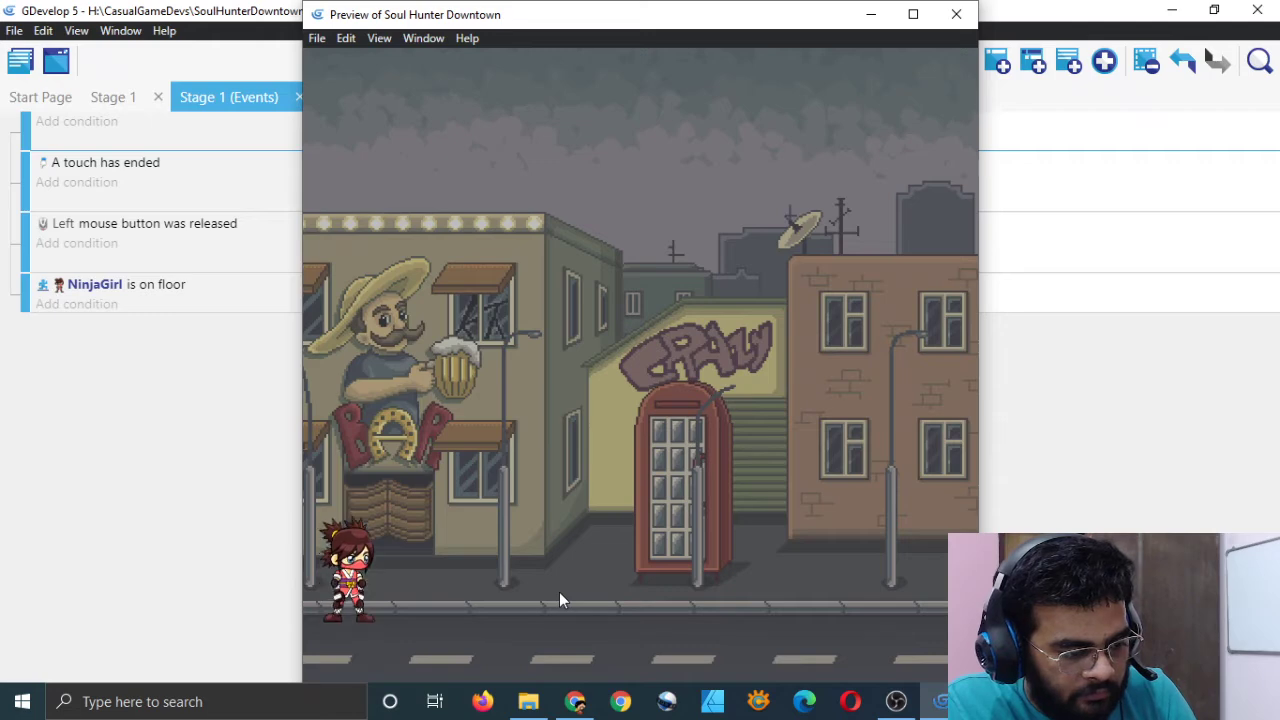
click(969, 10)
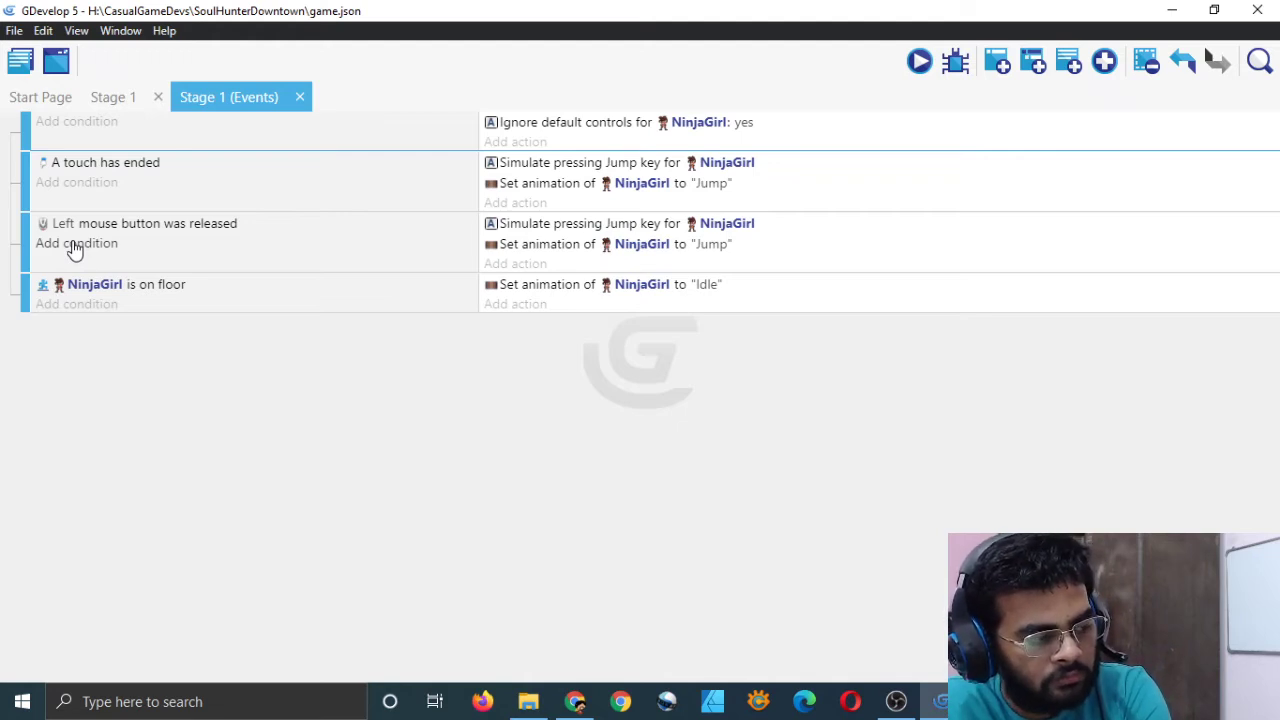
- Add an inverted "Mouse button released" condition for the Left (primary) button to the "NinjaGirl is on floor" event, and save the project
click(92, 306)
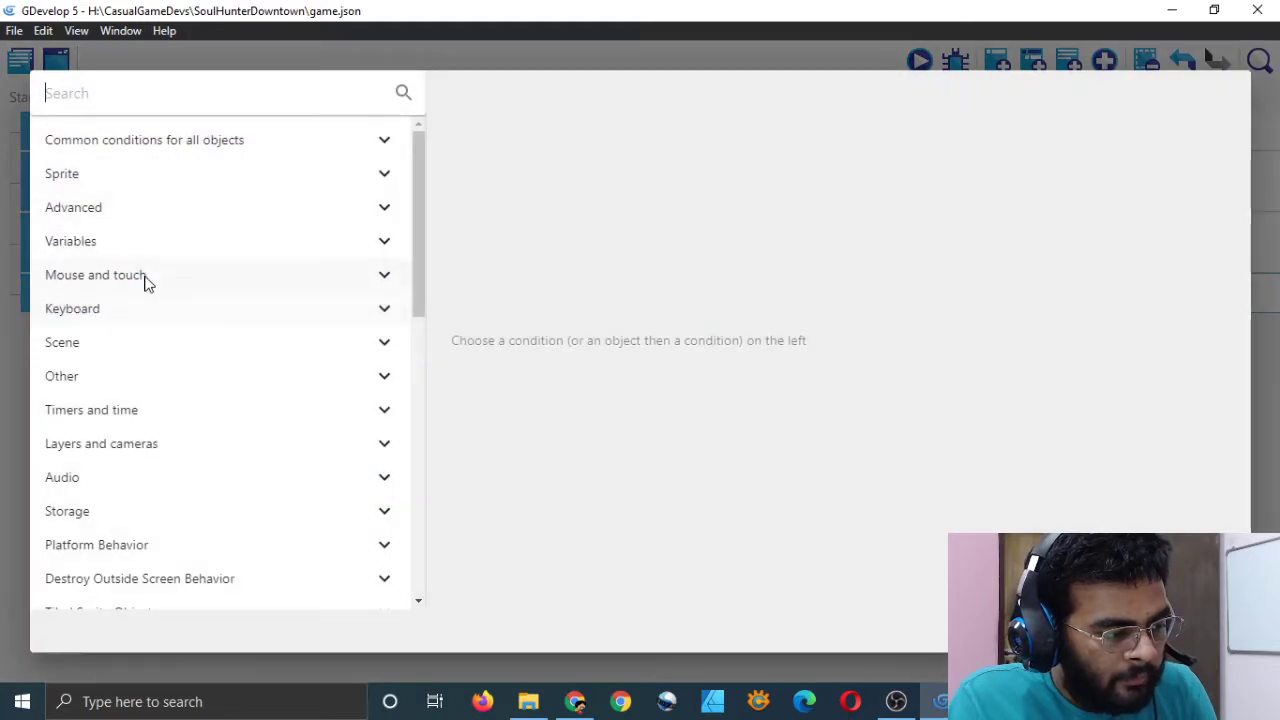
click(377, 280)
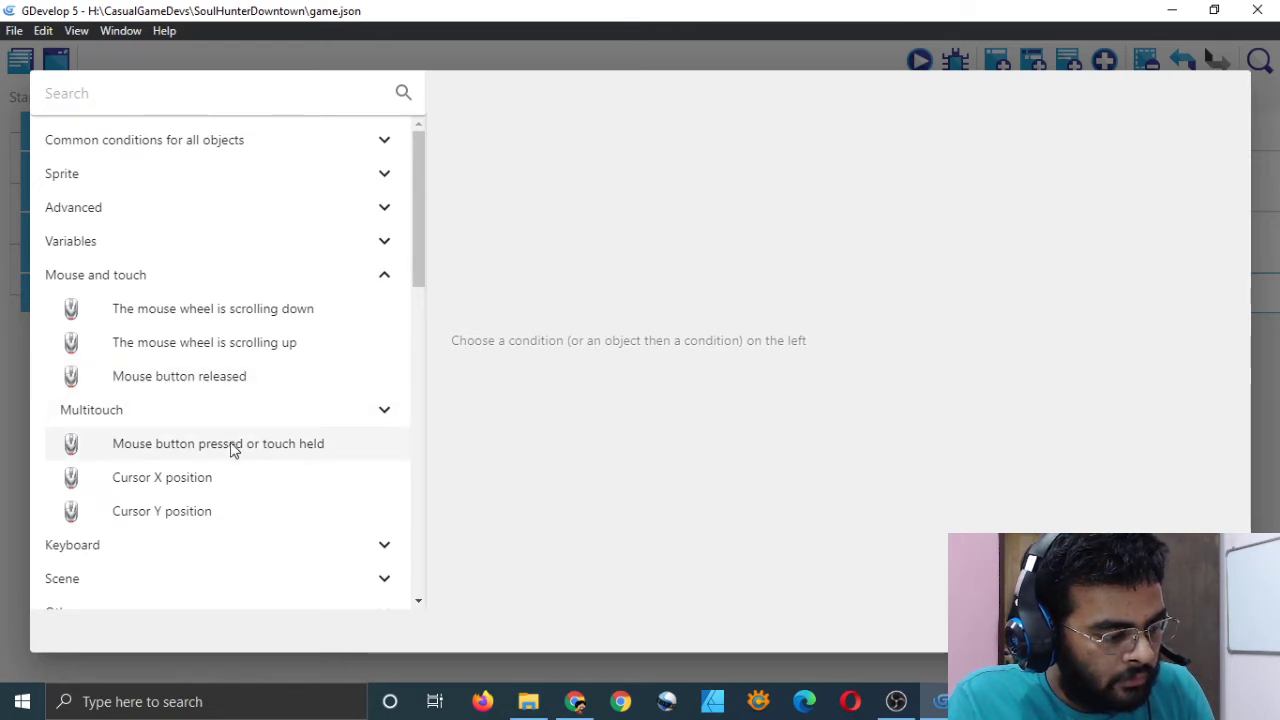
click(212, 377)
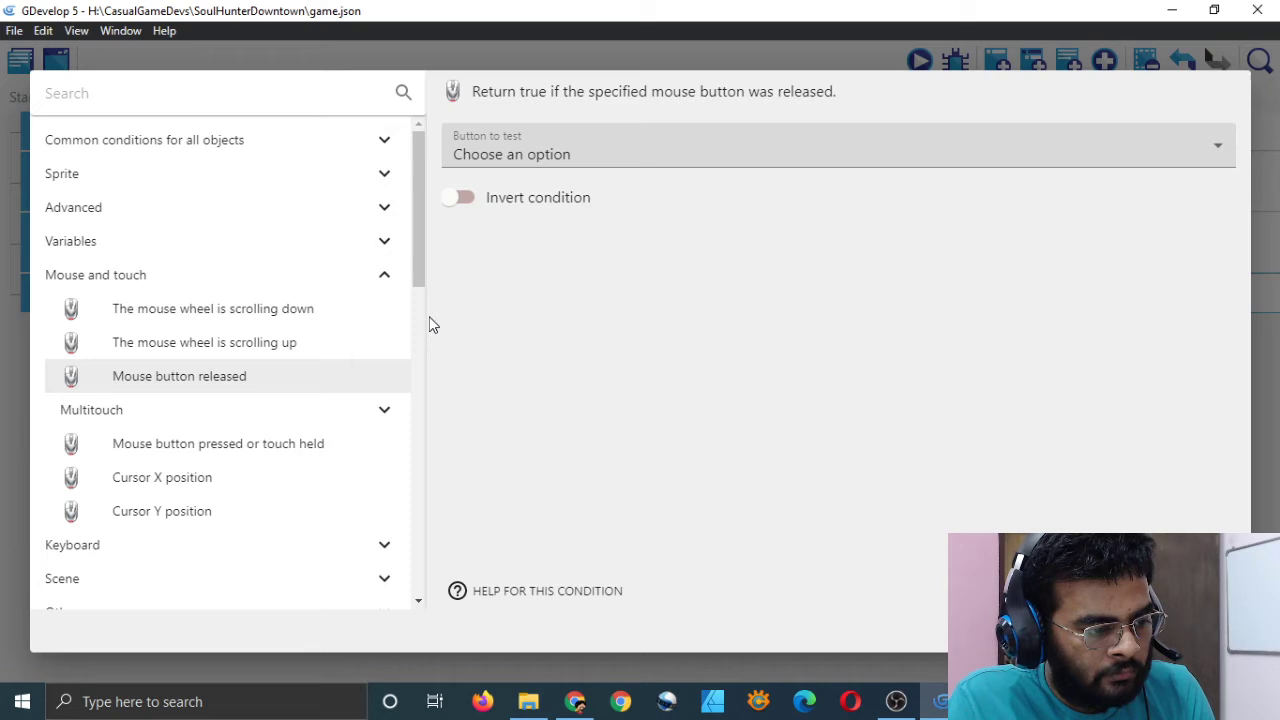
click(463, 199)
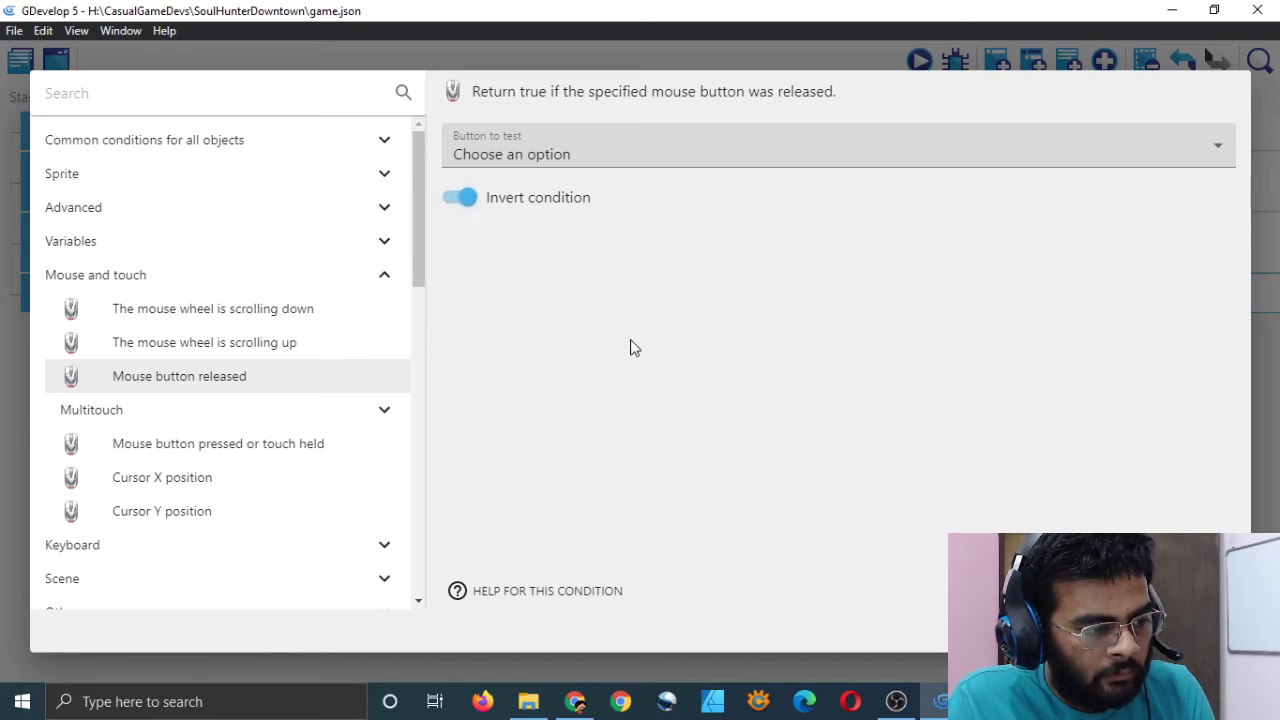
click(1212, 151)
click(650, 199)
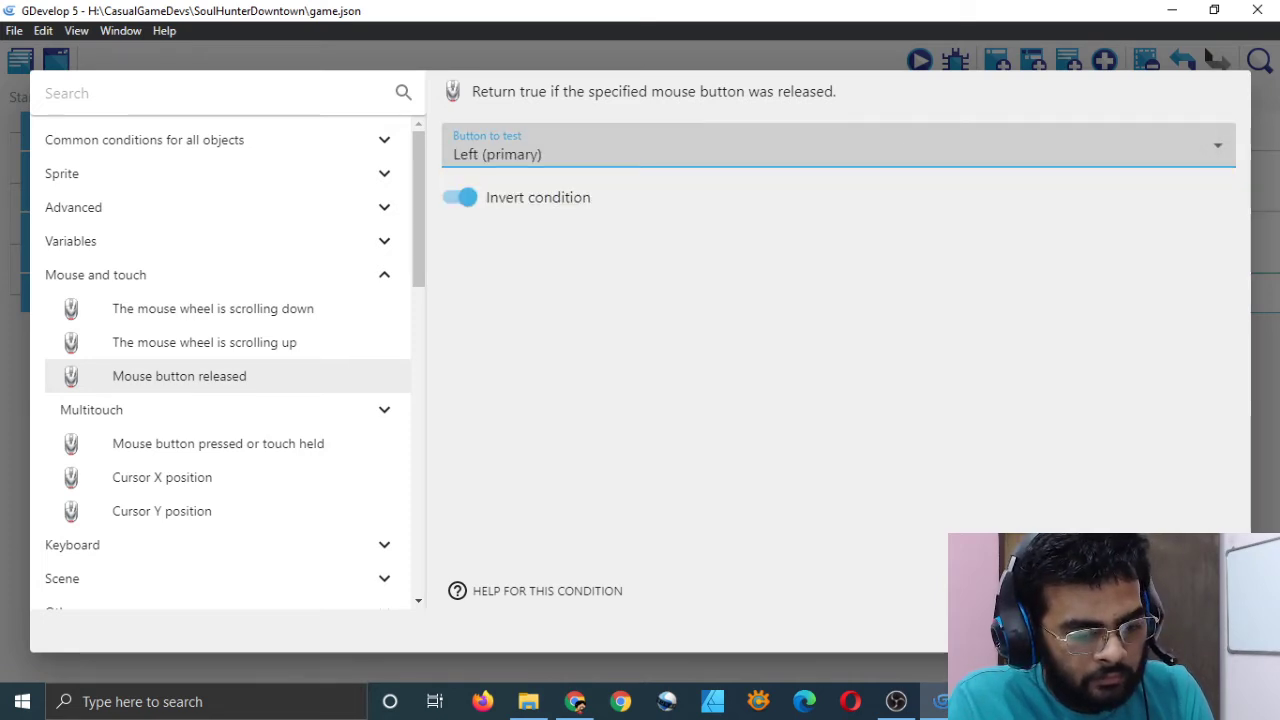
click(1195, 628)
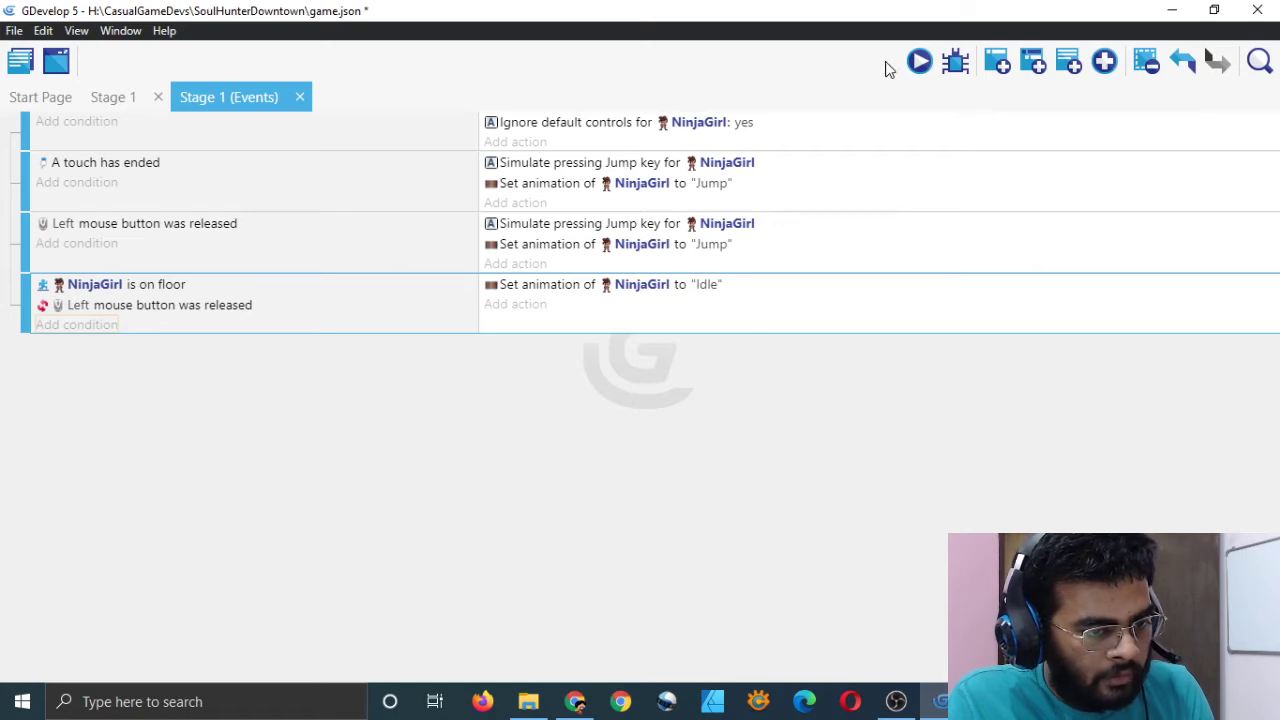
key(ctrl+s)
- Launch a preview of the scene, test NinjaGirl's jump with several mouse releases, and close the preview
click(921, 62)
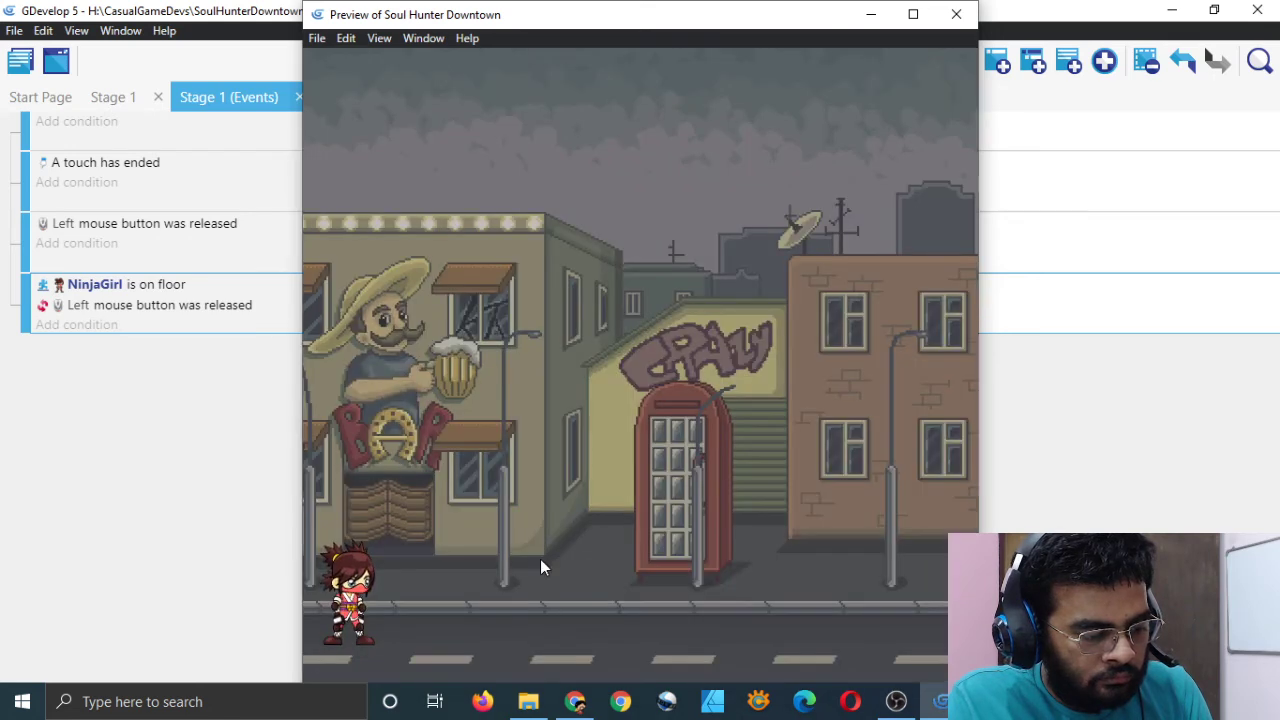
click(540, 567)
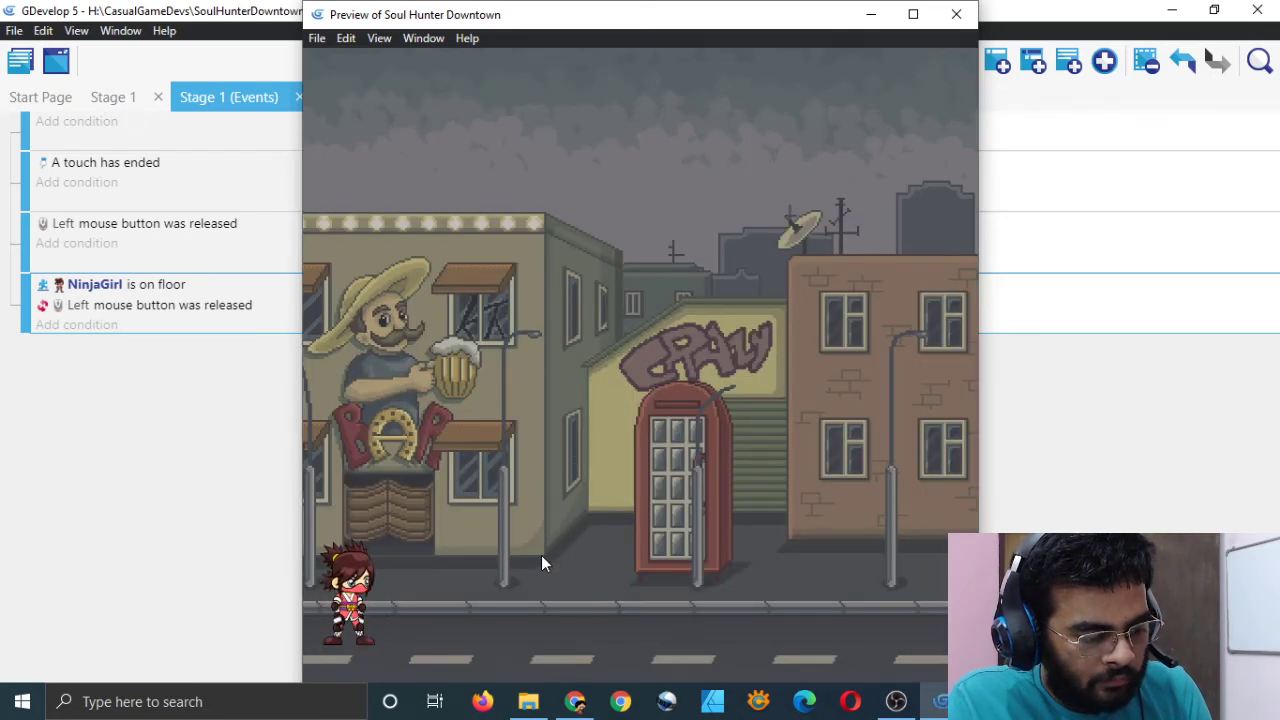
click(563, 588)
click(563, 588)
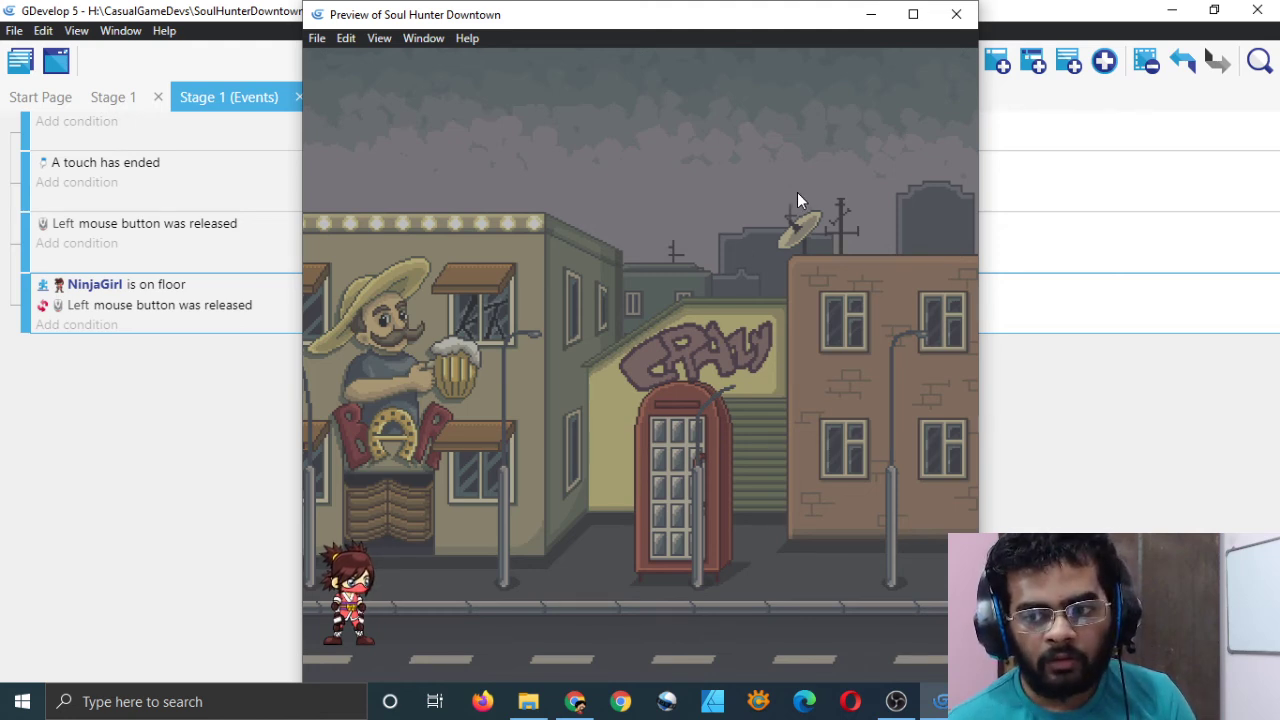
click(950, 20)
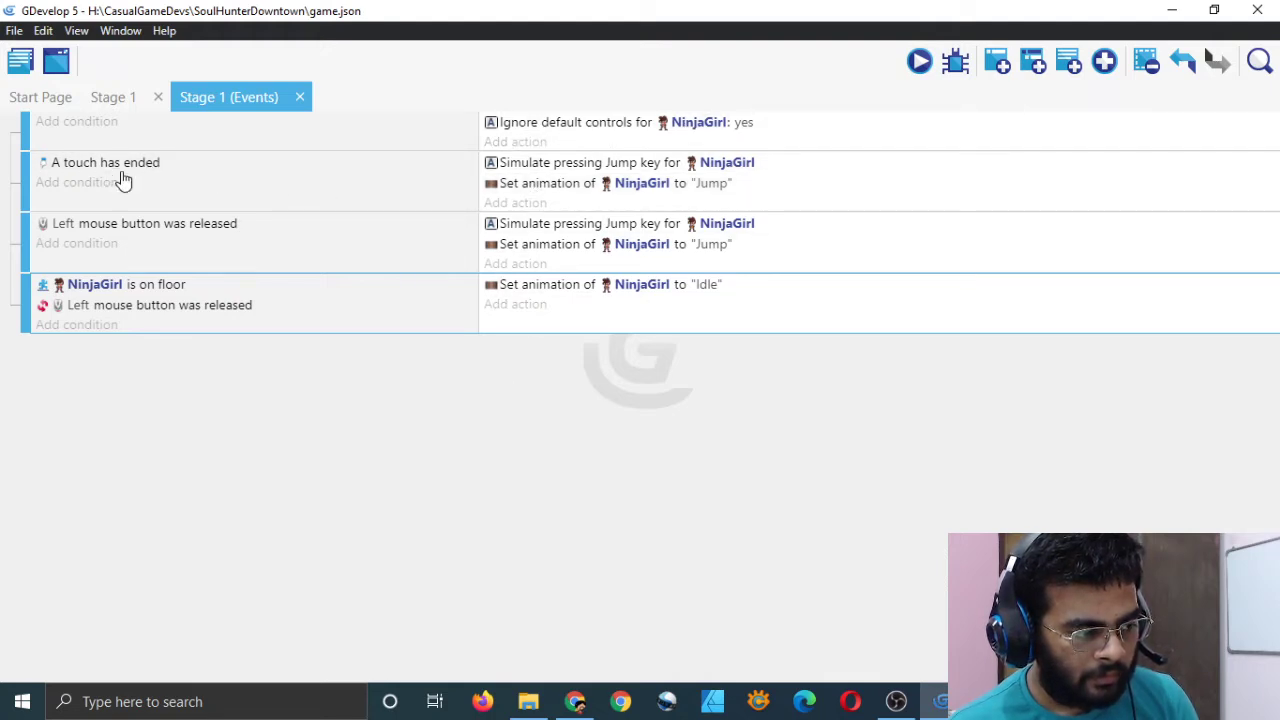
- Start another condition for the "NinjaGirl is on floor" event and find the multitouch group among the mouse and touch conditions
click(100, 330)
click(392, 278)
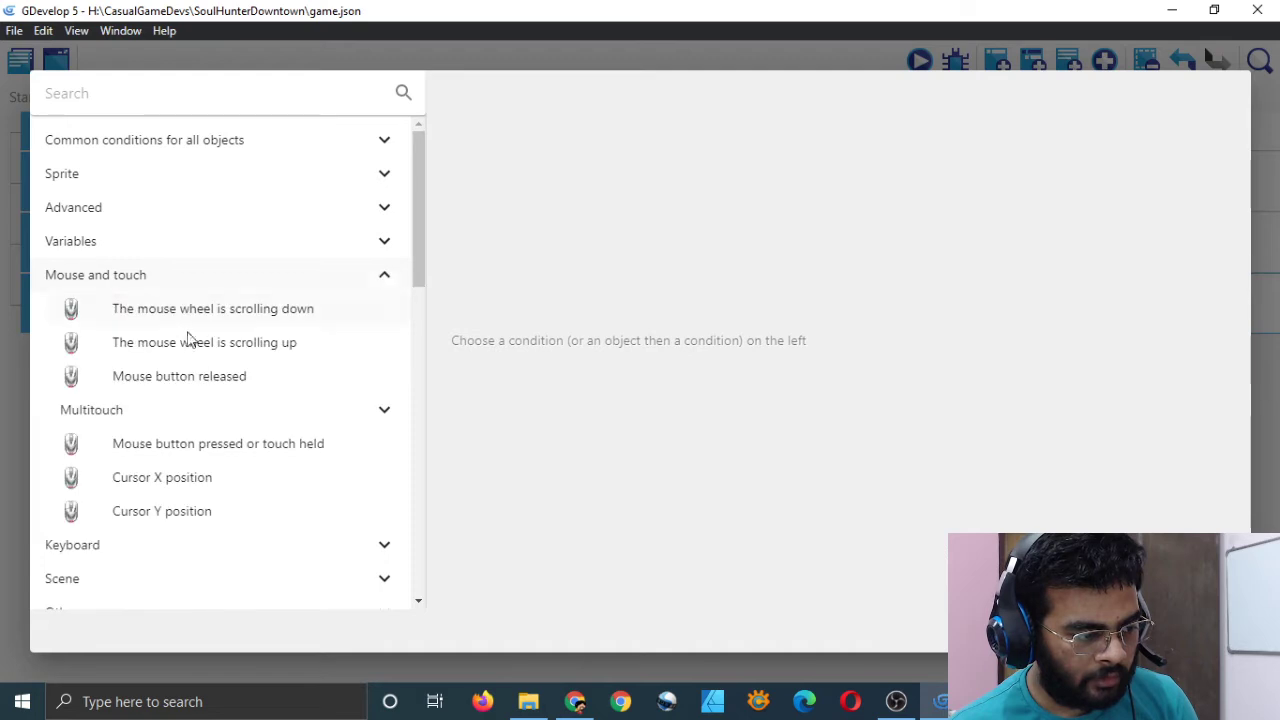
scroll(166, 445, down, 1)
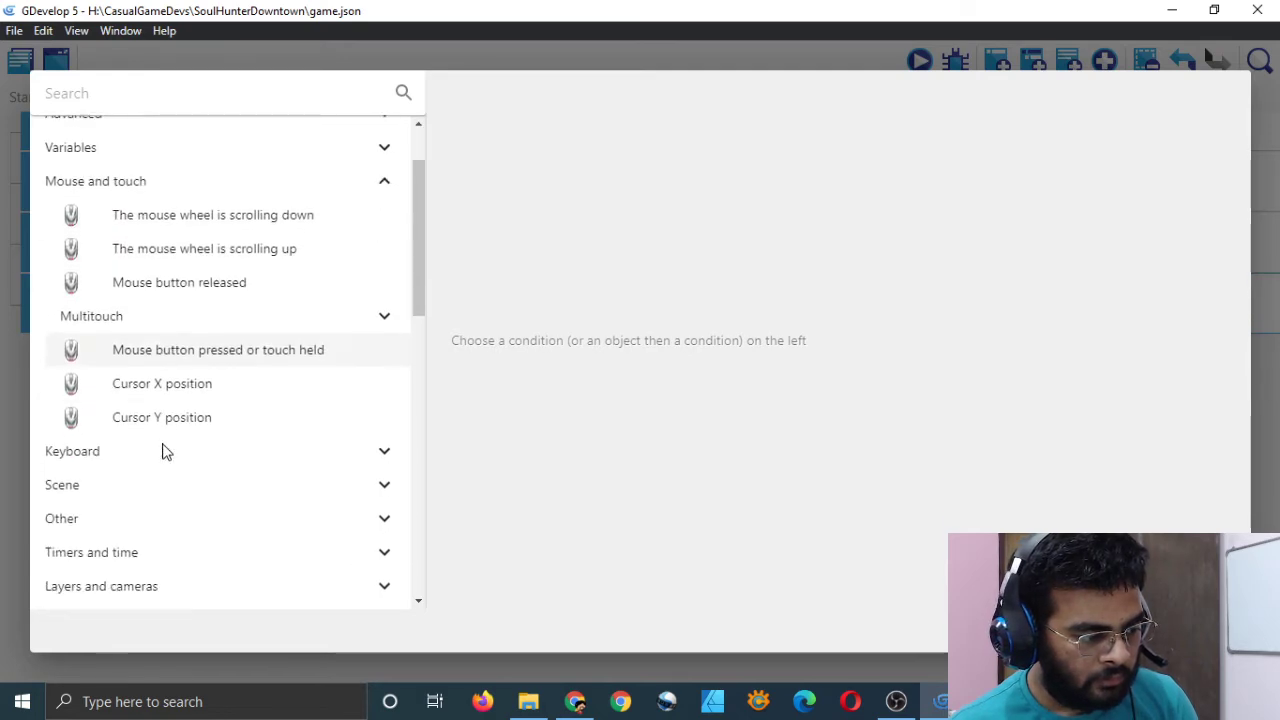
scroll(171, 357, up, 1)
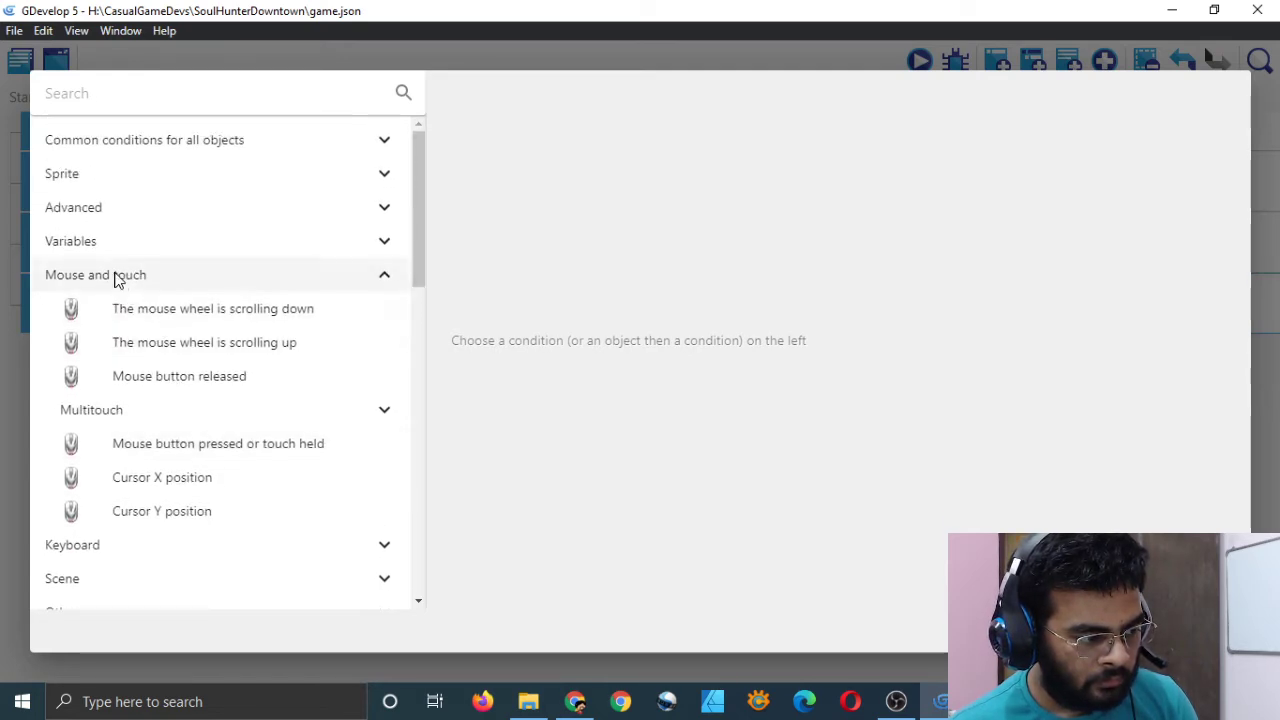
scroll(200, 380, down, 1)
scroll(200, 400, down, 1)
scroll(300, 335, up, 1)
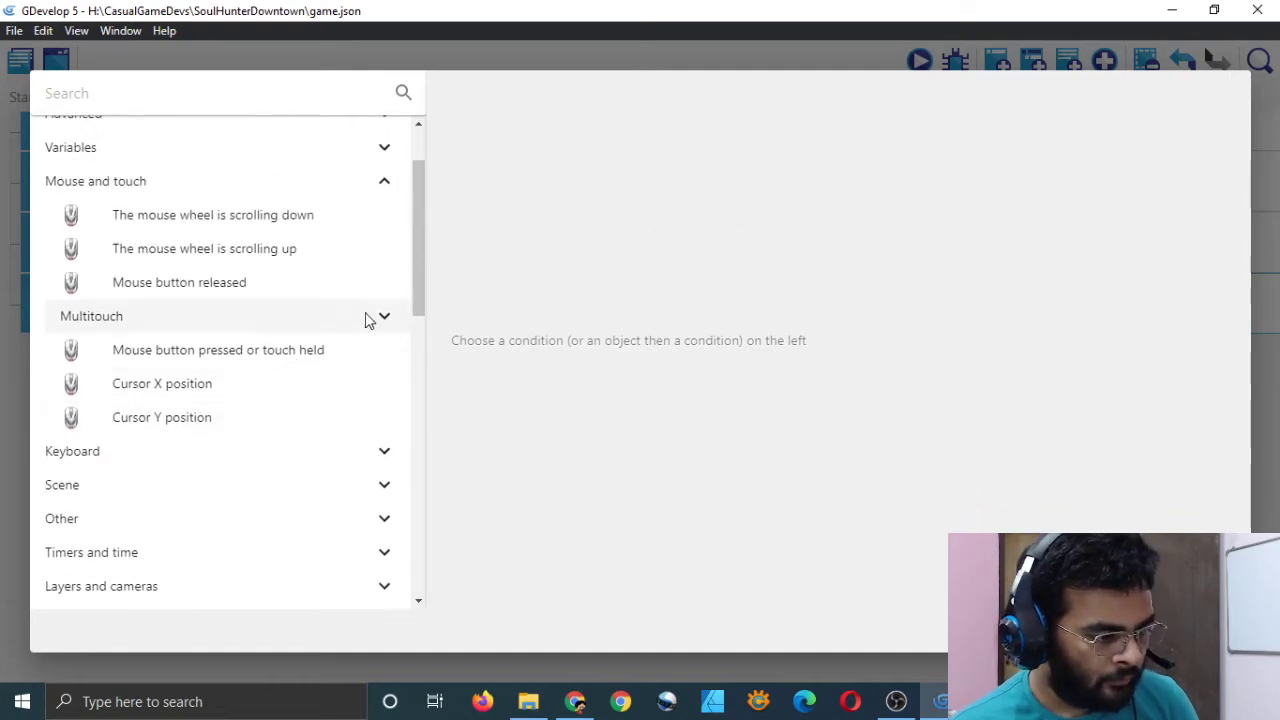
- Add an inverted "A touch has ended" condition to the event that sets NinjaGirl's Idle animation and save the project
click(383, 318)
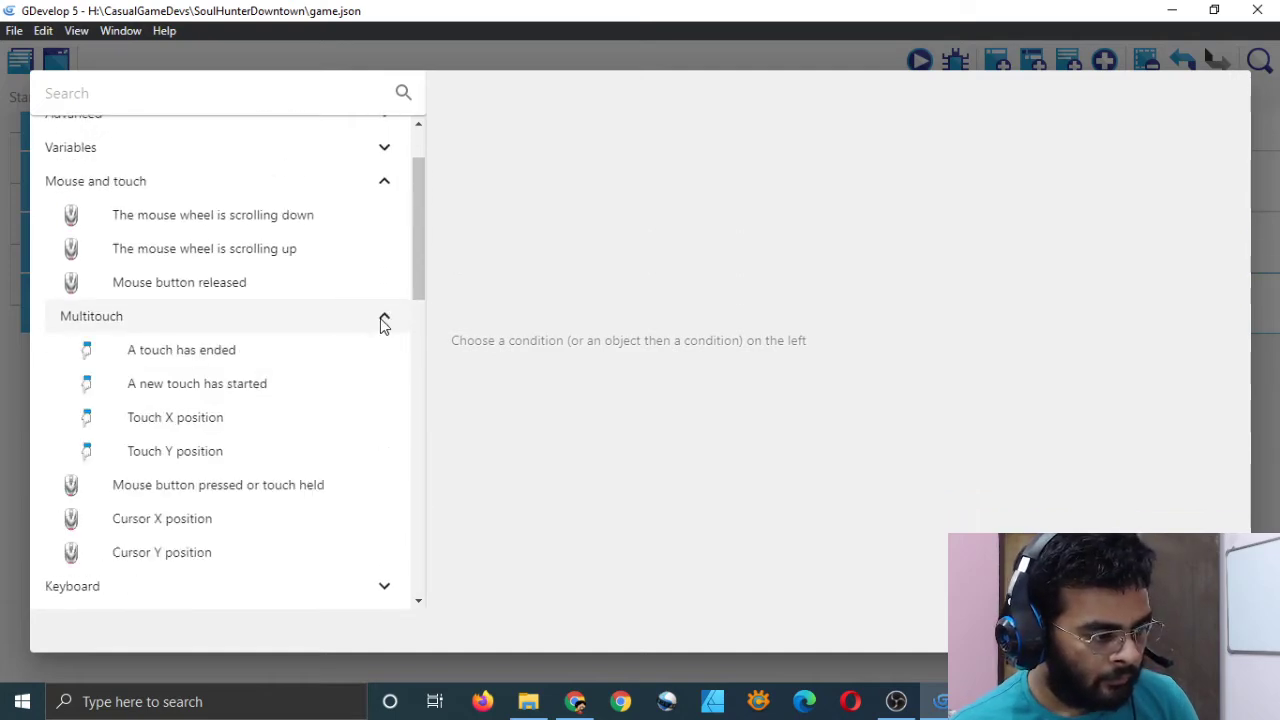
click(187, 352)
click(458, 224)
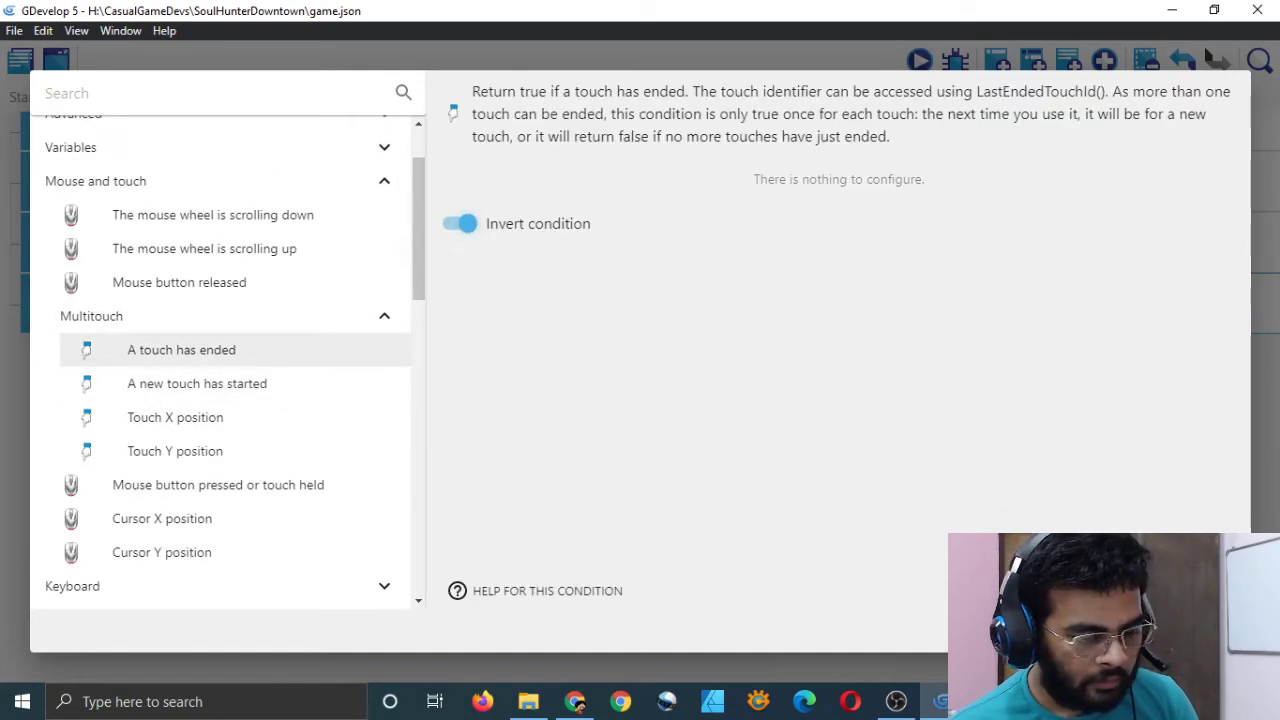
click(1190, 631)
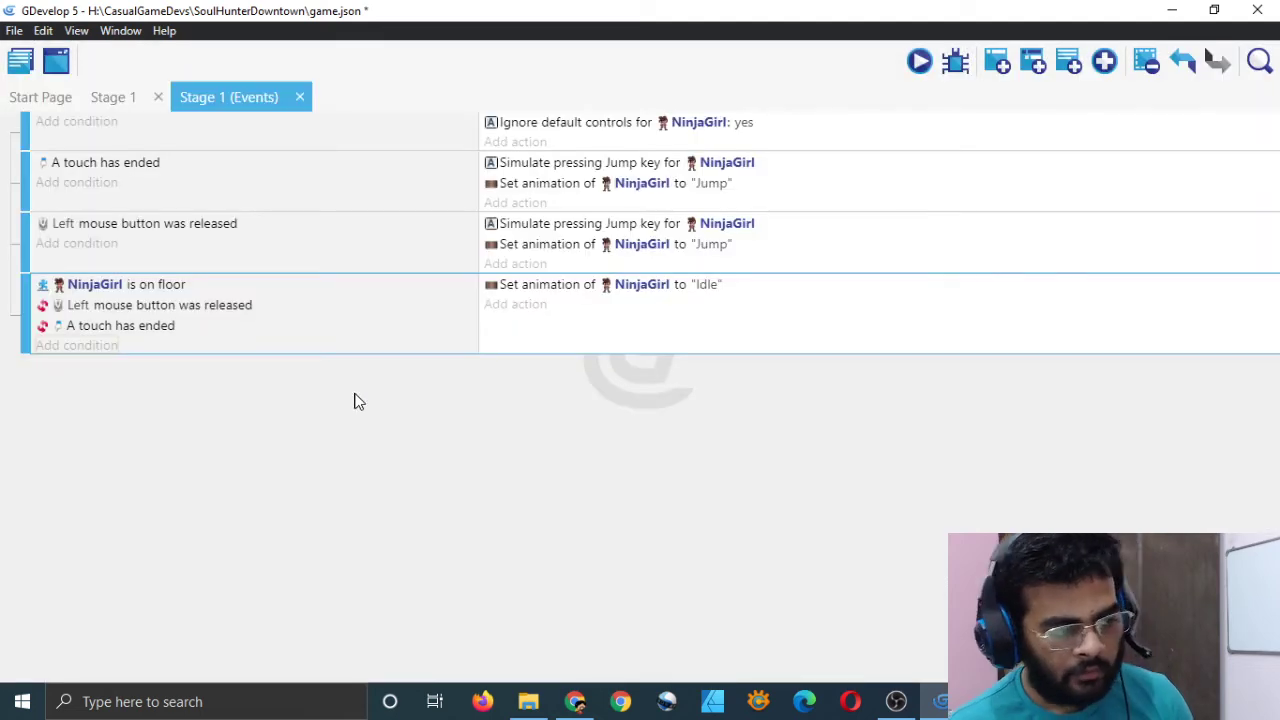
key(ctrl+s)
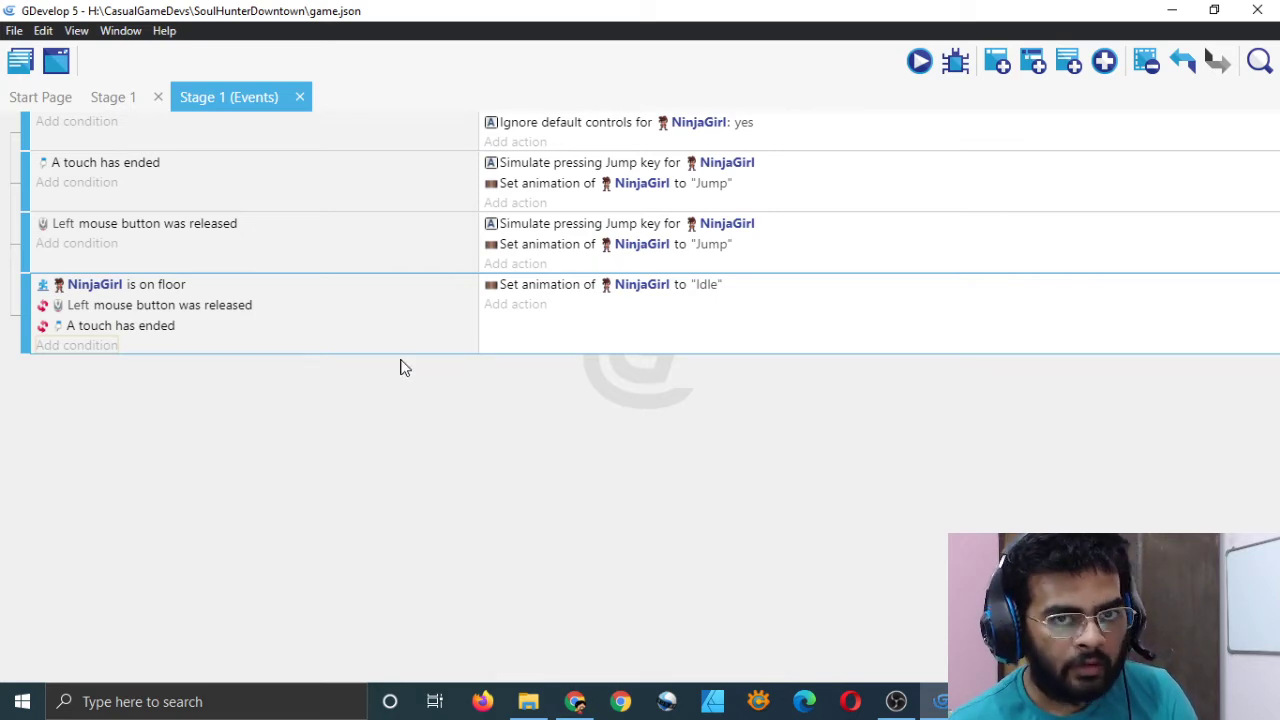
- Return to the Stage 1 scene and select the NinjaGirl instance on the street
click(115, 96)
click(569, 484)
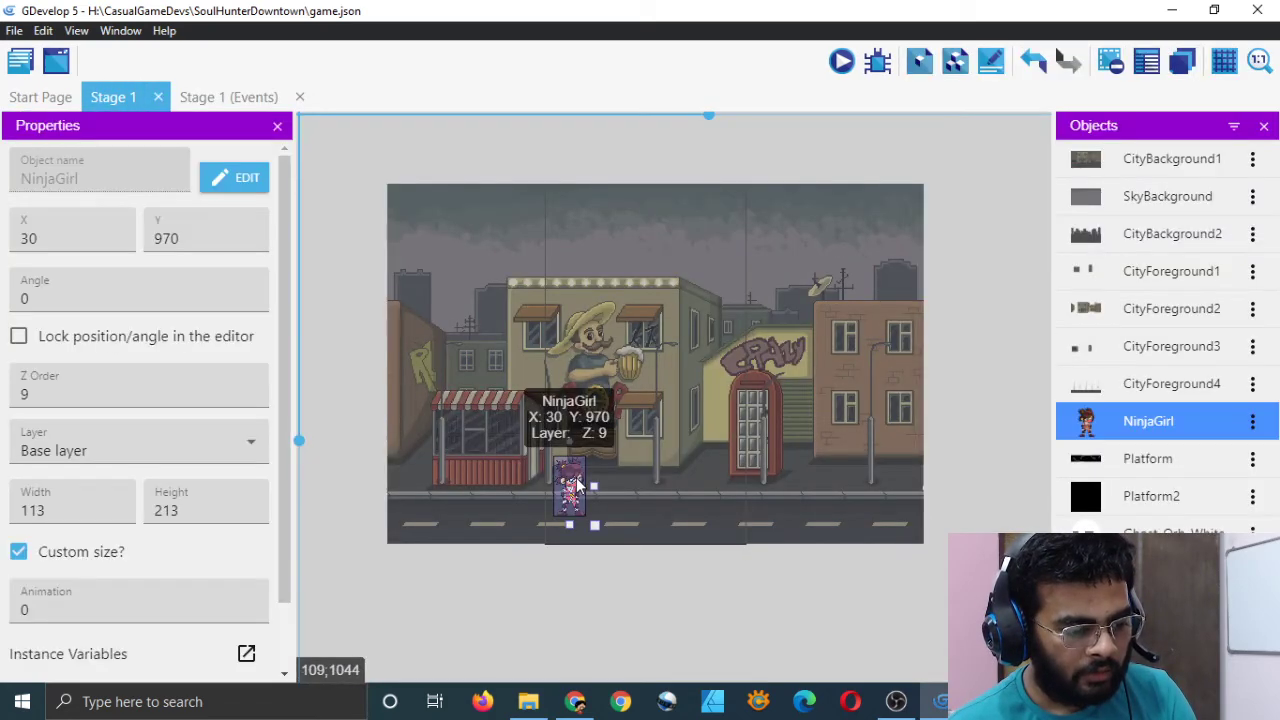
scroll(245, 450, down, 2)
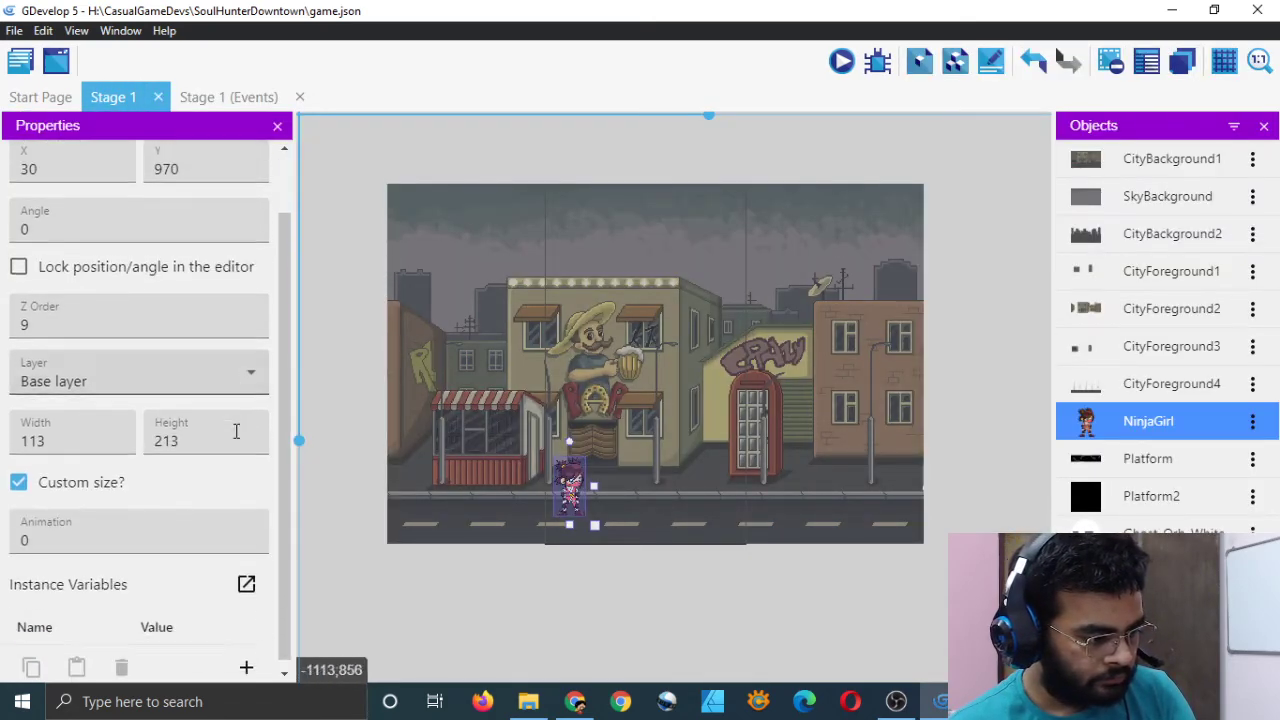
click(246, 577)
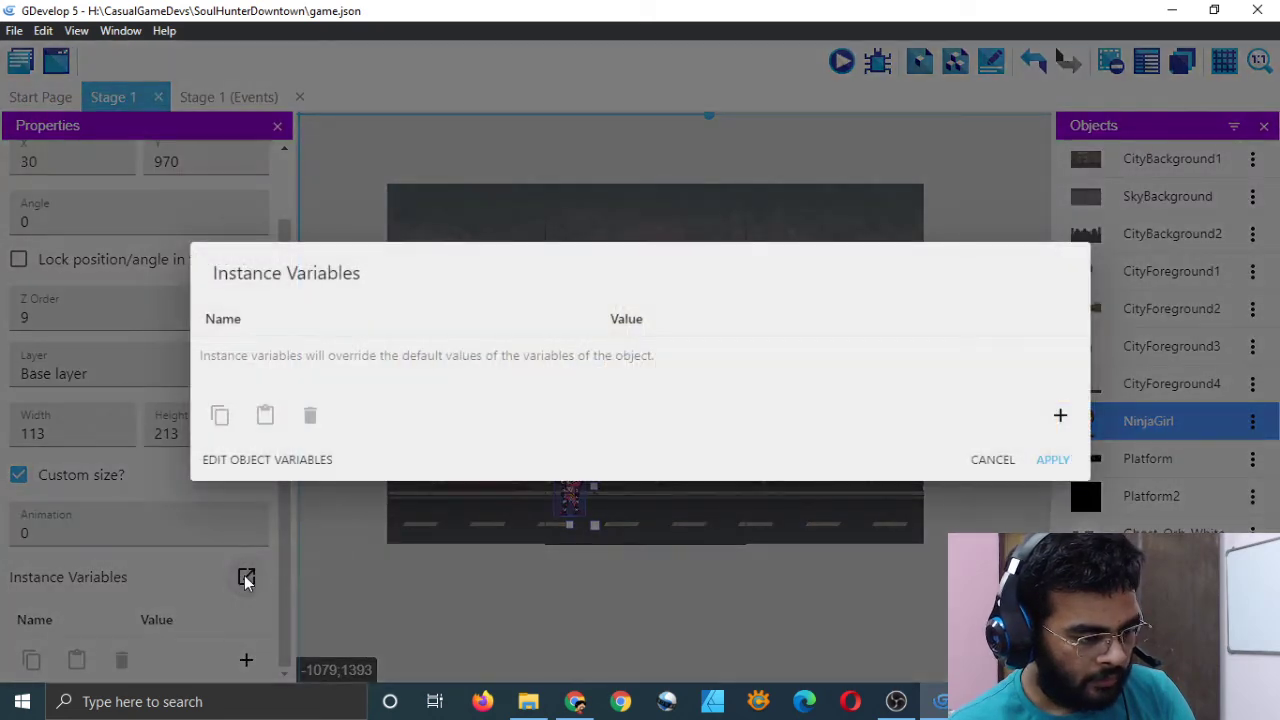
click(988, 460)
click(246, 577)
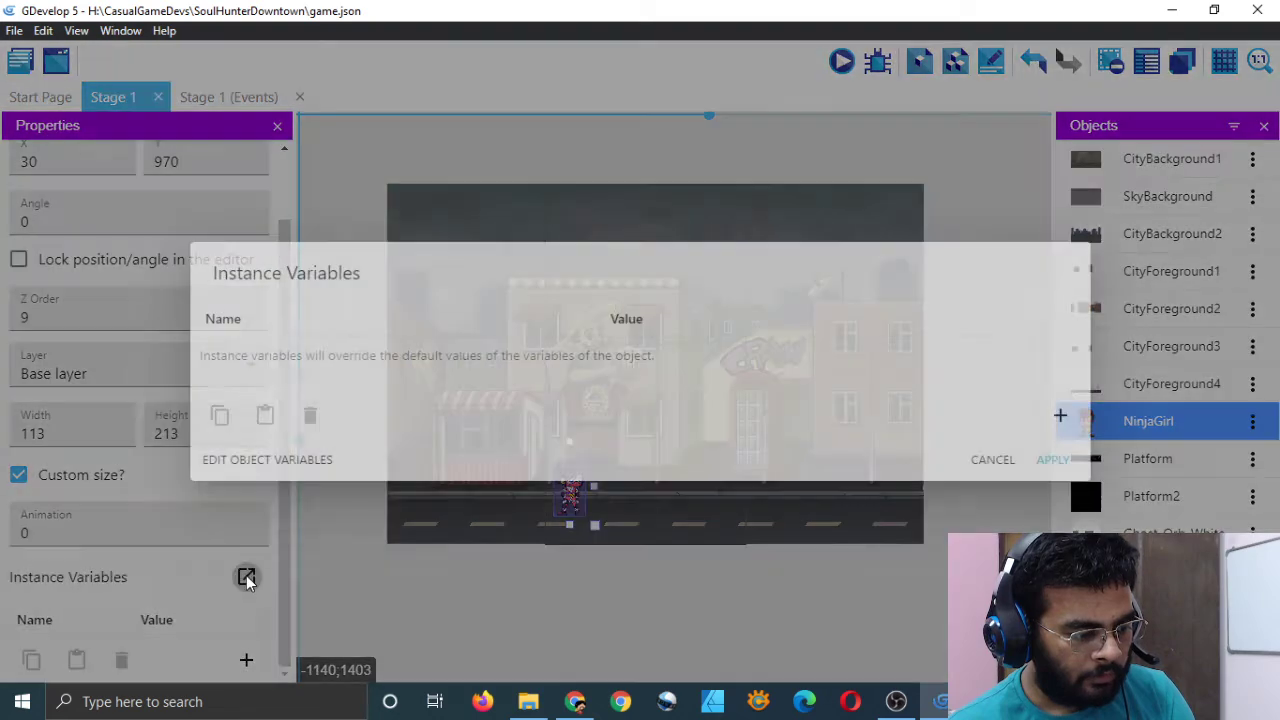
click(272, 460)
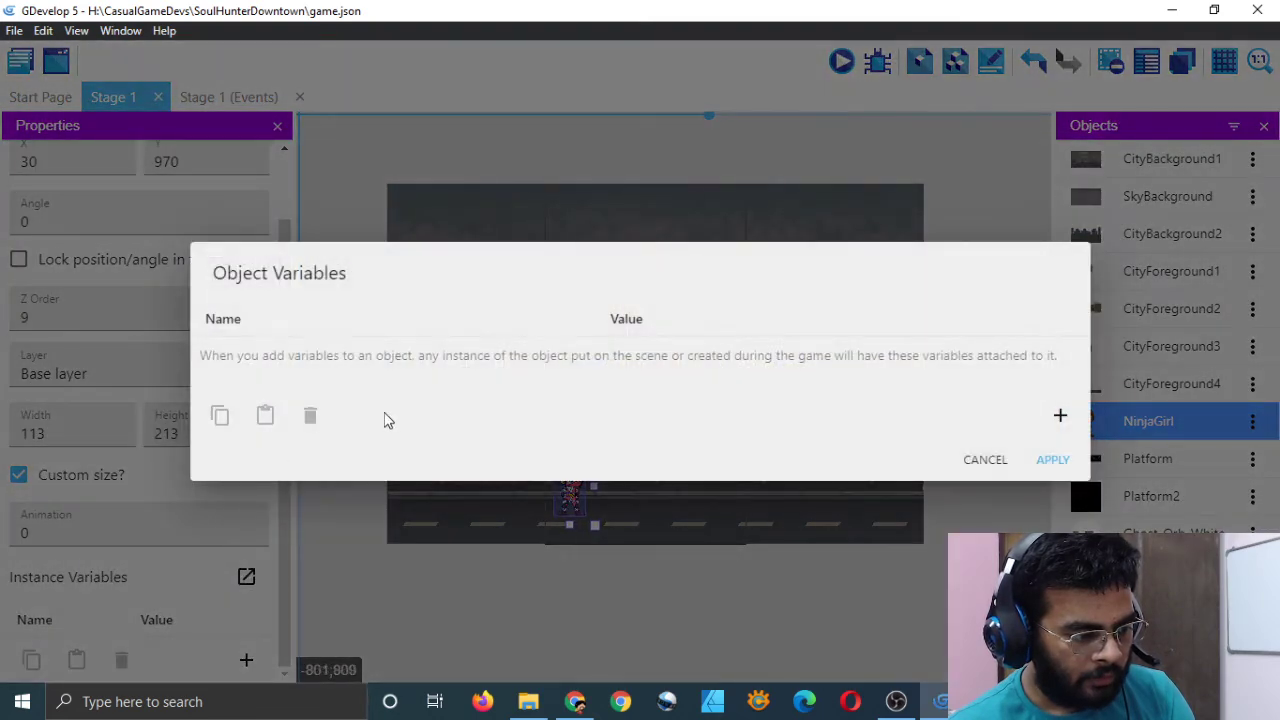
click(986, 463)
click(246, 577)
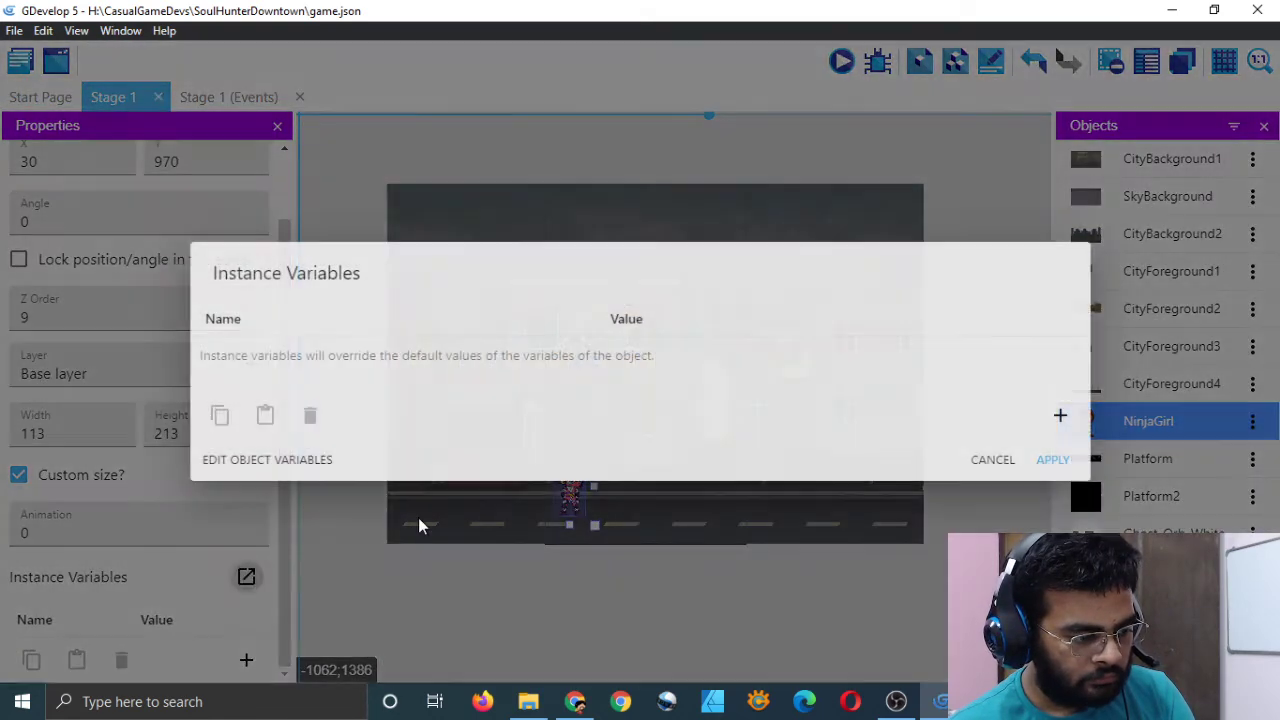
click(990, 462)
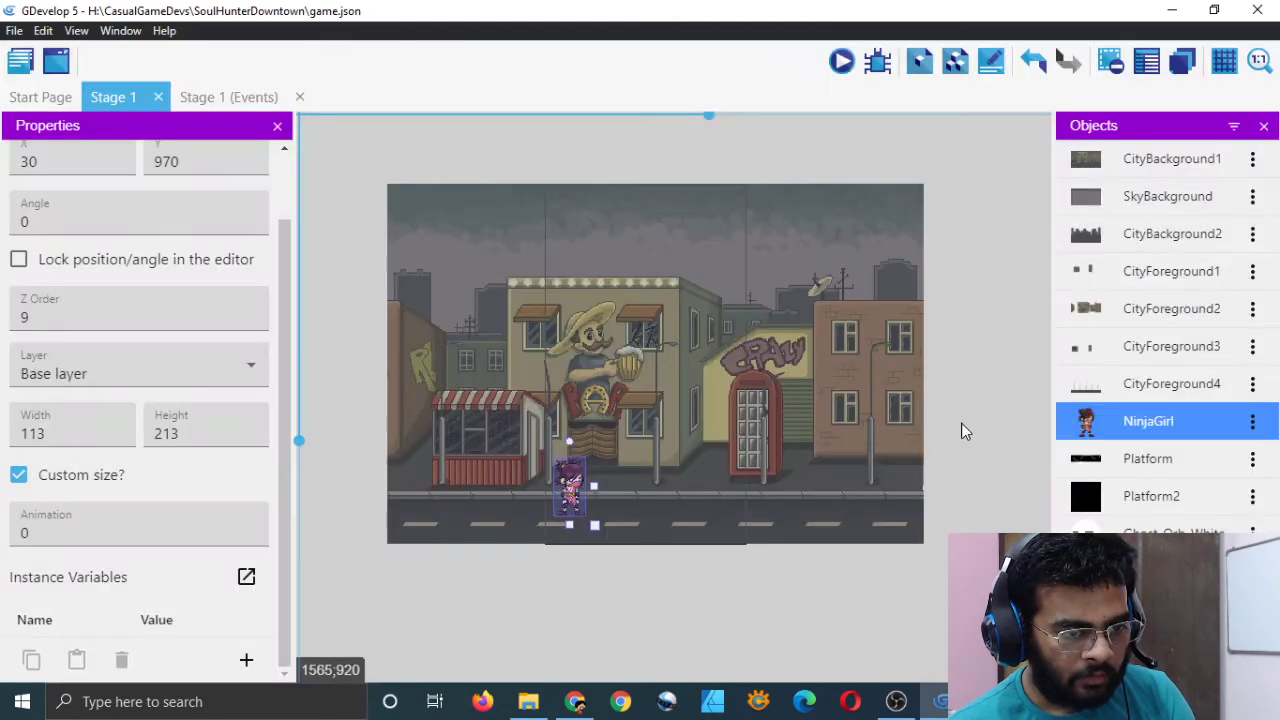
- Set the jump speed in NinjaGirl's PlatformerObject behavior to 1200, apply it and save the project
scroll(215, 255, up, 1)
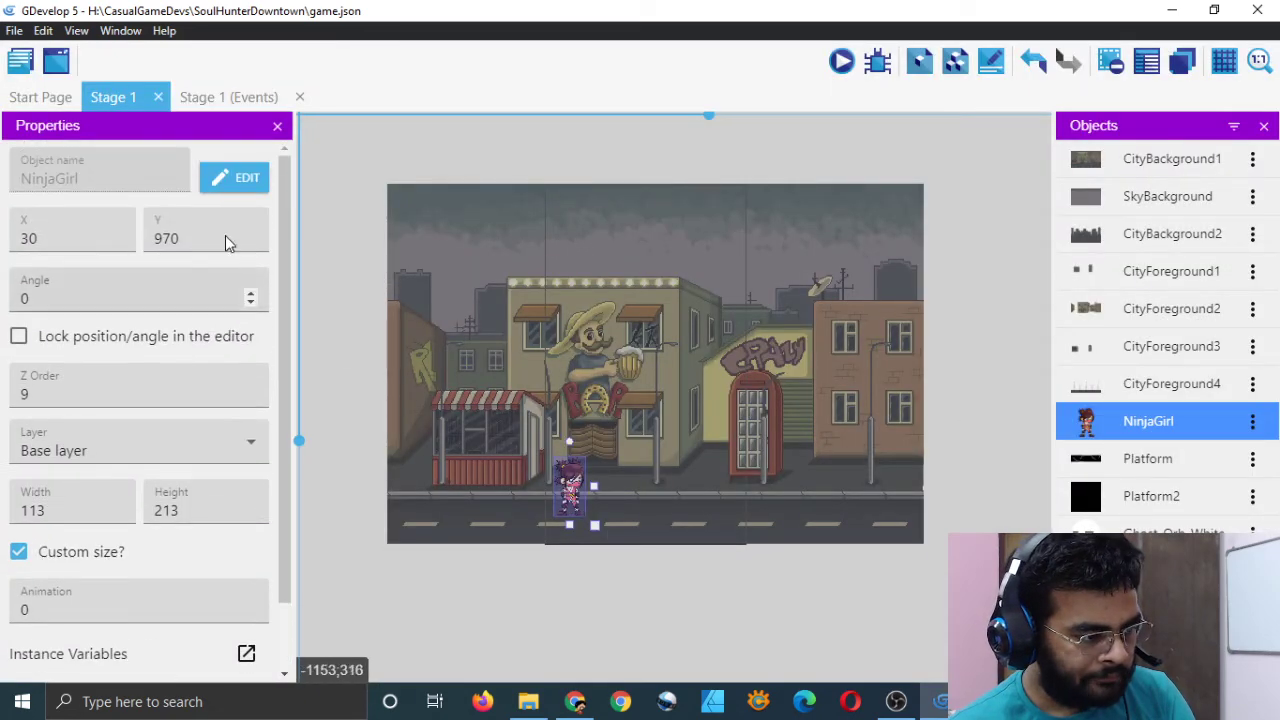
click(236, 185)
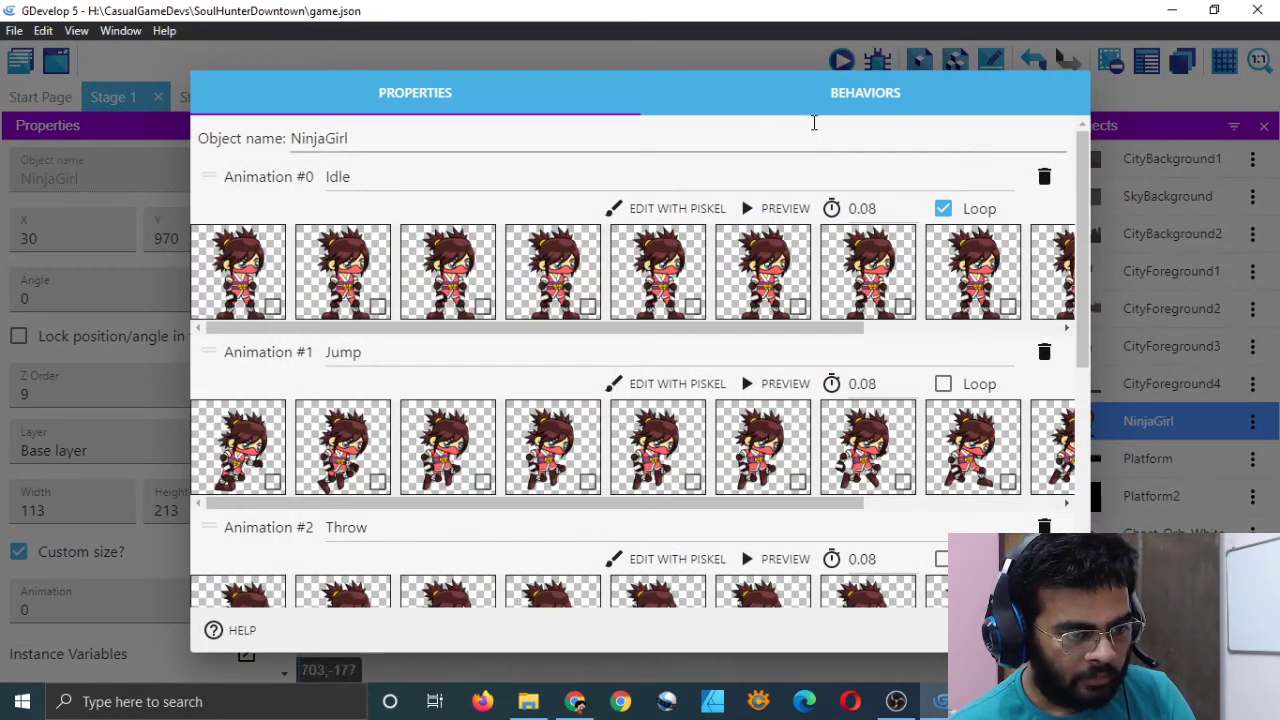
click(852, 100)
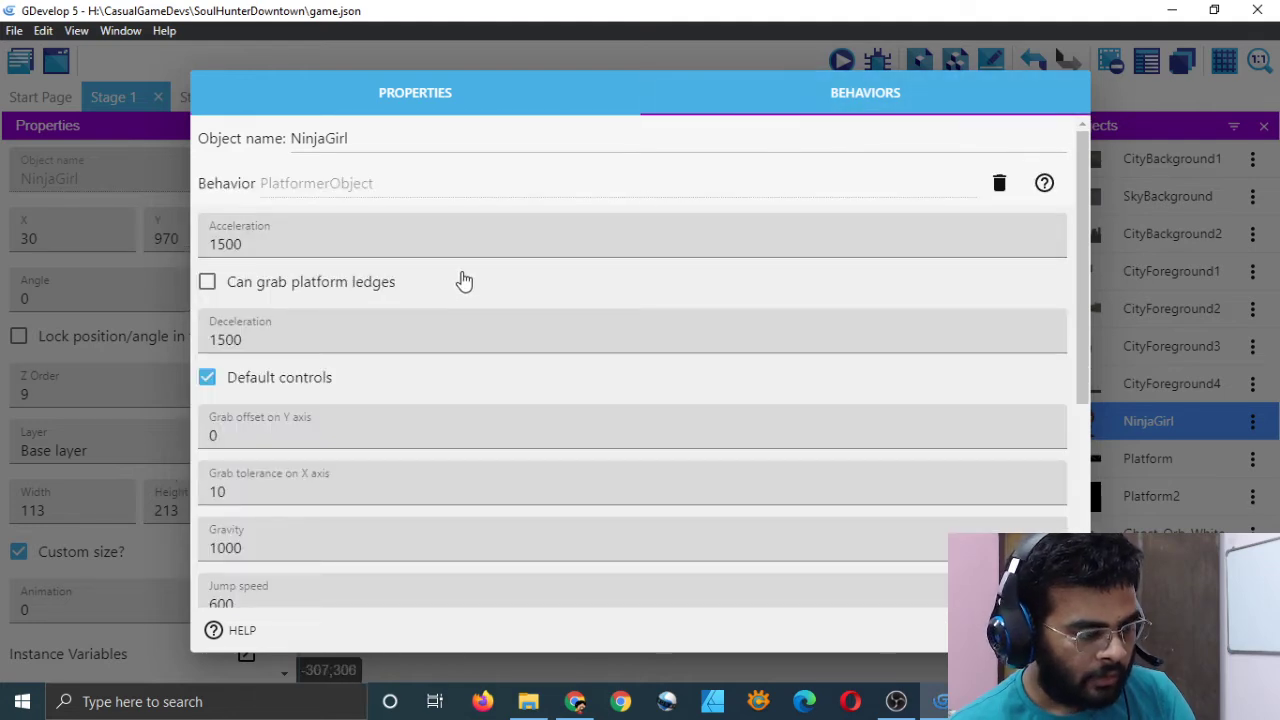
scroll(546, 349, down, 3)
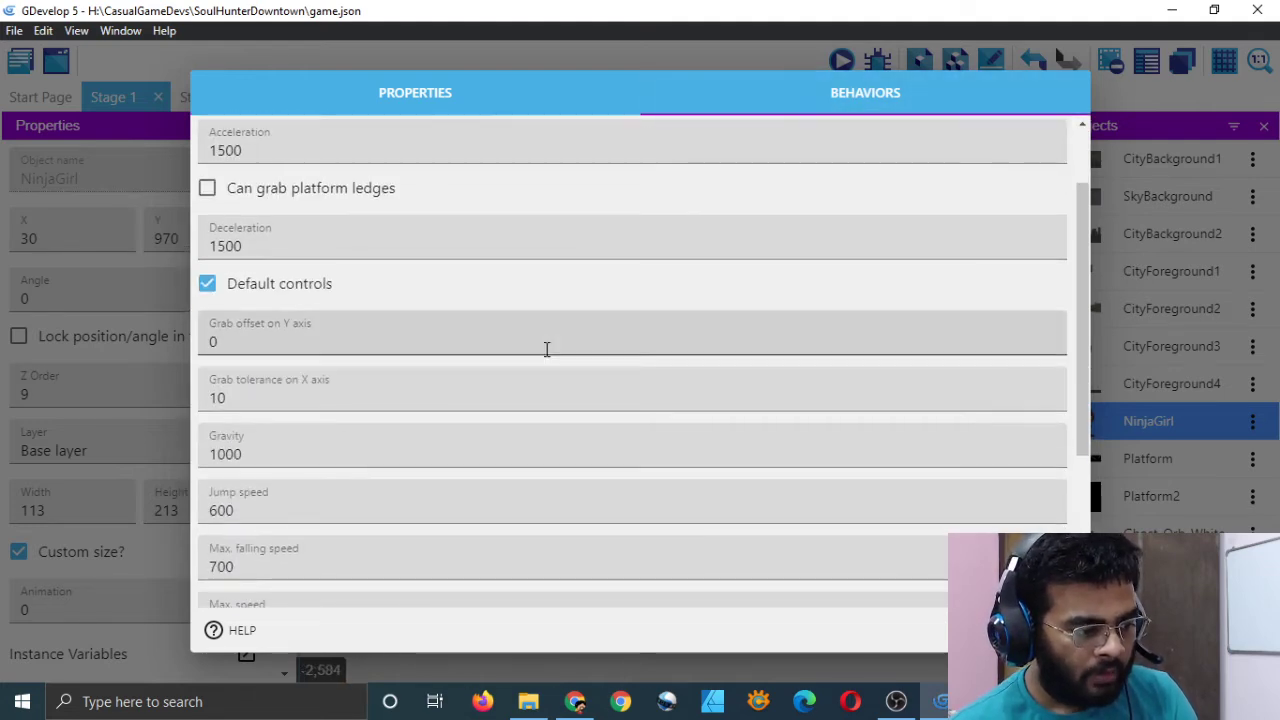
scroll(546, 349, down, 2)
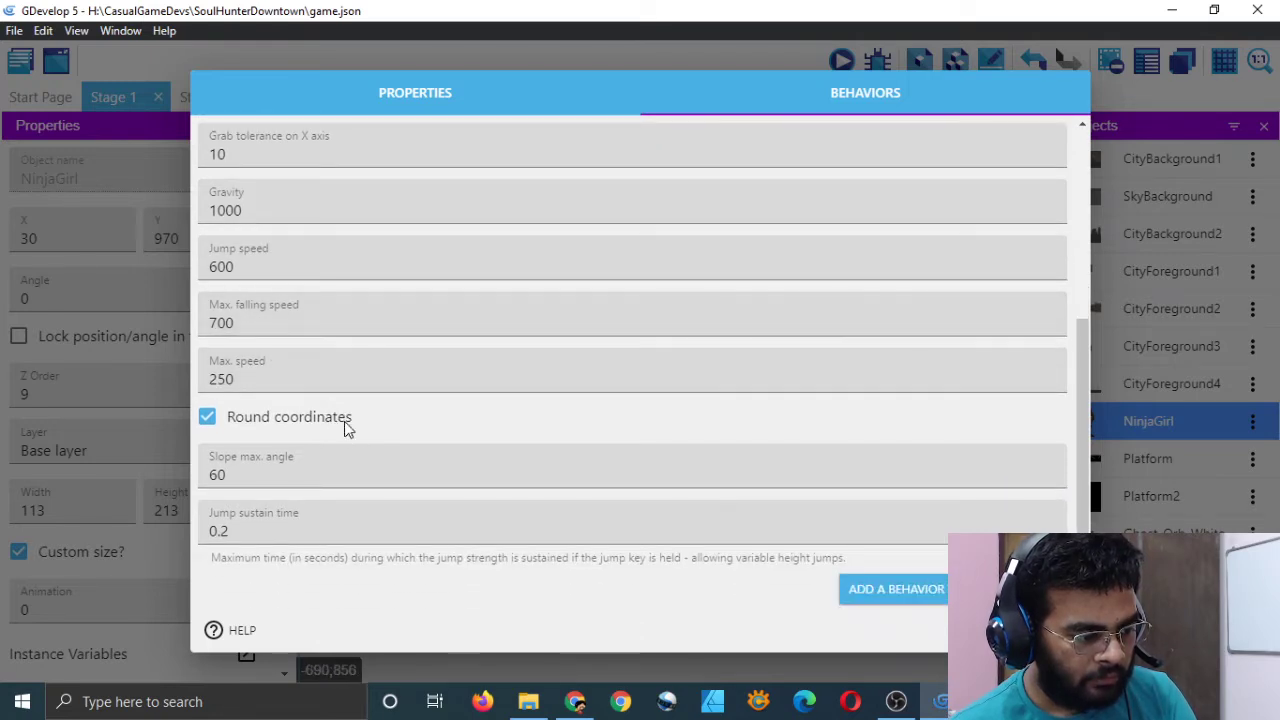
click(262, 266)
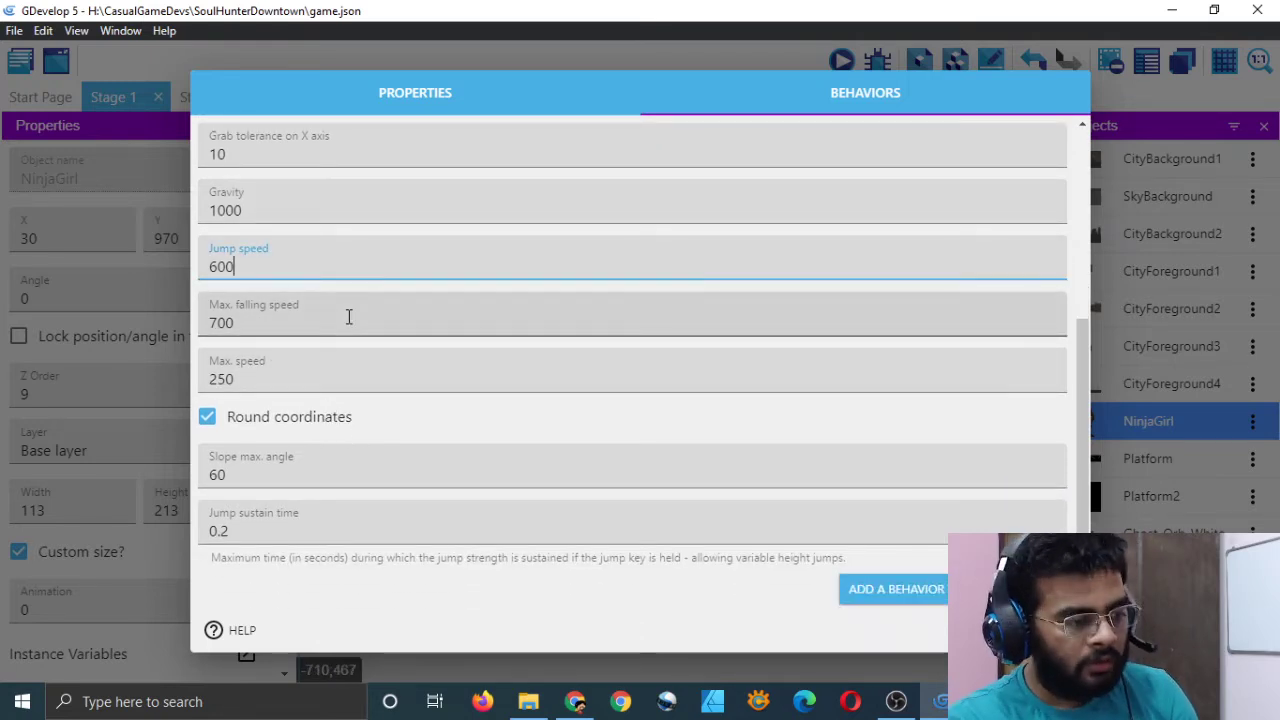
key(BackSpace)
key(BackSpace)
key(BackSpace)
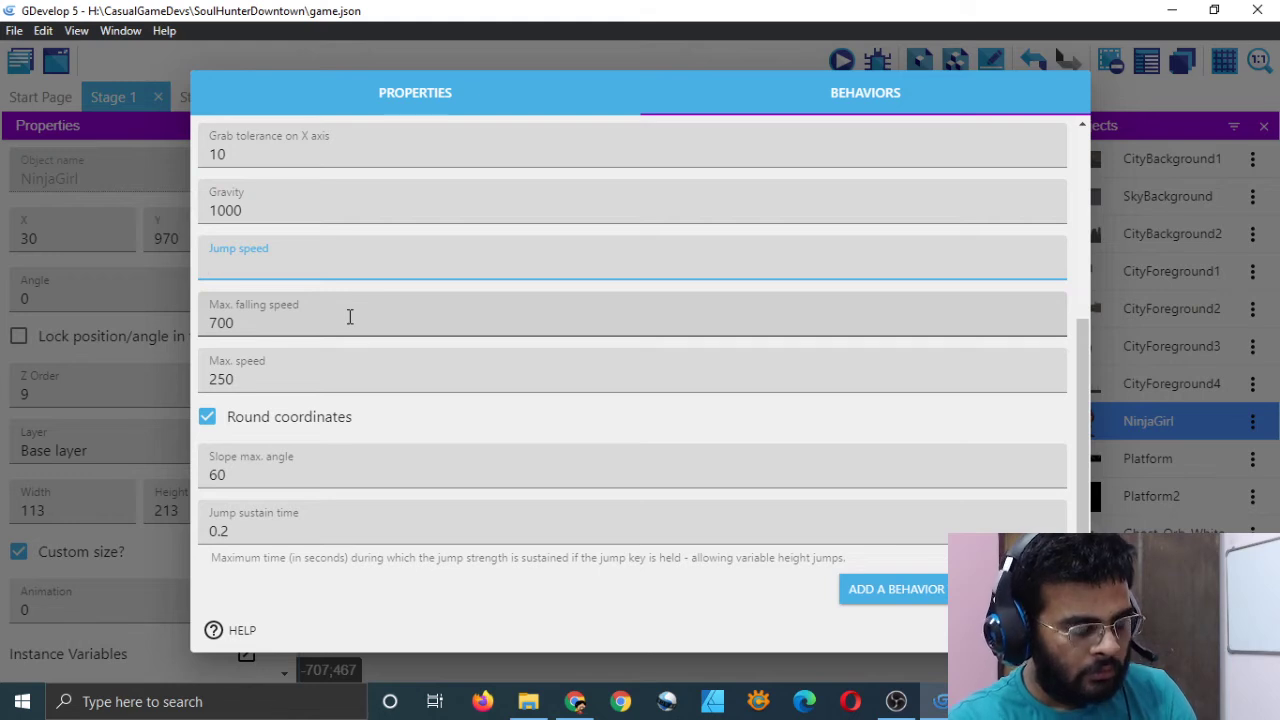
text(1)
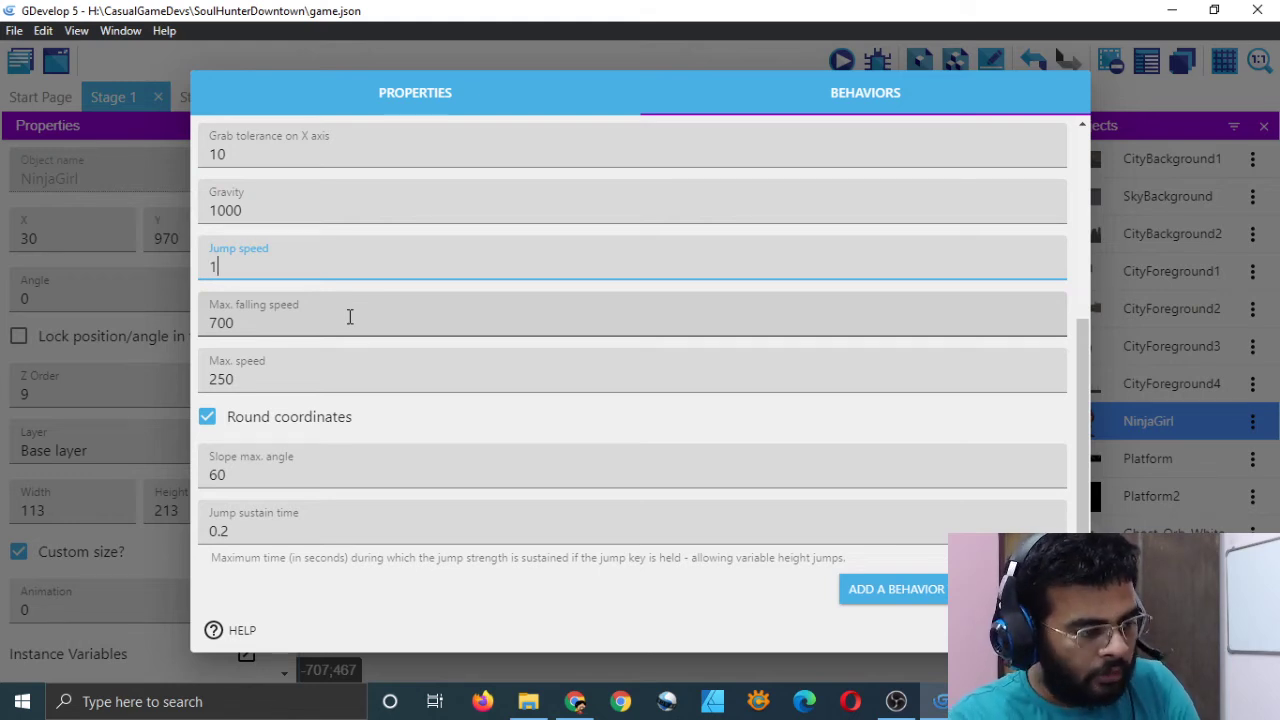
text(200)
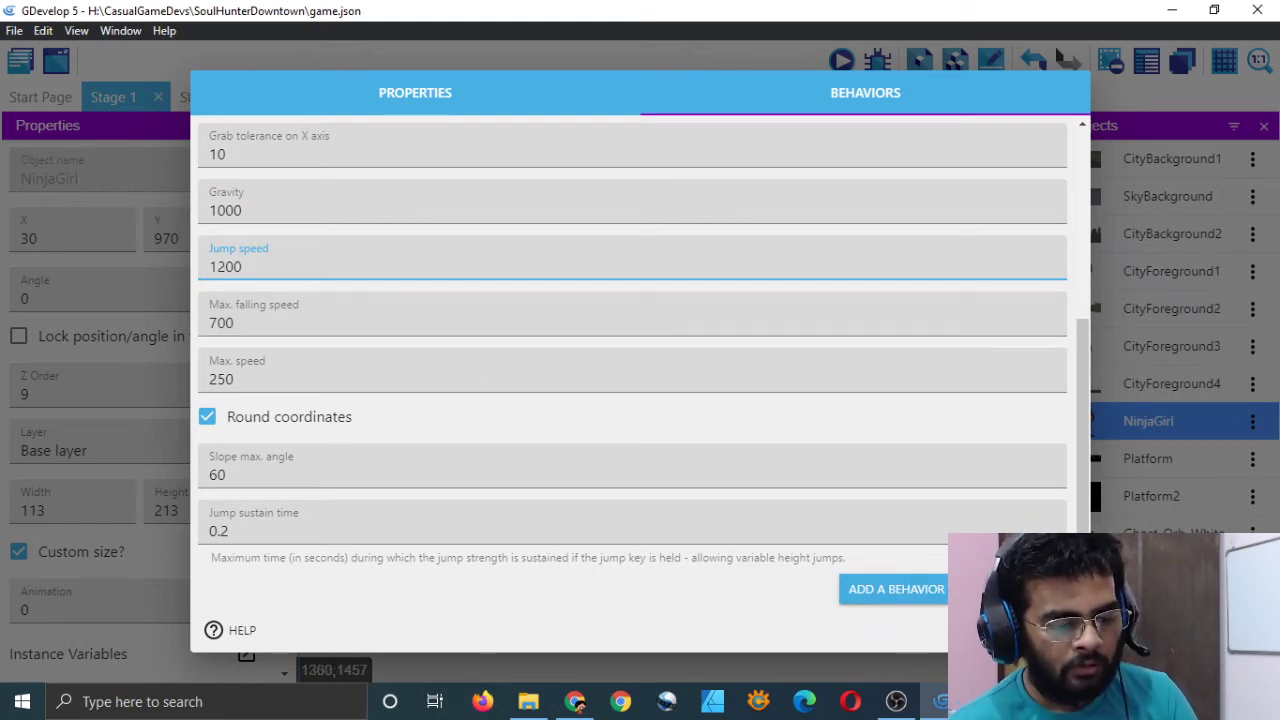
click(1040, 630)
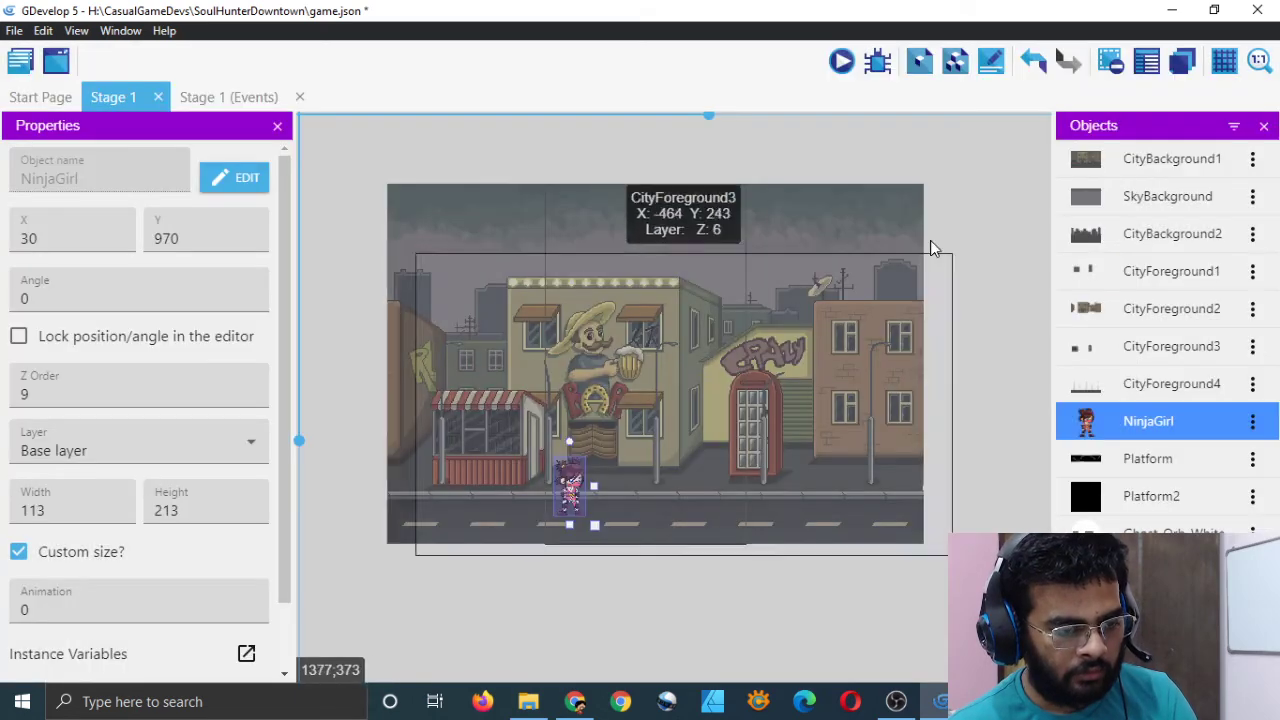
key(ctrl+s)
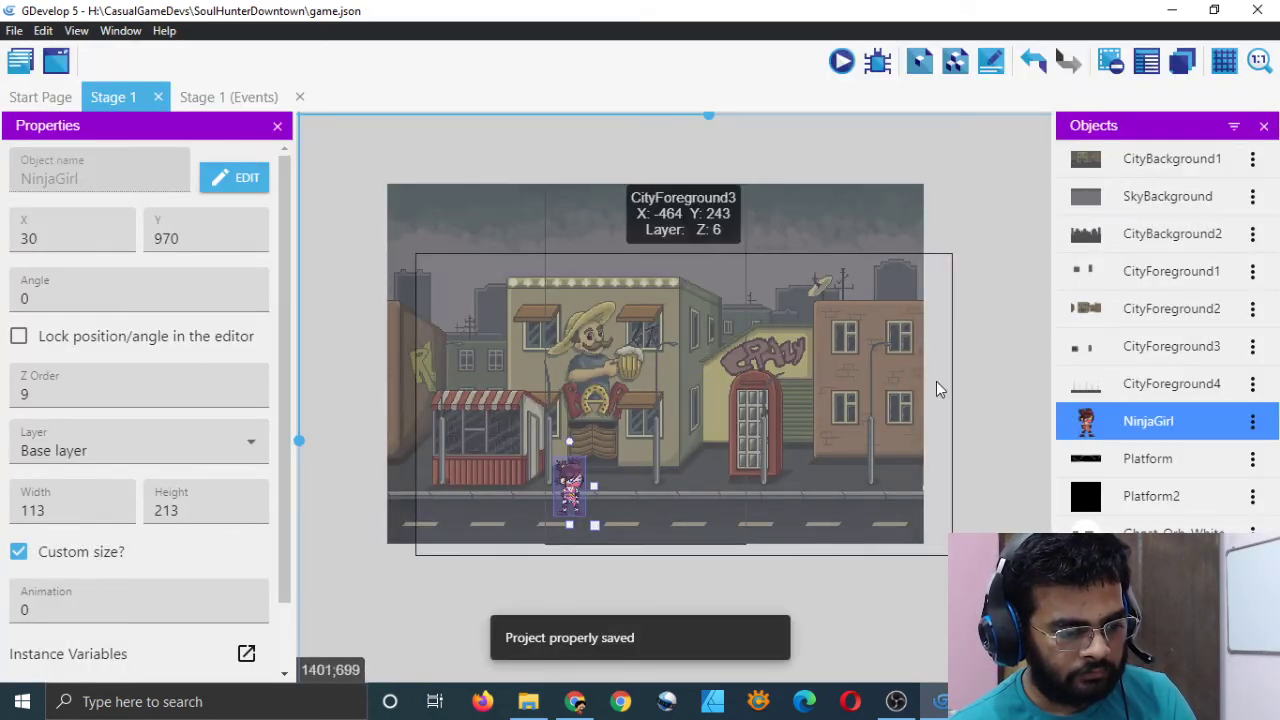
- Test NinjaGirl's jump in a game preview, close it, clear the selection in the scene and save the project
click(841, 61)
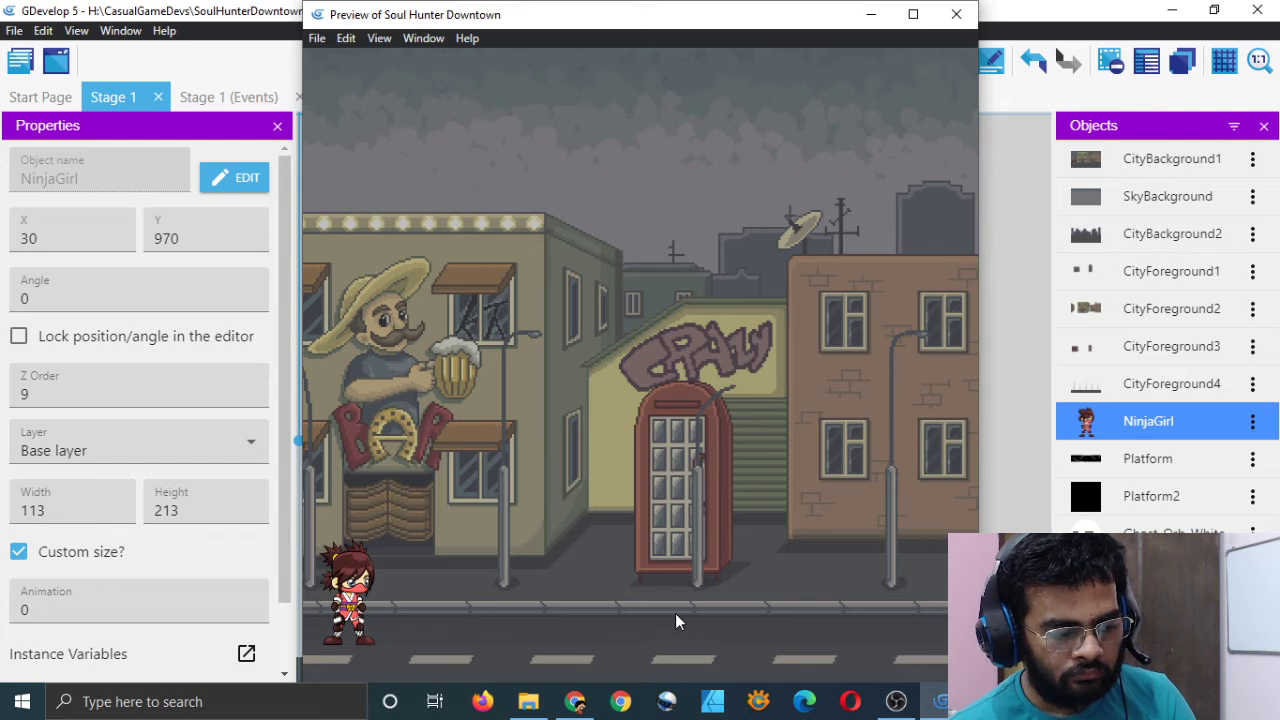
key(space)
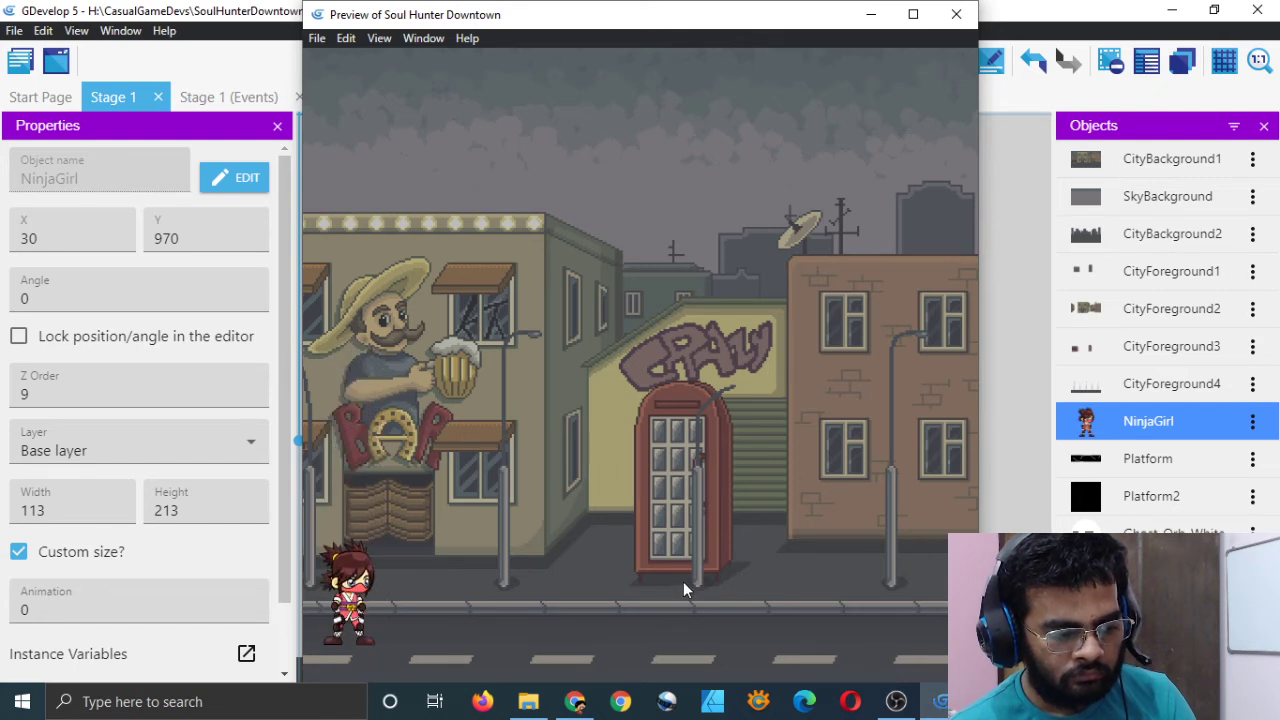
key(space)
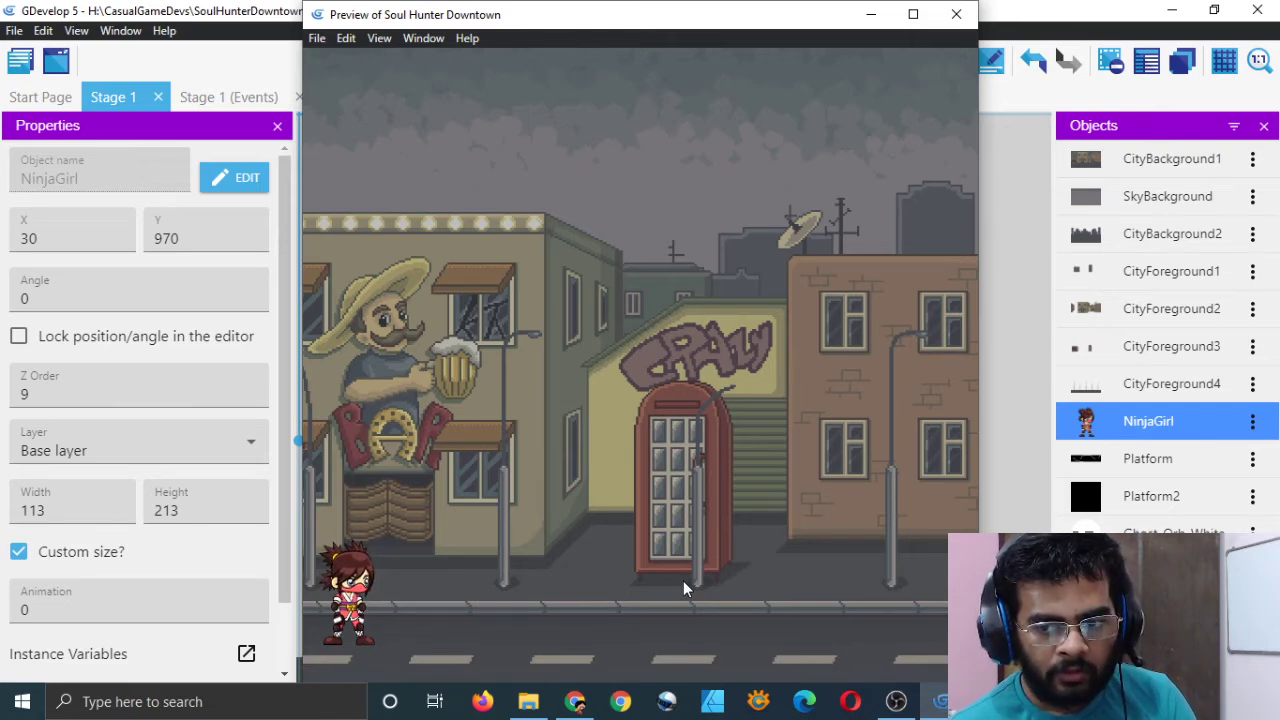
key(space)
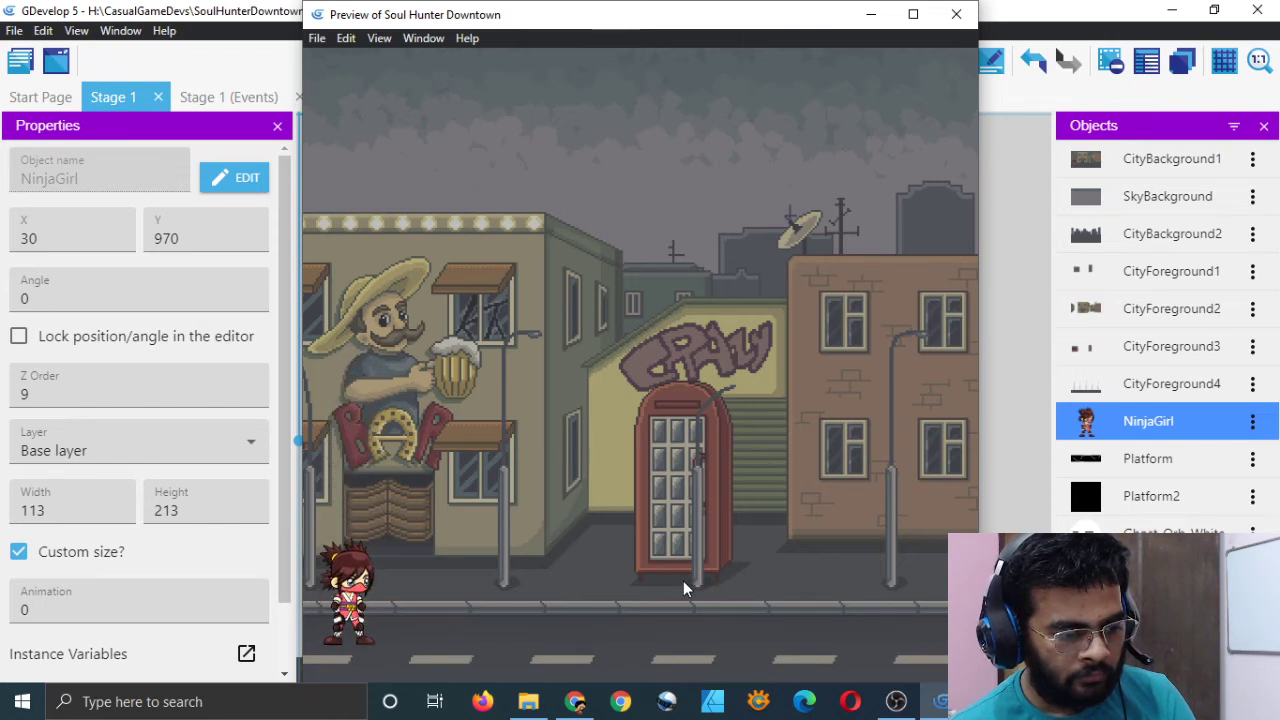
key(space)
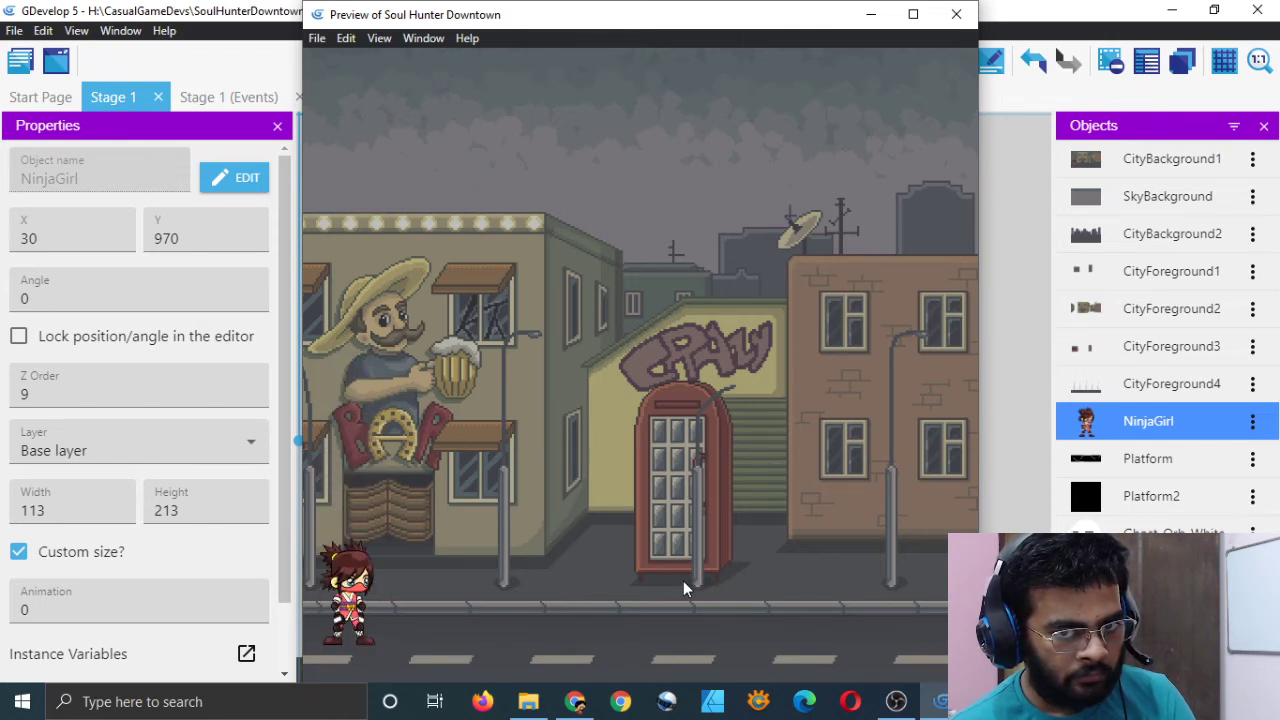
key(space)
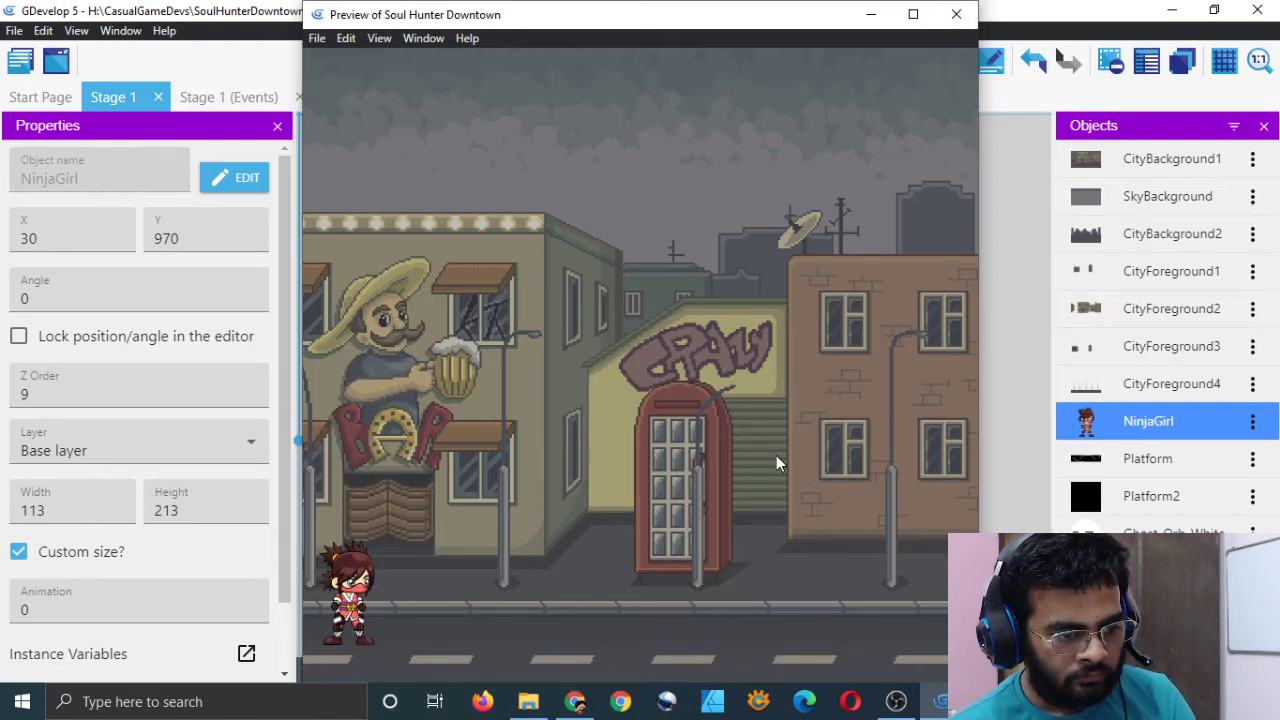
key(space)
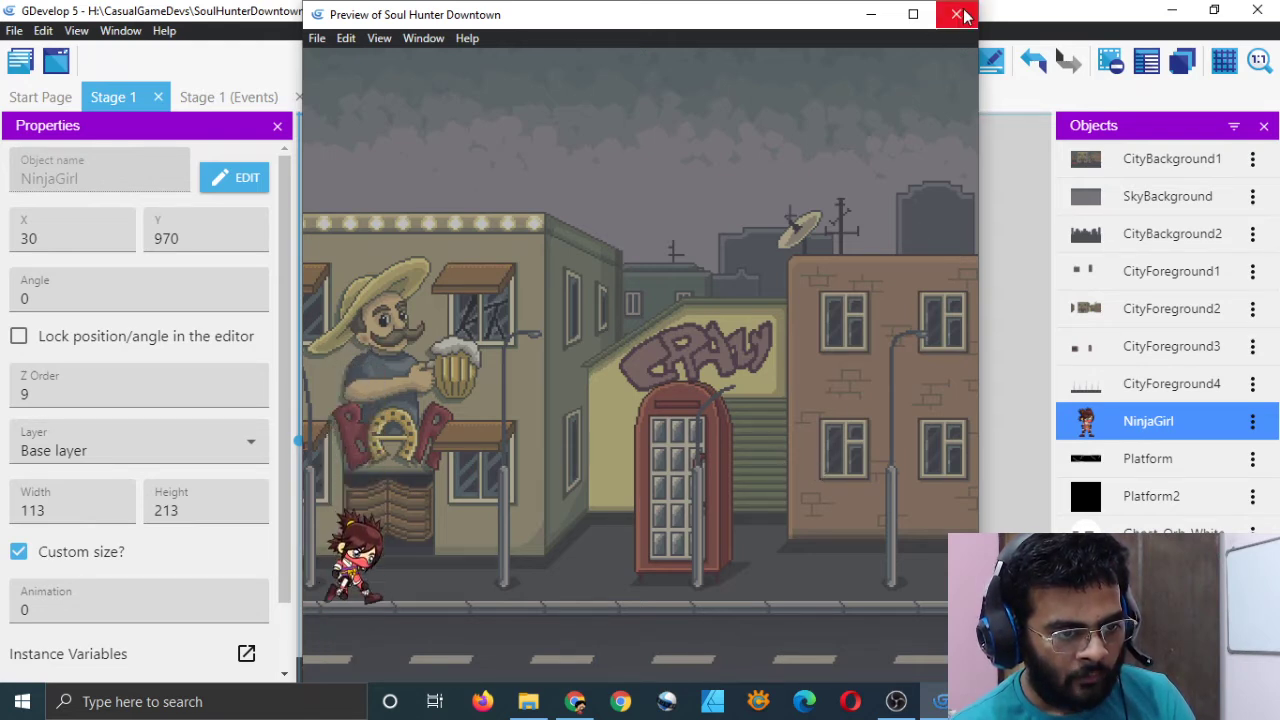
click(956, 14)
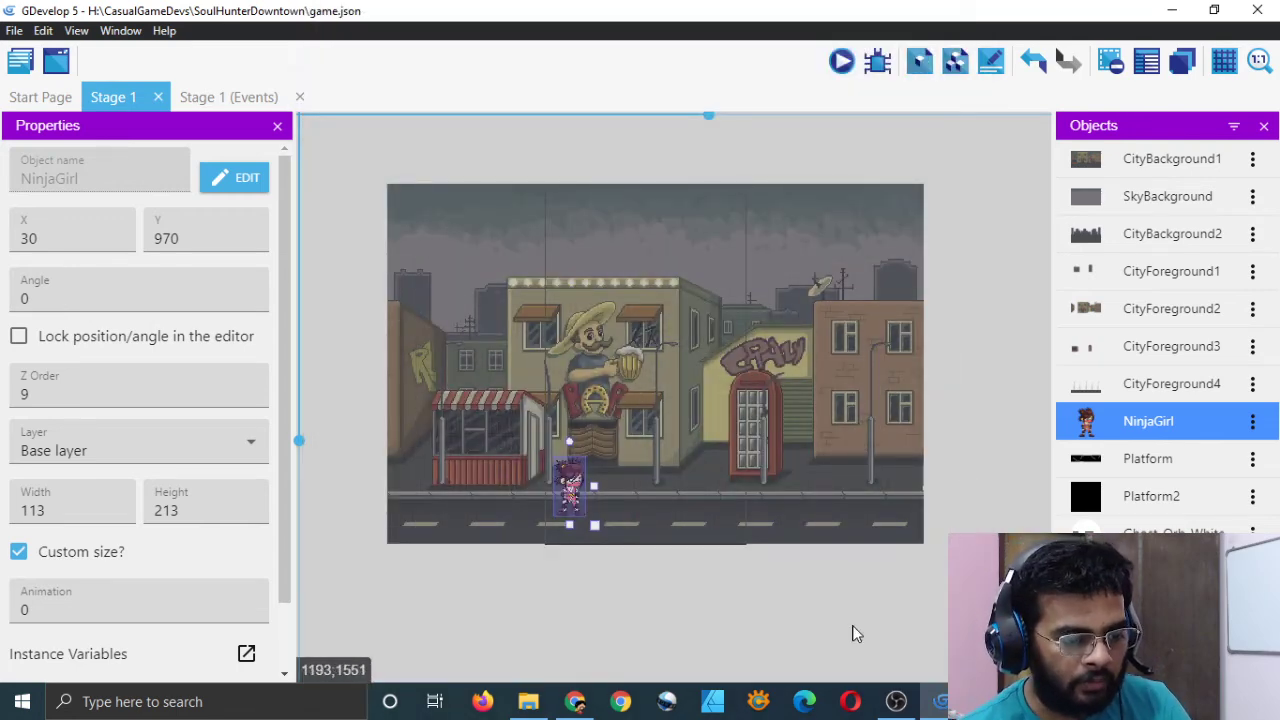
click(845, 622)
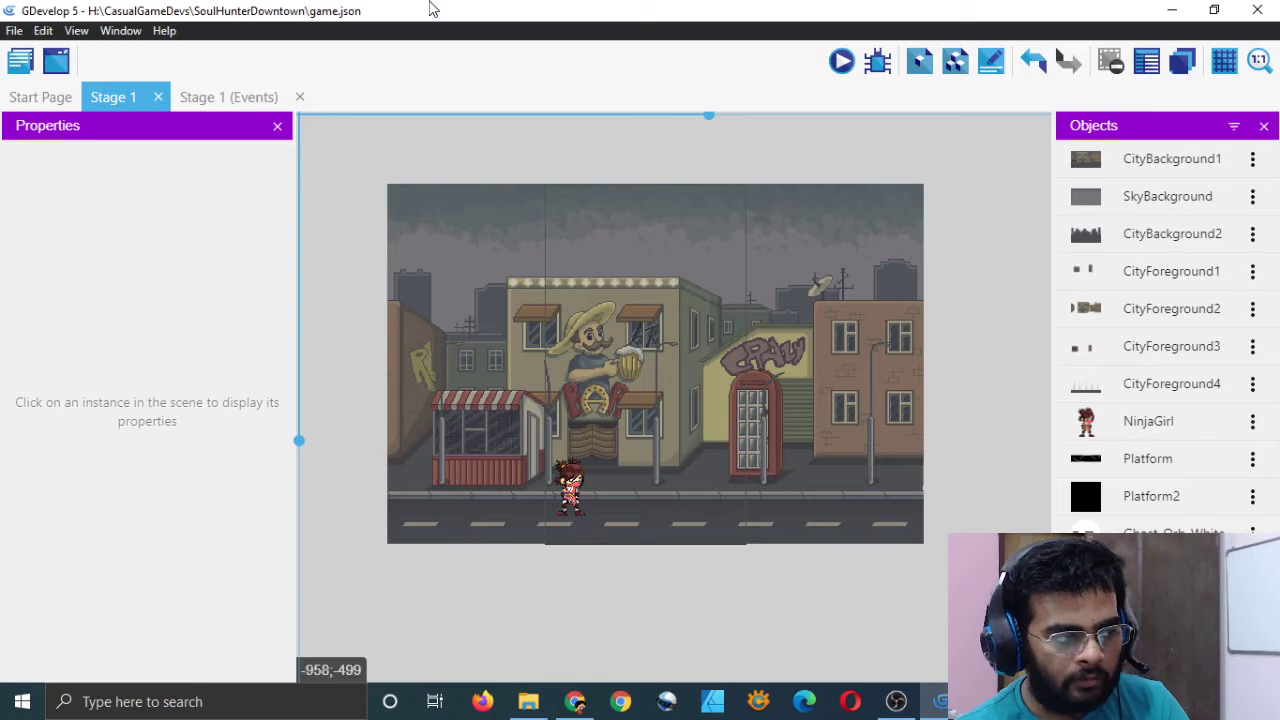
key(ctrl+s)
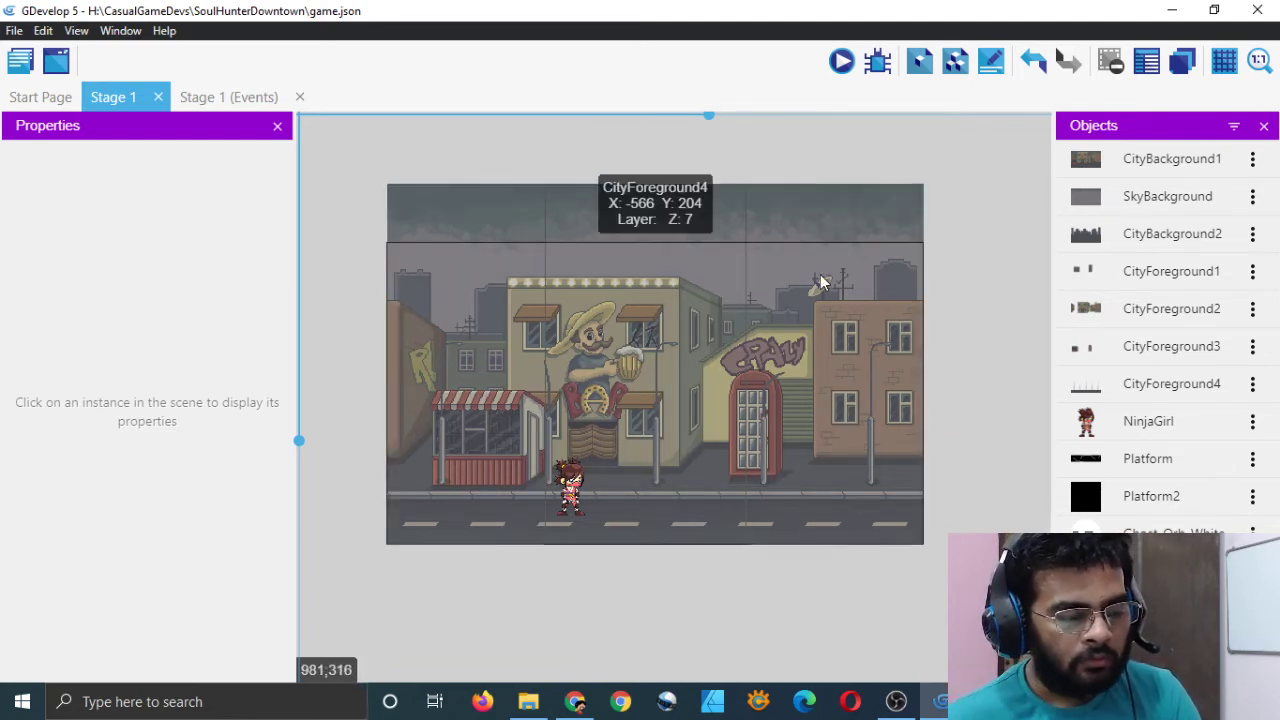
- Add a new event to Stage 1's events with a "Mouse button released" condition for the Right (secondary) button
click(222, 98)
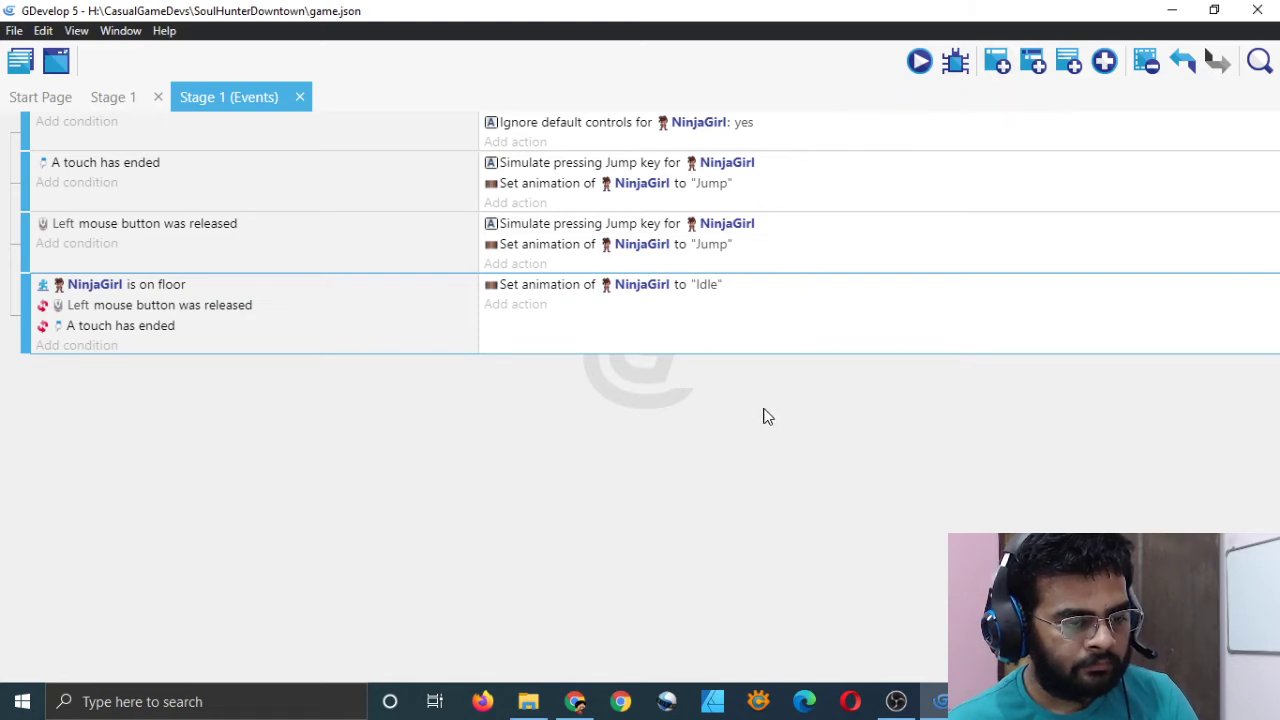
click(993, 65)
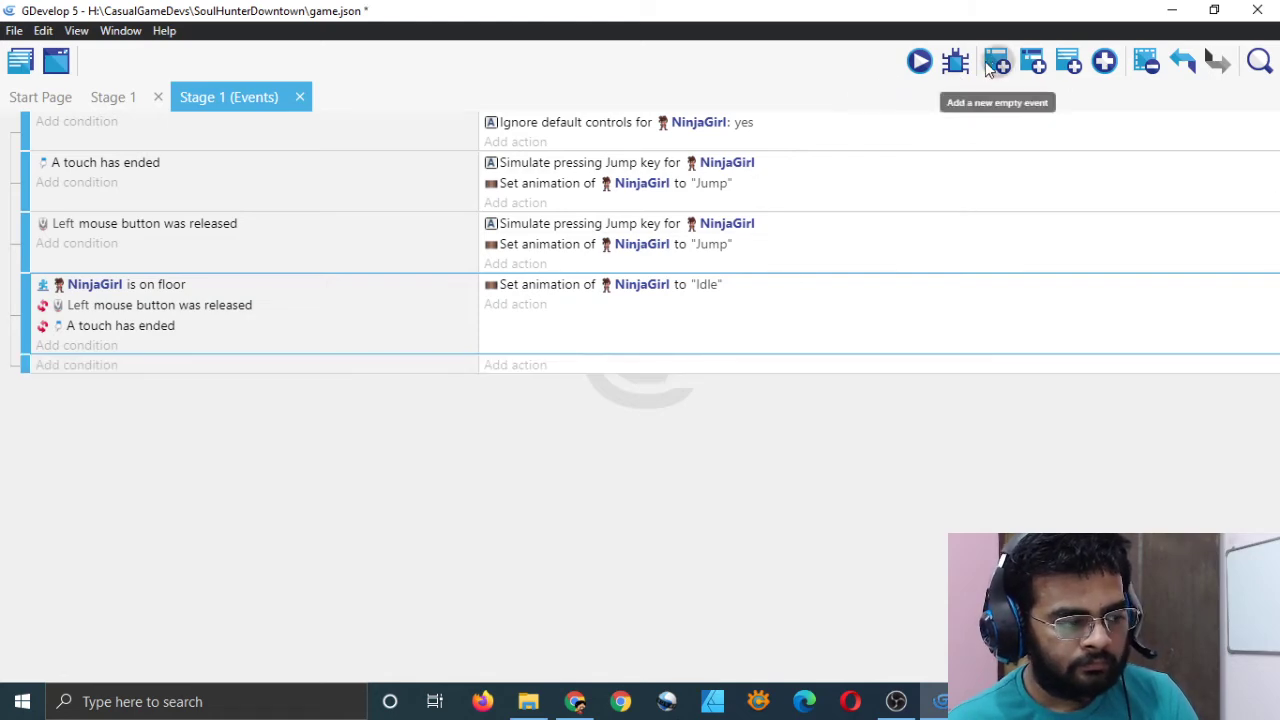
click(78, 366)
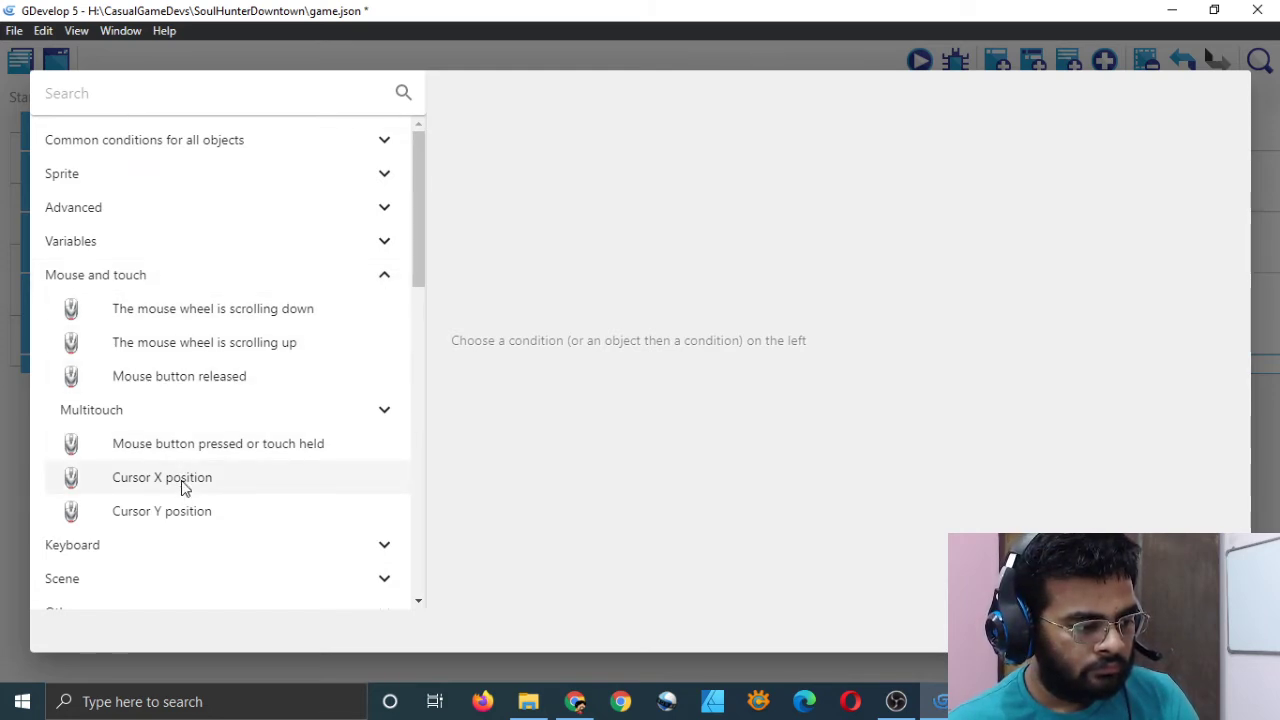
click(188, 384)
click(528, 160)
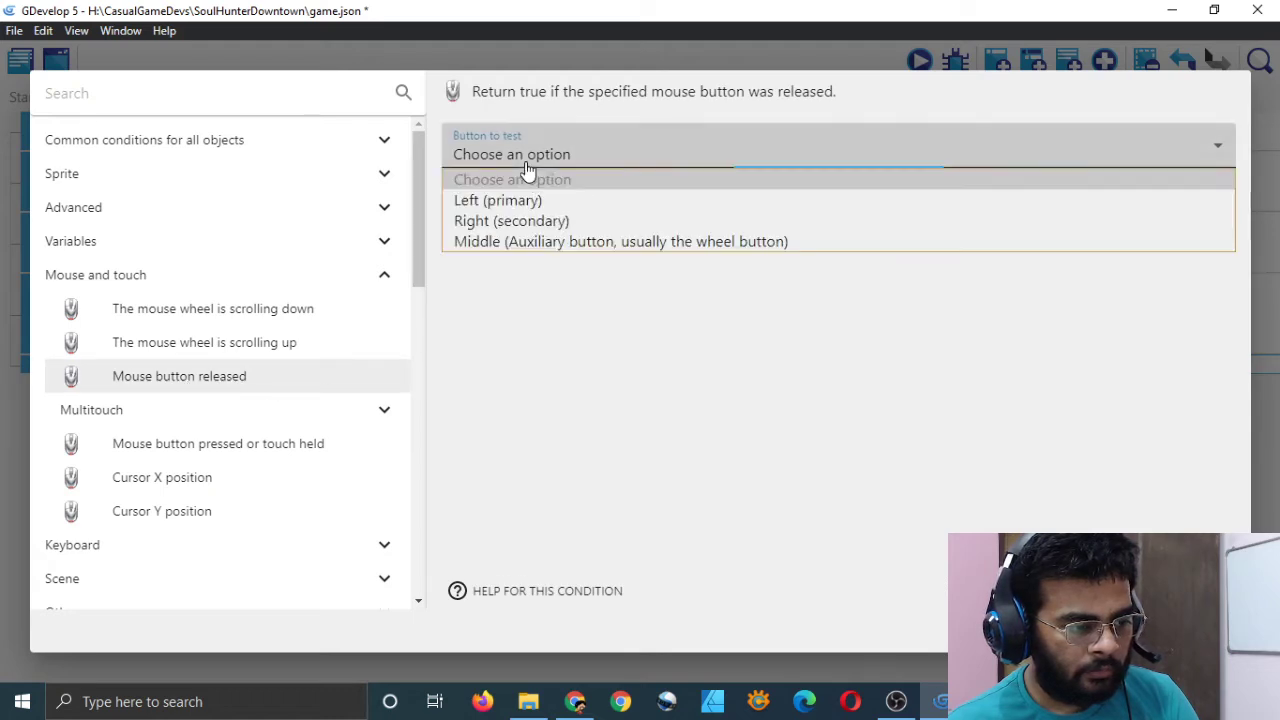
click(524, 221)
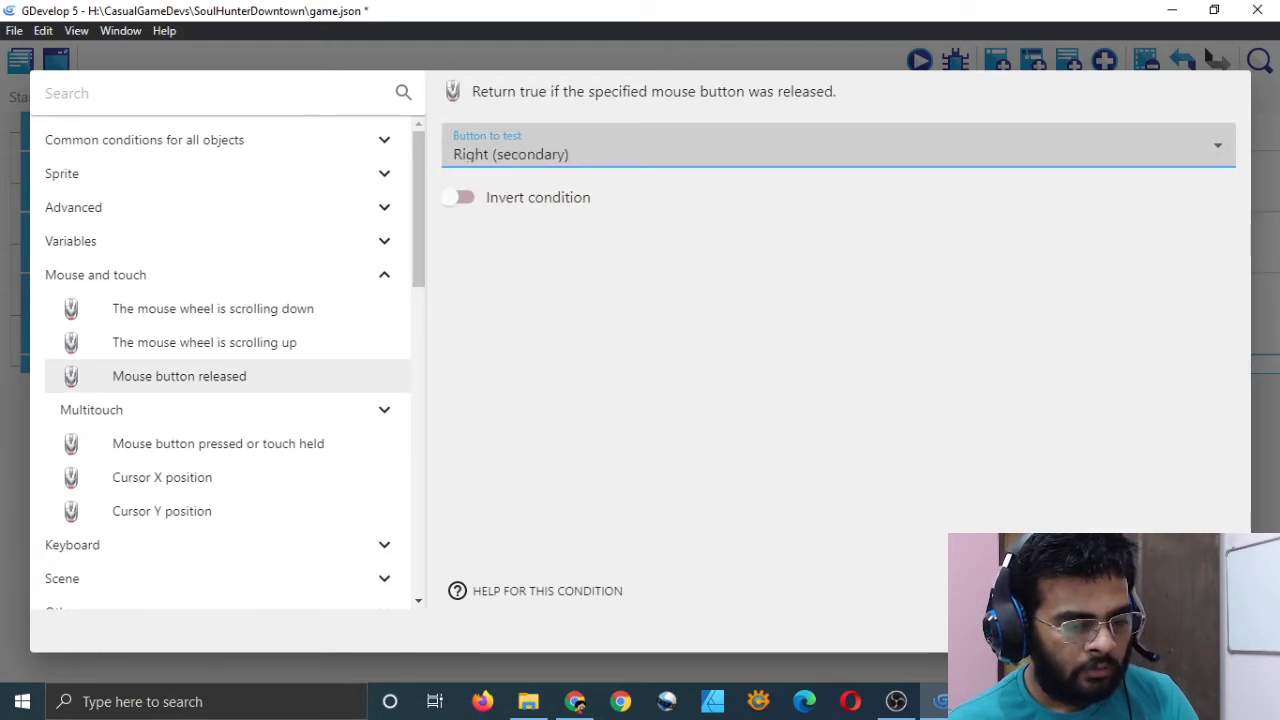
key(Return)
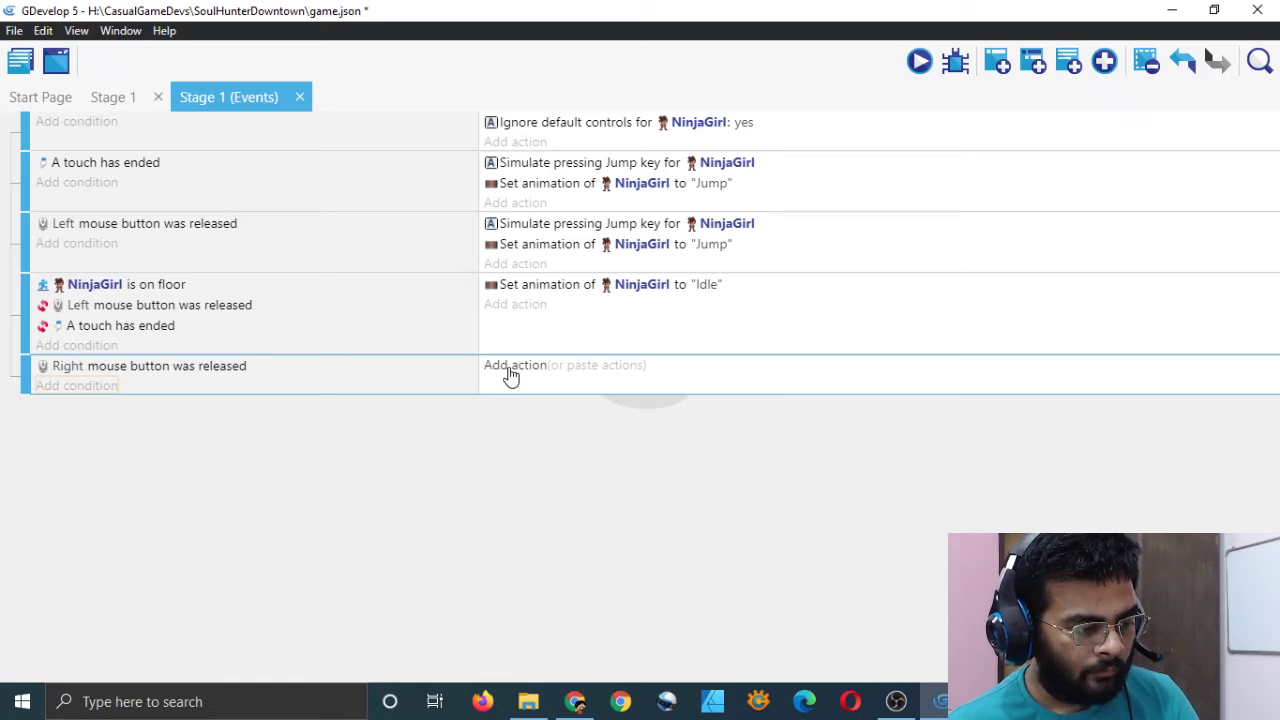
- Return to the Stage 1 scene and open the points editor for the NinjaGirl object
click(114, 97)
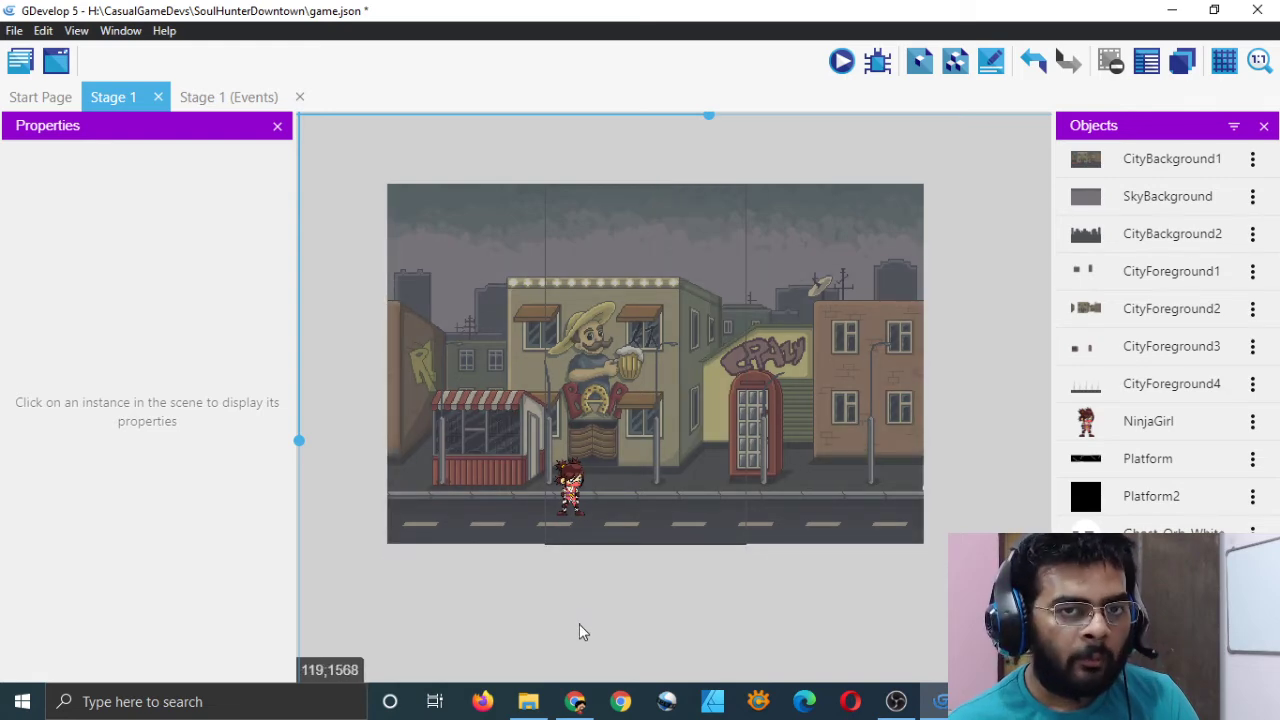
click(576, 488)
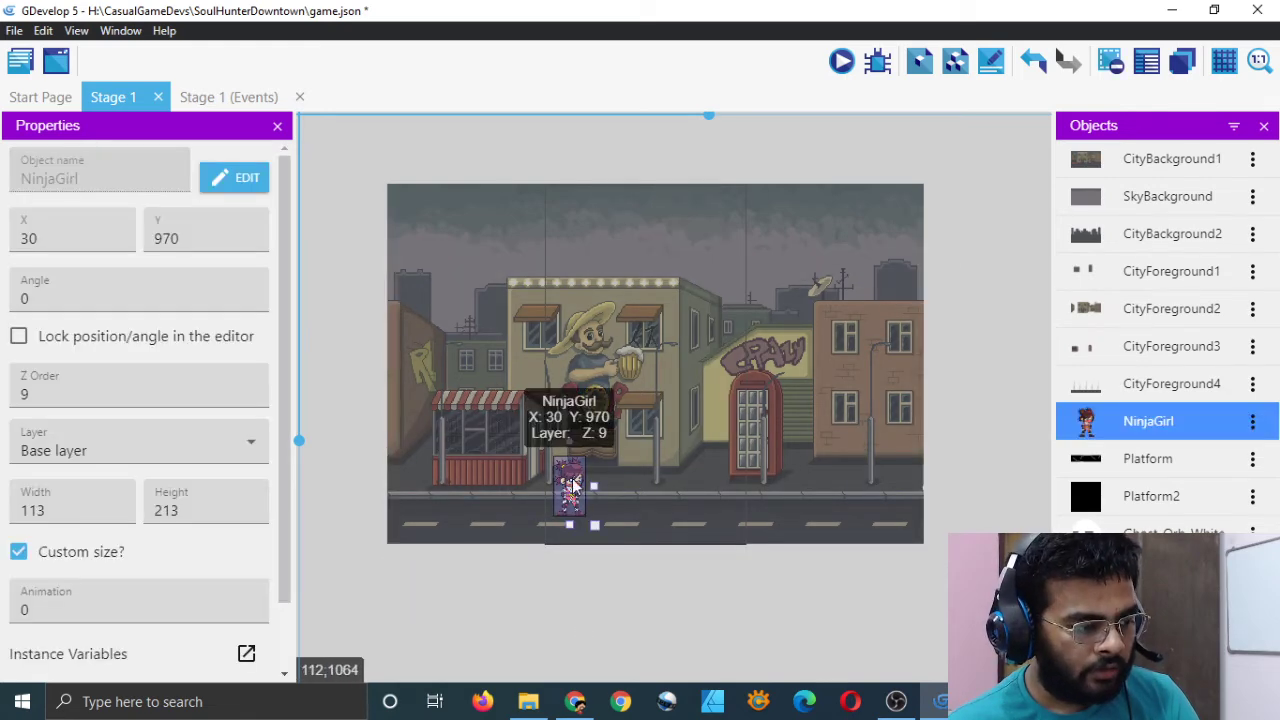
click(229, 178)
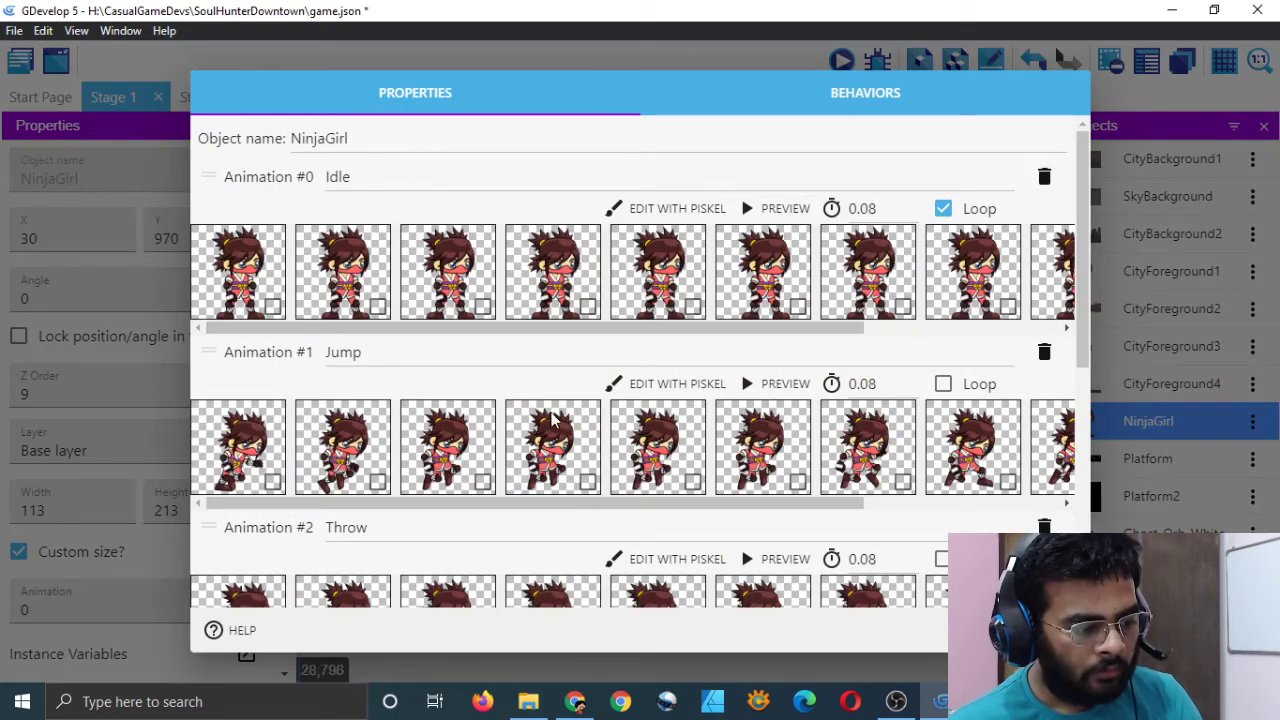
scroll(691, 500, down, 5)
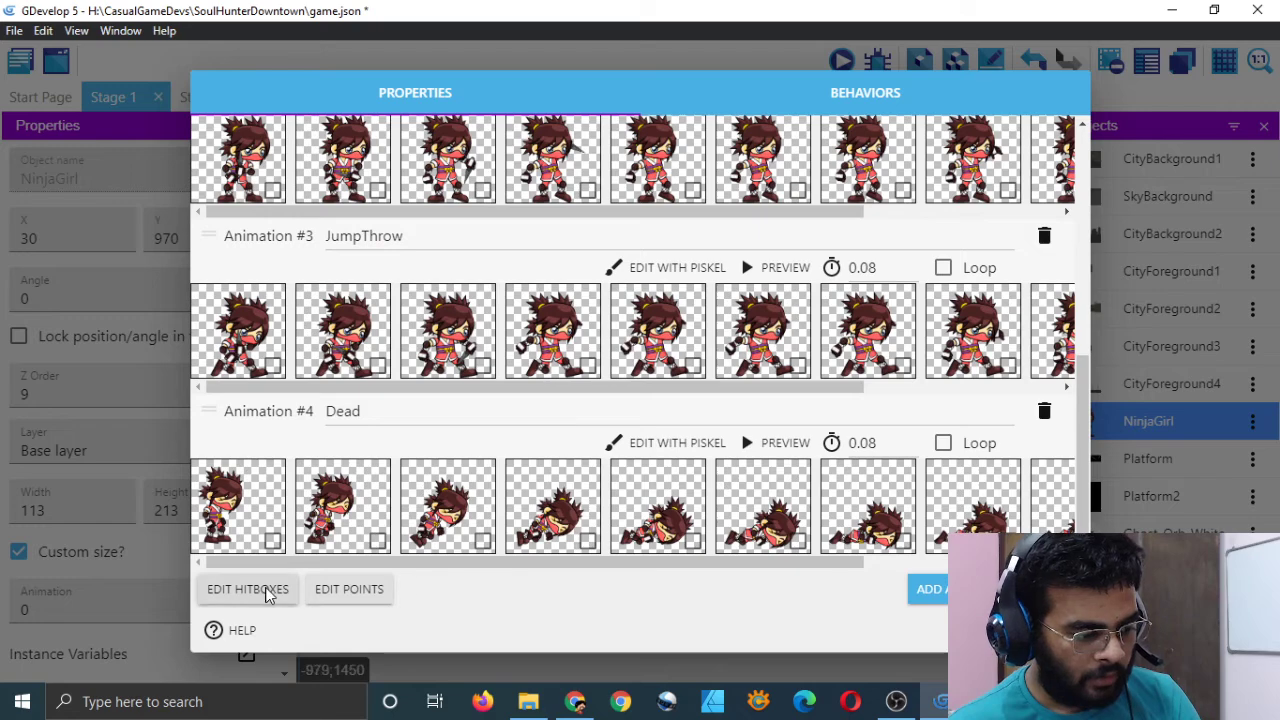
click(336, 593)
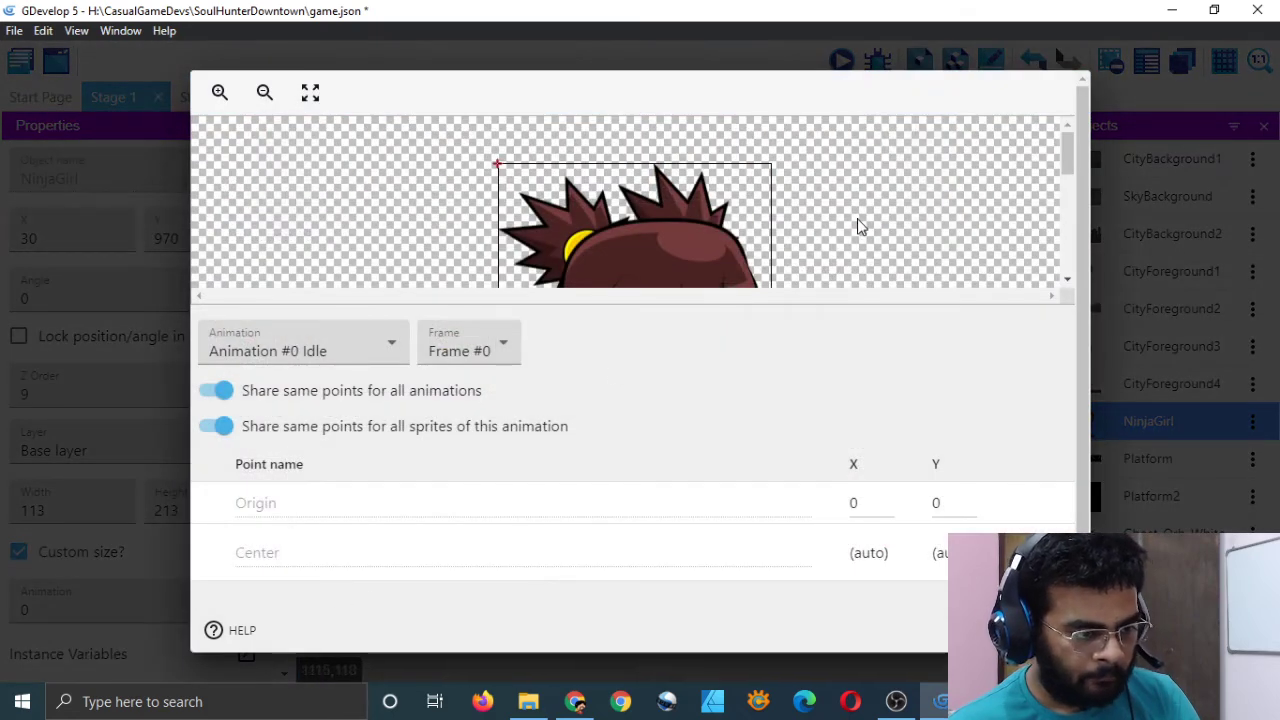
- Add a custom point named Fire to NinjaGirl, shared across all animations
scroll(859, 217, down, 3)
ctrl+scroll(859, 216, up, 1)
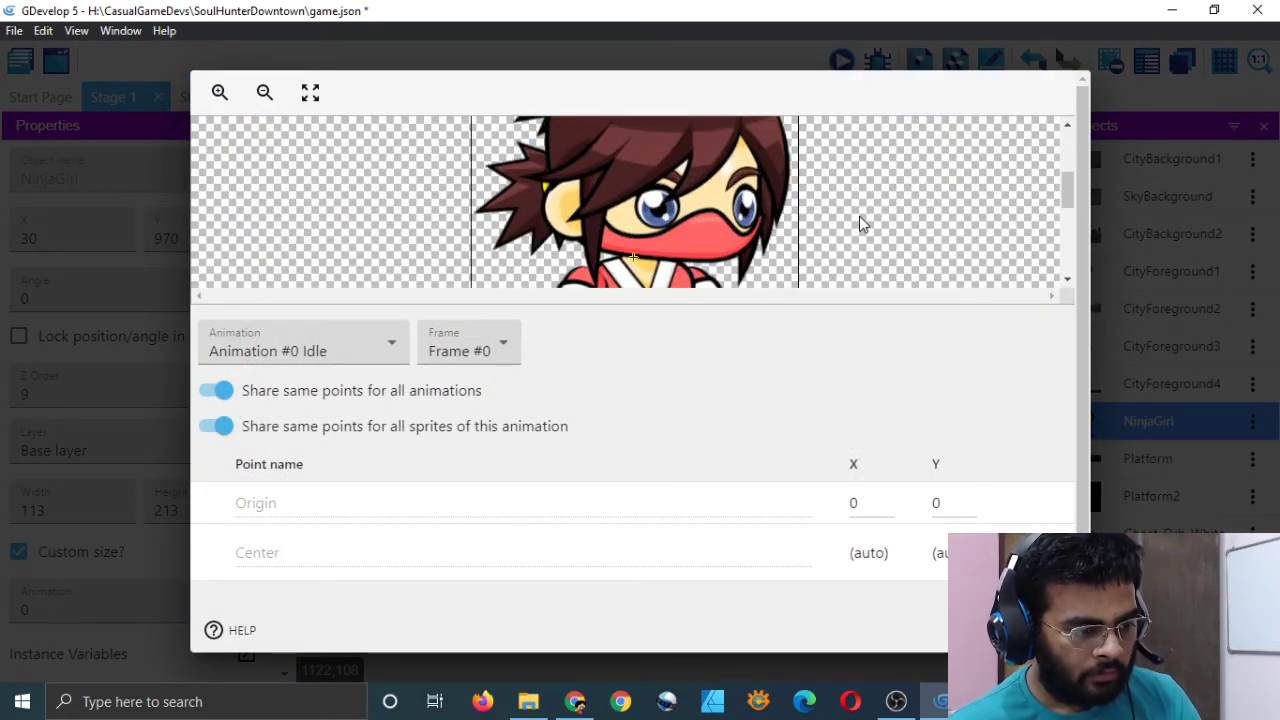
scroll(859, 216, up, 3)
ctrl+scroll(859, 216, down, 2)
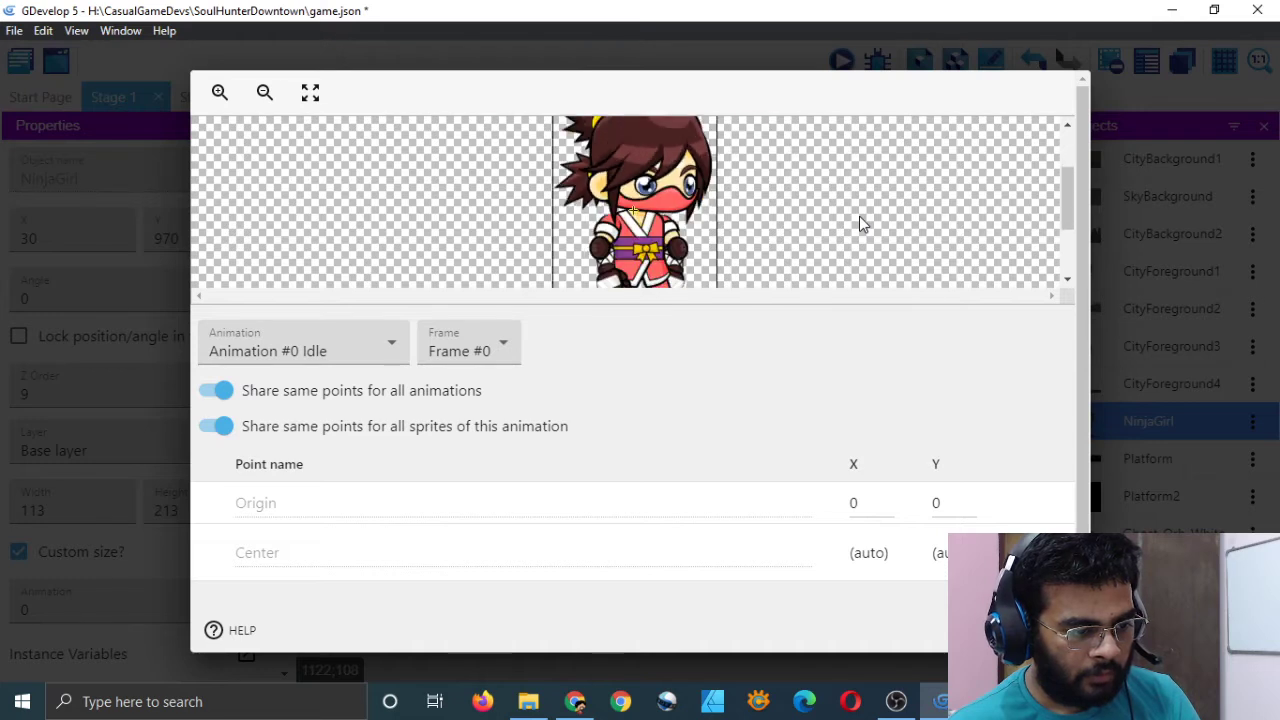
drag(1062, 218, 1062, 204)
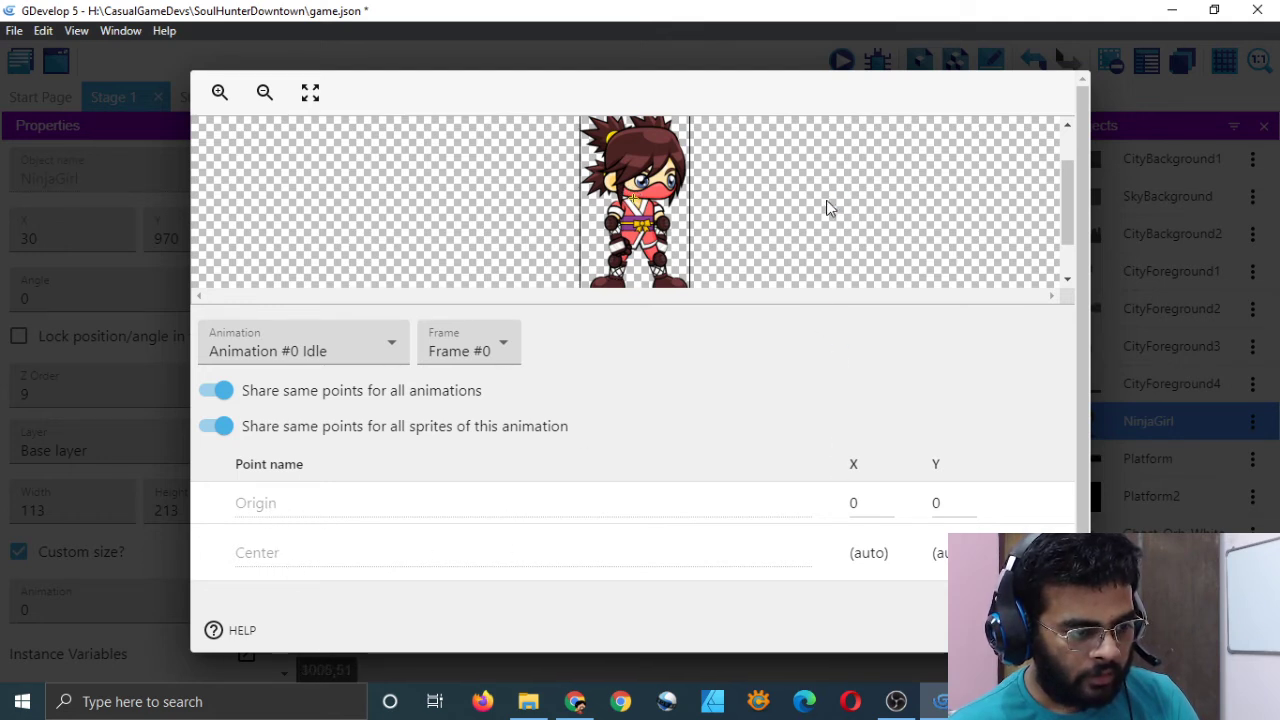
scroll(826, 200, down, 2)
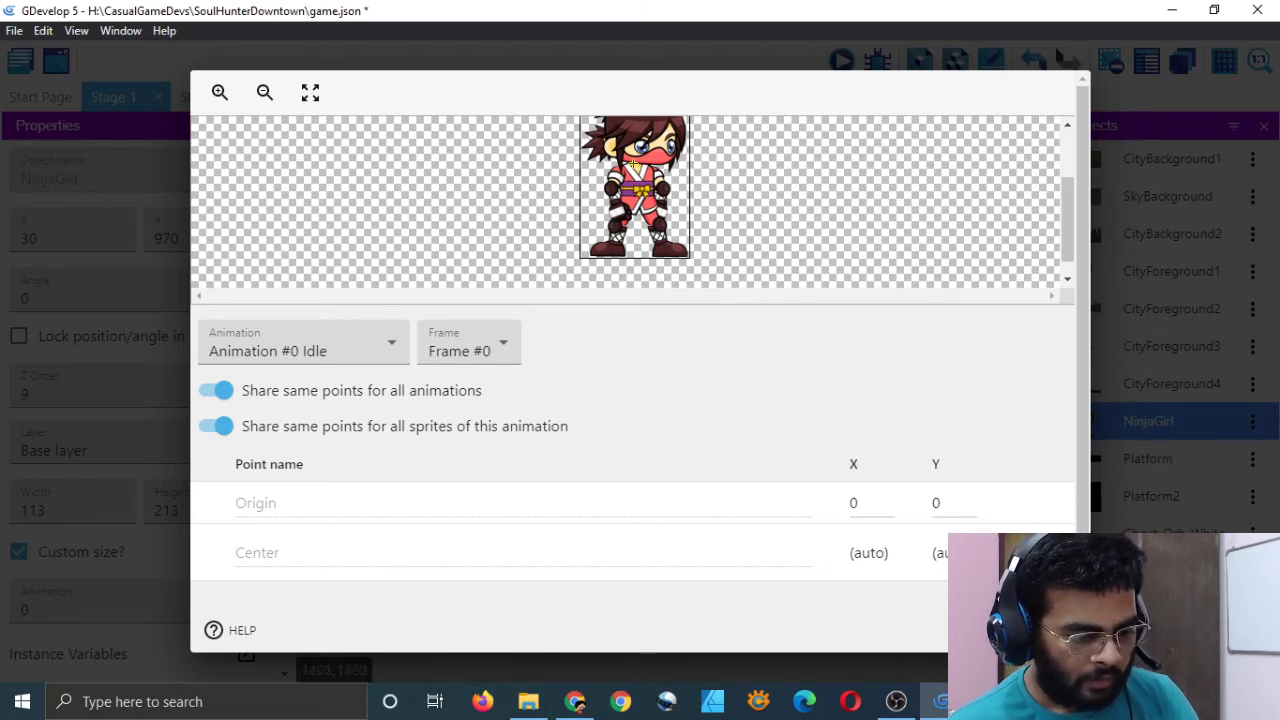
scroll(890, 570, down, 1)
click(1030, 578)
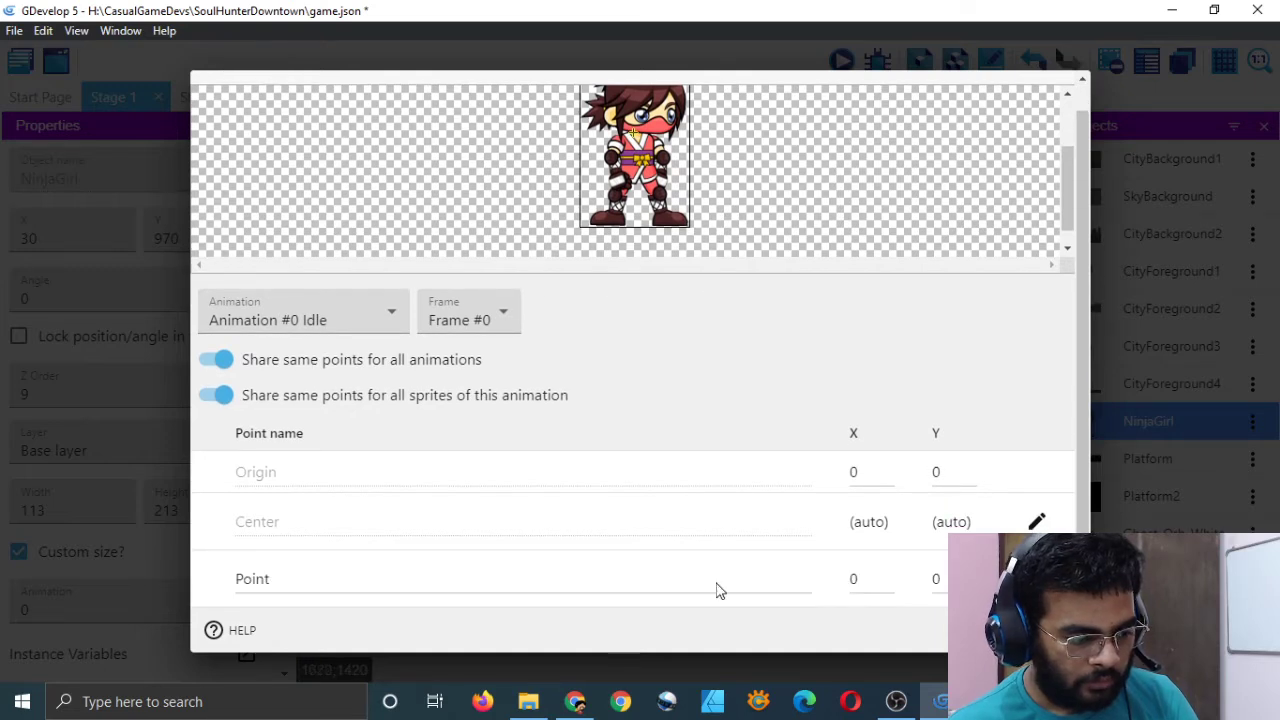
click(430, 578)
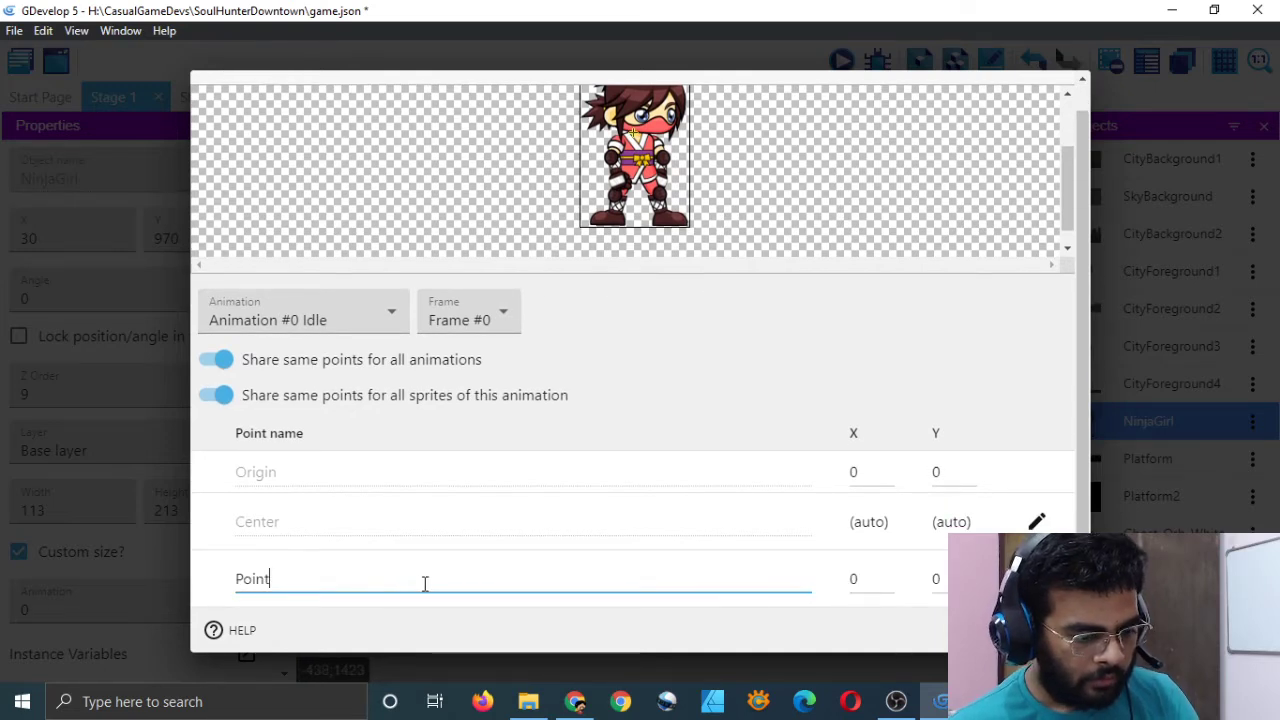
key(BackSpace)
key(BackSpace)
key(BackSpace)
key(BackSpace)
key(BackSpace)
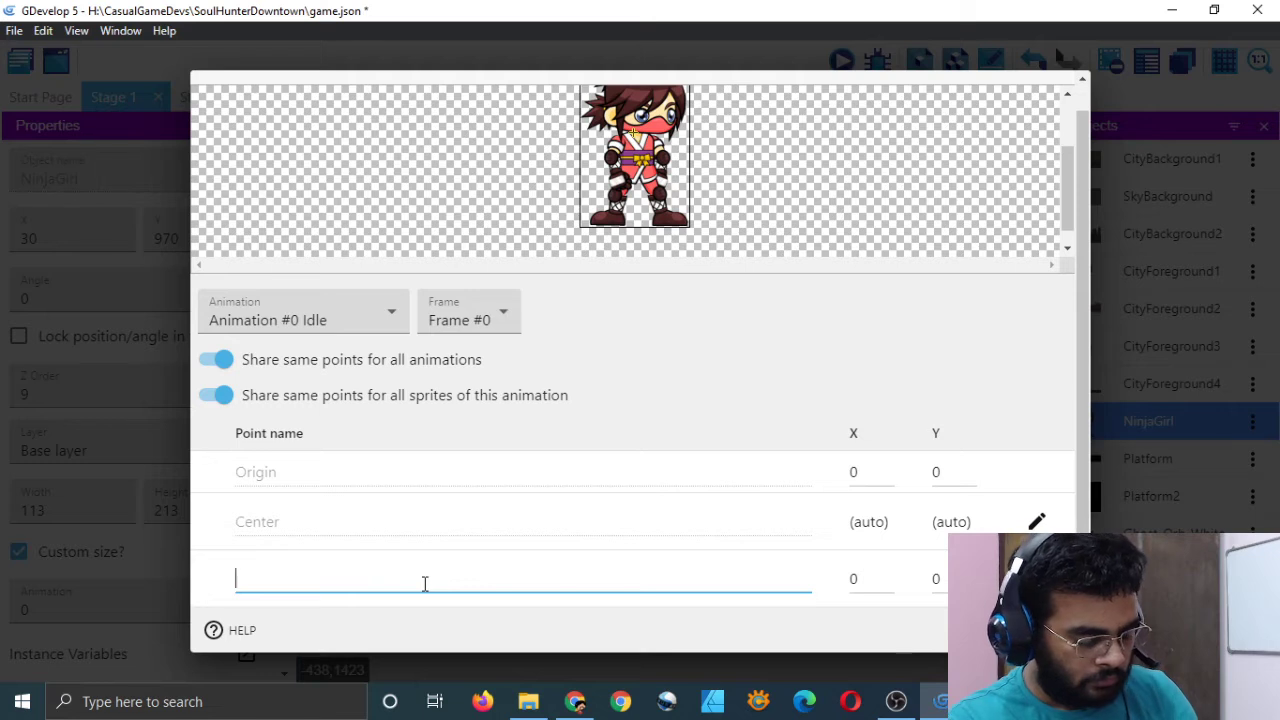
text(Fire)
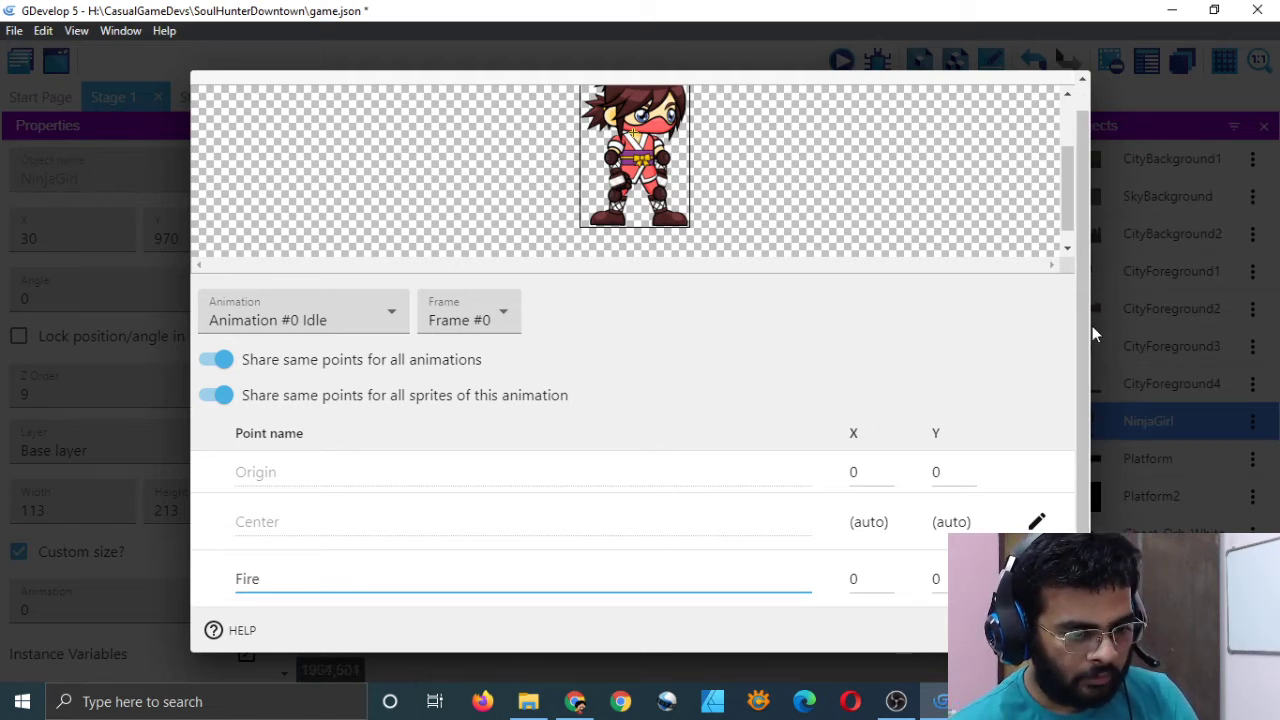
- Move the Origin point to about X 298, Y 257 and the Fire point beside NinjaGirl's hand
drag(1085, 337, 1062, 184)
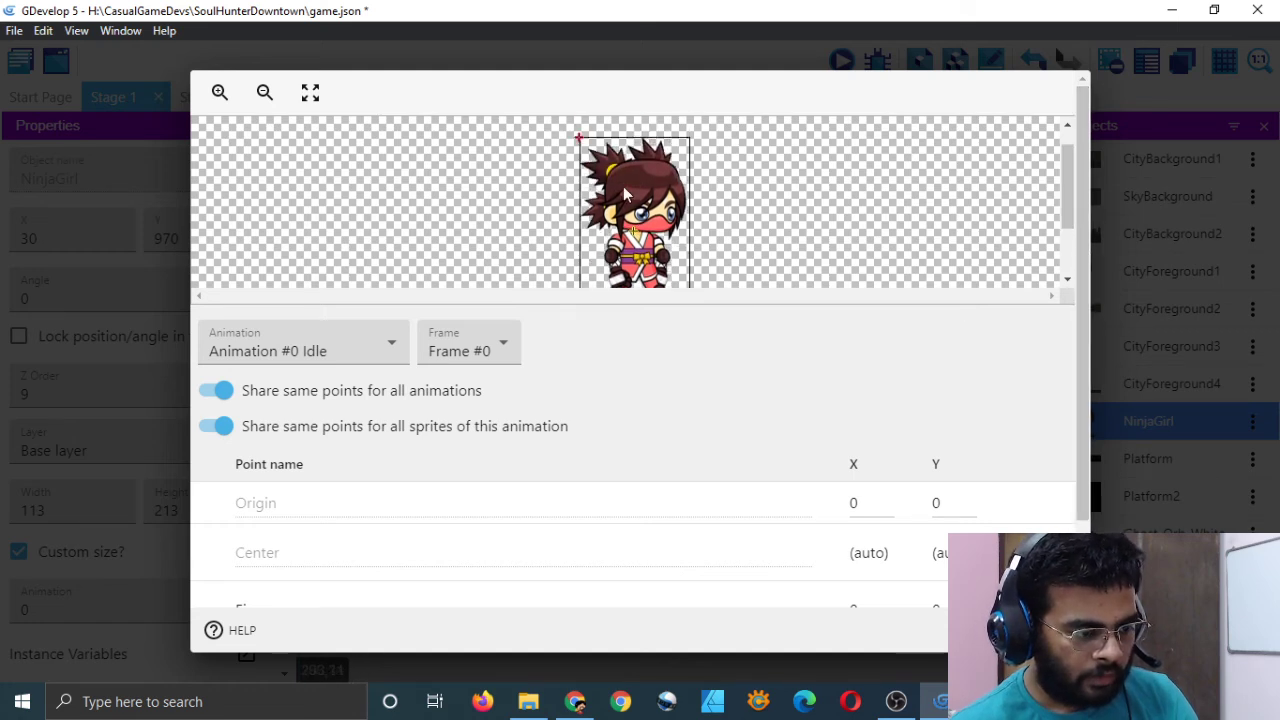
mouse_move(578, 137)
mouse_down()
mouse_move(690, 247)
mouse_move(690, 234)
mouse_up()
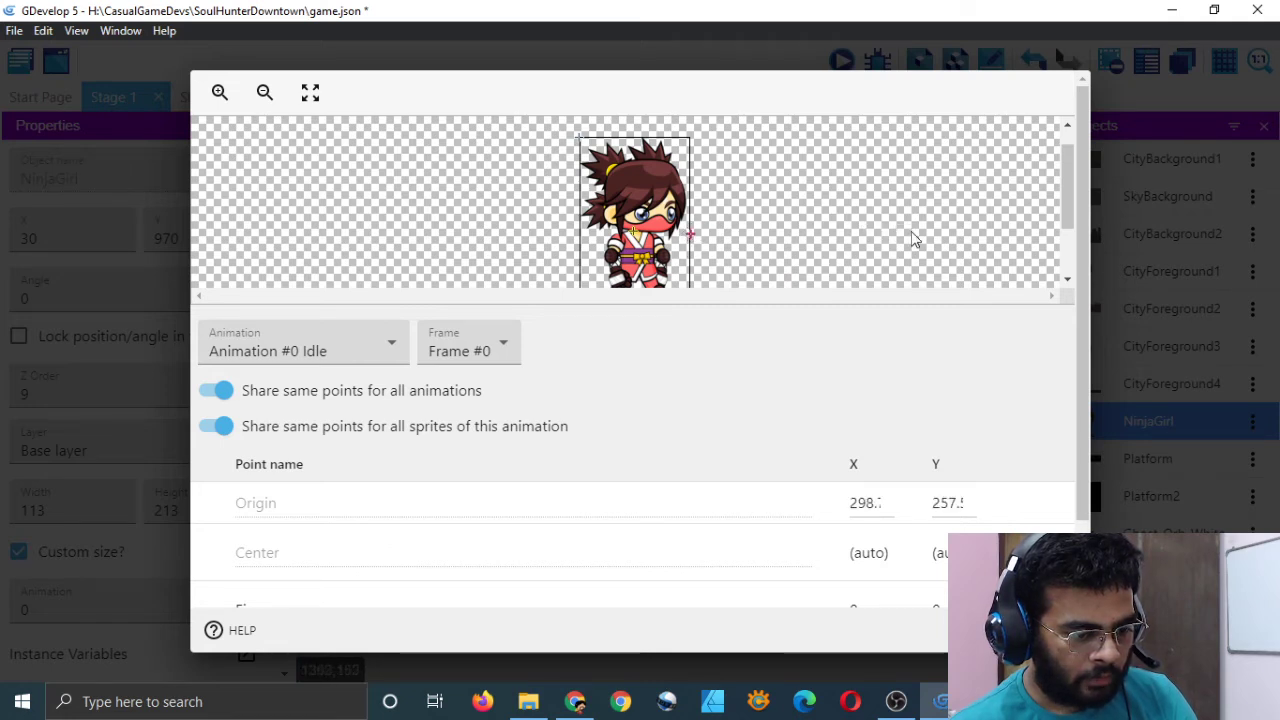
scroll(912, 238, down, 2)
scroll(830, 550, down, 1)
scroll(832, 540, up, 1)
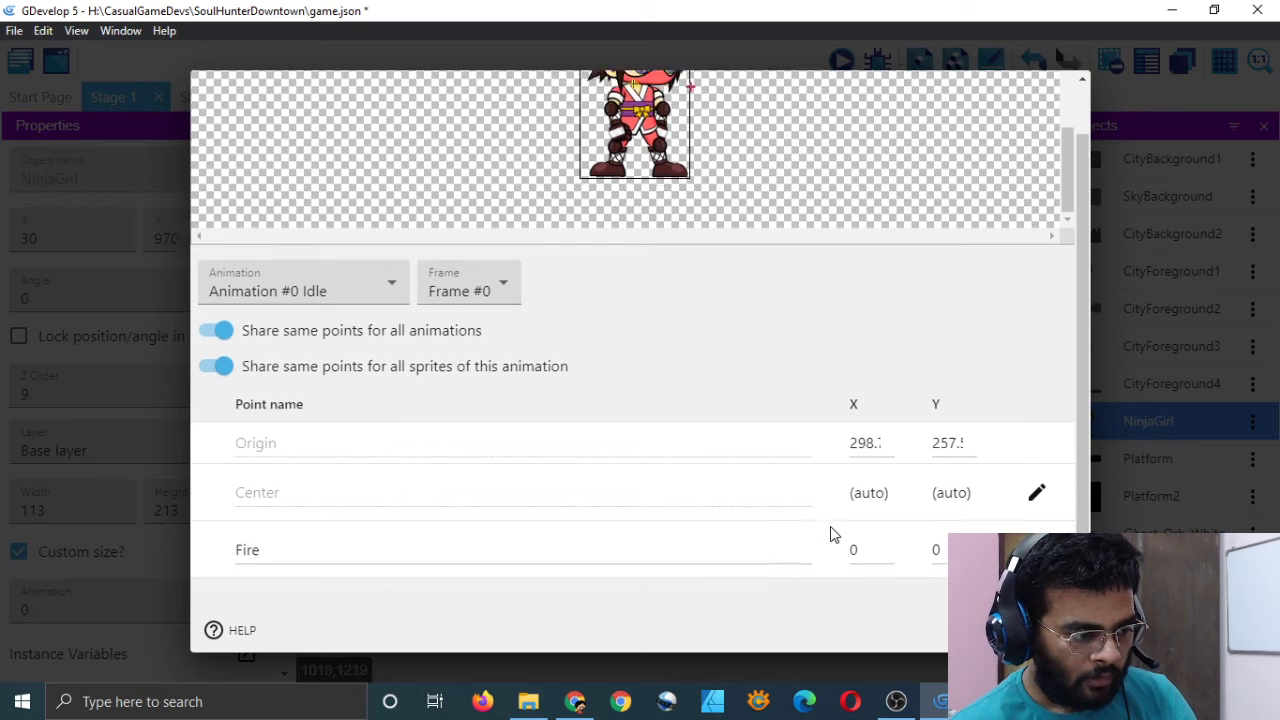
scroll(830, 535, up, 1)
scroll(777, 251, up, 2)
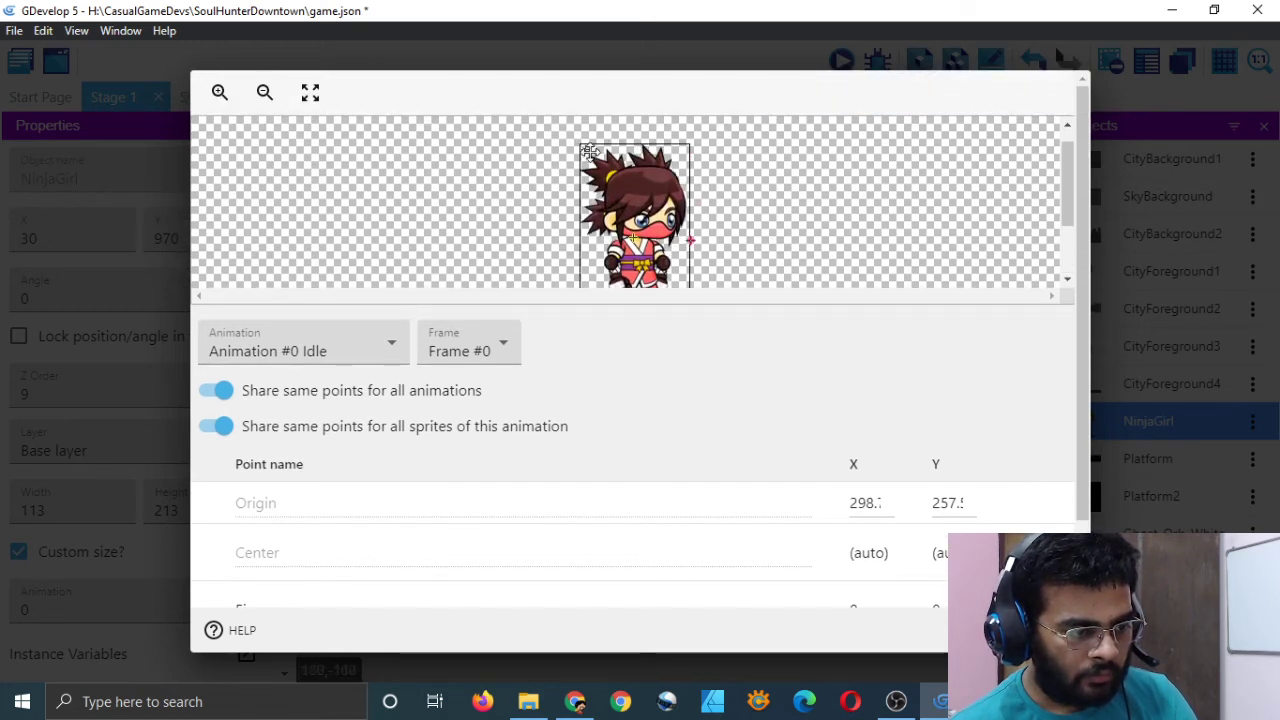
drag(590, 152, 676, 252)
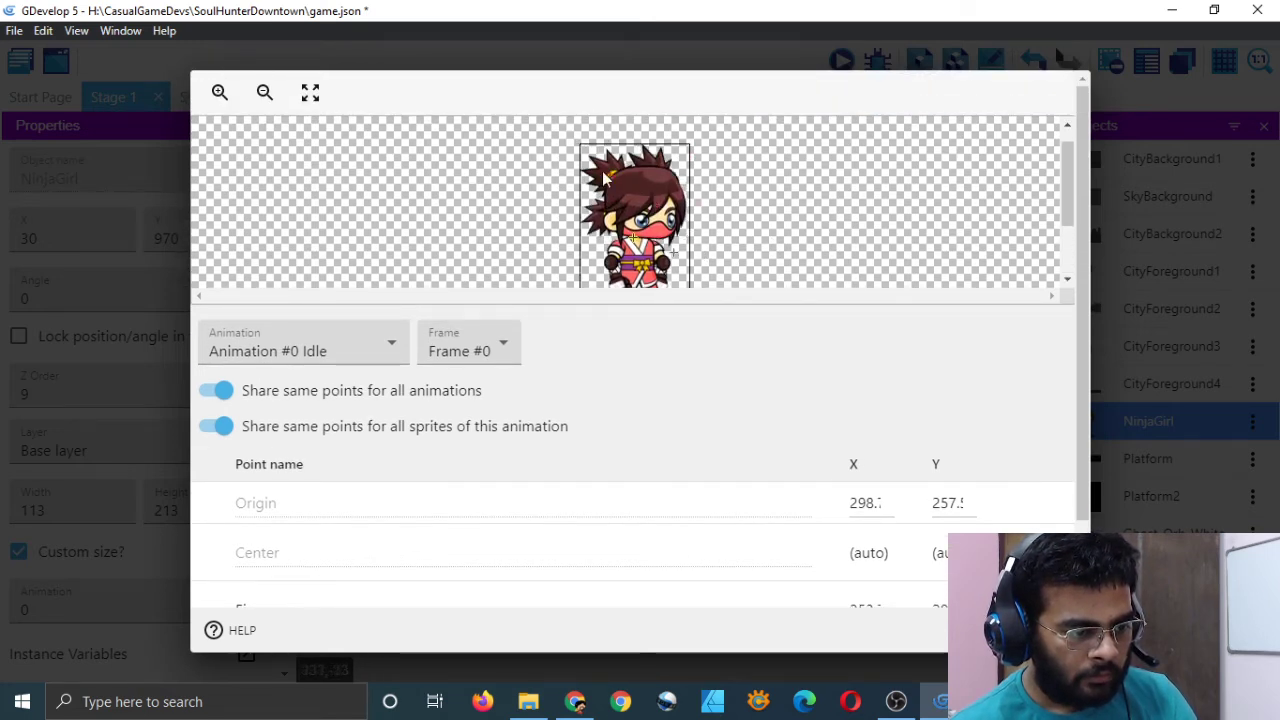
- Reset NinjaGirl's Origin point to X 0.0 and Y 0.0
click(586, 152)
click(878, 503)
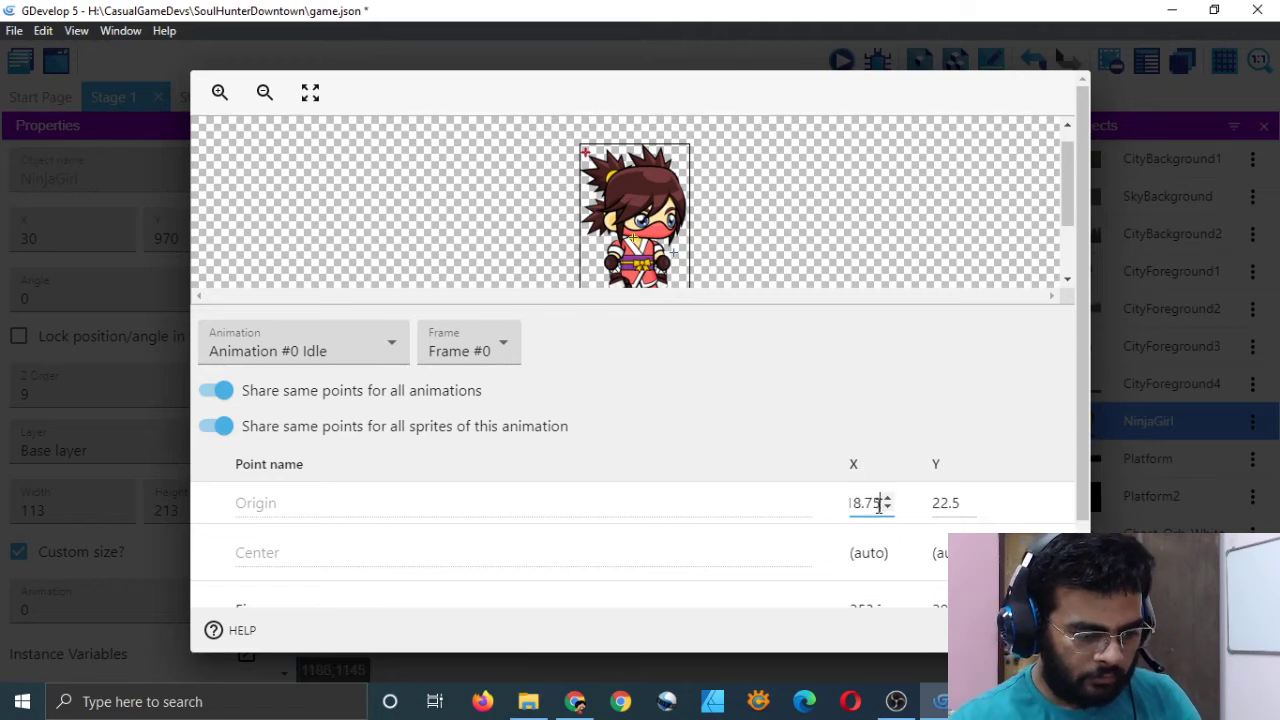
text(9453)
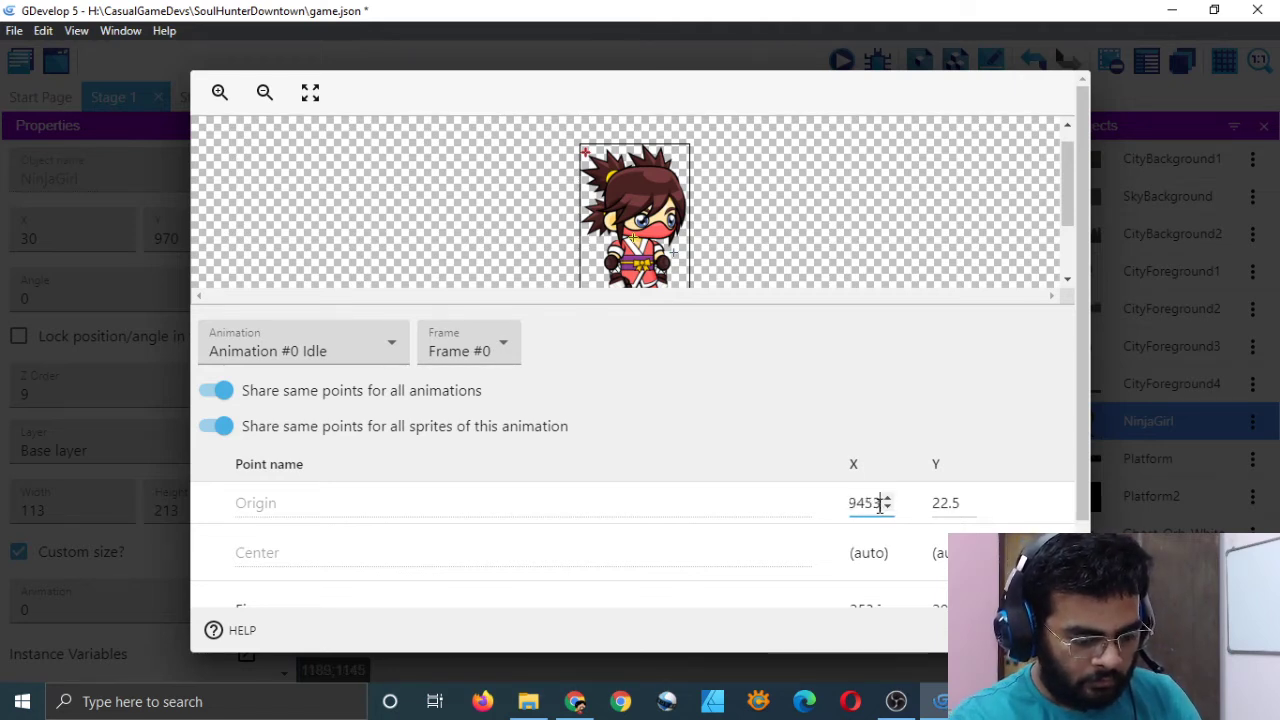
text(6293)
key(Left)
key(Left)
key(Left)
key(Left)
key(Left)
key(Left)
key(Left)
key(Left)
key(Left)
key(Left)
key(Left)
key(Left)
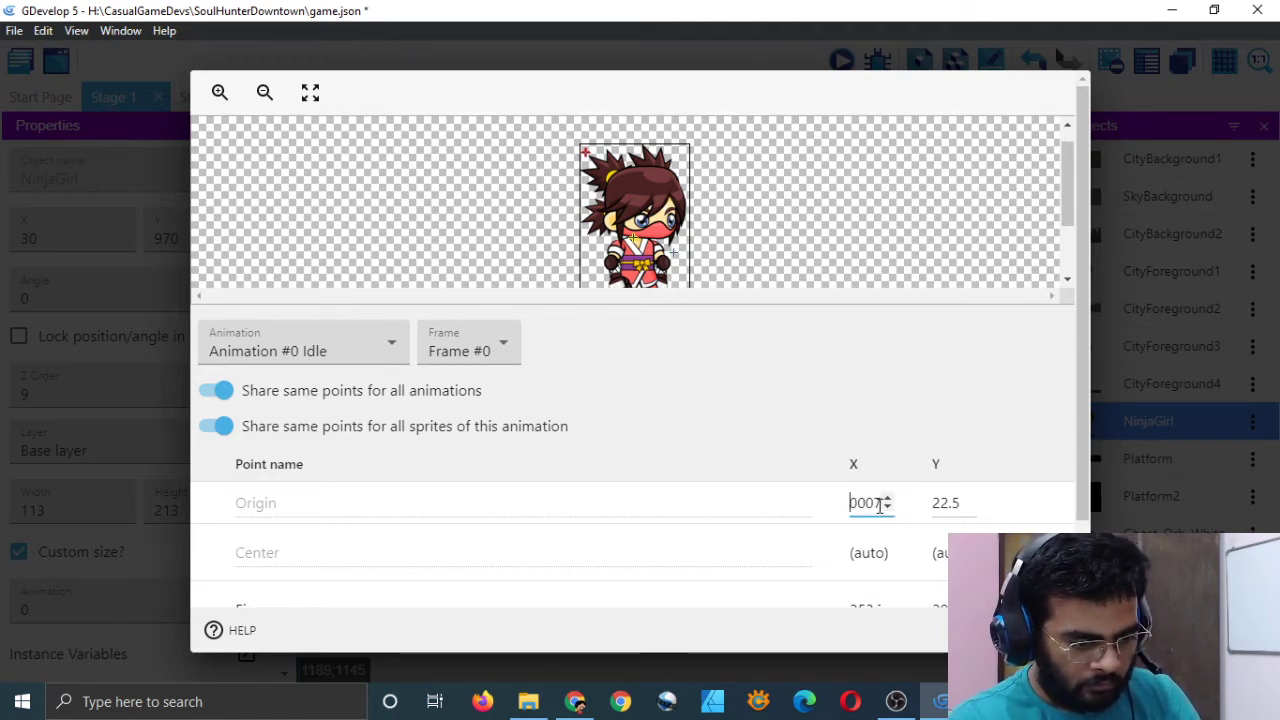
text(018.)
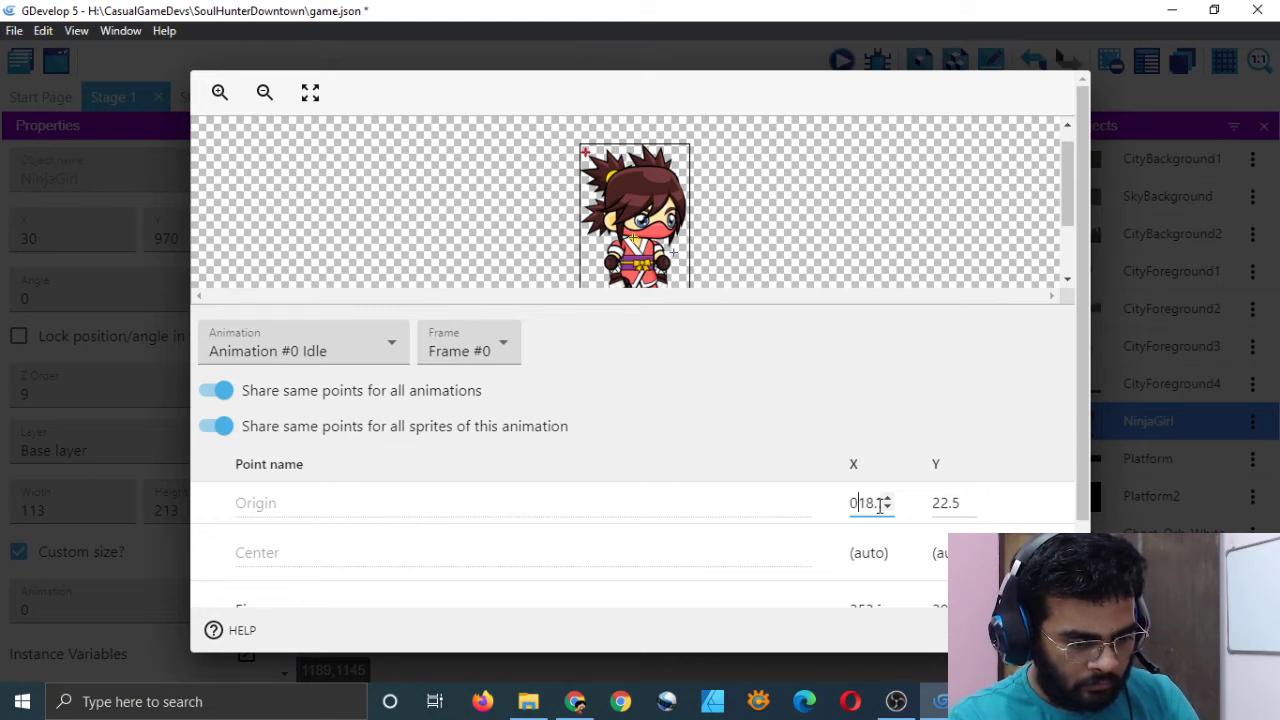
key(shift+End)
key(Delete)
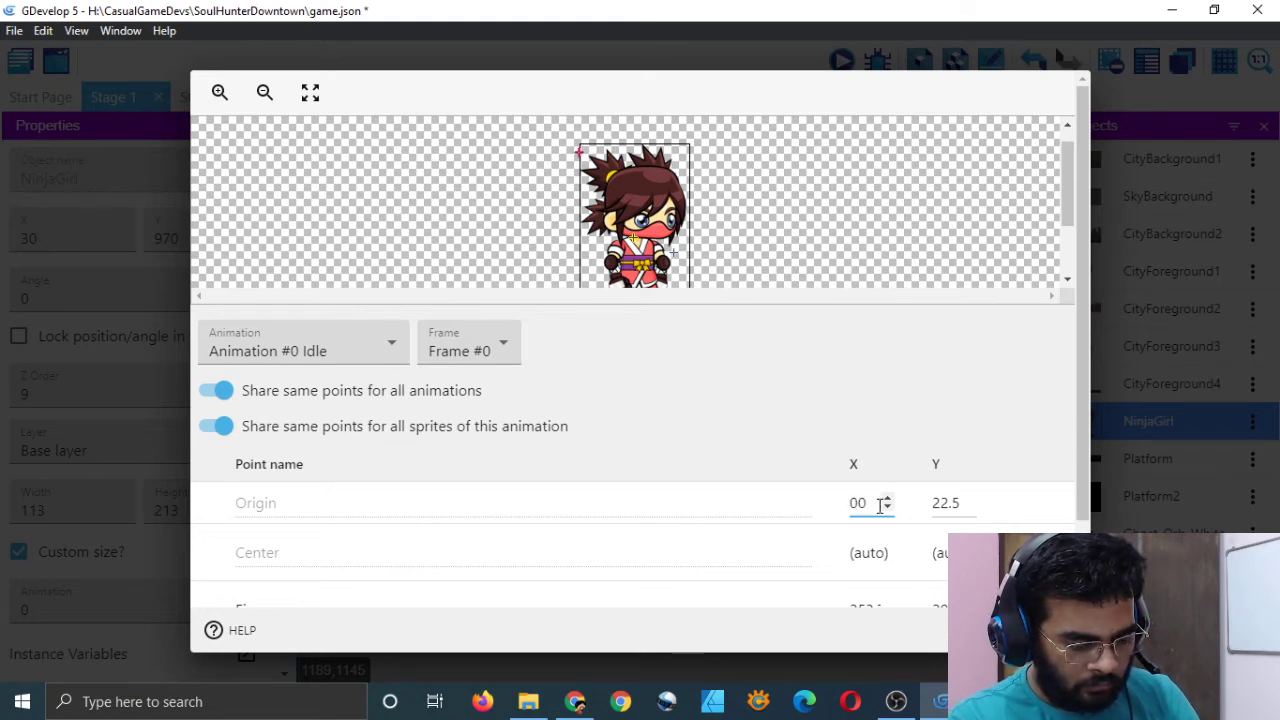
text(.0)
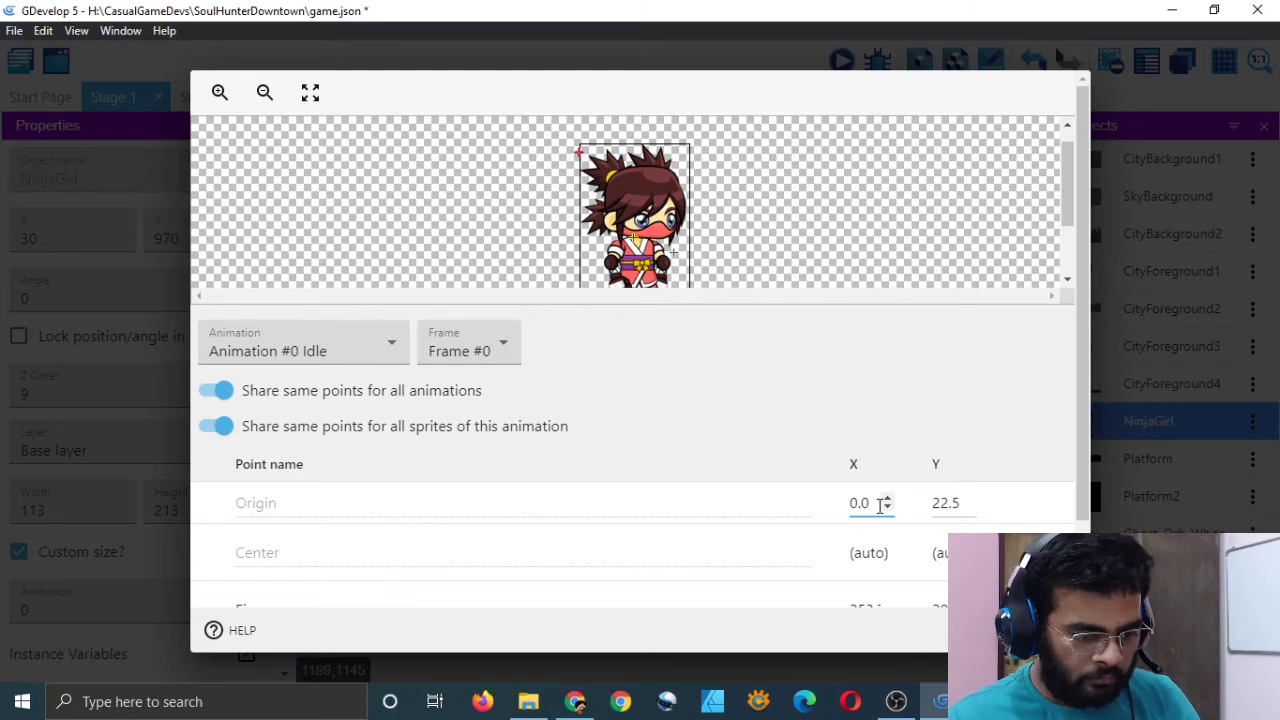
click(962, 501)
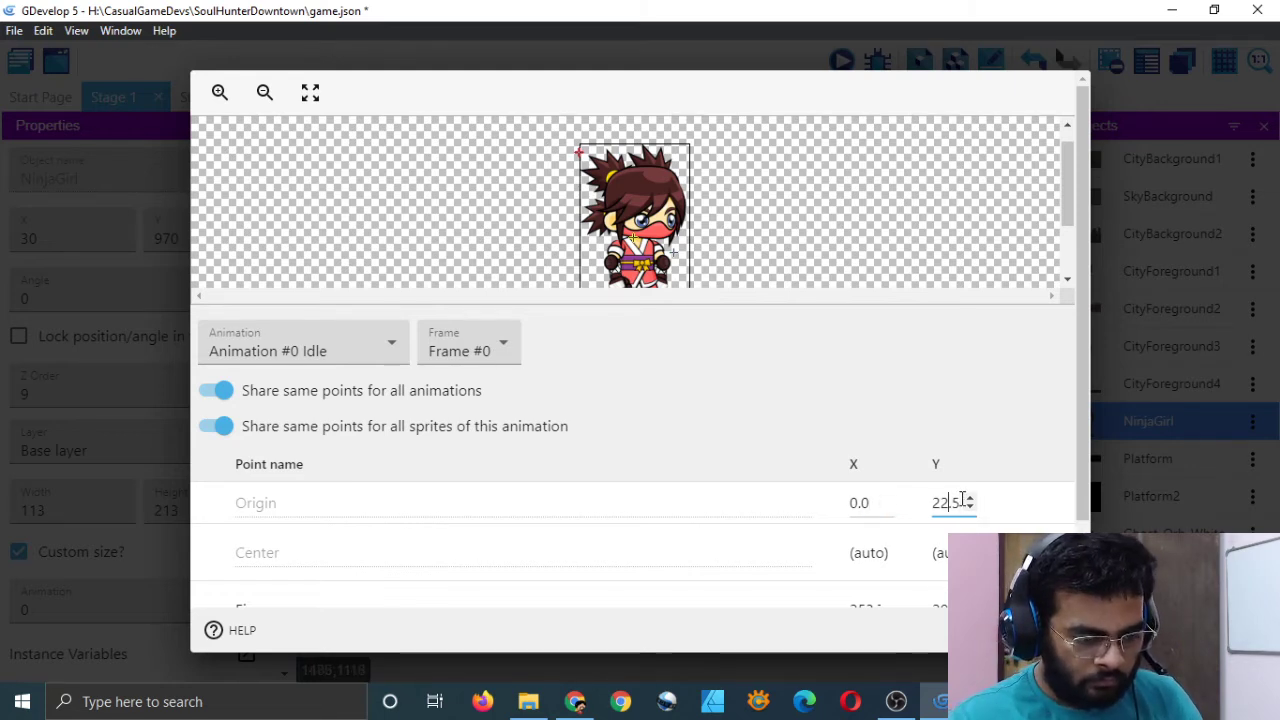
text(0)
key(shift+End)
key(Delete)
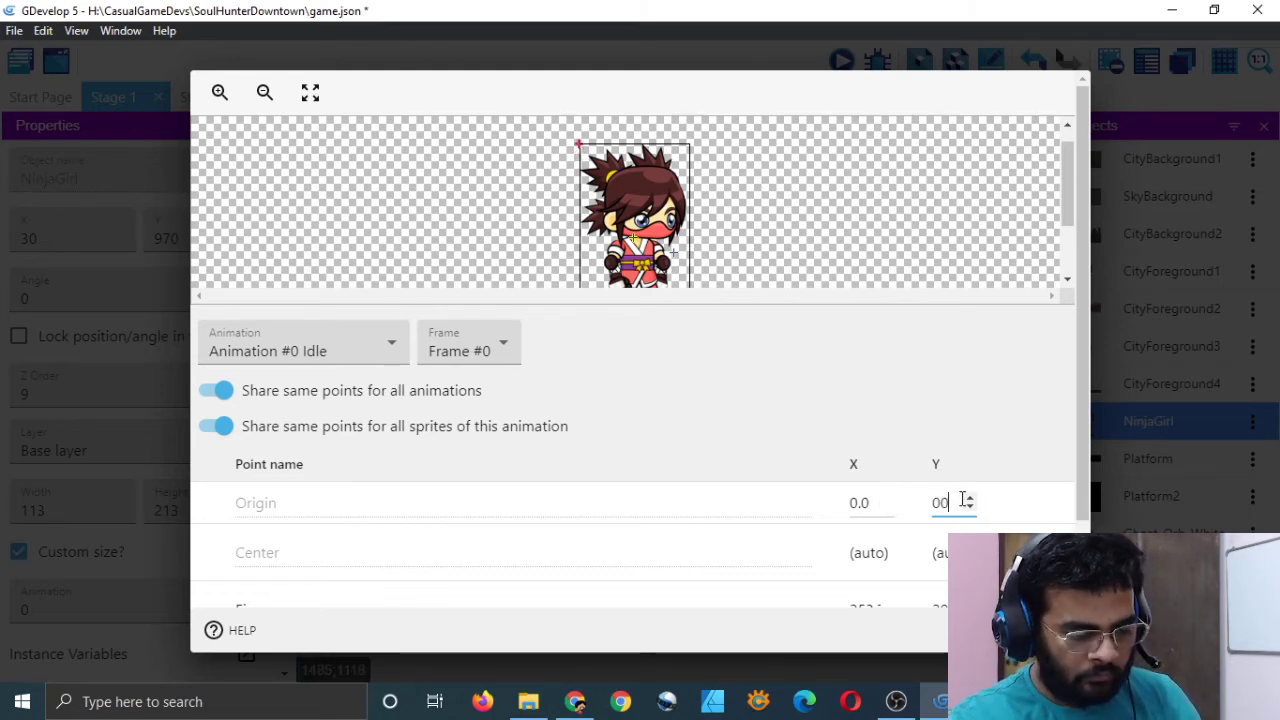
key(BackSpace)
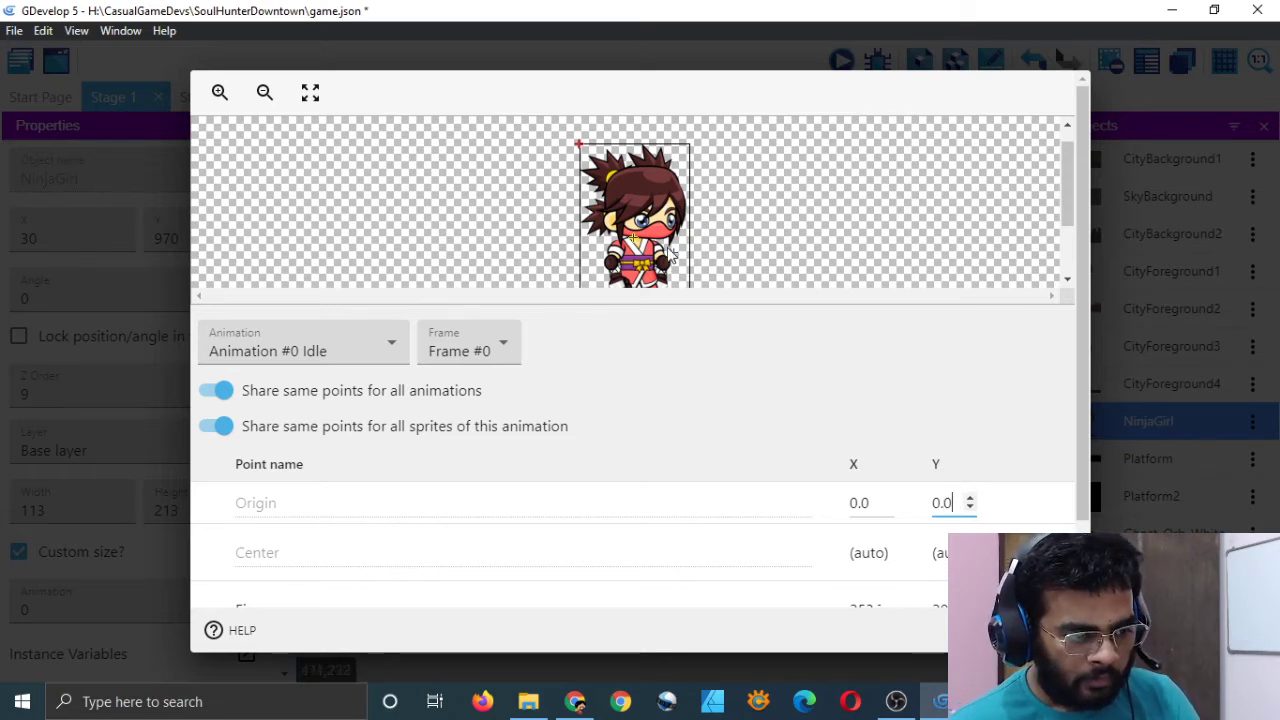
- Place the Fire point on the sprite's right edge near the shoulder, at about X 298, Y 255
click(690, 245)
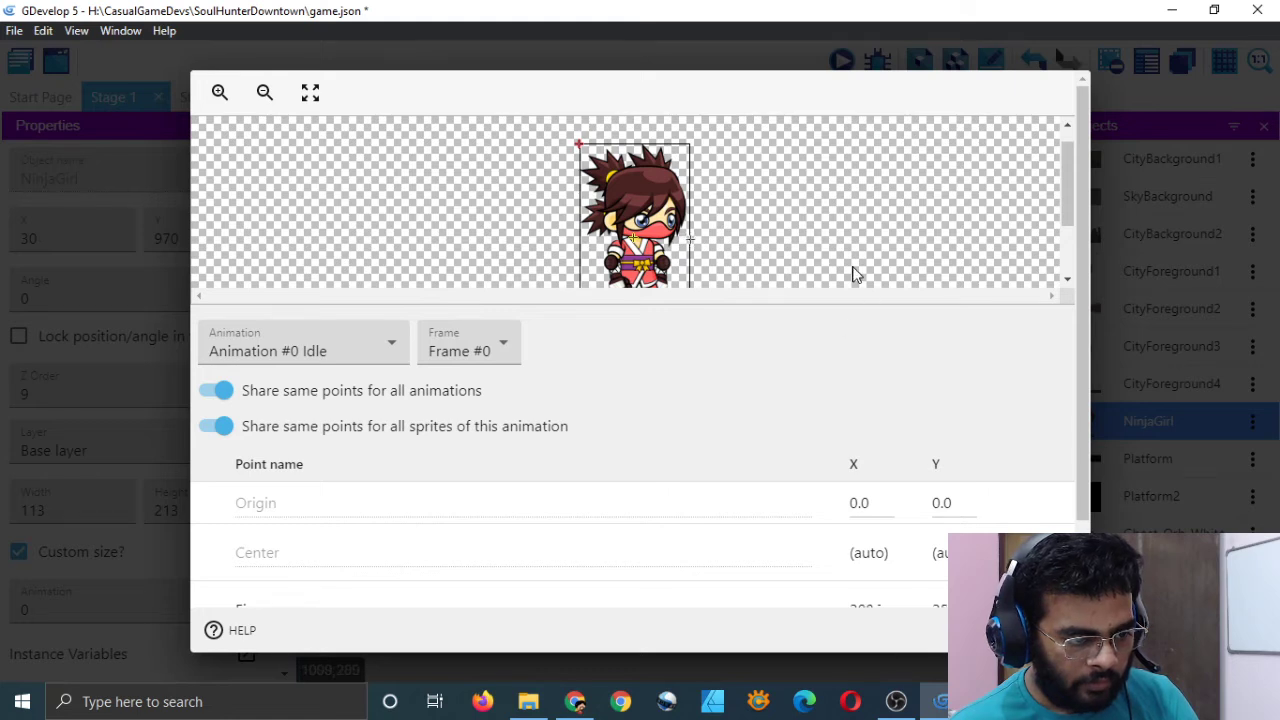
scroll(1012, 226, down, 2)
scroll(1046, 485, down, 2)
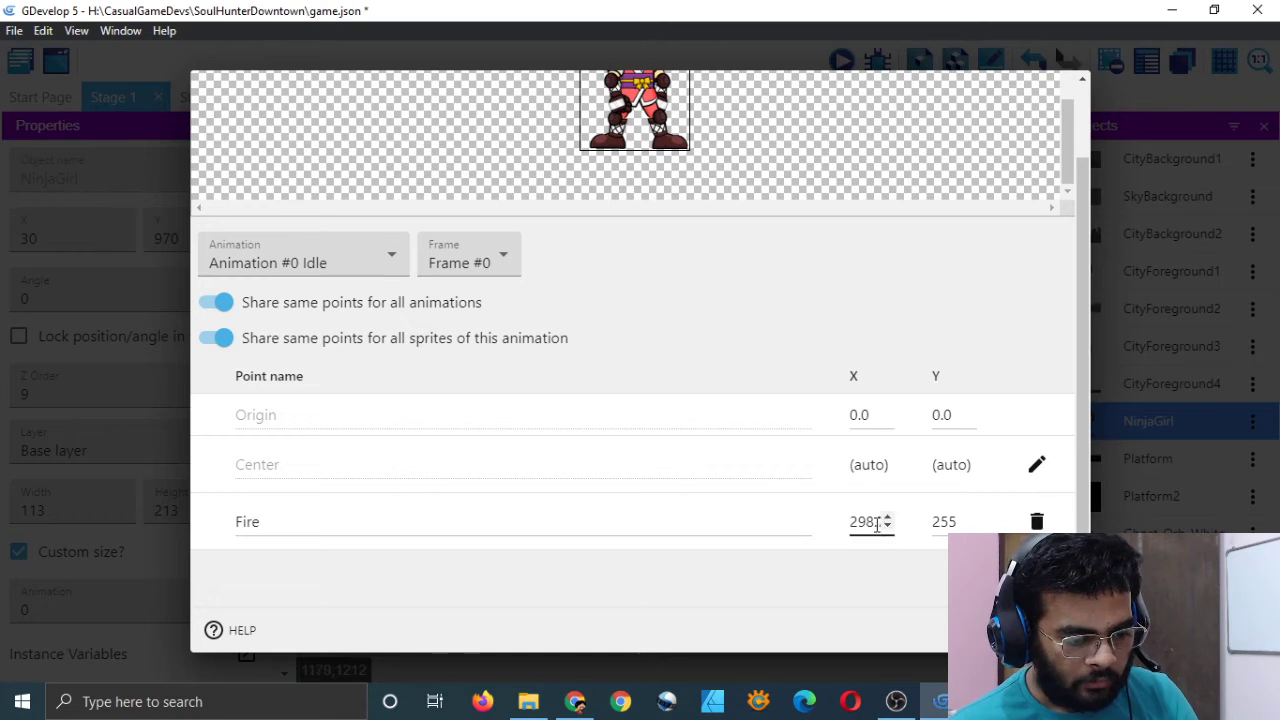
- Check the Fire point's placement on NinjaGirl's sprite and close the point and object editors, keeping the changes
scroll(850, 358, up, 2)
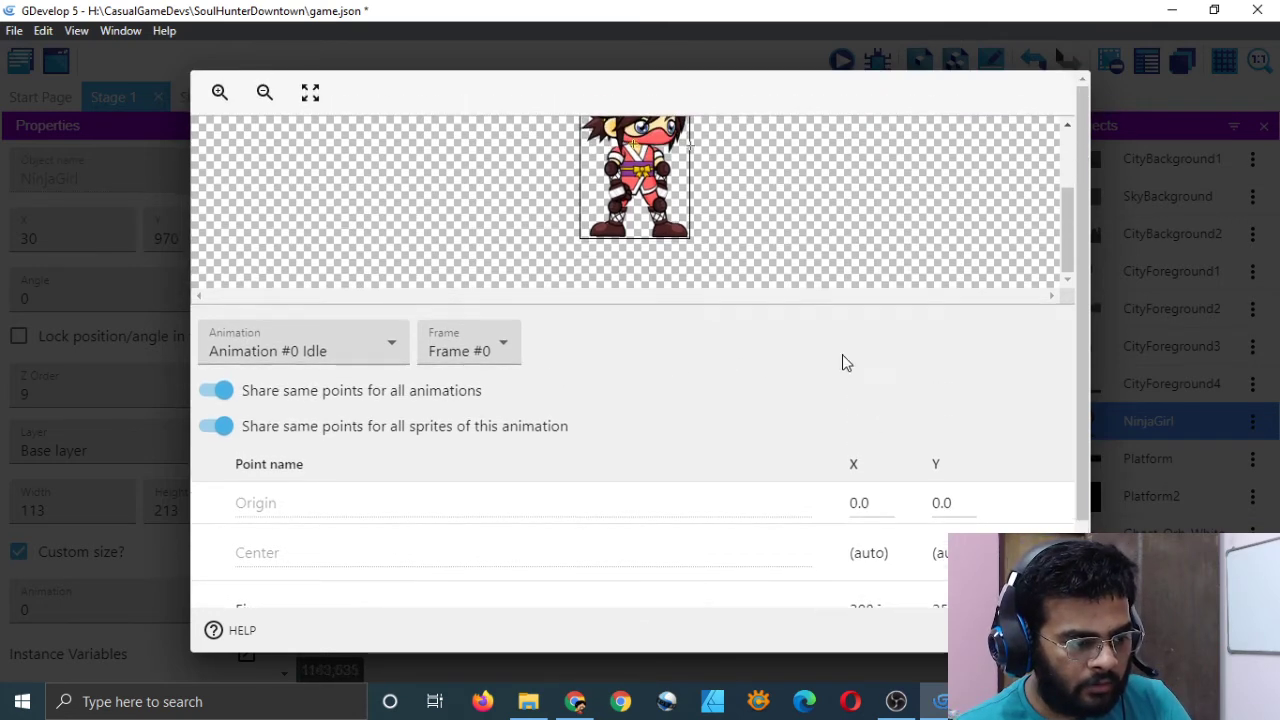
scroll(912, 213, up, 2)
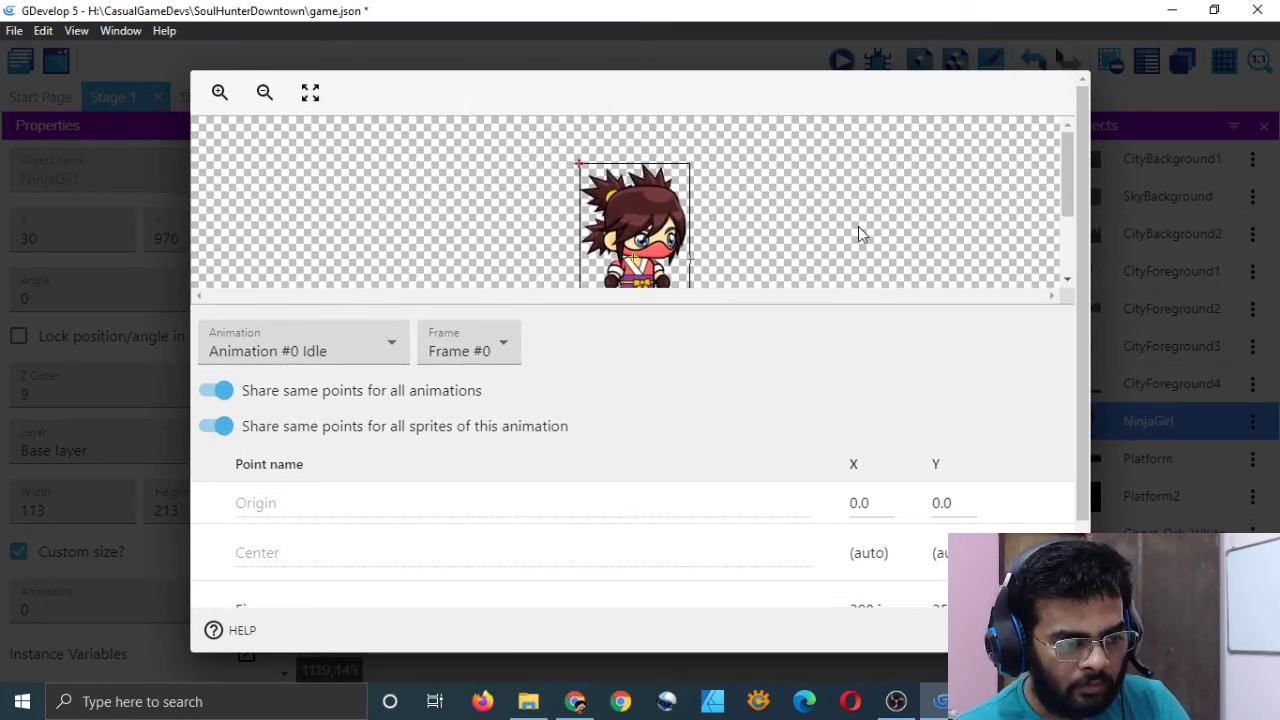
scroll(840, 213, down, 1)
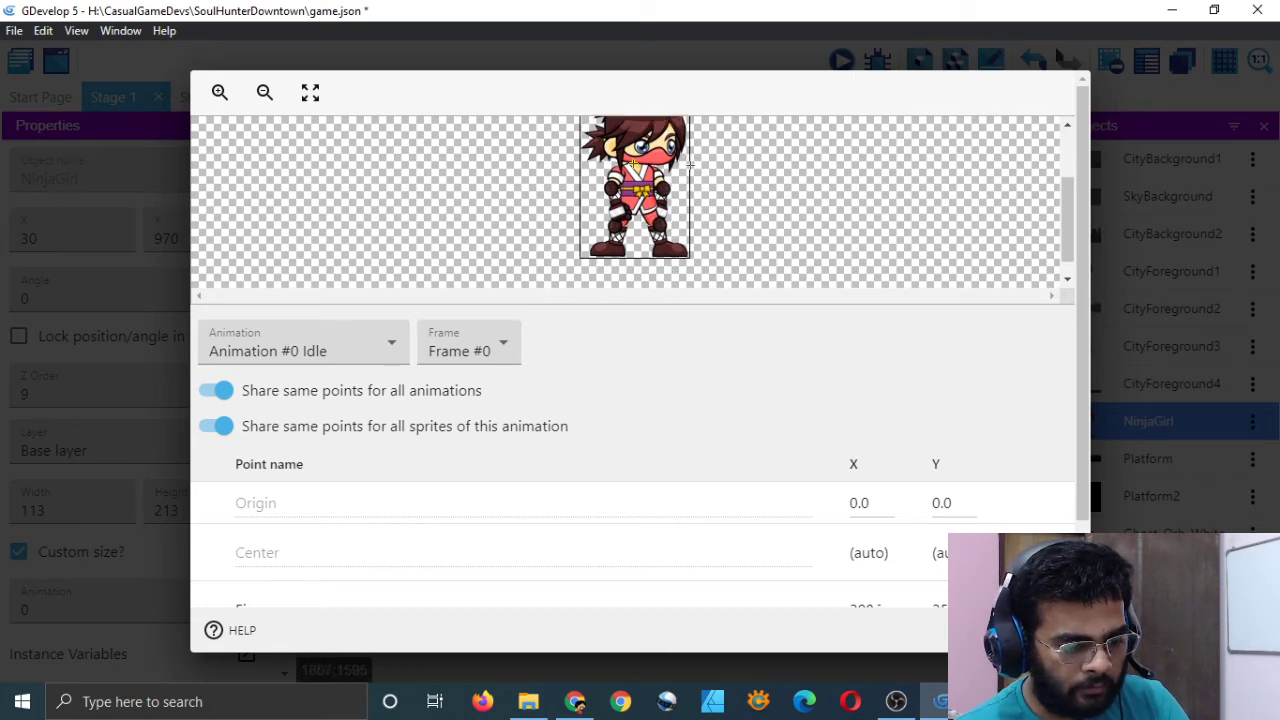
scroll(946, 160, up, 2)
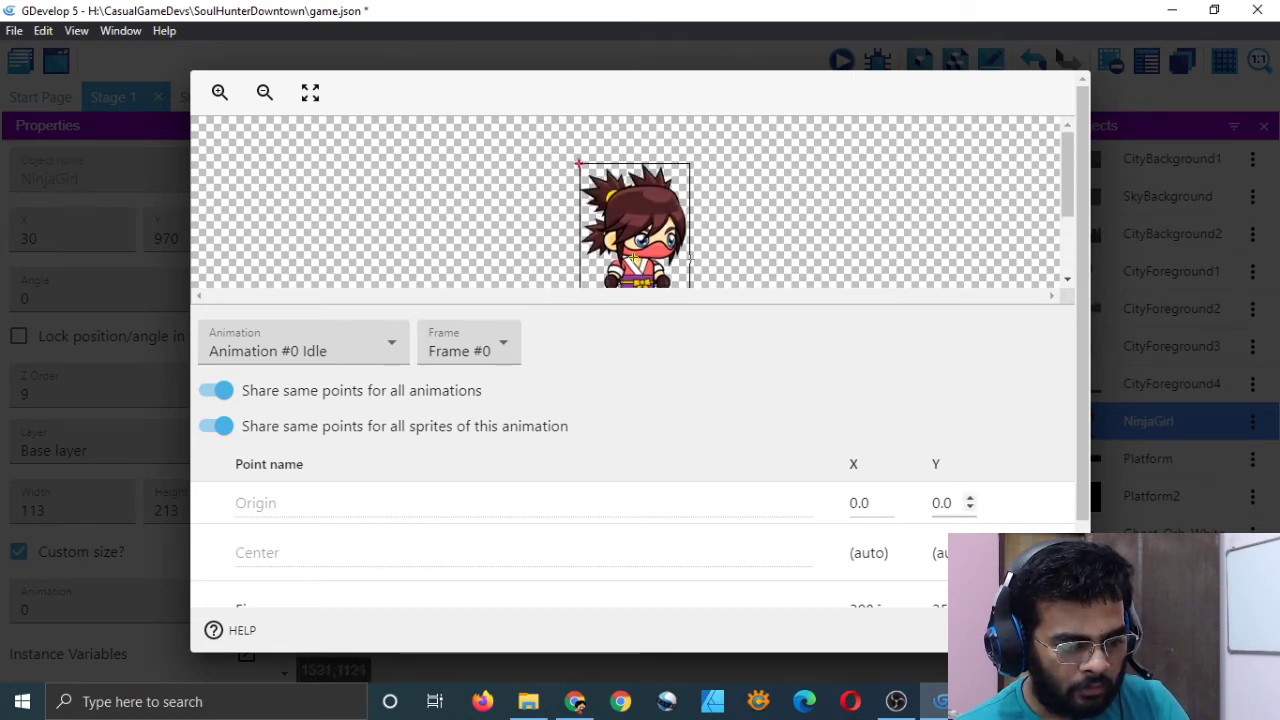
click(1068, 58)
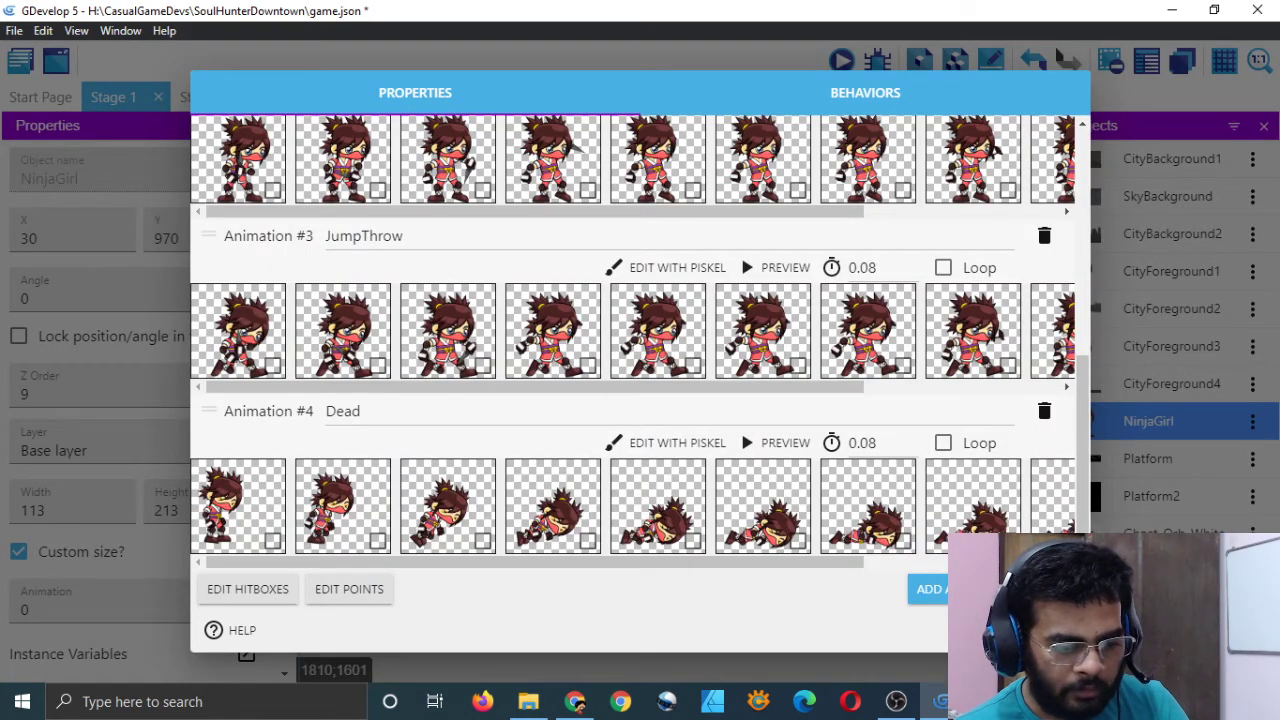
click(1066, 58)
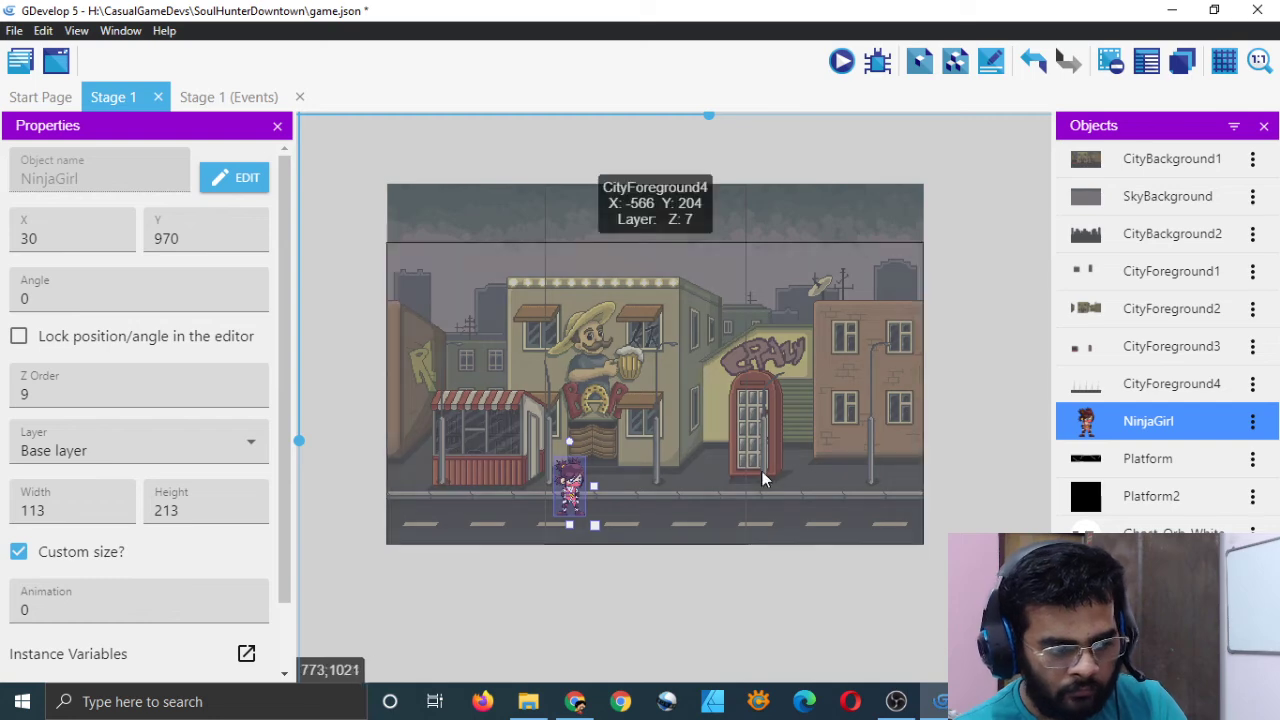
- In the Stage 1 events, add a "Create an object from its name" action for the right mouse button release, with Bullet as the object group
click(221, 98)
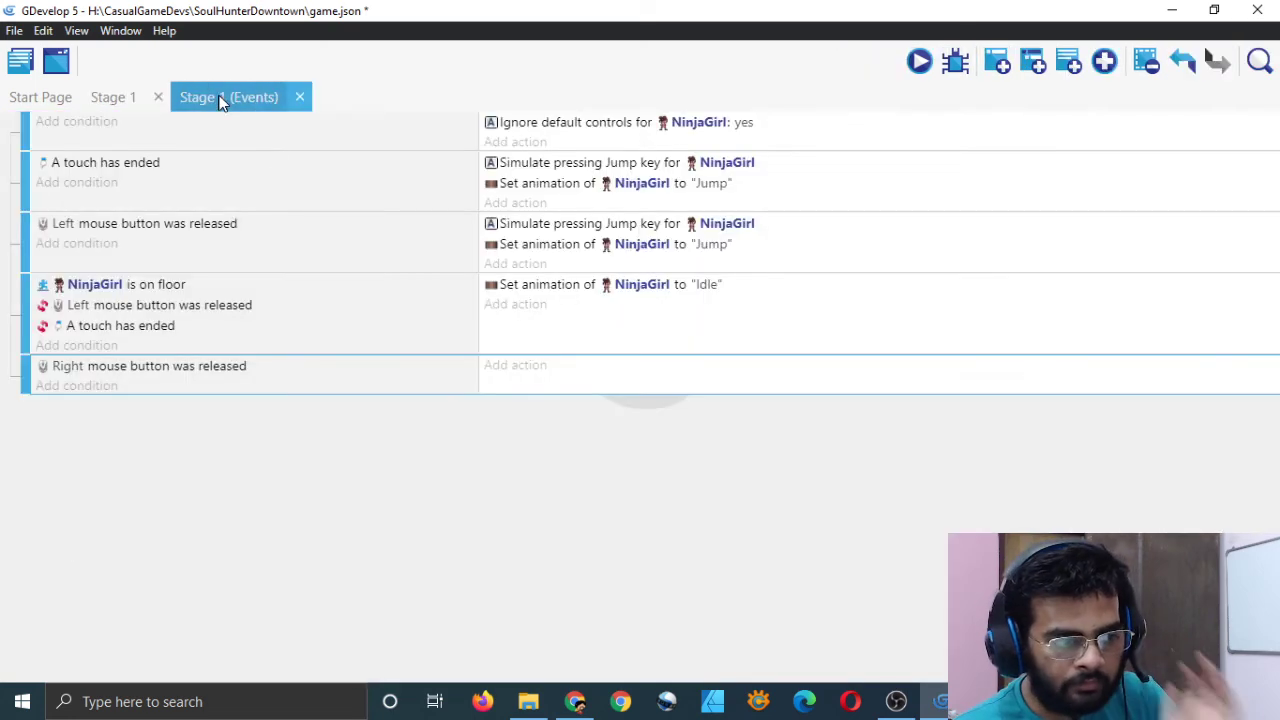
click(520, 371)
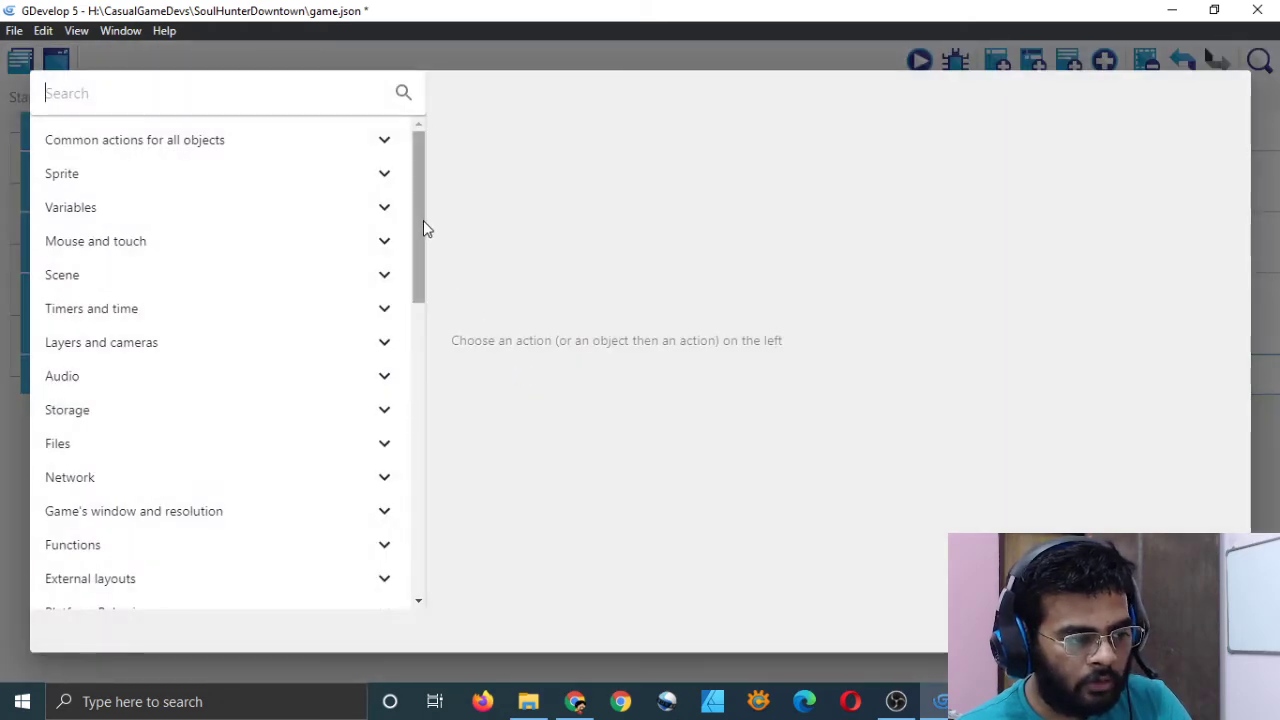
drag(423, 221, 424, 190)
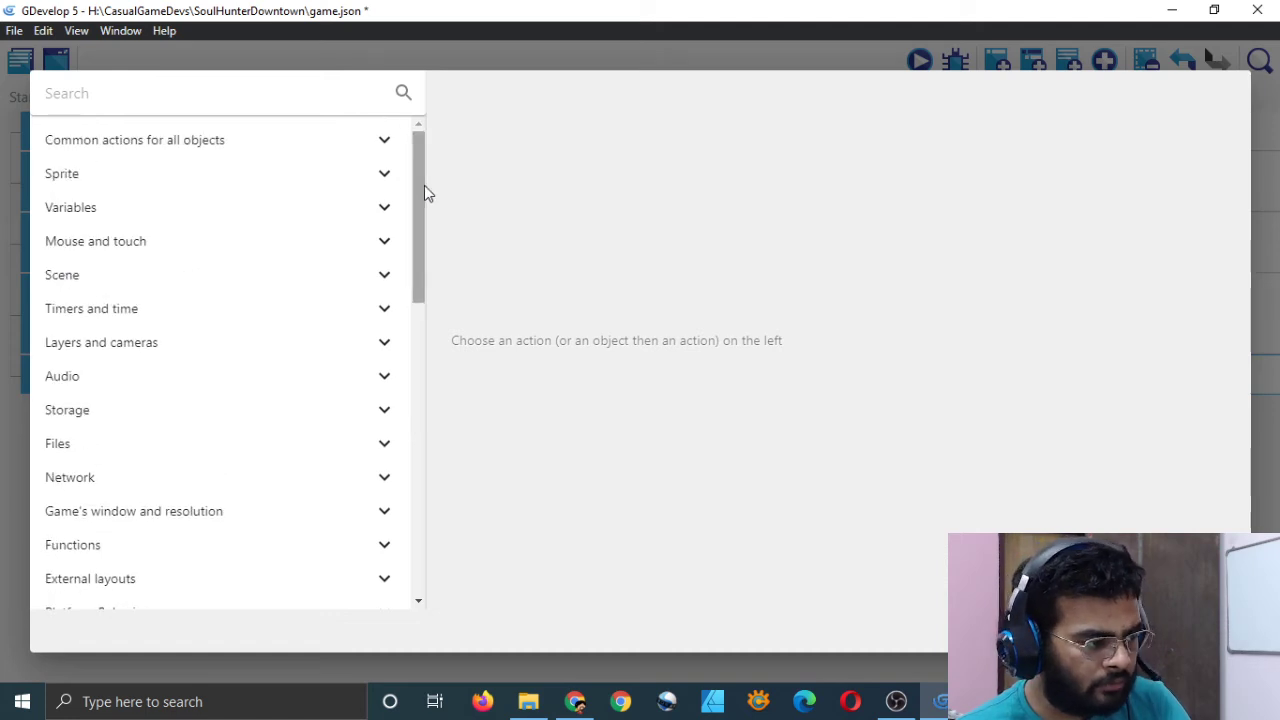
mouse_move(423, 189)
mouse_down()
mouse_move(420, 216)
mouse_move(417, 179)
mouse_up()
click(385, 180)
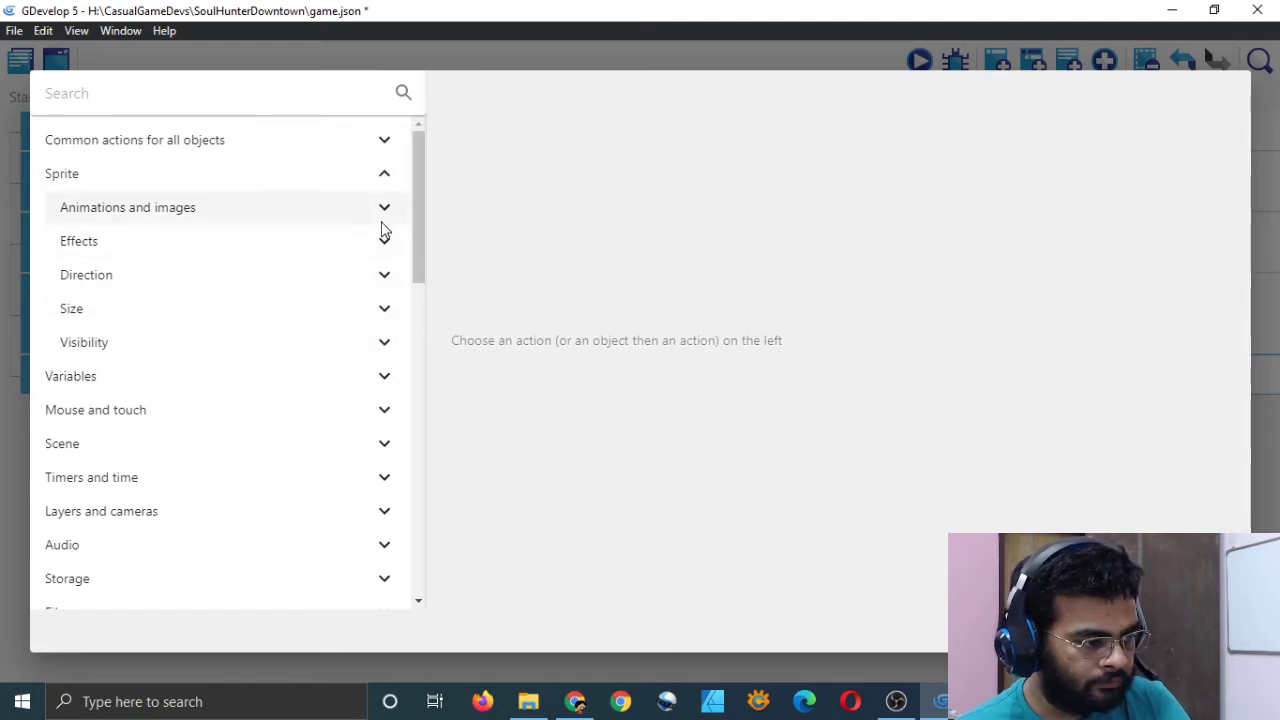
click(386, 177)
click(390, 143)
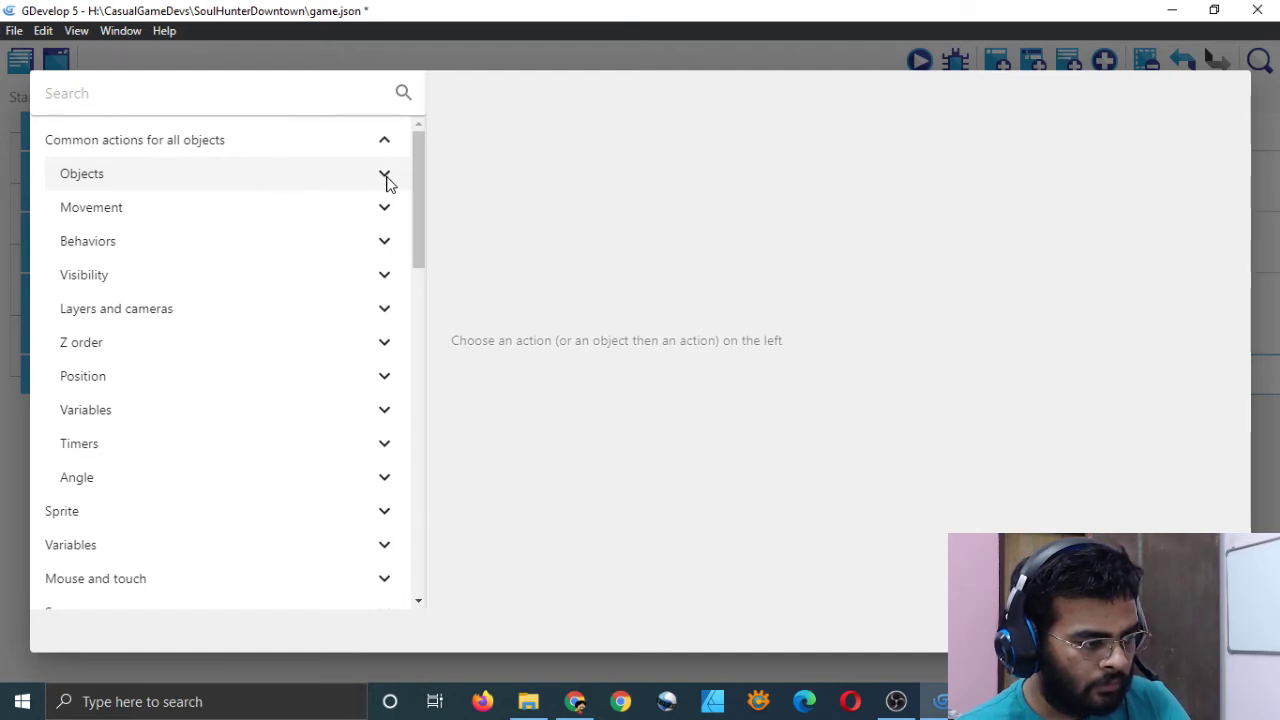
click(386, 177)
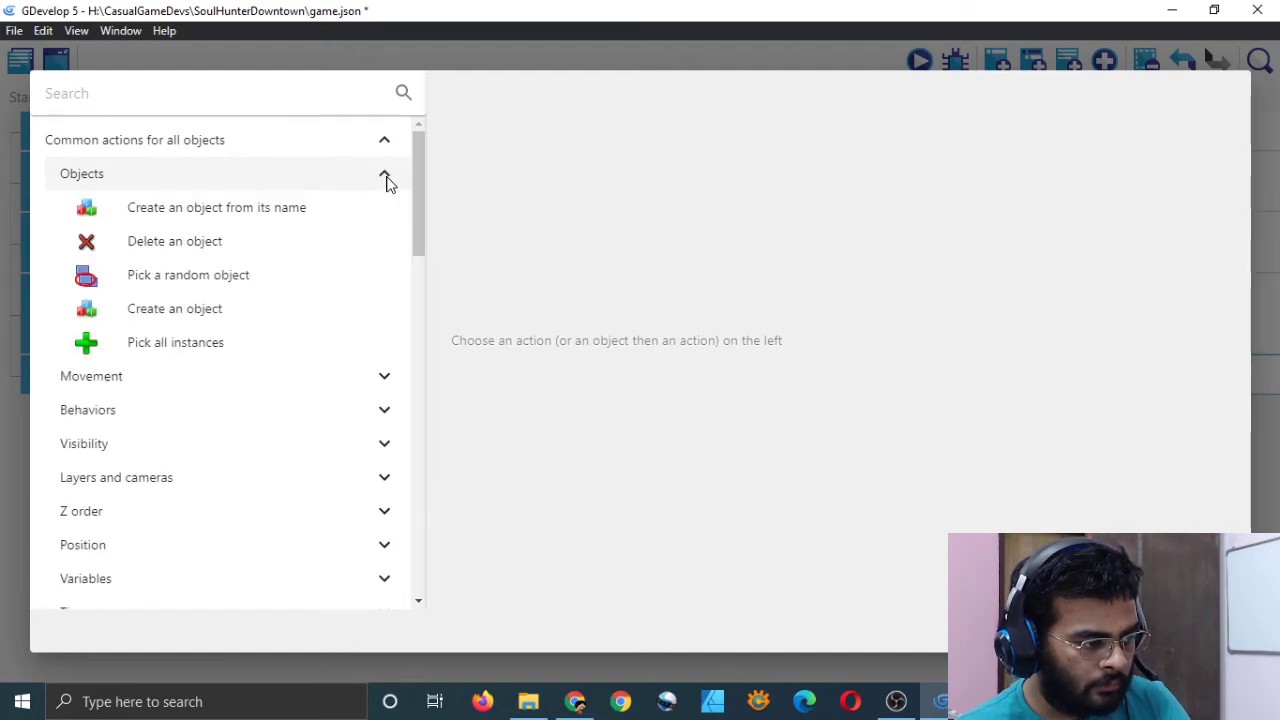
click(270, 210)
scroll(610, 330, down, 3)
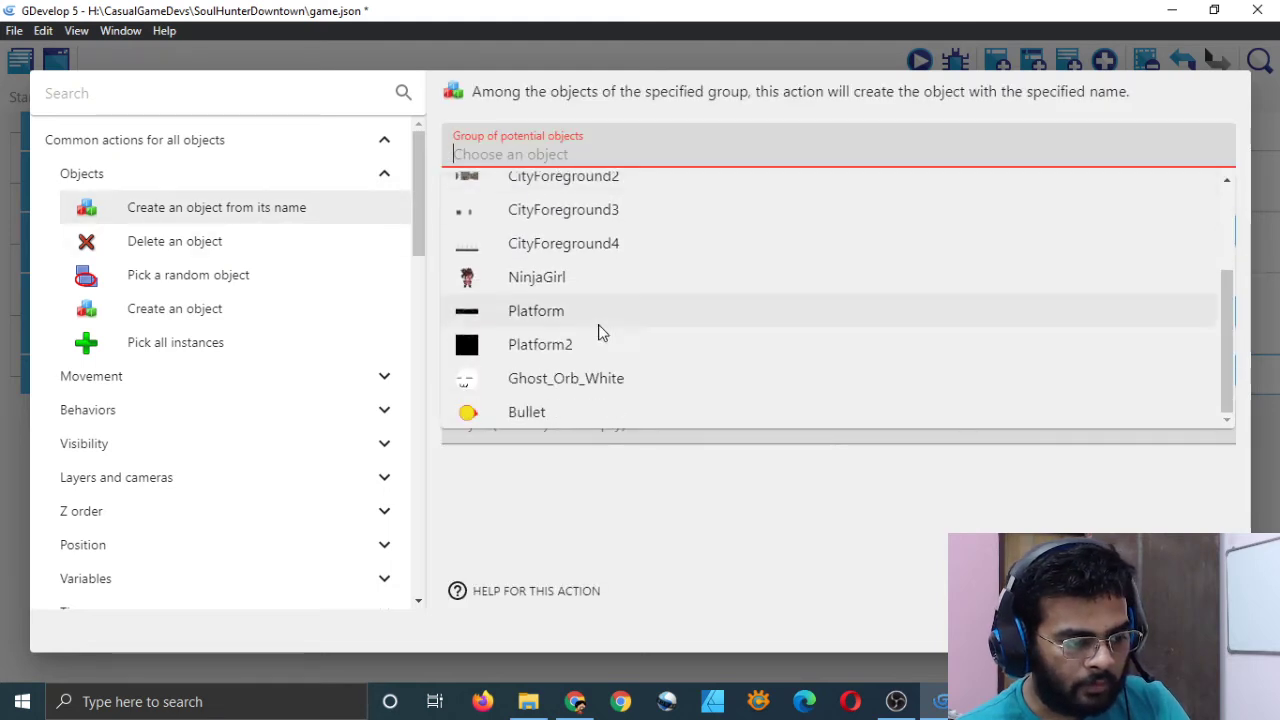
click(524, 412)
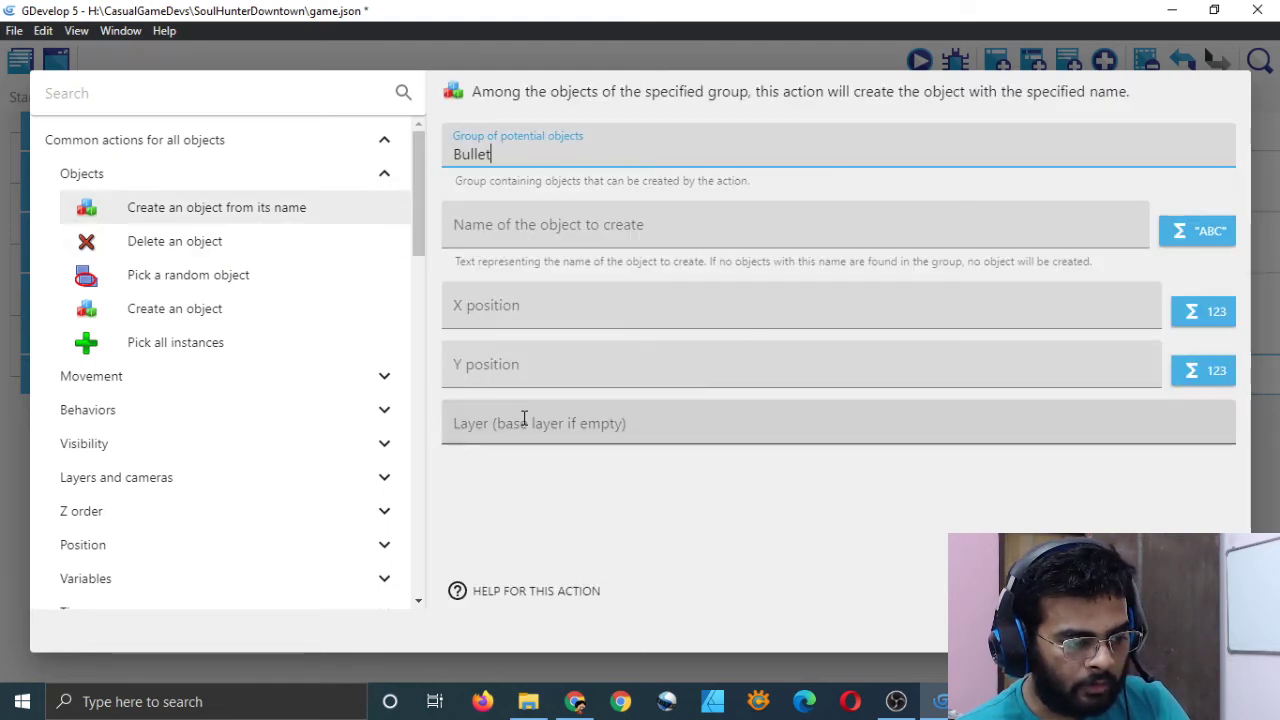
- Try "FireBullet" as the name of the object to create
click(548, 226)
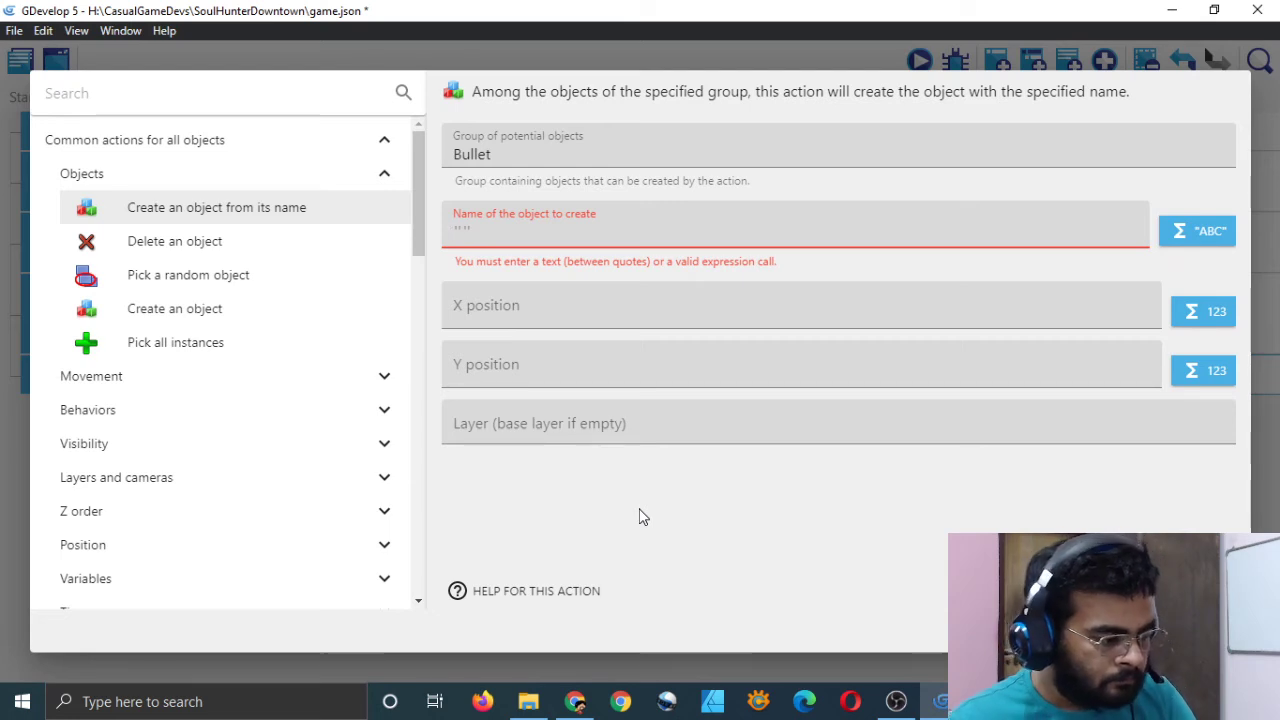
scroll(343, 494, down, 2)
scroll(366, 437, up, 2)
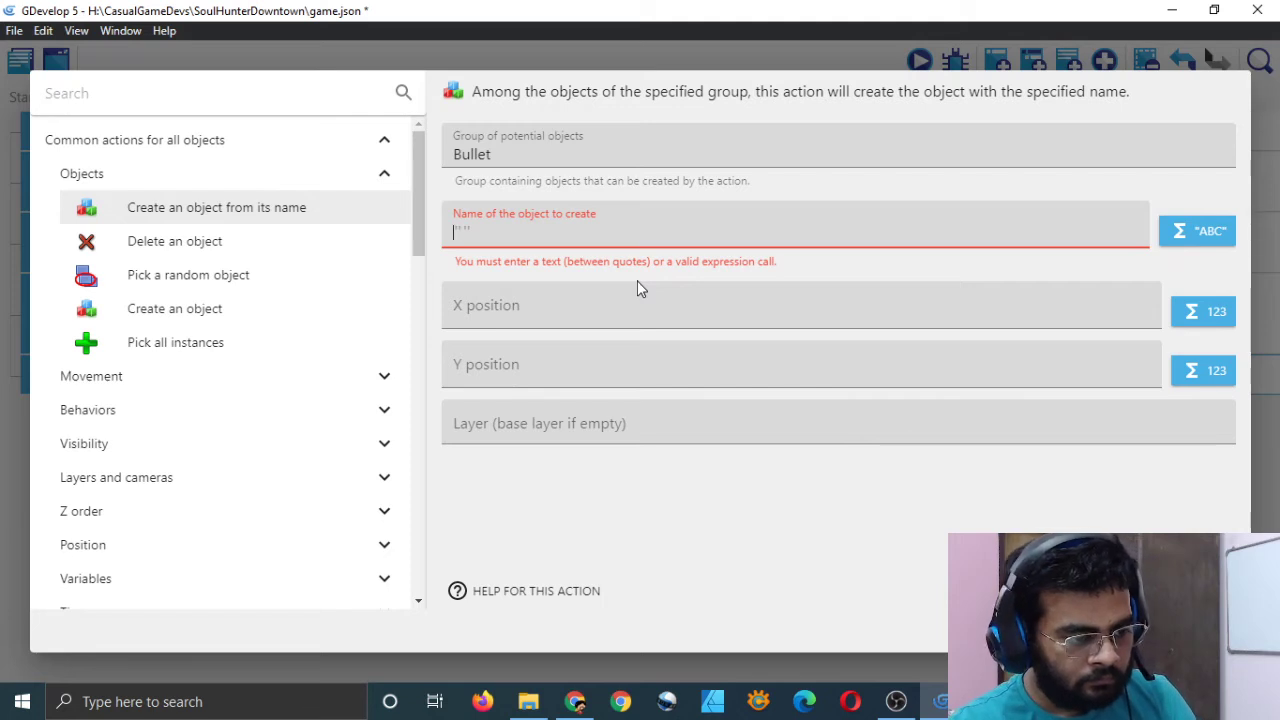
text(")
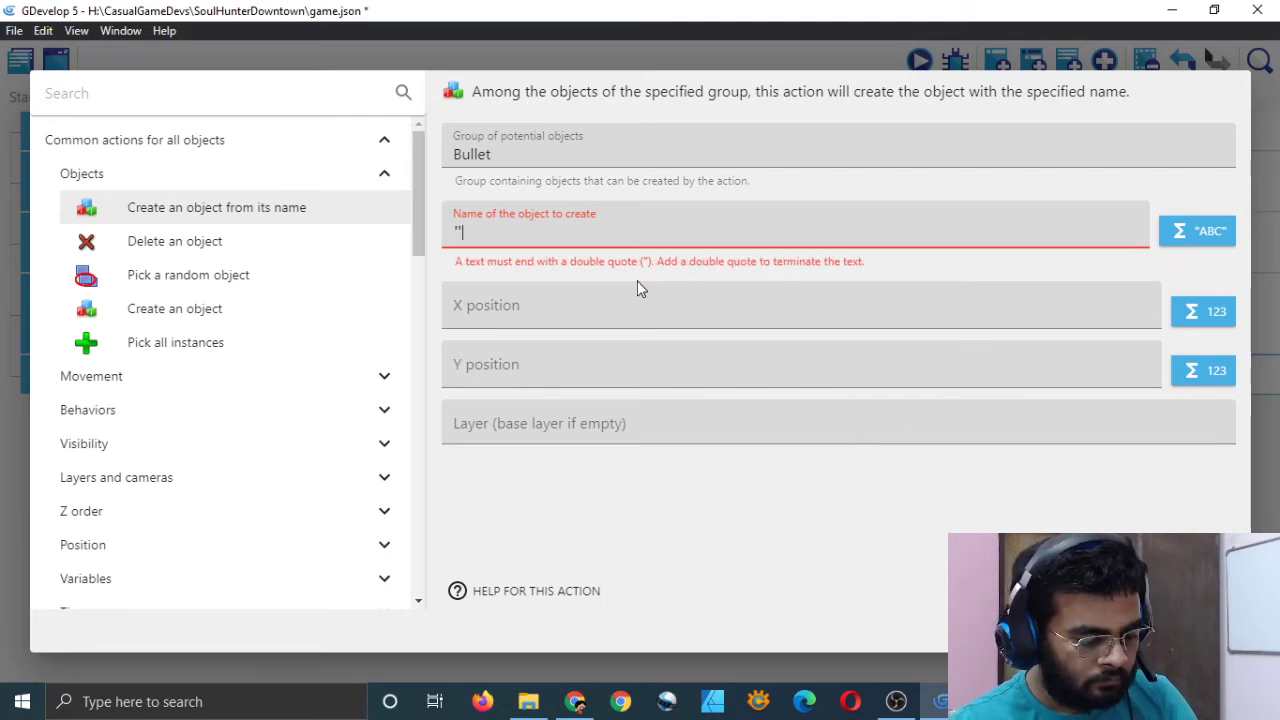
text(FireBull)
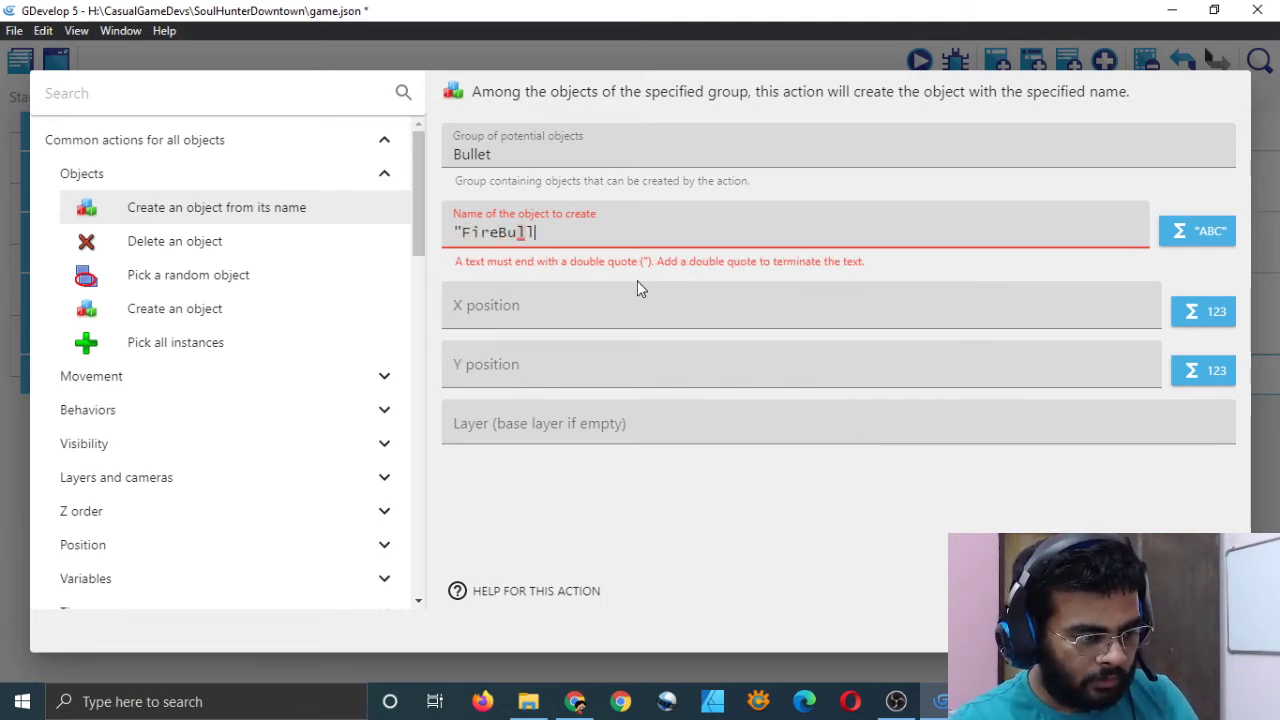
text(et")
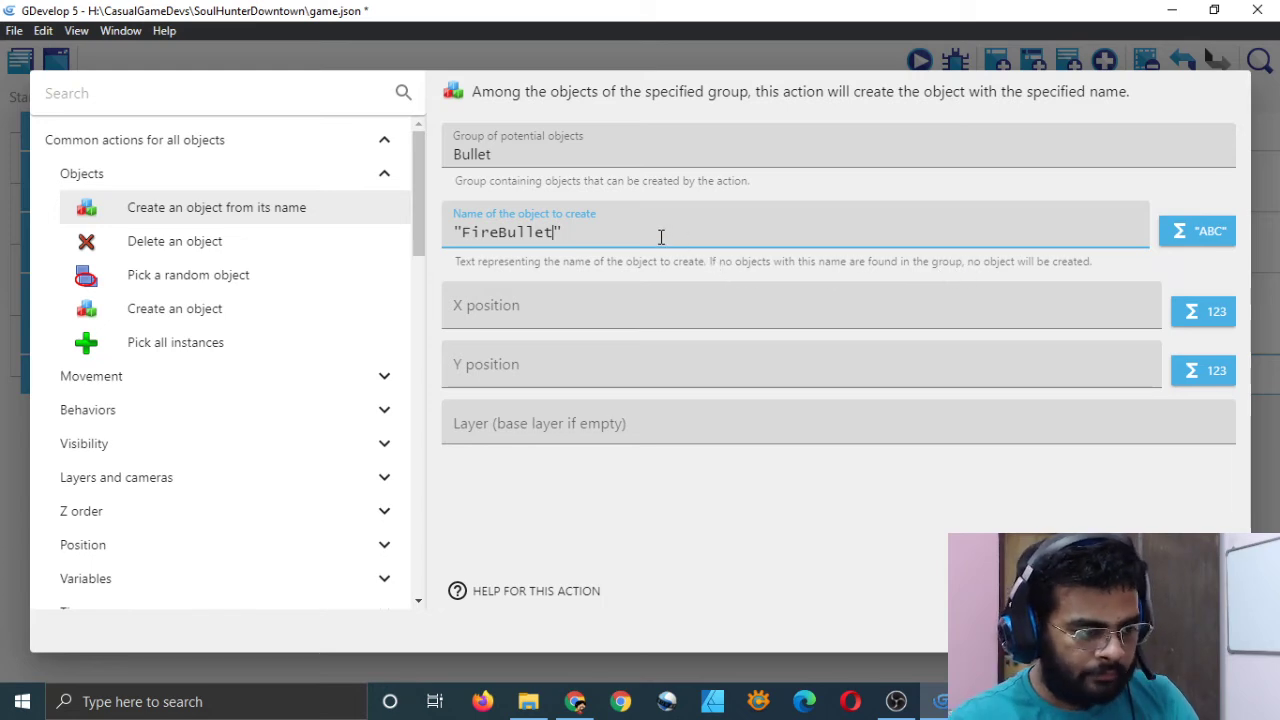
- Replace the name of the object to create with "Default"
key(BackSpace)
key(BackSpace)
key(BackSpace)
key(BackSpace)
key(BackSpace)
key(BackSpace)
key(BackSpace)
text(Defau)
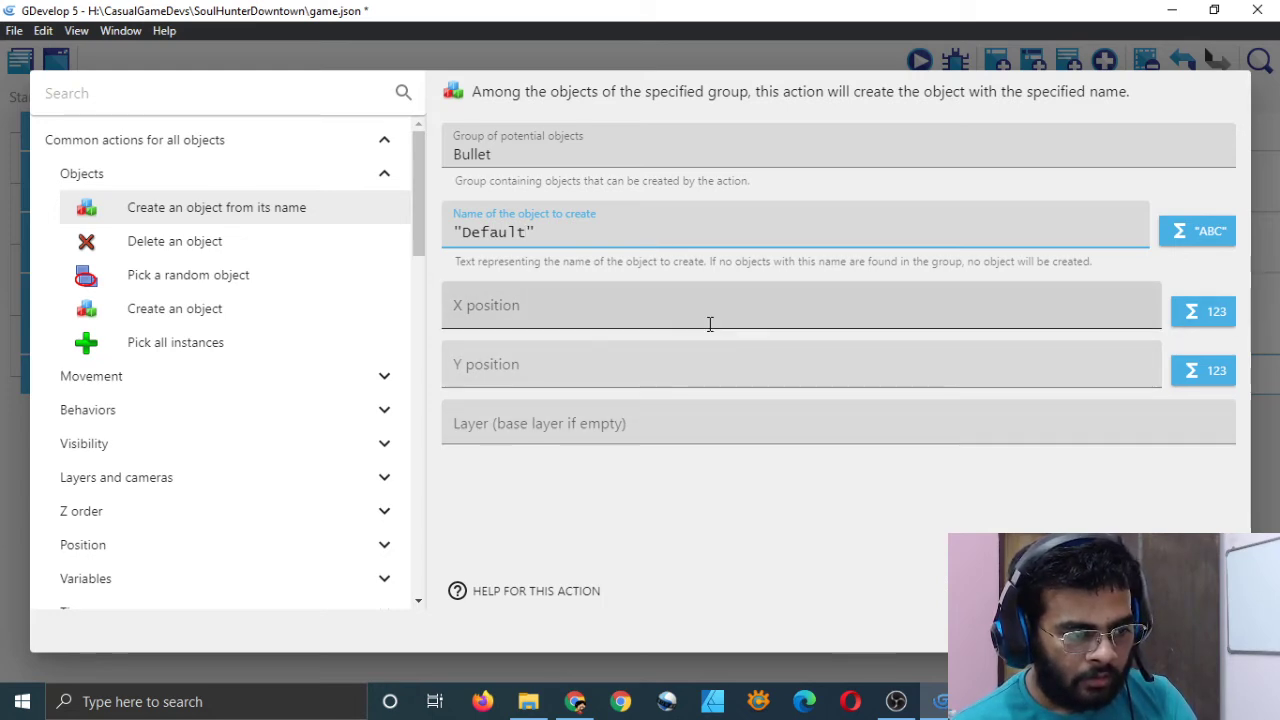
- Choose the Sprite expression "X position of a point" for the created object's X position
click(646, 310)
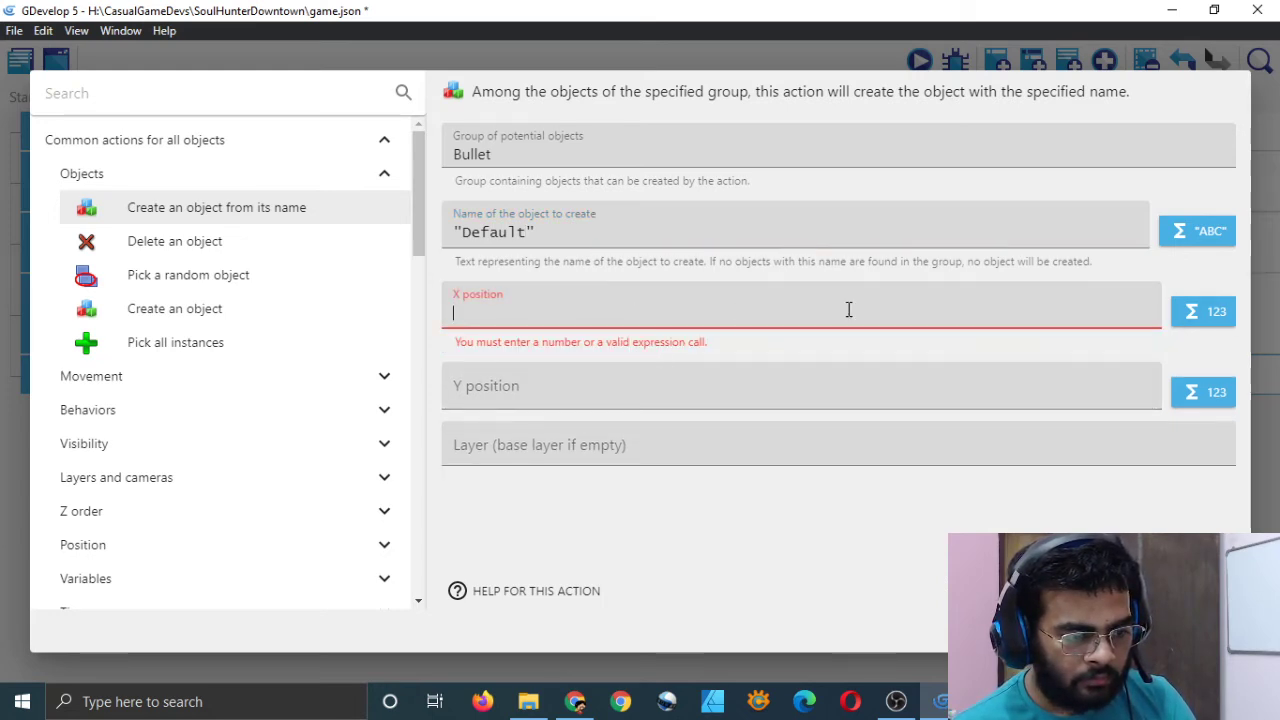
click(1217, 318)
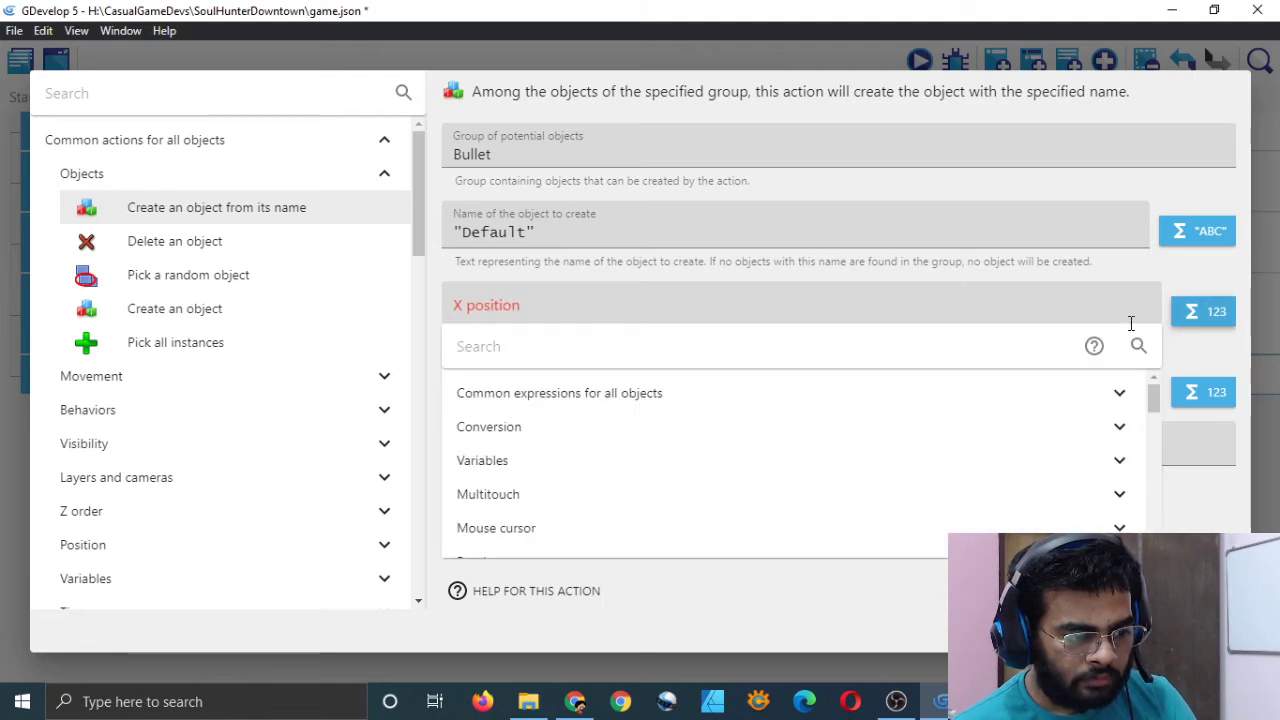
scroll(708, 438, down, 1)
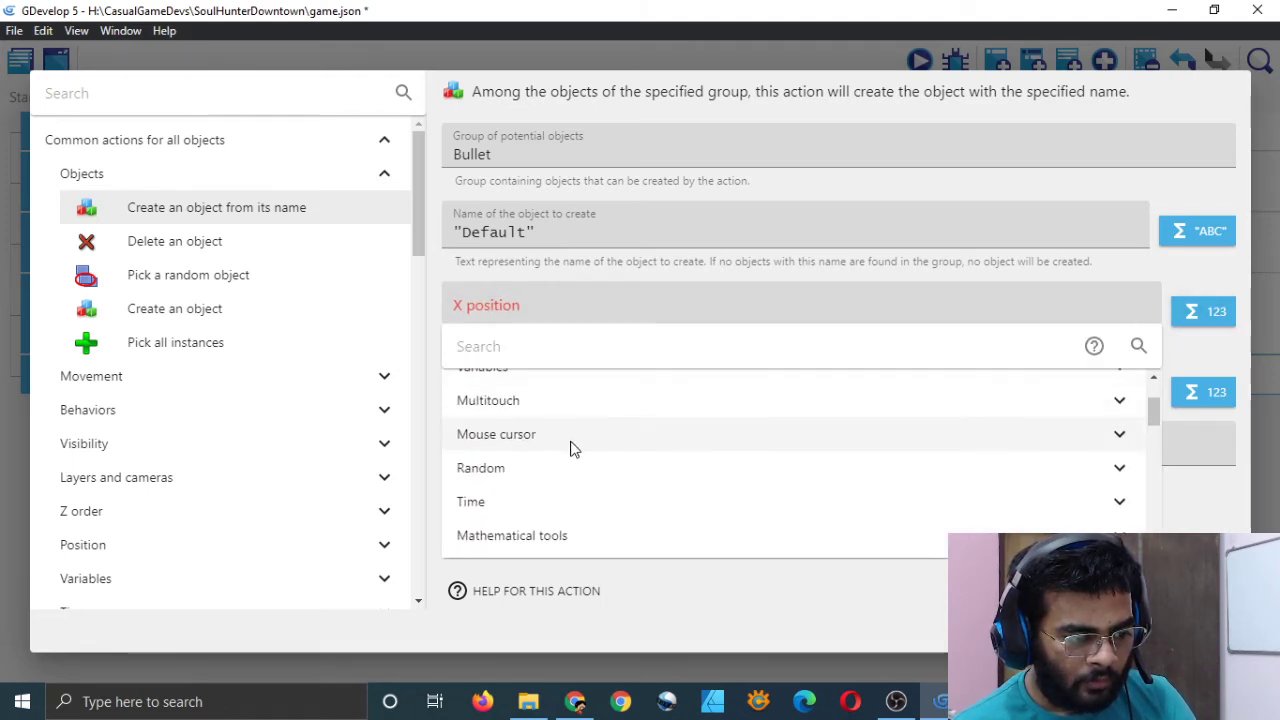
scroll(566, 450, down, 1)
scroll(560, 449, up, 3)
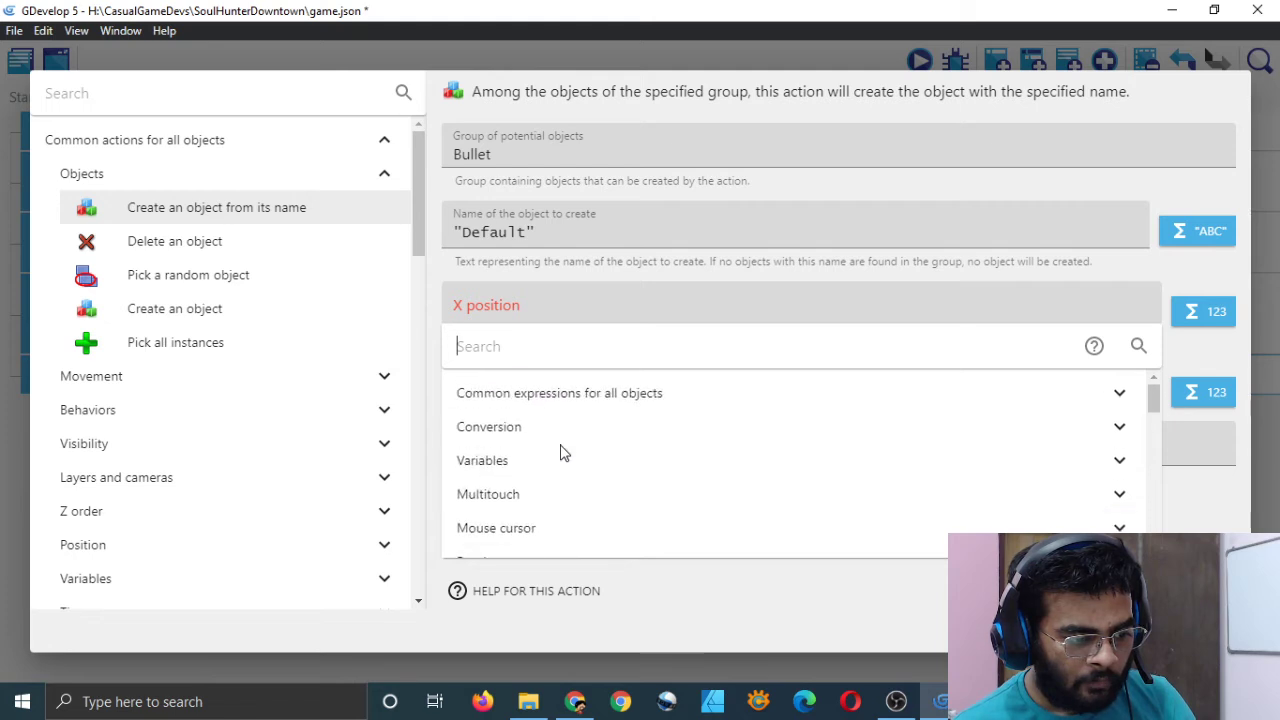
scroll(604, 460, down, 3)
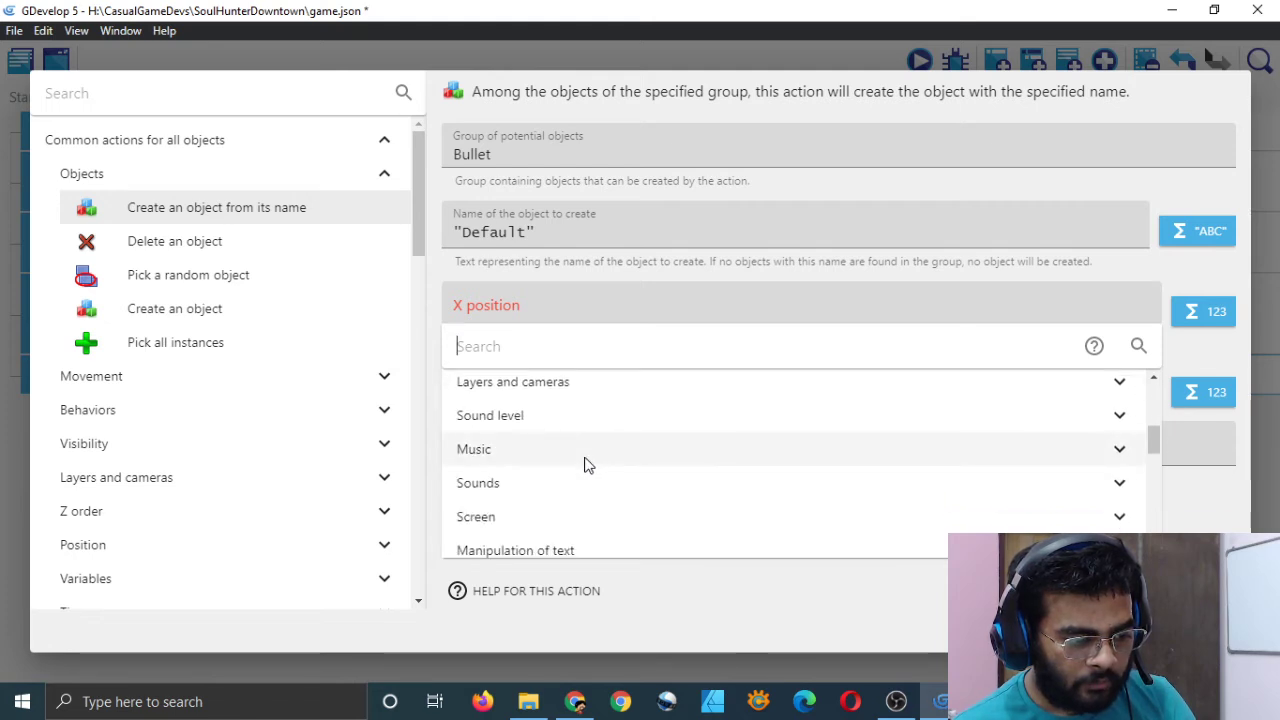
scroll(588, 465, down, 1)
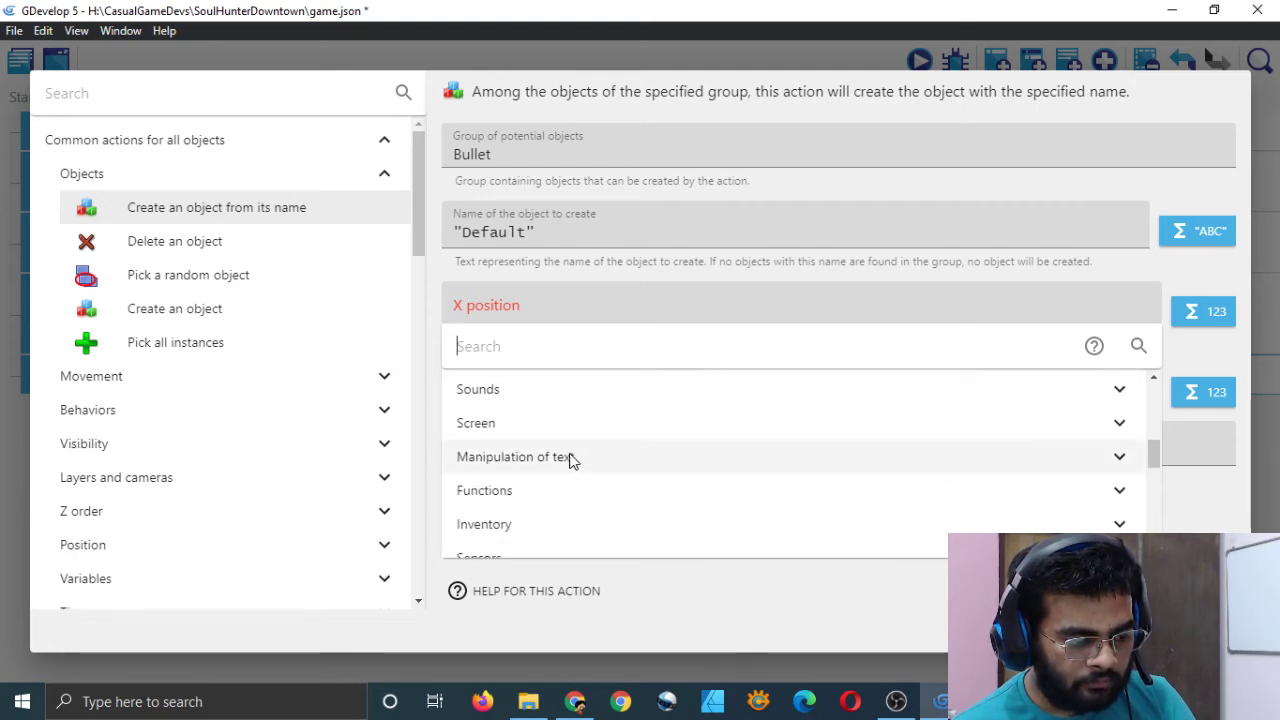
scroll(543, 479, down, 1)
scroll(536, 484, down, 1)
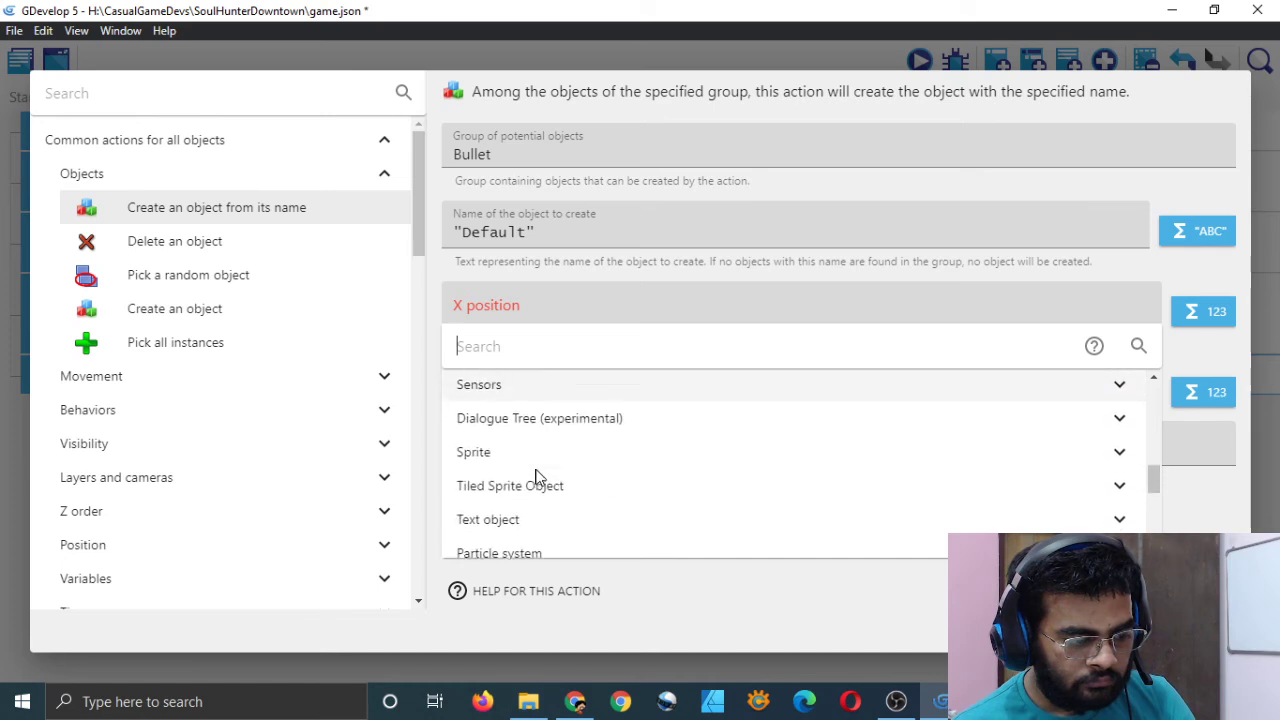
click(521, 447)
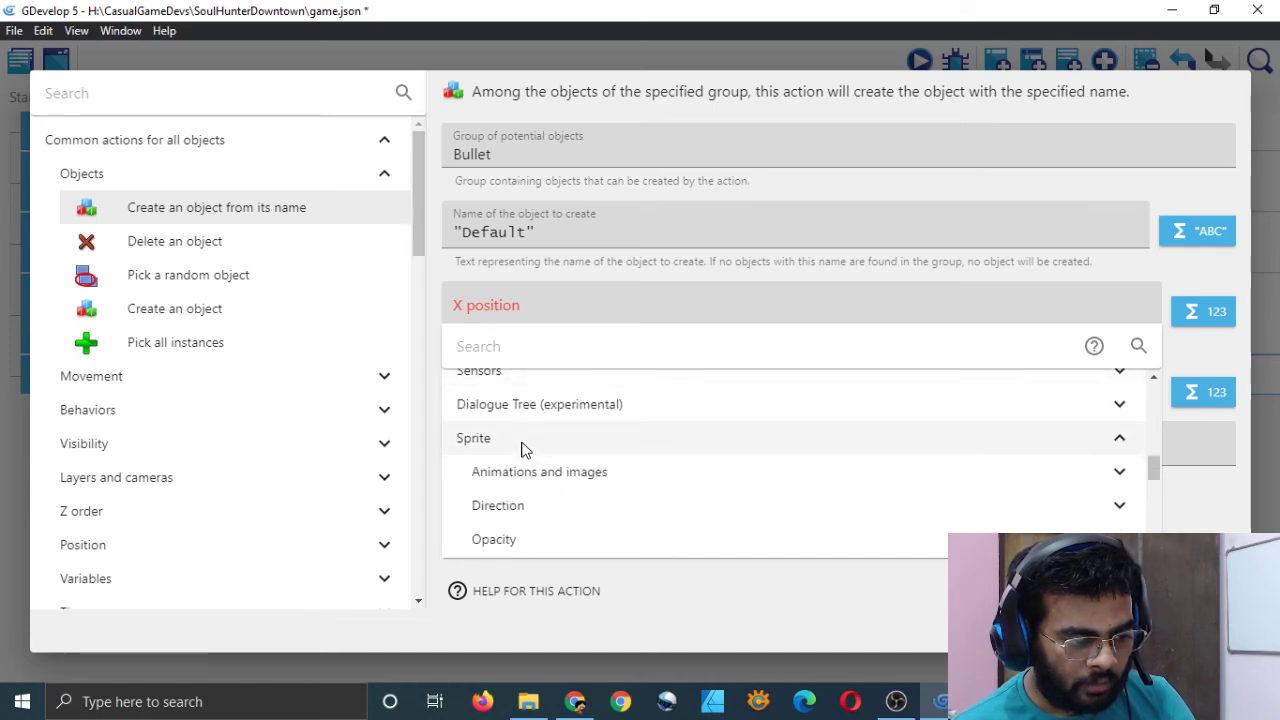
scroll(528, 480, down, 1)
scroll(528, 481, down, 1)
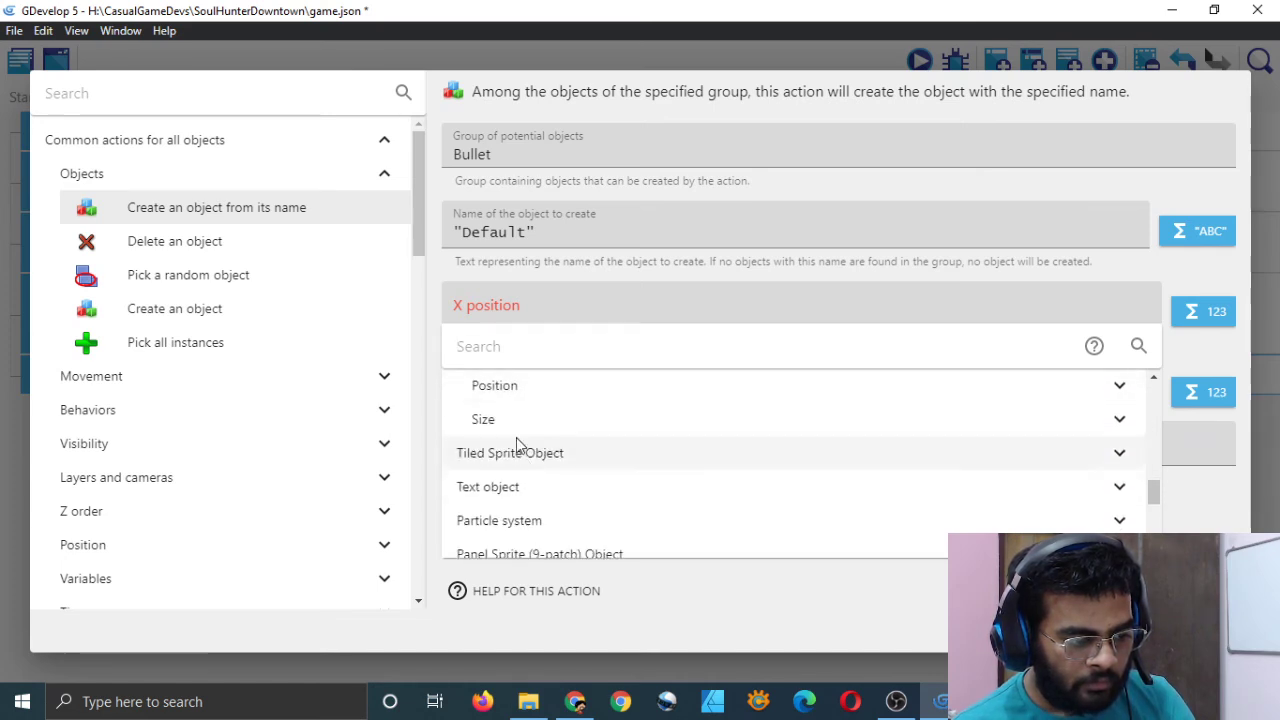
click(523, 387)
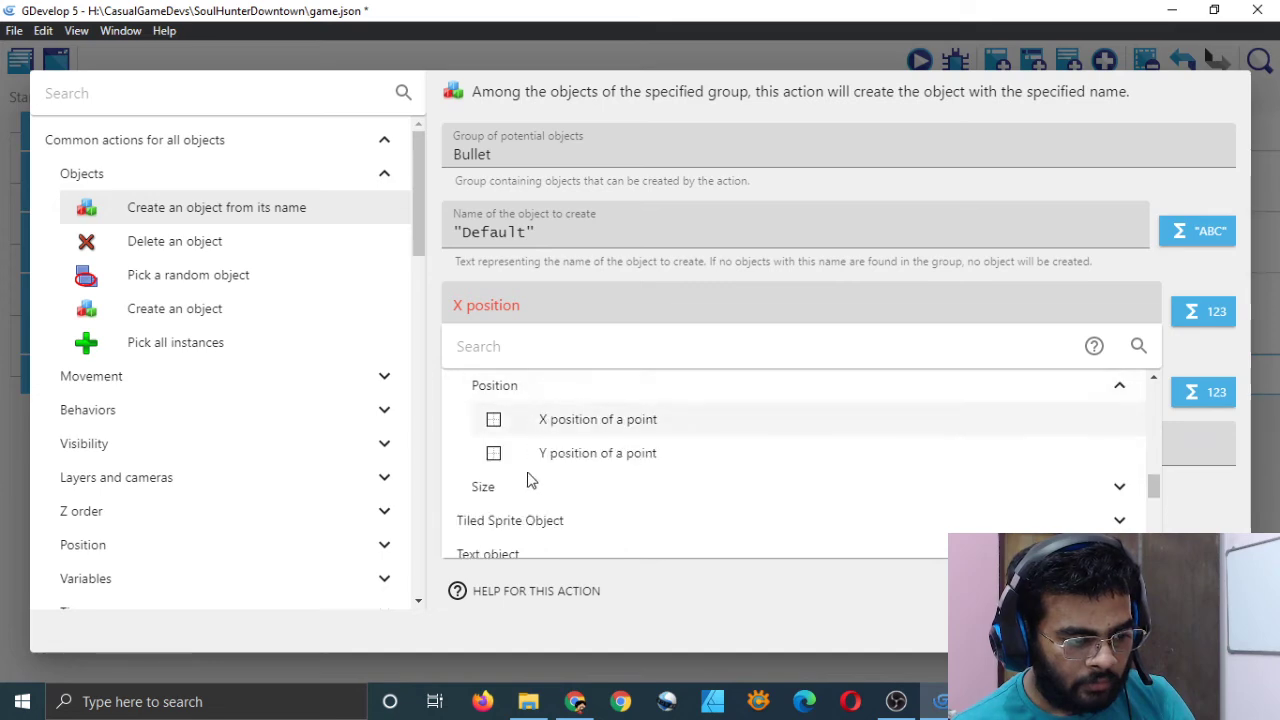
click(602, 423)
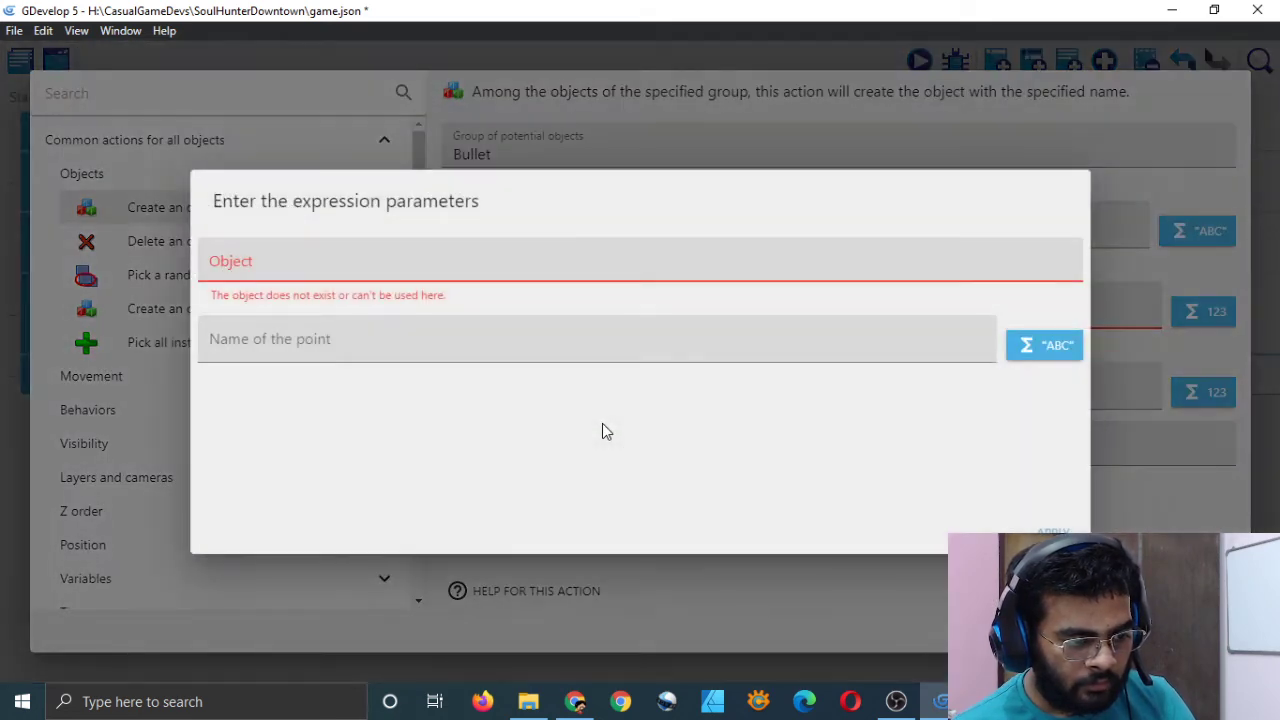
click(420, 352)
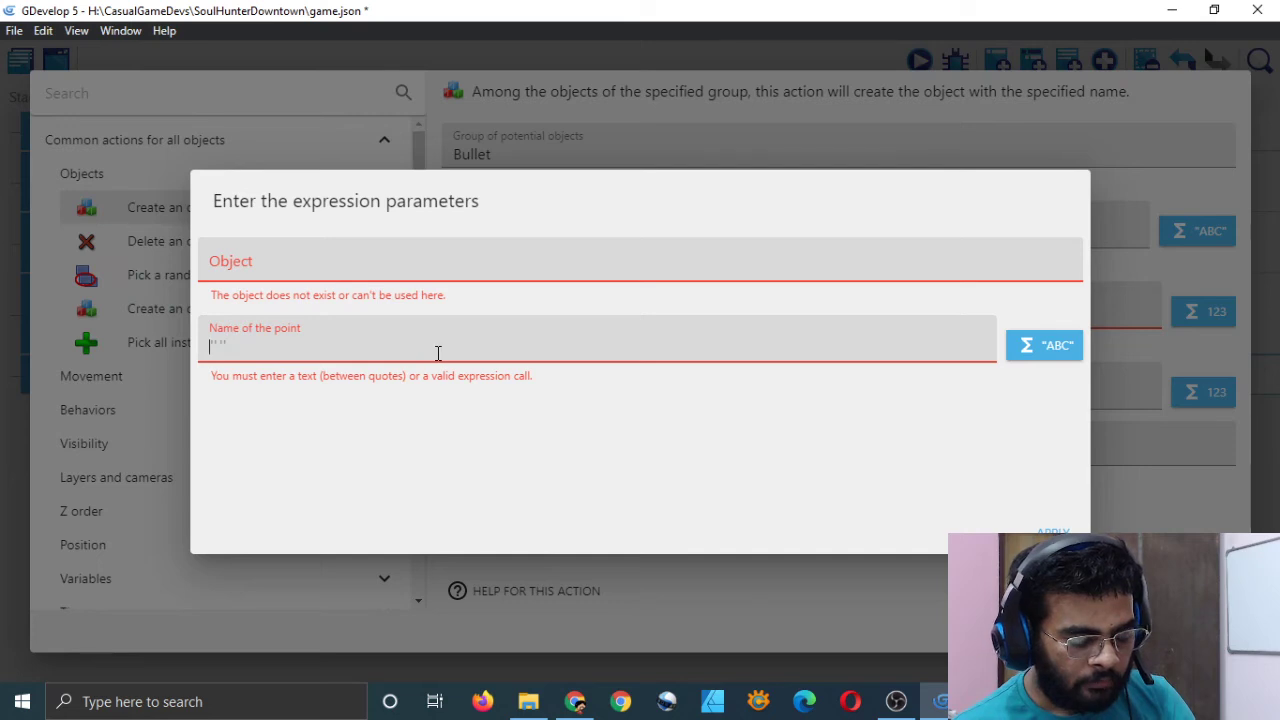
text(")
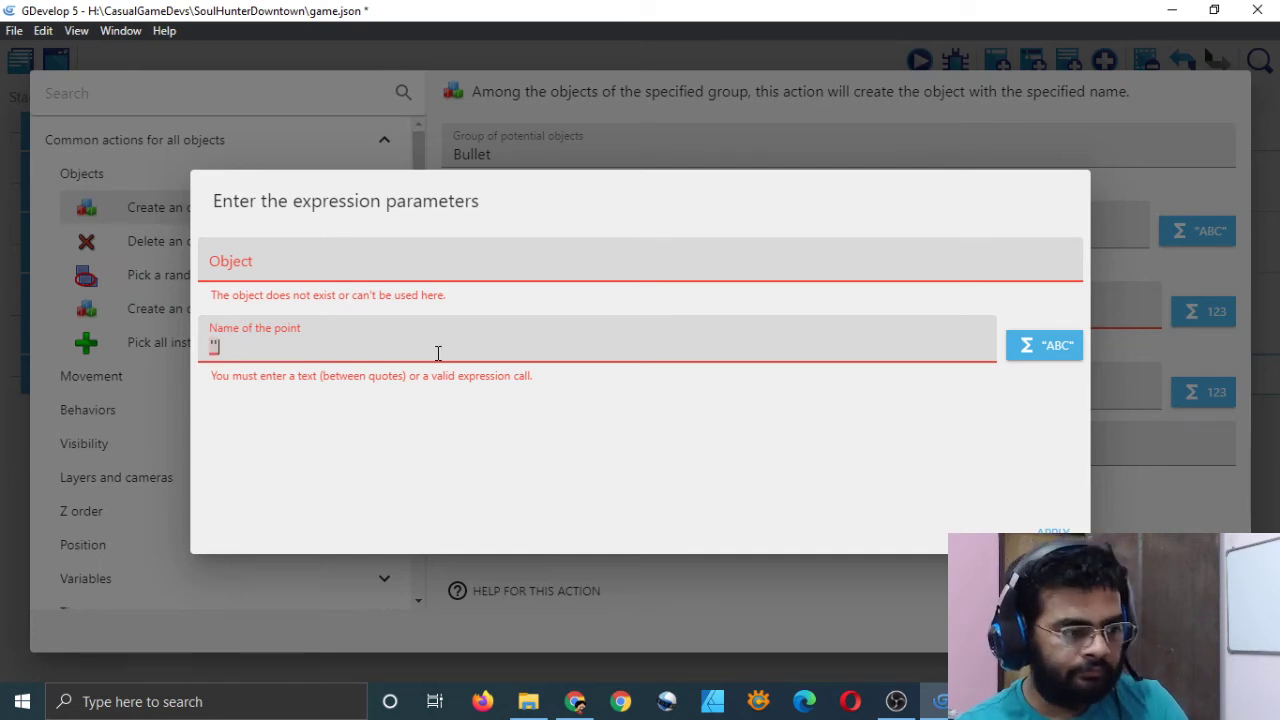
text(")
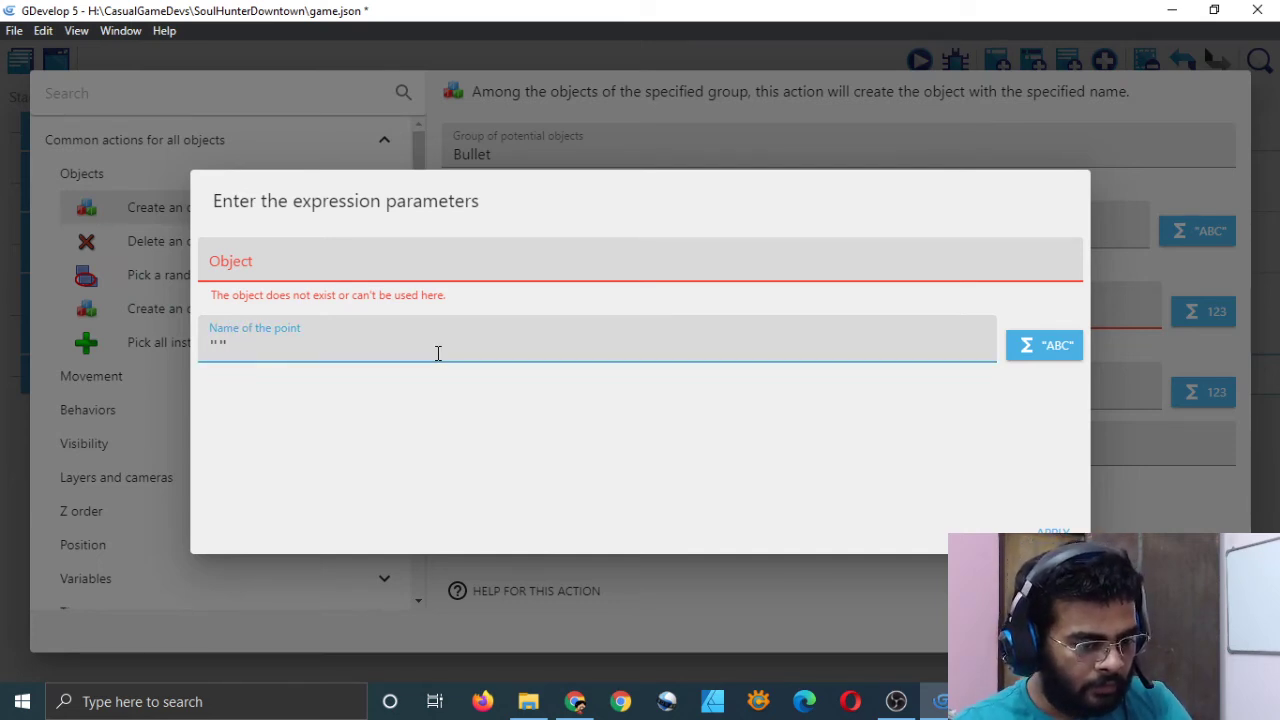
key(BackSpace)
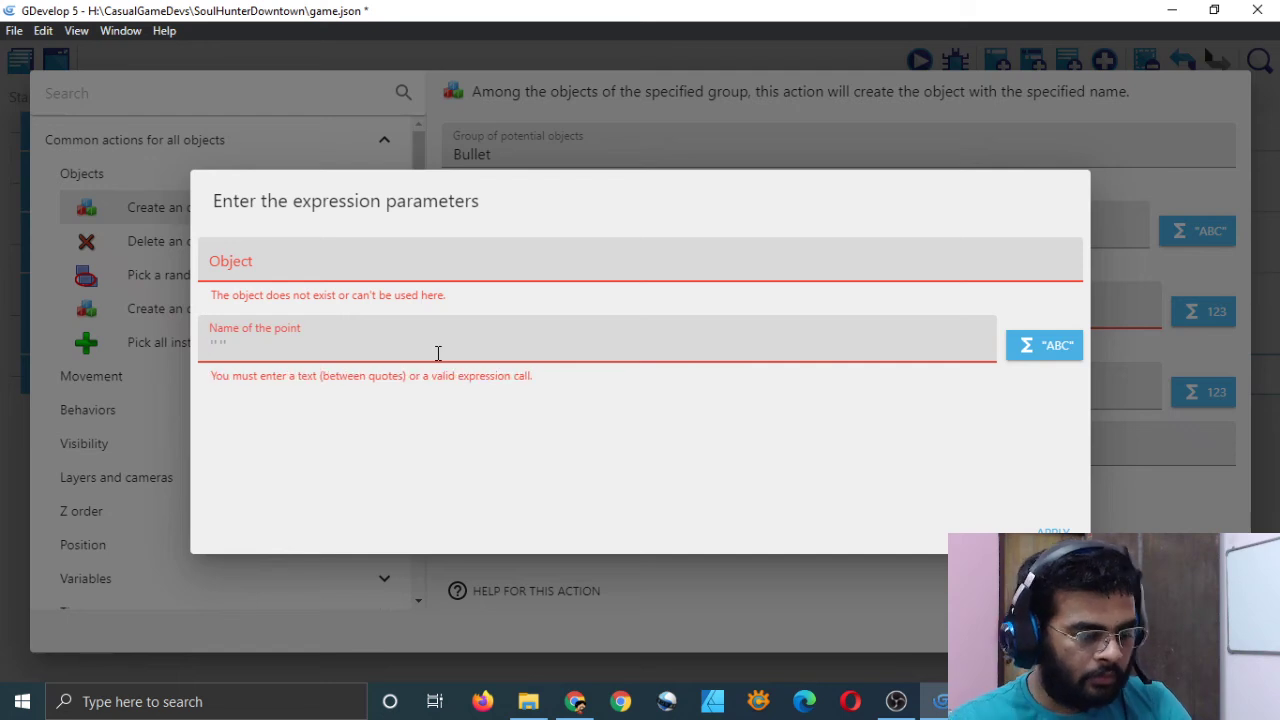
click(1042, 344)
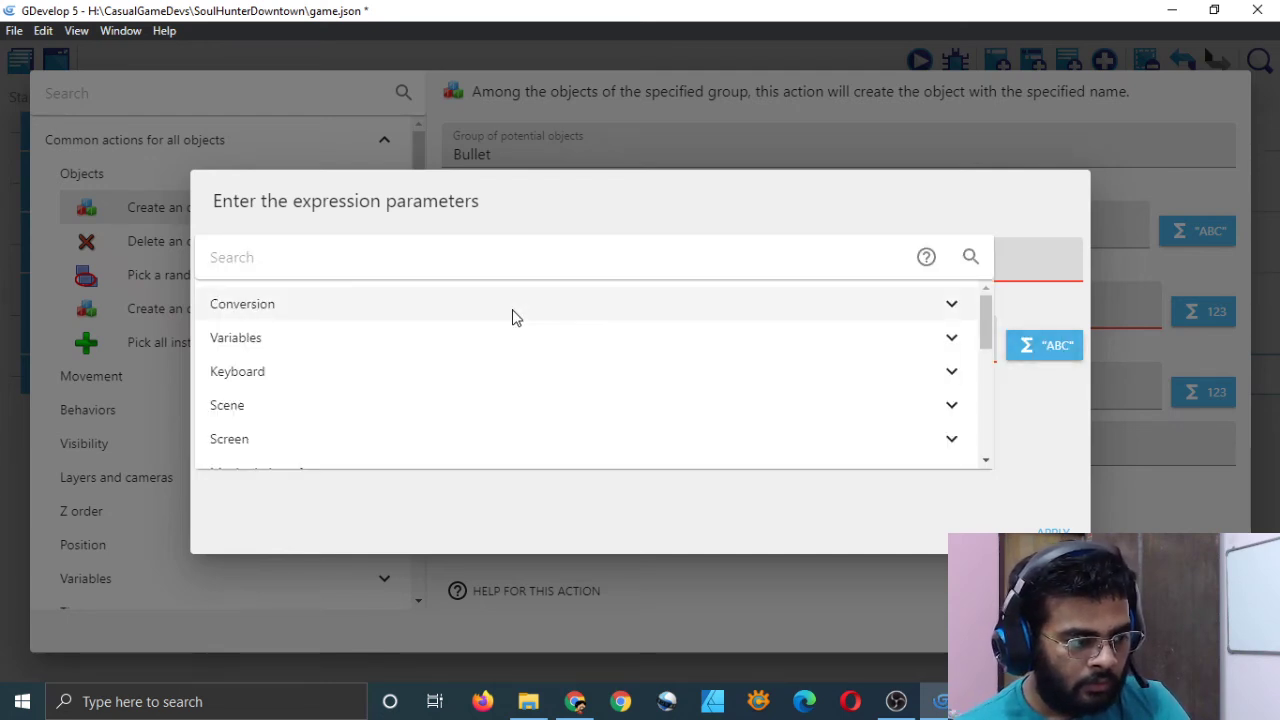
scroll(514, 317, down, 5)
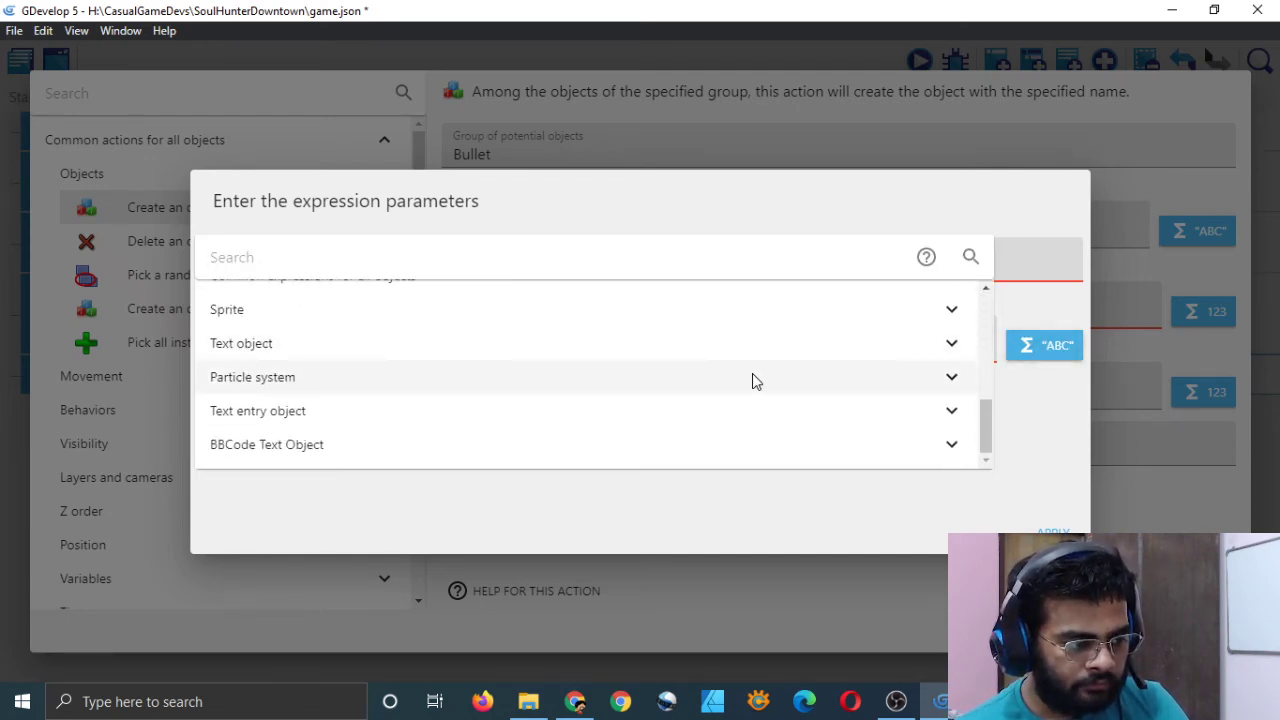
scroll(755, 380, up, 2)
click(951, 405)
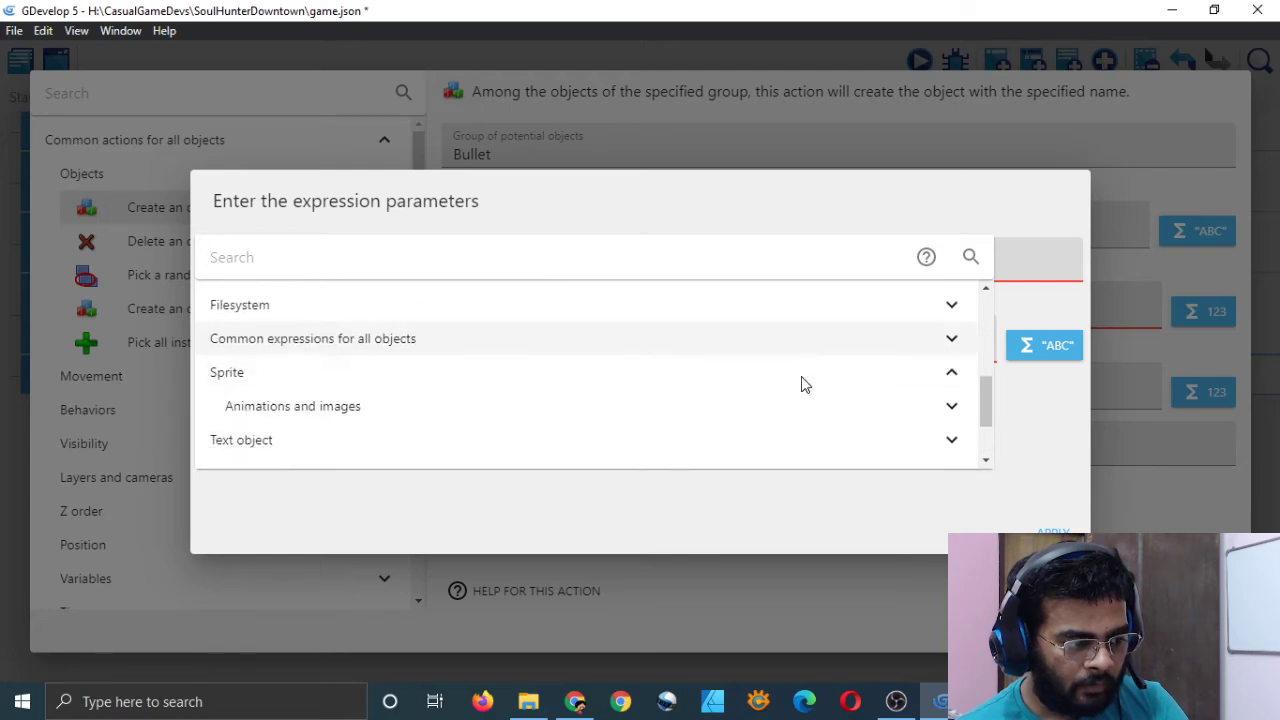
scroll(805, 385, down, 2)
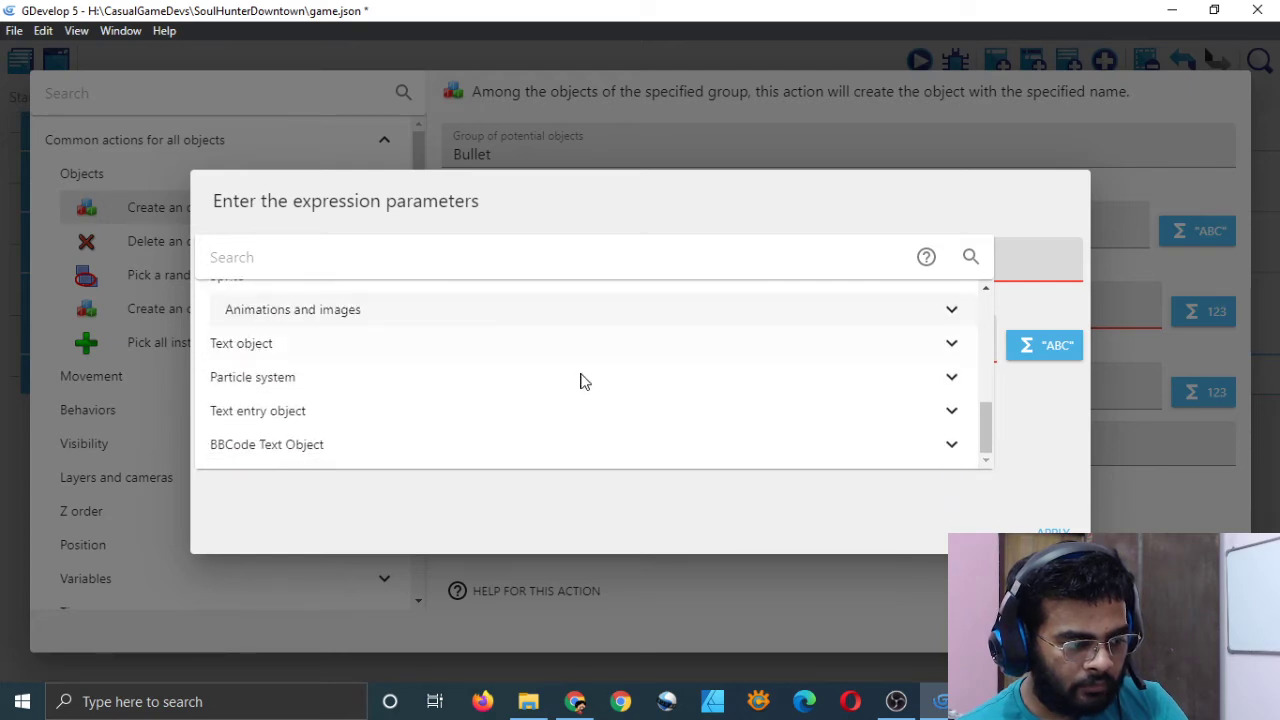
click(946, 509)
click(250, 343)
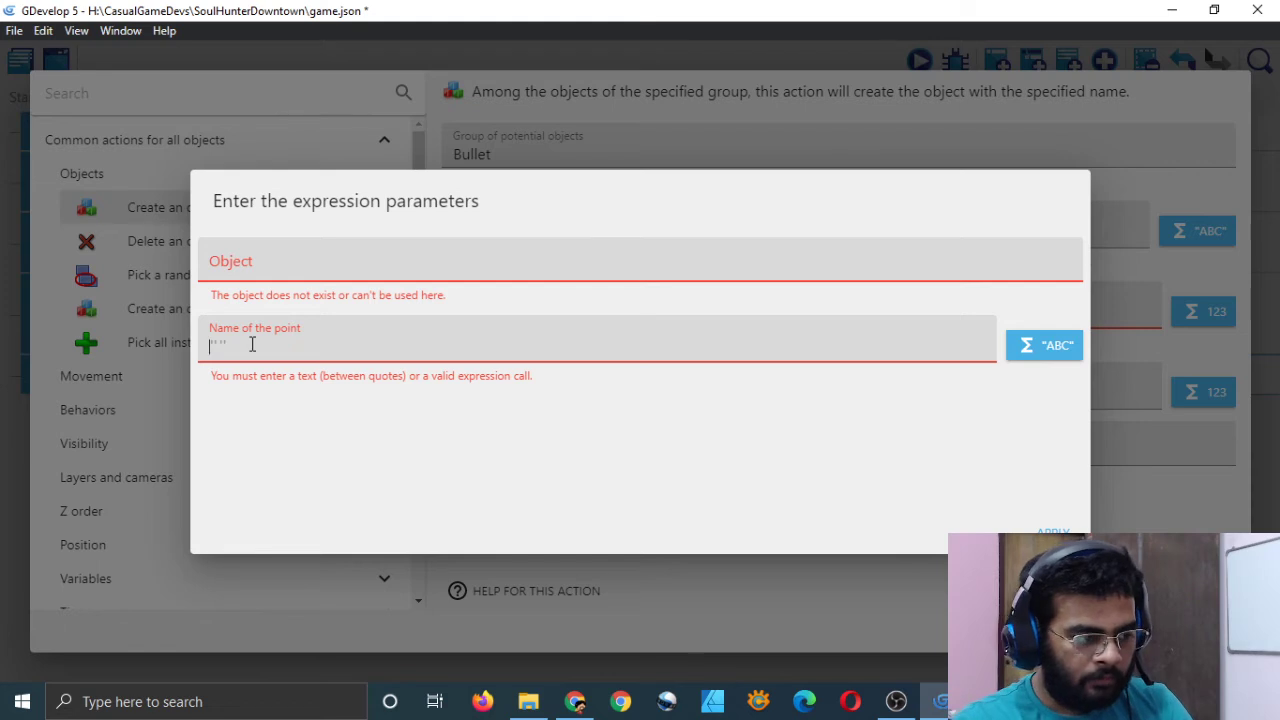
- Set the X position expression's object to NinjaGirl and its point name to "Fire", and apply it
click(314, 268)
click(312, 302)
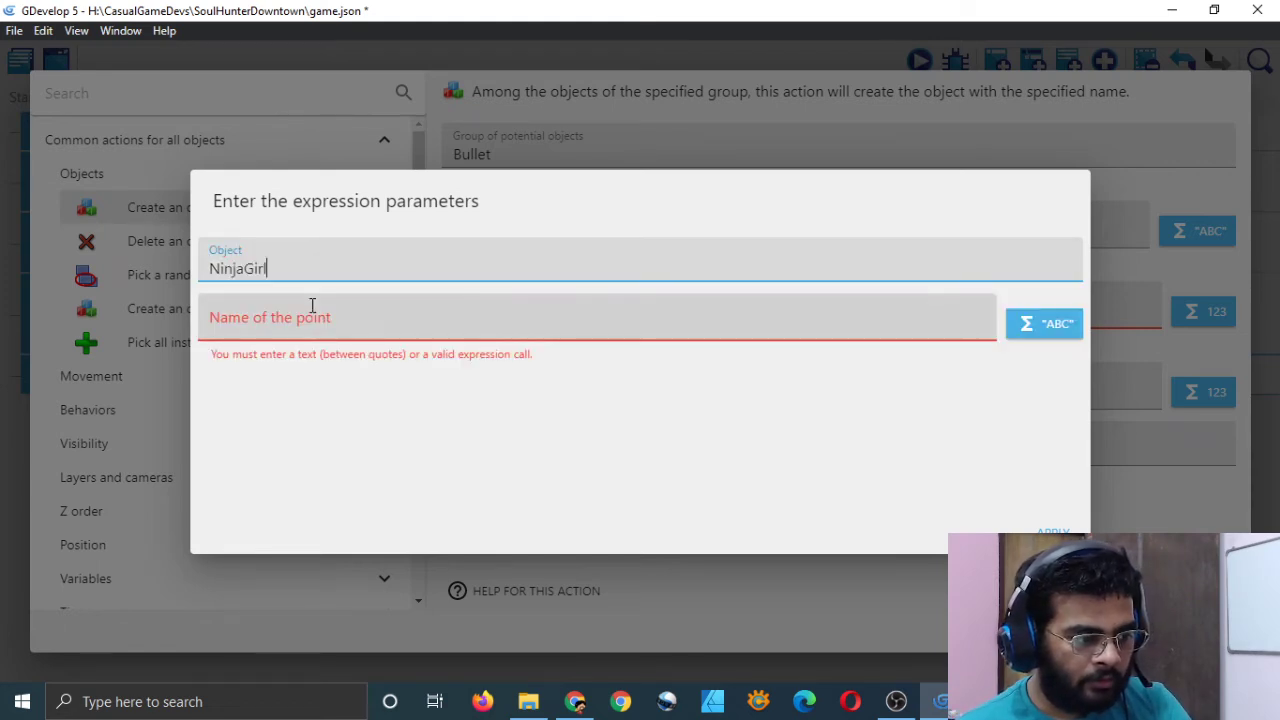
click(326, 325)
click(980, 379)
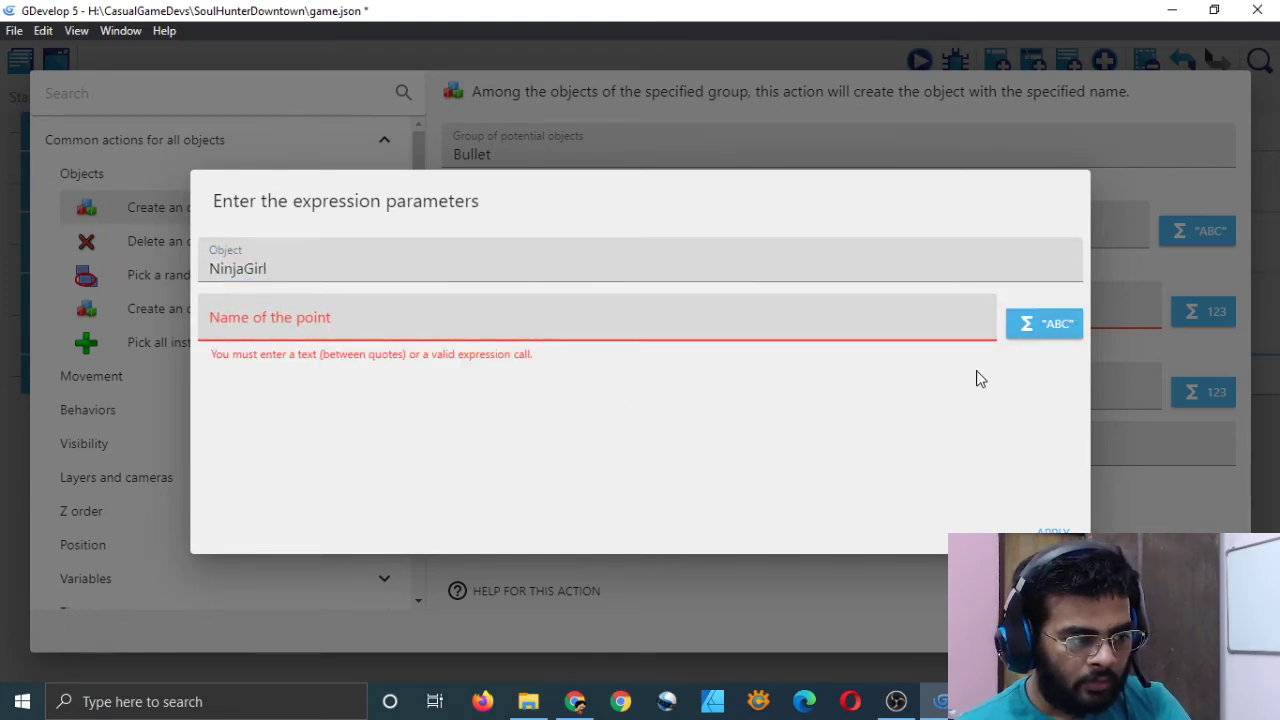
click(1044, 324)
click(1053, 444)
click(479, 327)
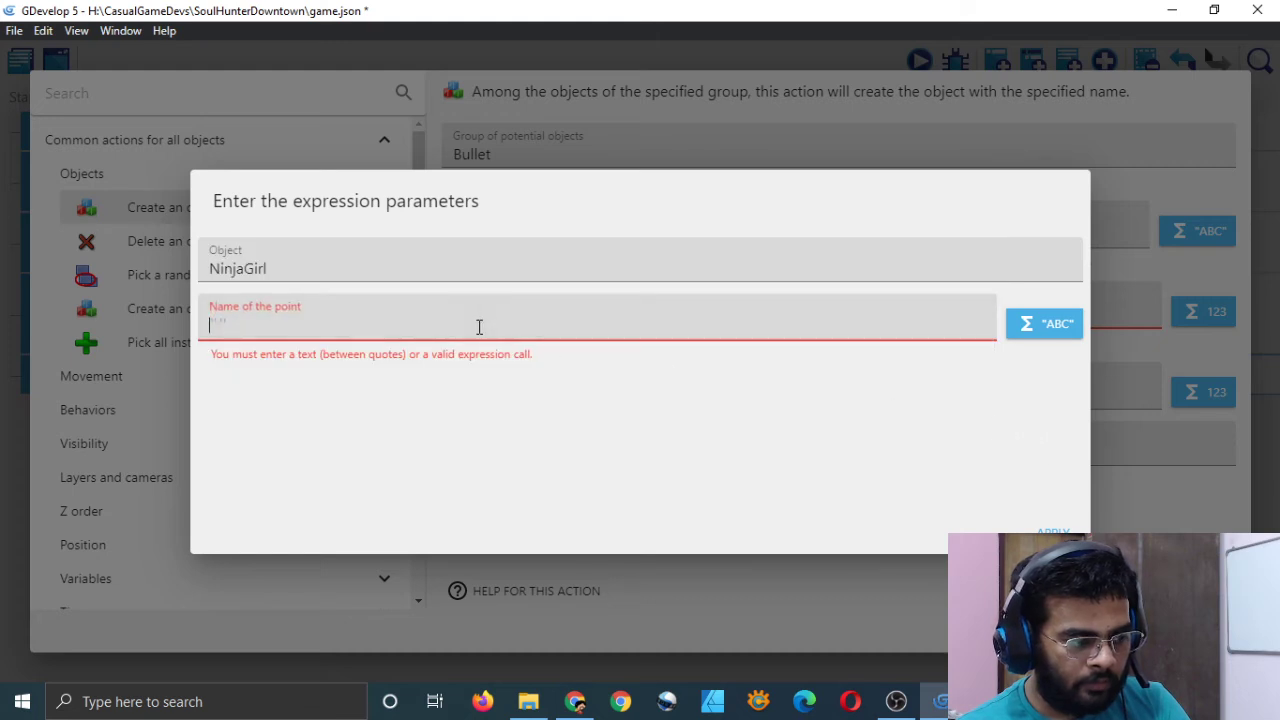
text("")
key(Left)
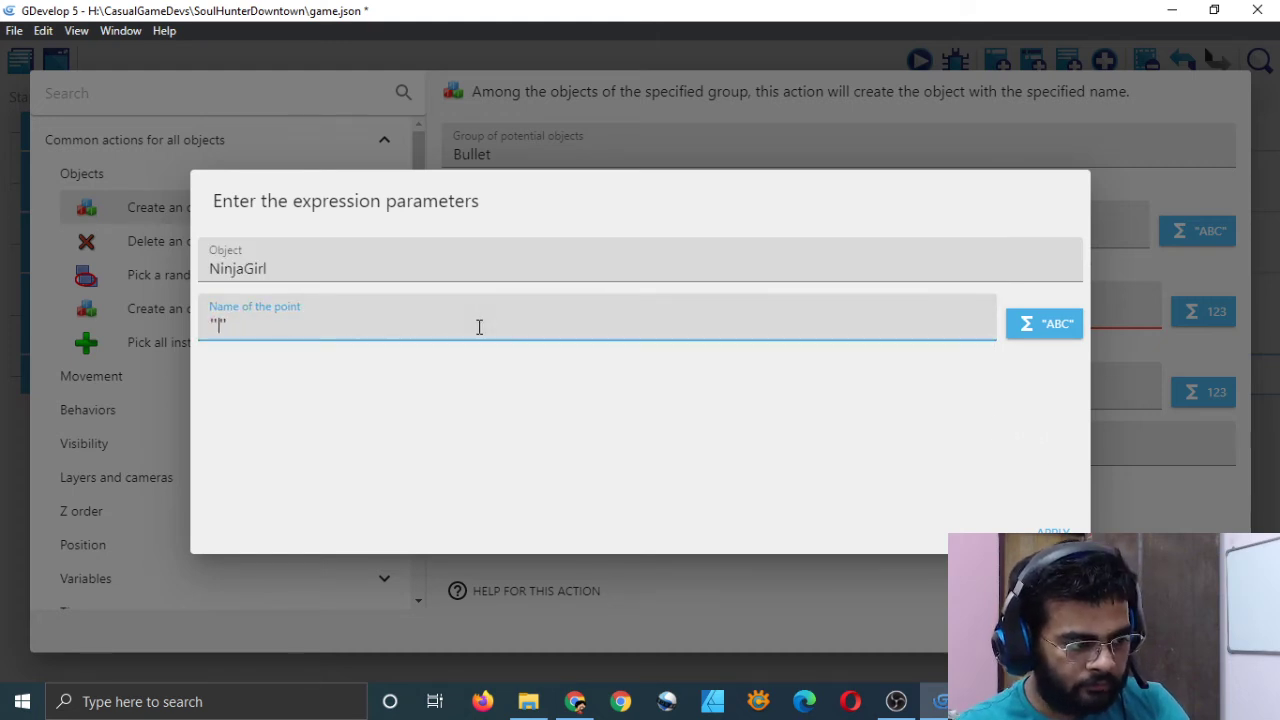
text(Fire)
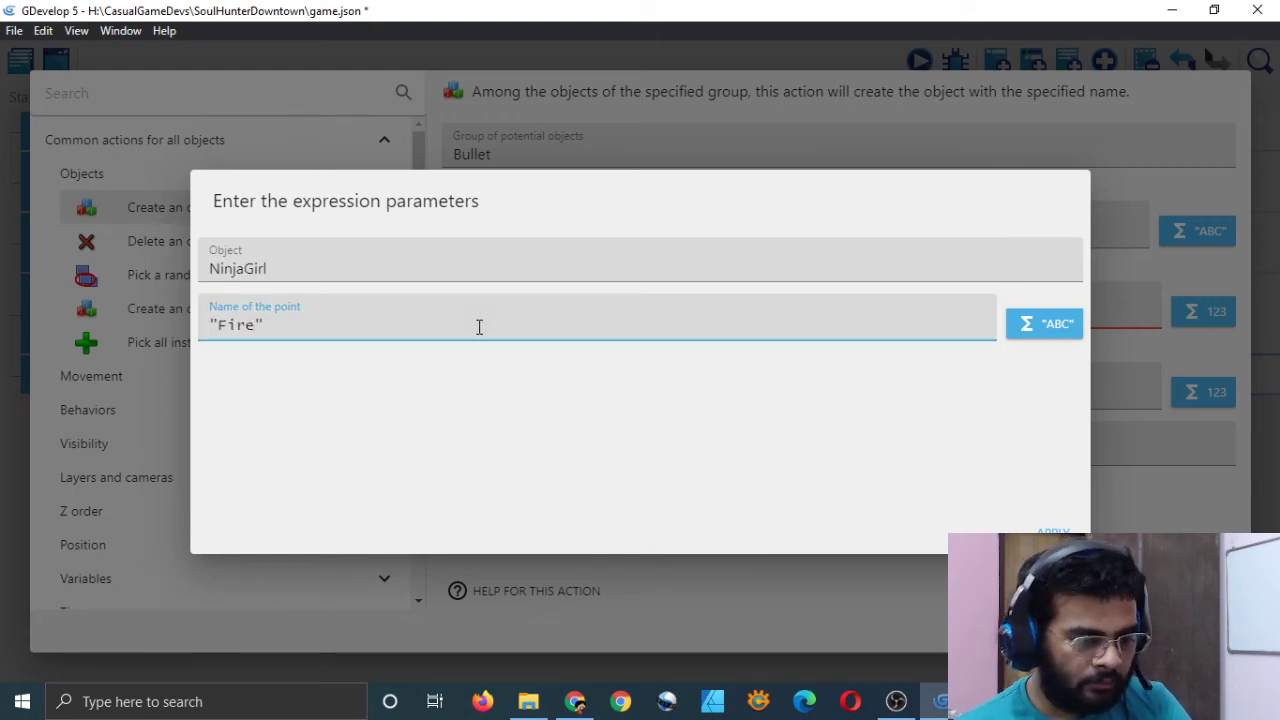
click(1052, 532)
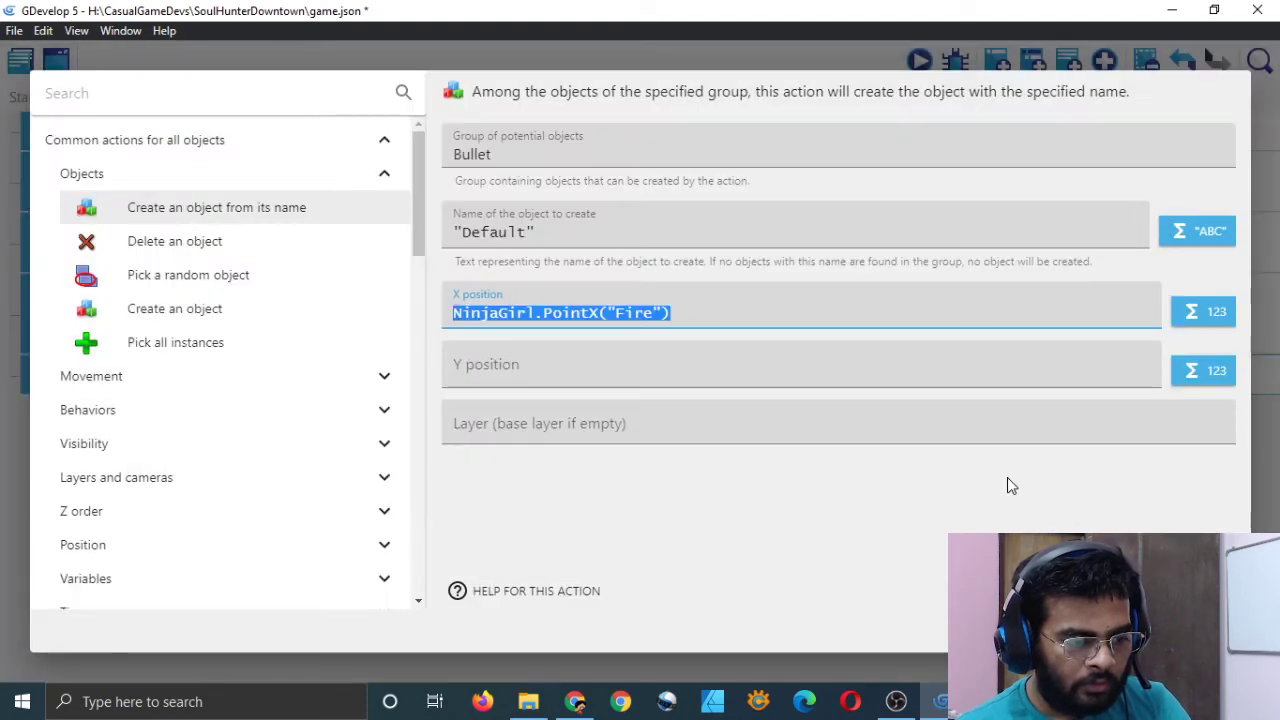
- Choose the Sprite expression "Y position of a point" for the created object's Y position
click(522, 367)
click(1222, 375)
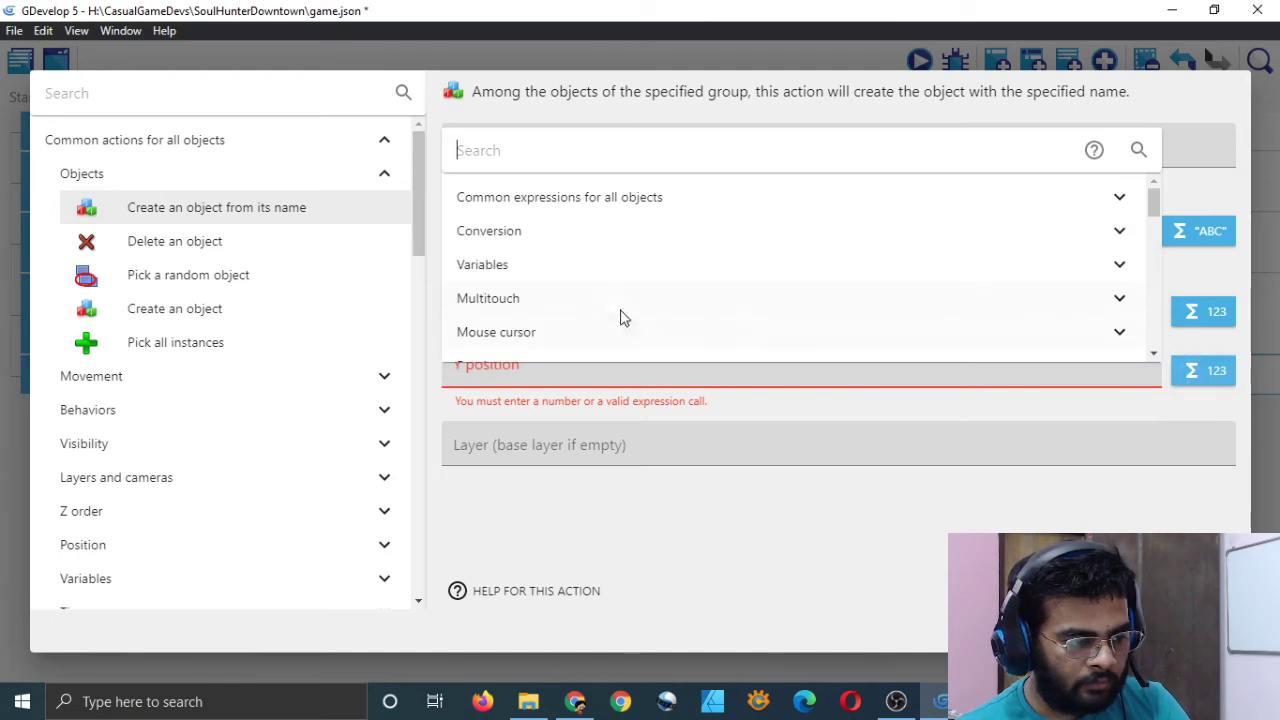
scroll(871, 277, down, 5)
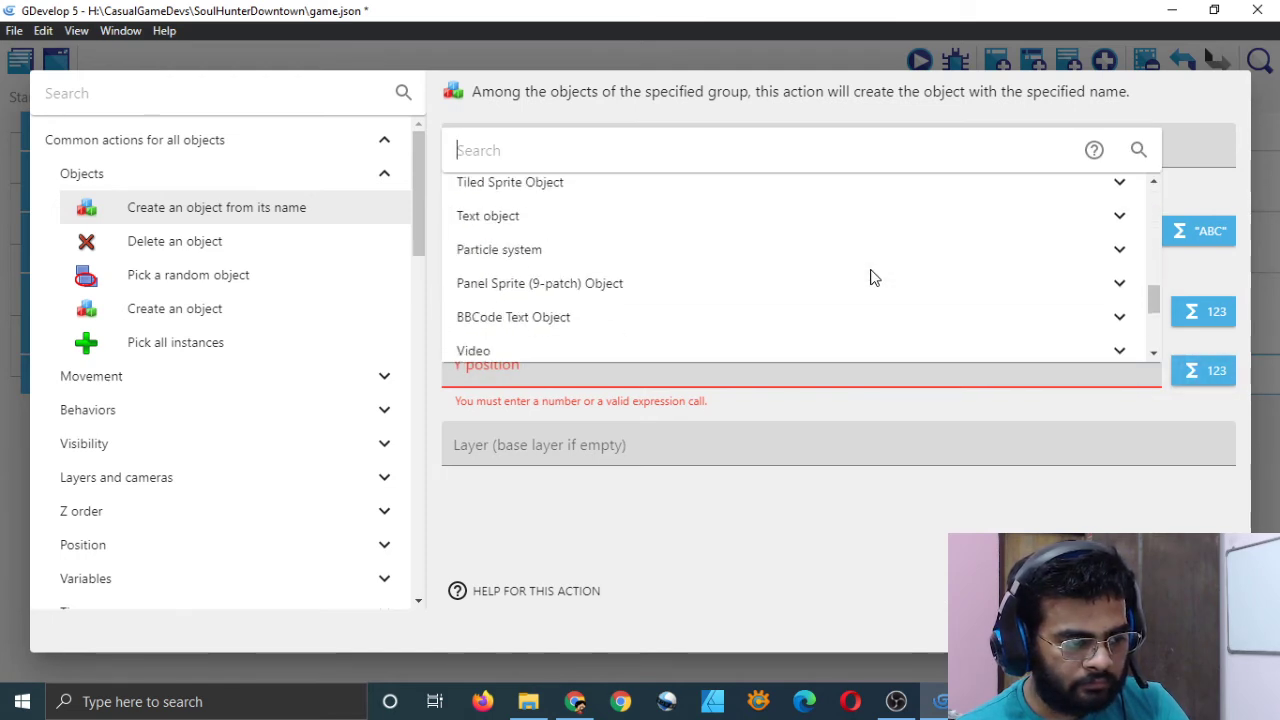
scroll(871, 277, up, 3)
scroll(871, 277, down, 4)
scroll(857, 274, up, 3)
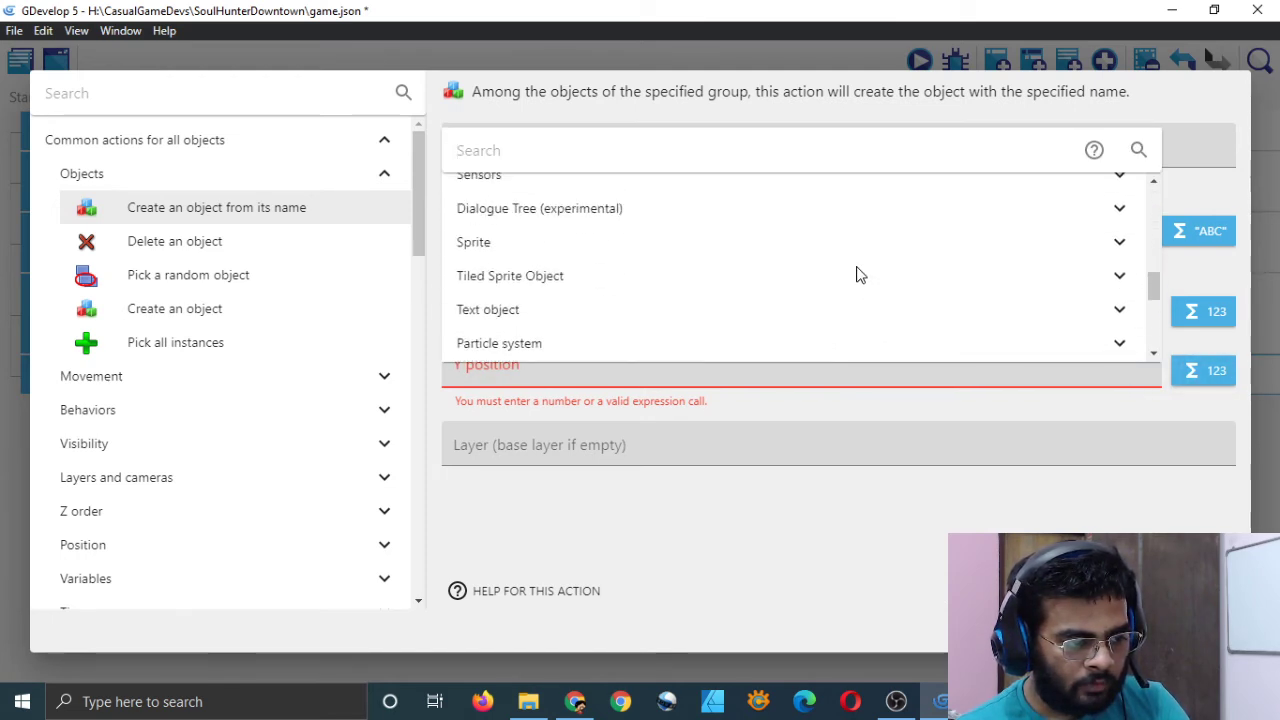
click(753, 272)
click(750, 253)
scroll(554, 292, down, 1)
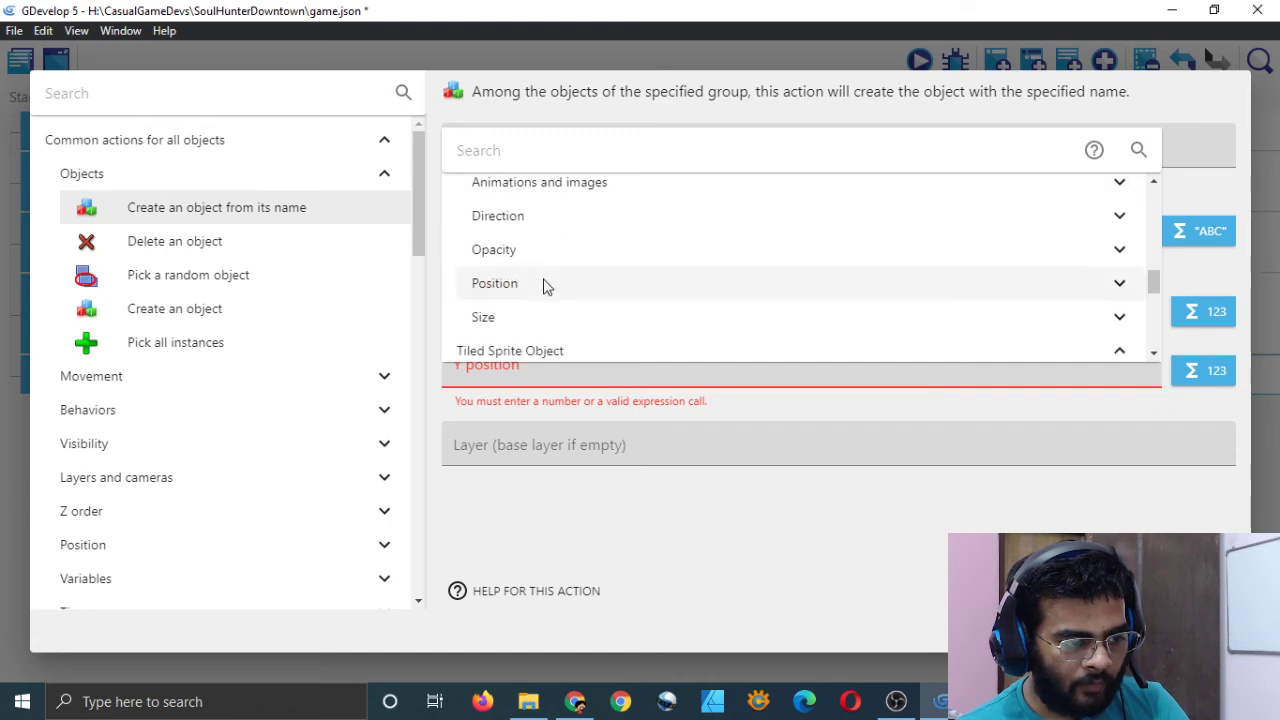
click(515, 286)
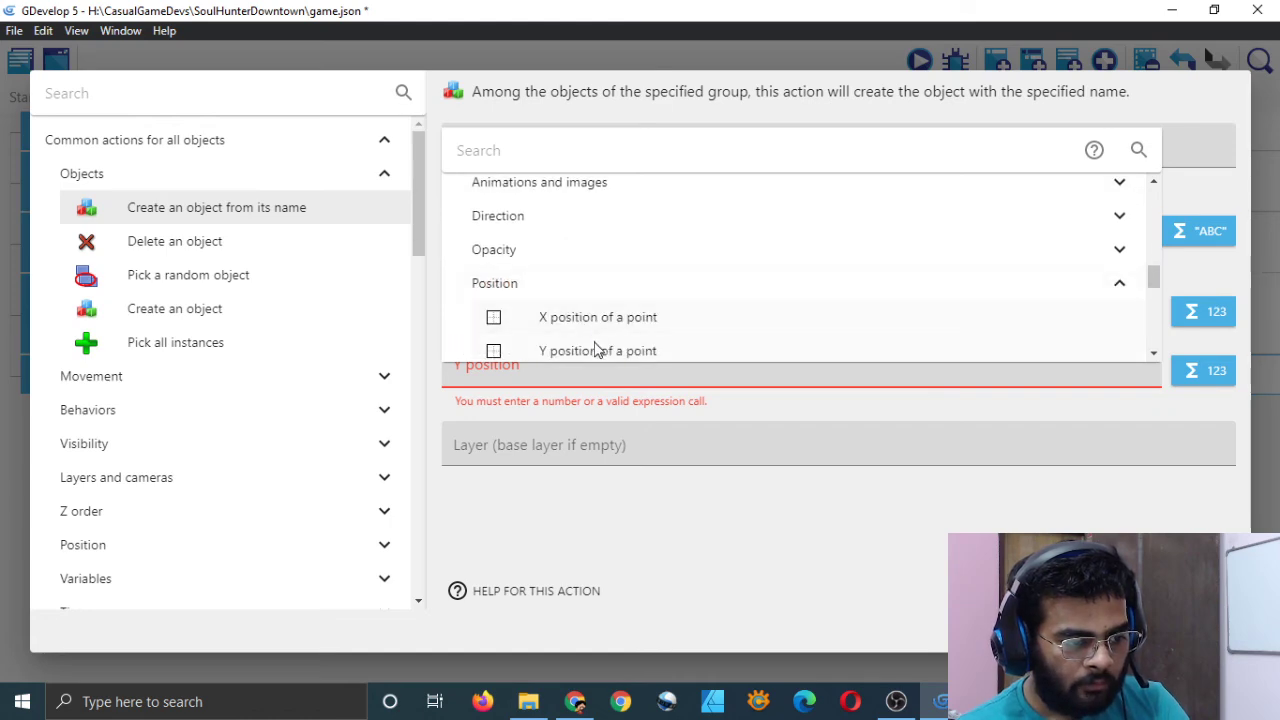
click(597, 350)
- Set the Y position expression's object to NinjaGirl and its point name to "Fire", and confirm the create-object action
click(417, 270)
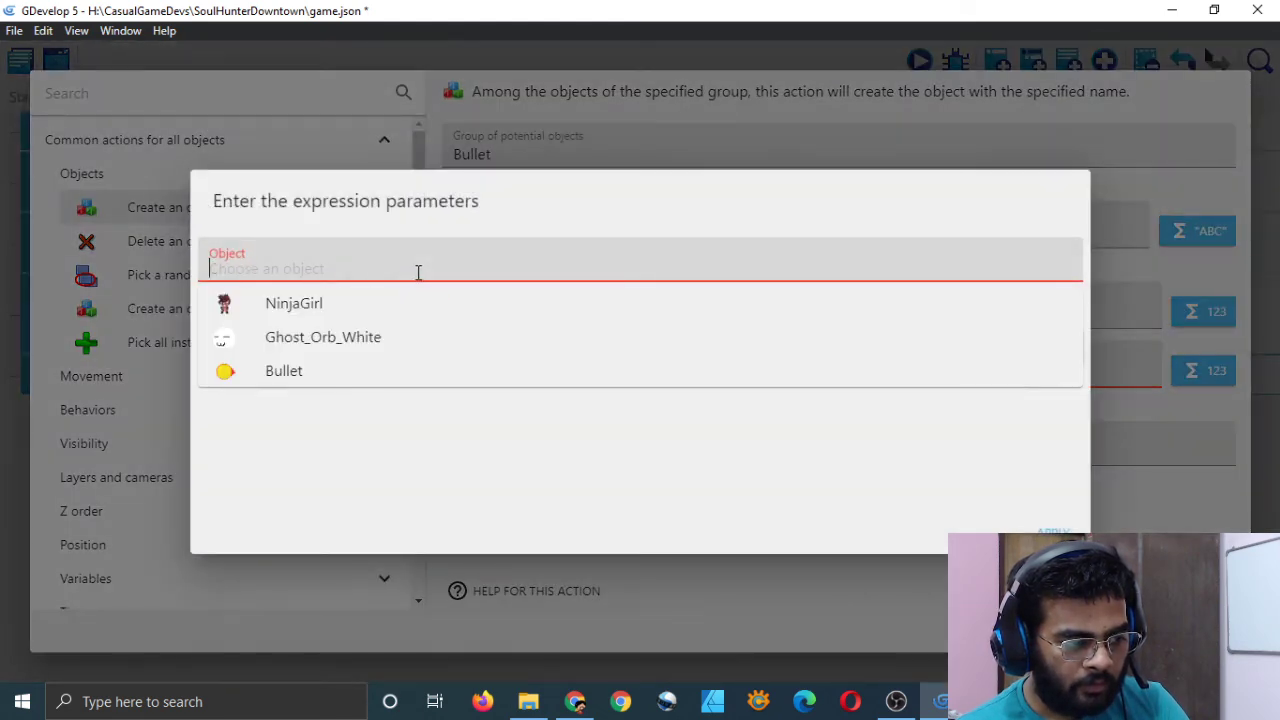
click(366, 307)
click(539, 338)
text(")
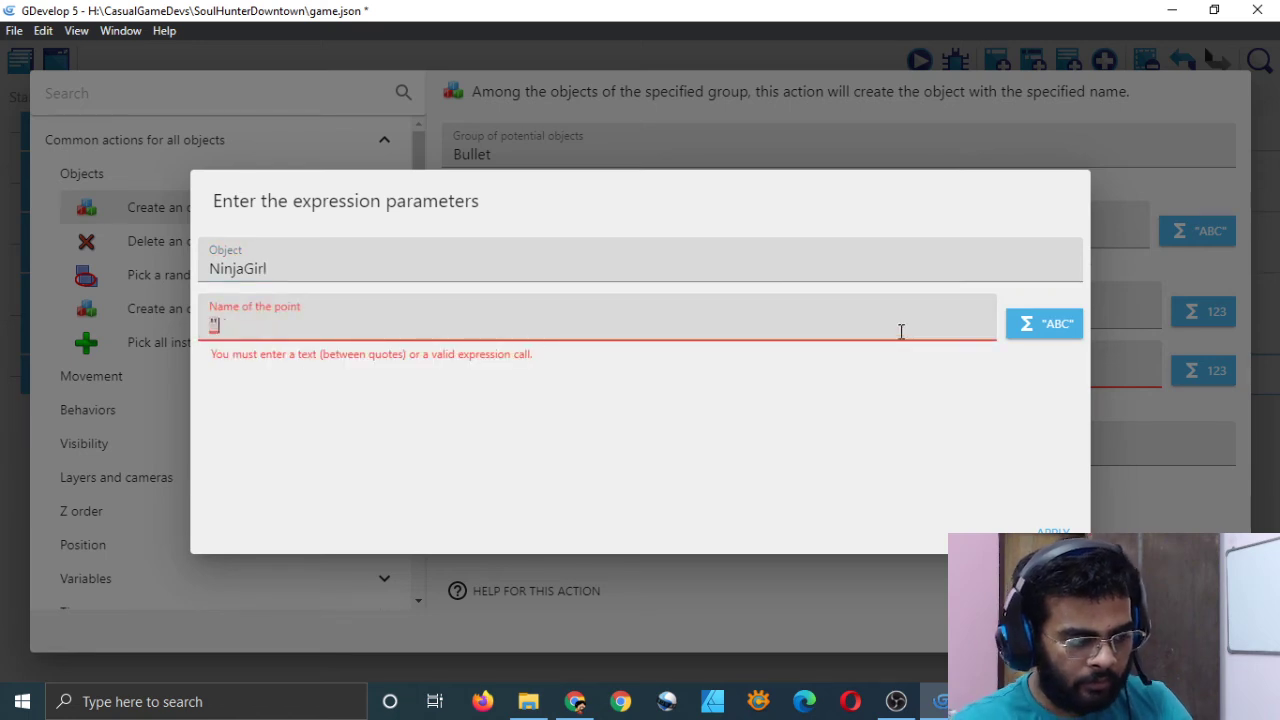
text(")
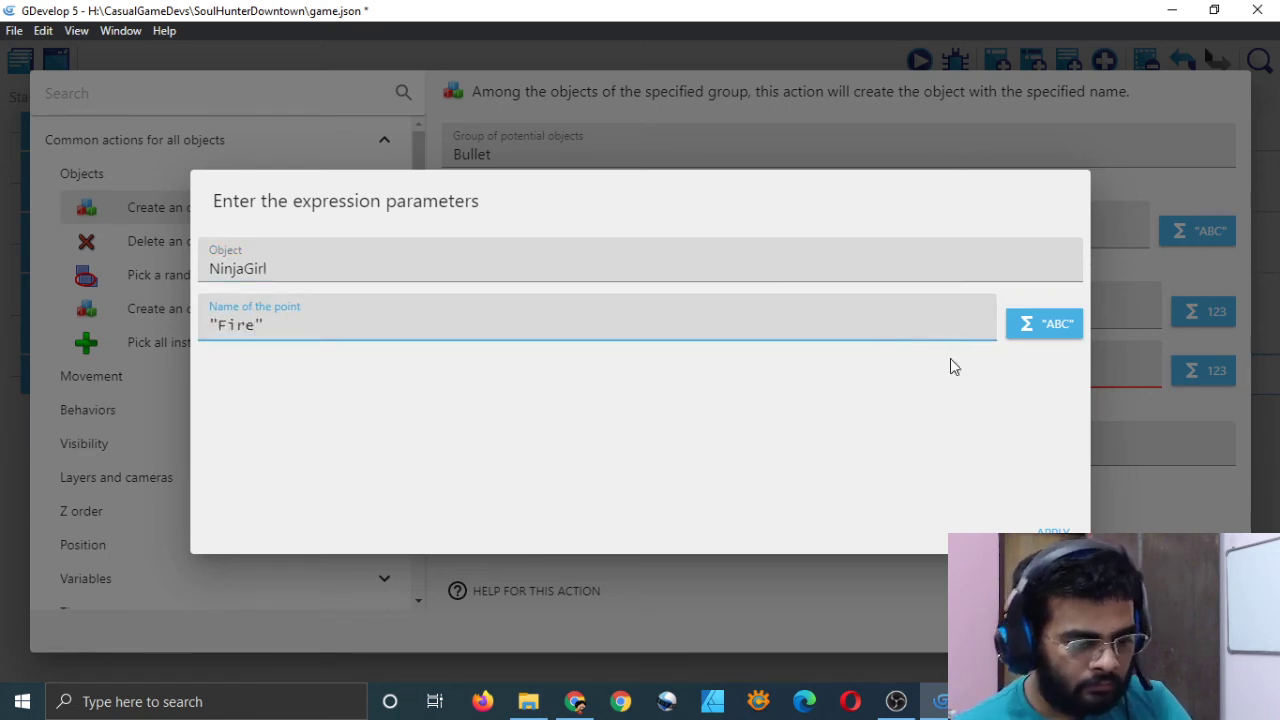
key(Return)
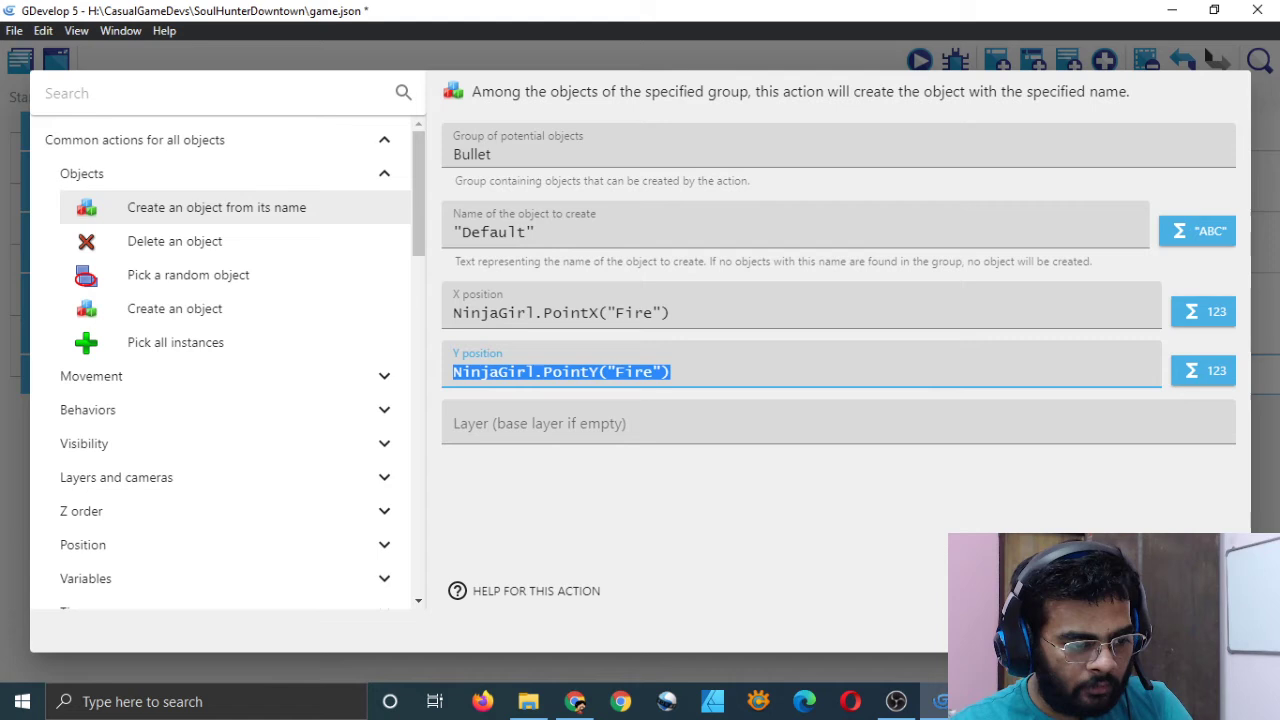
click(840, 482)
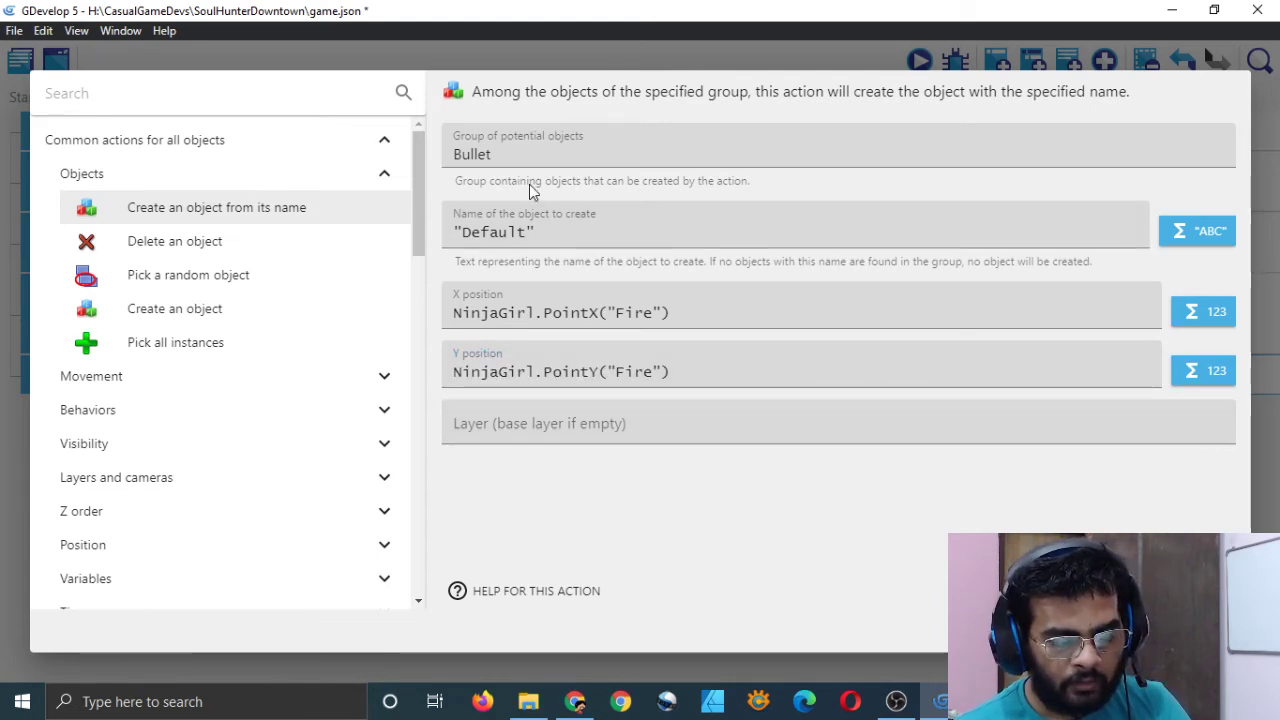
key(Return)
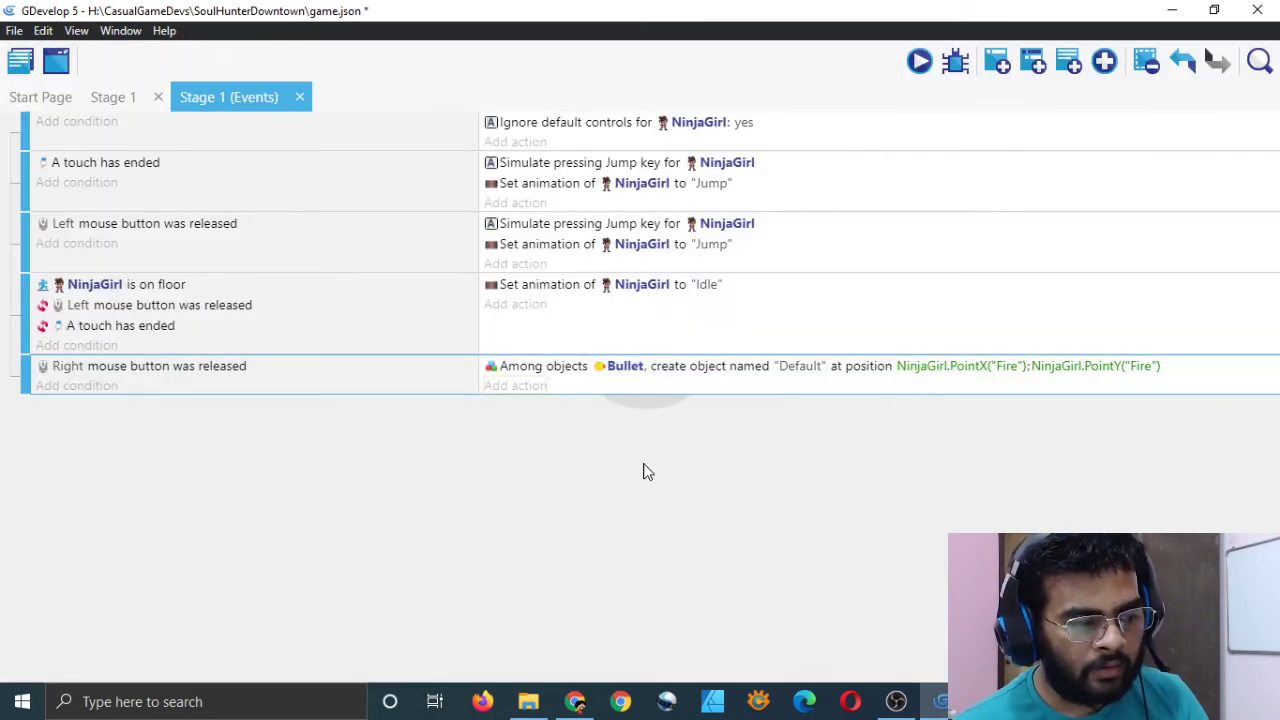
- In the Stage 1 scene, check NinjaGirl's animations and points and the Bullet object's animation name without changing them
click(118, 96)
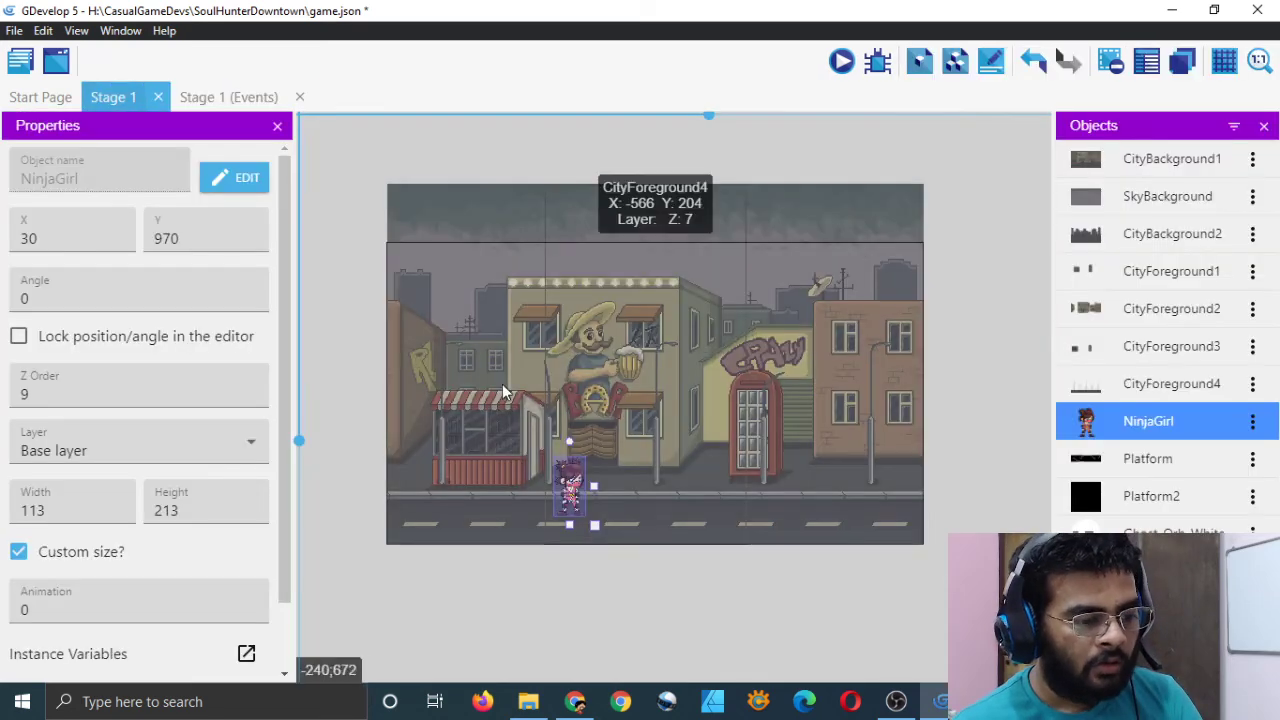
click(240, 178)
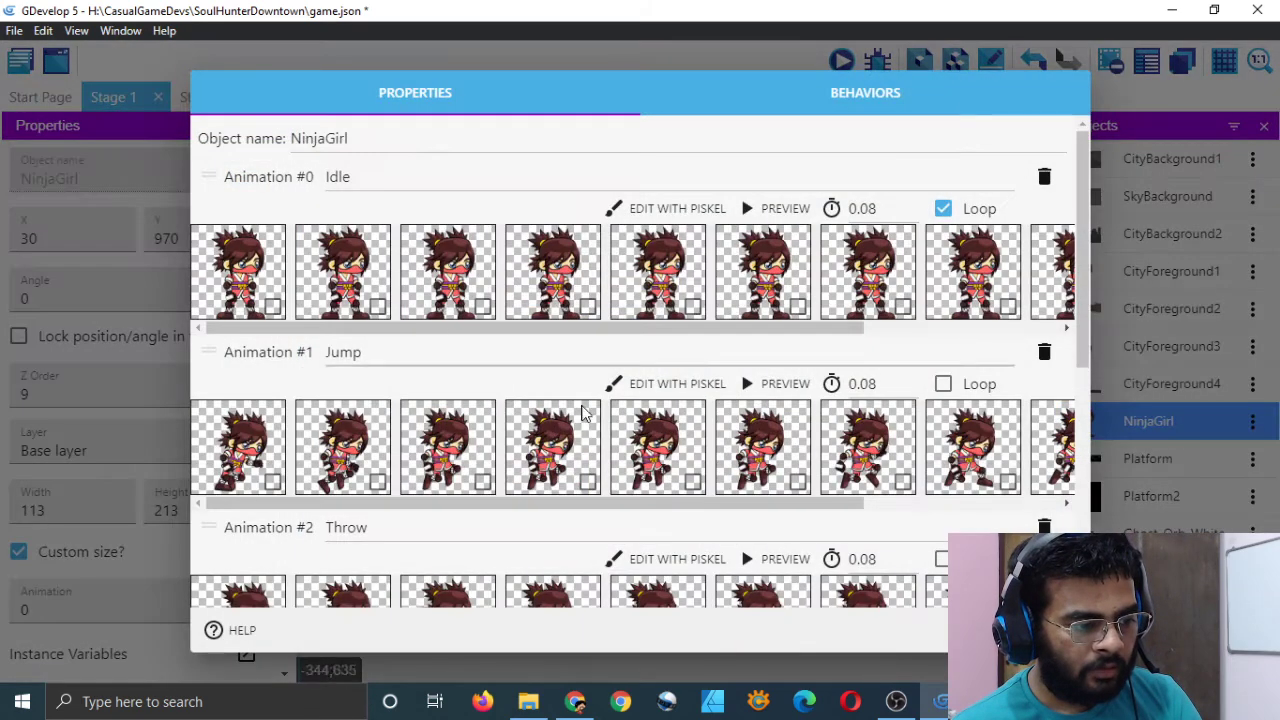
scroll(503, 449, down, 5)
click(345, 594)
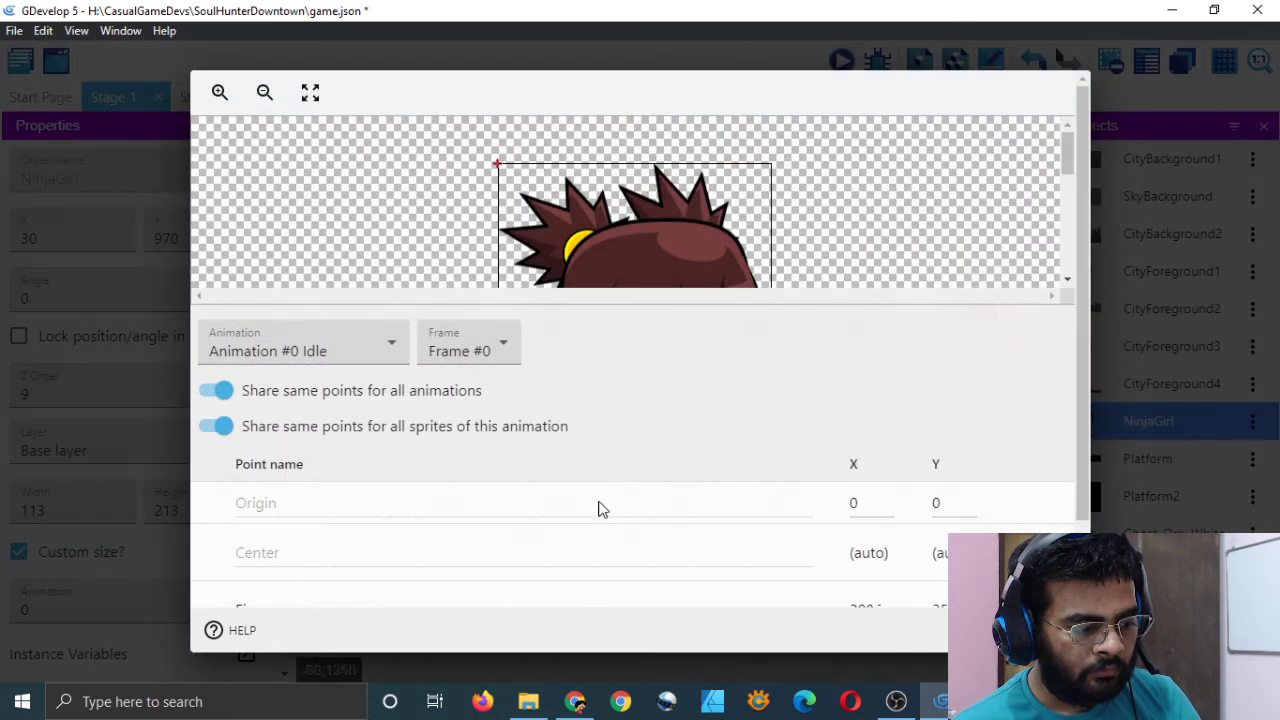
key(Escape)
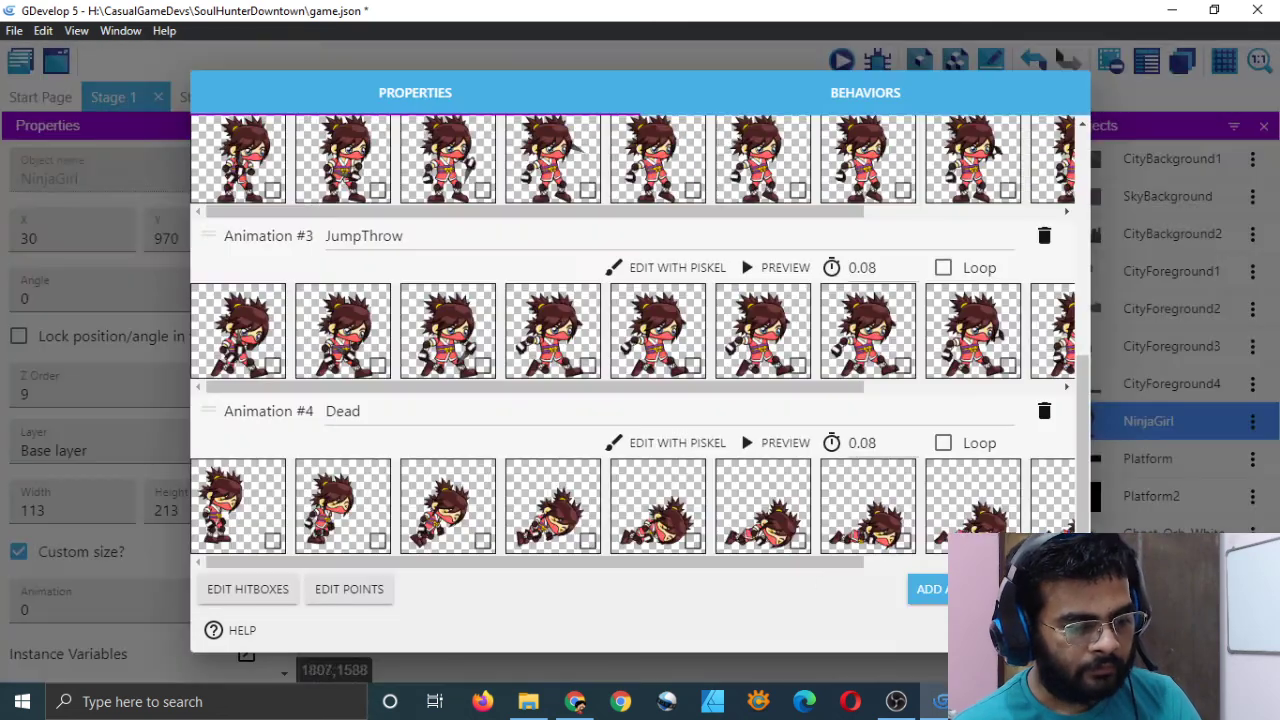
key(Escape)
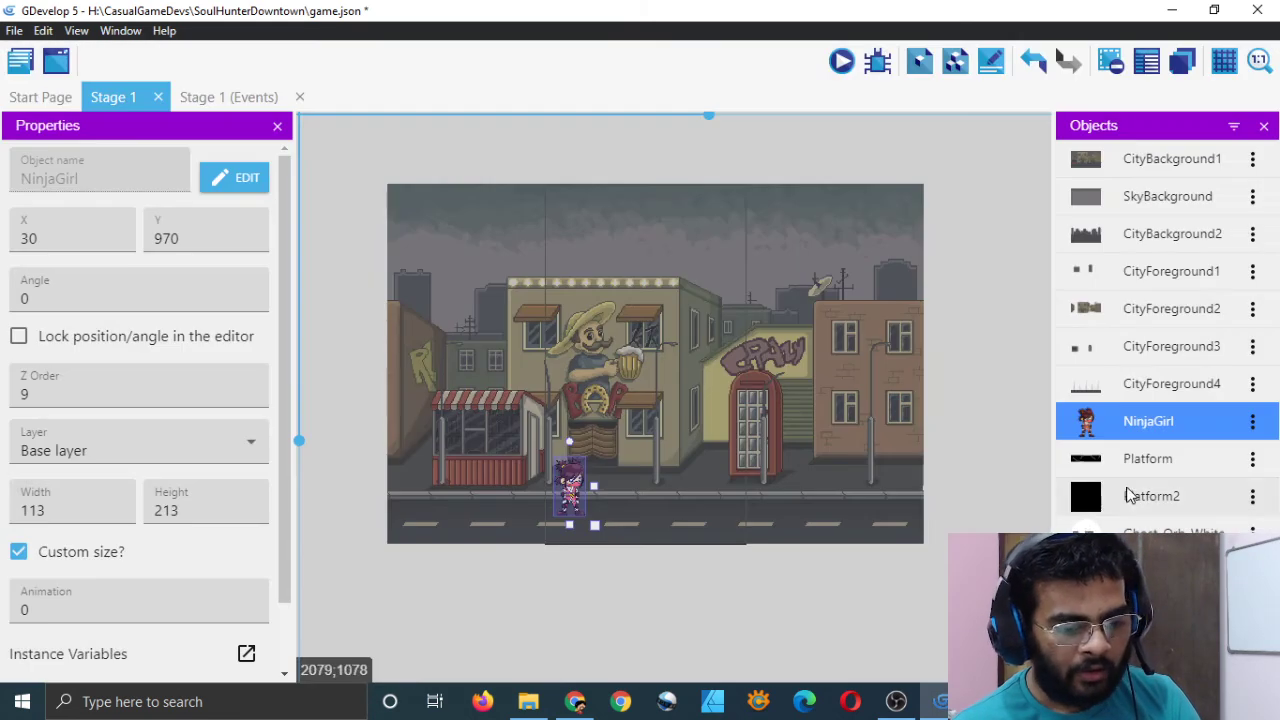
double_click(1150, 571)
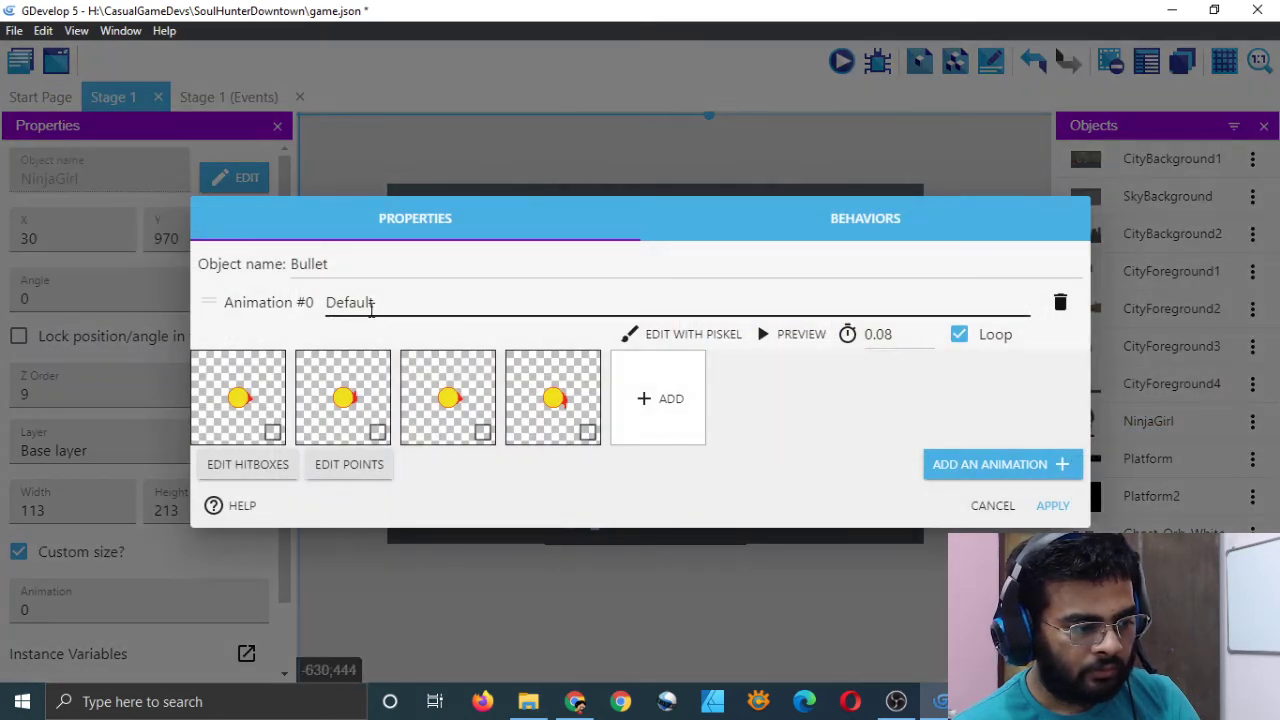
click(992, 506)
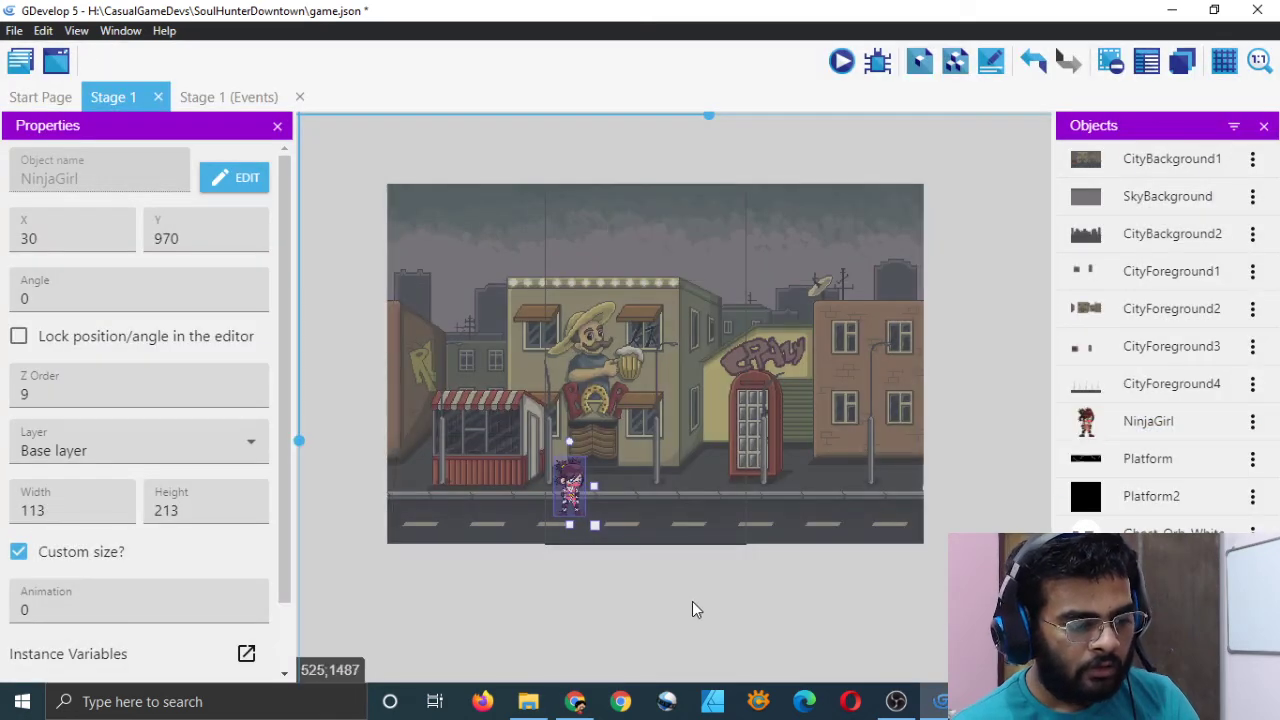
- Save the project and launch a preview of the Stage 1 scene
click(692, 601)
key(ctrl+s)
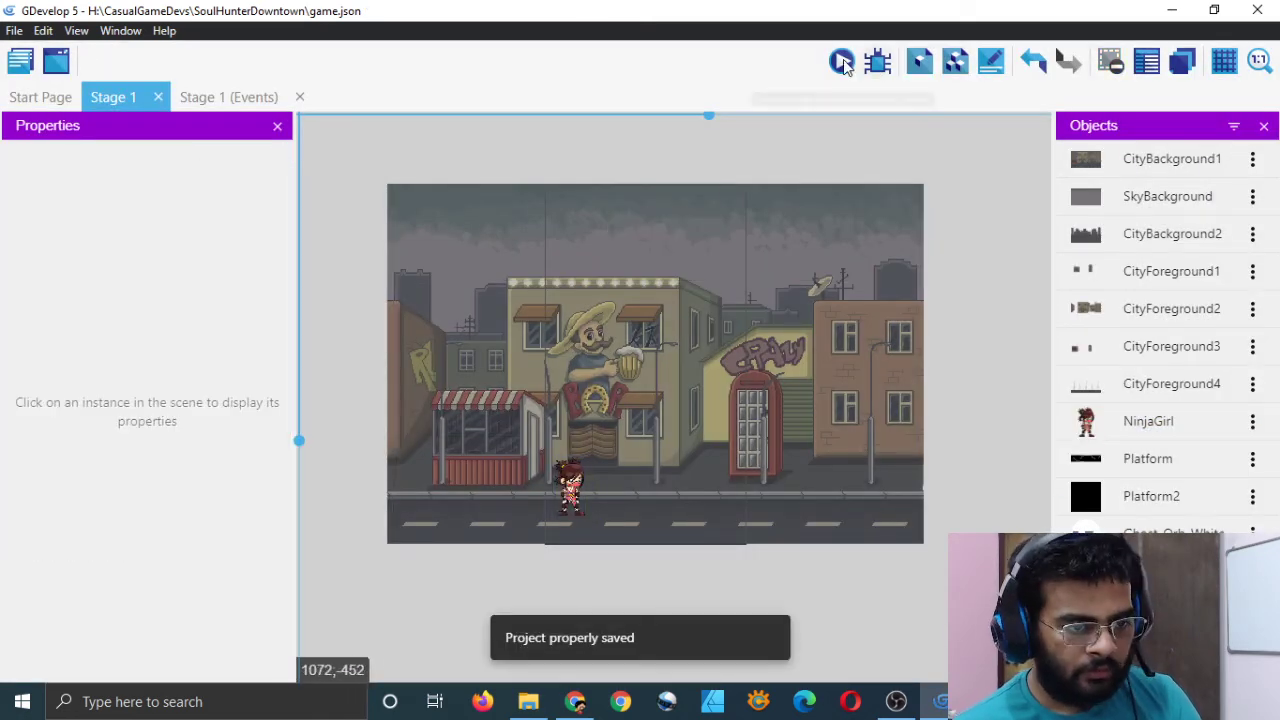
click(841, 62)
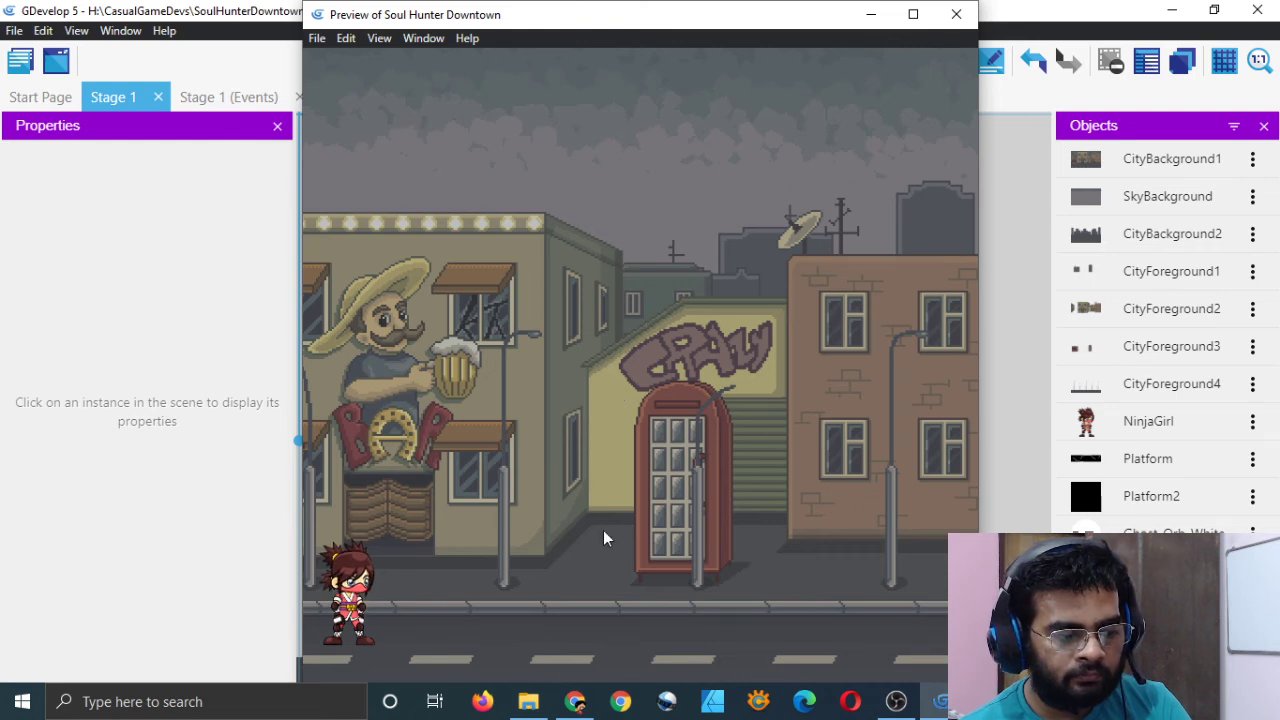
- Test NinjaGirl's jump repeatedly in the preview, narrow the preview window, and close it
key(space)
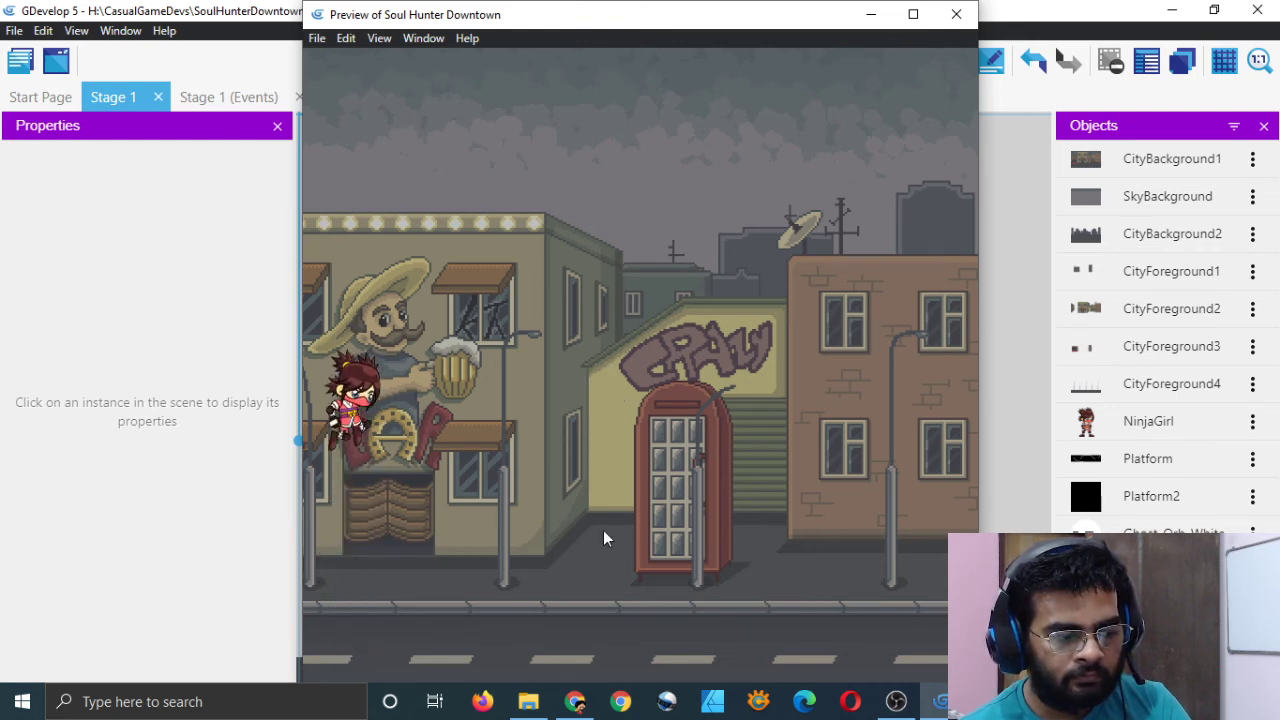
key(space)
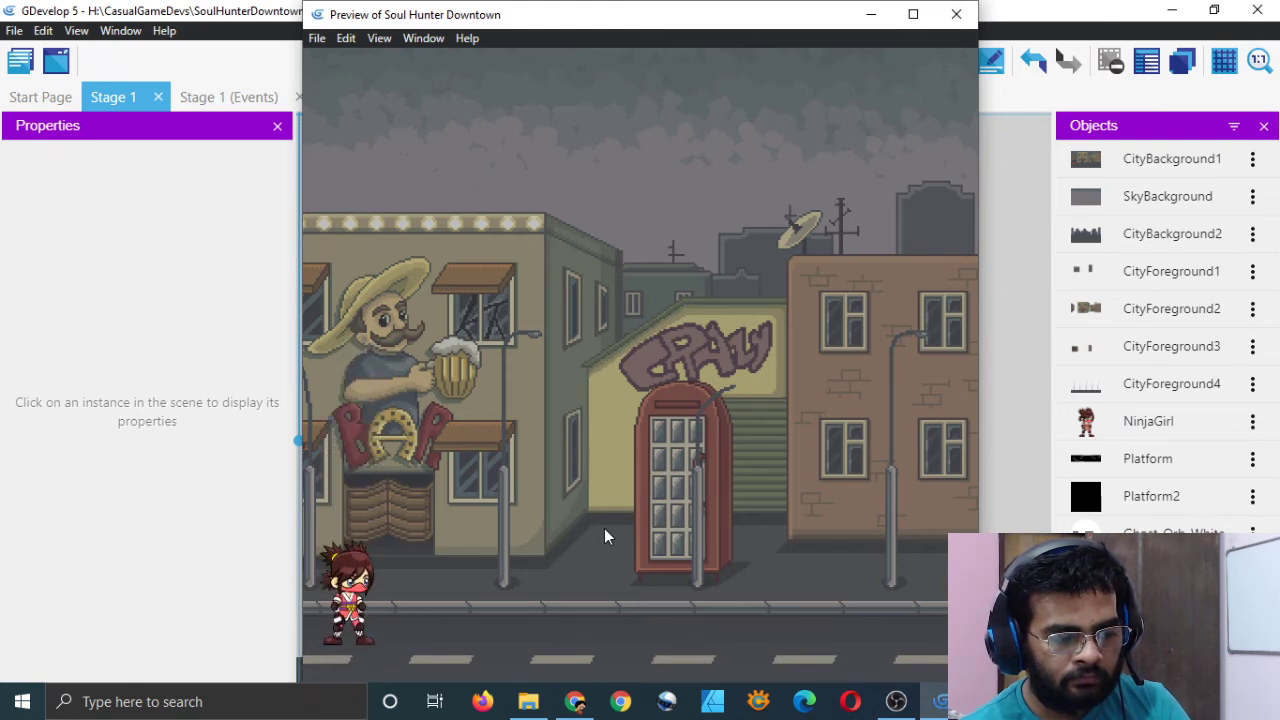
key(space)
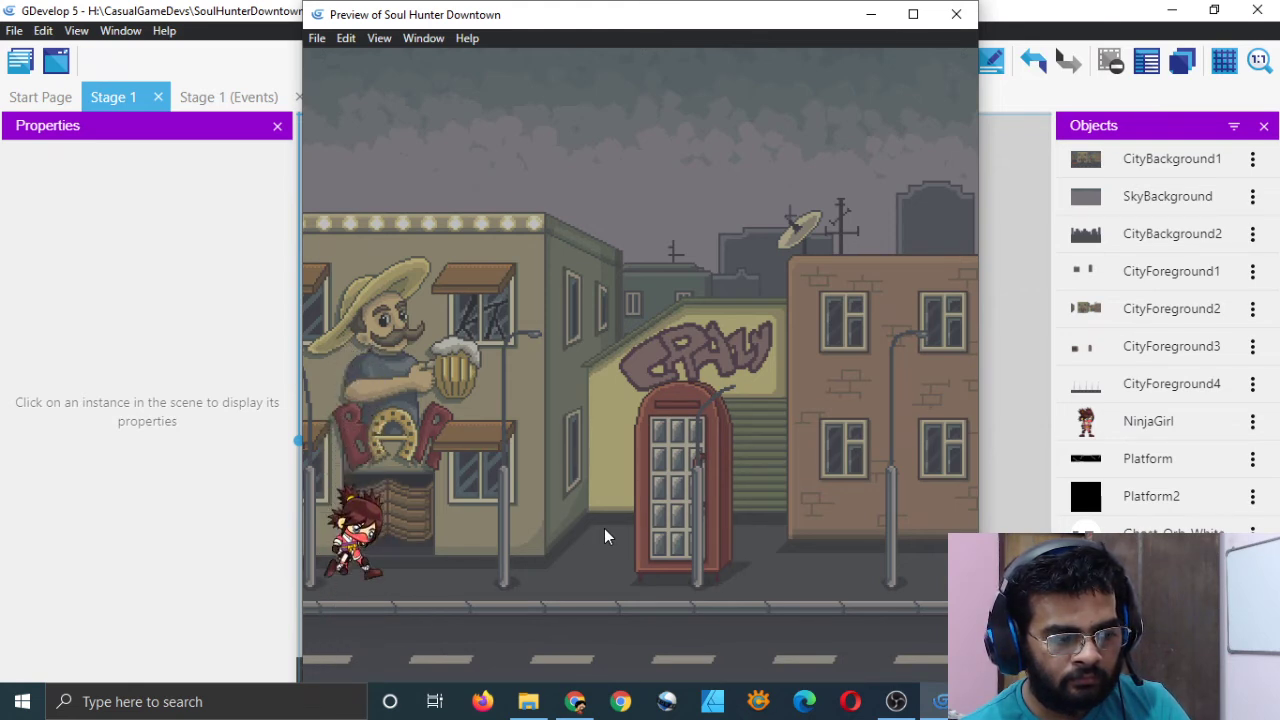
key(space)
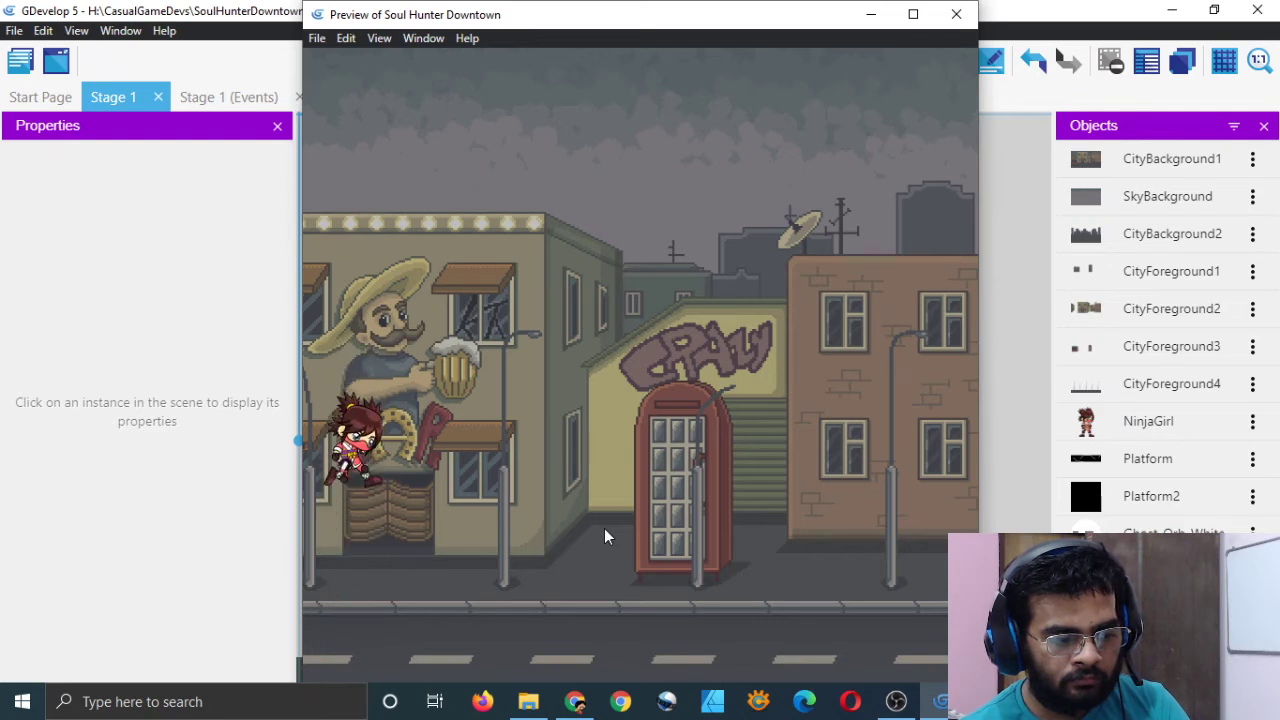
key(space)
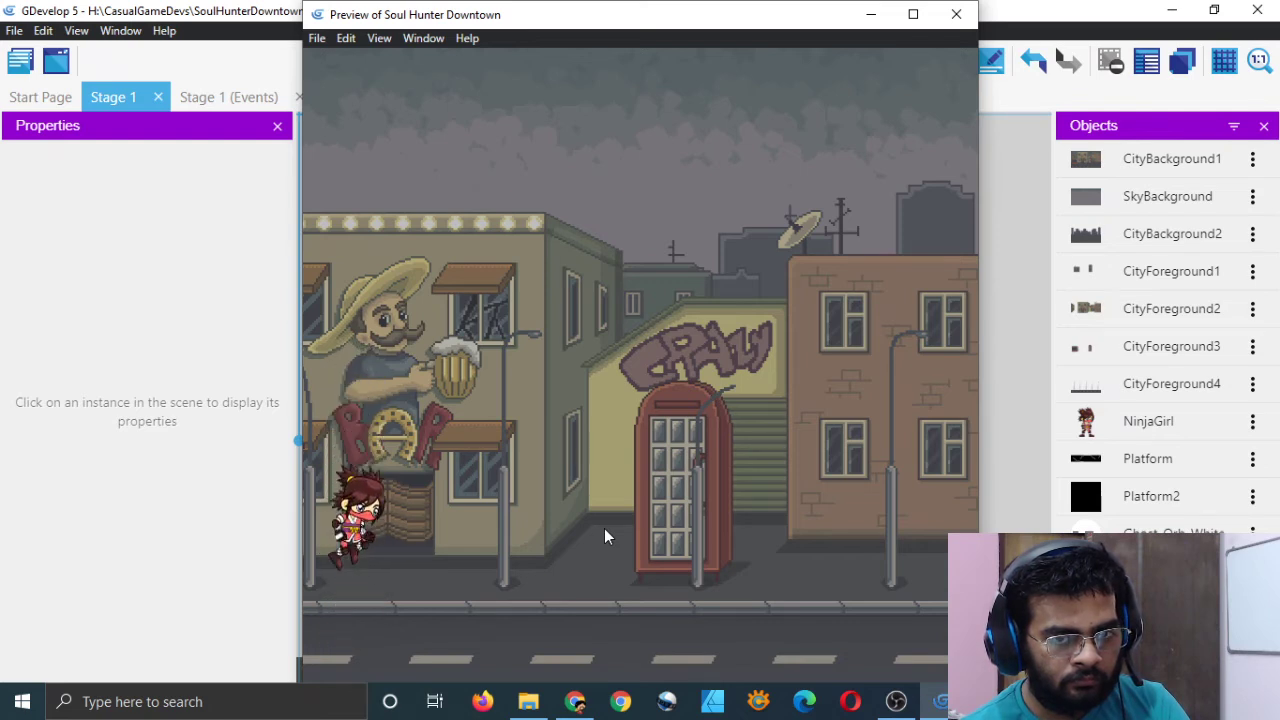
key(space)
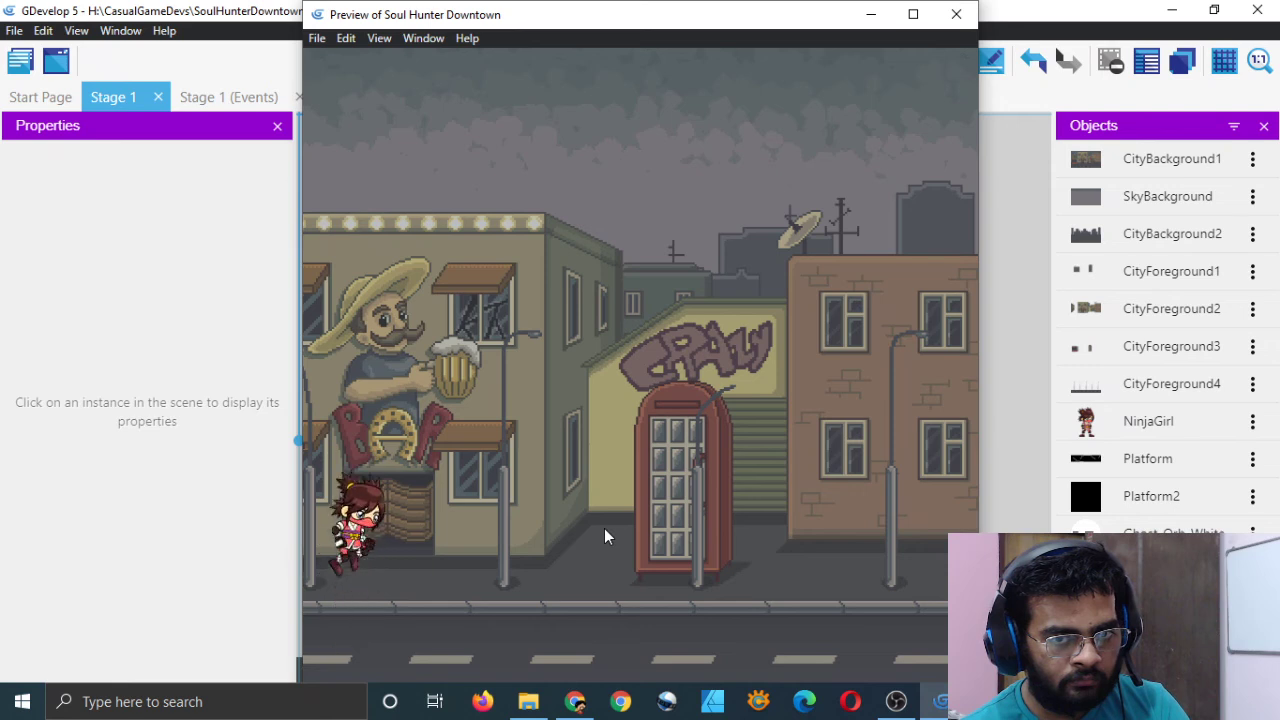
key(space)
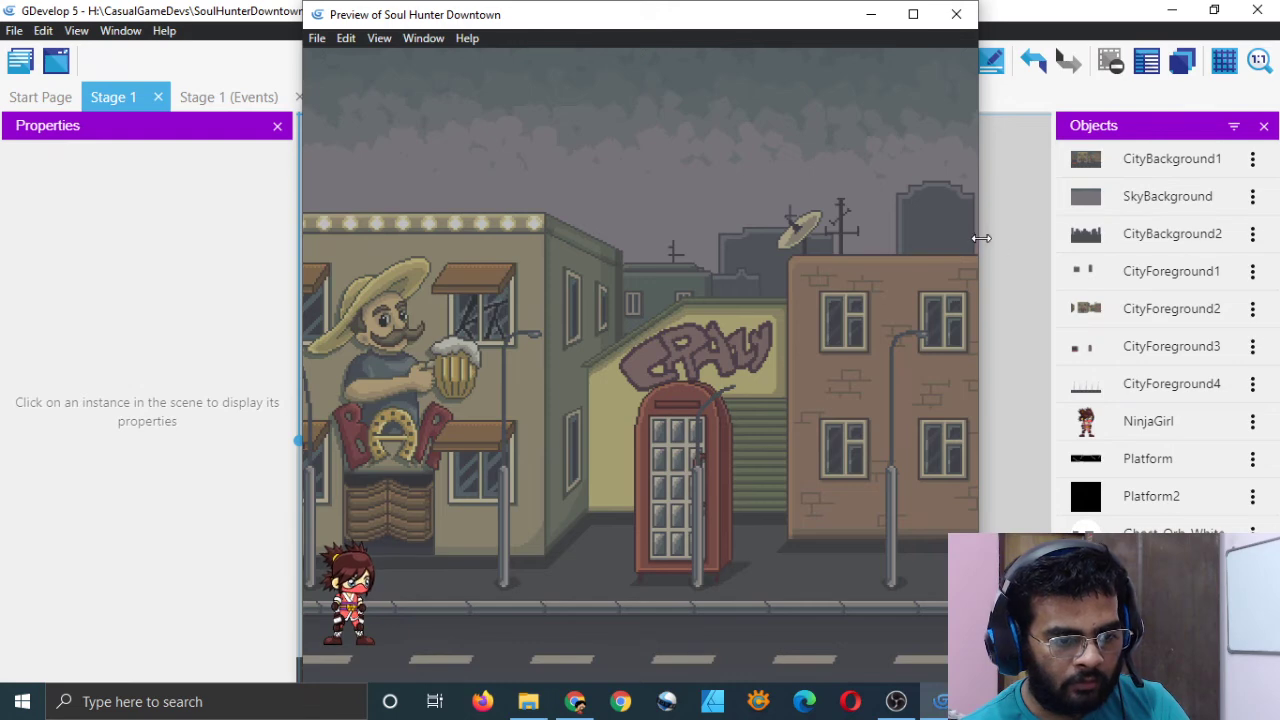
drag(978, 236, 830, 190)
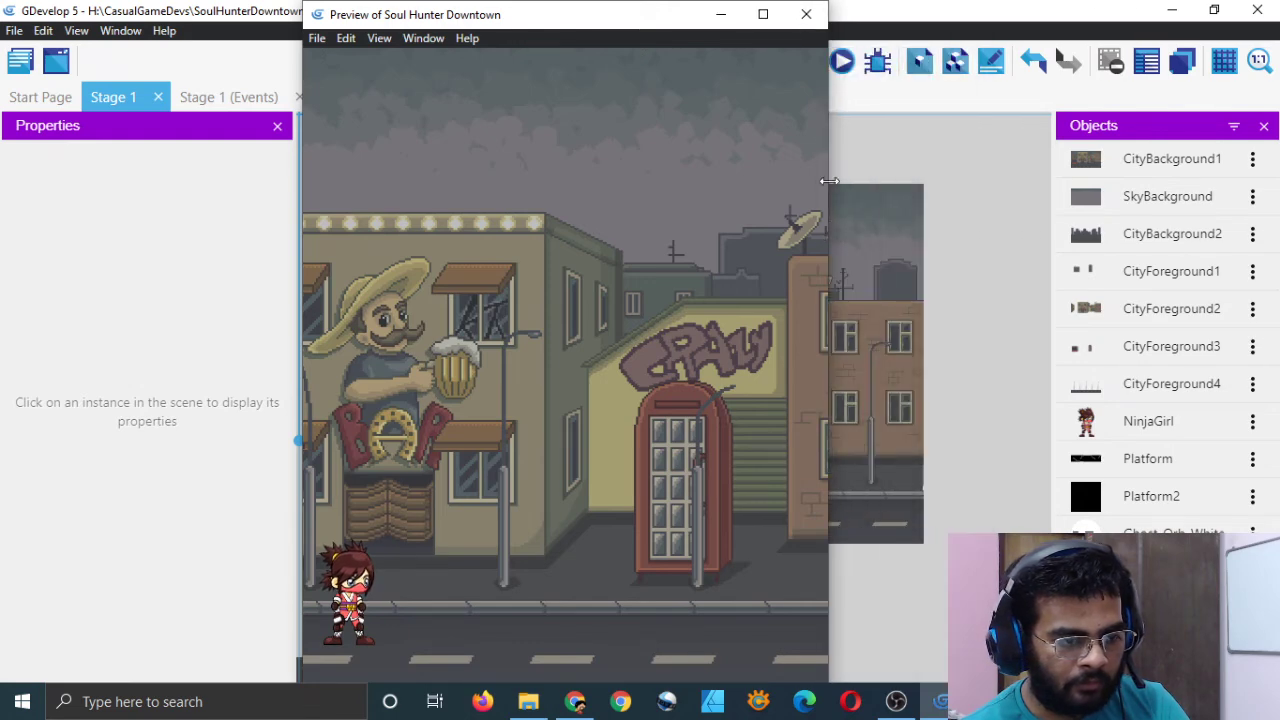
click(806, 14)
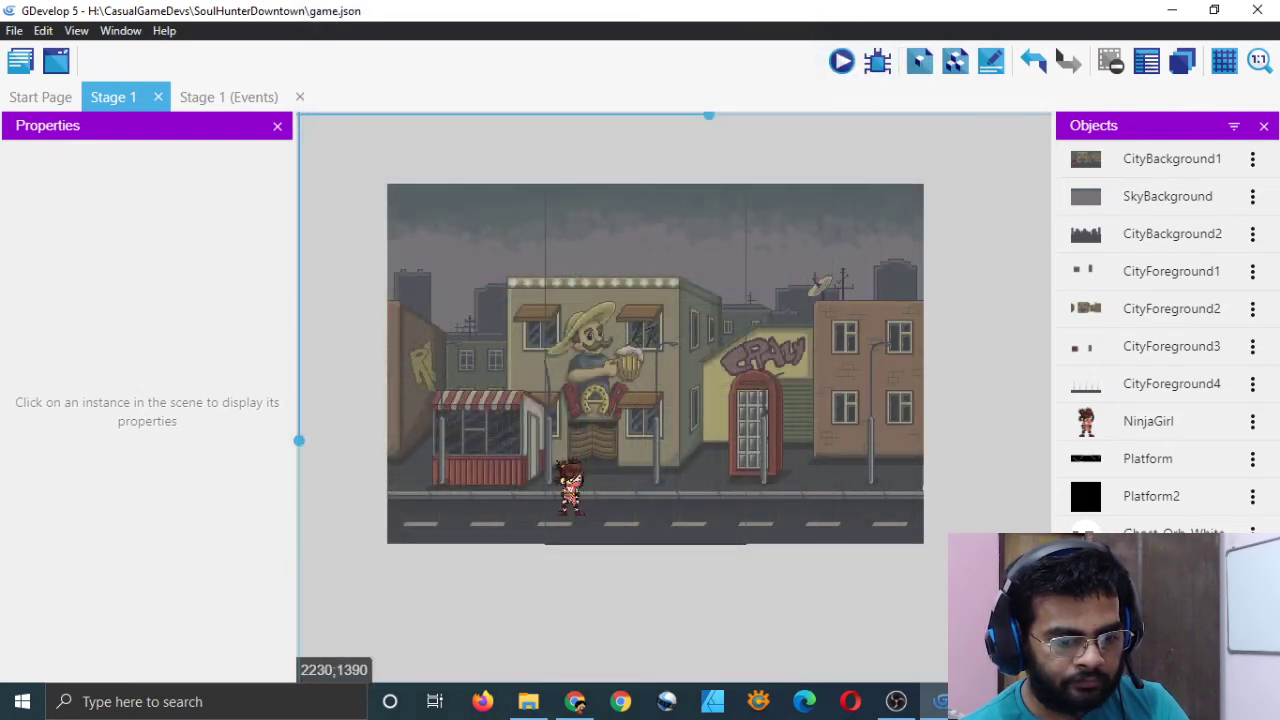
- Check the Bullet object's animation name and frames, leaving its properties unchanged
double_click(1170, 573)
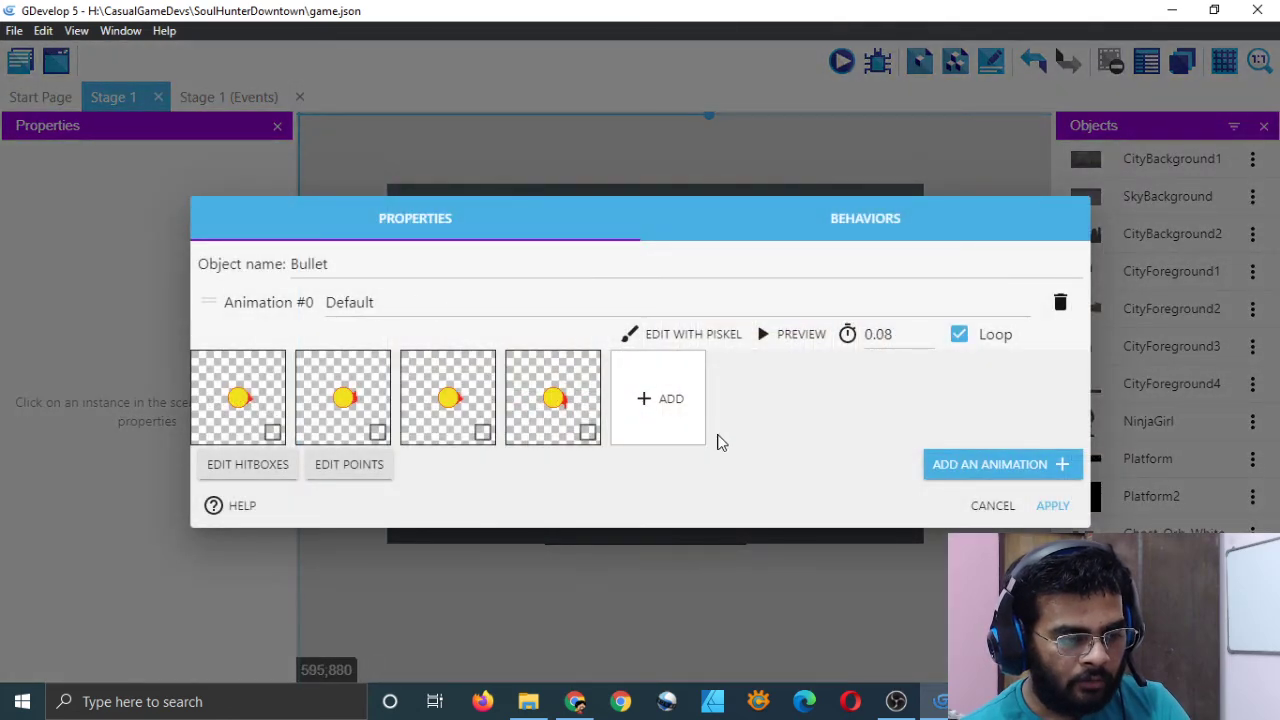
click(992, 508)
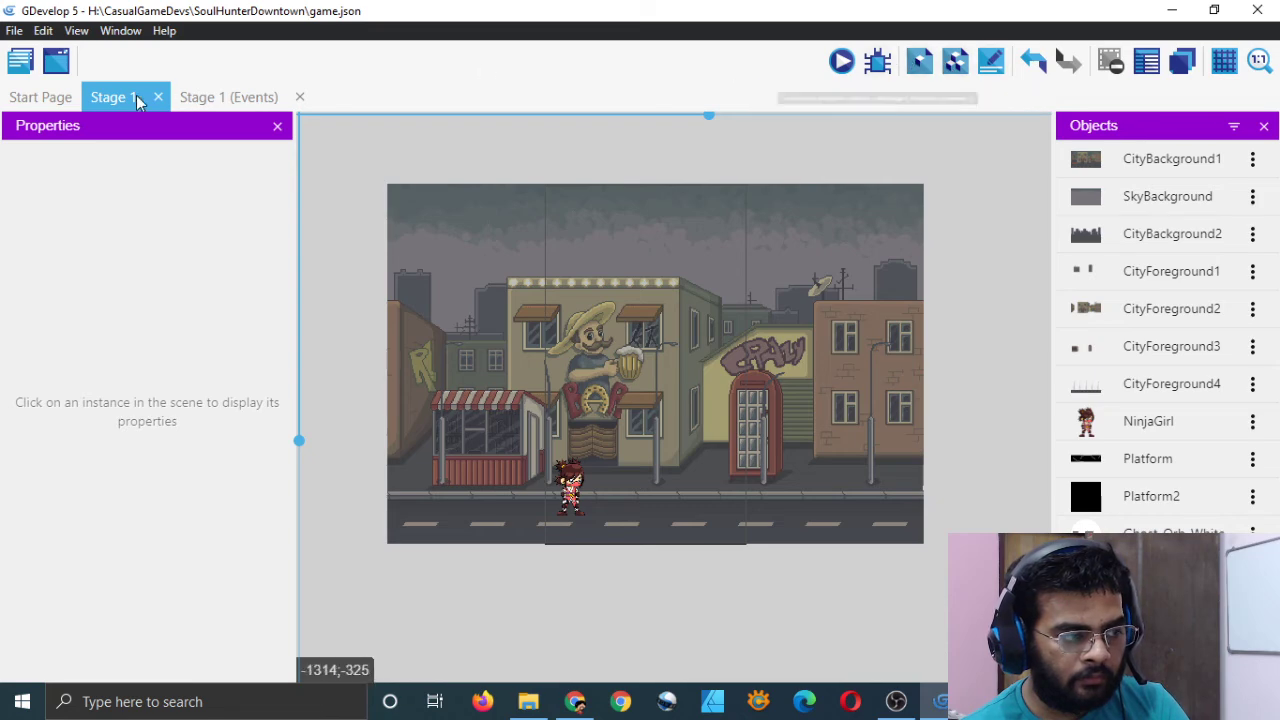
click(19, 63)
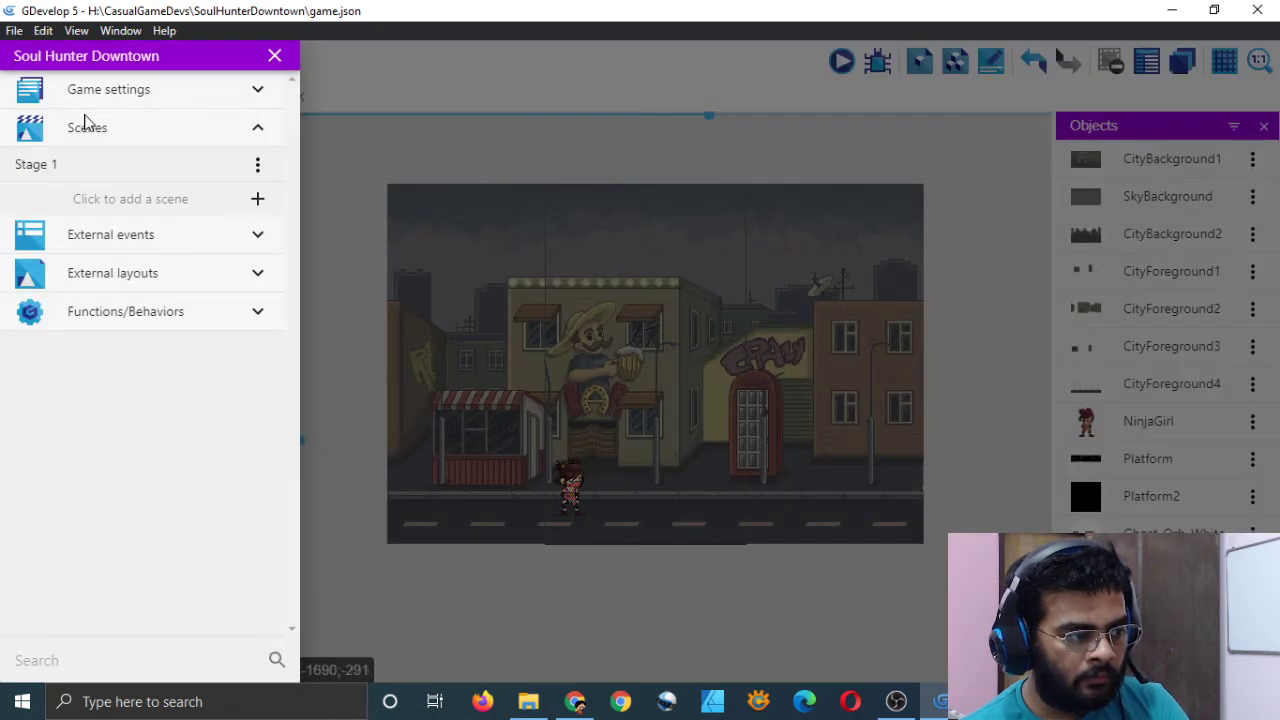
click(258, 166)
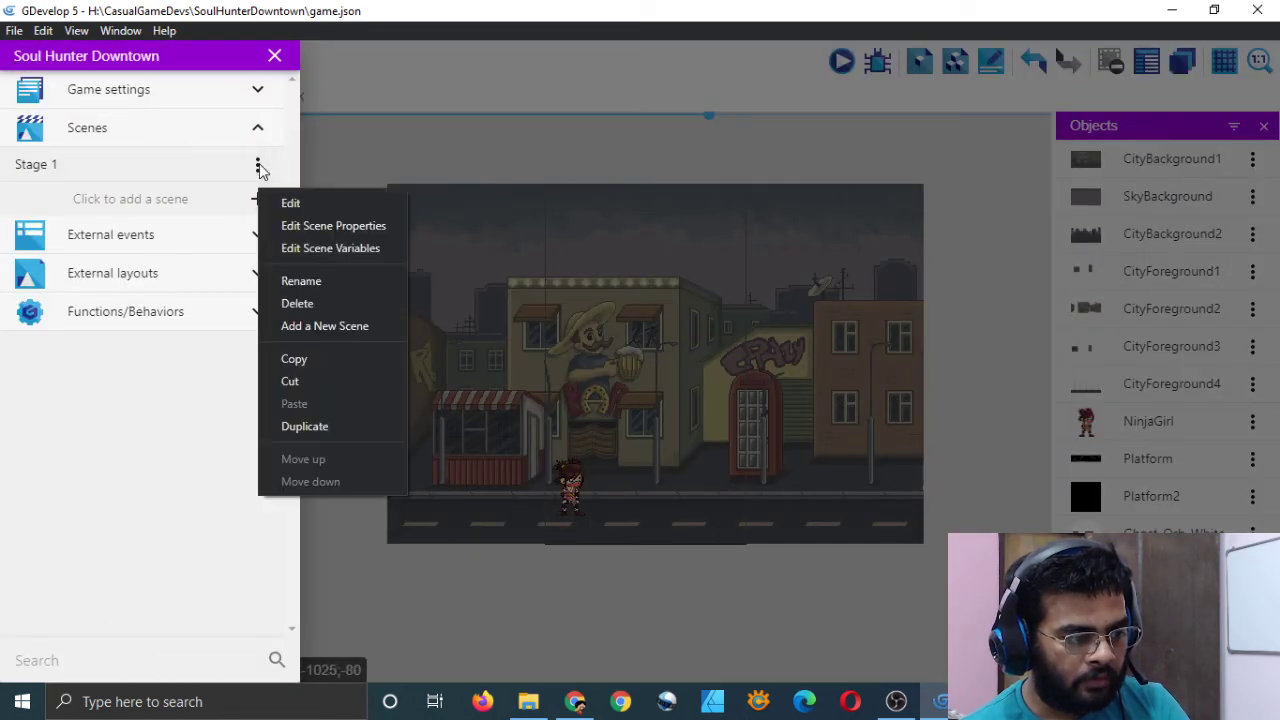
click(258, 166)
click(258, 166)
click(258, 166)
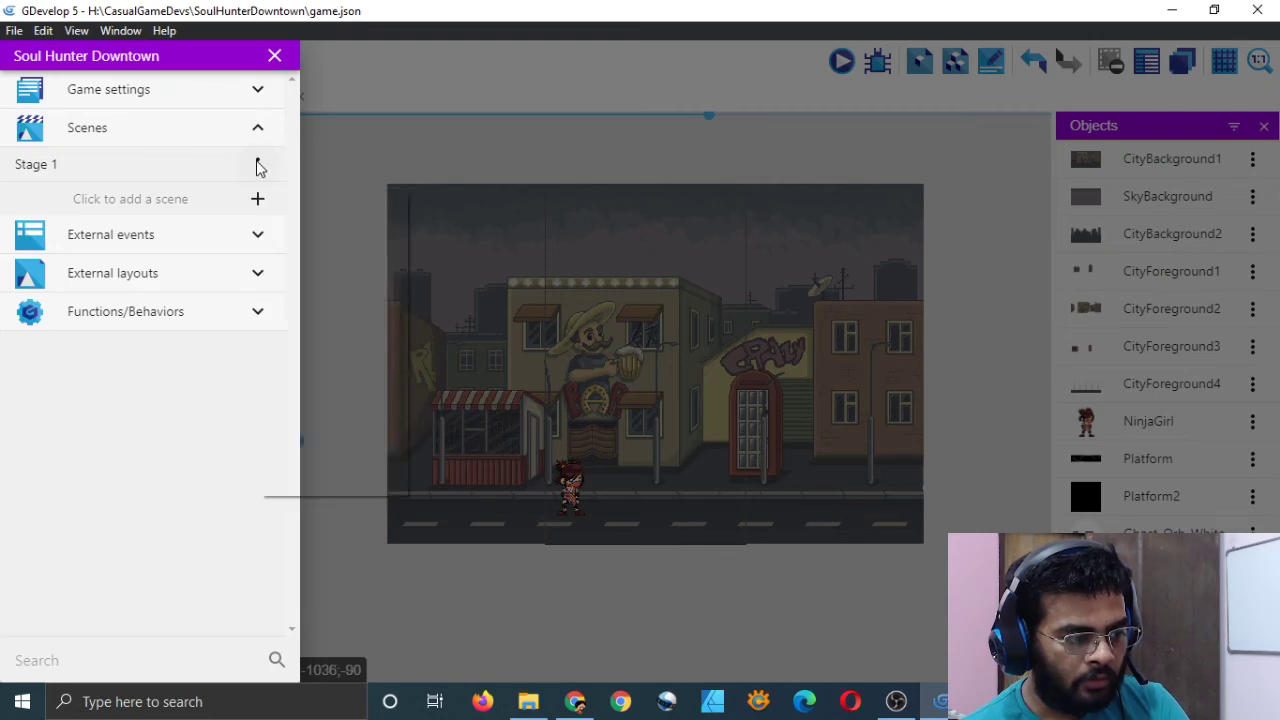
click(258, 166)
click(290, 203)
- In the Stage 1 events, inspect the layer setting of the Bullet creation action and leave without changing it
click(225, 97)
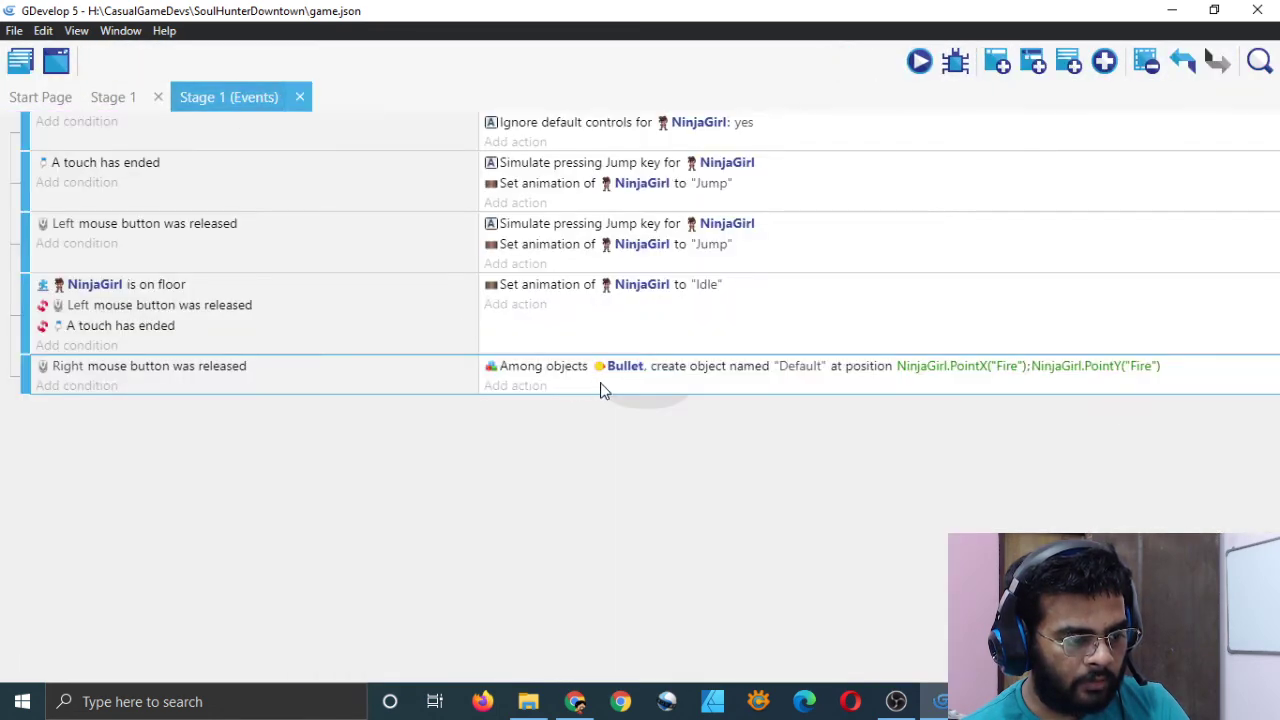
click(552, 368)
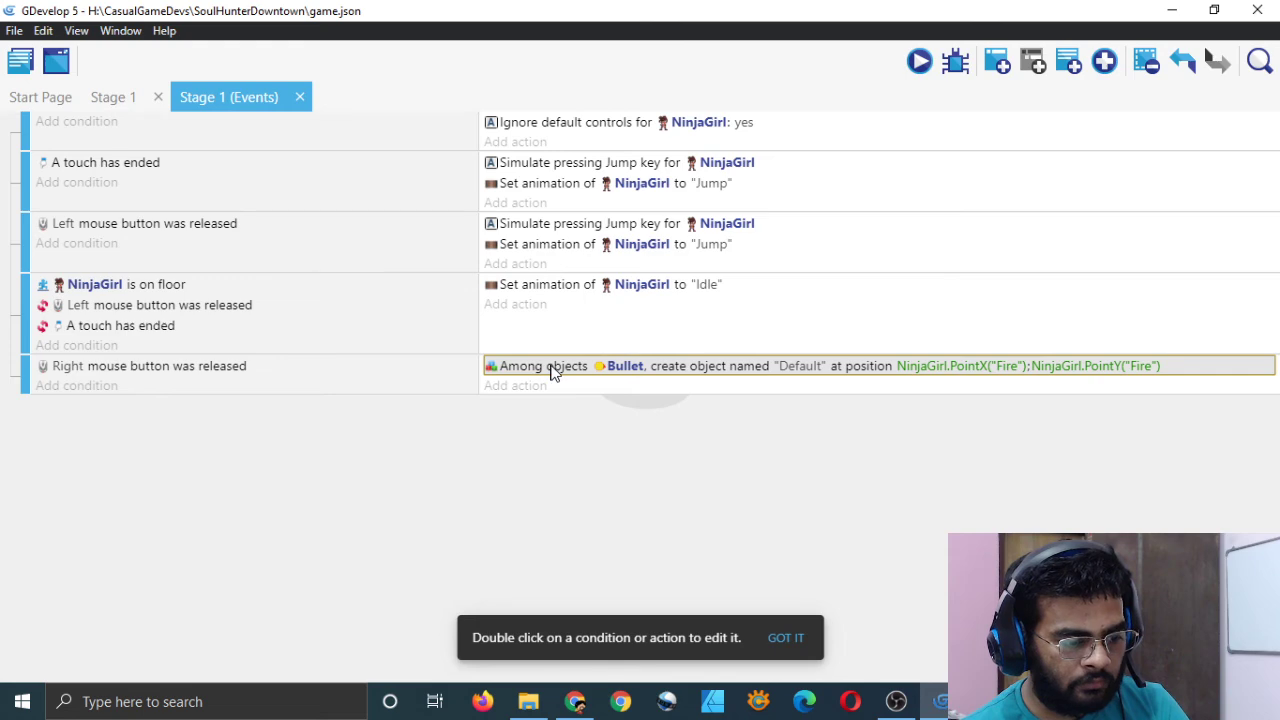
double_click(552, 368)
click(634, 432)
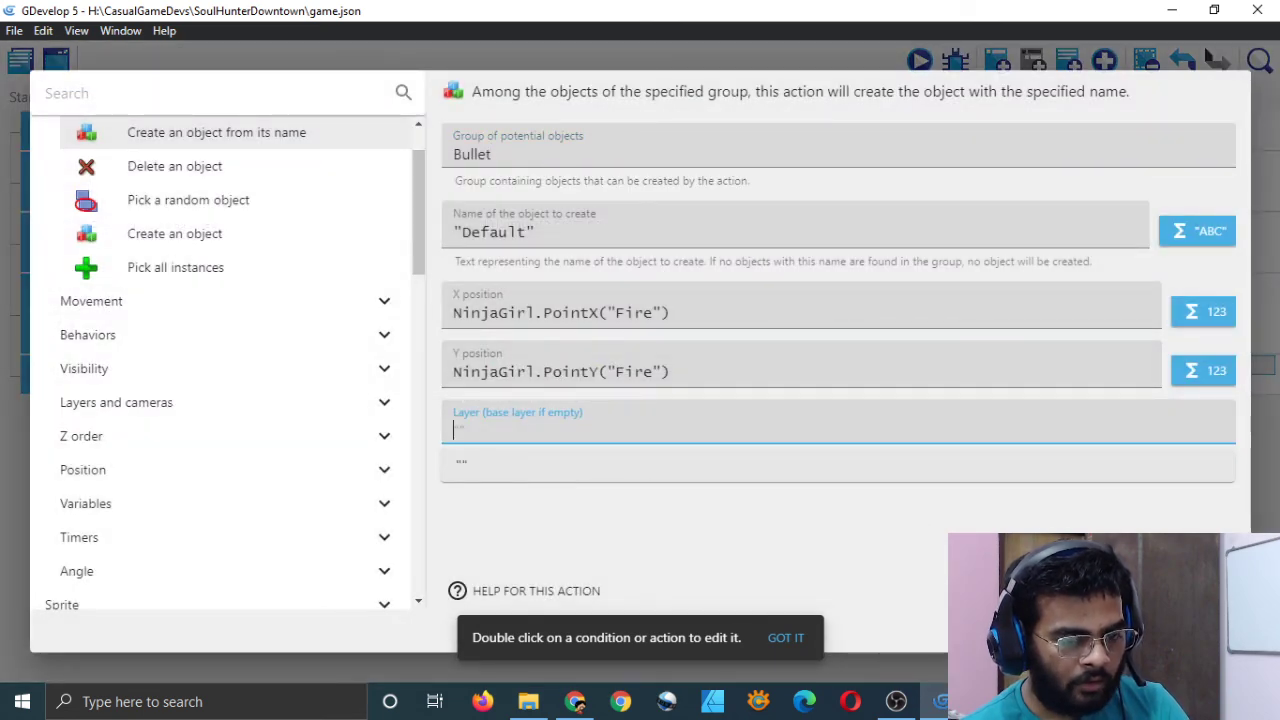
key(Escape)
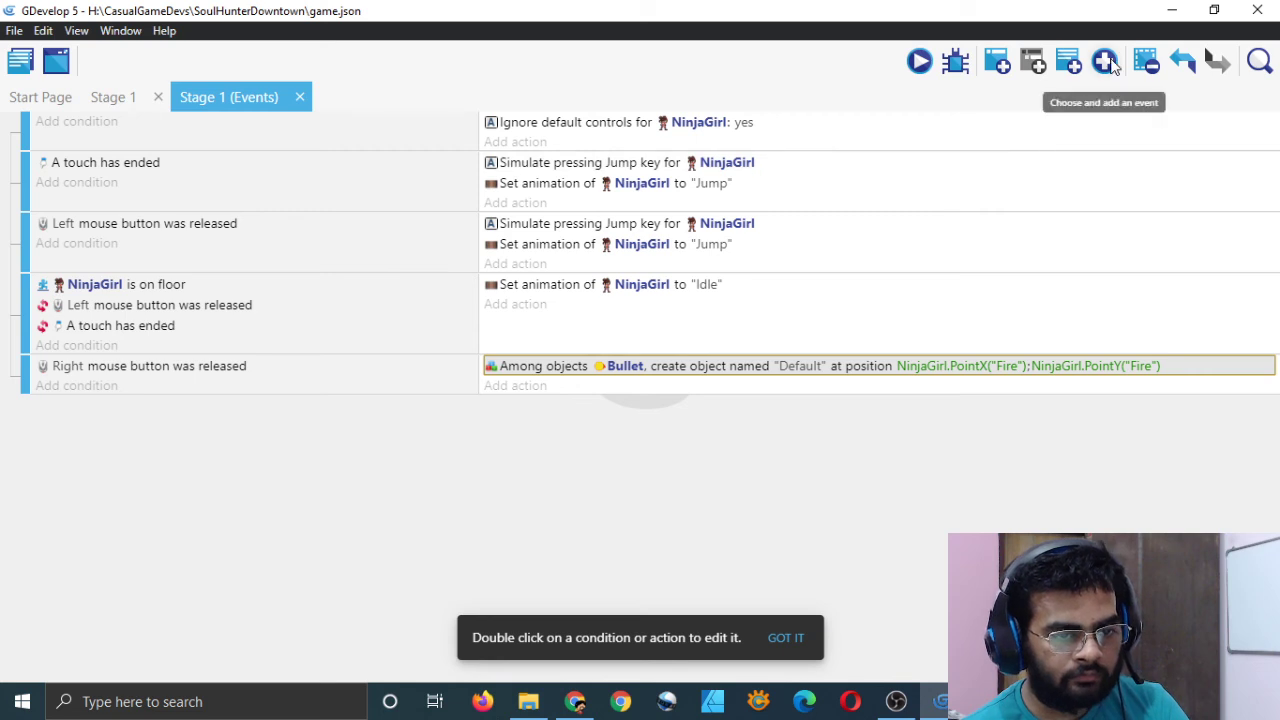
- Add a new layer named "Spawn Layer" to the Stage 1 scene
click(100, 99)
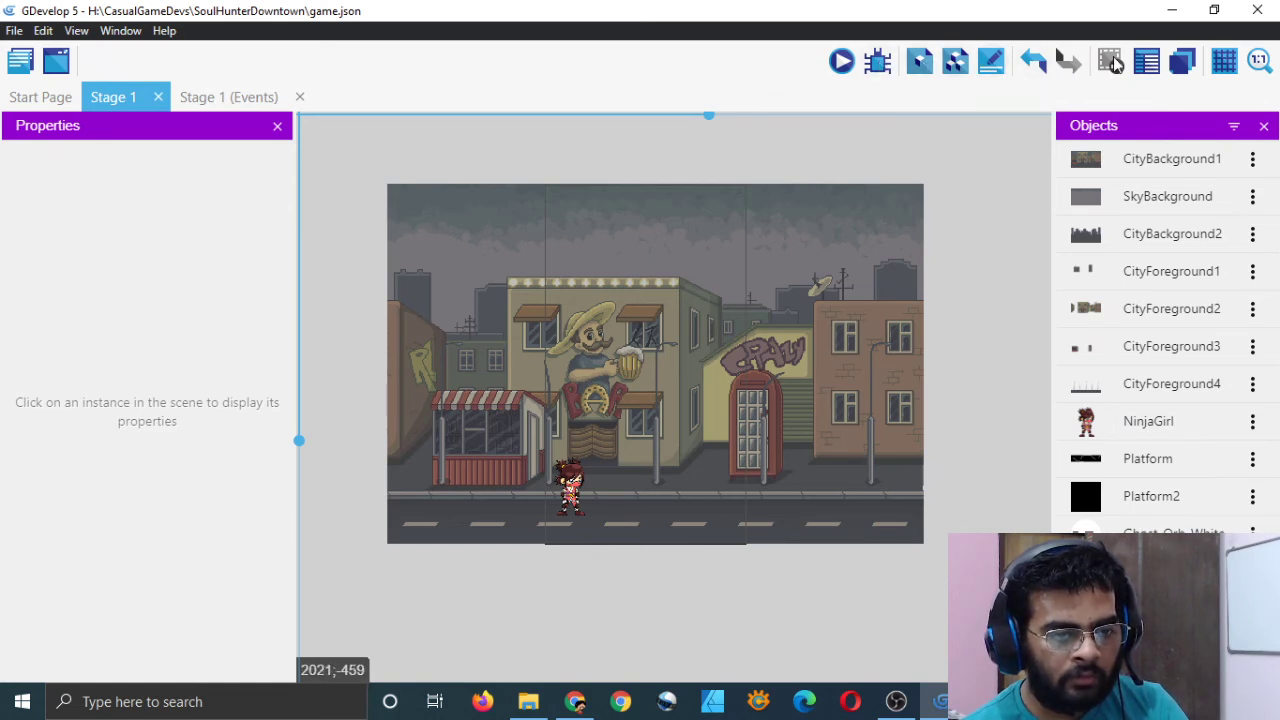
click(1186, 62)
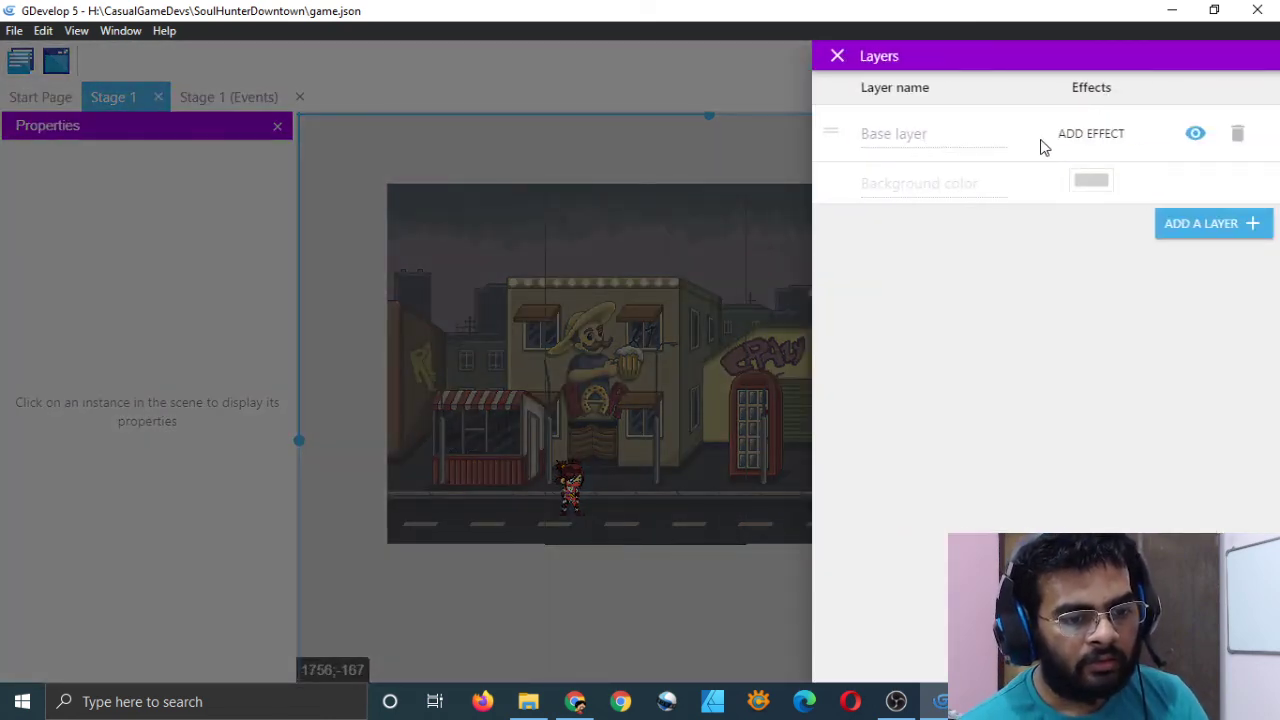
click(1219, 227)
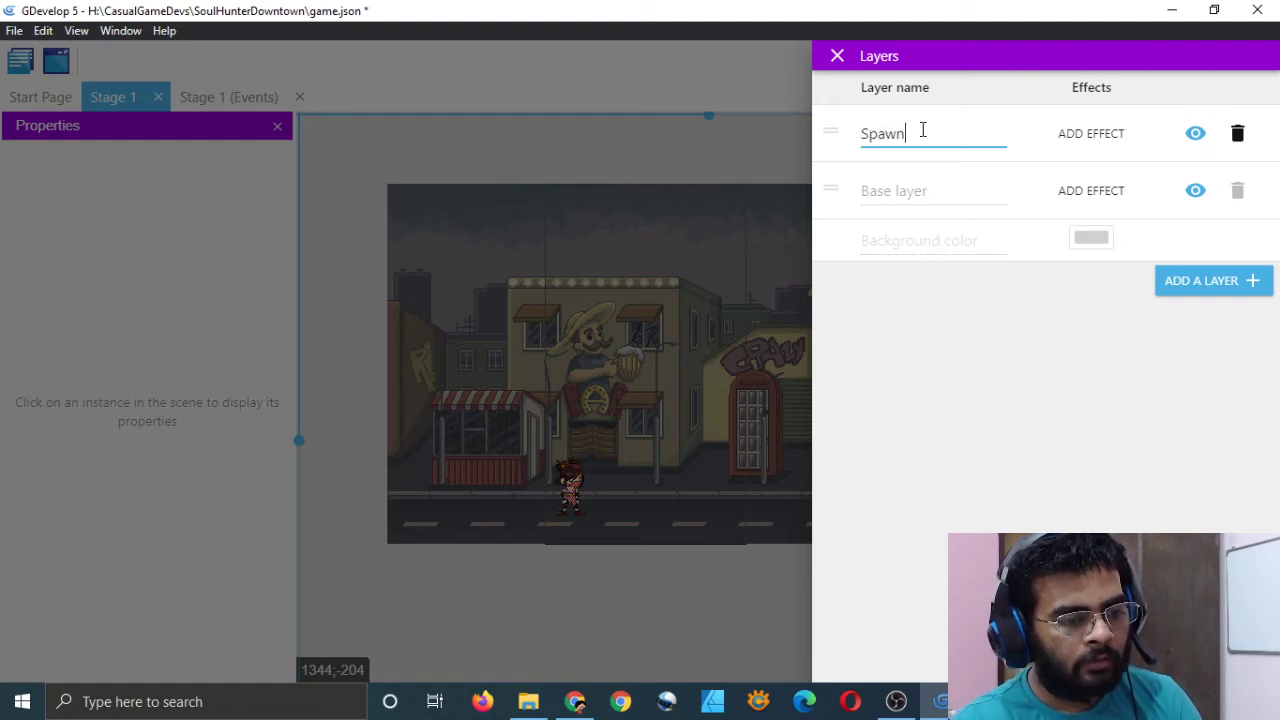
text(Spawn Layer)
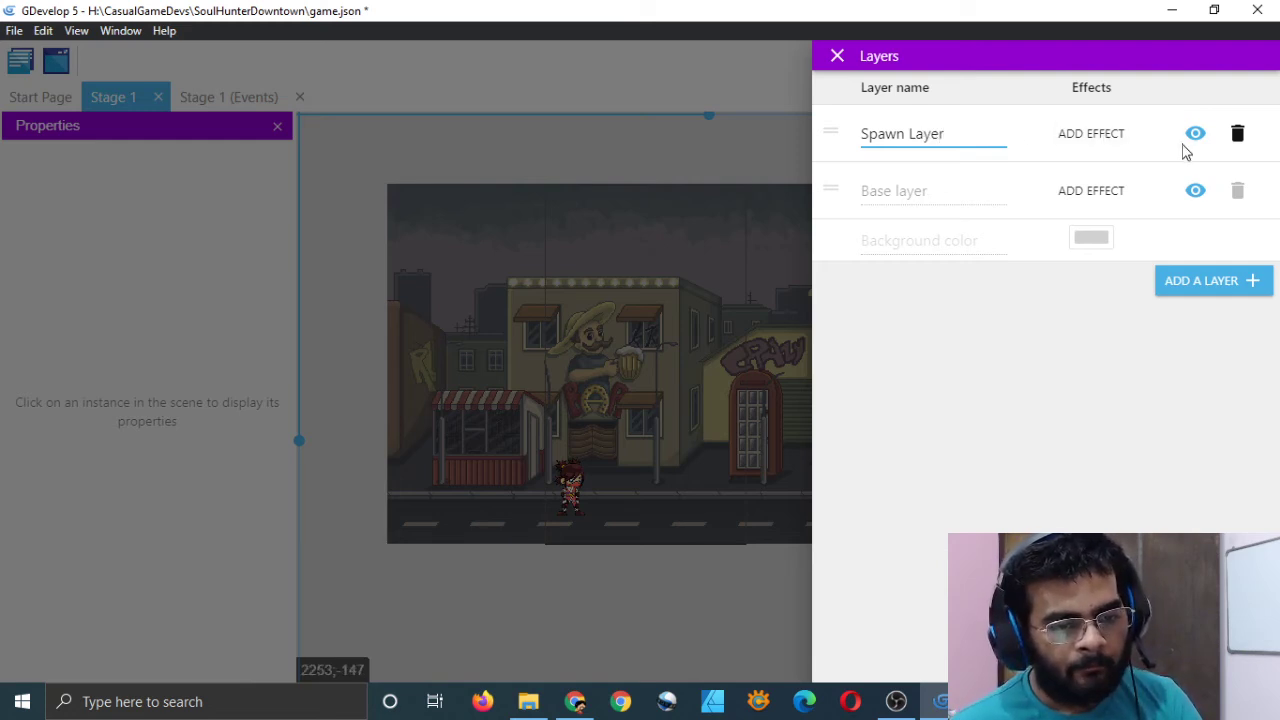
- Check the Spawn Layer's effects, toggle its visibility off and on, and close the layer list
click(1076, 134)
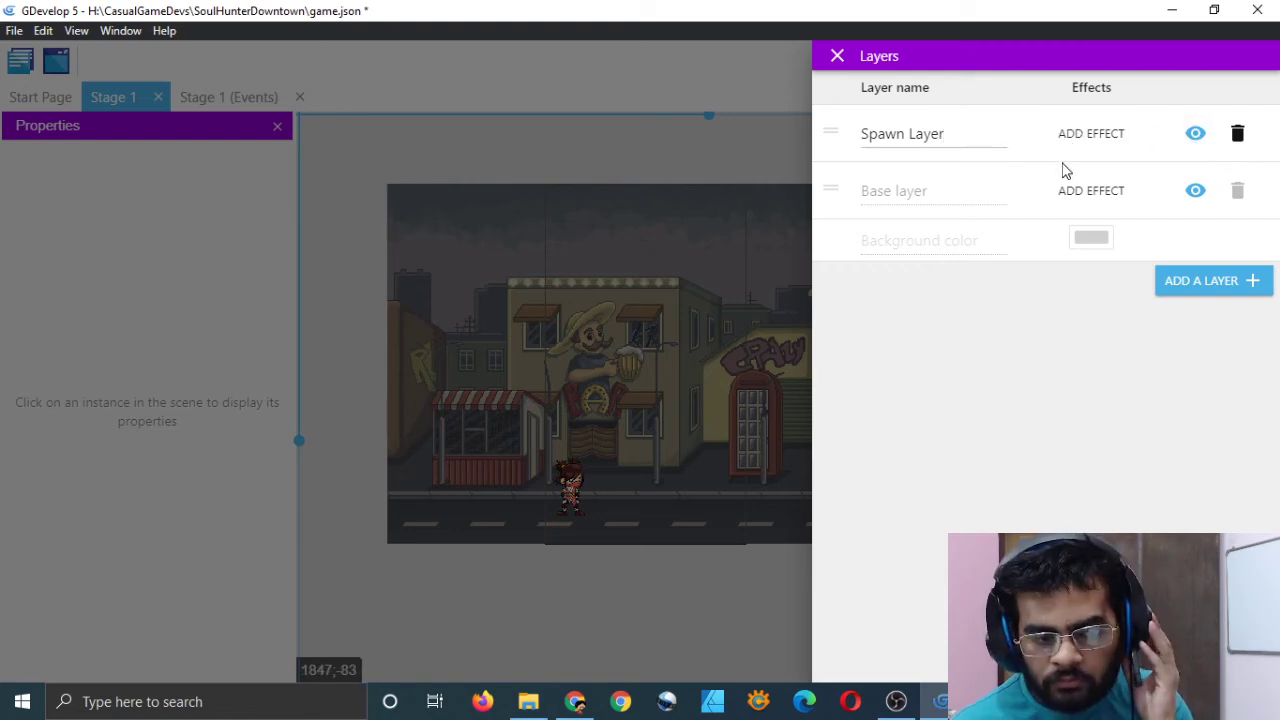
click(1090, 133)
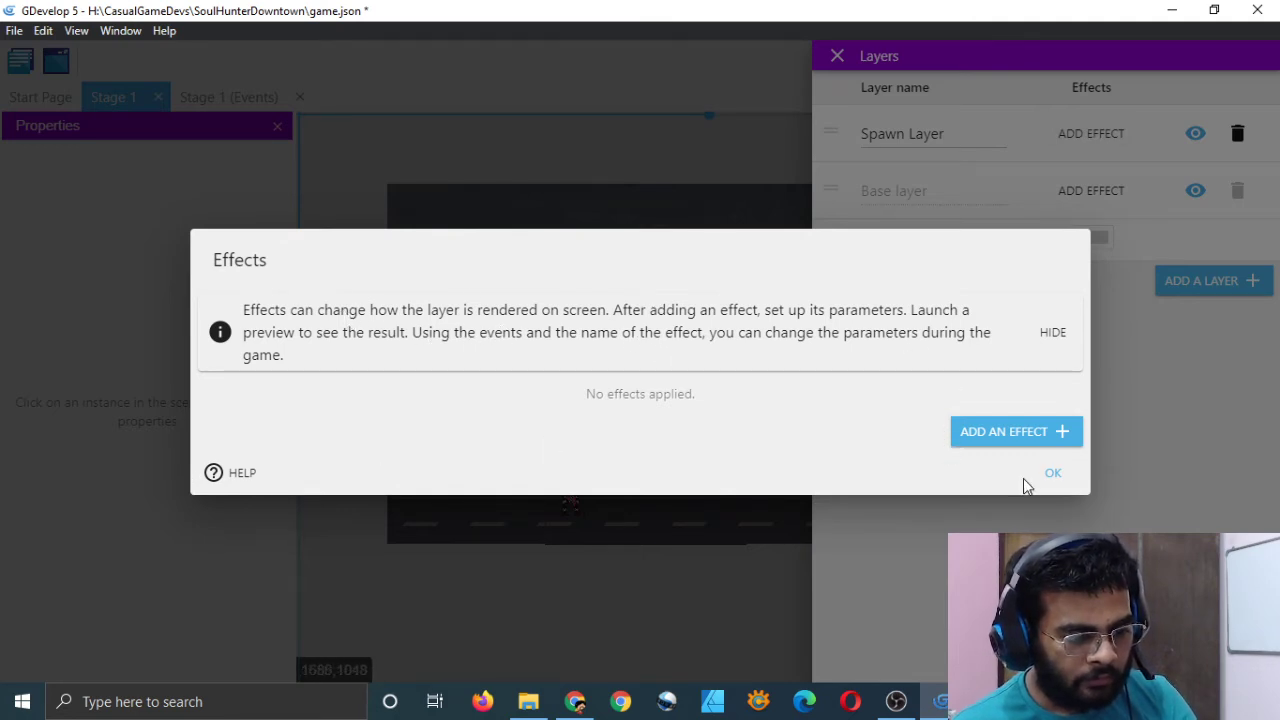
click(1053, 476)
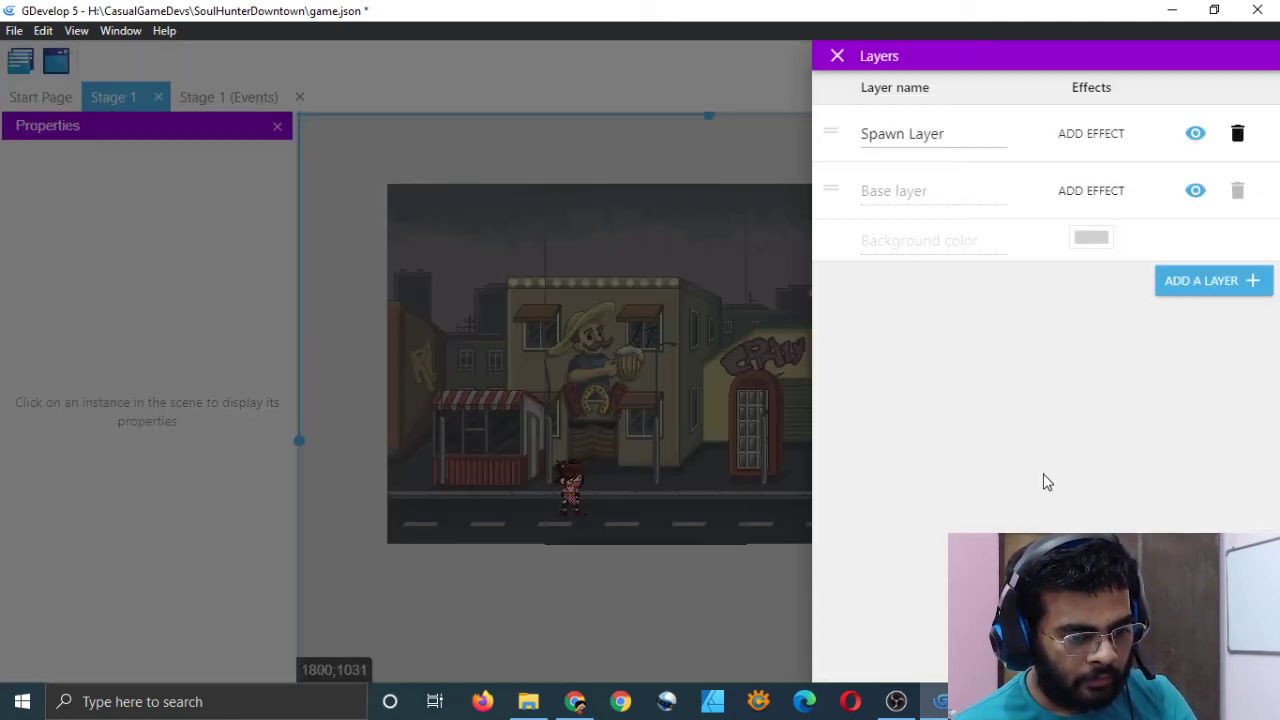
click(1197, 137)
click(1197, 137)
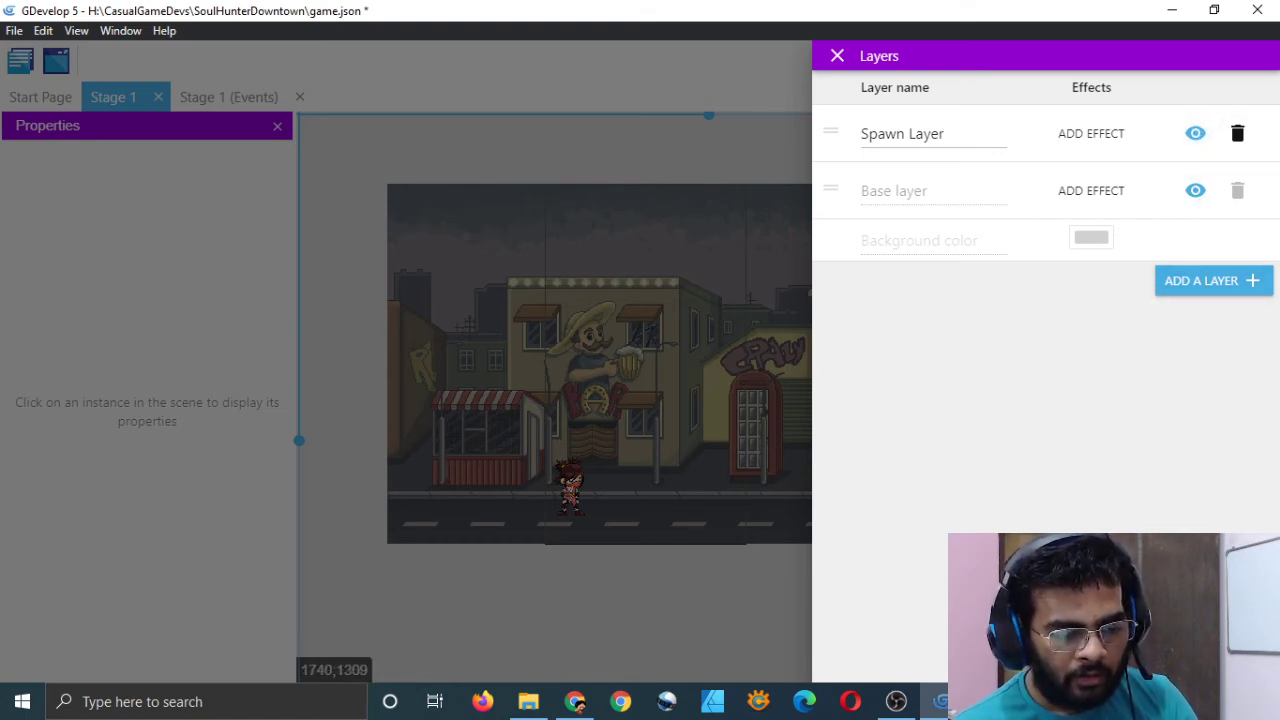
click(834, 60)
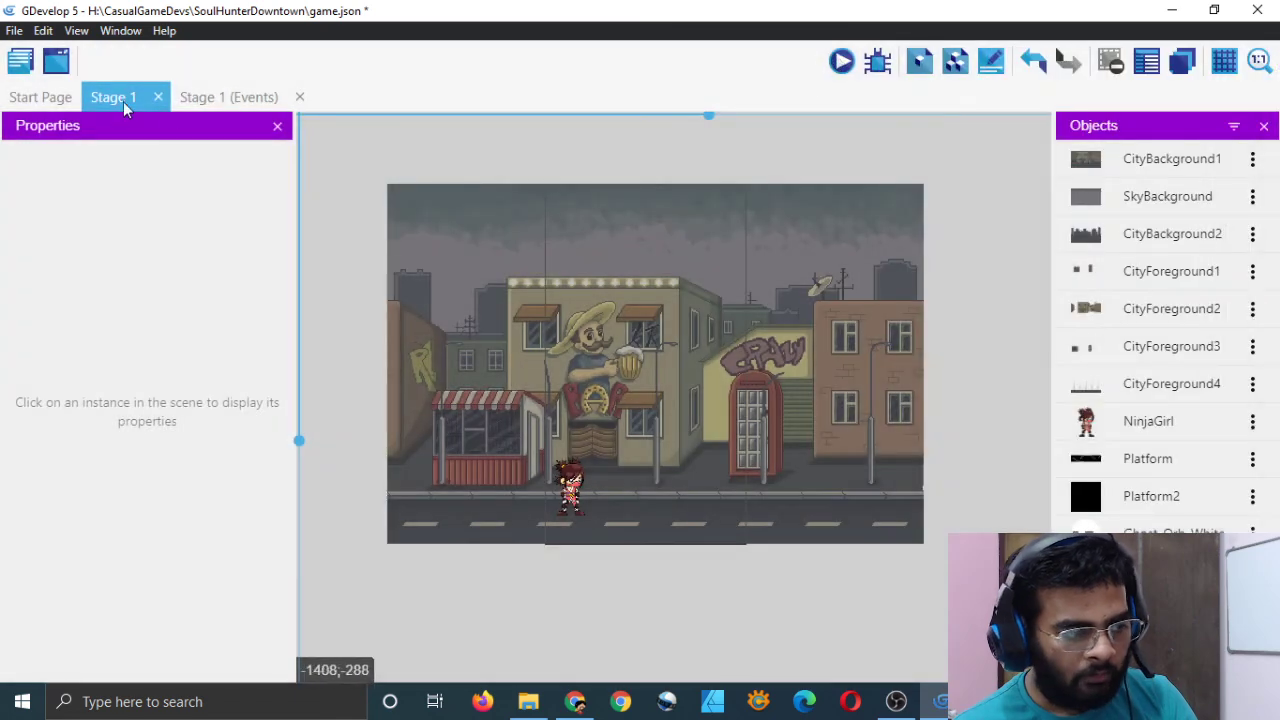
- In the Stage 1 events, set the Bullet creation action's layer to "Spawn Layer" and confirm it
click(196, 97)
double_click(580, 368)
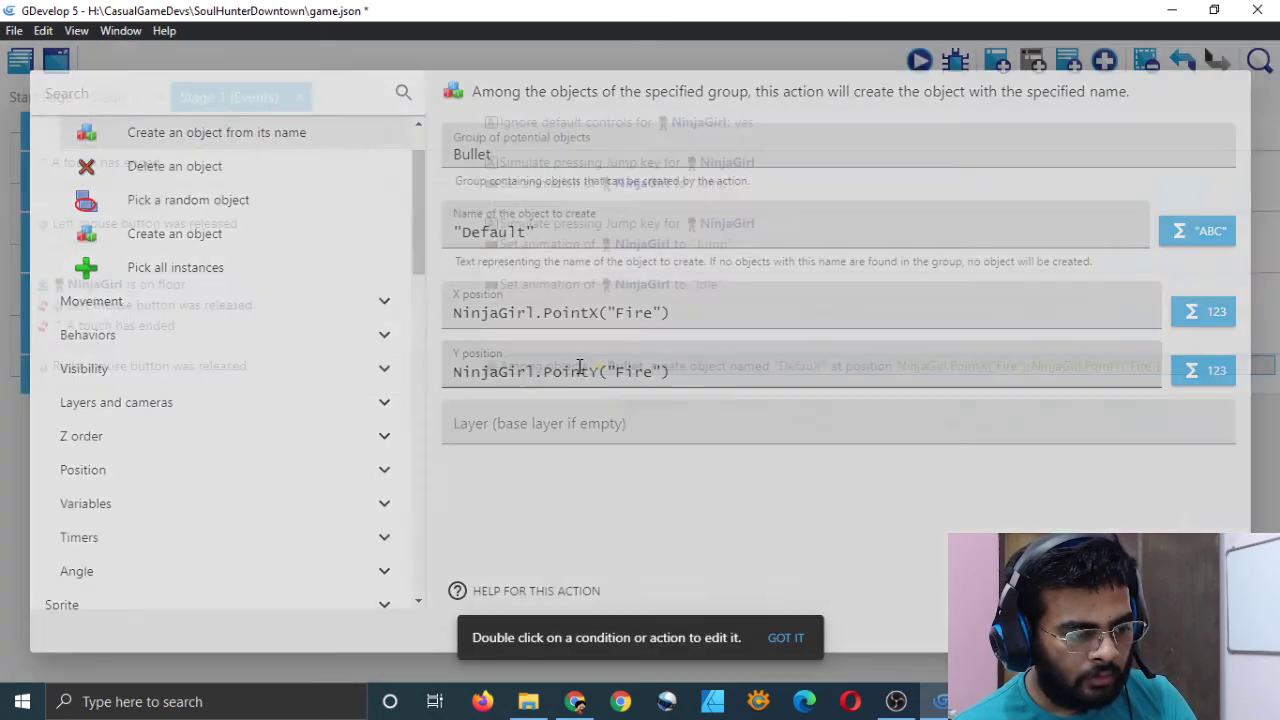
click(595, 432)
click(591, 499)
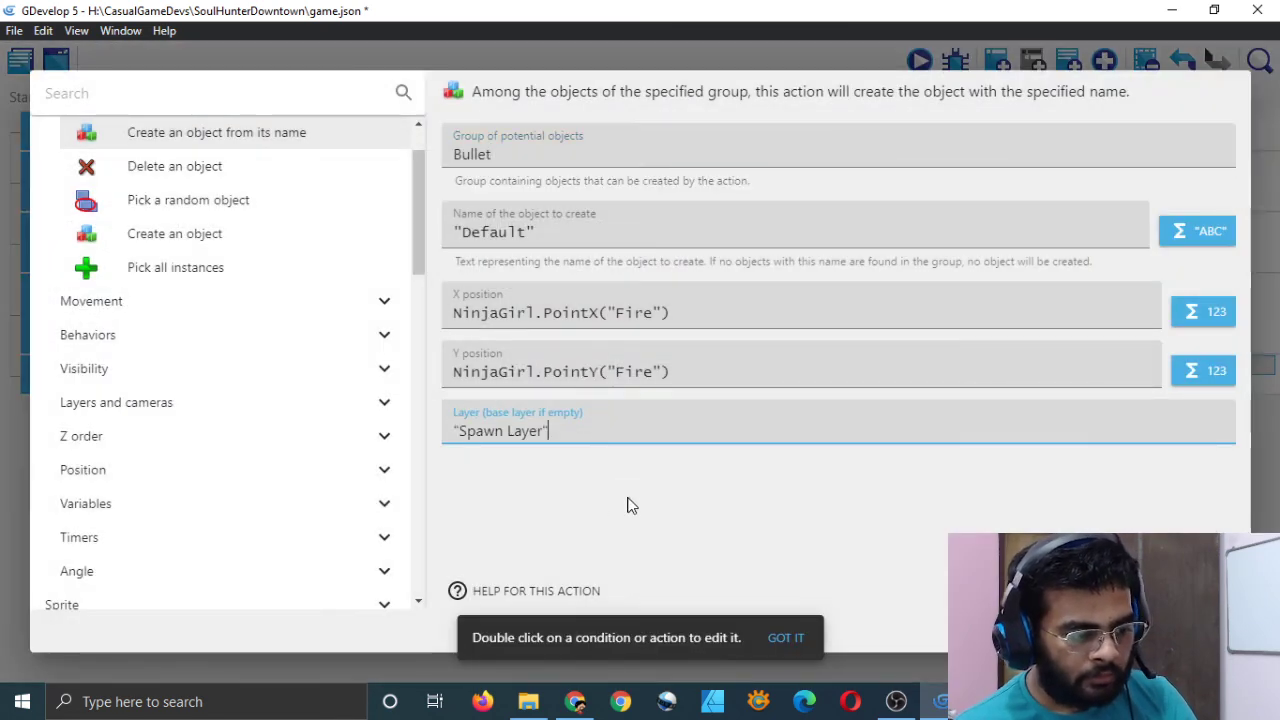
key(Return)
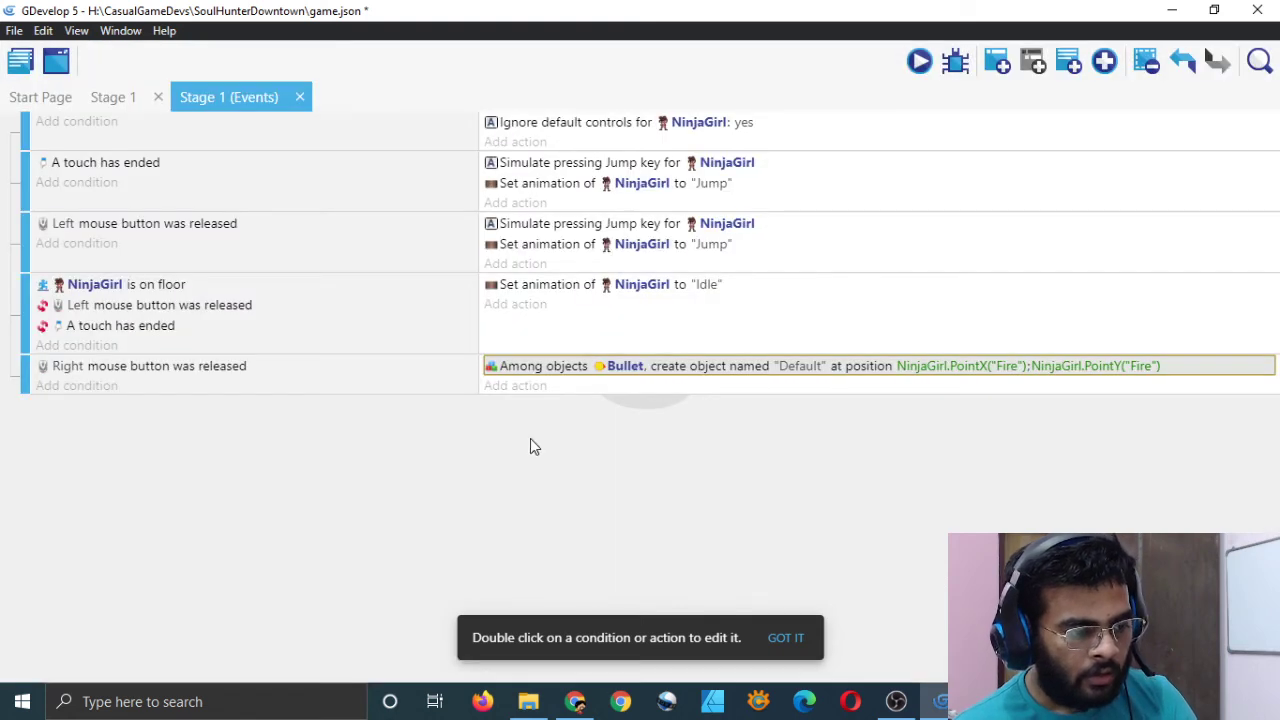
- Save the project and preview the Stage 1 scene to test NinjaGirl's mouse jump and throw controls
key(ctrl+s)
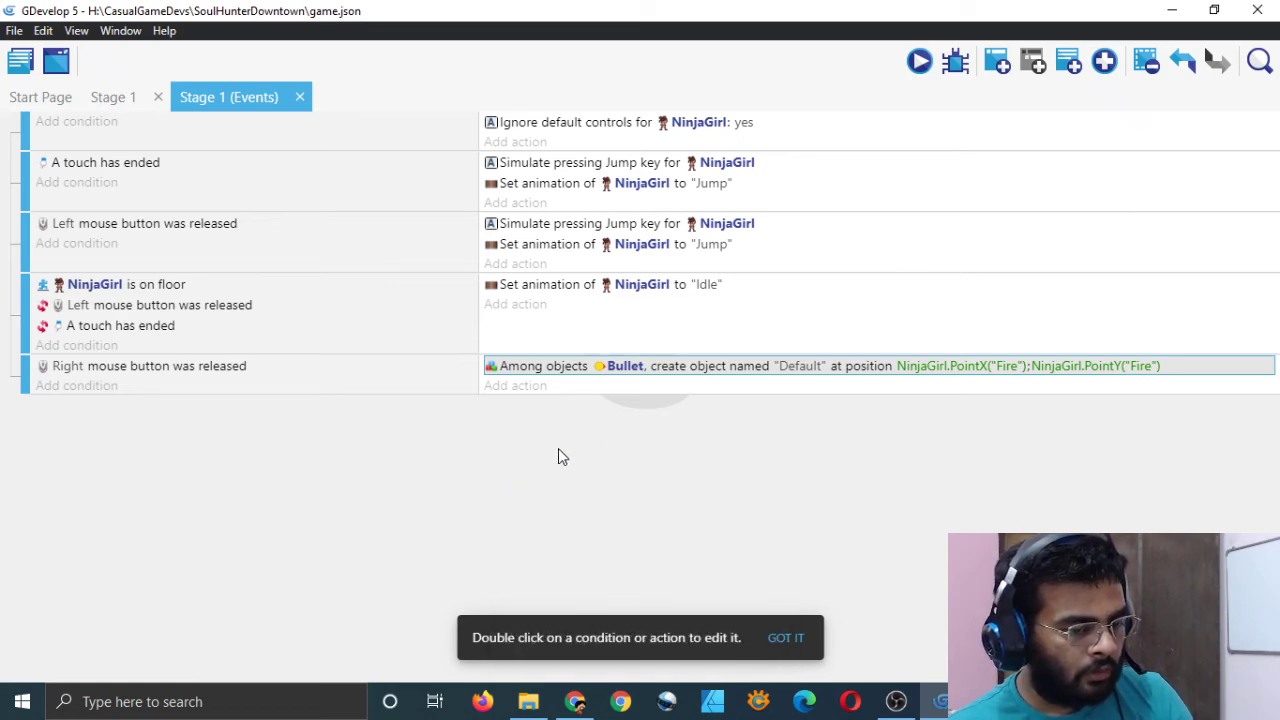
click(914, 63)
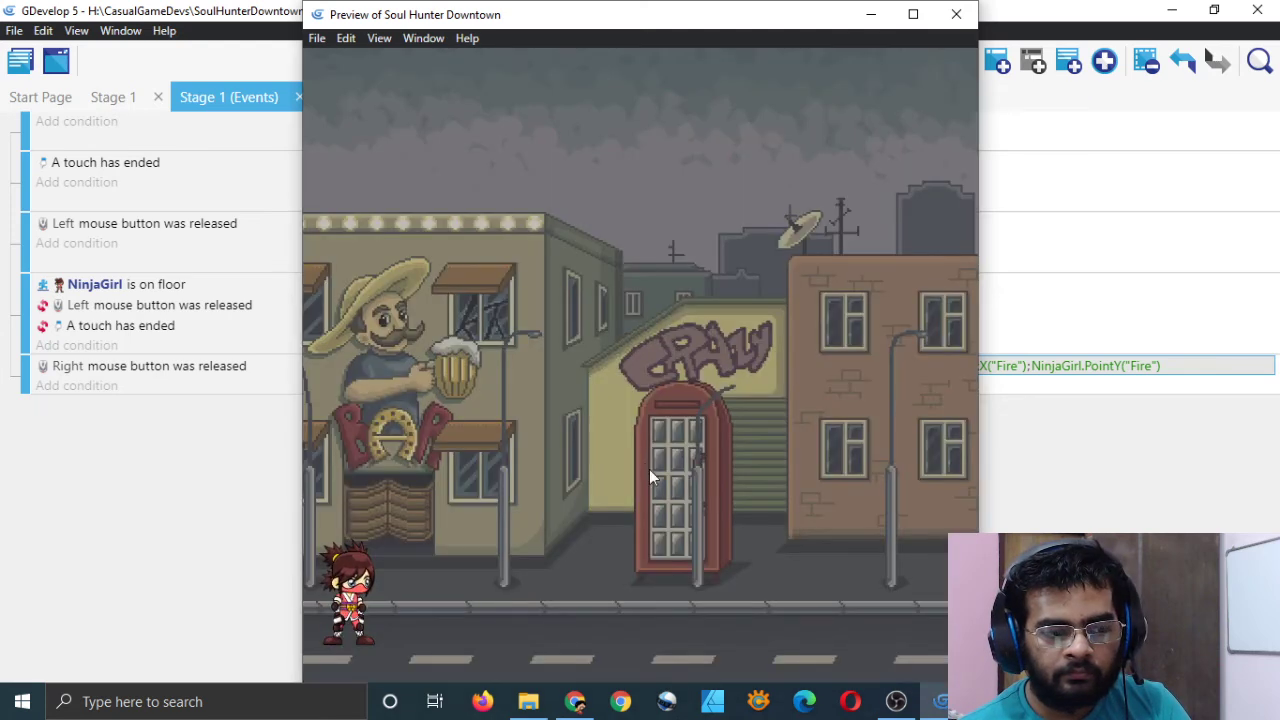
click(649, 470)
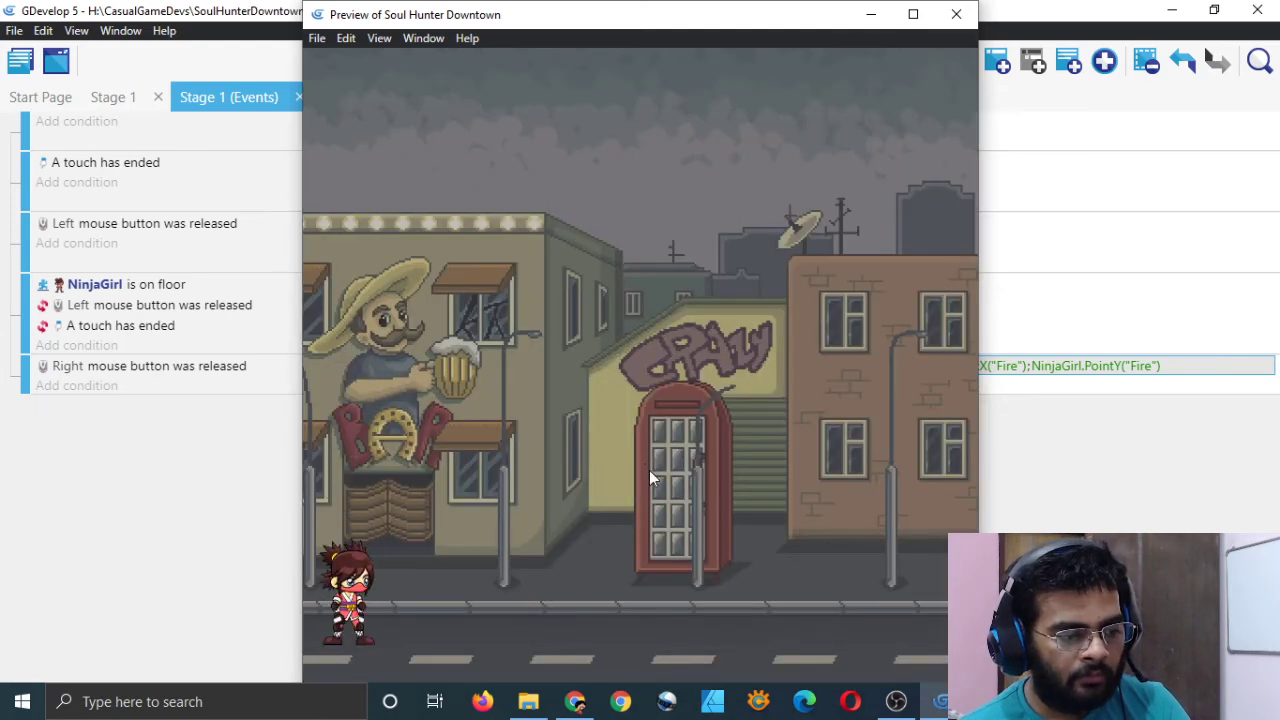
click(649, 470)
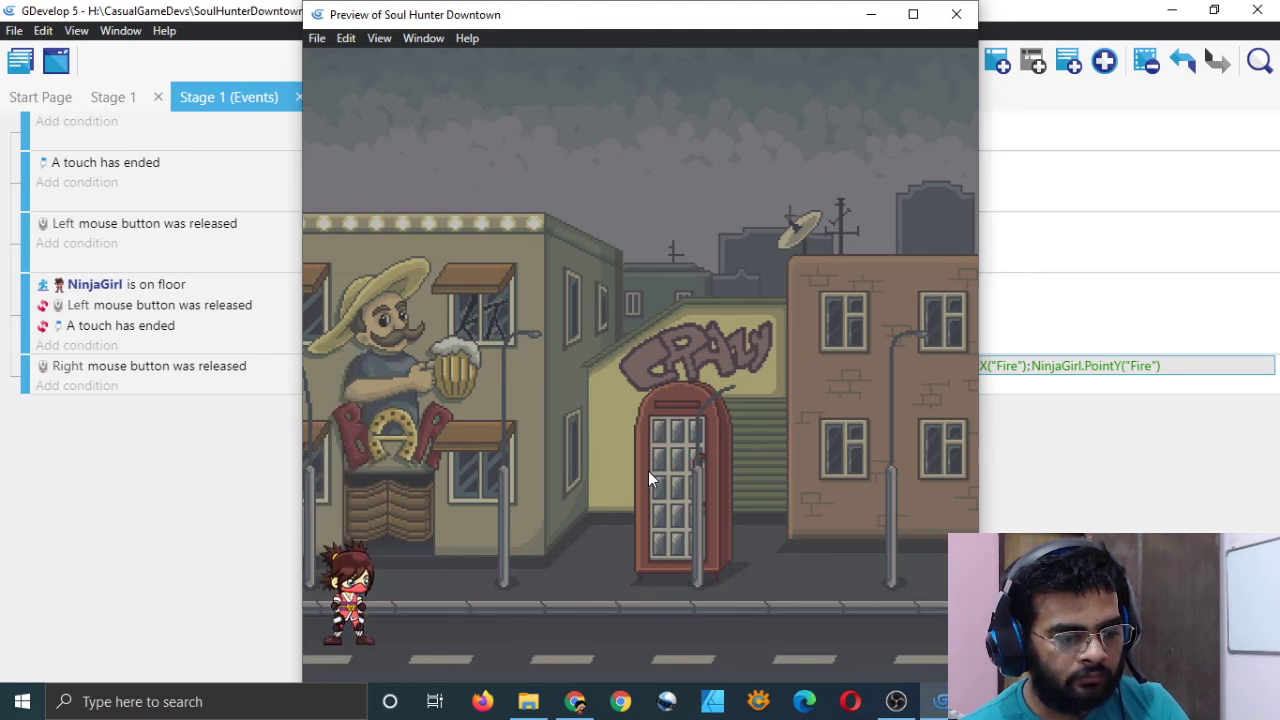
click(638, 535)
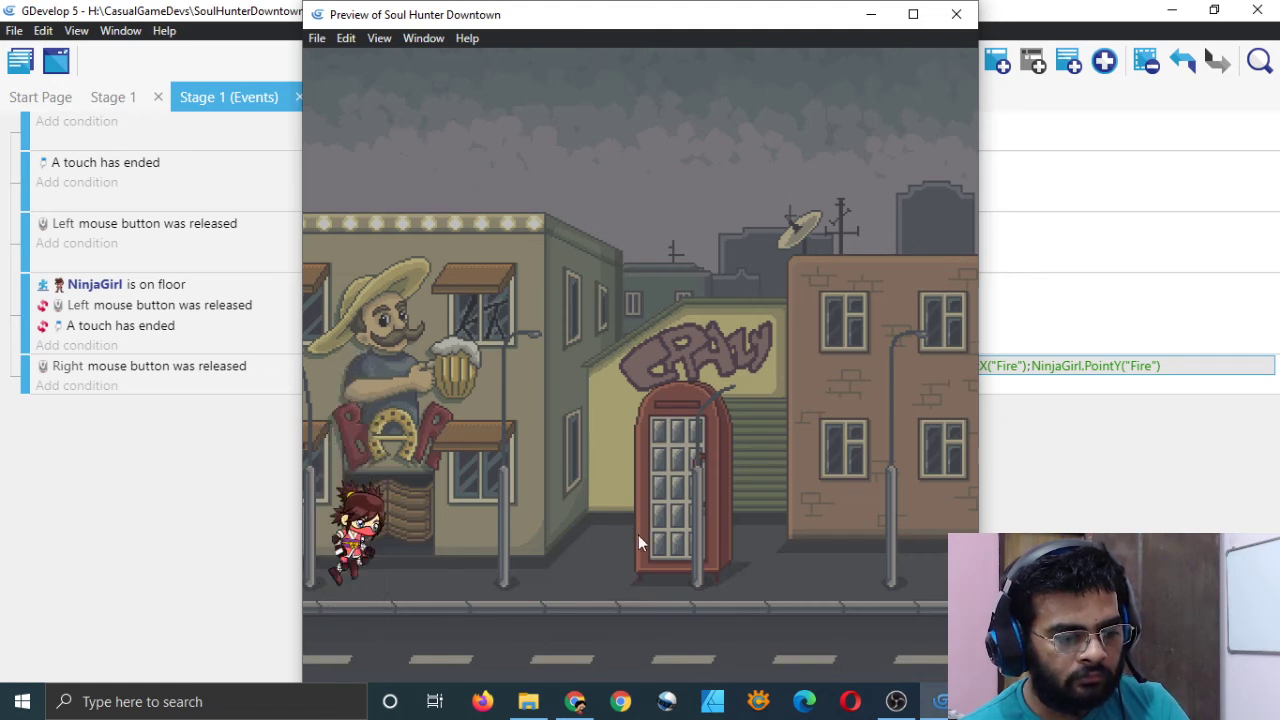
- Test NinjaGirl's Bullet throw several times in the running preview and close the preview
click(713, 566)
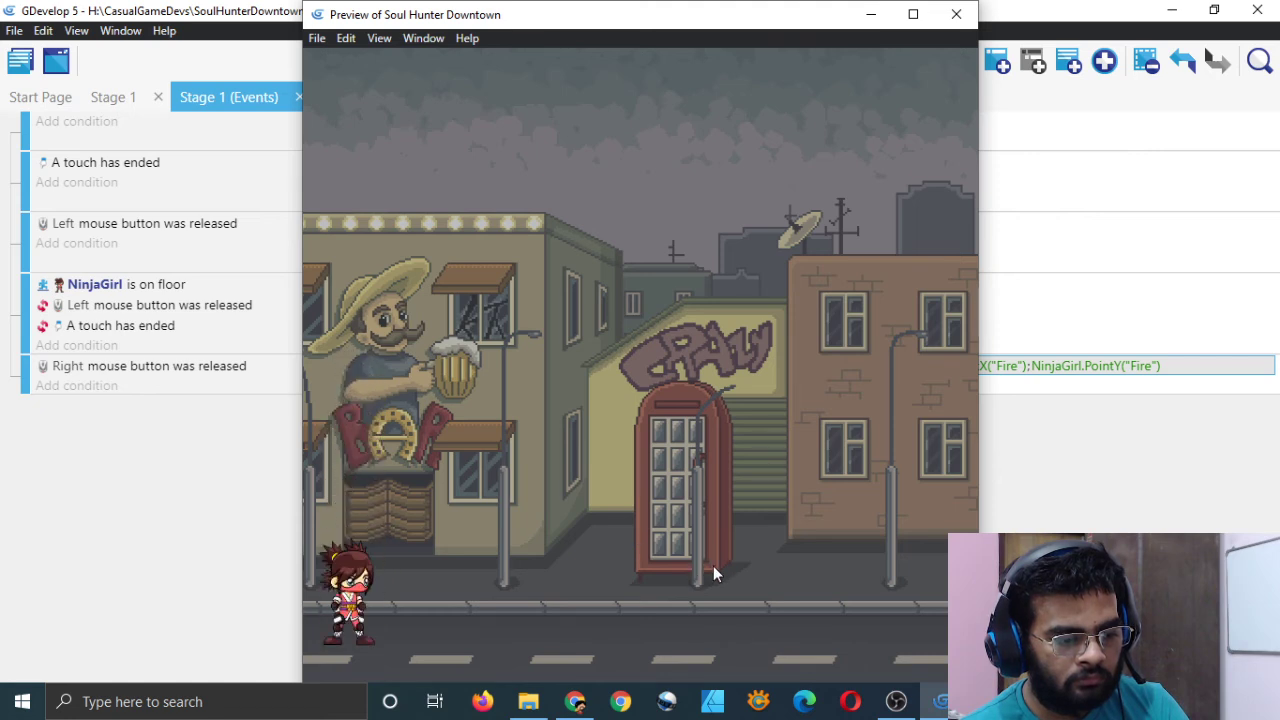
click(713, 566)
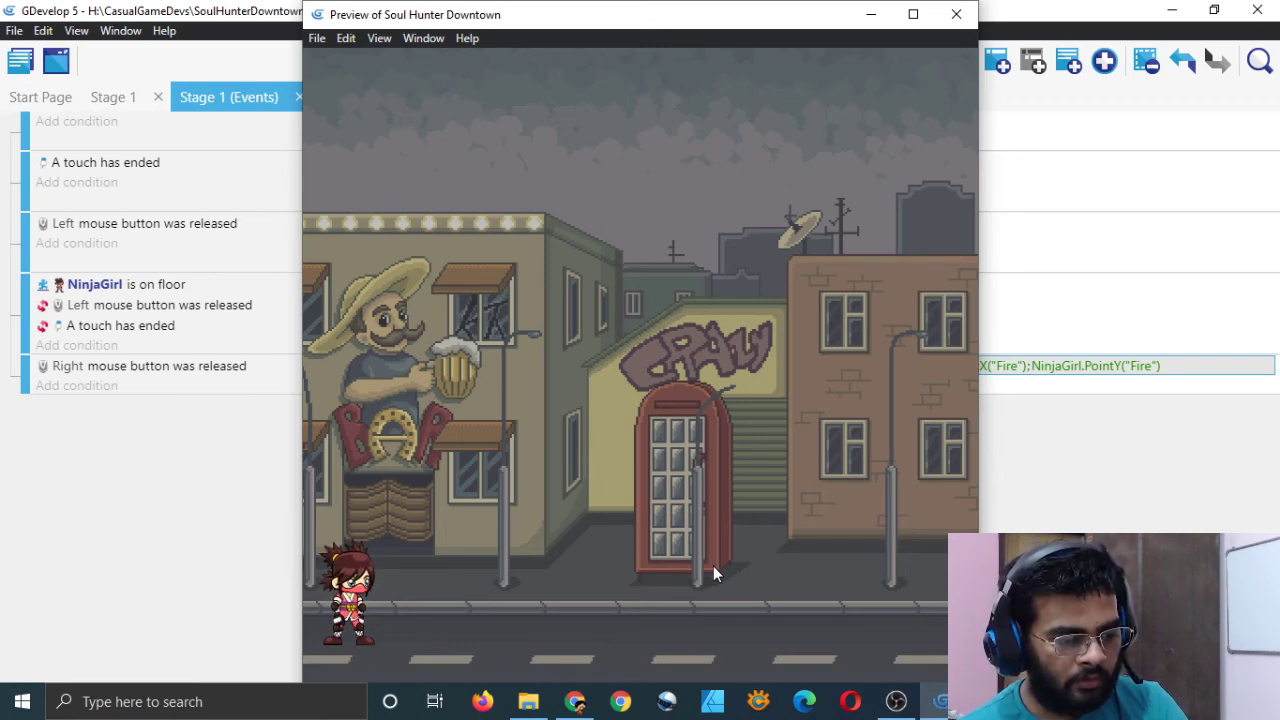
click(713, 566)
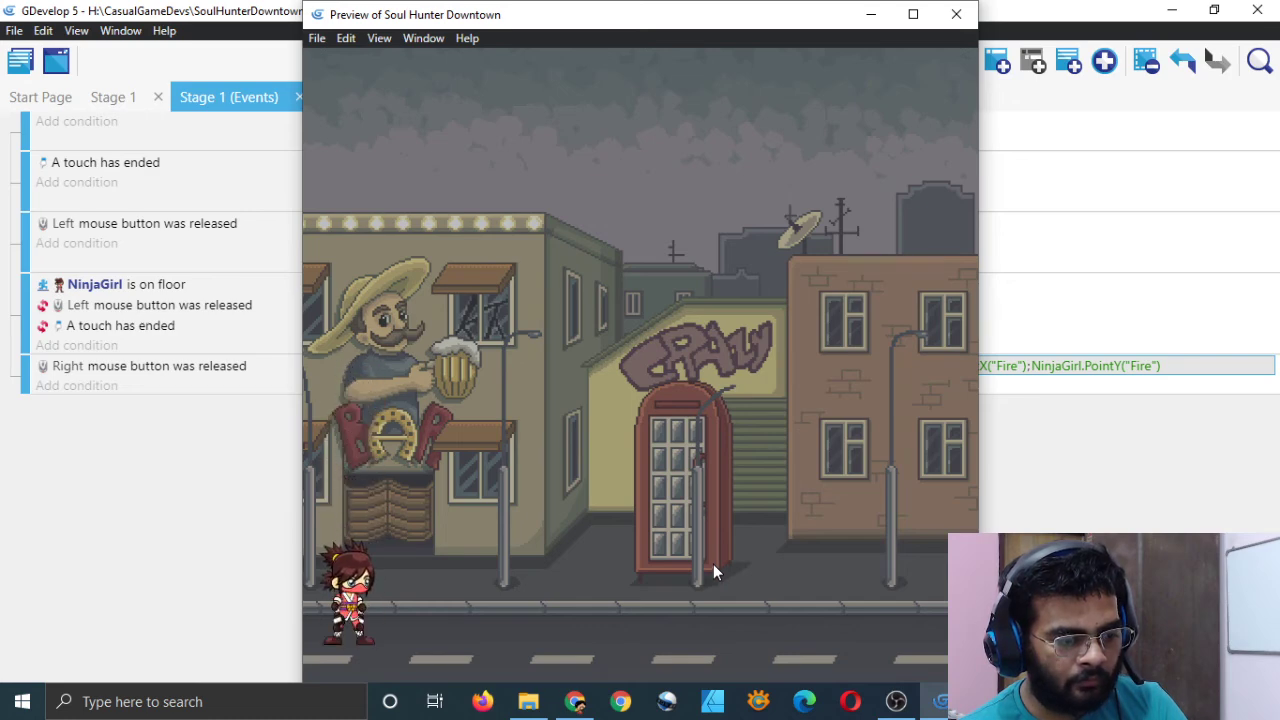
click(713, 564)
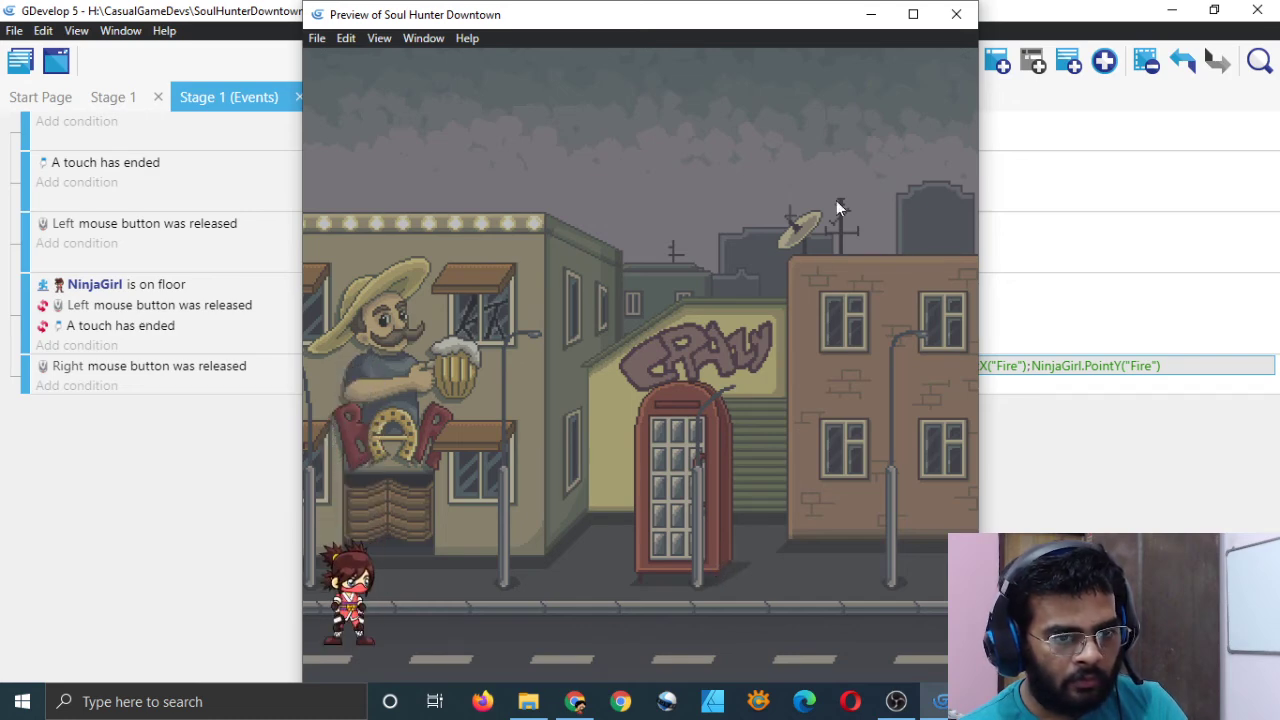
click(956, 14)
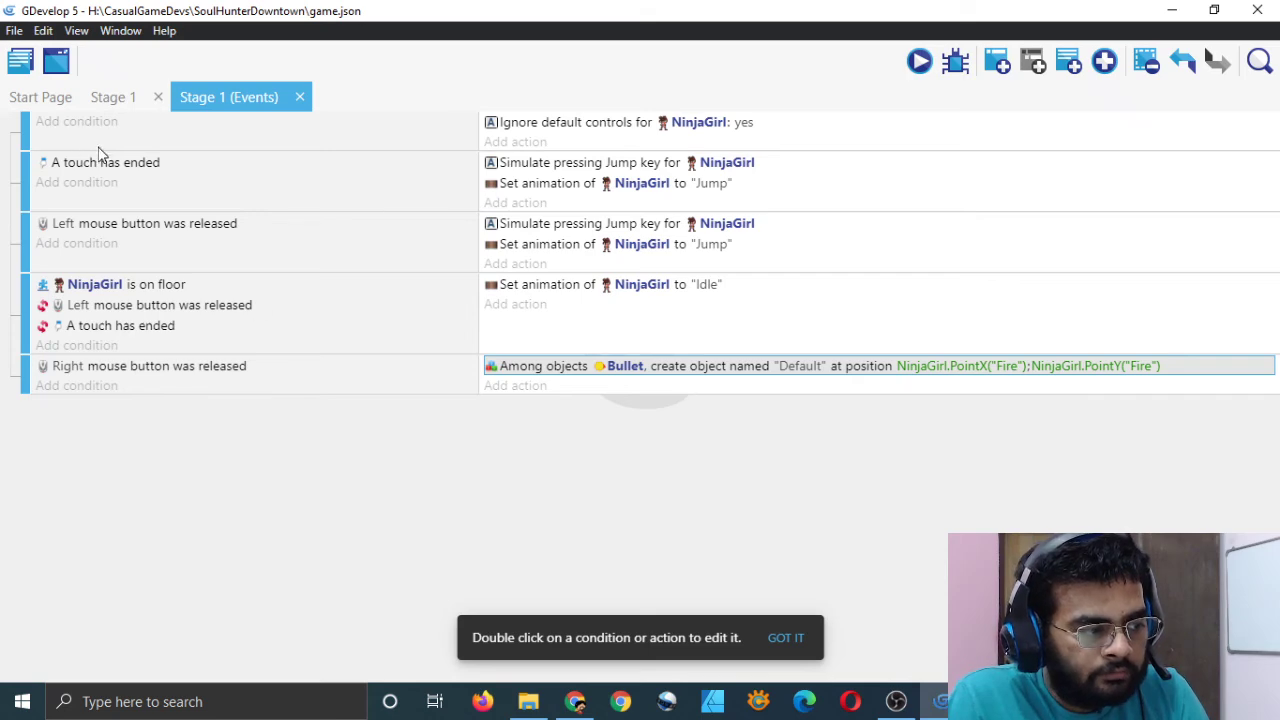
- Change the right-mouse-release action to Create an object for Bullet and set its X position to NinjaGirl.PointX("Fire")
double_click(560, 366)
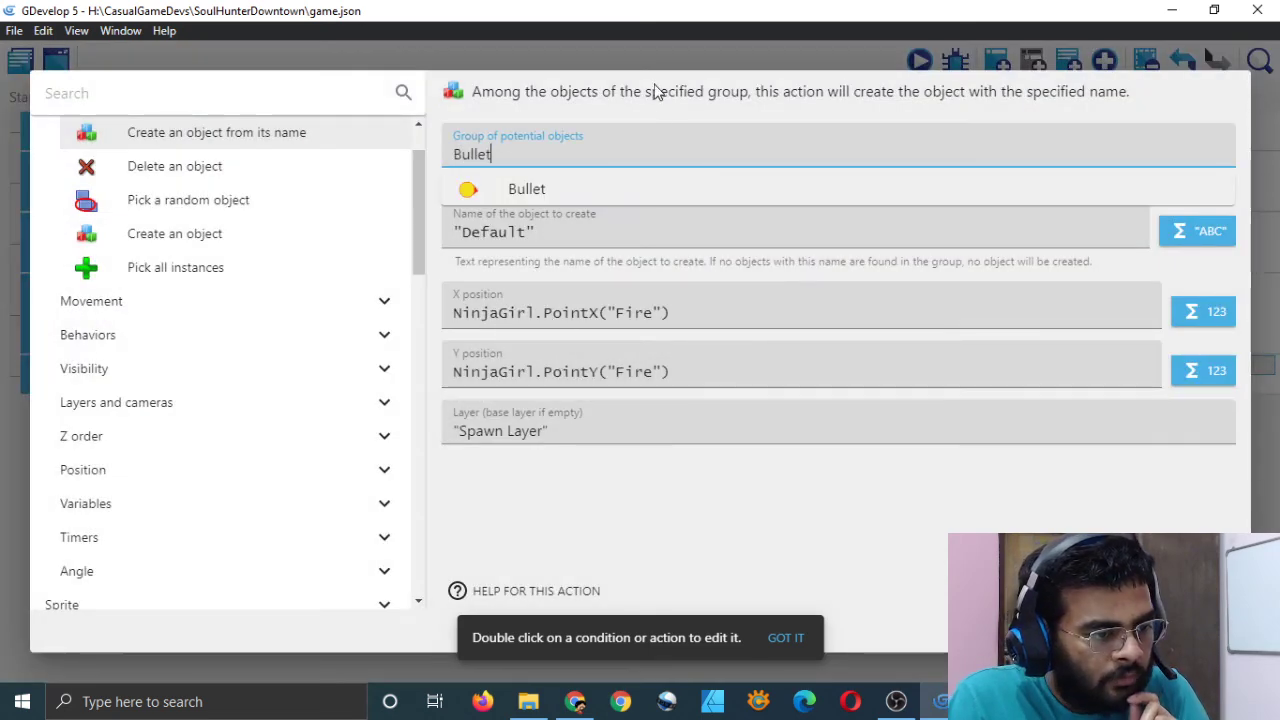
click(237, 240)
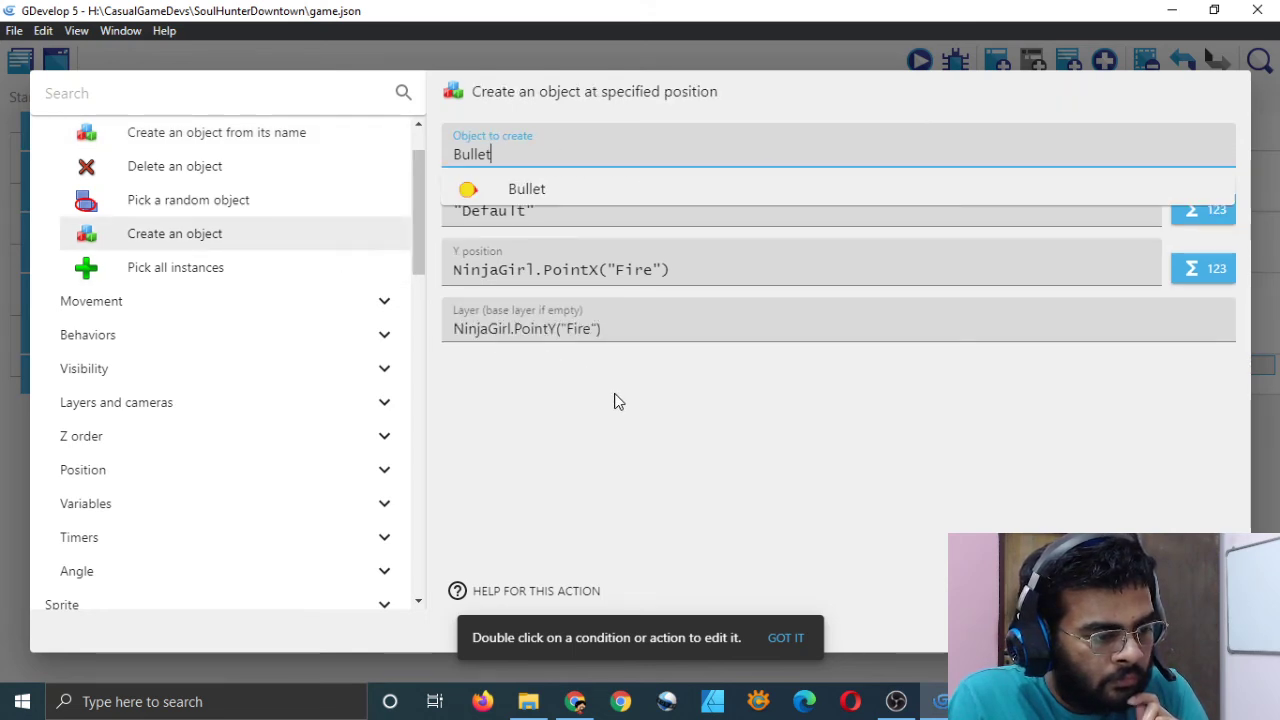
click(545, 207)
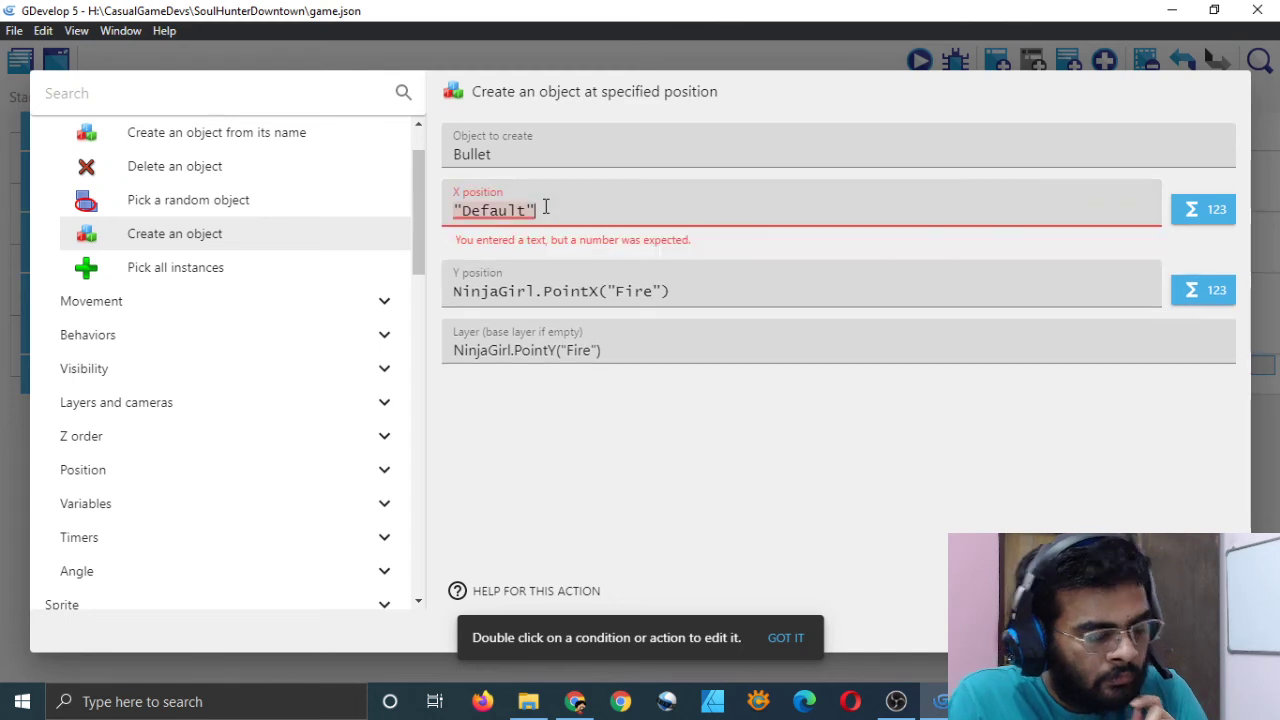
key(BackSpace)
key(BackSpace)
key(BackSpace)
key(BackSpace)
key(BackSpace)
key(BackSpace)
key(BackSpace)
key(BackSpace)
key(BackSpace)
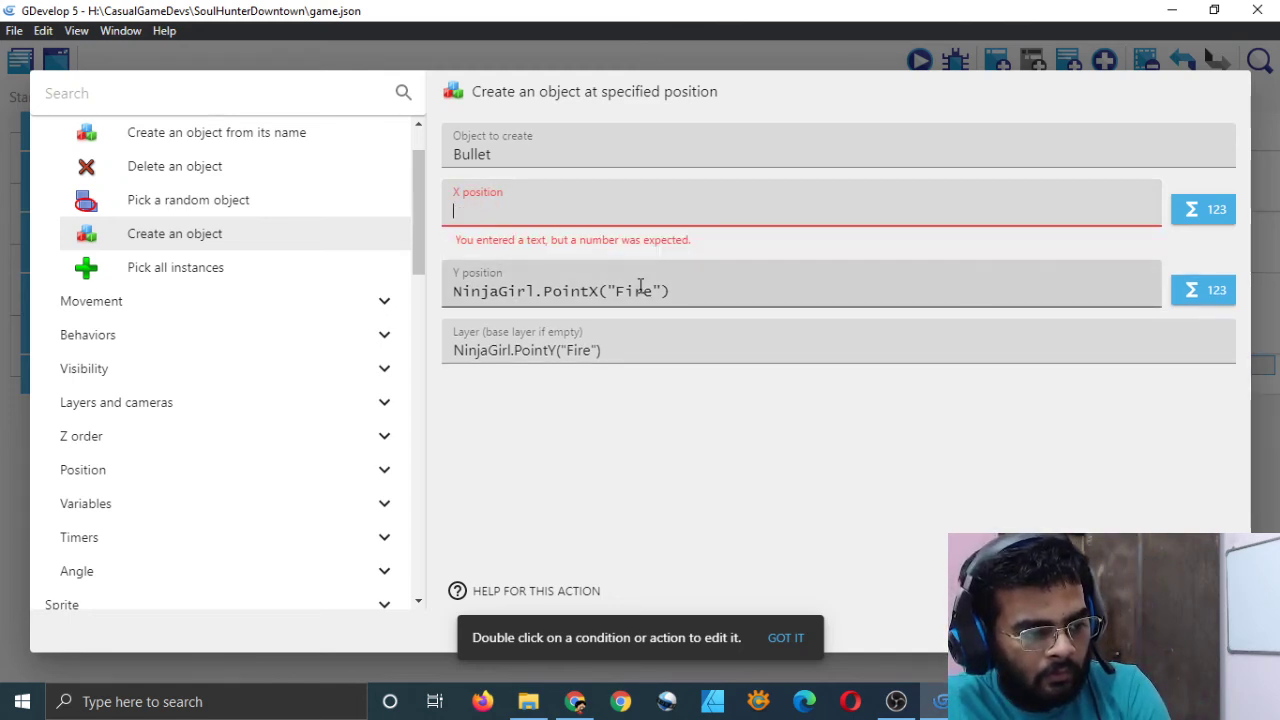
click(681, 290)
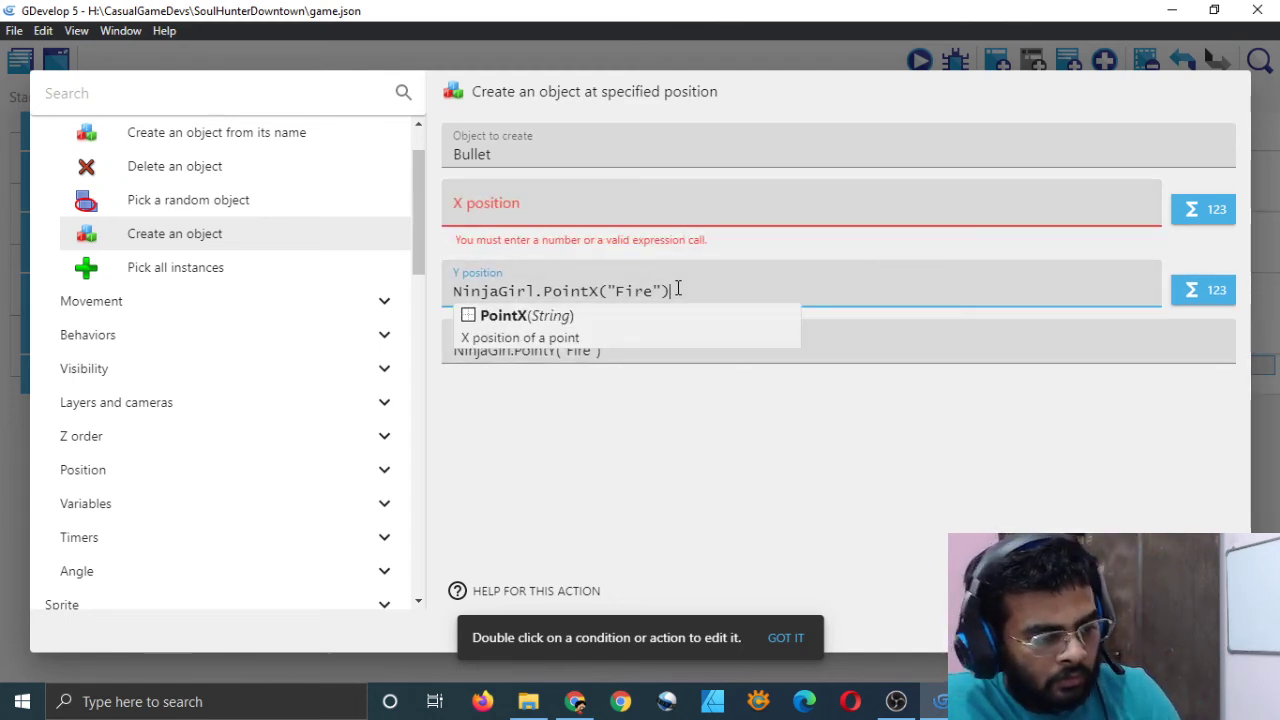
drag(681, 290, 455, 291)
key(ctrl+c)
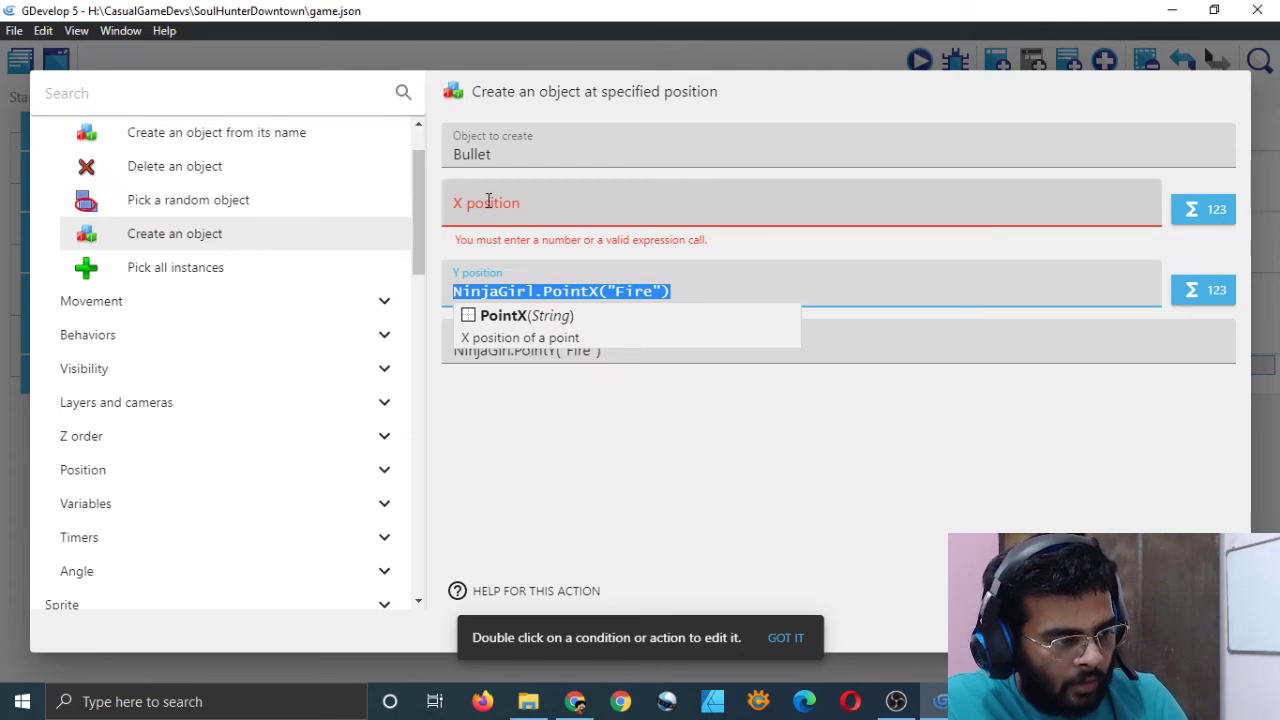
click(486, 203)
key(ctrl+v)
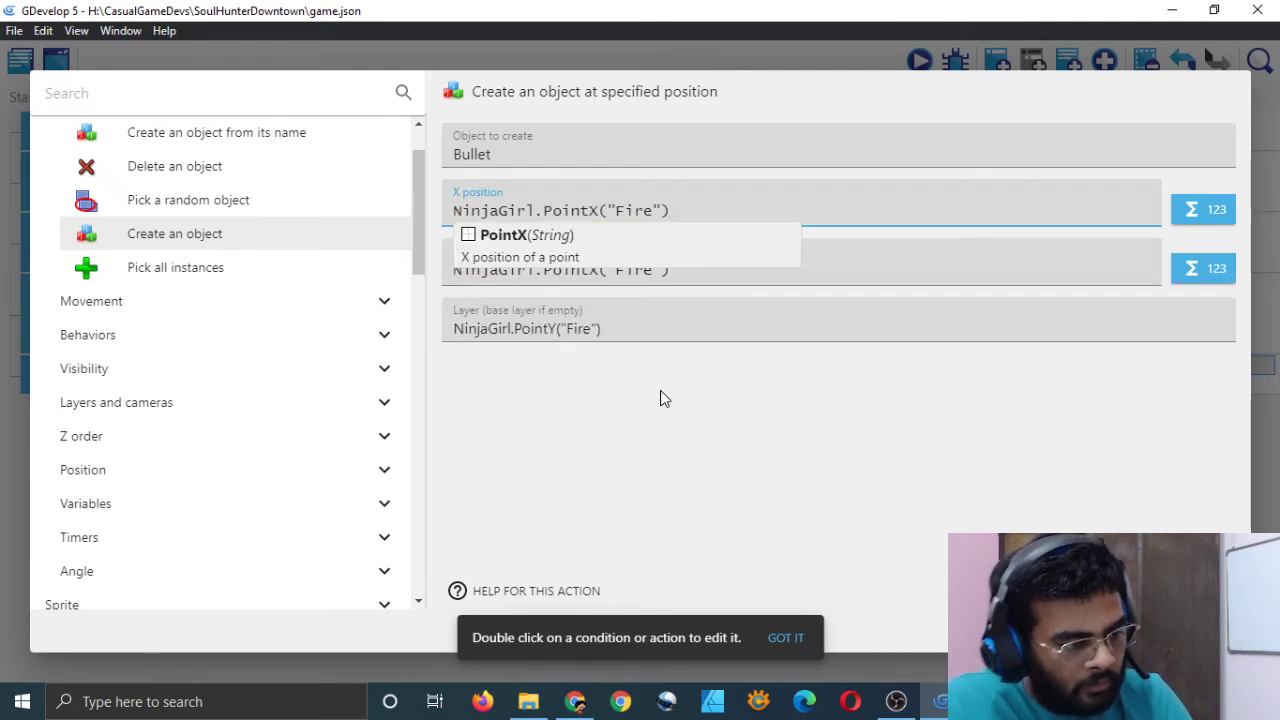
- Set the Bullet creation action's Y position to NinjaGirl.PointY("Fire")
click(700, 268)
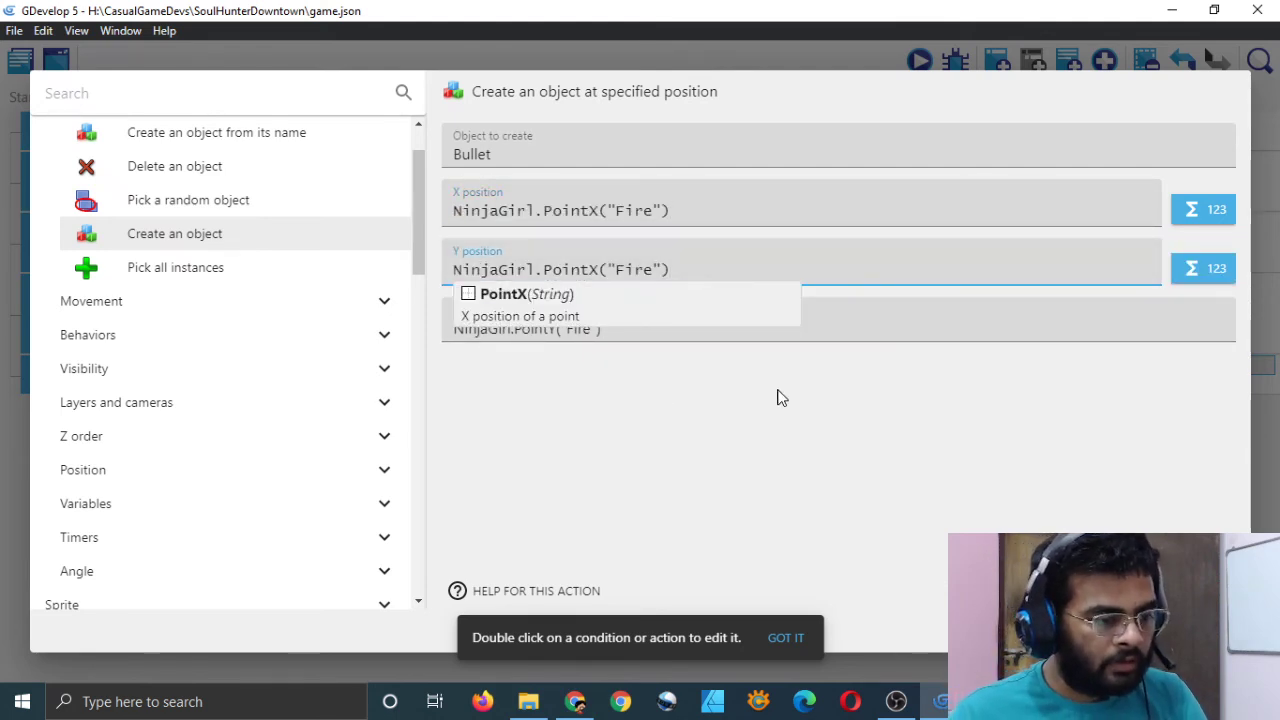
key(Left)
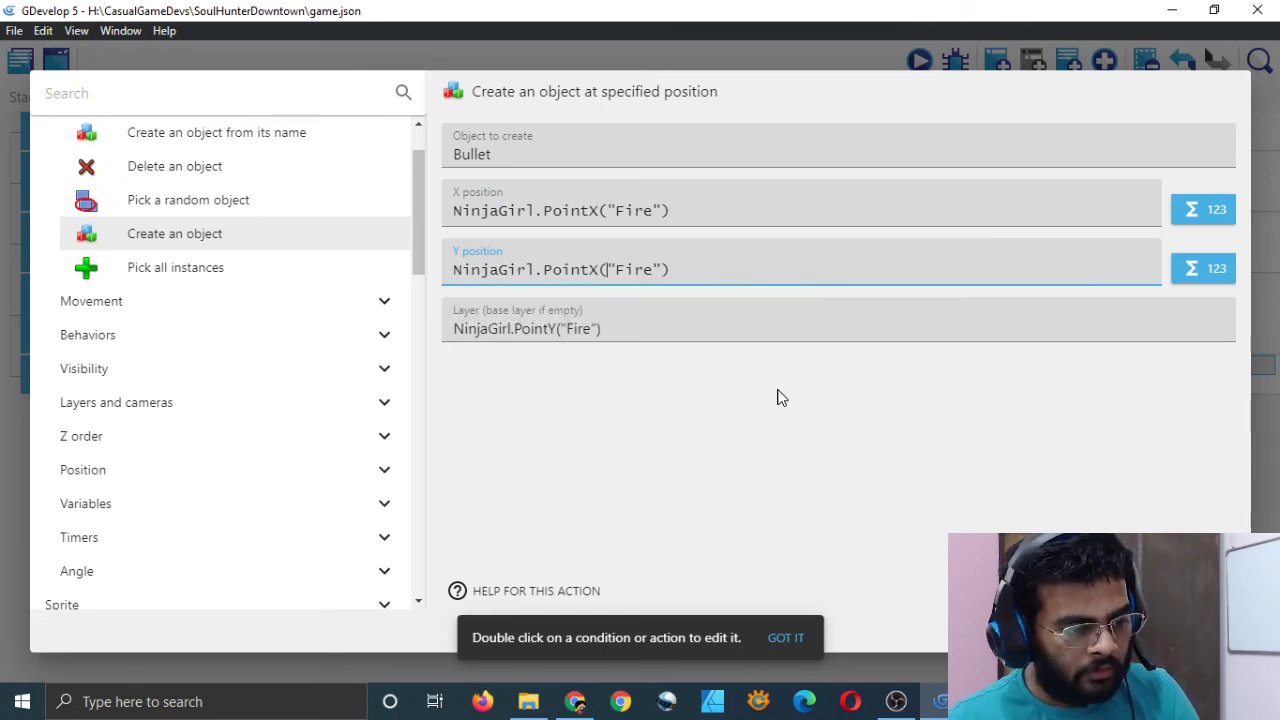
key(Left)
key(BackSpace)
text(Y)
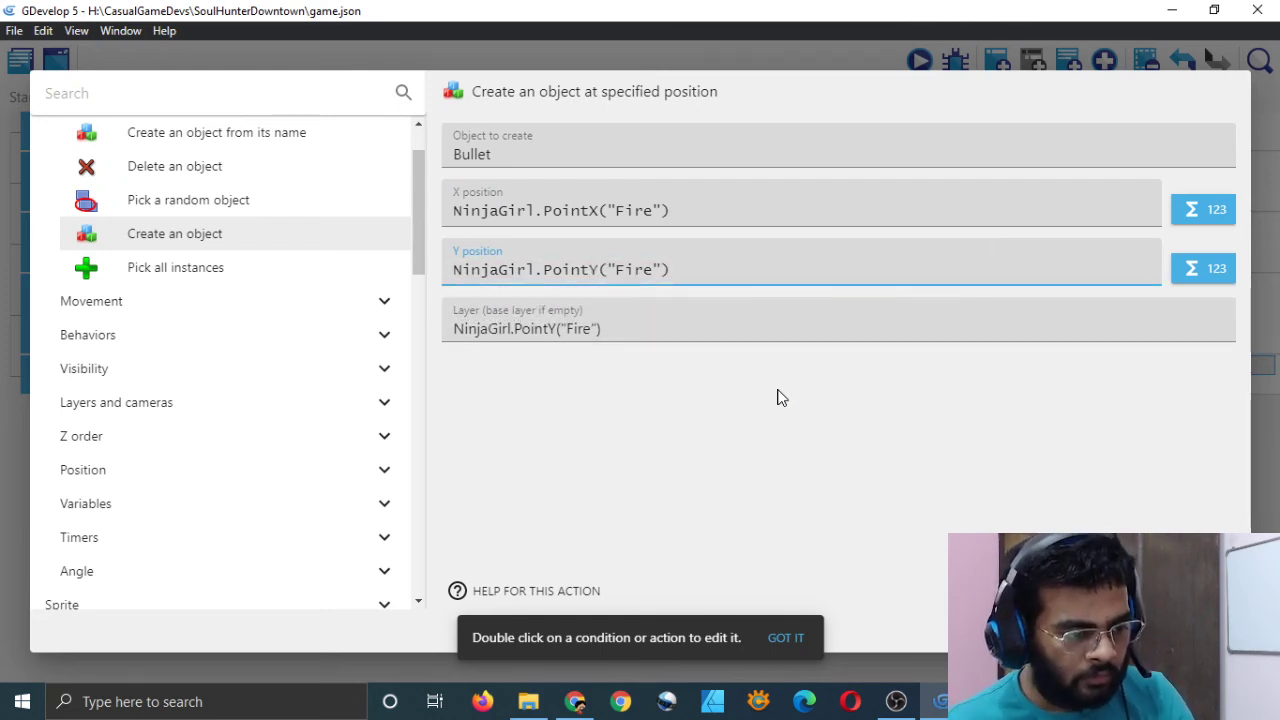
click(781, 397)
- Replace the Bullet creation action's layer expression with "Spawn Layer" and confirm the action
click(633, 326)
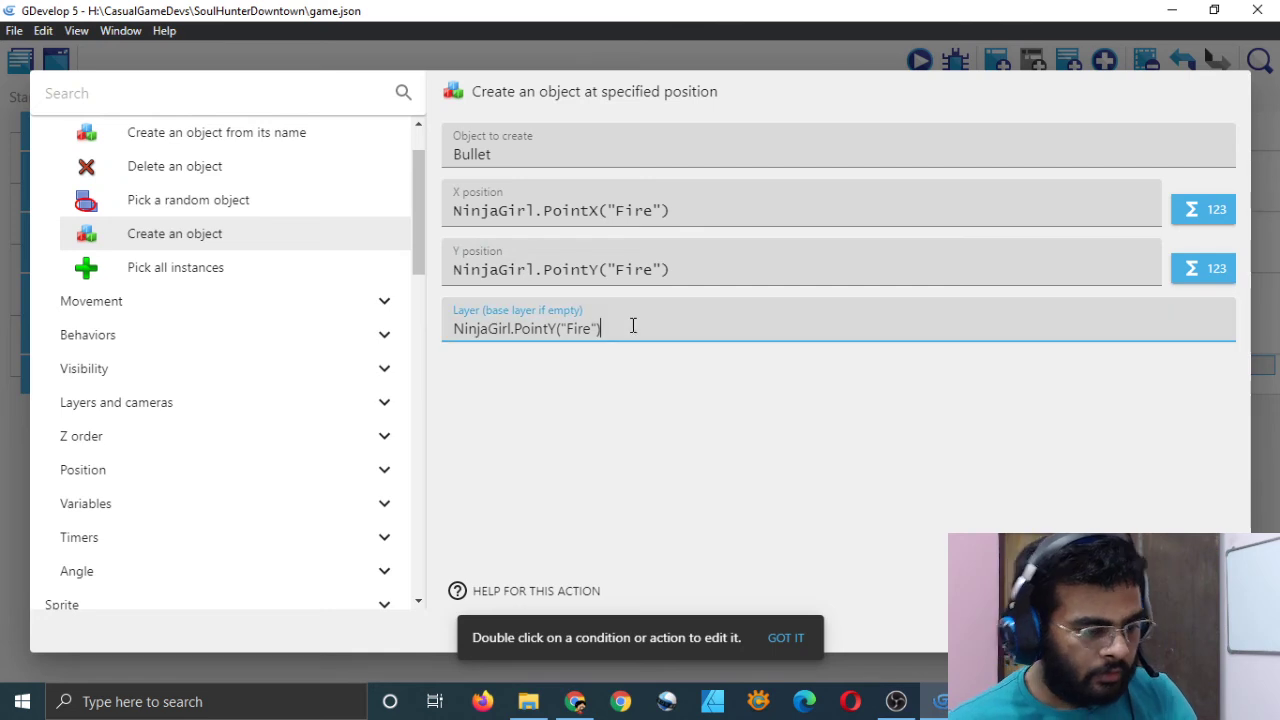
key(BackSpace)
key(BackSpace)
key(BackSpace)
key(BackSpace)
key(BackSpace)
key(BackSpace)
key(BackSpace)
key(BackSpace)
key(BackSpace)
key(BackSpace)
key(BackSpace)
key(BackSpace)
key(BackSpace)
key(BackSpace)
key(BackSpace)
key(BackSpace)
key(BackSpace)
key(BackSpace)
key(BackSpace)
key(BackSpace)
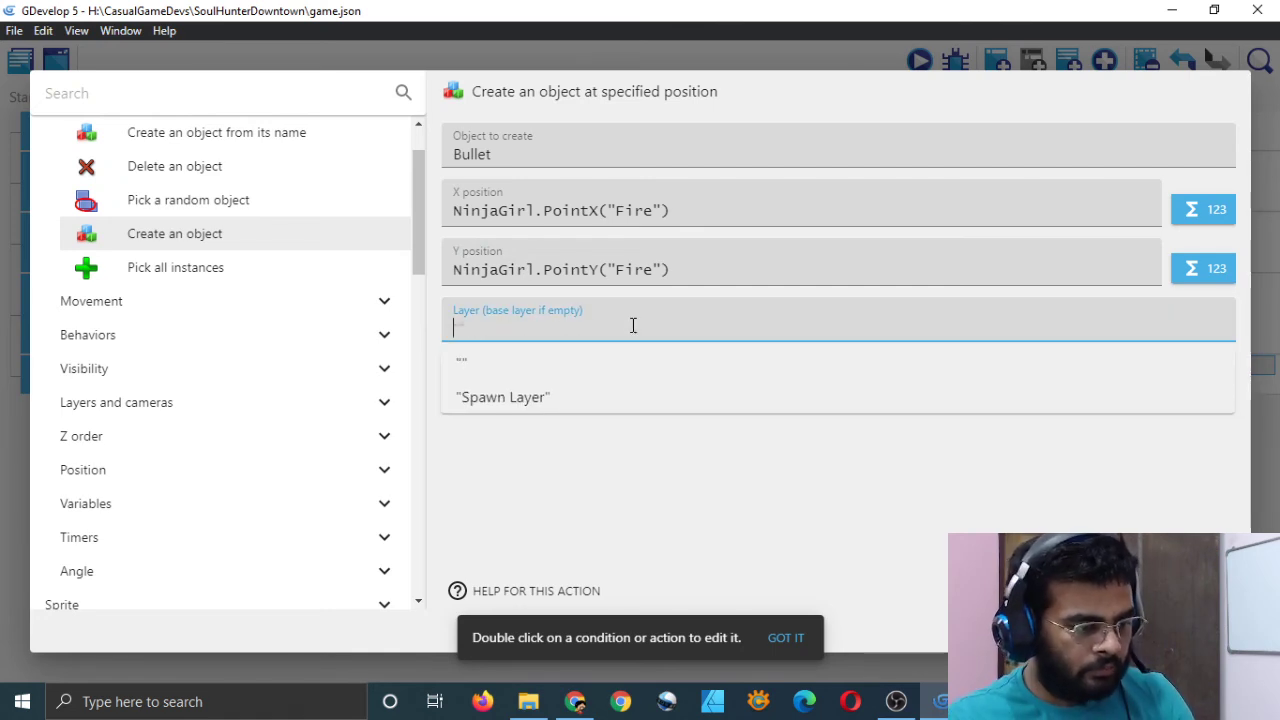
click(577, 392)
click(711, 455)
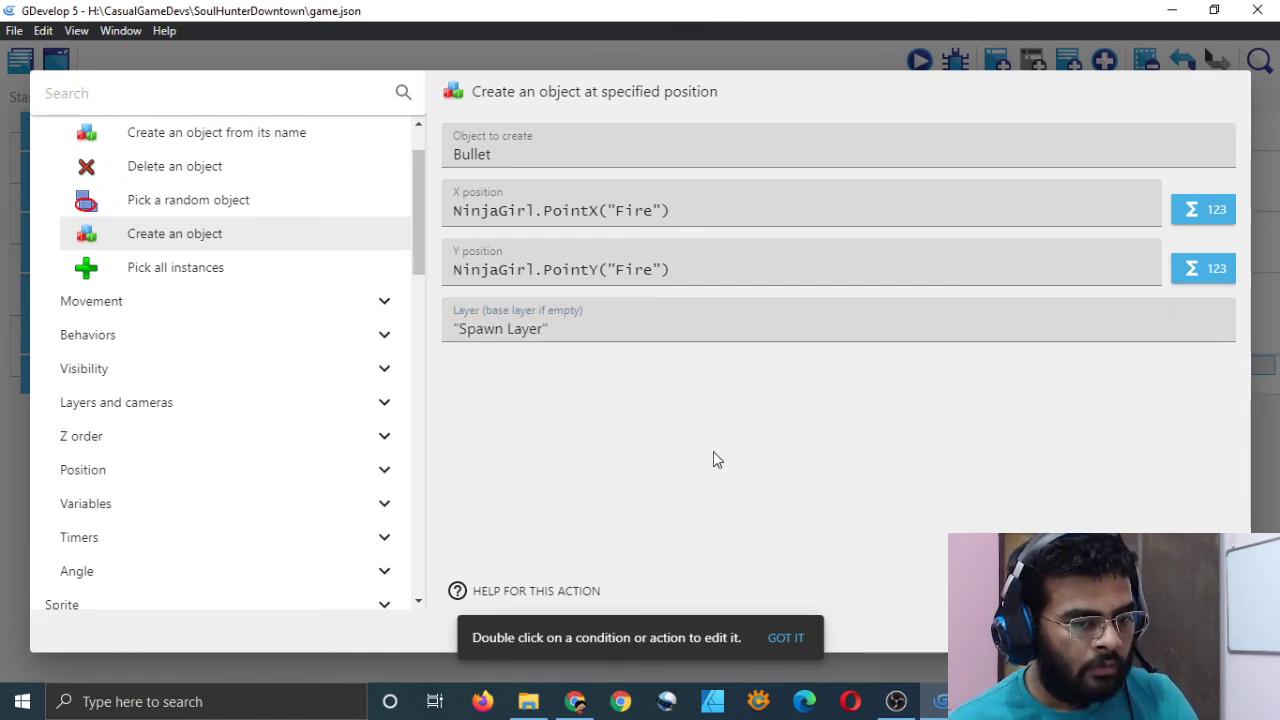
click(1210, 630)
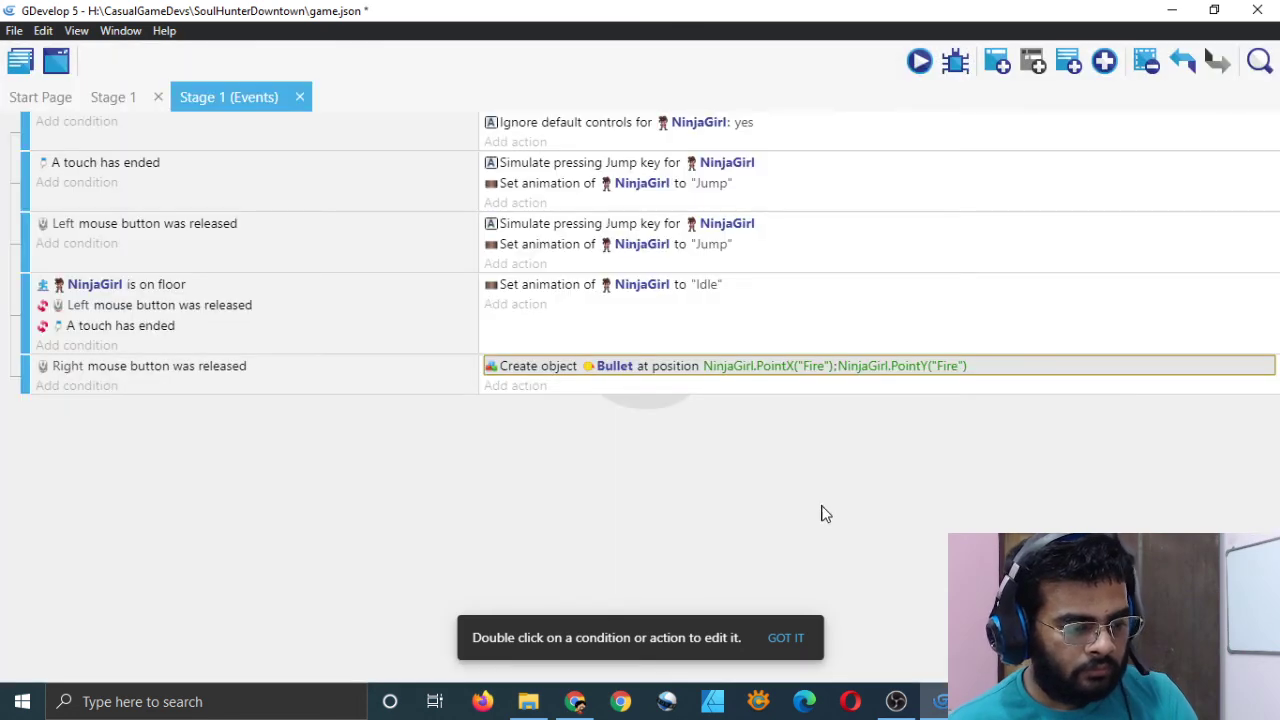
- Save the project, preview Stage 1 to test throwing Bullets while NinjaGirl stands and jumps, and close the preview
key(ctrl+s)
click(920, 62)
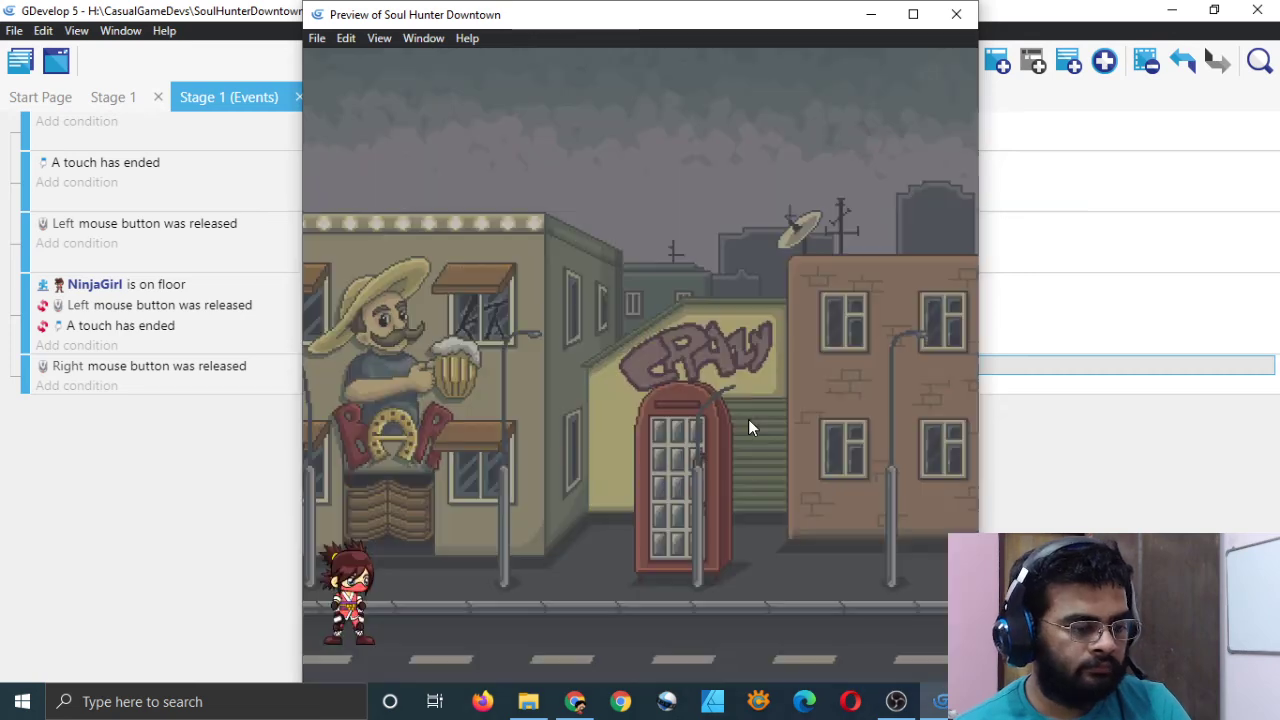
click(688, 445)
click(688, 445)
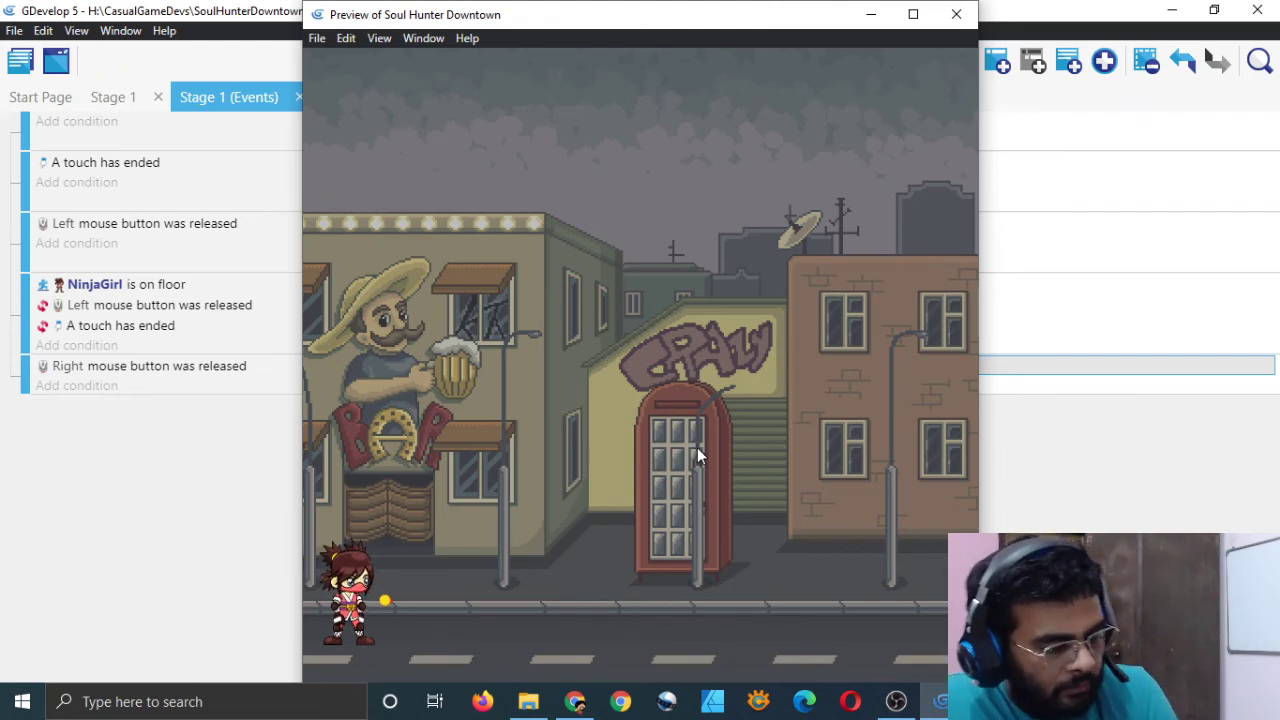
click(694, 444)
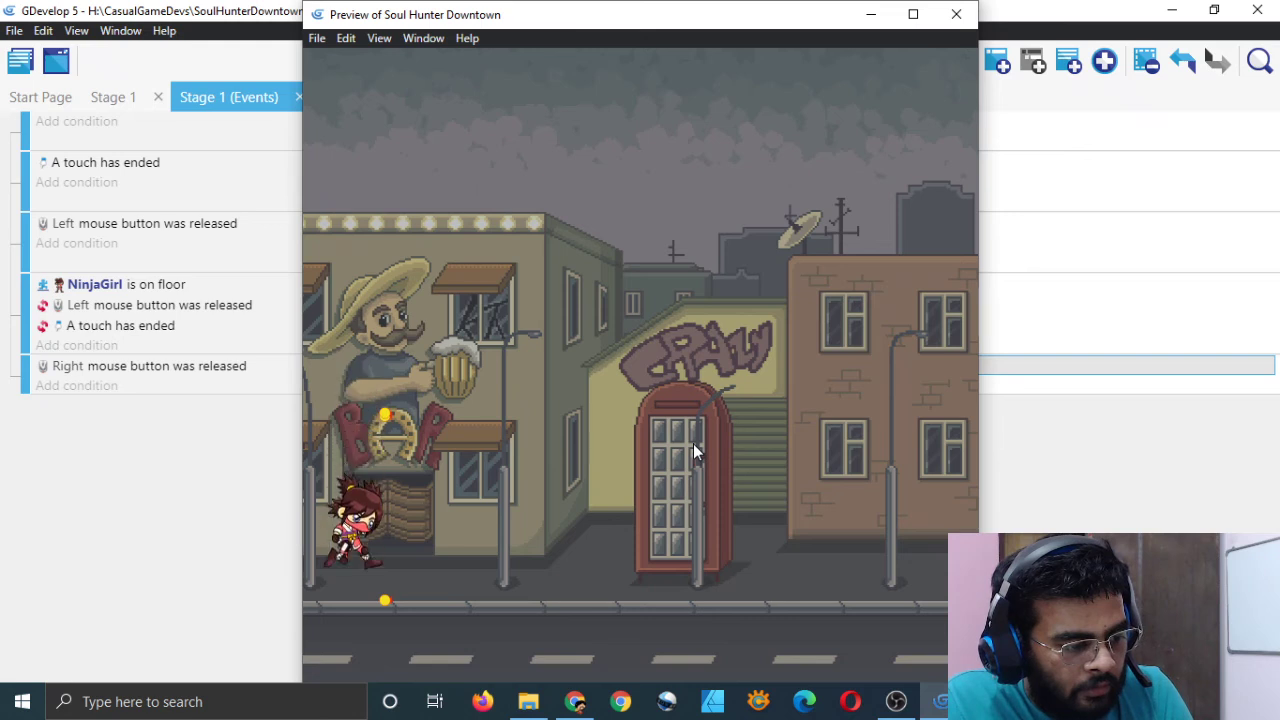
click(693, 443)
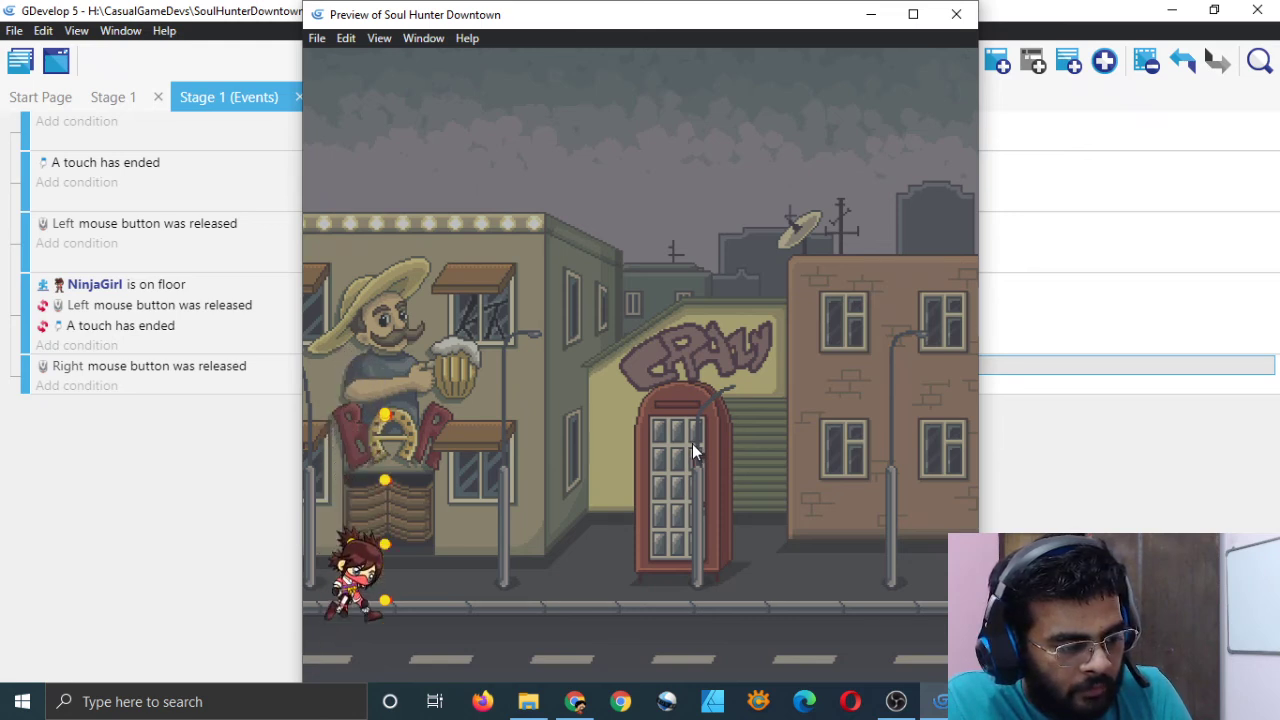
click(956, 16)
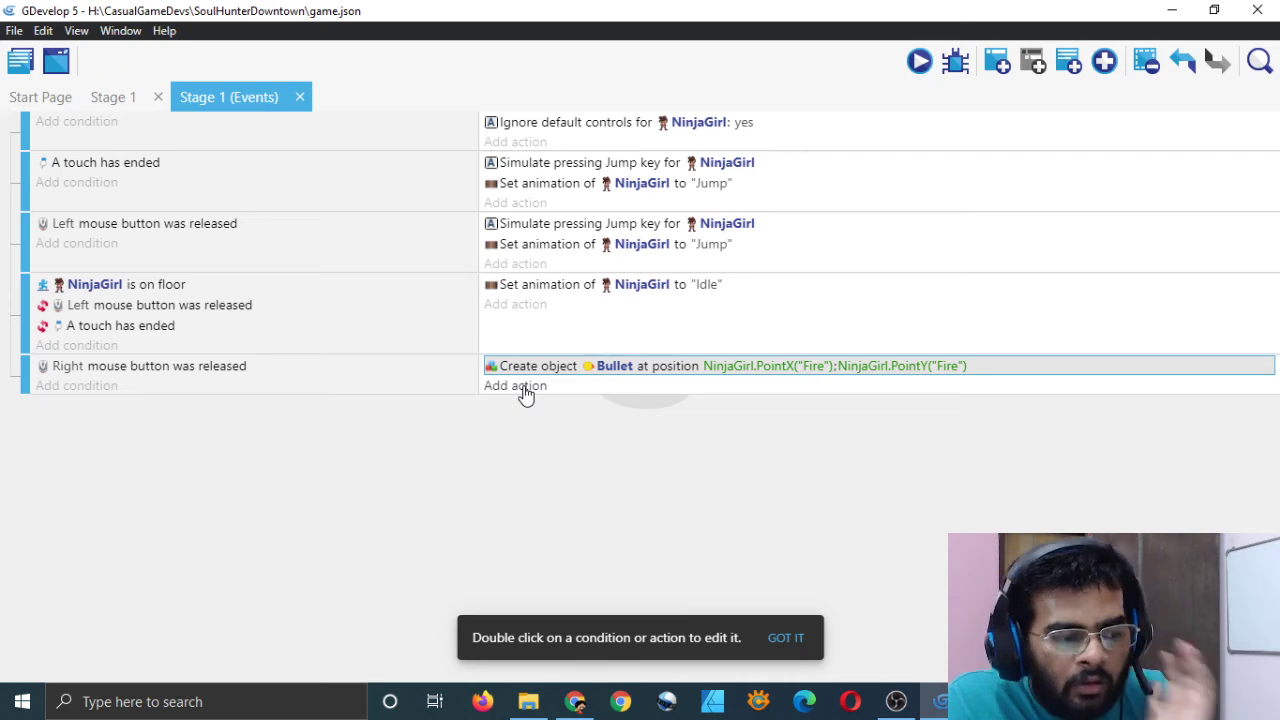
- In the Stage 1 scene, open the Bullet object's behavior selection and look through the installed behaviors
click(116, 99)
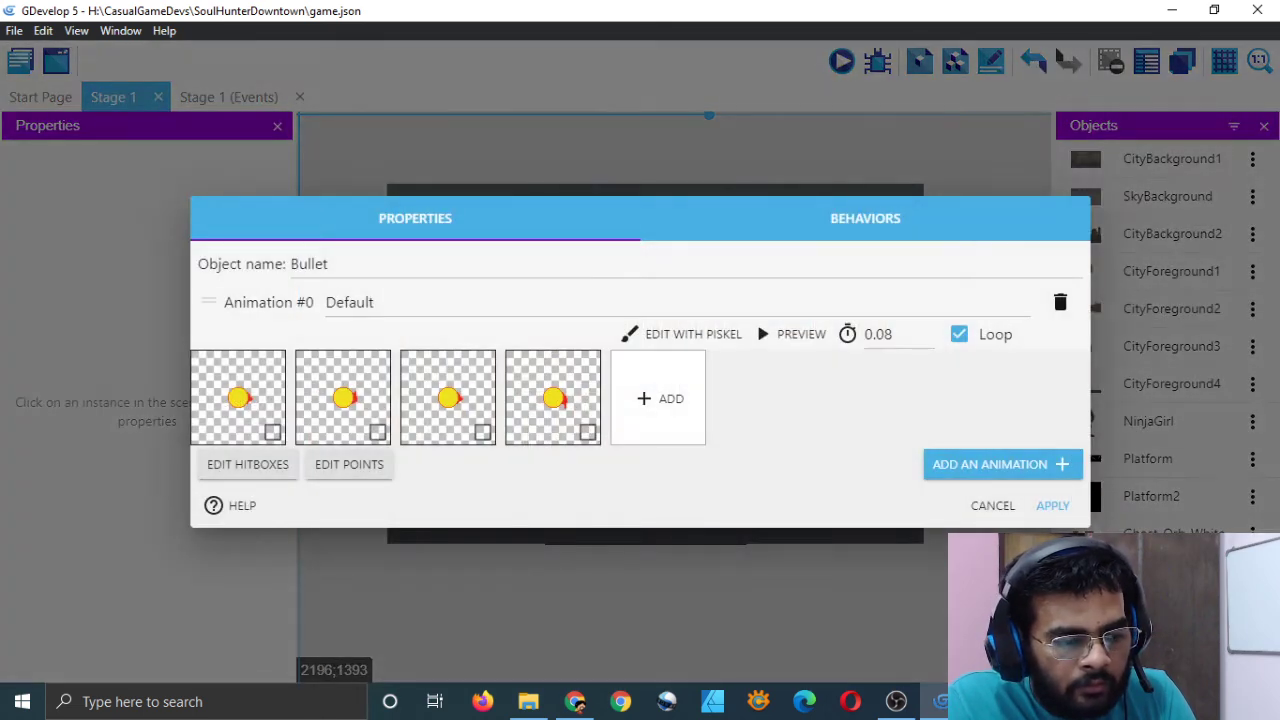
click(911, 218)
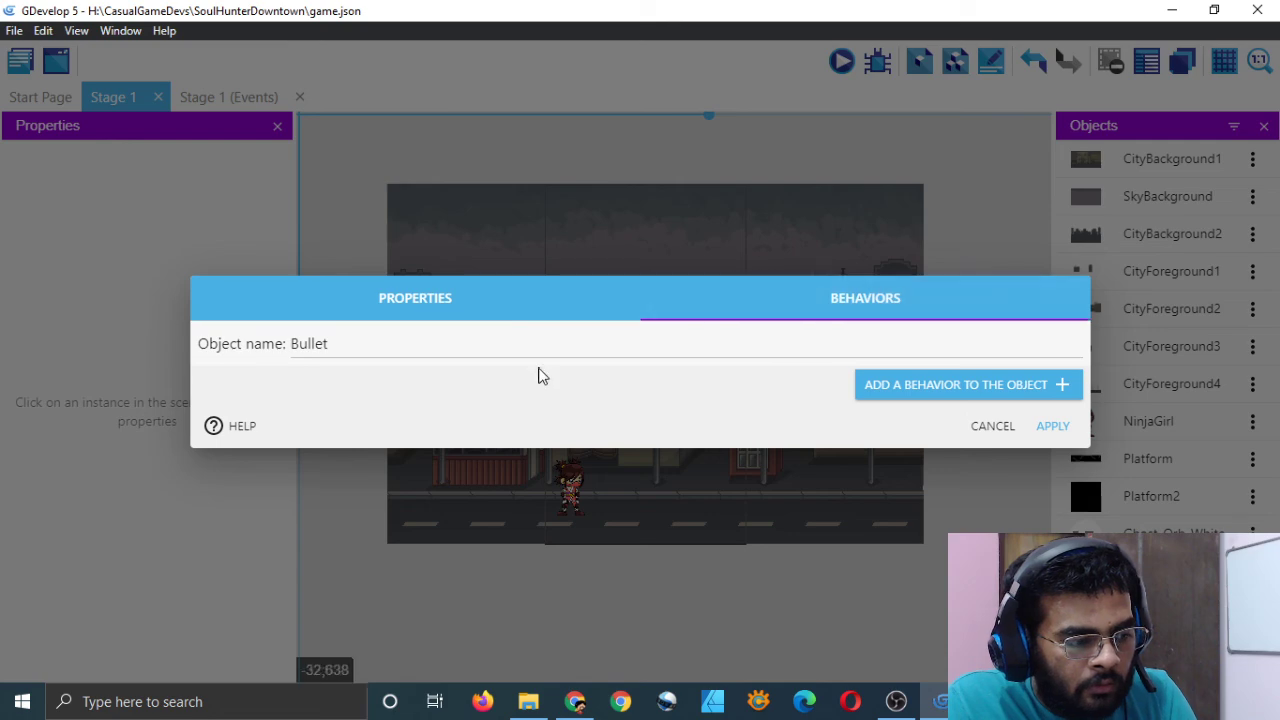
click(883, 389)
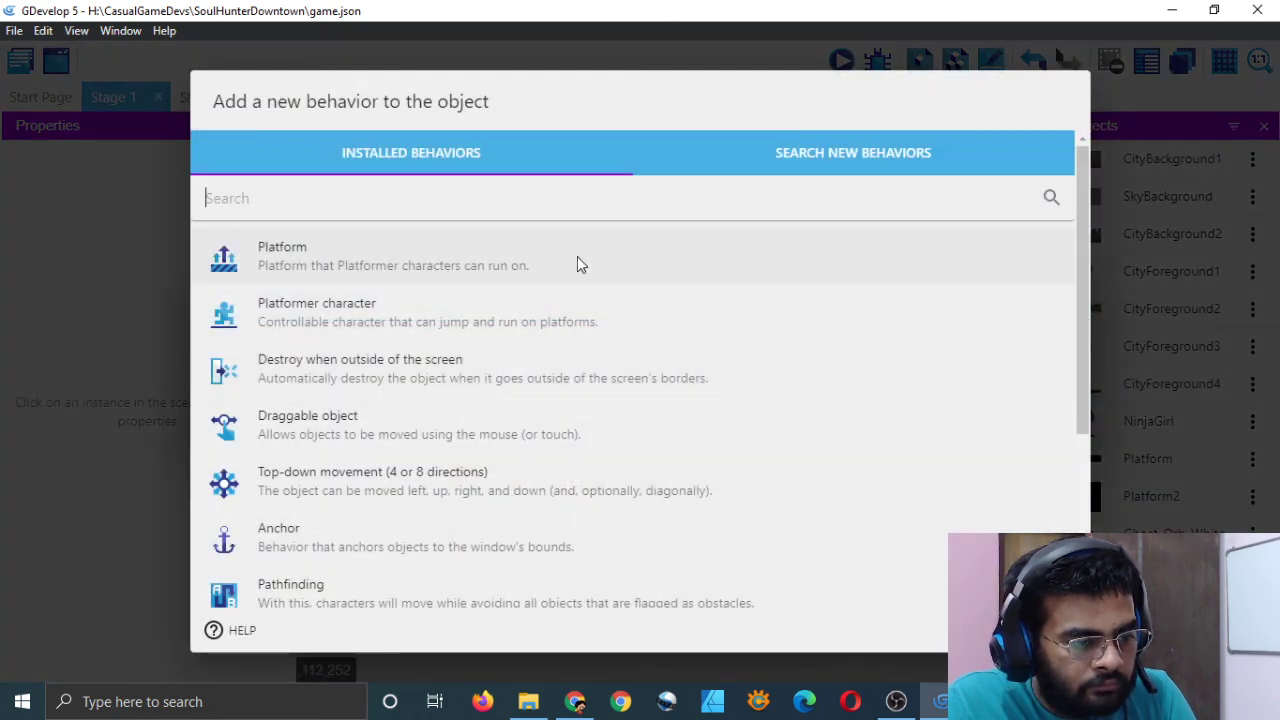
scroll(580, 420, down, 3)
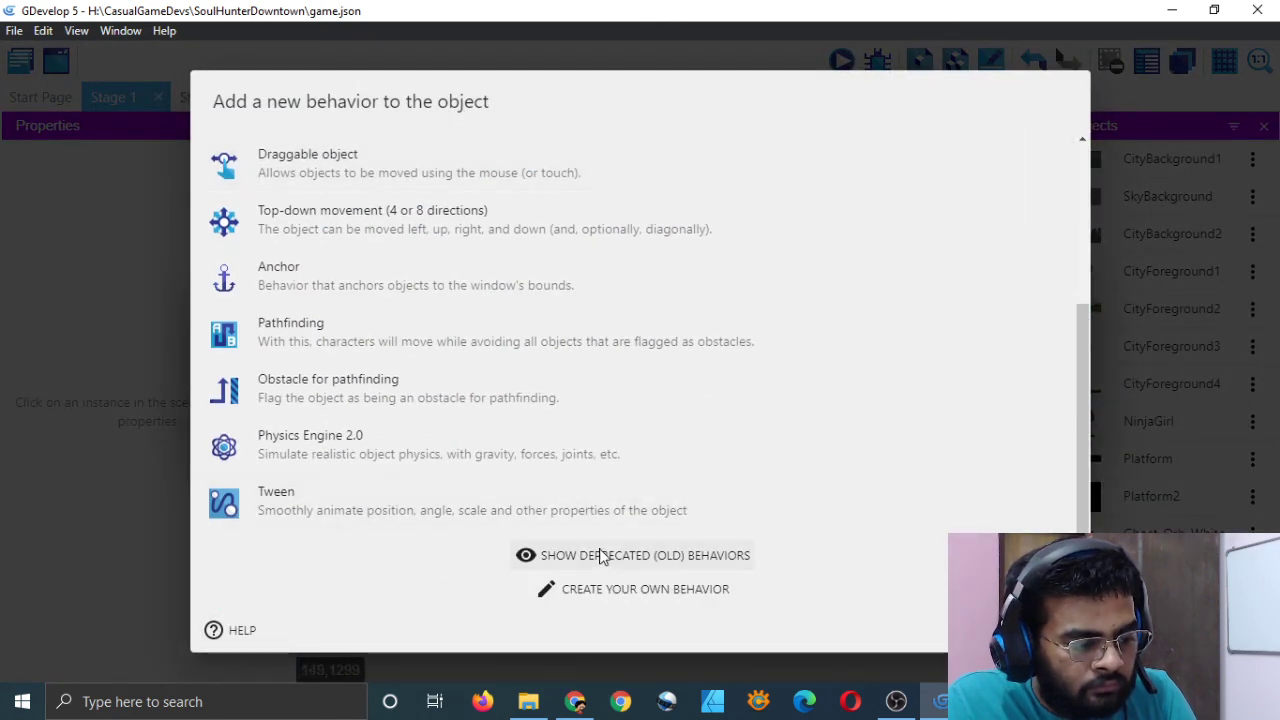
scroll(545, 440, up, 2)
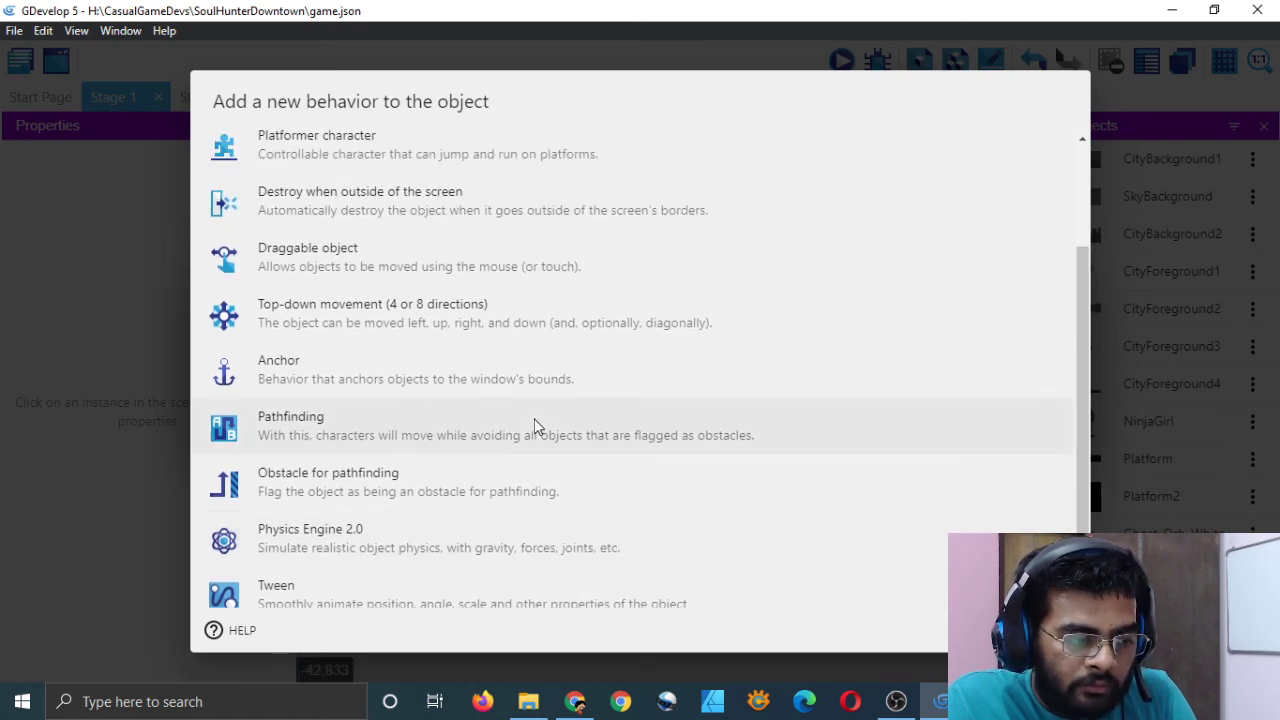
scroll(535, 427, up, 3)
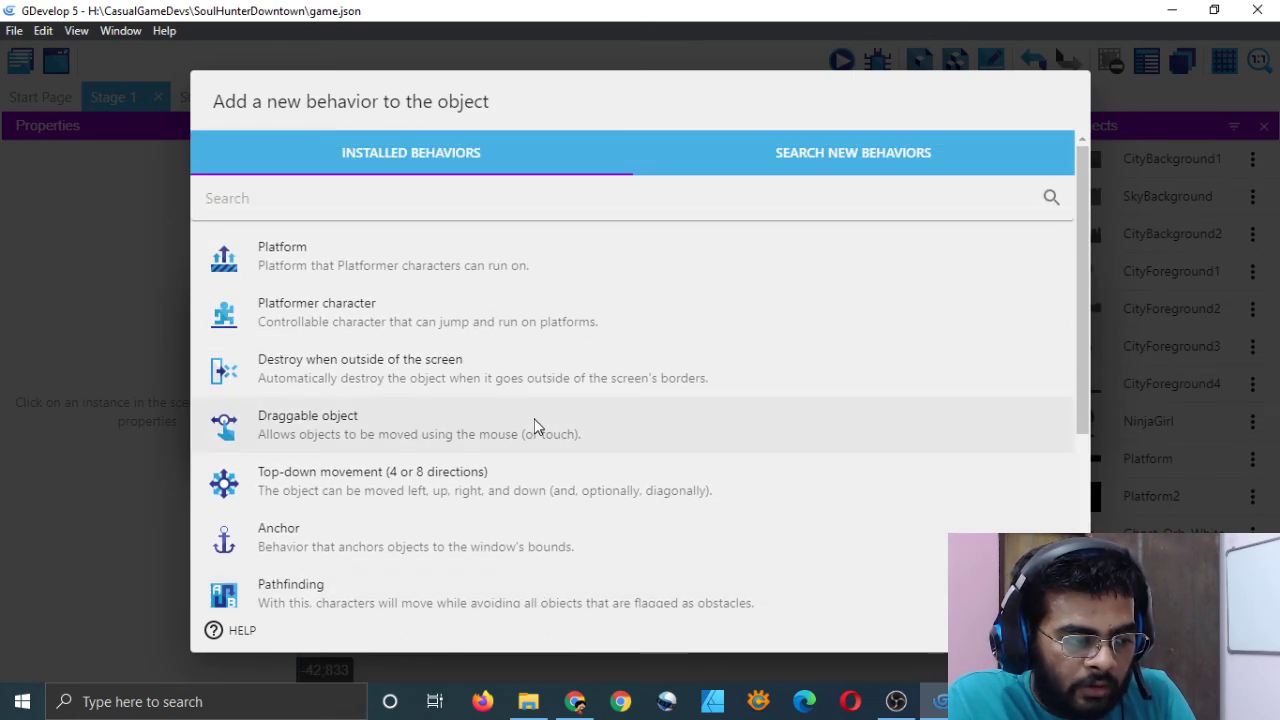
scroll(535, 427, down, 4)
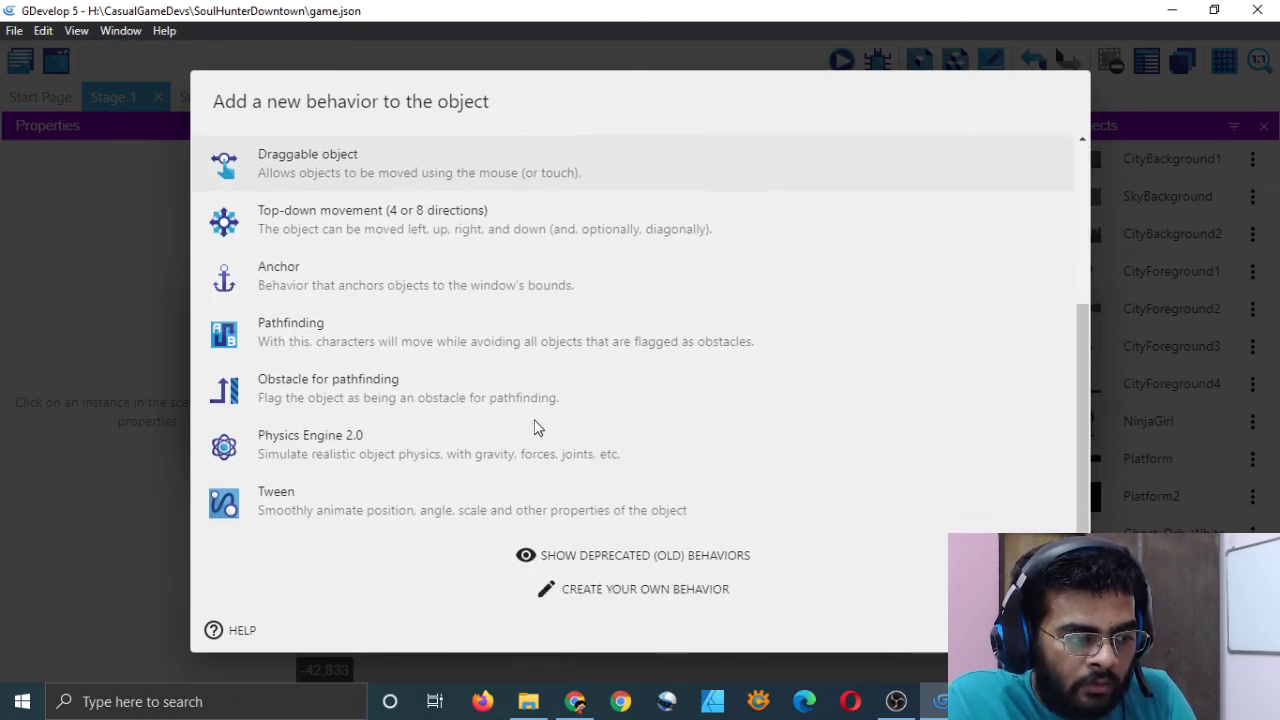
- Check the browser help page on creating custom behaviors and return to GDevelop's behavior selection
click(646, 590)
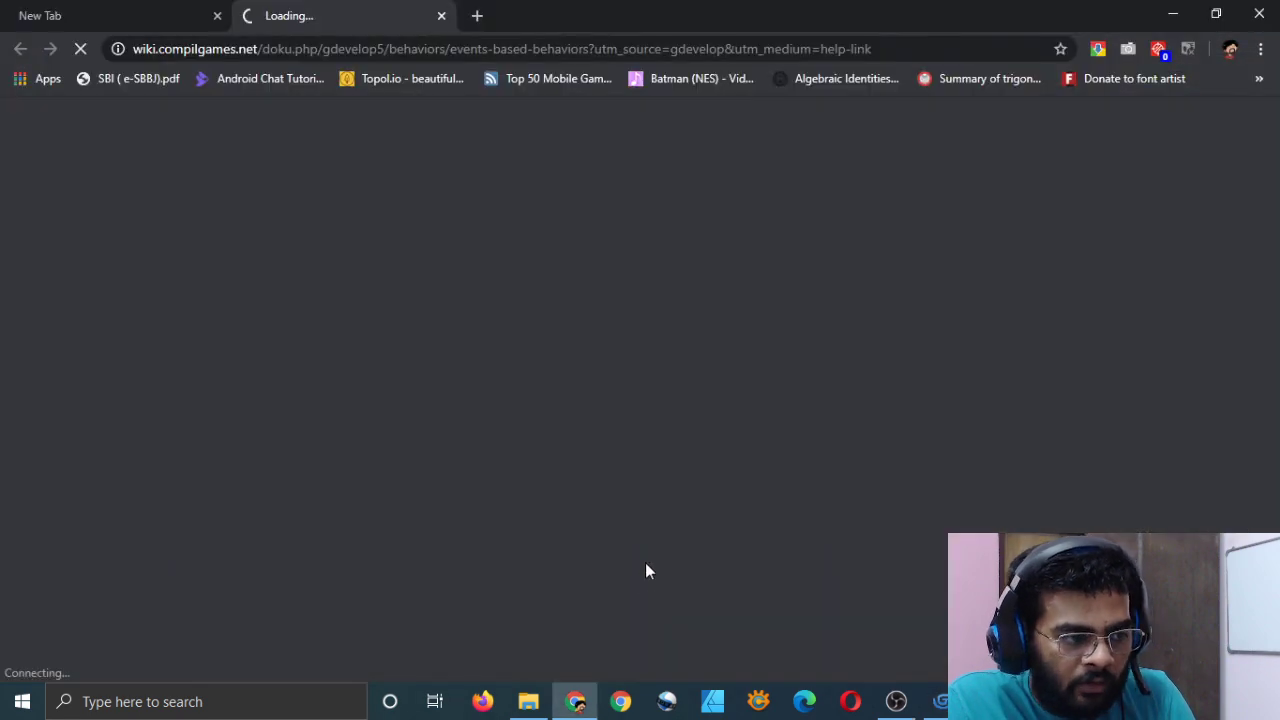
click(940, 703)
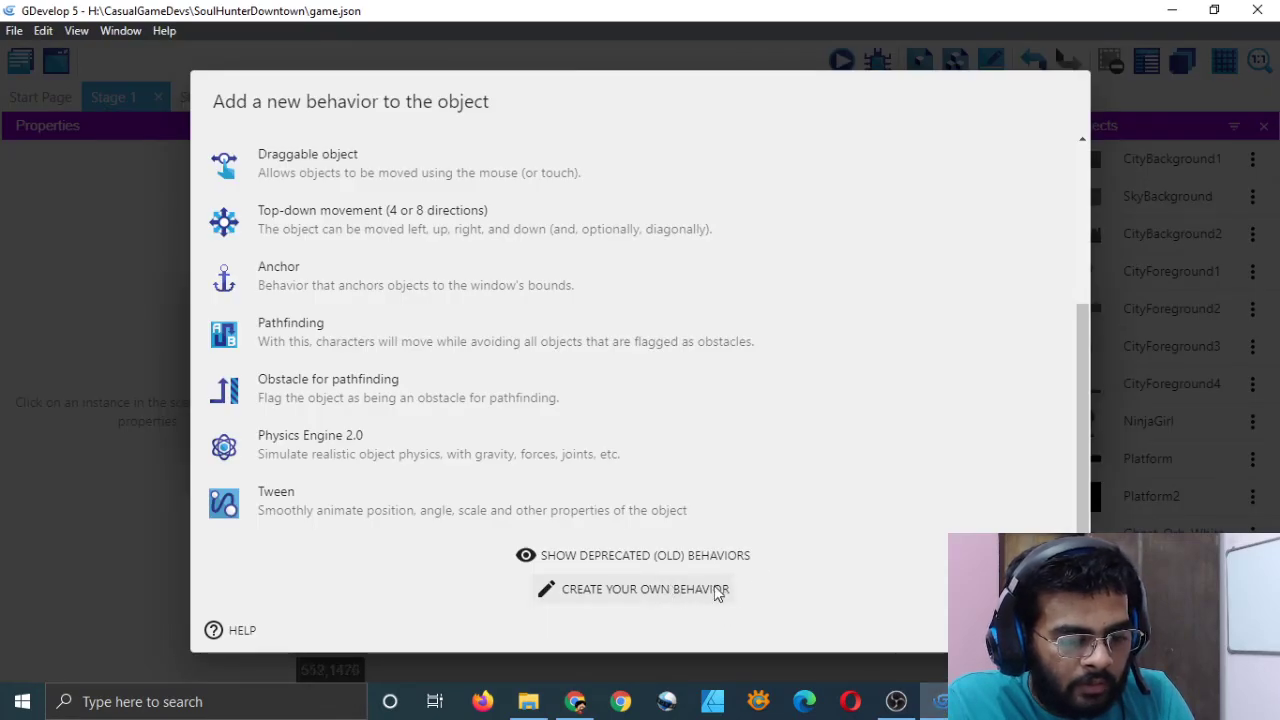
click(575, 701)
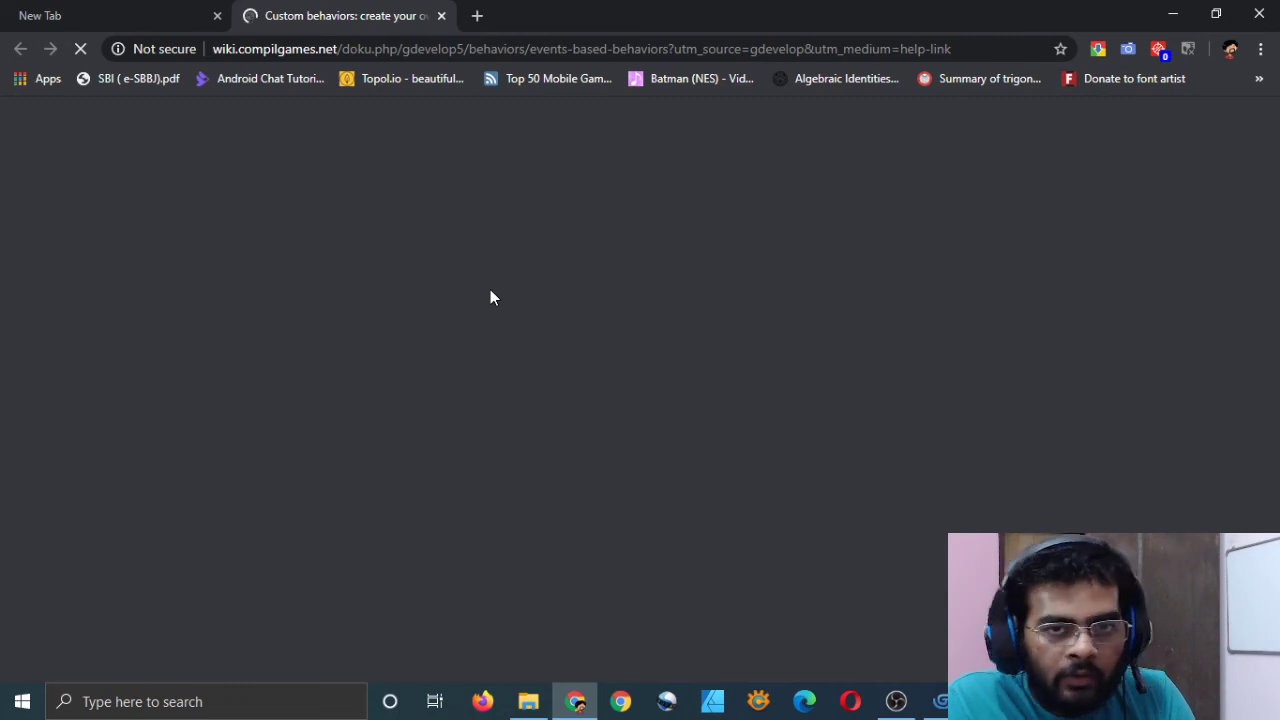
click(940, 703)
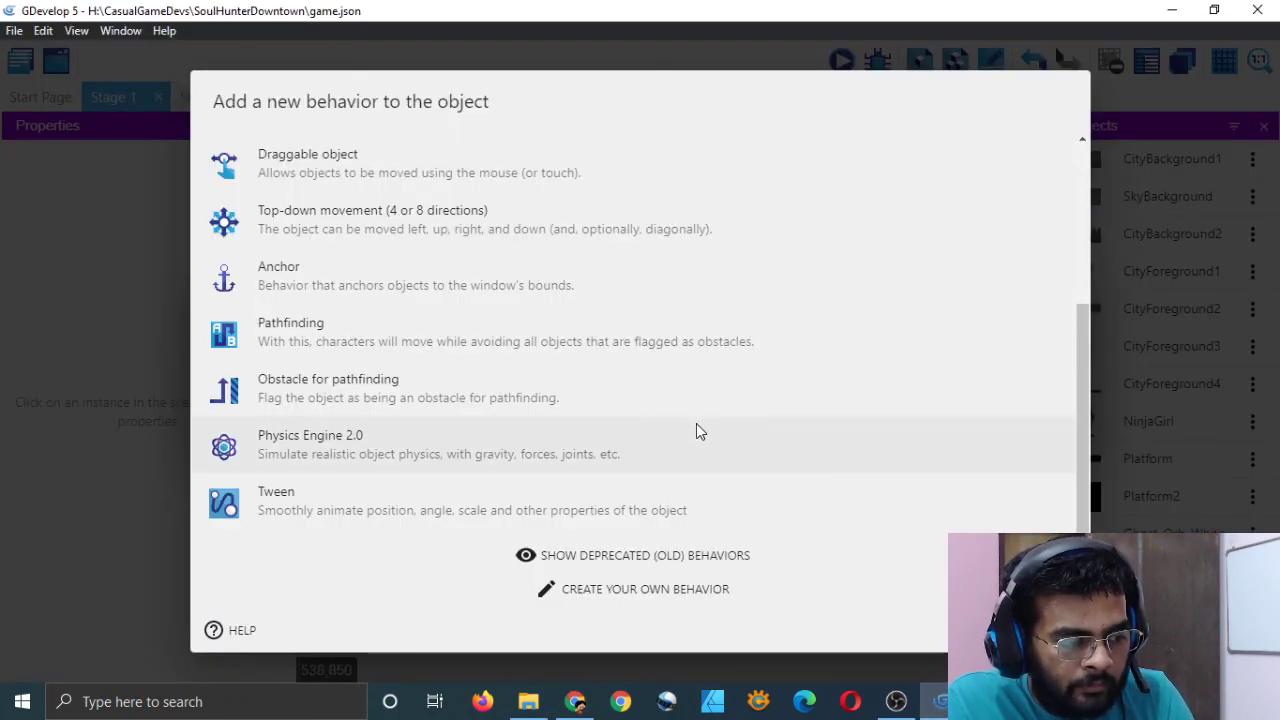
- Leave the behavior selection without choosing one and cancel editing the Bullet object
scroll(697, 449, up, 5)
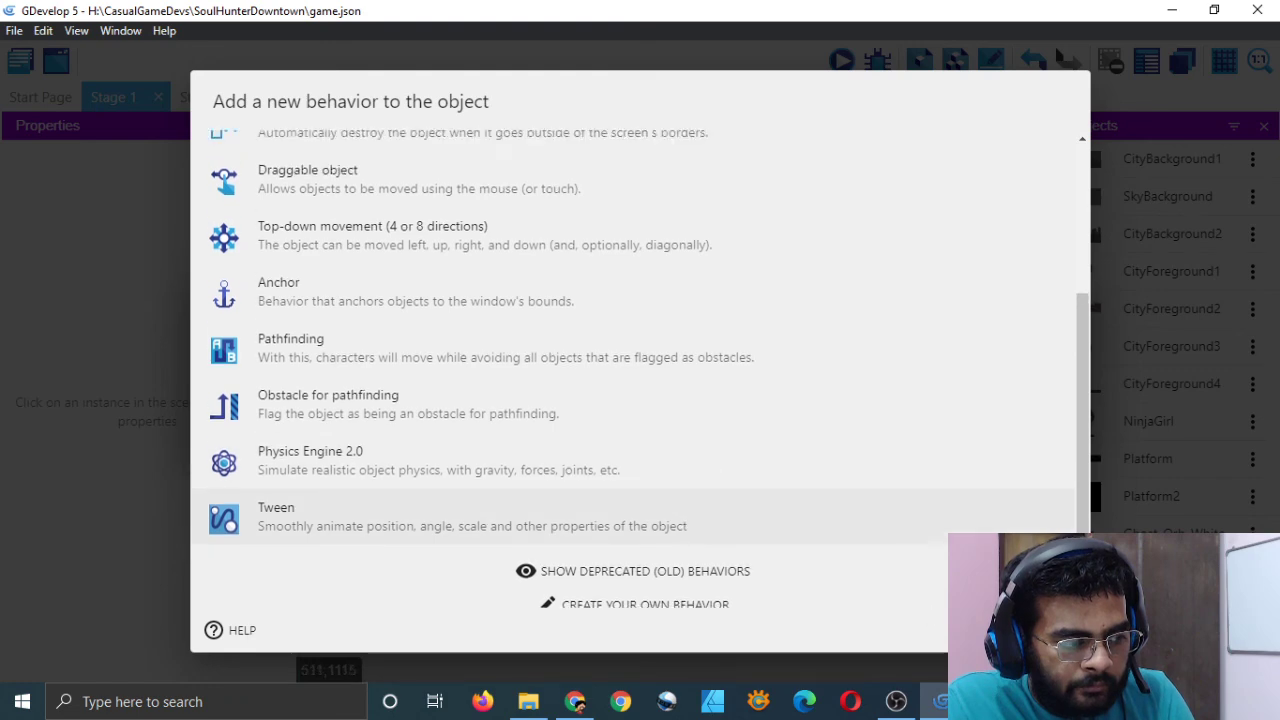
key(Escape)
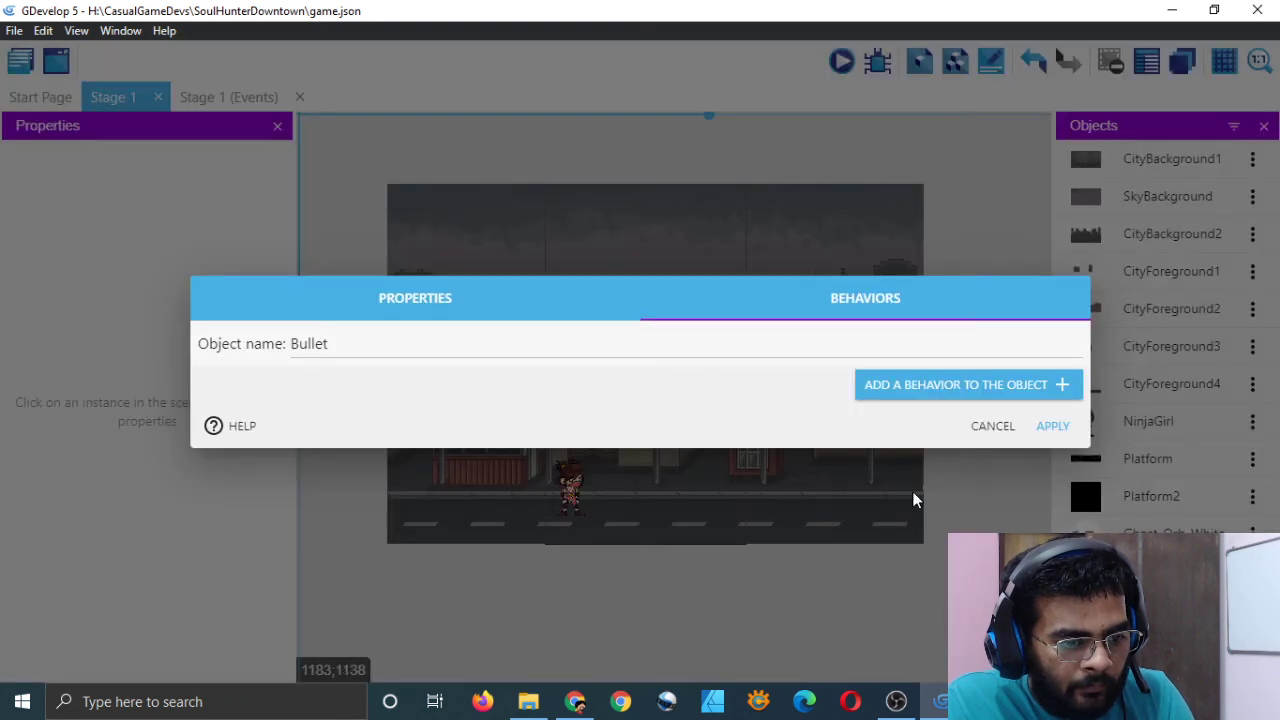
click(996, 432)
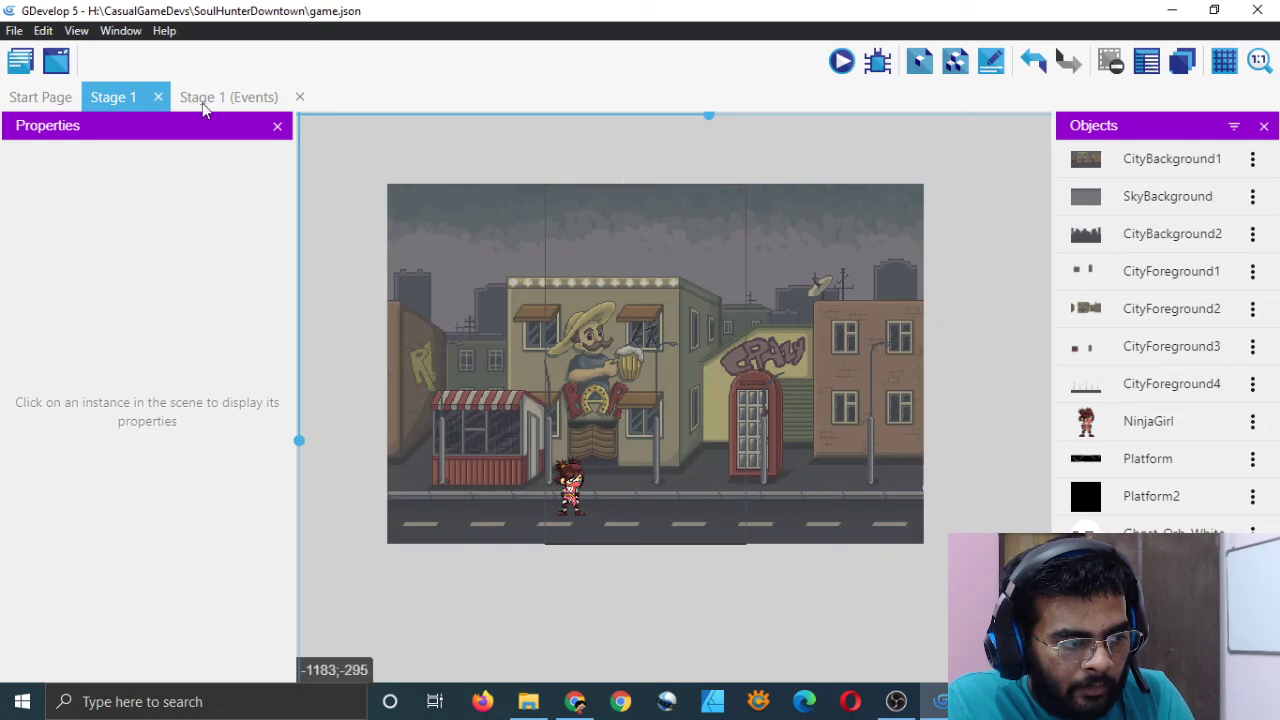
- In the Stage 1 events, review the parameters of the Bullet creation action and close it
click(204, 100)
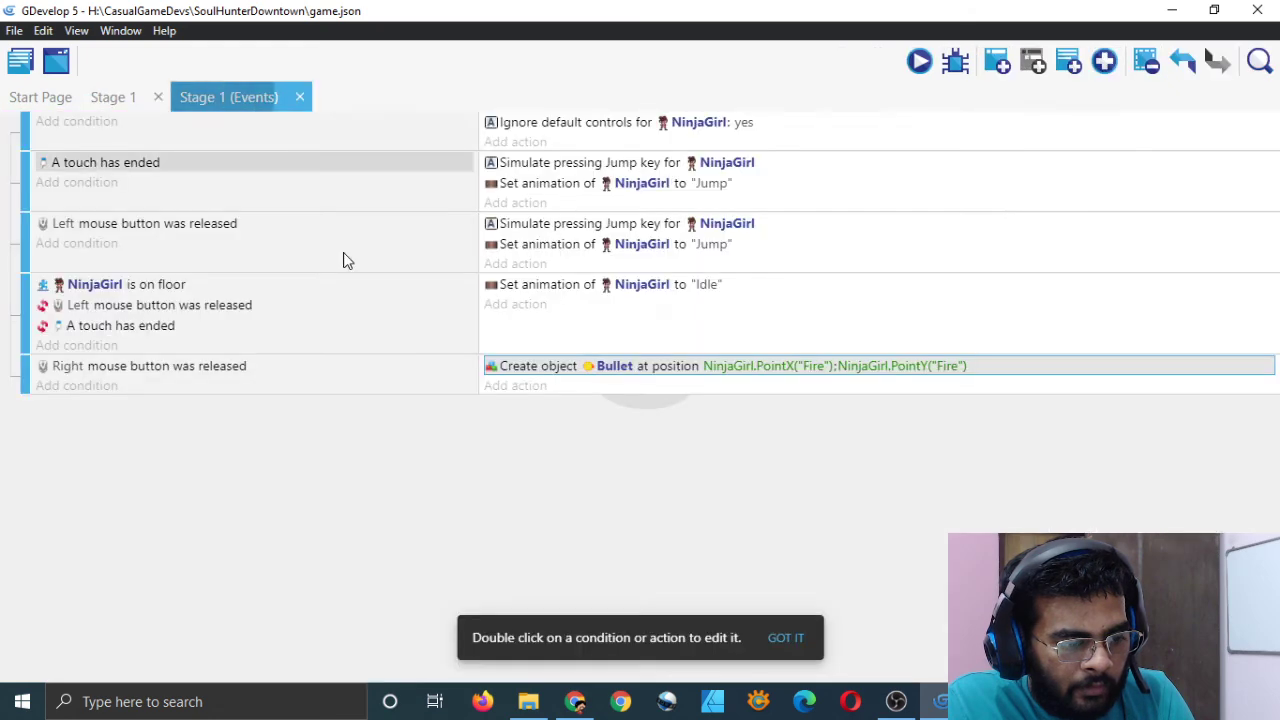
double_click(527, 370)
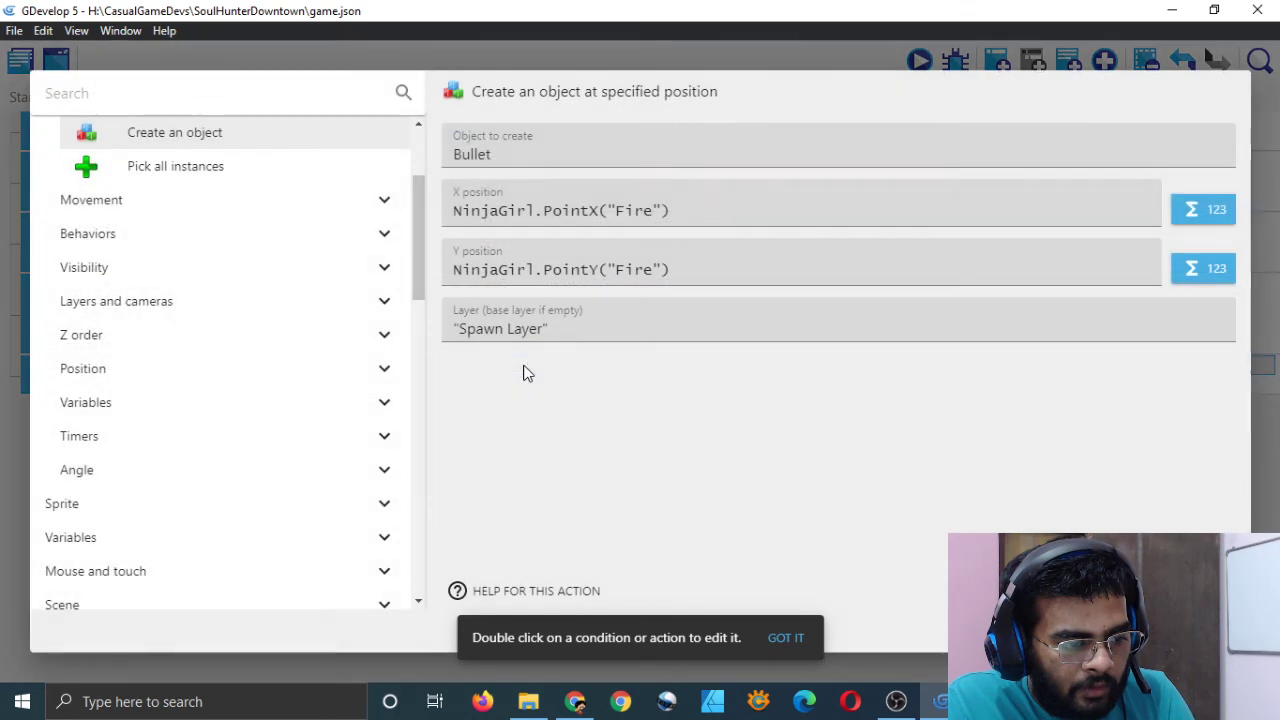
click(754, 460)
click(1212, 632)
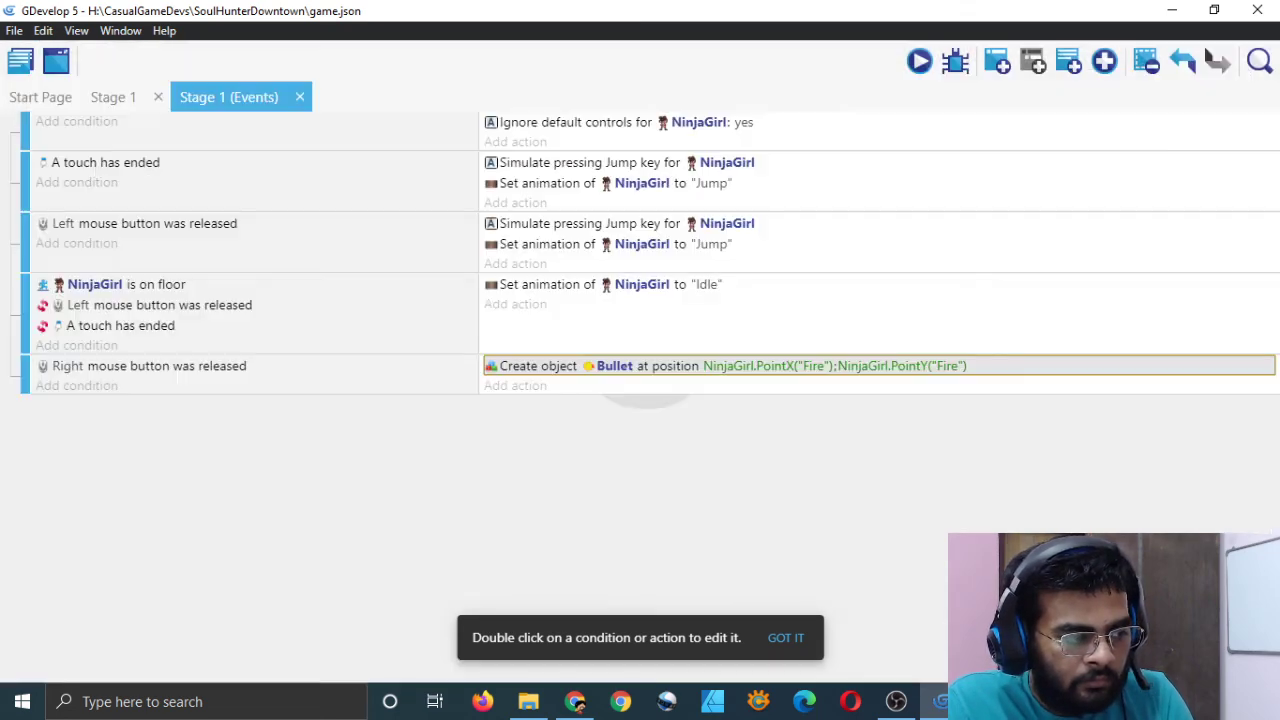
- Start a new action in the right mouse button release event using the common movement action "Add a force" with Bullet as the object
click(534, 388)
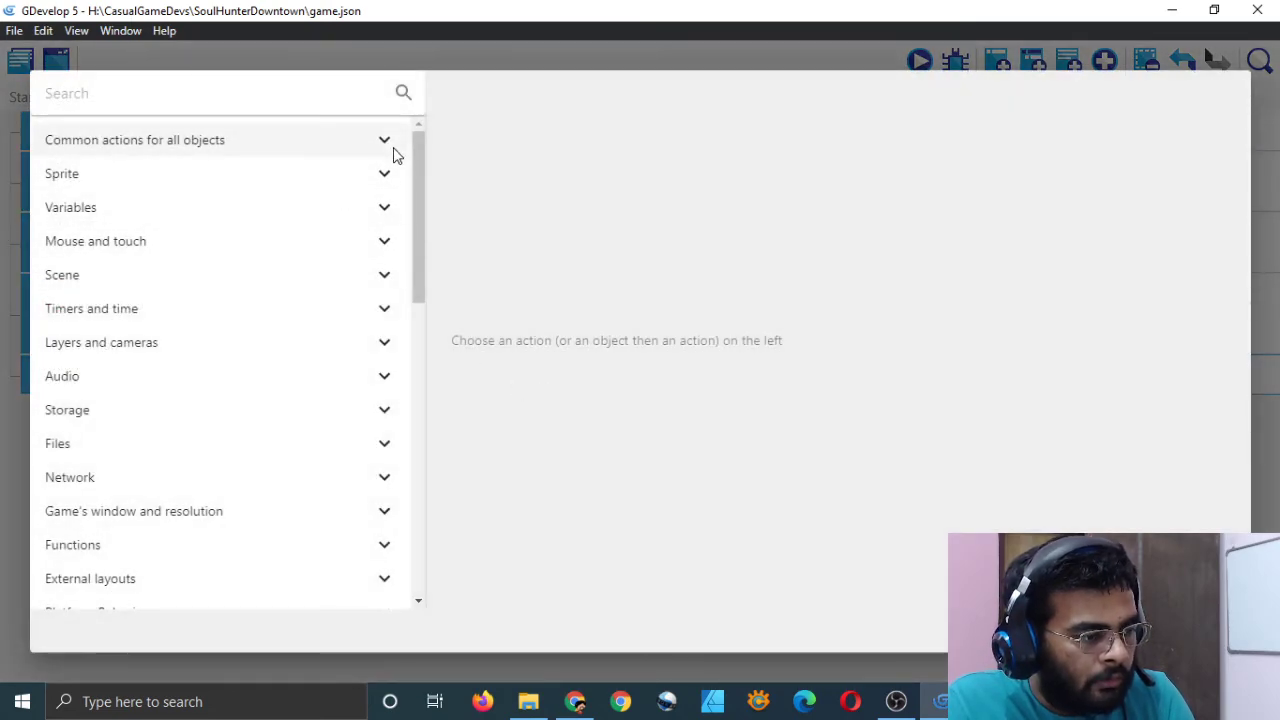
click(386, 146)
click(352, 210)
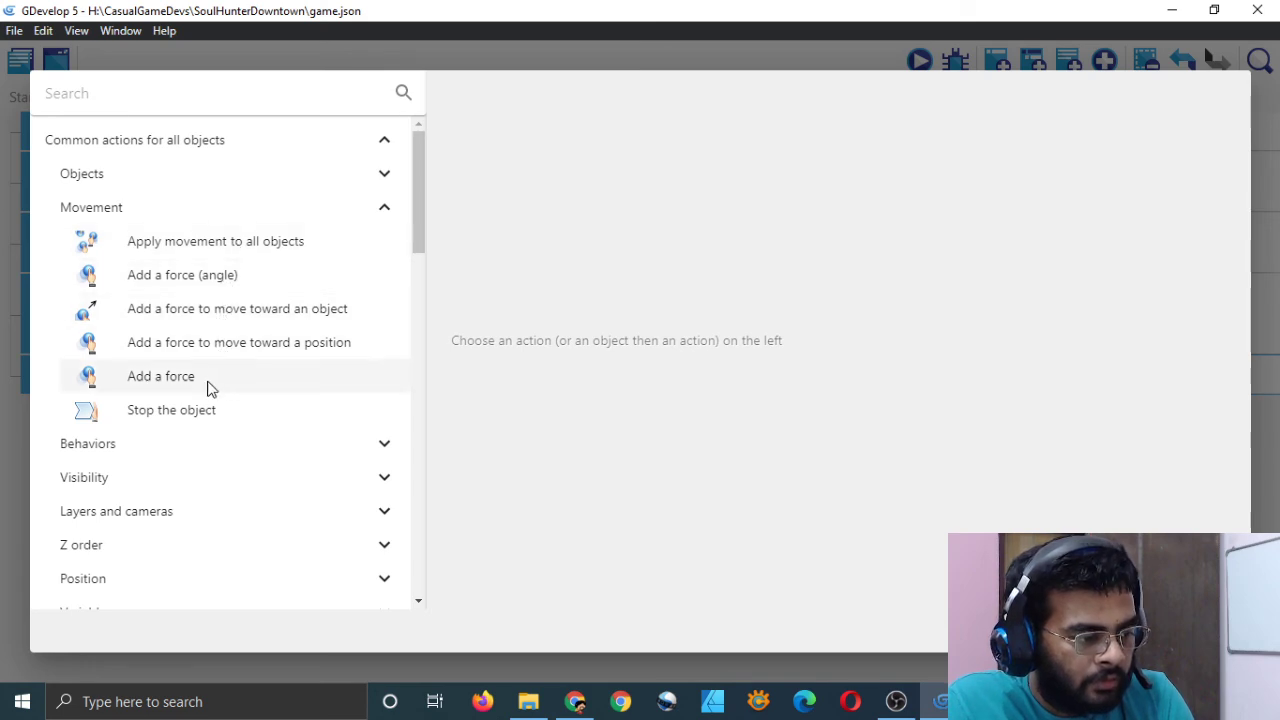
click(228, 249)
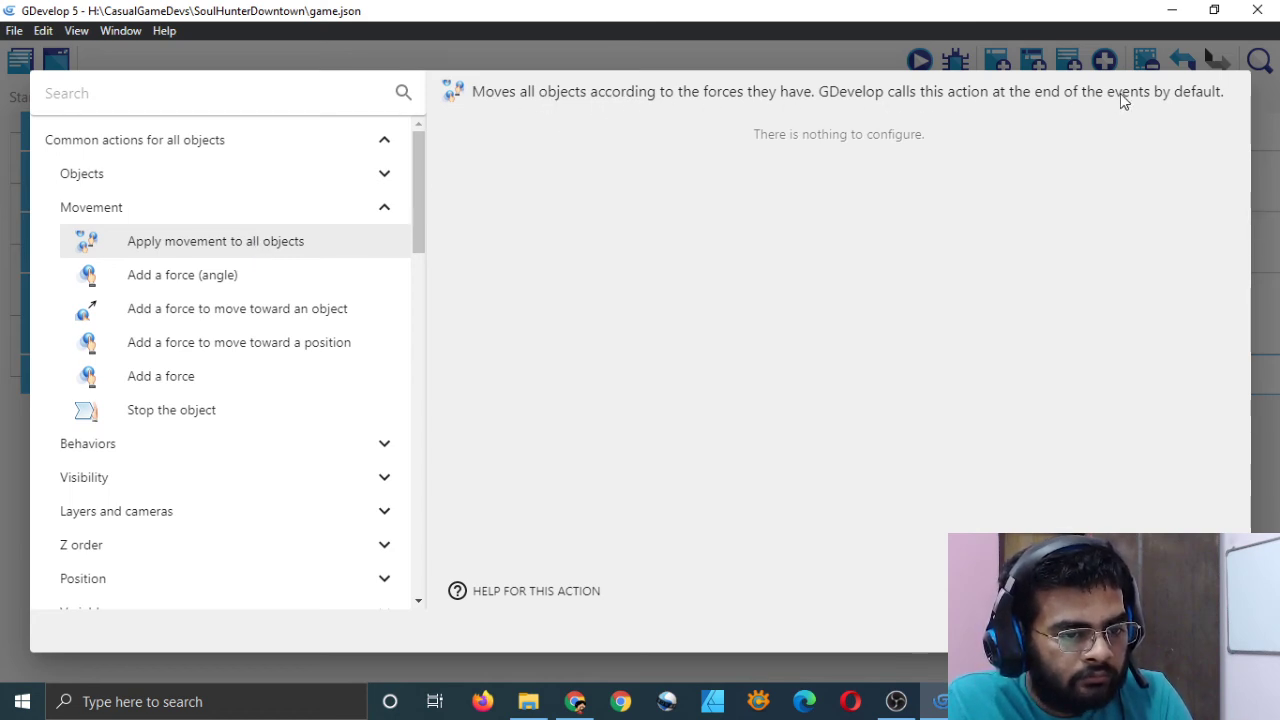
click(185, 283)
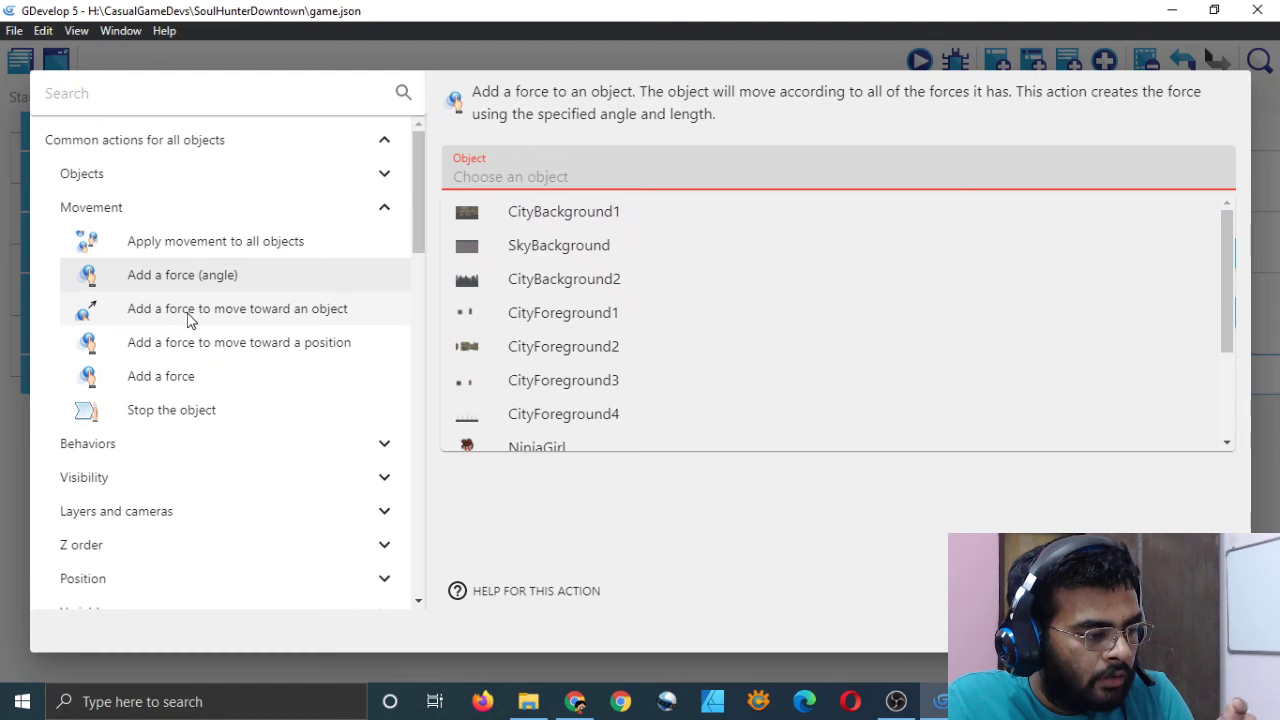
click(182, 380)
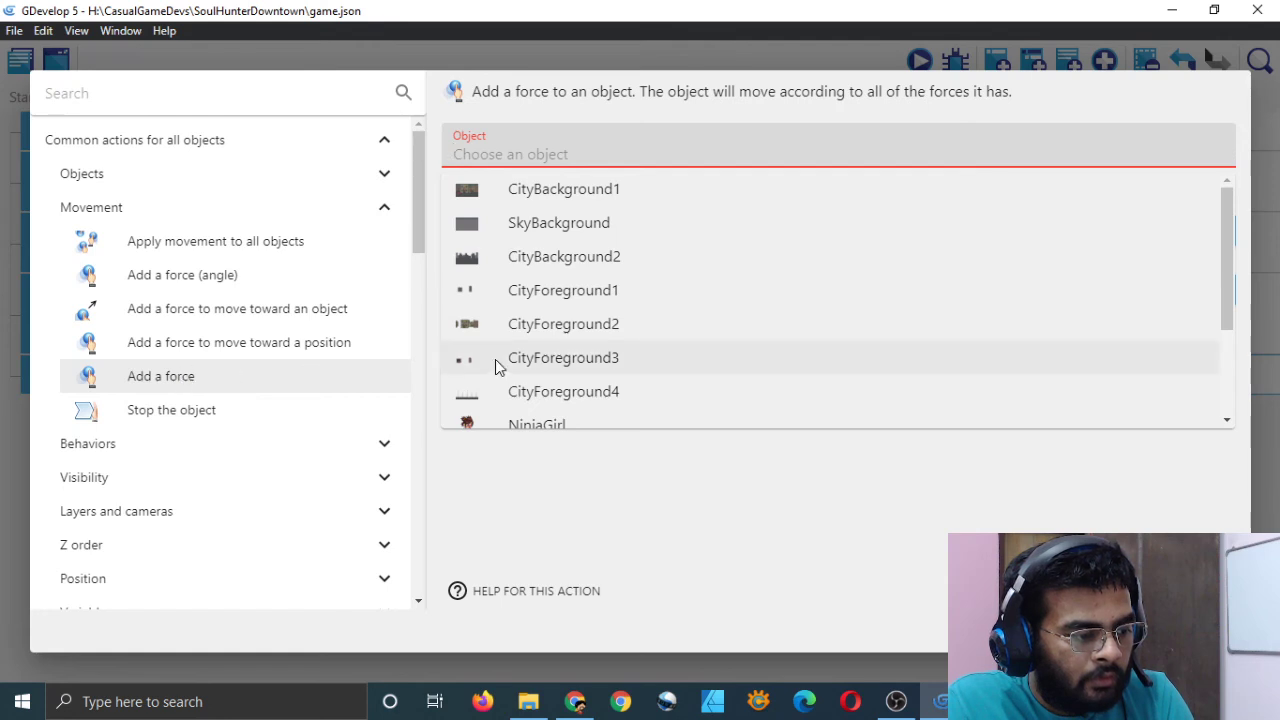
scroll(505, 360, down, 2)
click(538, 405)
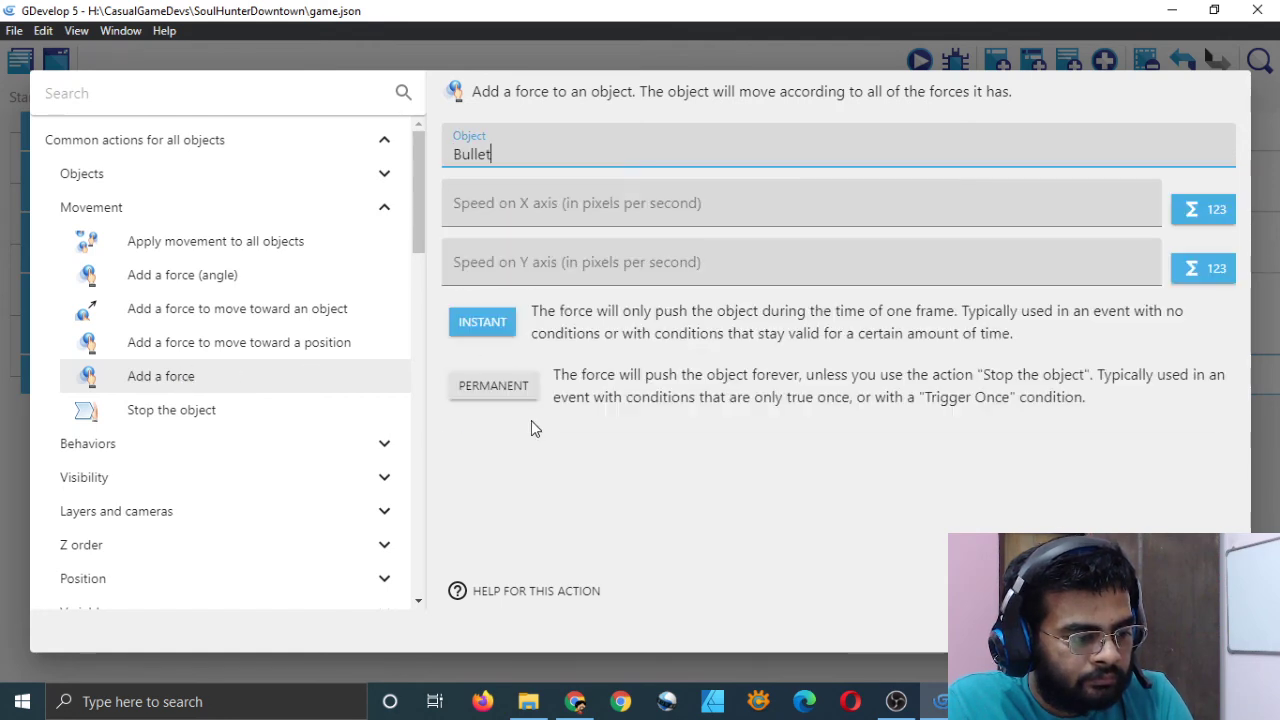
- Set the Bullet force's X-axis speed to 10, make the force permanent, and confirm the action
click(638, 202)
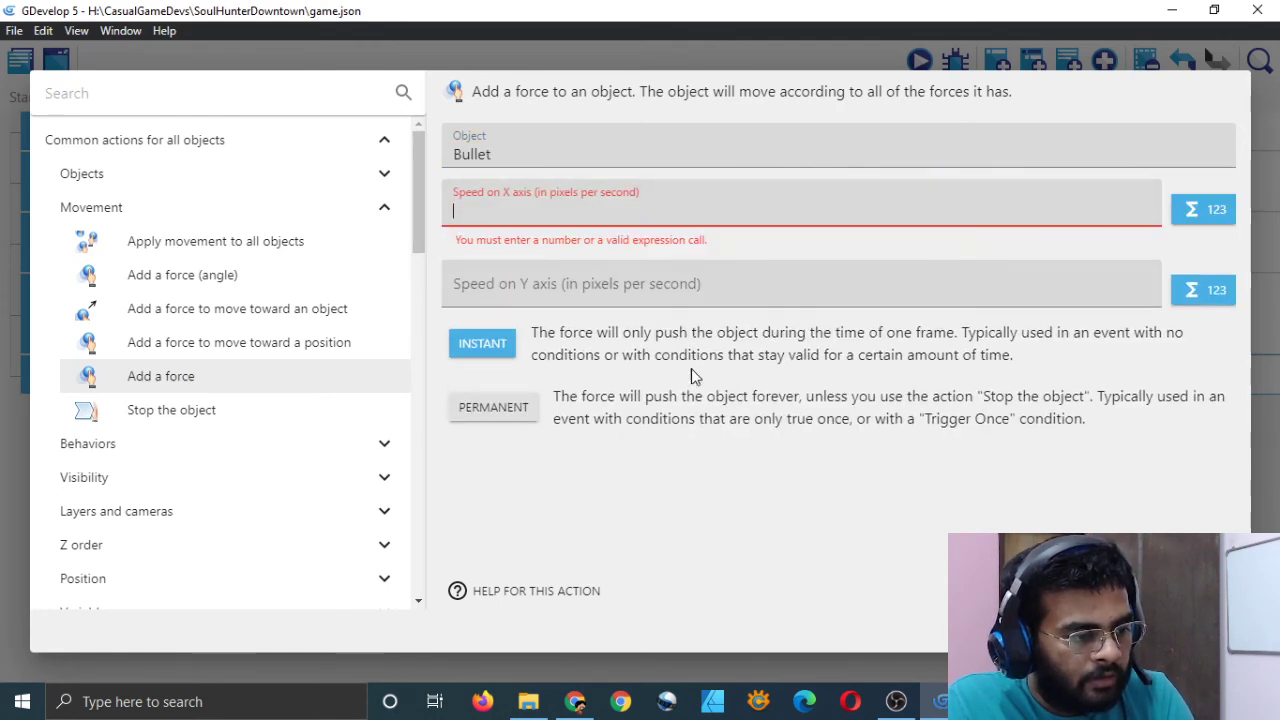
text(10)
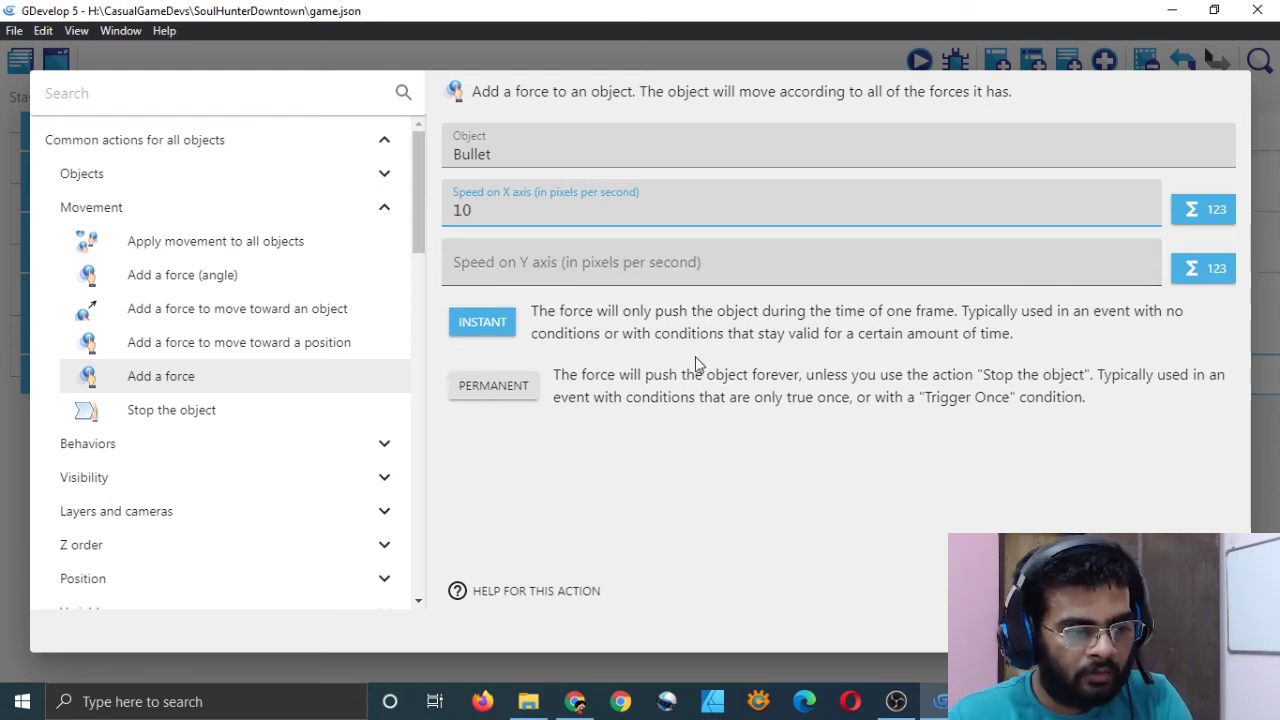
click(566, 322)
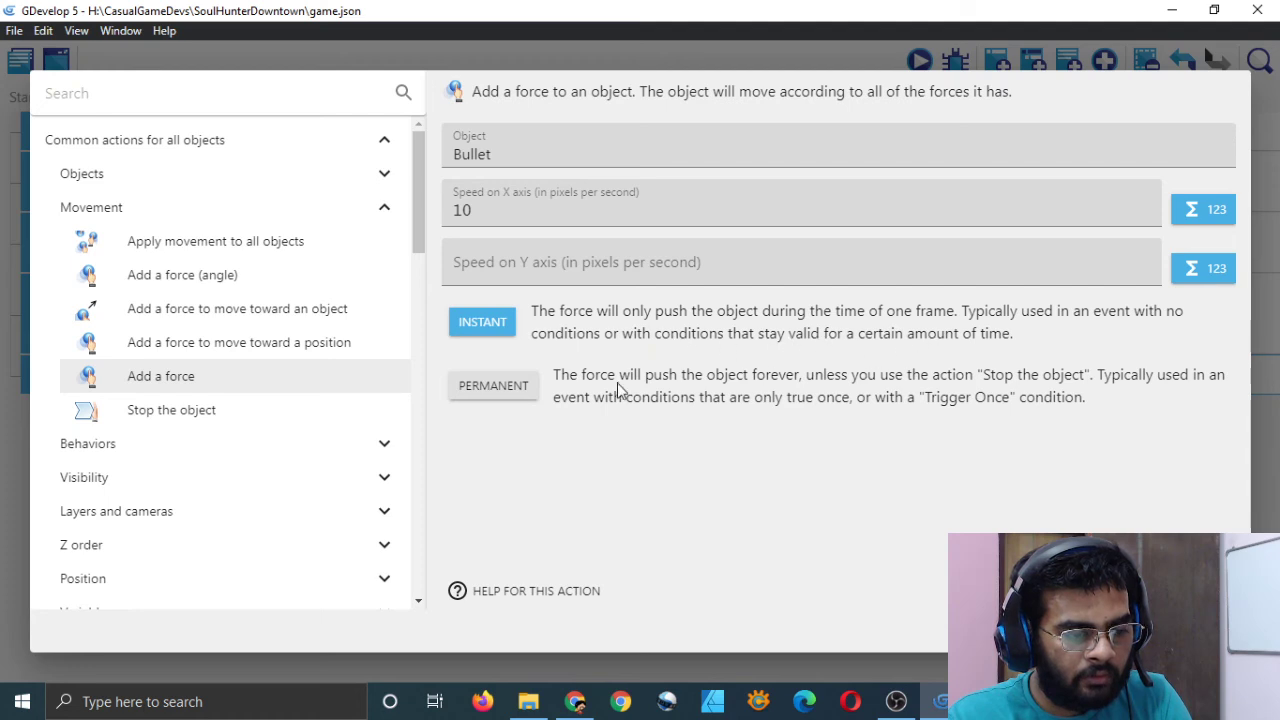
click(484, 388)
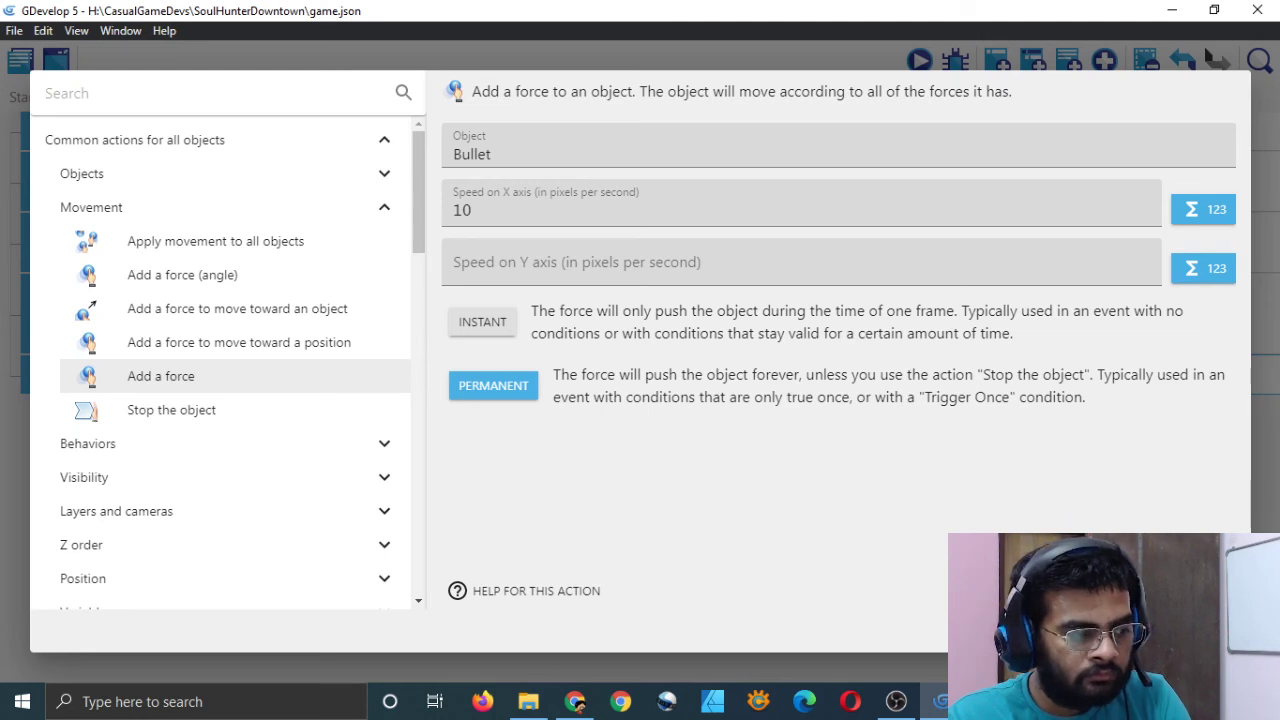
key(Return)
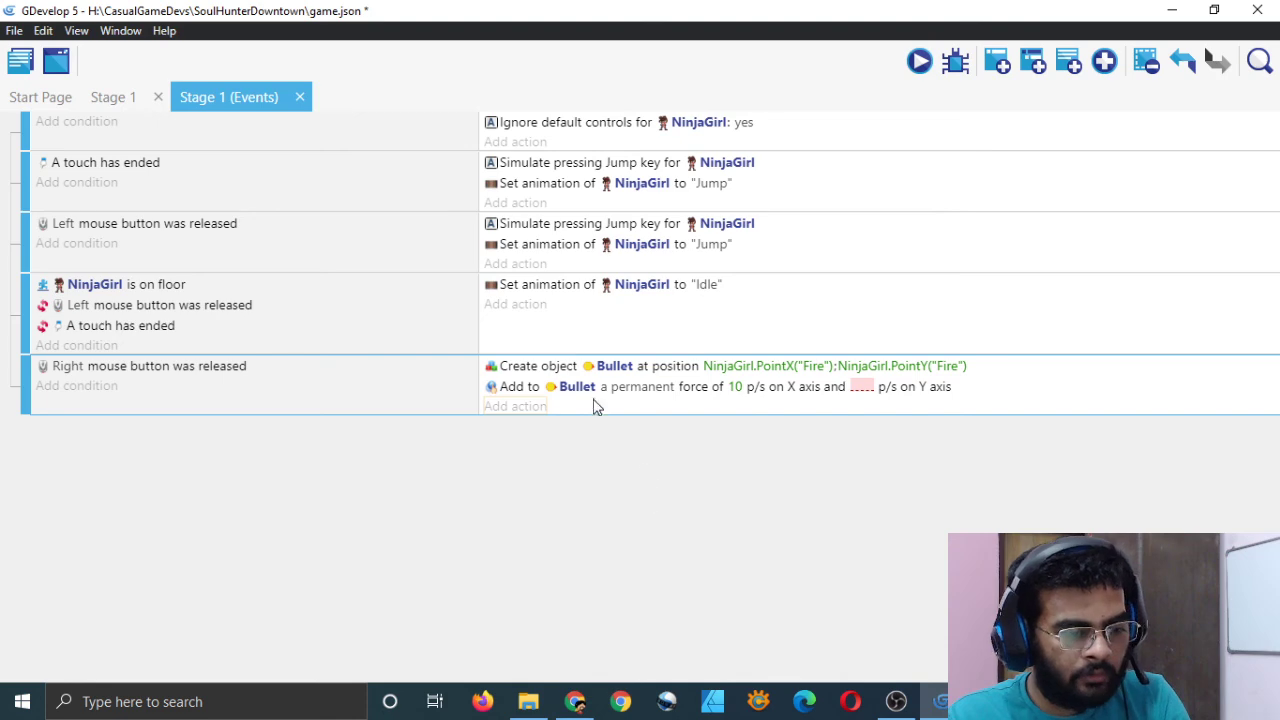
- Edit the Bullet force action to set its Y-axis speed to 0 and confirm
click(528, 390)
double_click(528, 390)
click(556, 267)
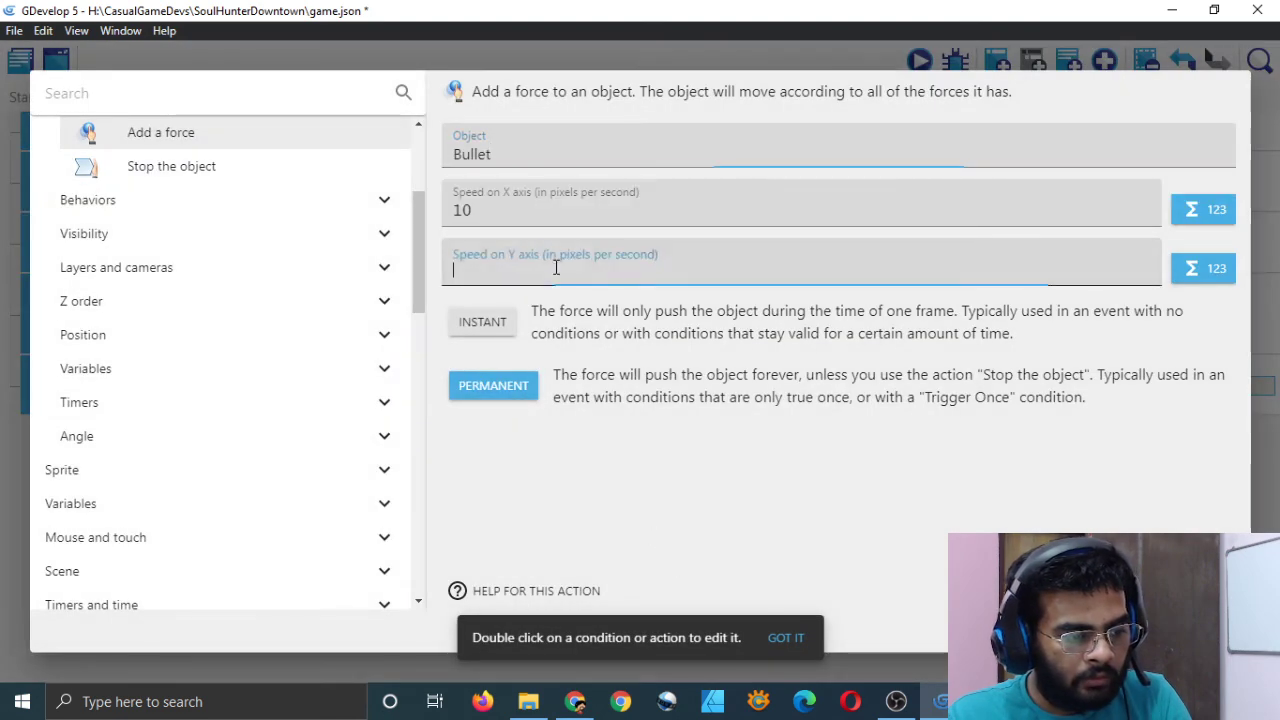
text(0)
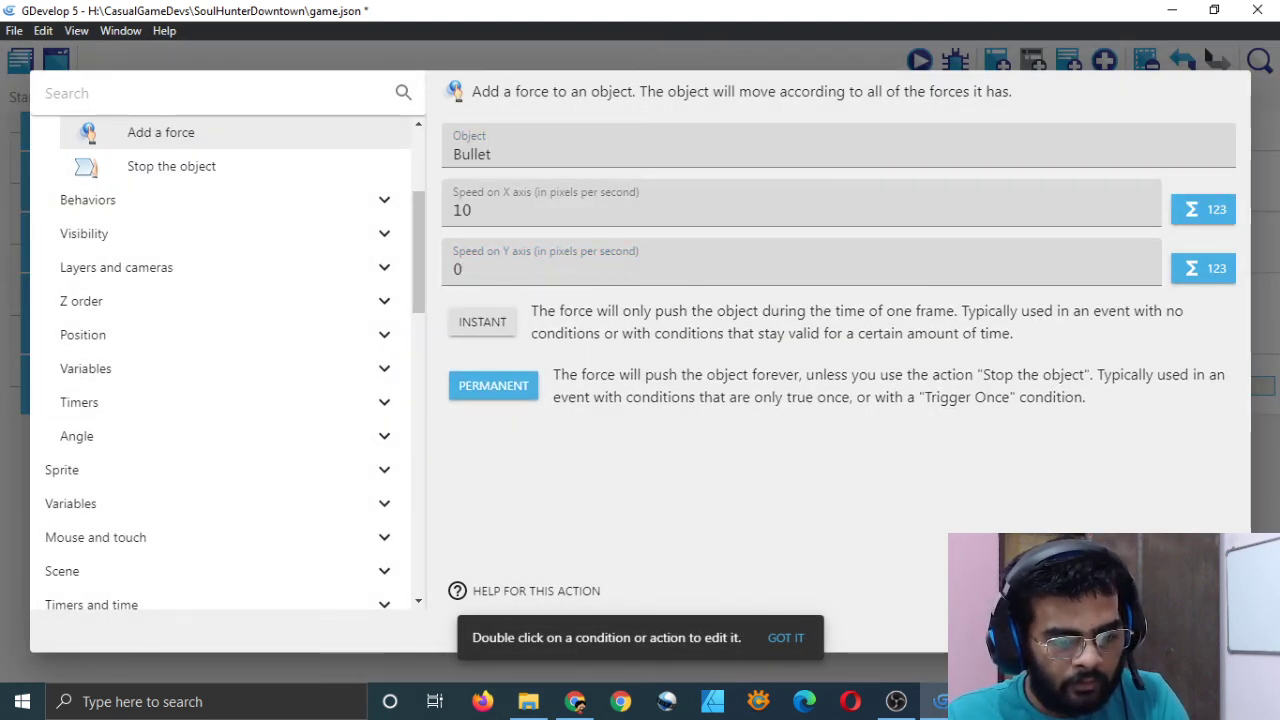
key(Return)
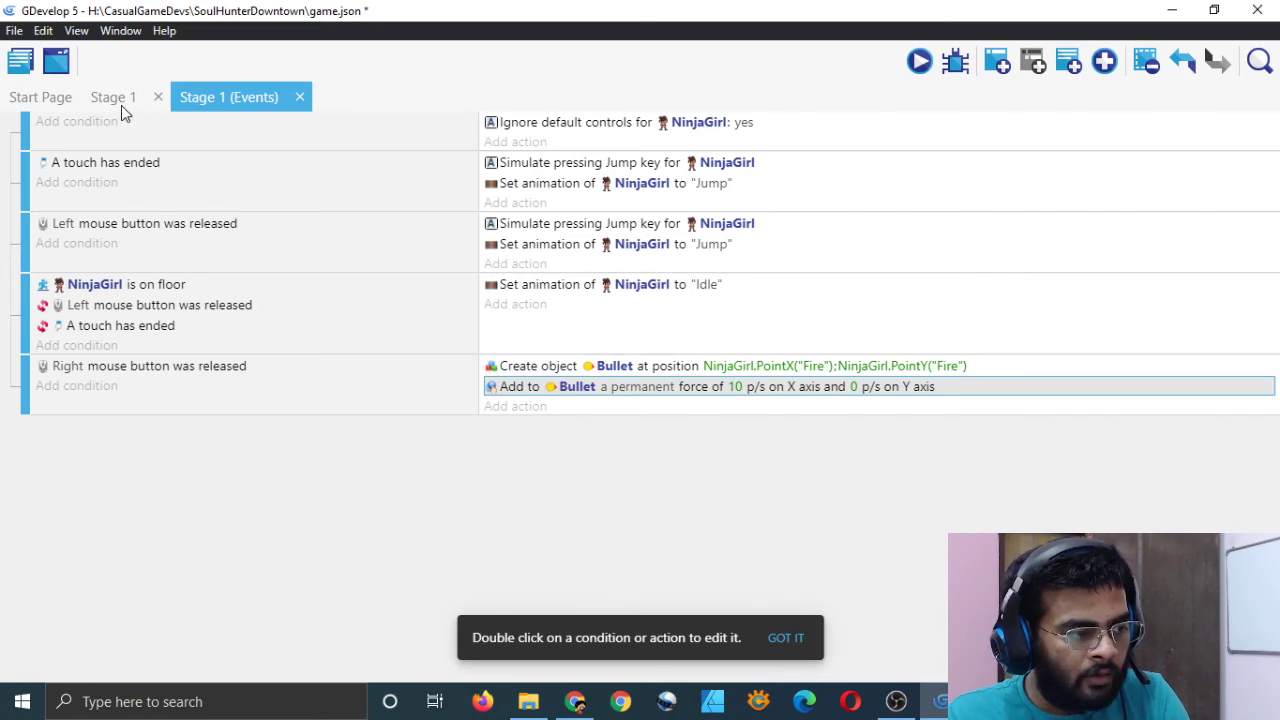
- Add the "Destroy when outside of the screen" behavior to the Bullet object in Stage 1, apply it, and save the project
click(121, 103)
double_click(1003, 600)
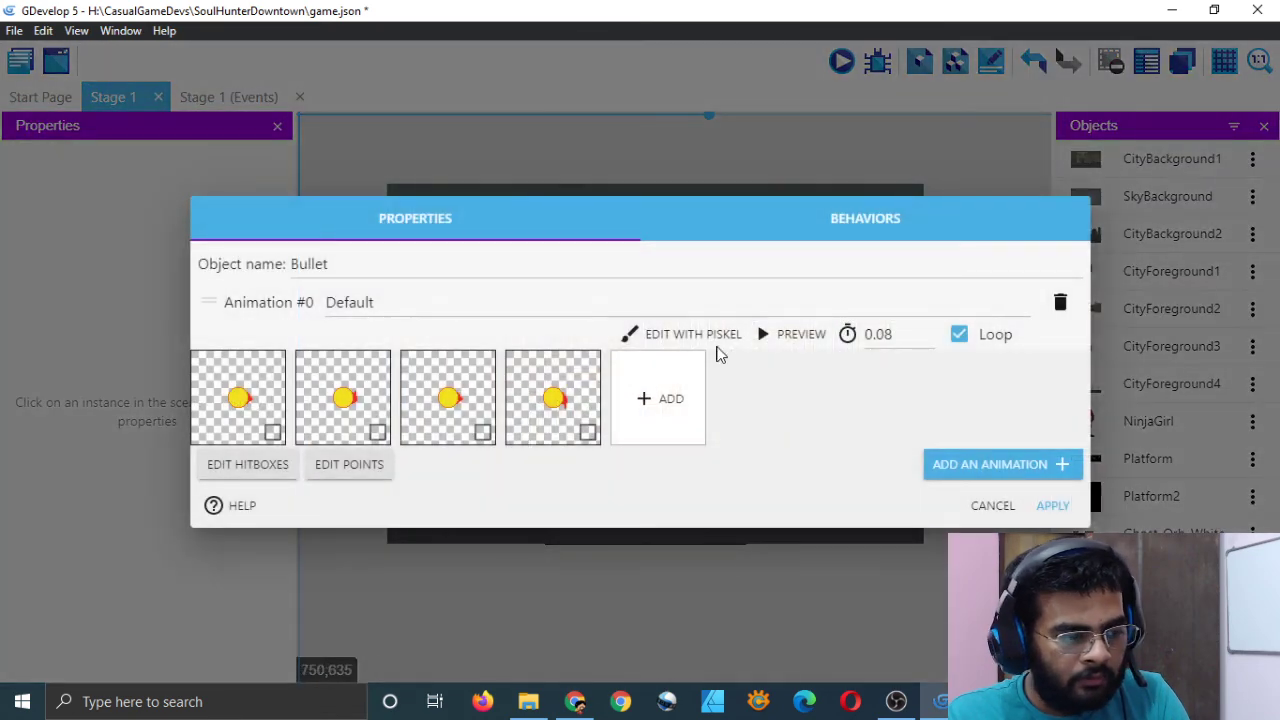
click(857, 227)
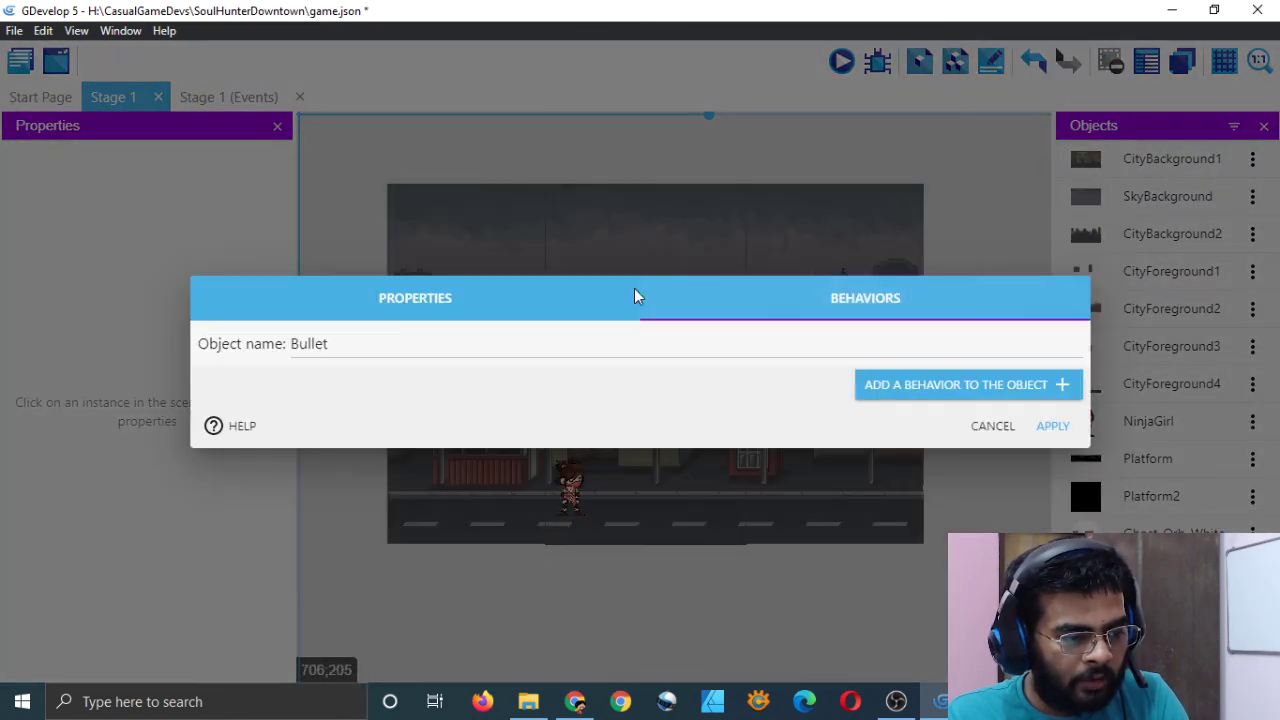
click(868, 387)
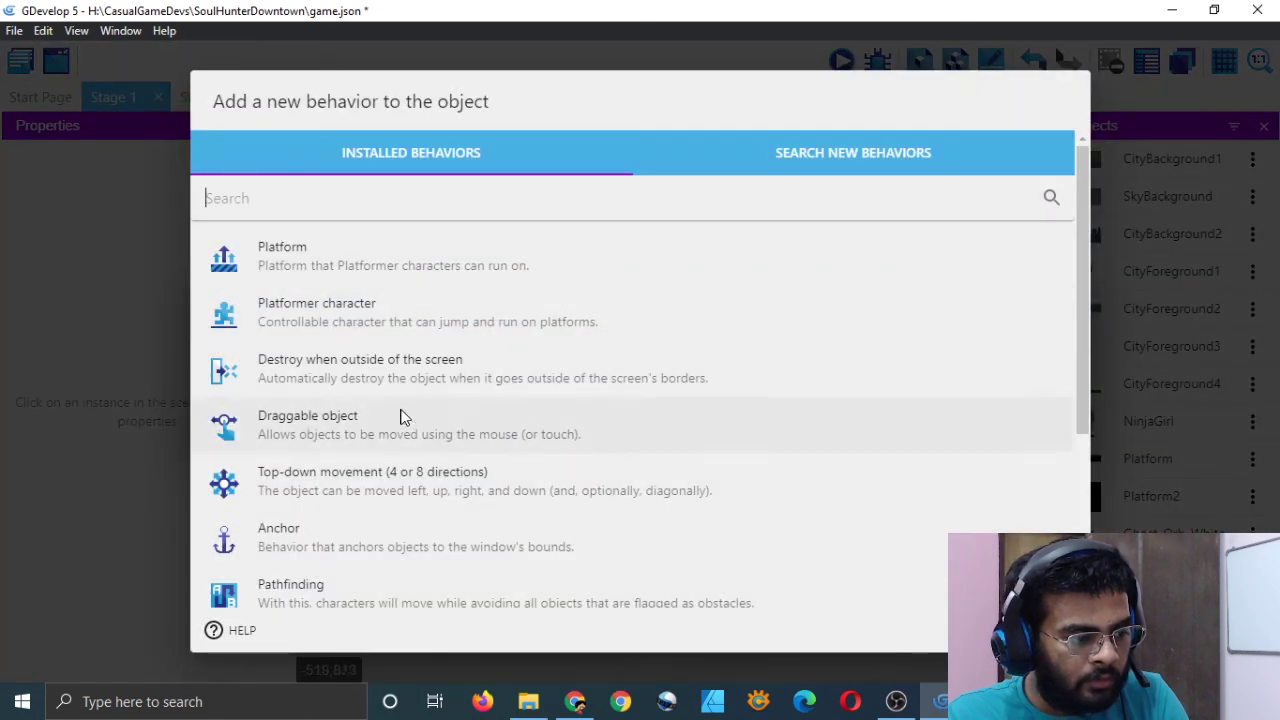
click(400, 370)
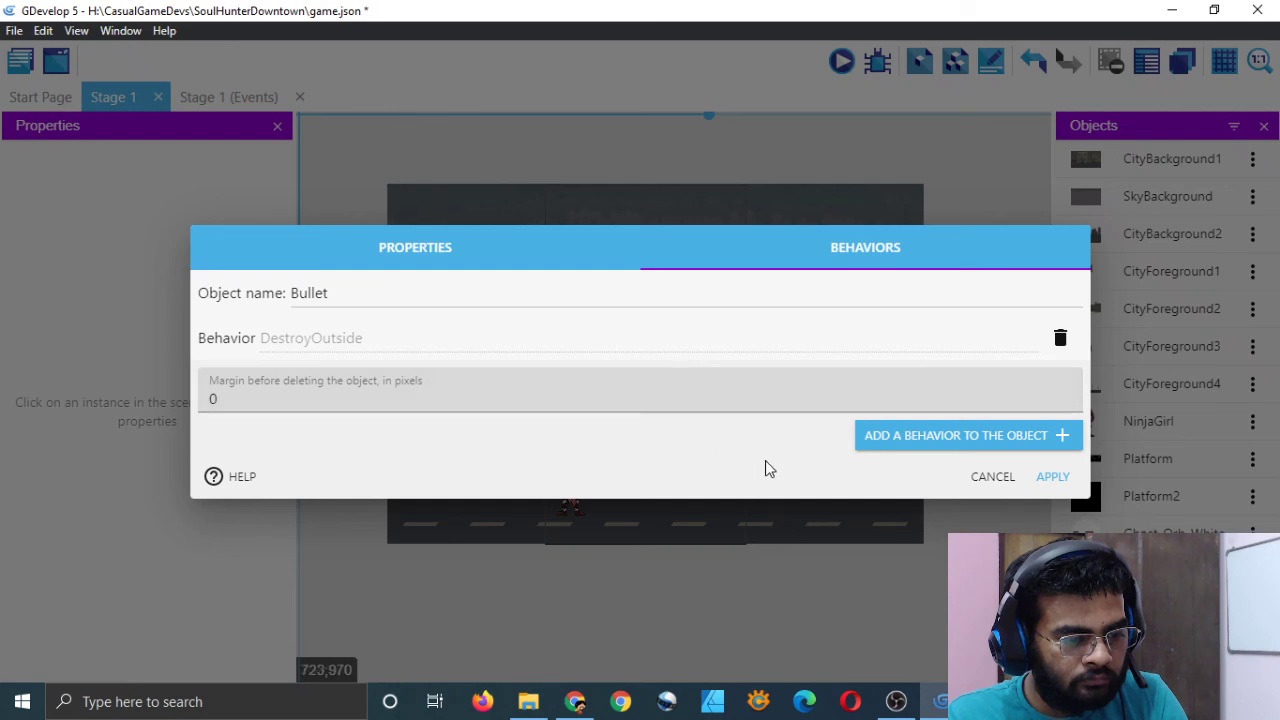
click(1050, 476)
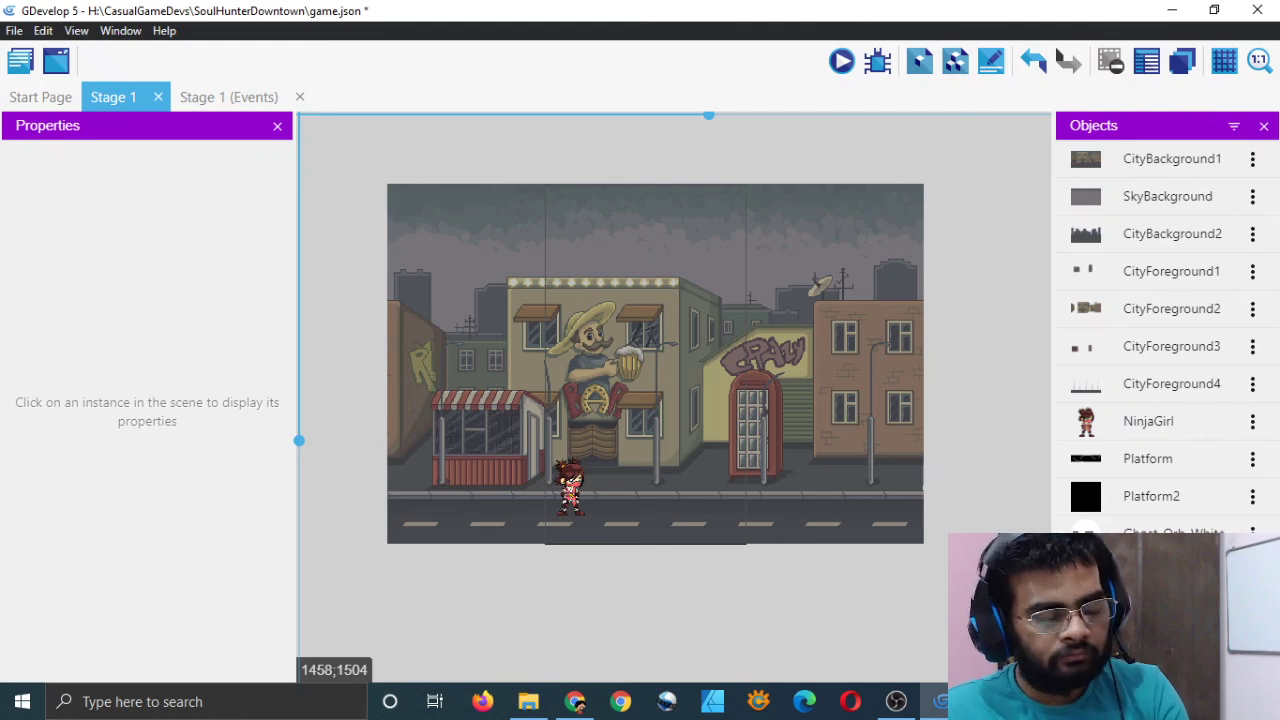
key(ctrl+s)
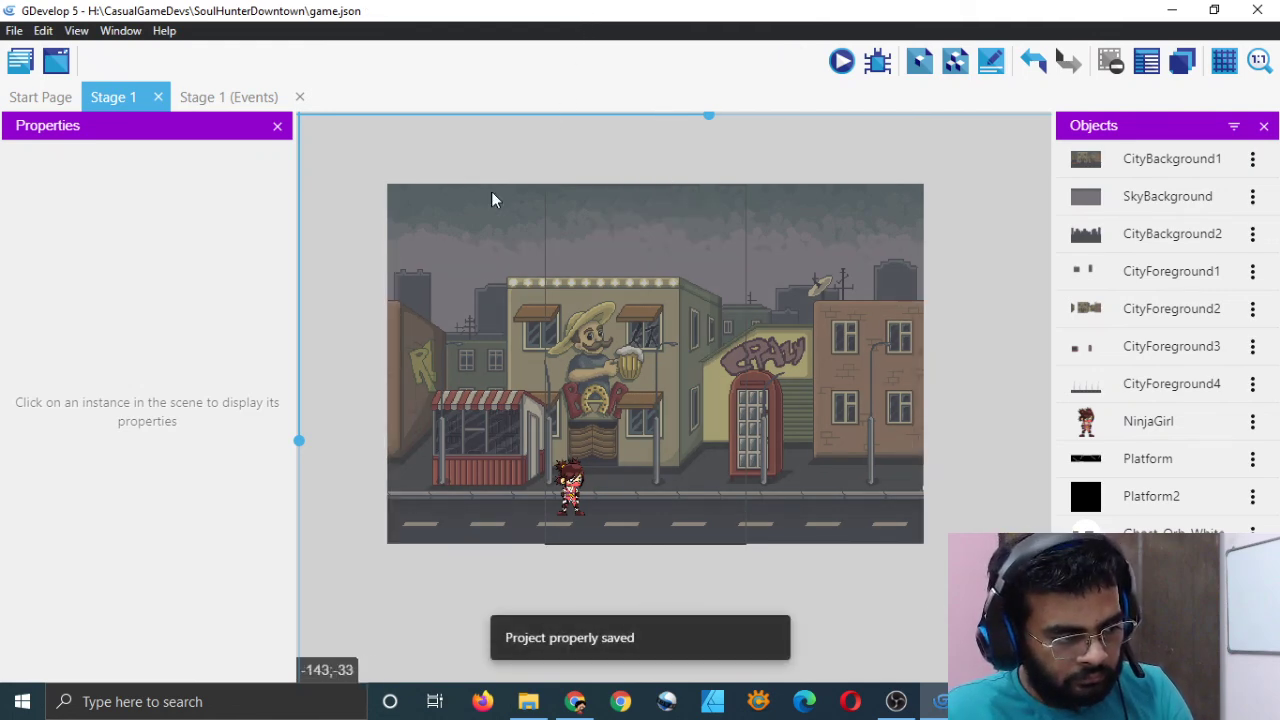
- Preview Stage 1 to test how the thrown Bullet moves, and close the preview
click(212, 104)
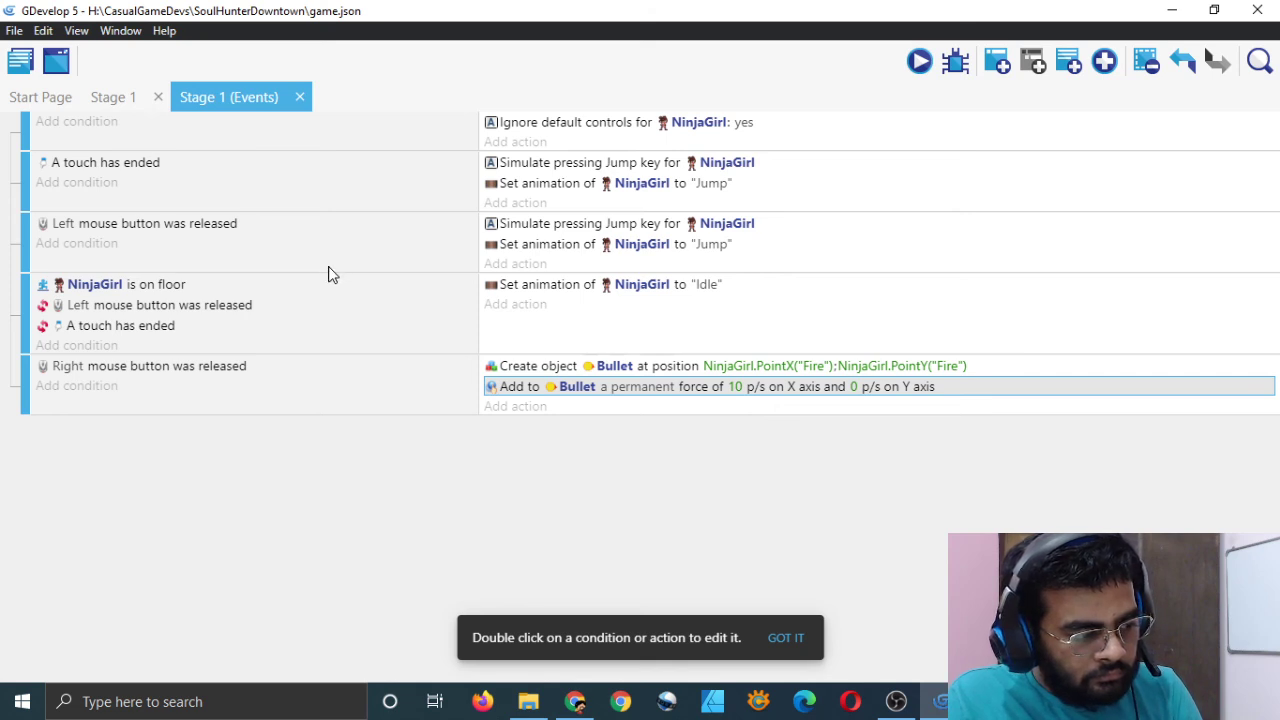
click(115, 98)
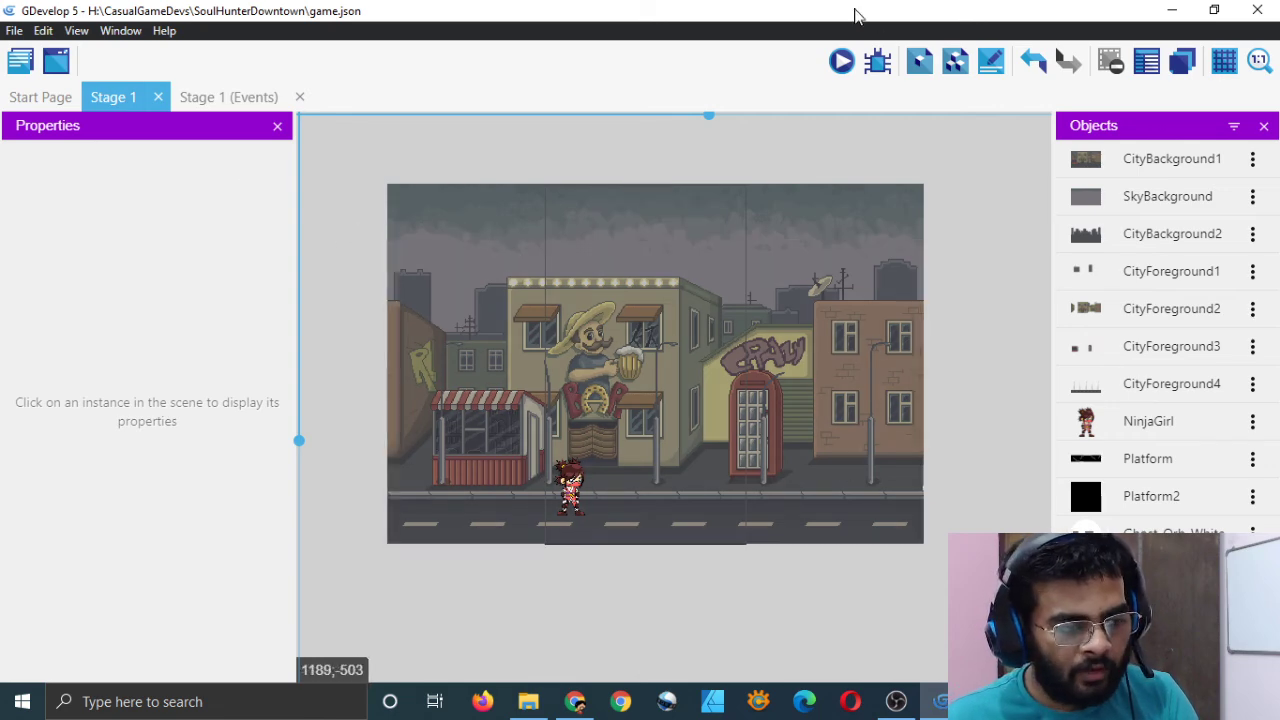
click(841, 62)
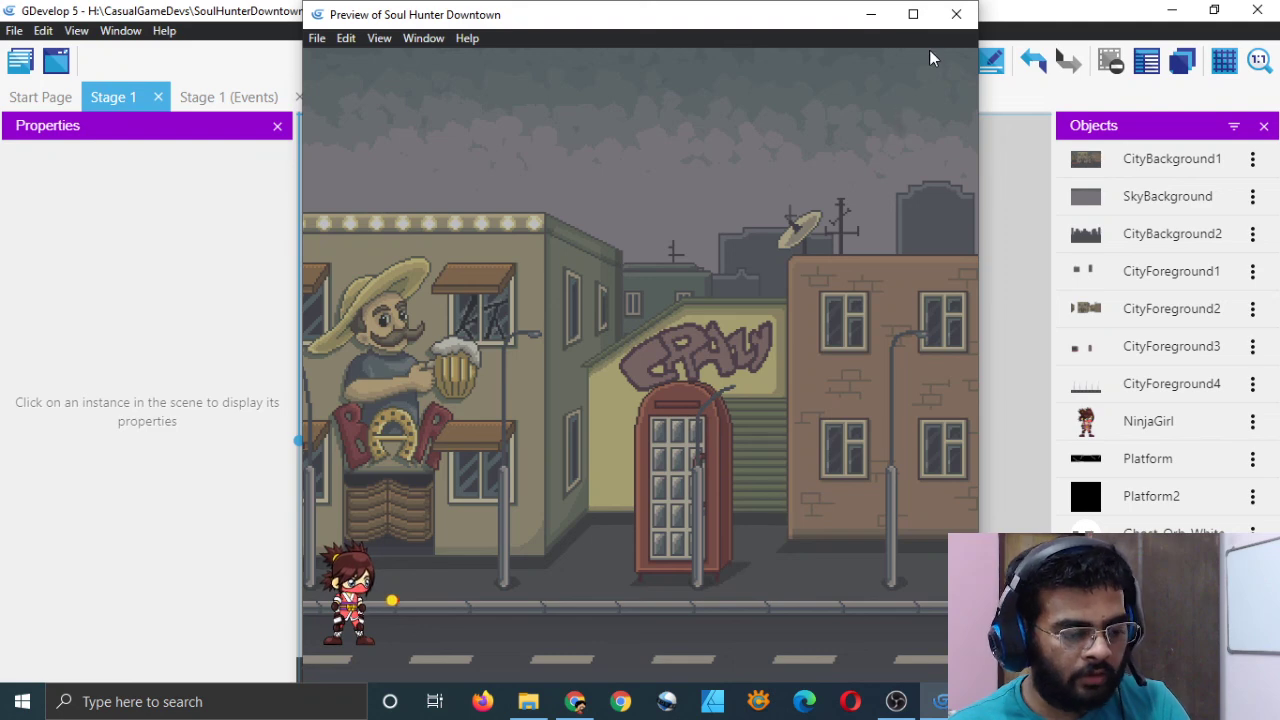
click(947, 22)
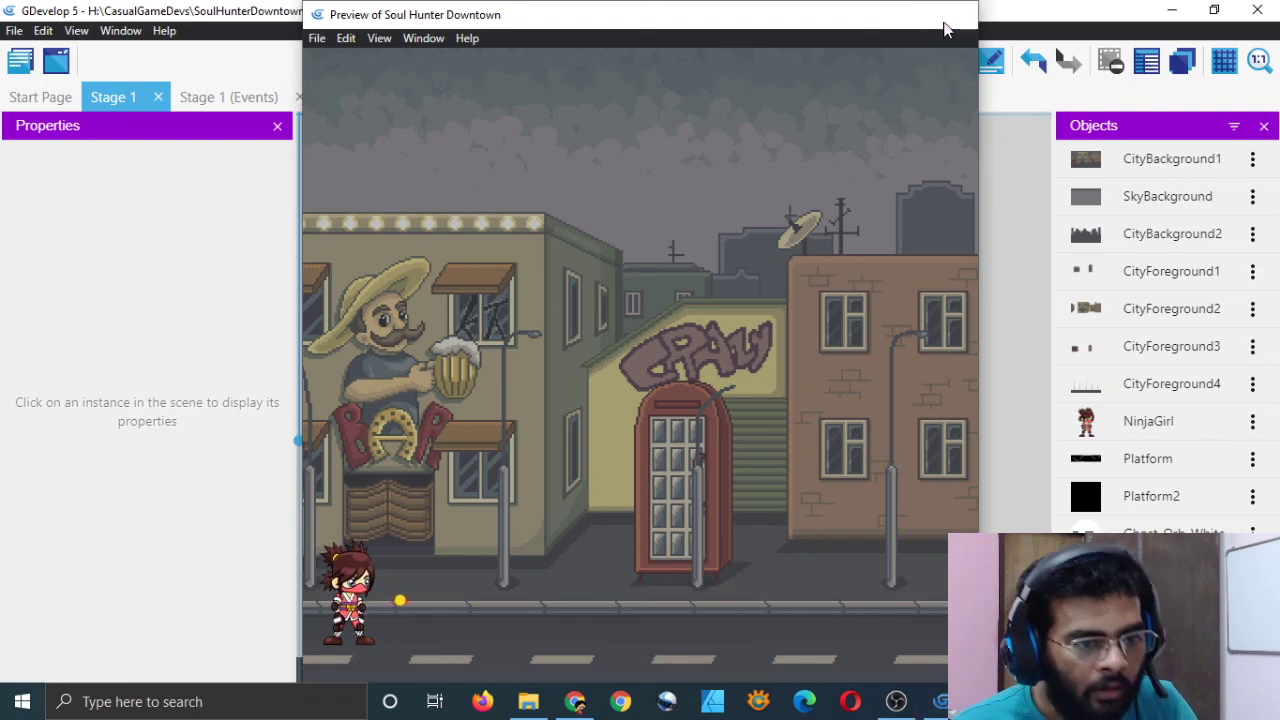
- Set the X-axis speed of the Bullet's permanent force to 100 in the Stage 1 events and save the project
click(205, 99)
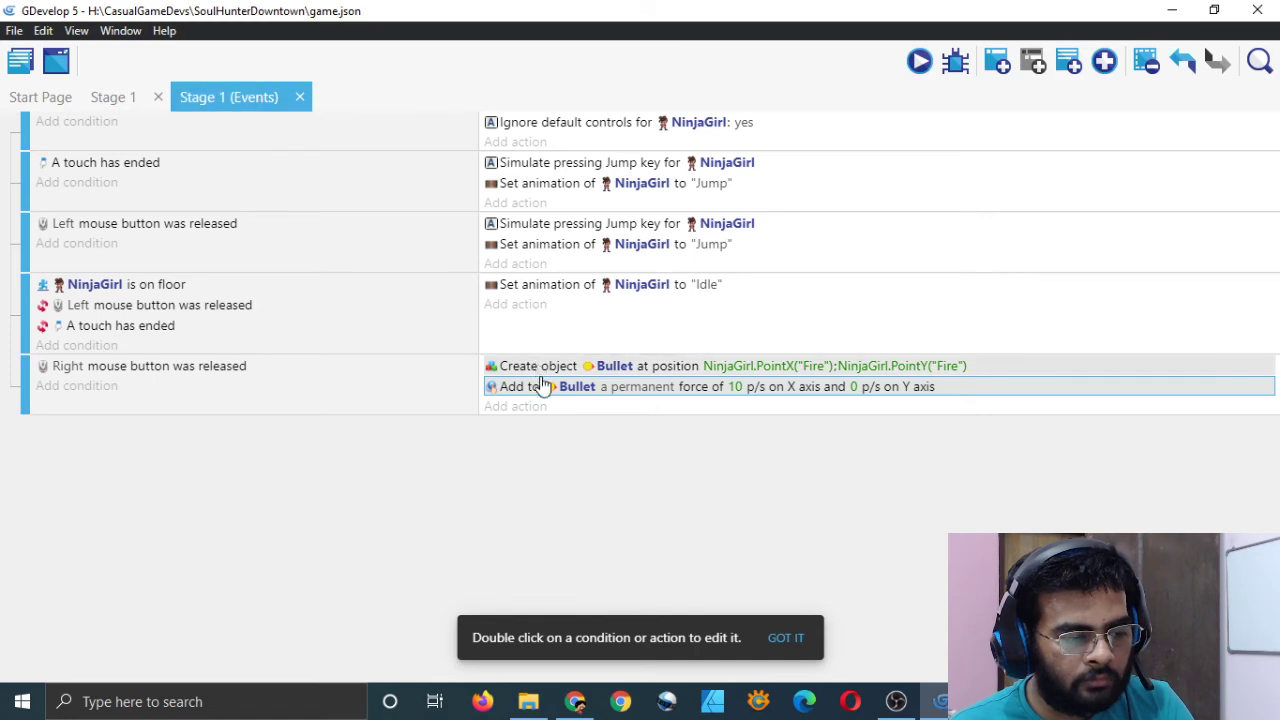
double_click(541, 386)
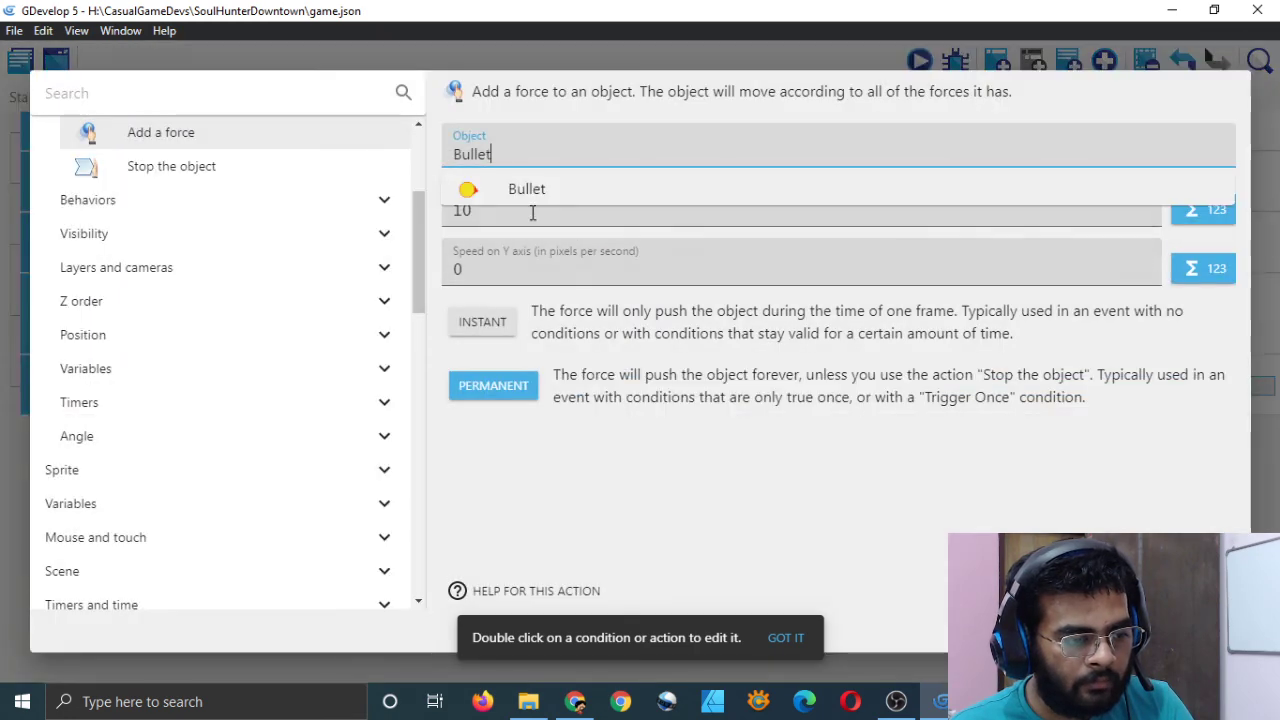
click(509, 214)
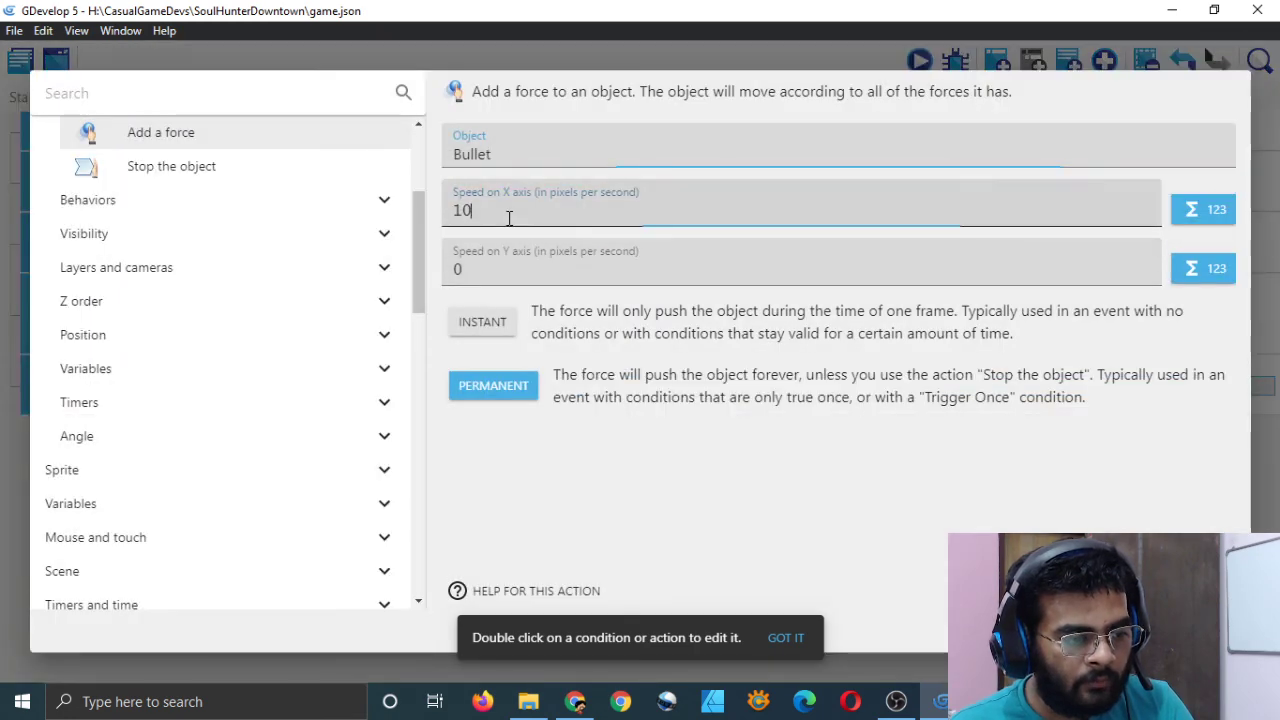
text(0)
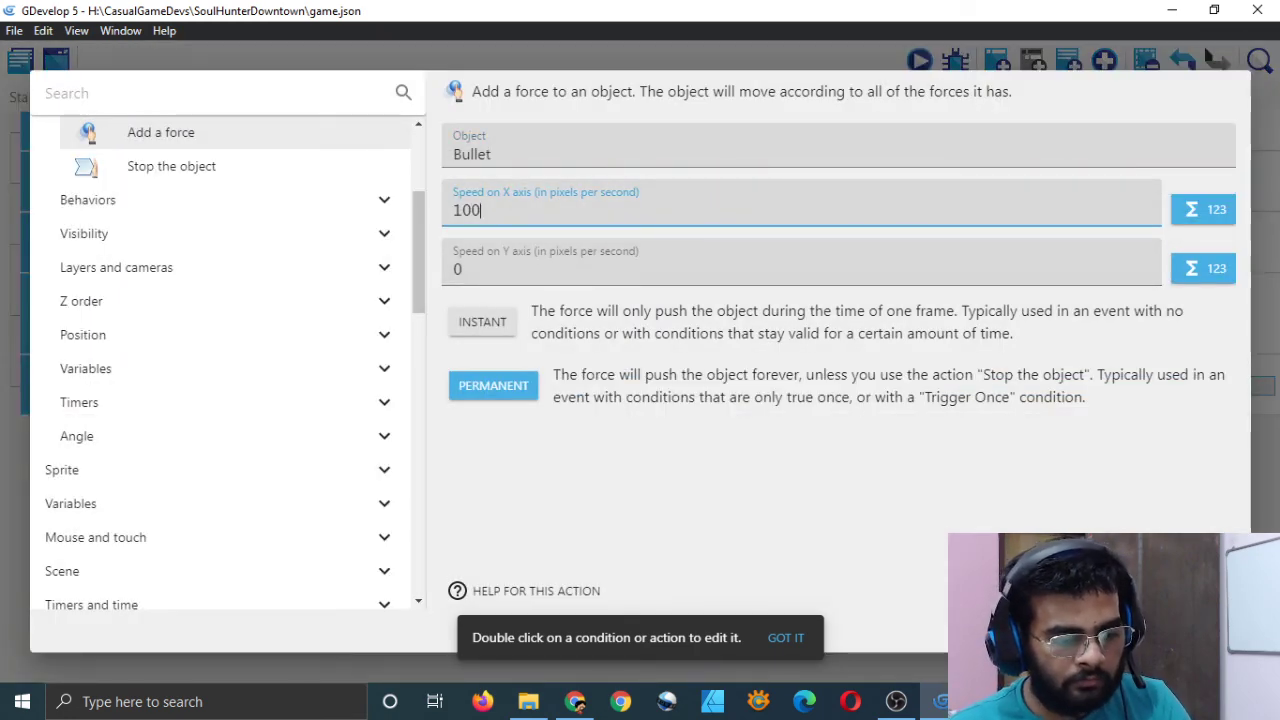
key(Return)
key(ctrl+s)
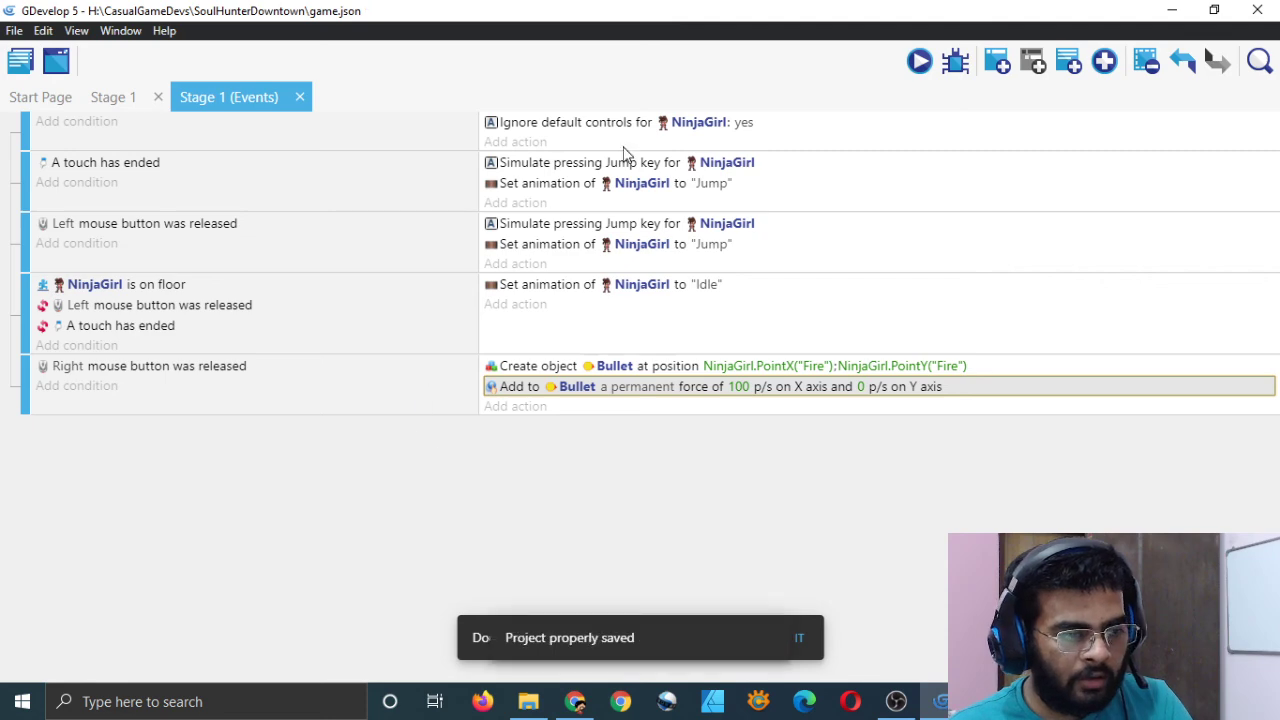
- Preview Stage 1 to test the thrown Bullet's speed, and close the preview
click(914, 64)
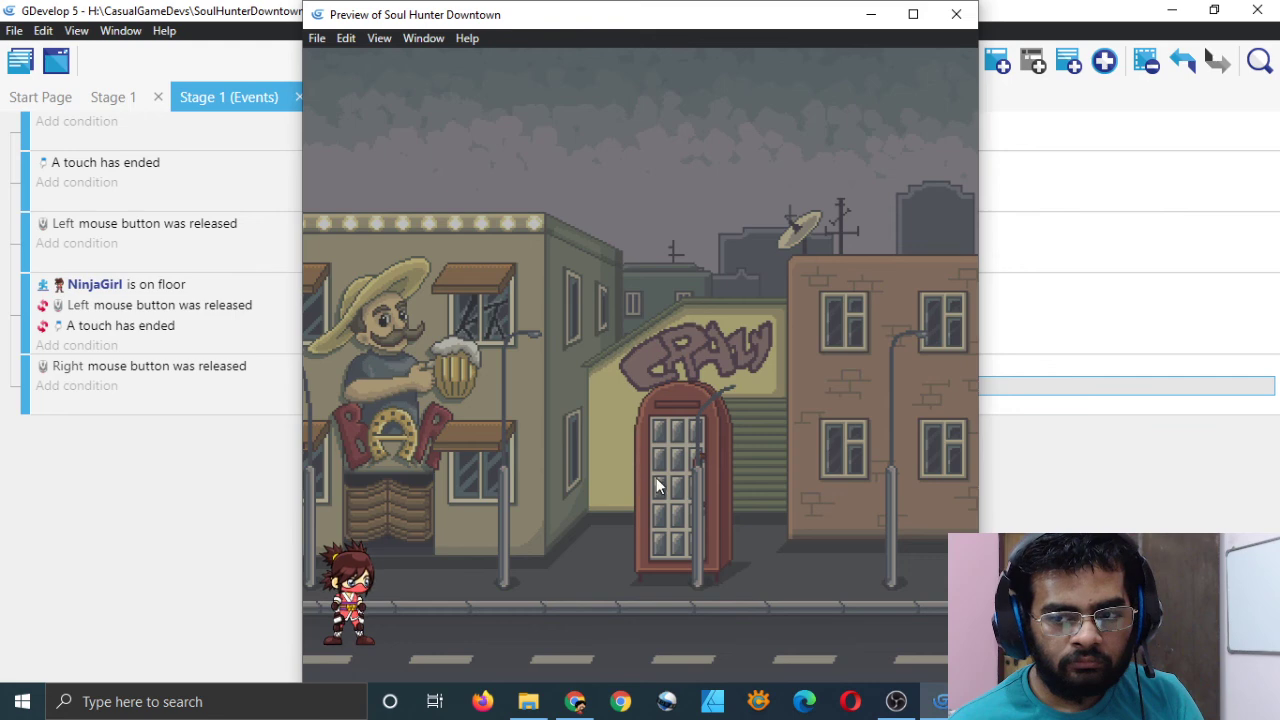
click(695, 487)
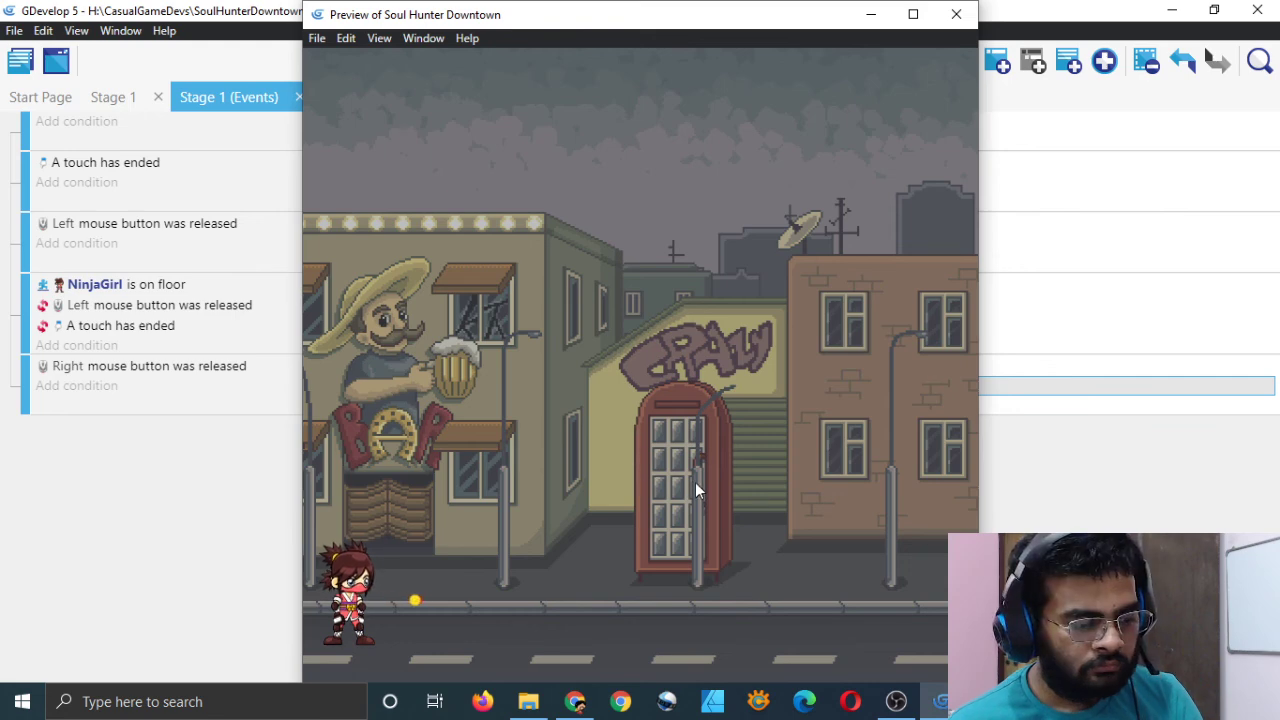
click(955, 15)
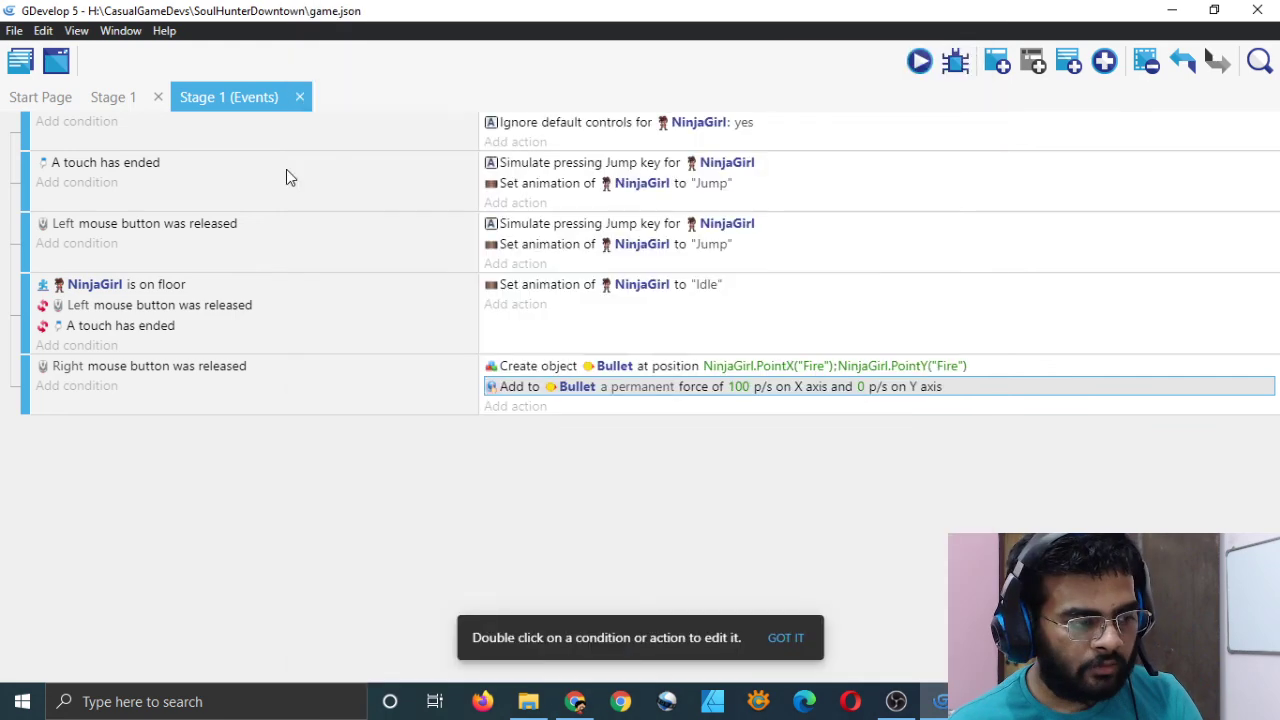
- Set the X-axis speed of the Bullet's permanent force to 1000 and save the project
double_click(508, 388)
click(529, 209)
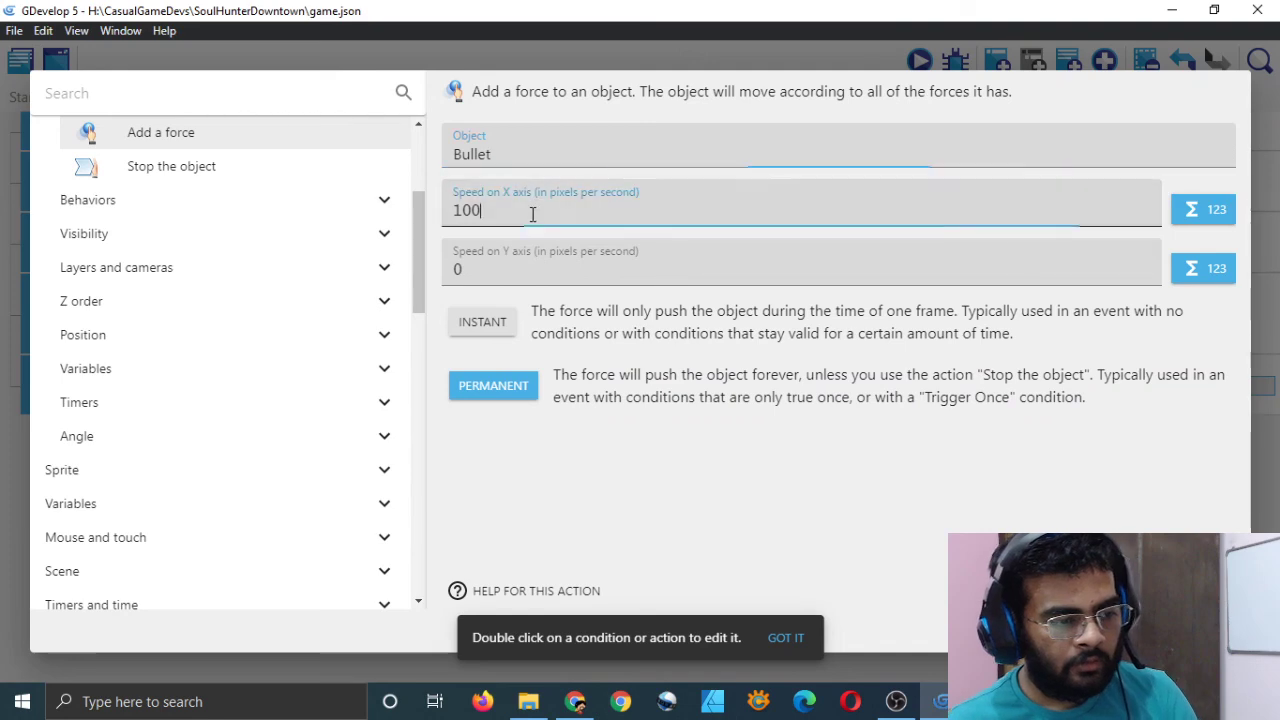
text(0)
click(1212, 630)
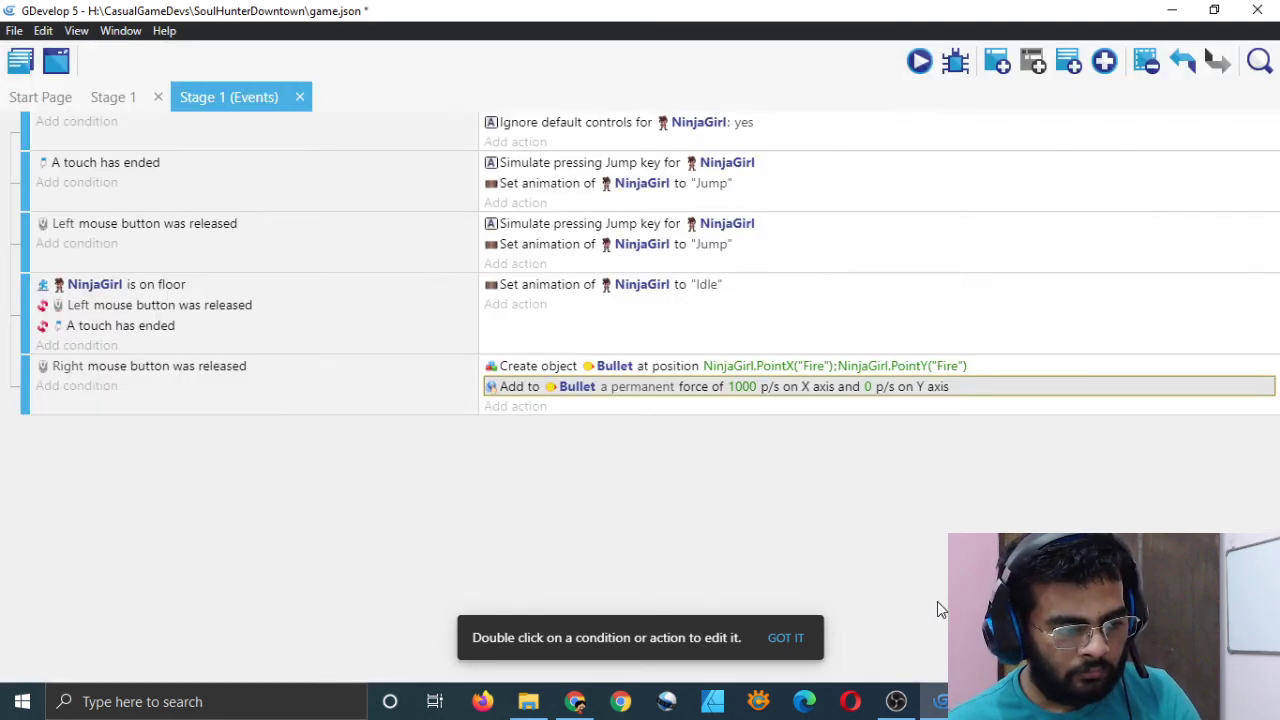
key(ctrl+s)
- Preview Stage 1 to test throwing Bullets while standing and jumping, close the preview, and save the project
click(919, 62)
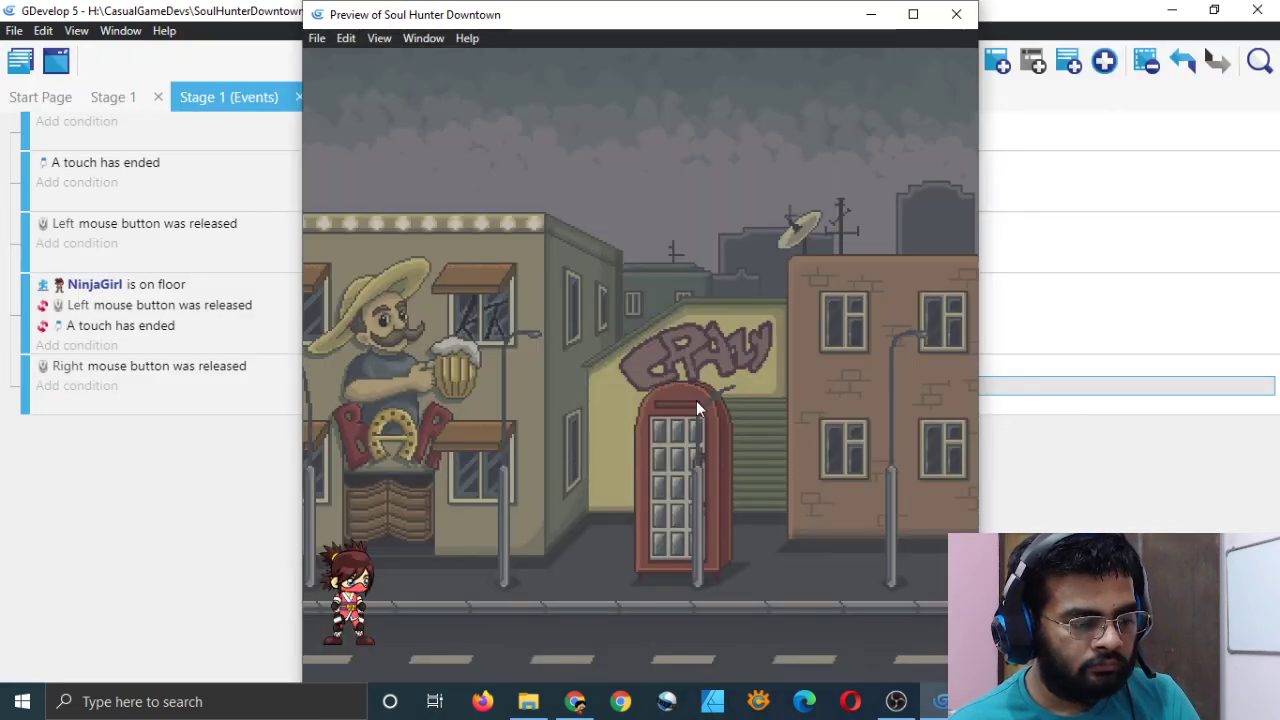
click(696, 401)
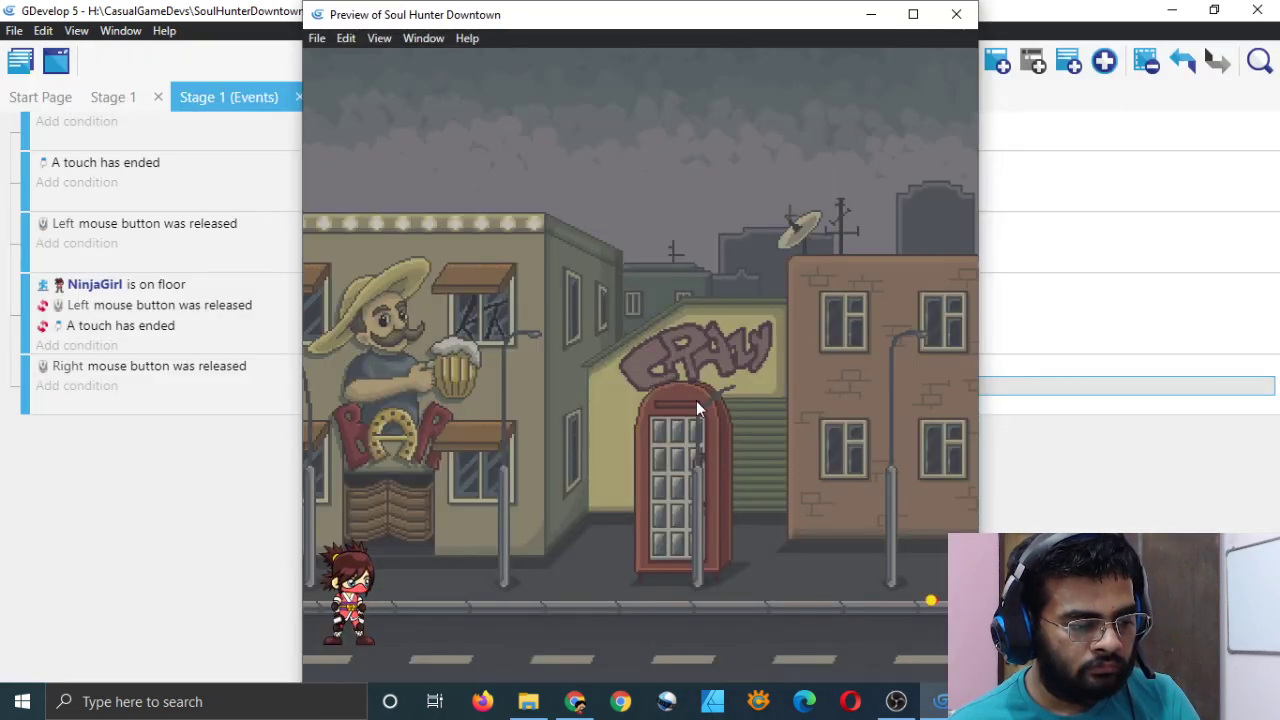
right_click(696, 400)
click(696, 400)
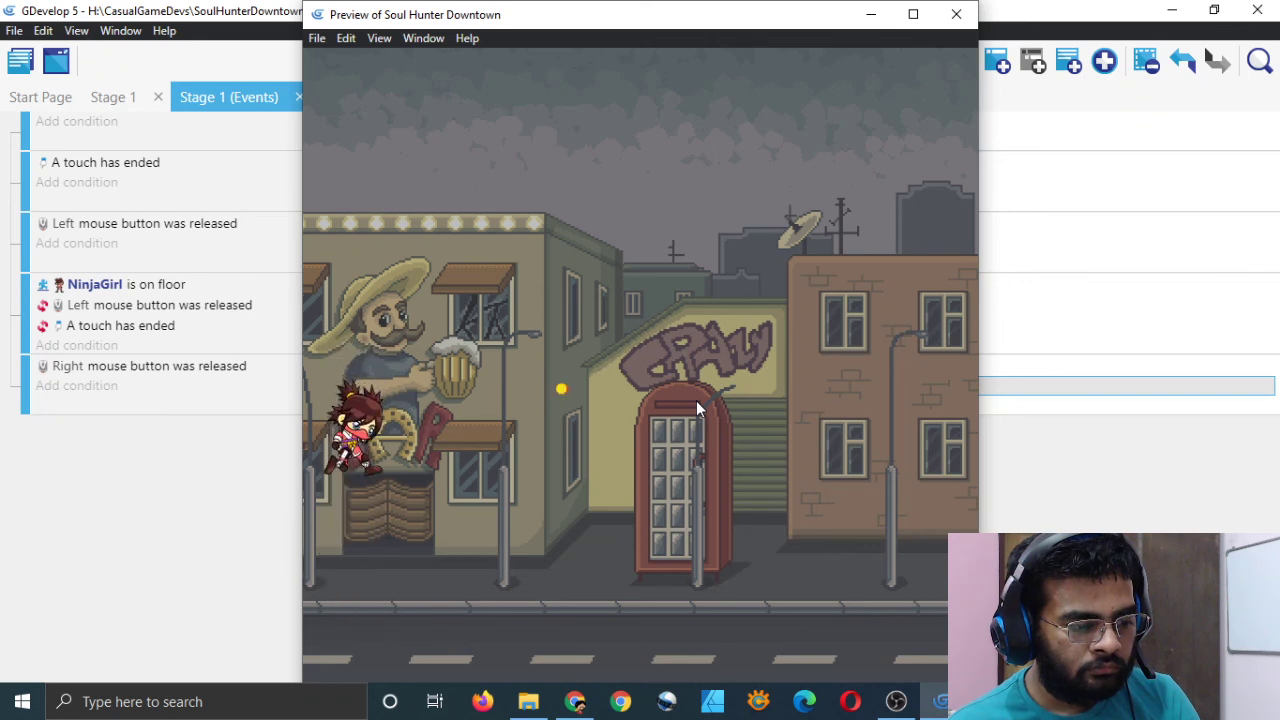
click(696, 400)
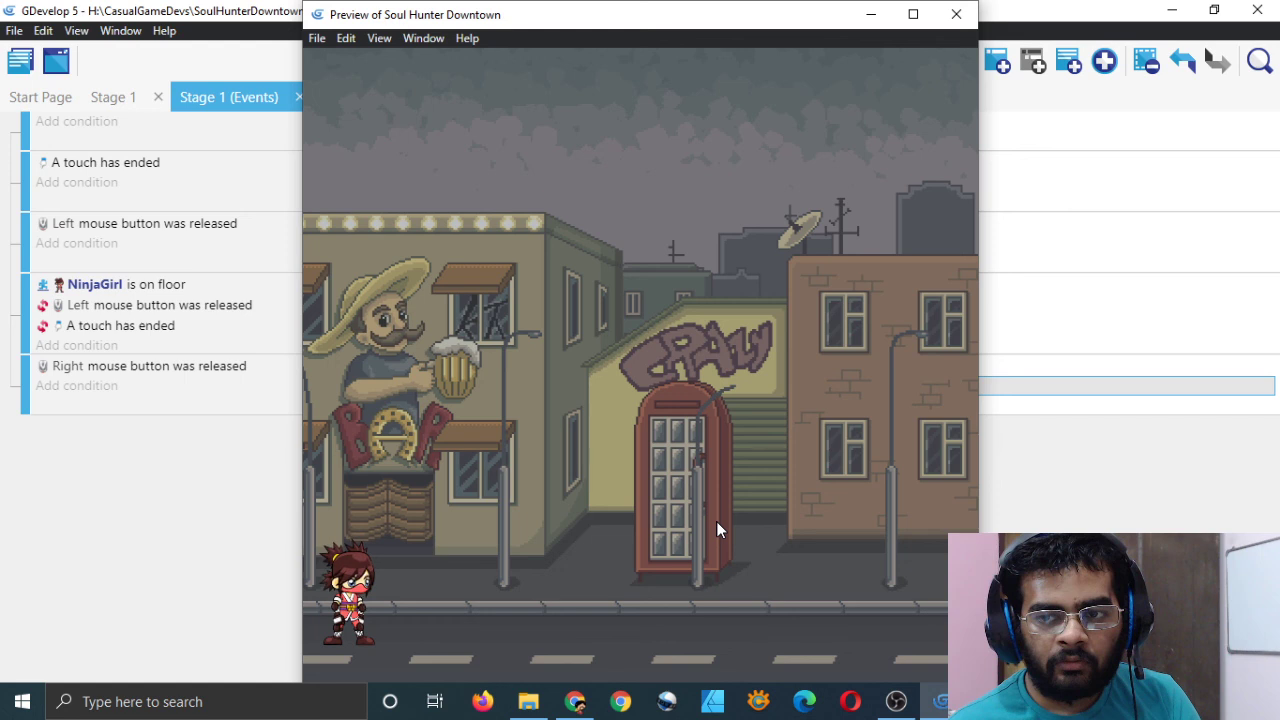
click(633, 531)
click(633, 531)
click(633, 531)
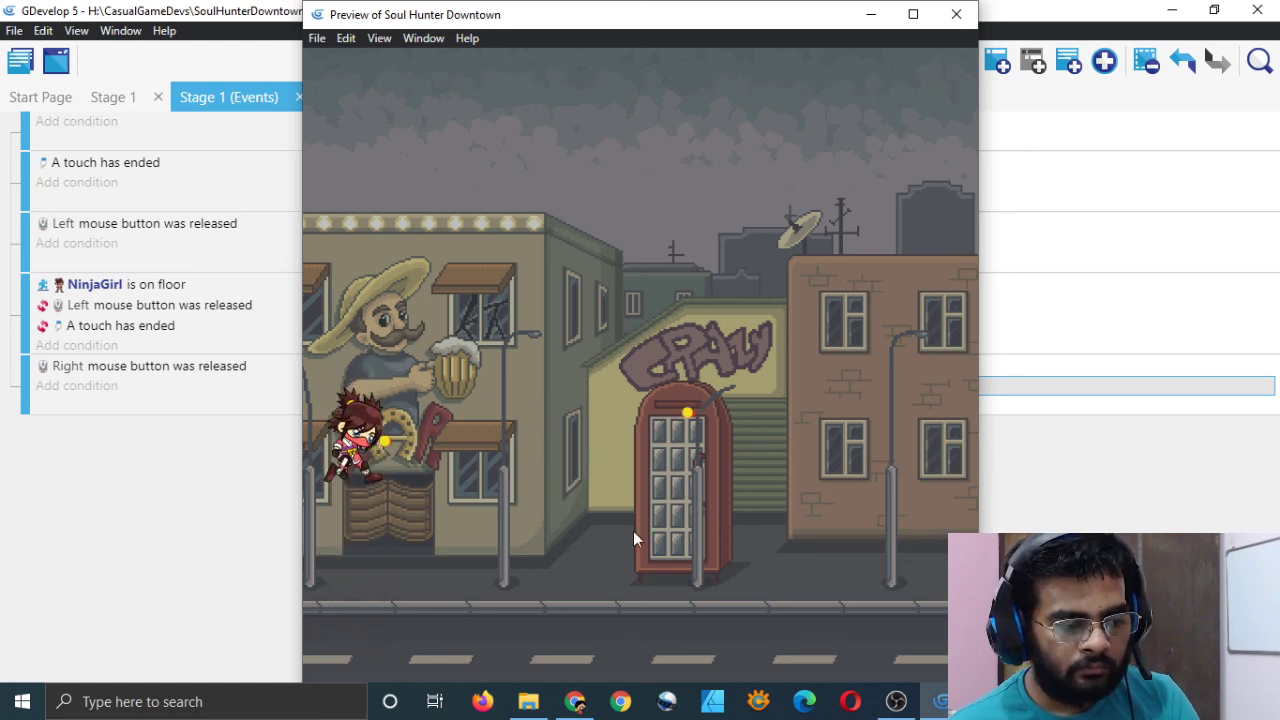
click(633, 531)
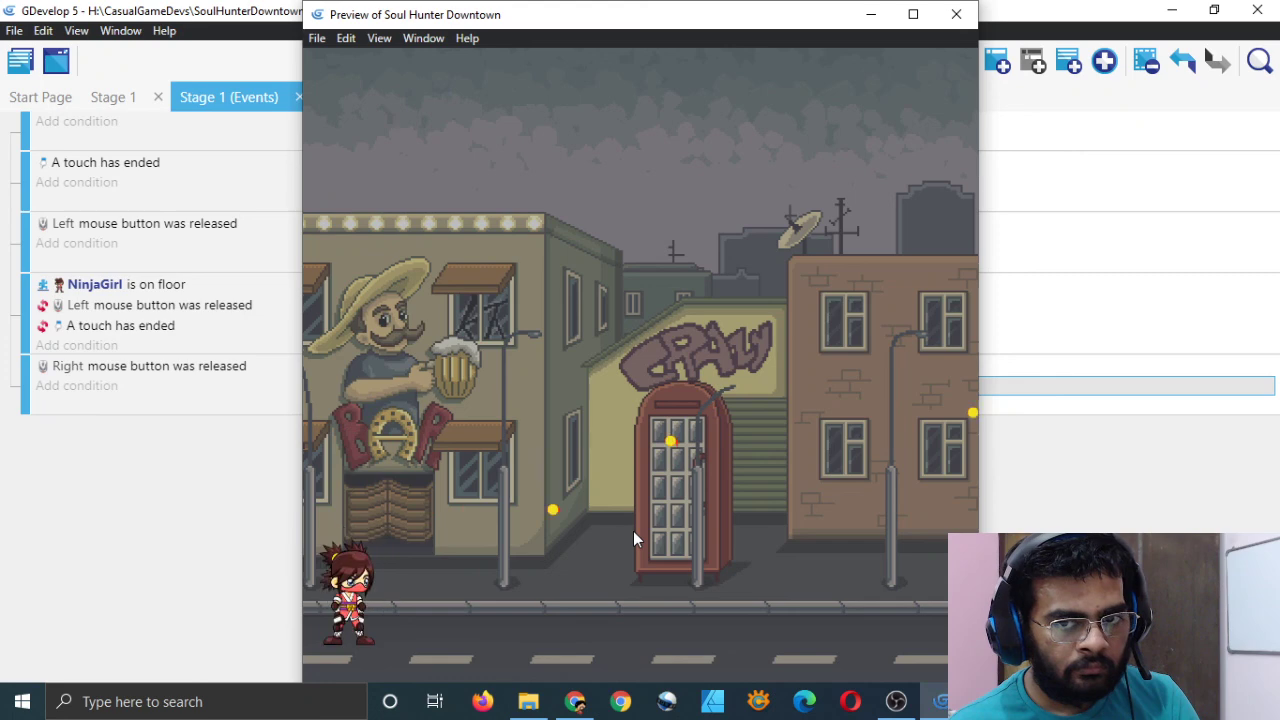
click(956, 14)
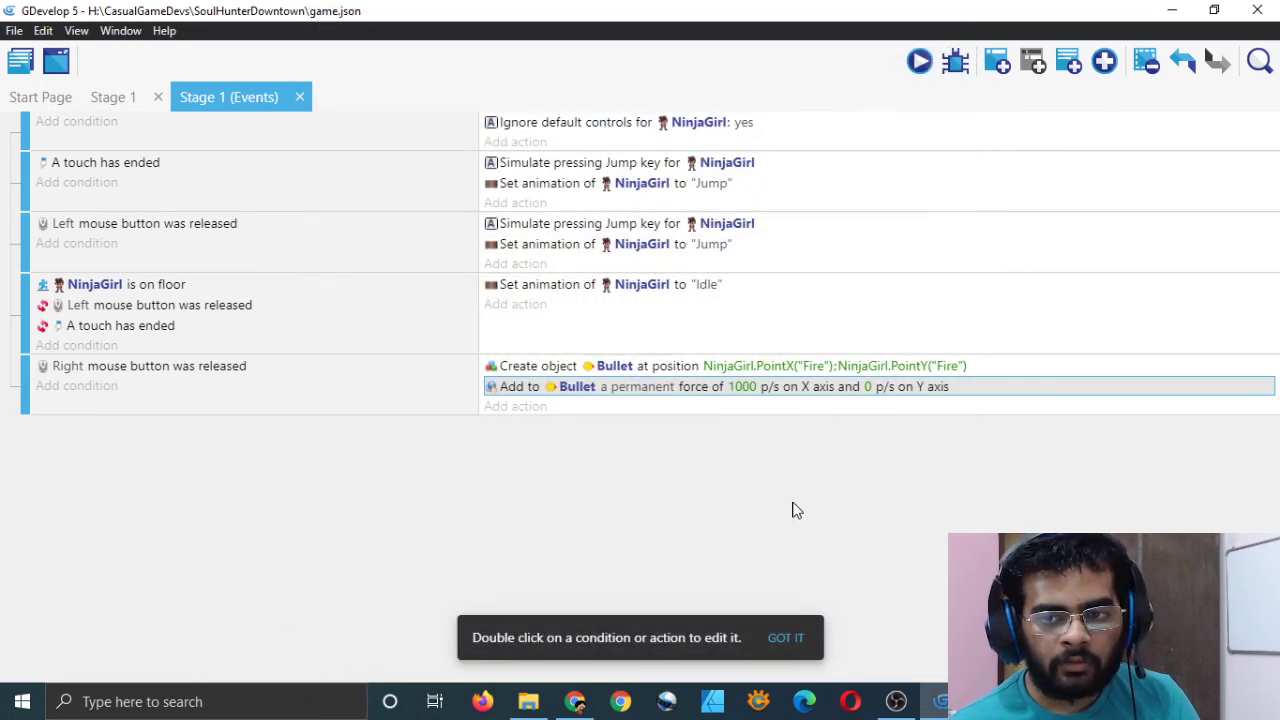
key(ctrl+s)
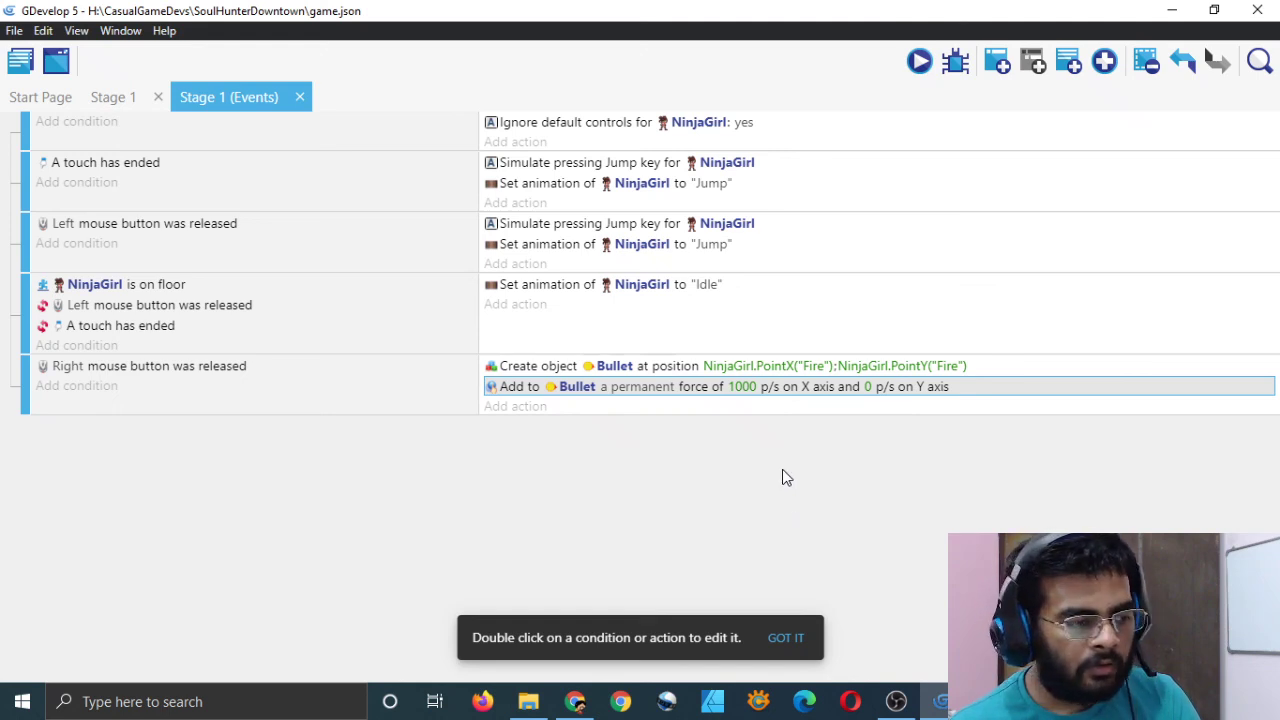
- Open the Bullet object's Default animation from the Stage 1 scene for editing in Piskel
click(108, 100)
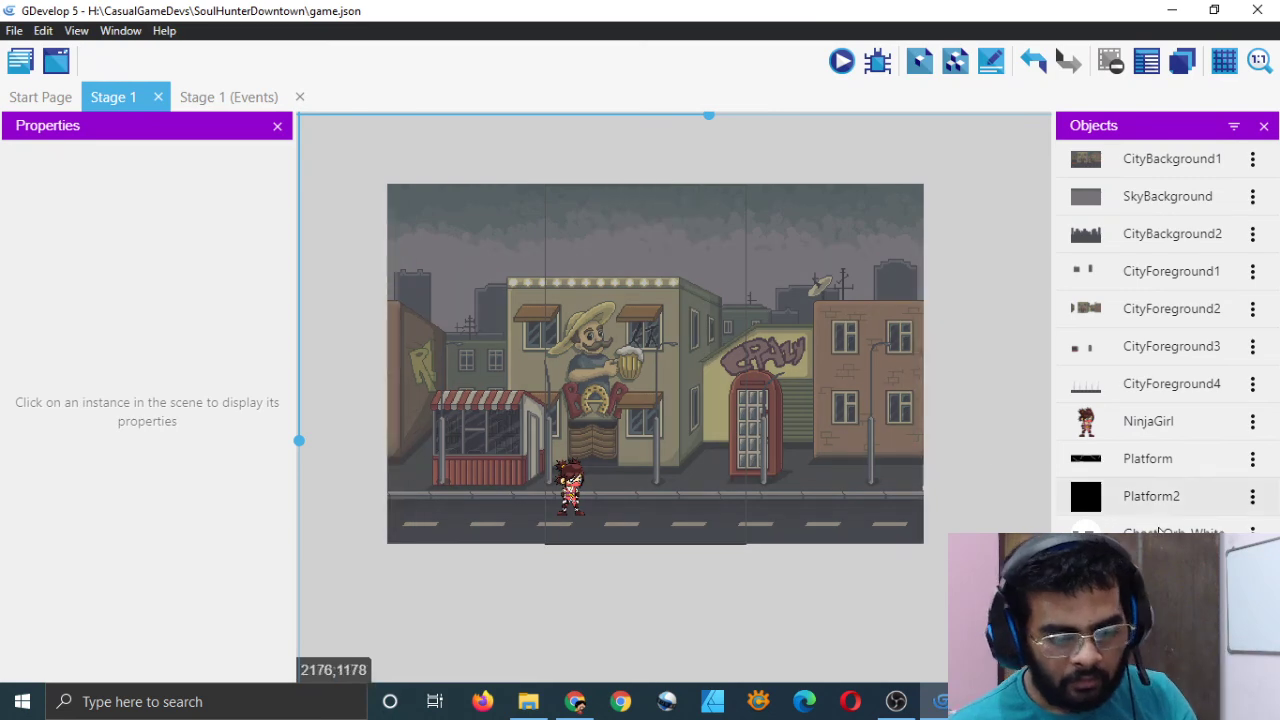
double_click(1160, 571)
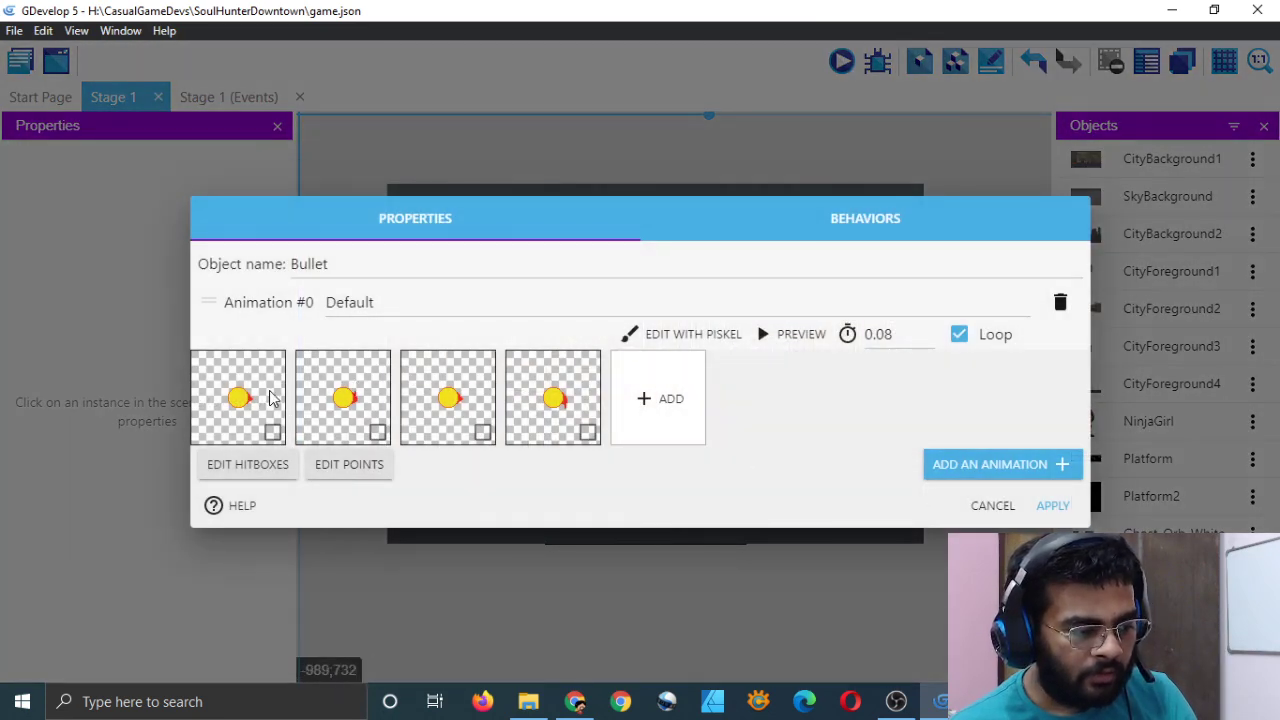
click(686, 337)
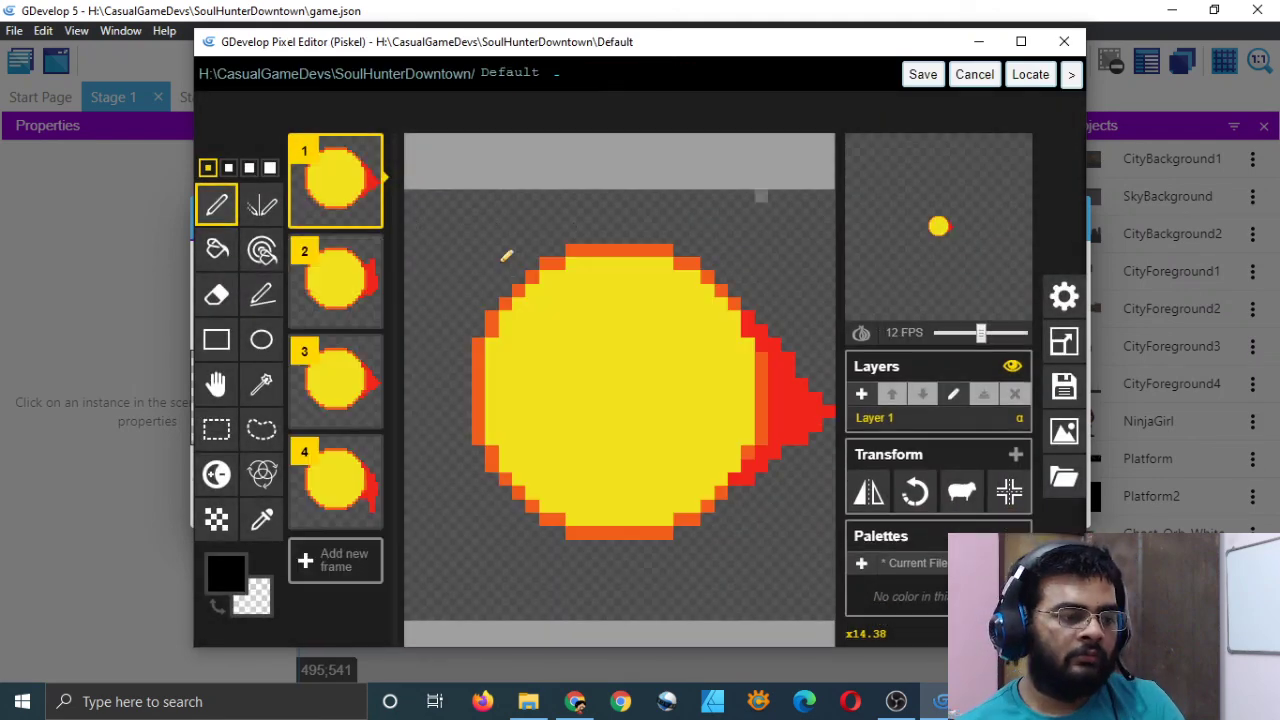
- Try resizing the Bullet canvas to 128 × 128 px and to 64 × 64 px without scaling its content
click(1063, 343)
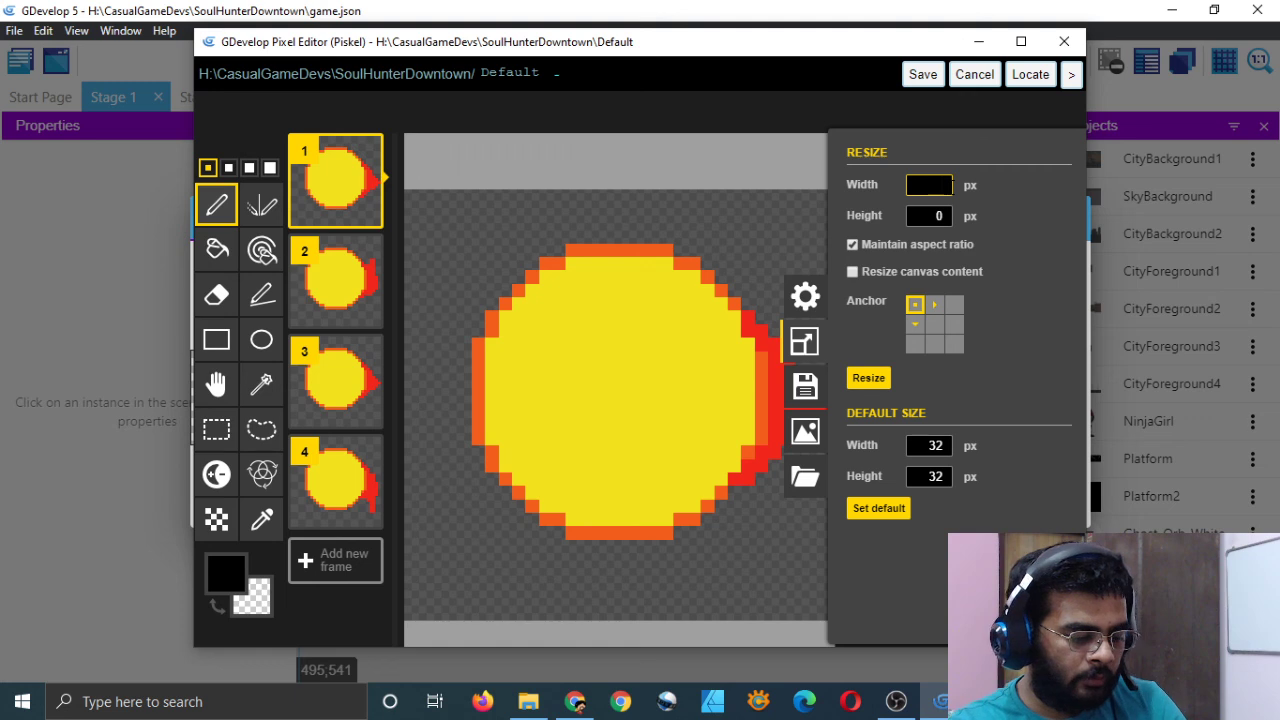
text(28)
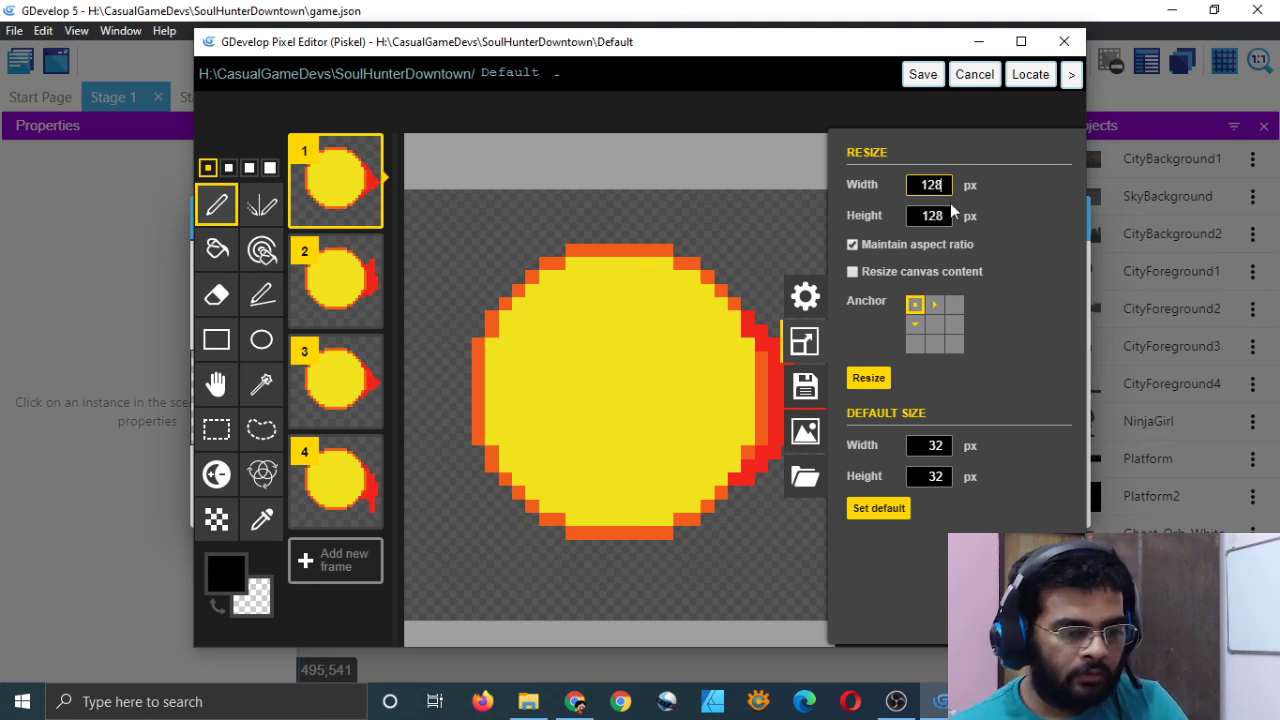
click(870, 377)
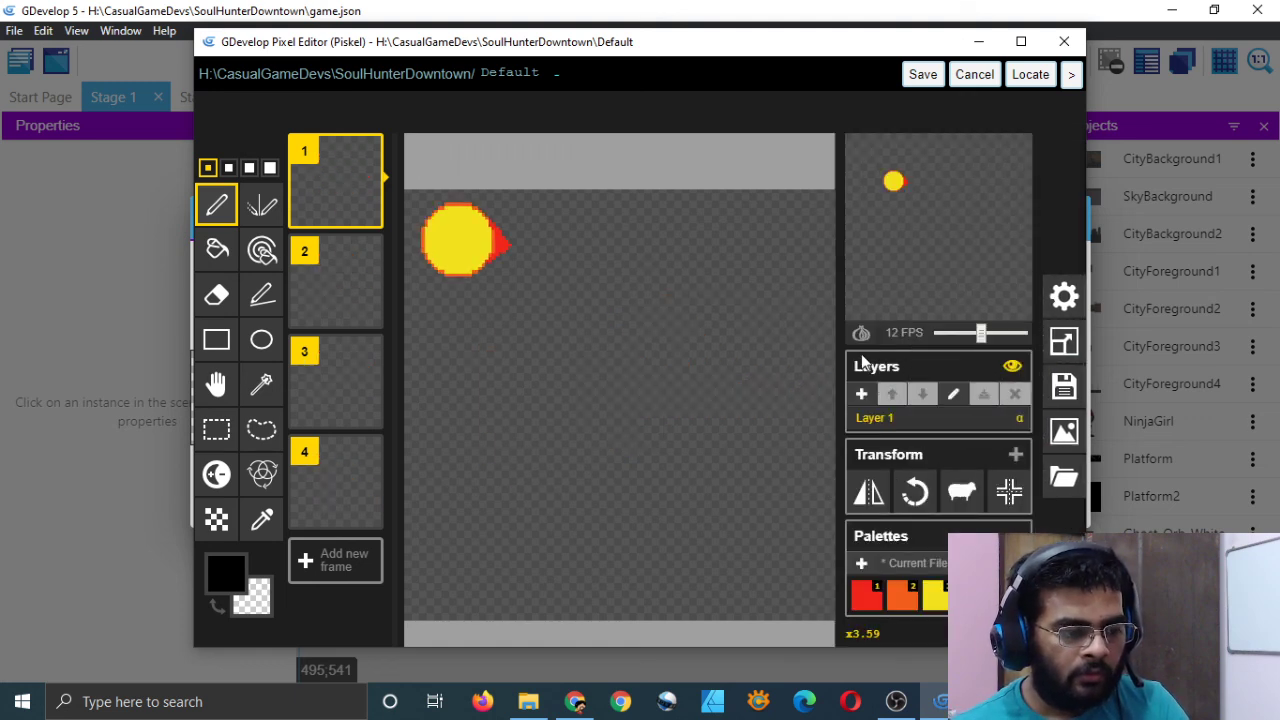
click(1064, 341)
key(BackSpace)
key(BackSpace)
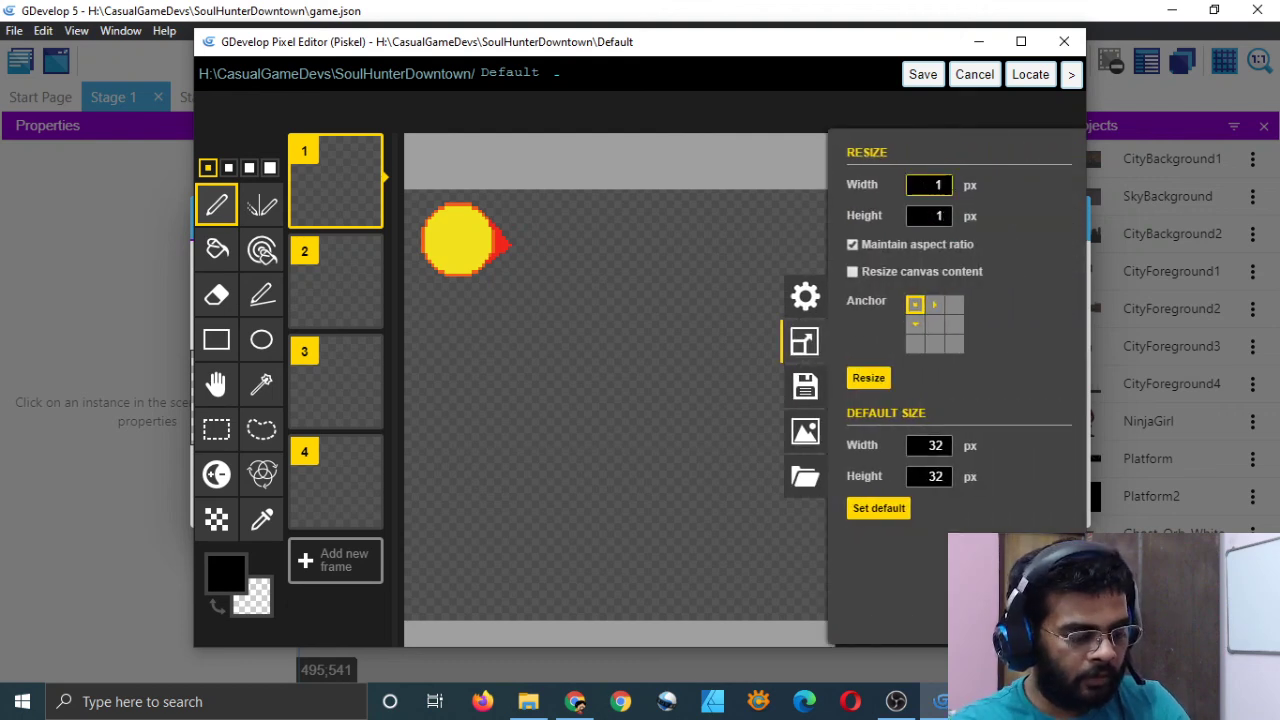
key(Return)
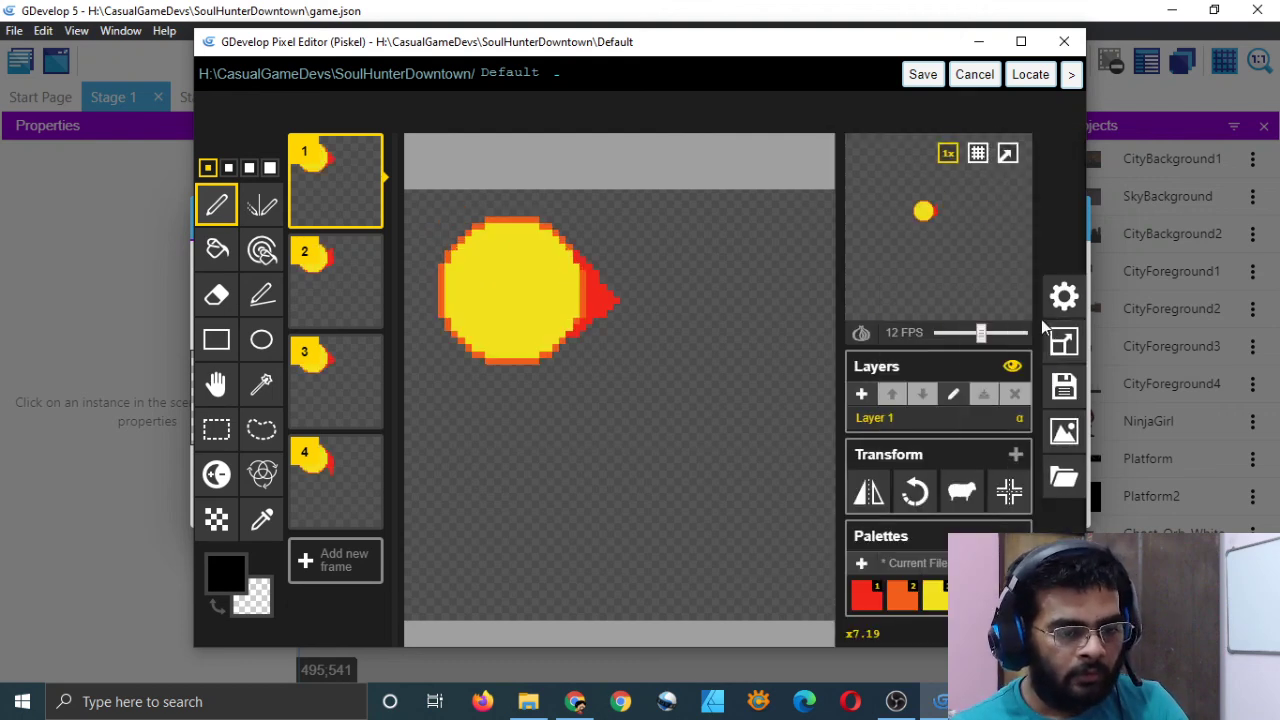
- Enable resizing of canvas content and undo the Bullet canvas enlargements
click(1060, 341)
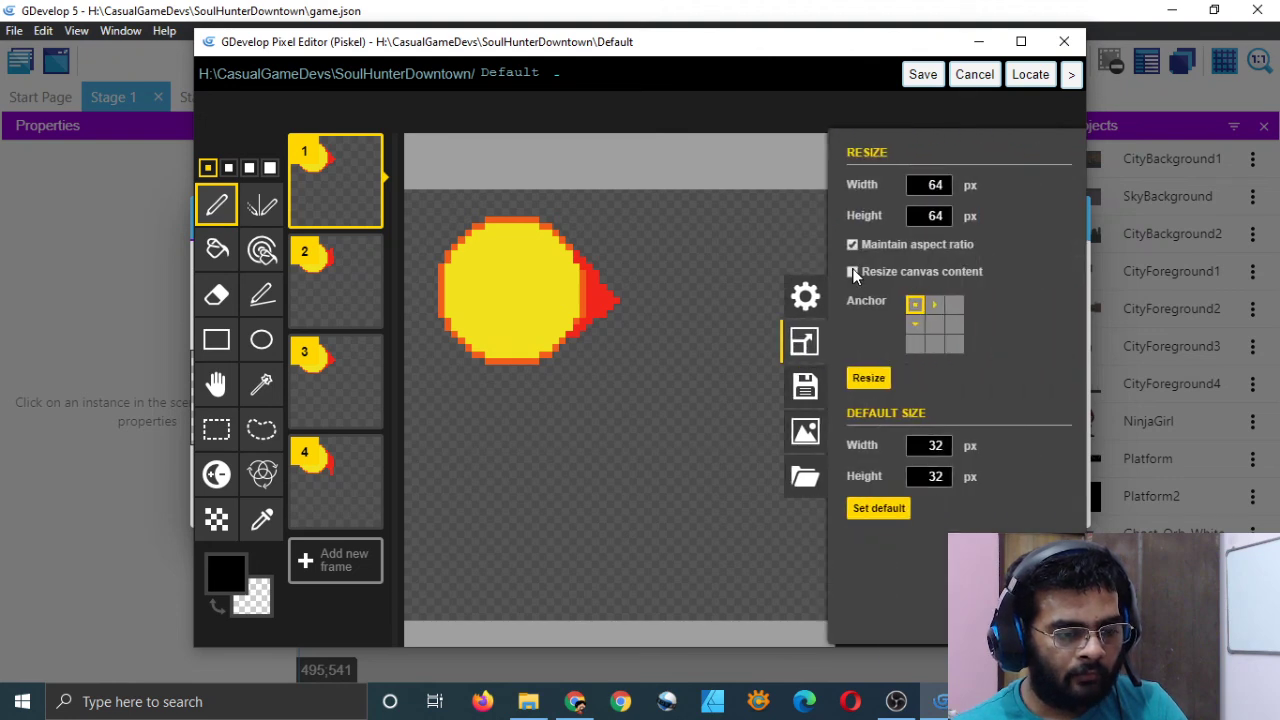
click(853, 272)
click(868, 378)
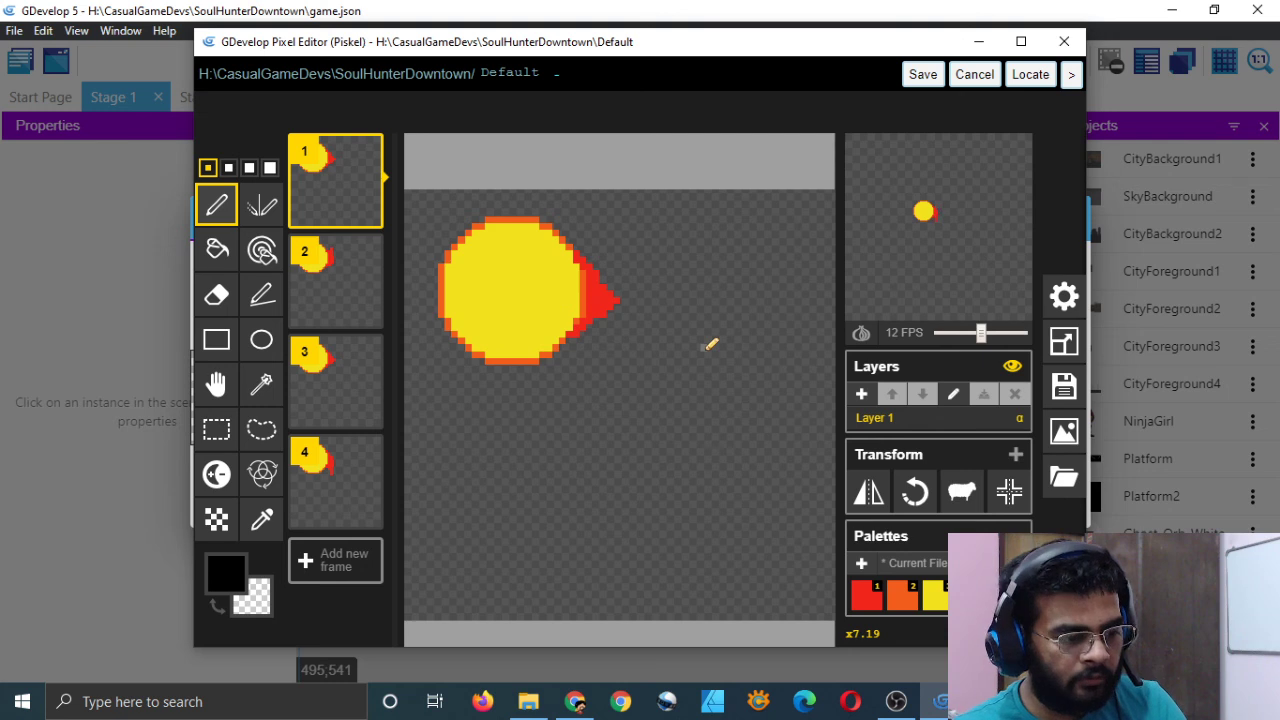
key(ctrl+z)
key(ctrl+z)
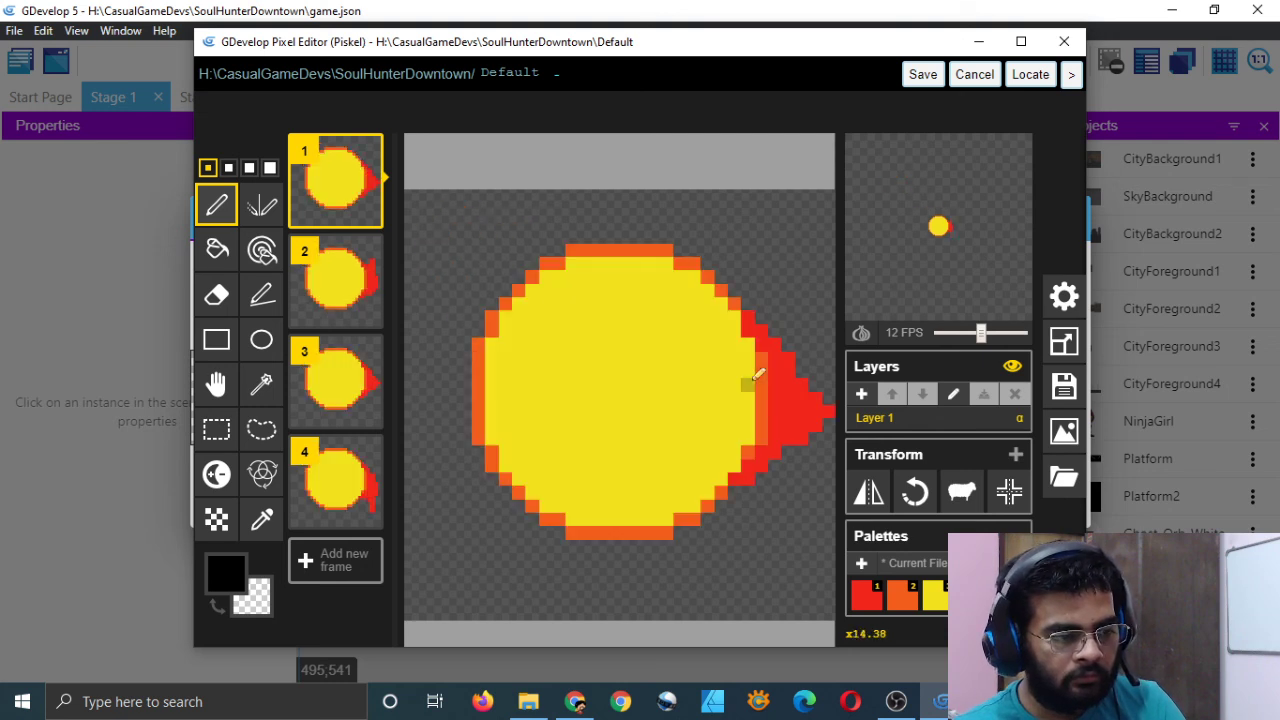
- Resize the Bullet frames to 64 × 64 px with their content, save the sprite, apply the object changes, and save the project
click(1062, 346)
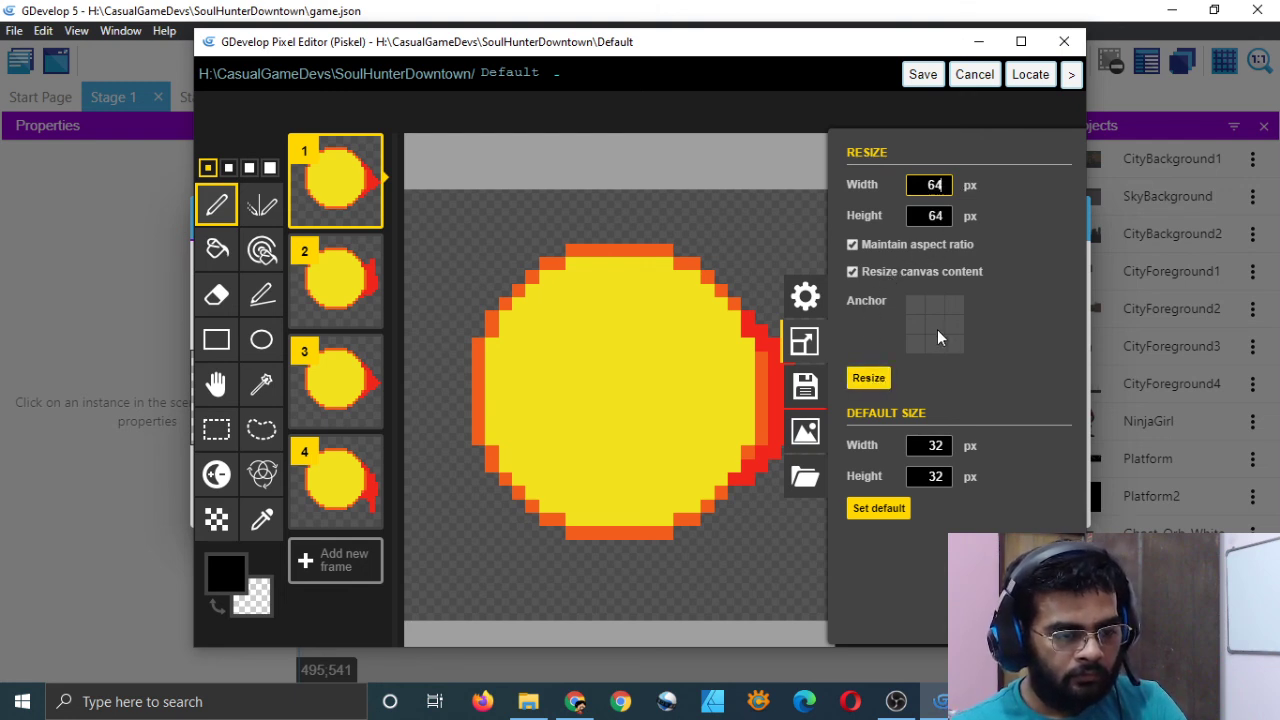
click(864, 382)
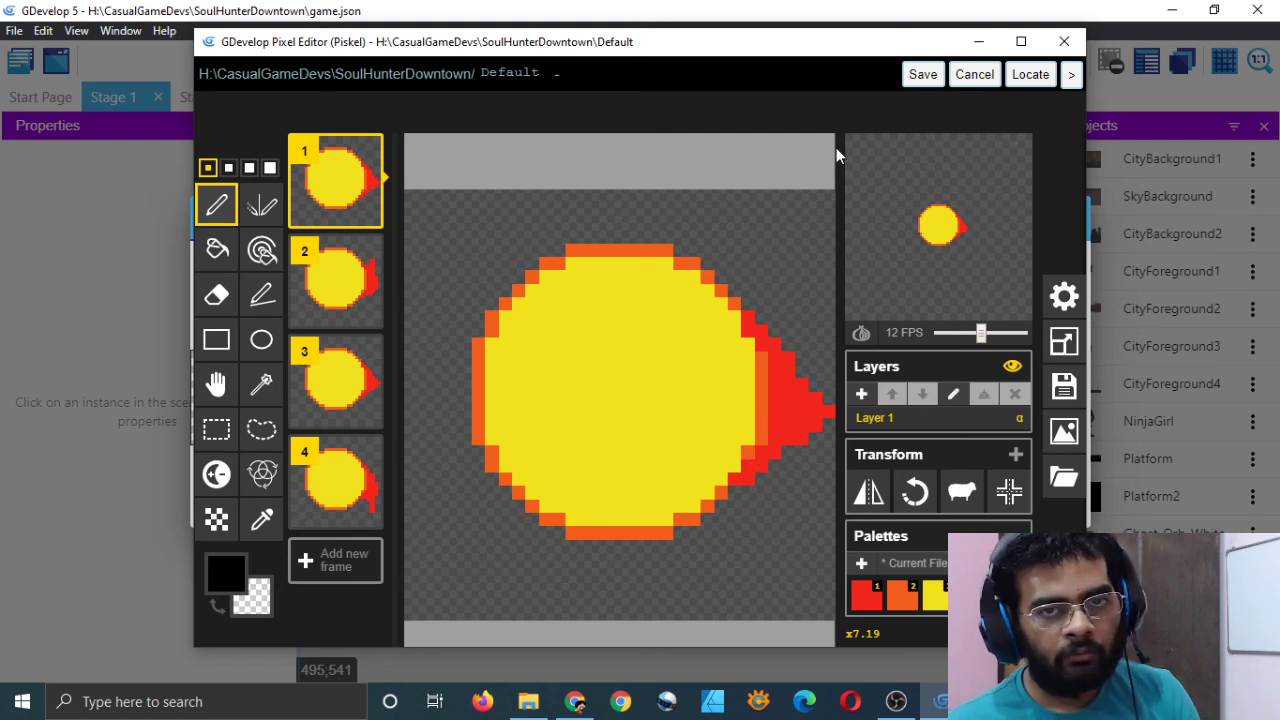
click(918, 74)
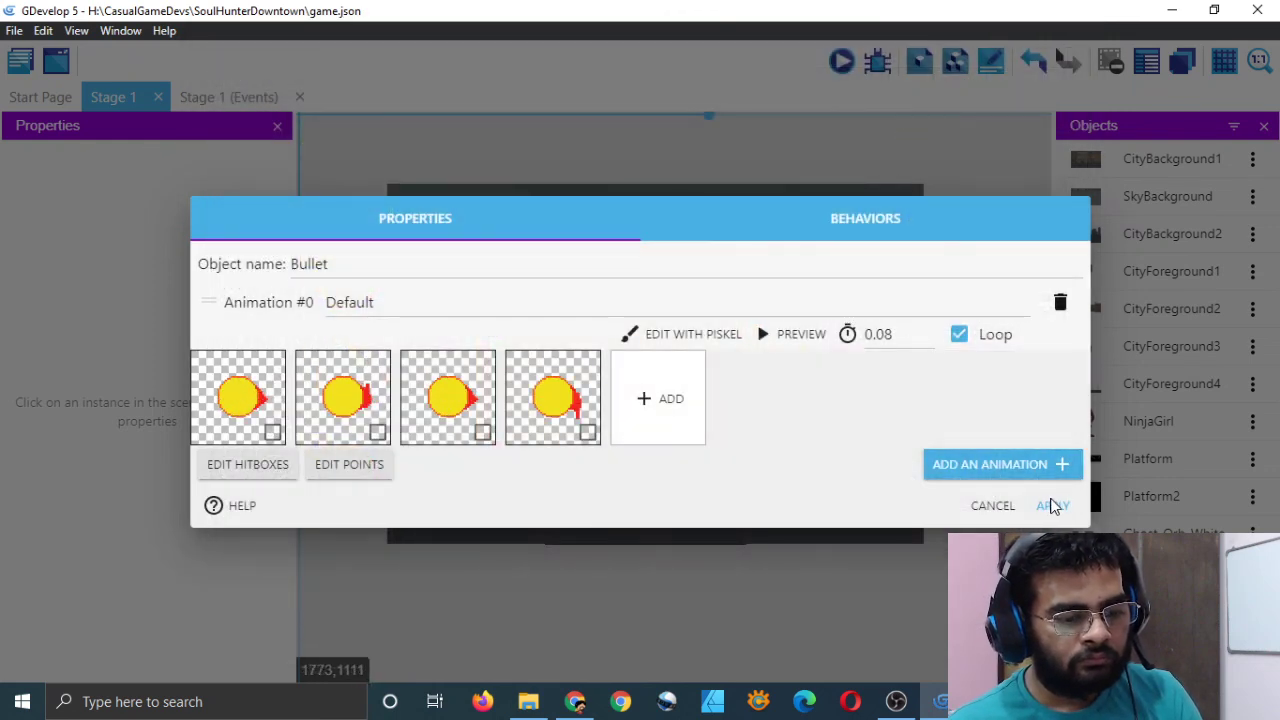
click(1052, 508)
key(ctrl+s)
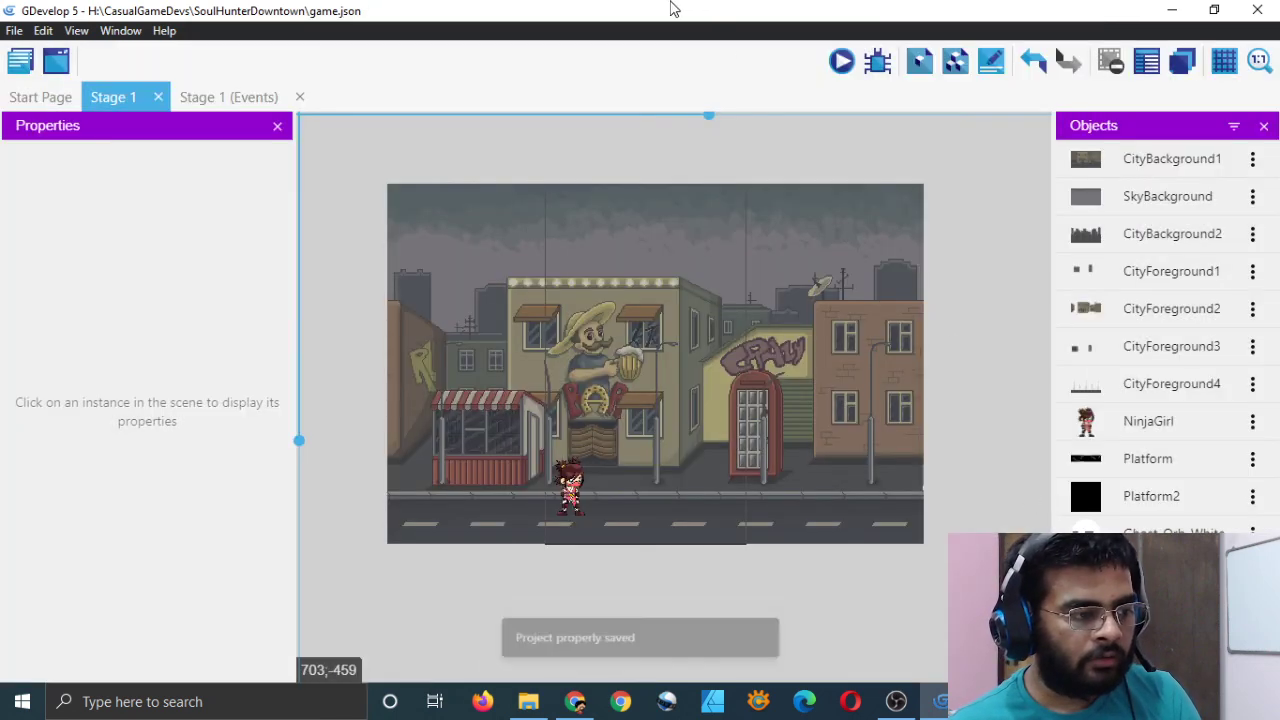
- Preview Stage 1 to test throwing the enlarged Bullet while standing and jumping, and close the preview
click(840, 61)
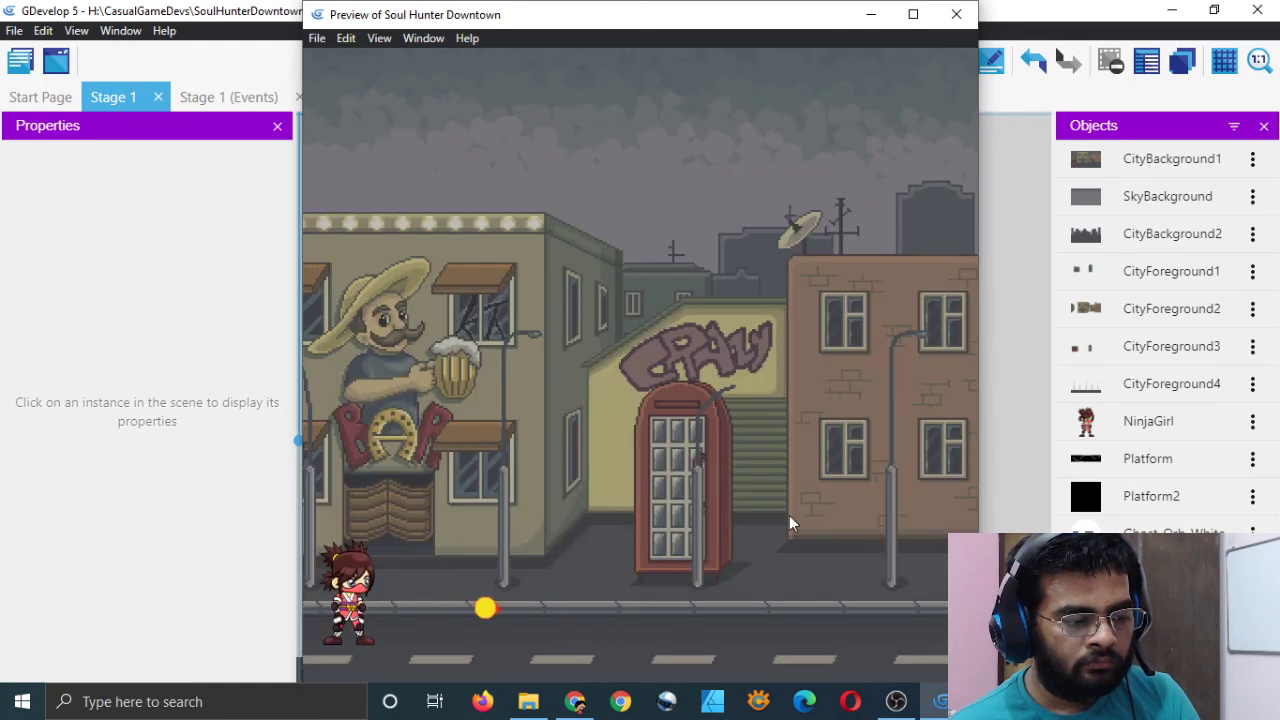
key(space)
key(space)
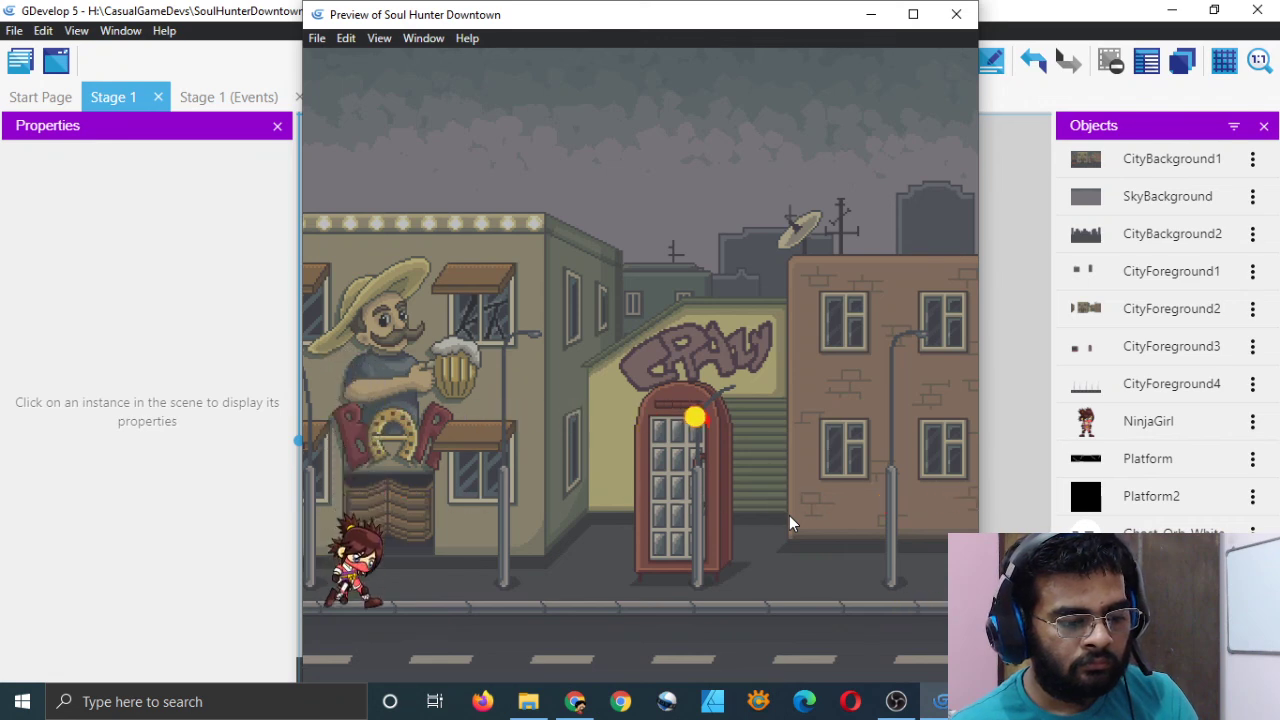
key(space)
key(space)
key(space)
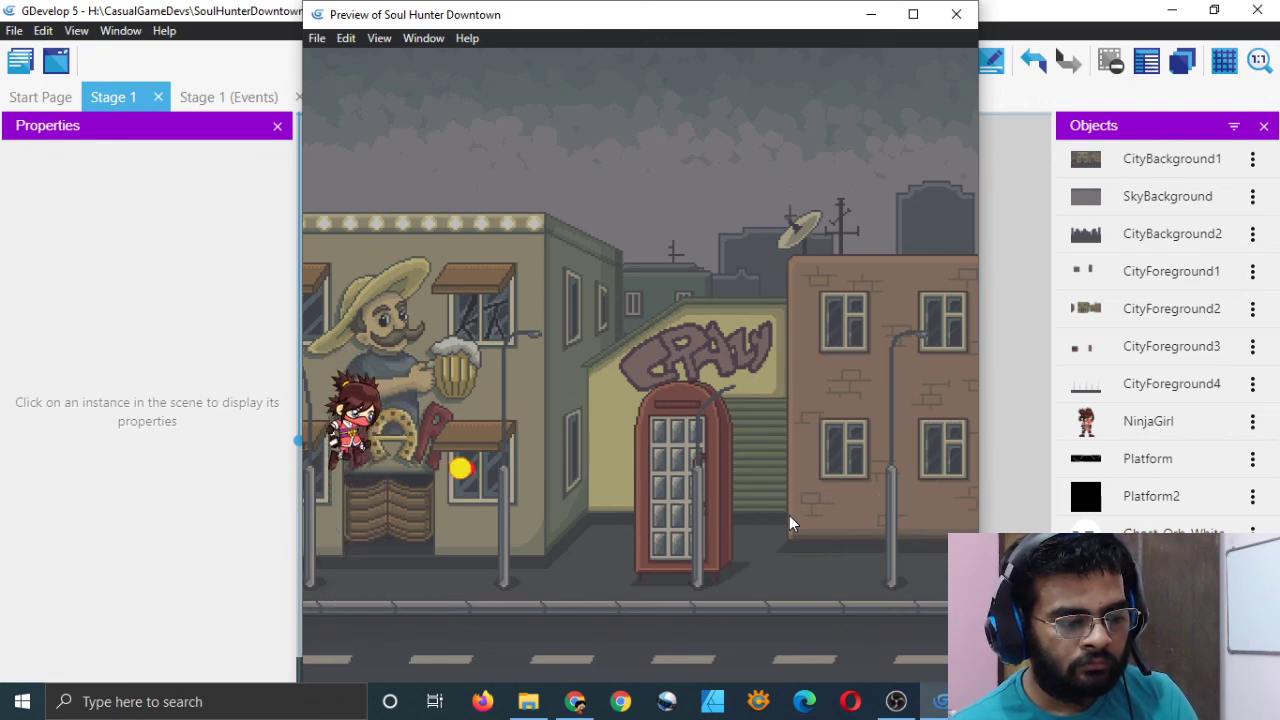
click(956, 14)
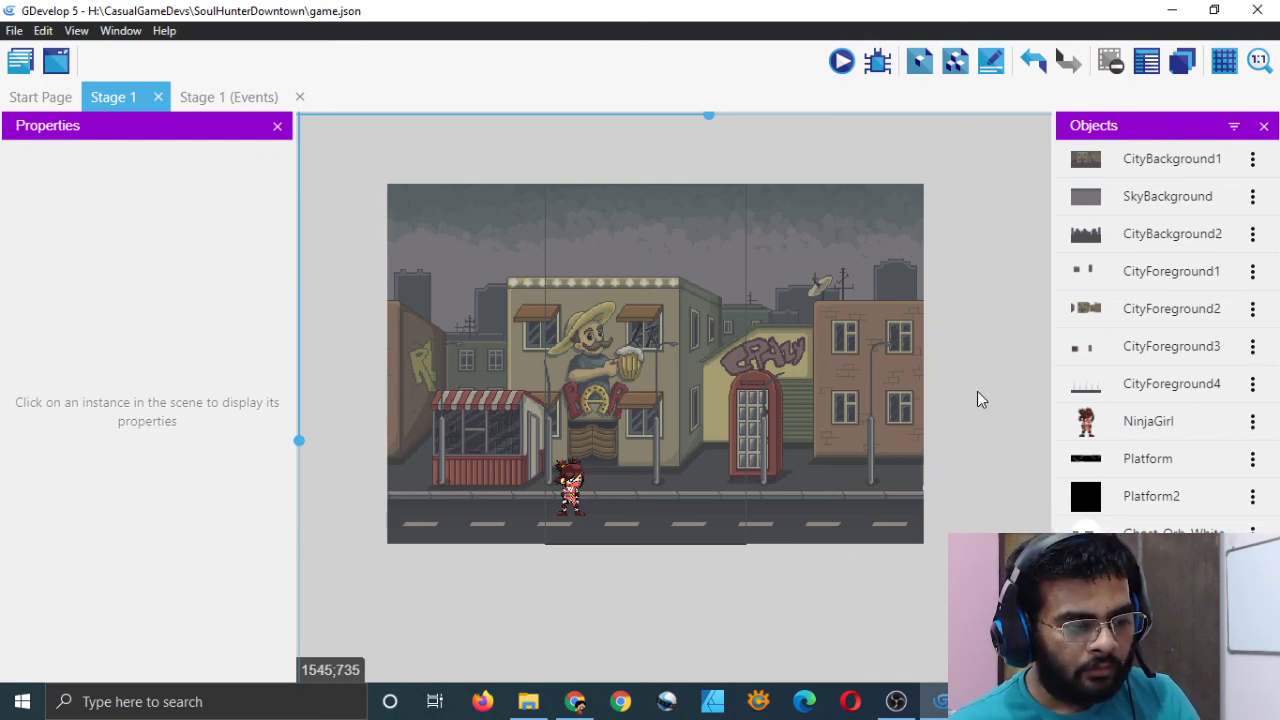
- Review the Stage 1 events, return to the Stage 1 scene, and save the project
click(223, 101)
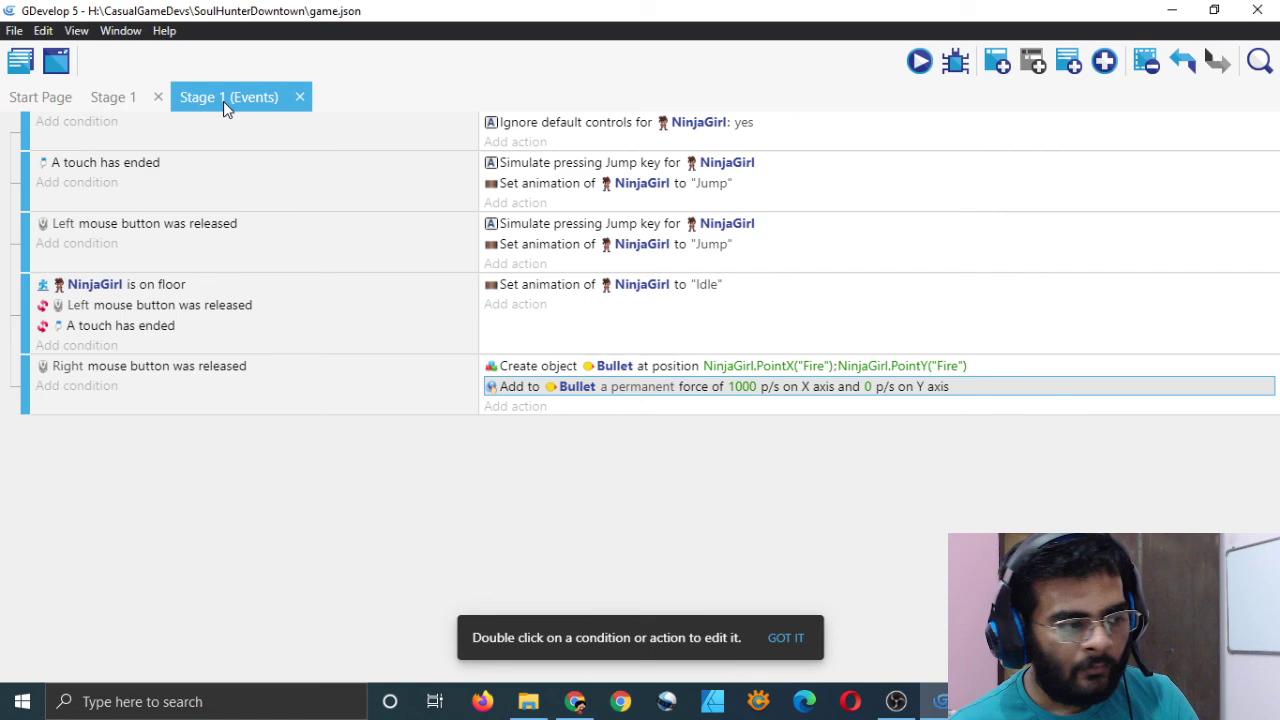
click(116, 97)
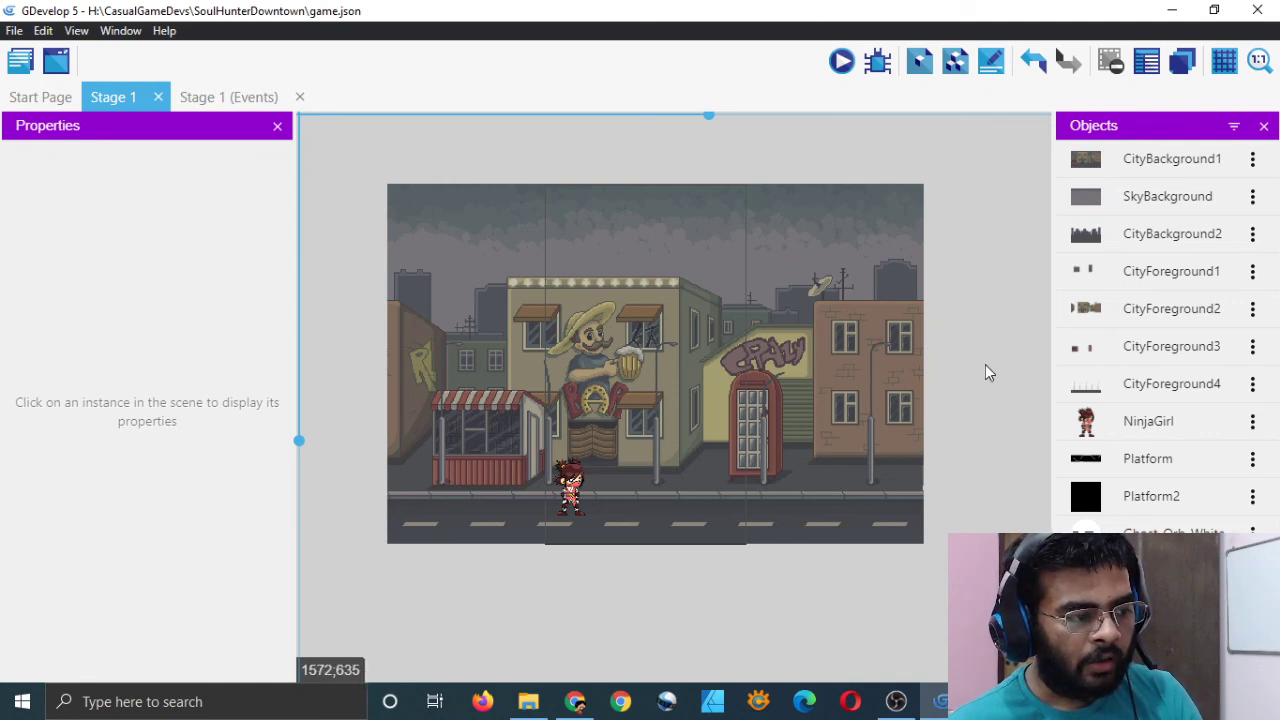
key(ctrl+s)
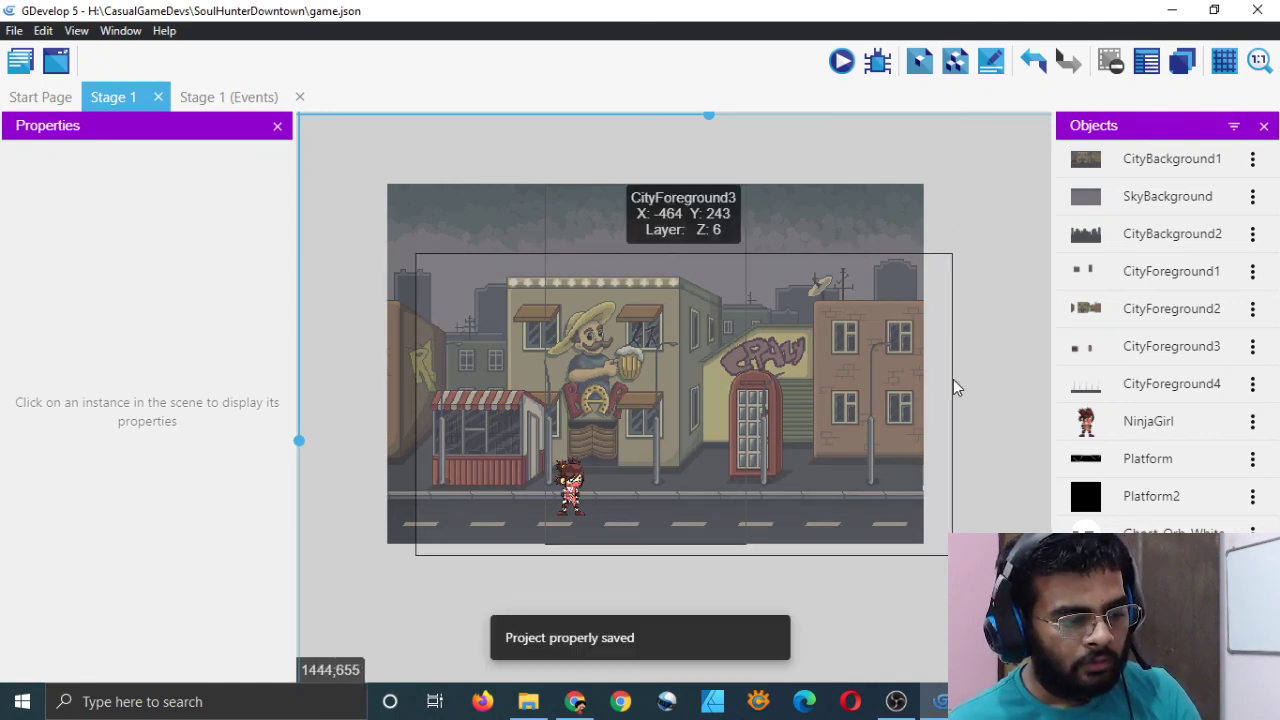